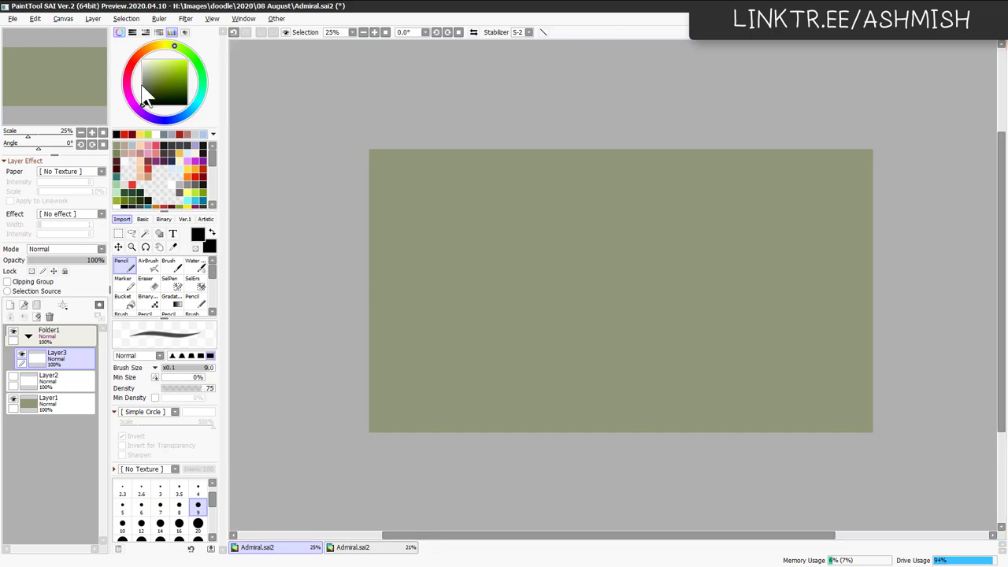
Sketch a thin black circle for the head and add a tapered jaw outline with the Pencil at brush size 17.
{"action": "left_click_drag", "start_coordinate": [668, 240], "coordinate": [675, 229]}
{"action": "key", "text": "Page_Up"}
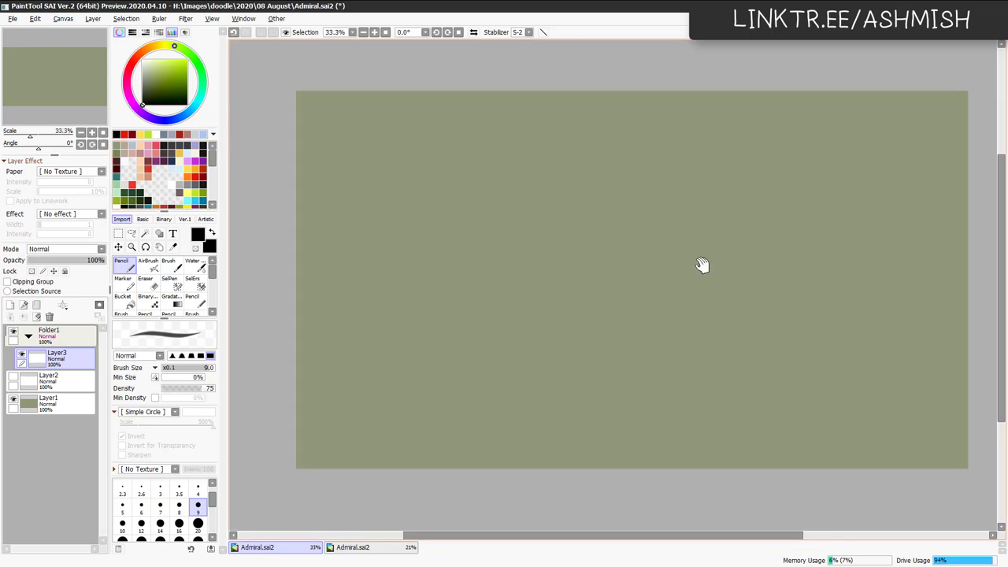
{"action": "left_click_drag", "start_coordinate": [701, 265], "coordinate": [658, 257]}
{"action": "mouse_move", "coordinate": [650, 171]}
{"action": "left_mouse_down"}
{"action": "mouse_move", "coordinate": [675, 147]}
{"action": "mouse_move", "coordinate": [653, 157]}
{"action": "mouse_move", "coordinate": [649, 196]}
{"action": "left_mouse_up"}
{"action": "key", "text": "ctrl+z"}
{"action": "mouse_move", "coordinate": [663, 144]}
{"action": "left_mouse_down"}
{"action": "mouse_move", "coordinate": [678, 137]}
{"action": "mouse_move", "coordinate": [719, 166]}
{"action": "mouse_move", "coordinate": [712, 197]}
{"action": "left_mouse_up"}
{"action": "mouse_move", "coordinate": [642, 179]}
{"action": "left_mouse_down"}
{"action": "mouse_move", "coordinate": [649, 240]}
{"action": "mouse_move", "coordinate": [663, 218]}
{"action": "mouse_move", "coordinate": [649, 218]}
{"action": "mouse_move", "coordinate": [671, 253]}
{"action": "mouse_move", "coordinate": [688, 259]}
{"action": "mouse_move", "coordinate": [725, 235]}
{"action": "mouse_move", "coordinate": [756, 158]}
{"action": "left_mouse_up"}
{"action": "key", "text": "ctrl+z"}
{"action": "key", "text": "ctrl+z"}
{"action": "left_click_drag", "start_coordinate": [663, 135], "coordinate": [644, 168]}
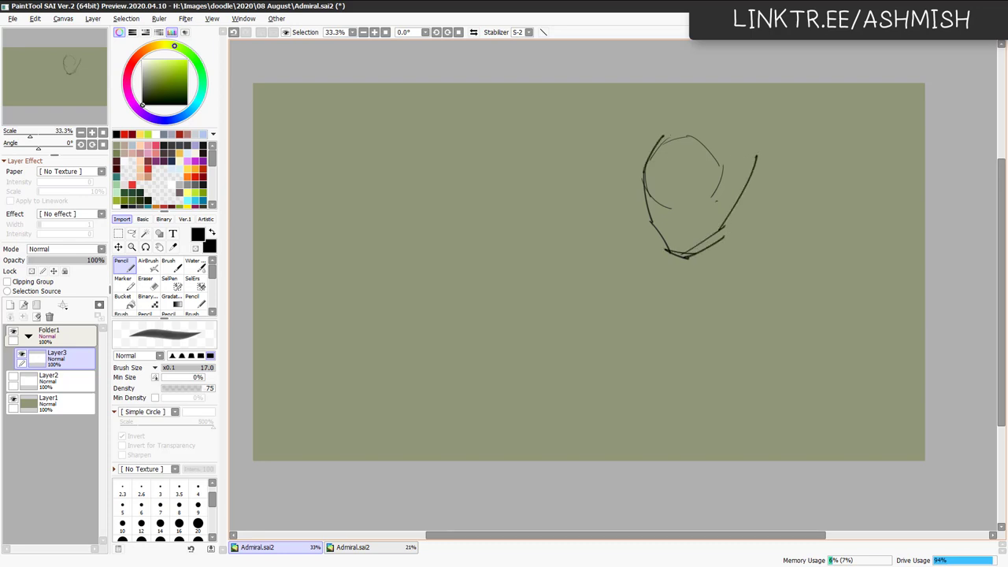
Outline the top of the head with angular strokes and rough in the near eye inside the circle.
{"action": "mouse_move", "coordinate": [663, 135]}
{"action": "left_mouse_down"}
{"action": "mouse_move", "coordinate": [697, 131]}
{"action": "mouse_move", "coordinate": [744, 168]}
{"action": "mouse_move", "coordinate": [744, 189]}
{"action": "left_mouse_up"}
{"action": "mouse_move", "coordinate": [688, 190]}
{"action": "left_mouse_down"}
{"action": "mouse_move", "coordinate": [722, 181]}
{"action": "mouse_move", "coordinate": [697, 173]}
{"action": "left_mouse_up"}
{"action": "key", "text": "ctrl+z"}
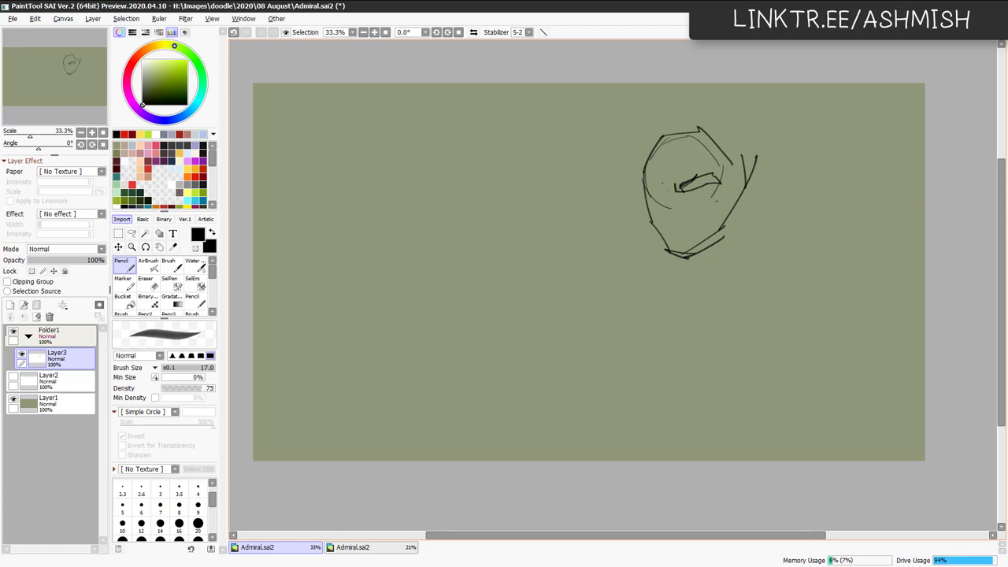
Draw angry slanted eyebrows on both sides and add the lower lid and iris to the near eye.
{"action": "left_click_drag", "start_coordinate": [644, 164], "coordinate": [661, 188]}
{"action": "mouse_move", "coordinate": [678, 187]}
{"action": "left_mouse_down"}
{"action": "mouse_move", "coordinate": [704, 175]}
{"action": "mouse_move", "coordinate": [699, 194]}
{"action": "mouse_move", "coordinate": [711, 195]}
{"action": "left_mouse_up"}
{"action": "key", "text": "ctrl+z"}
{"action": "key", "text": "ctrl+z"}
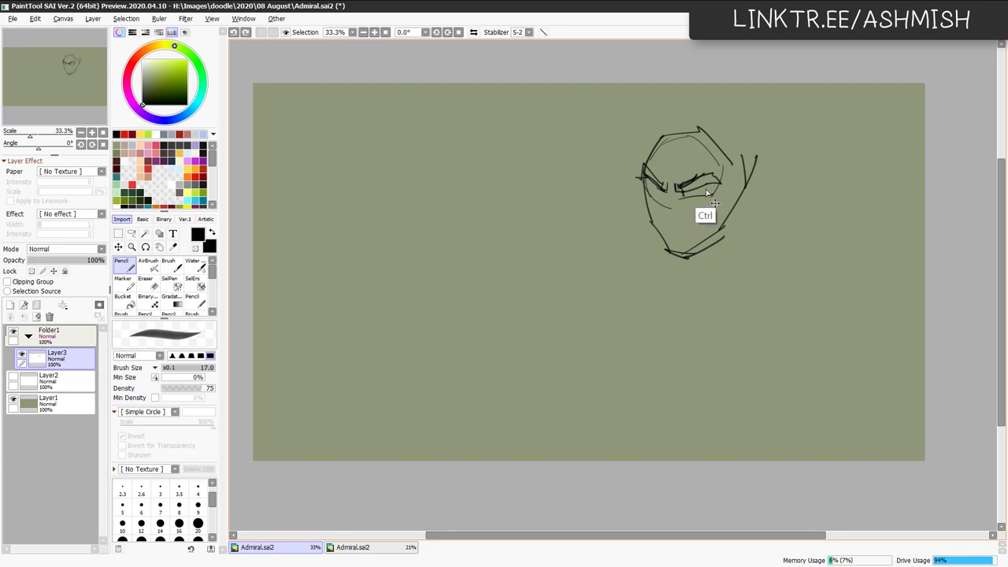
{"action": "left_click_drag", "start_coordinate": [710, 187], "coordinate": [707, 197]}
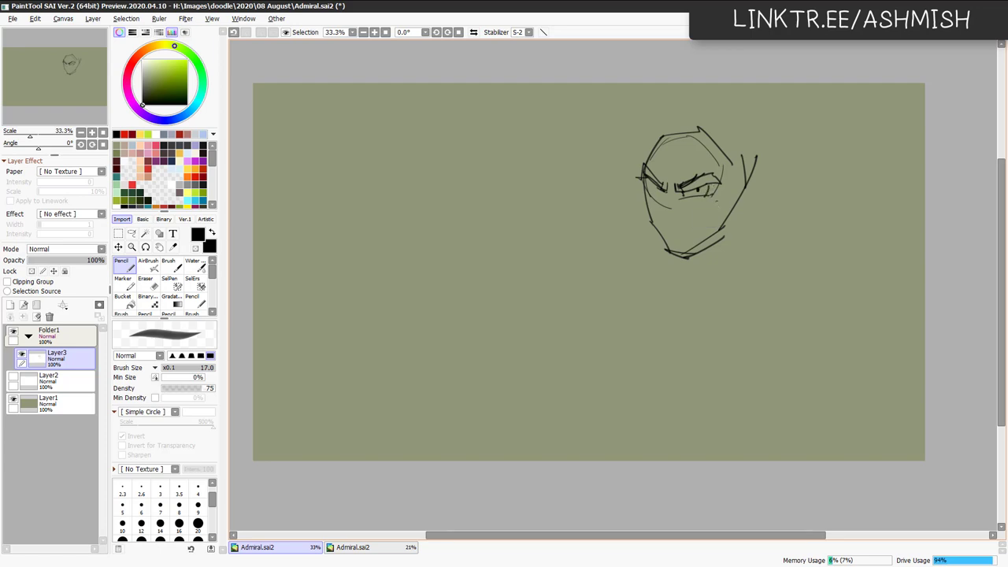
{"action": "key", "text": "ctrl+z"}
{"action": "left_click_drag", "start_coordinate": [693, 191], "coordinate": [706, 187]}
Sketch the narrow far eye and an angular nose running down from between the brows.
{"action": "mouse_move", "coordinate": [646, 179]}
{"action": "left_mouse_down"}
{"action": "mouse_move", "coordinate": [652, 193]}
{"action": "mouse_move", "coordinate": [673, 193]}
{"action": "left_mouse_up"}
{"action": "left_click_drag", "start_coordinate": [668, 190], "coordinate": [662, 220]}
{"action": "key", "text": "ctrl+z"}
{"action": "key", "text": "ctrl+z"}
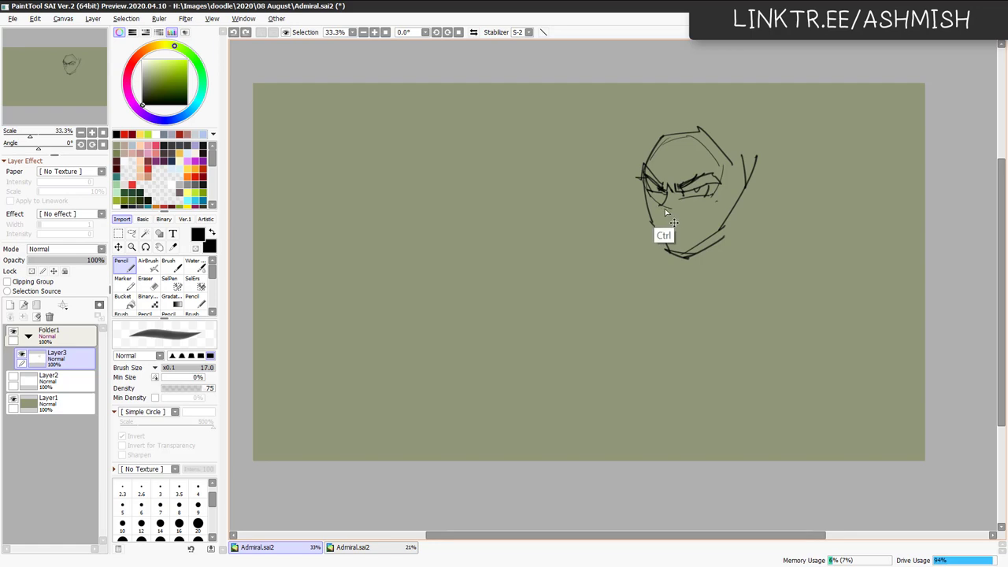
{"action": "key", "text": "ctrl+z"}
{"action": "left_click_drag", "start_coordinate": [667, 191], "coordinate": [656, 219]}
{"action": "key", "text": "ctrl+z"}
{"action": "key", "text": "ctrl+z"}
{"action": "key", "text": "ctrl+z"}
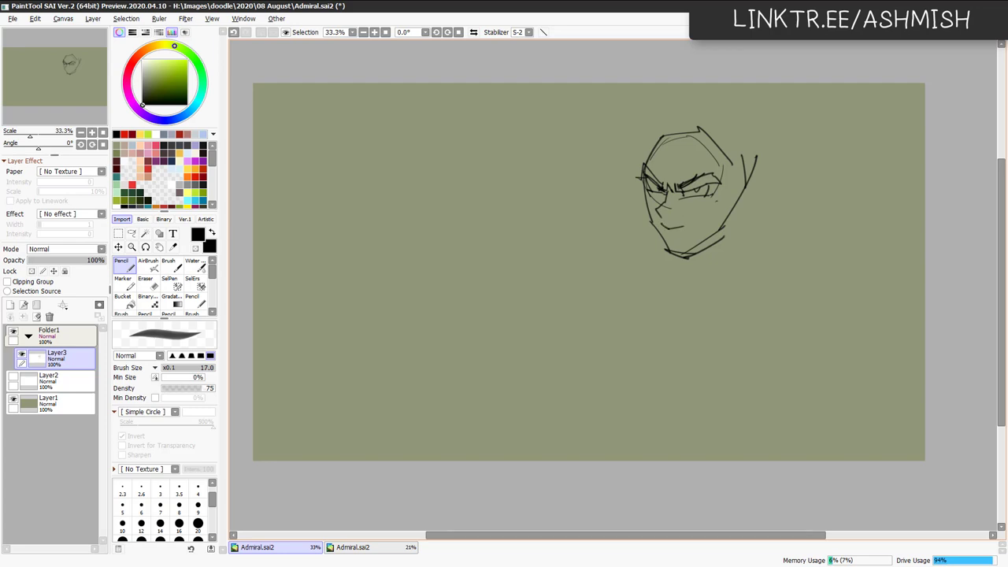
Draw a grinning mouth below the nose and reinforce the jaw contour around the chin.
{"action": "mouse_move", "coordinate": [683, 226]}
{"action": "left_mouse_down"}
{"action": "mouse_move", "coordinate": [694, 225]}
{"action": "mouse_move", "coordinate": [680, 227]}
{"action": "left_mouse_up"}
{"action": "key", "text": "ctrl+z"}
{"action": "key", "text": "ctrl+z"}
{"action": "left_click_drag", "start_coordinate": [663, 230], "coordinate": [696, 231]}
{"action": "mouse_move", "coordinate": [644, 184]}
{"action": "left_mouse_down"}
{"action": "mouse_move", "coordinate": [671, 260]}
{"action": "mouse_move", "coordinate": [725, 229]}
{"action": "left_mouse_up"}
{"action": "key", "text": "ctrl+z"}
{"action": "key", "text": "e"}
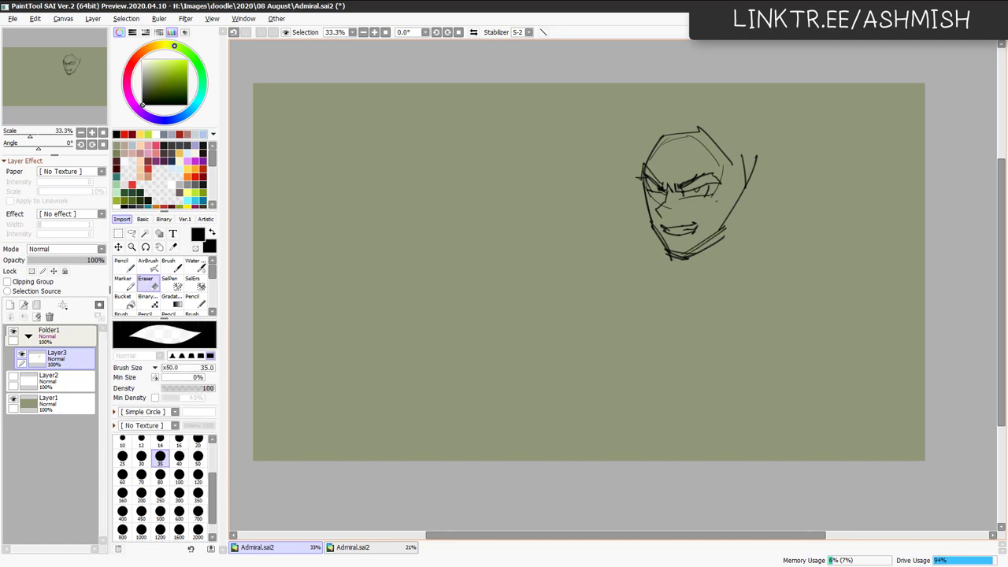
{"action": "key", "text": "n"}
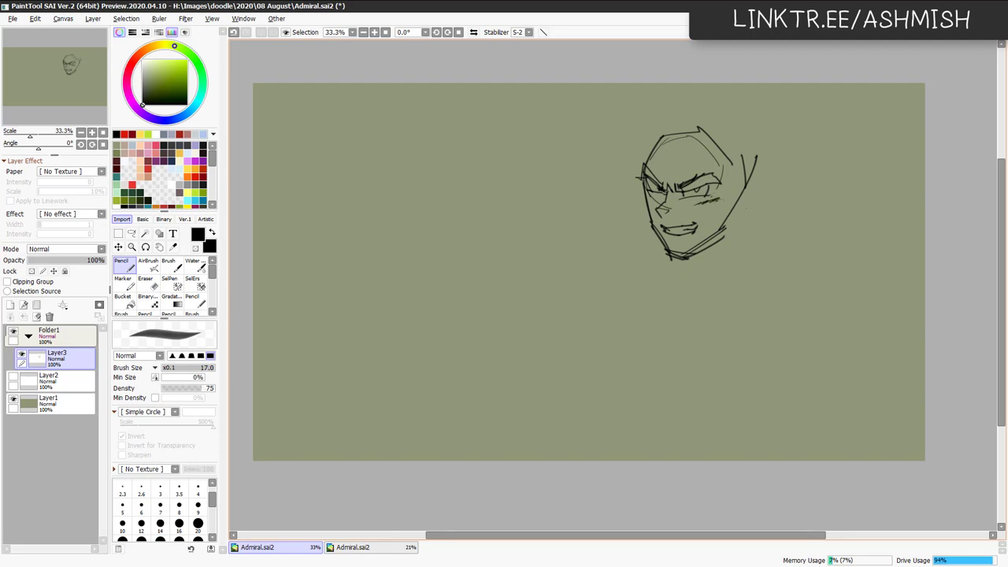
Lasso the eyes, nose and mouth, scale them slightly smaller inside the head outline, and deselect.
{"action": "key", "text": "a"}
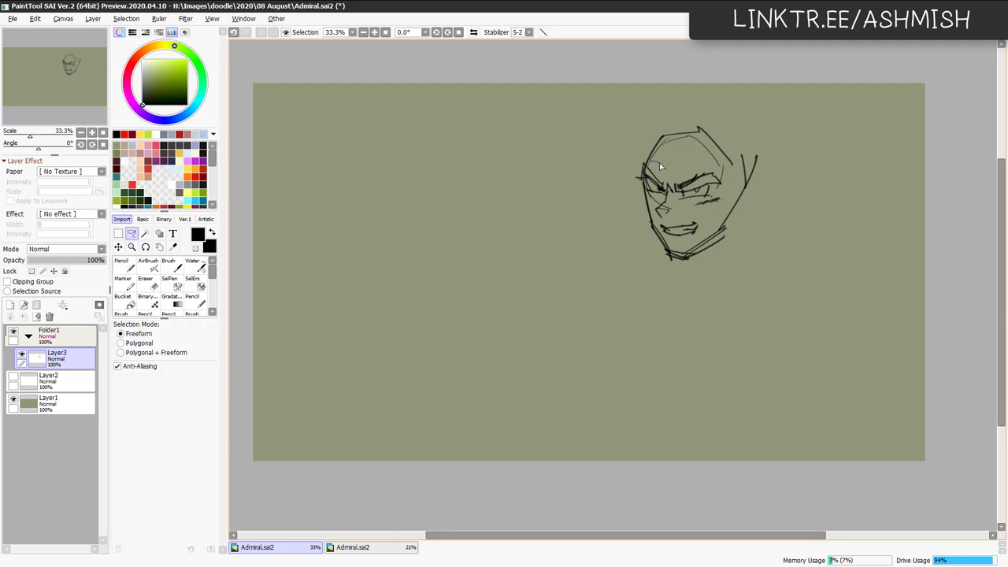
{"action": "mouse_move", "coordinate": [661, 165]}
{"action": "left_mouse_down"}
{"action": "mouse_move", "coordinate": [647, 190]}
{"action": "mouse_move", "coordinate": [652, 222]}
{"action": "mouse_move", "coordinate": [682, 247]}
{"action": "mouse_move", "coordinate": [734, 189]}
{"action": "mouse_move", "coordinate": [726, 166]}
{"action": "mouse_move", "coordinate": [720, 198]}
{"action": "left_mouse_up"}
{"action": "key", "text": "ctrl+t"}
{"action": "left_click_drag", "start_coordinate": [638, 240], "coordinate": [640, 238]}
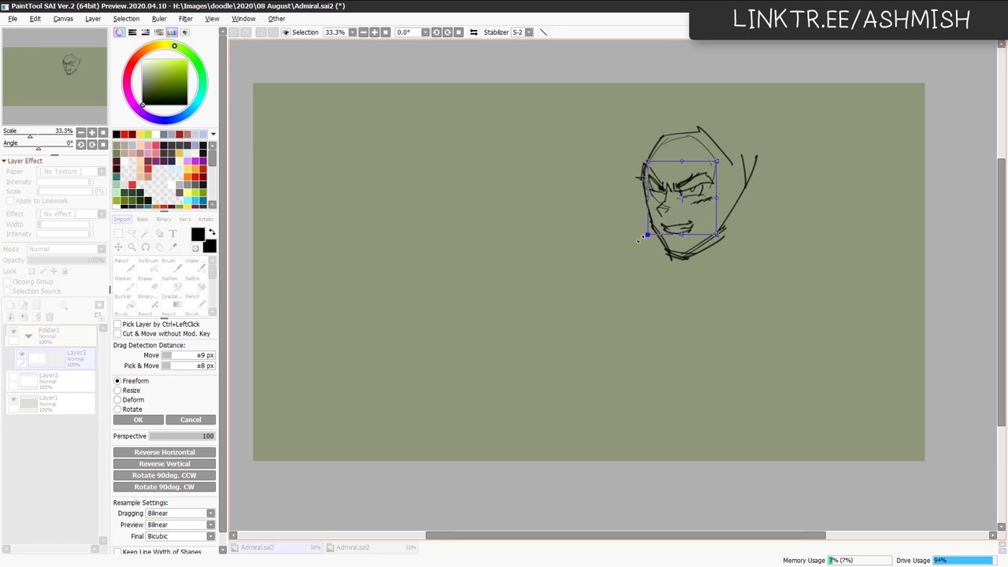
{"action": "scroll", "coordinate": [744, 259], "scroll_direction": "down", "scroll_amount": 1}
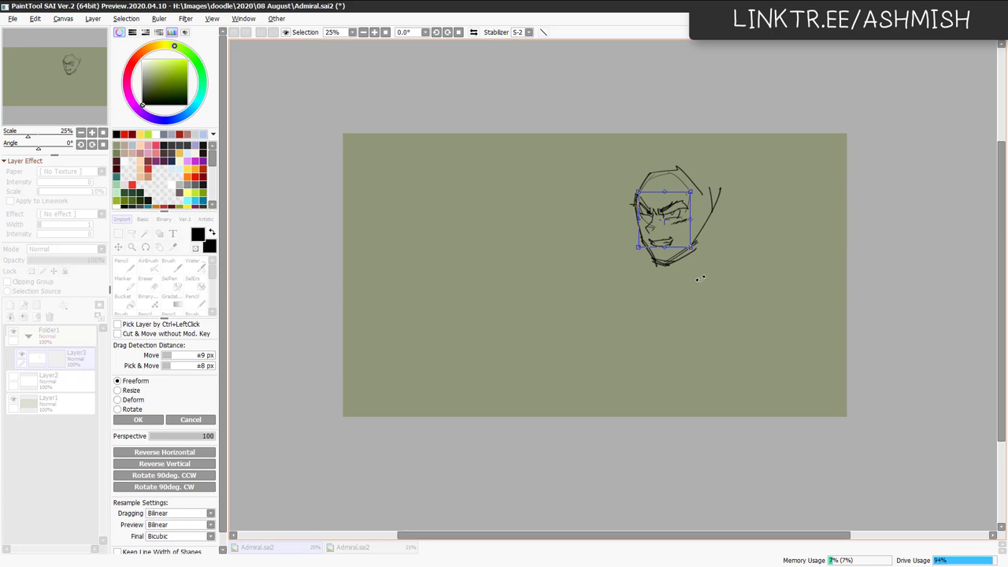
{"action": "scroll", "coordinate": [700, 278], "scroll_direction": "up", "scroll_amount": 2}
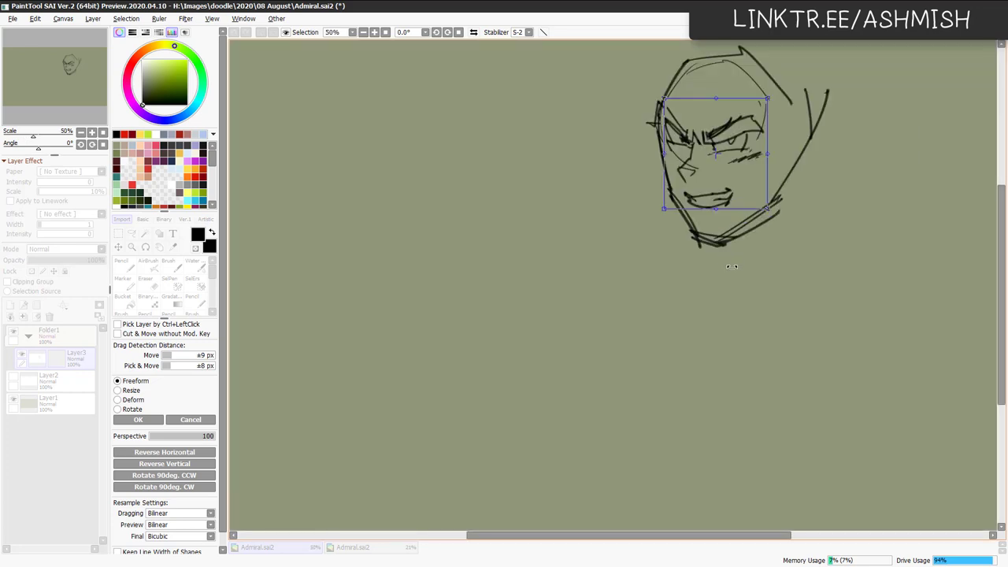
{"action": "left_click_drag", "start_coordinate": [726, 262], "coordinate": [670, 284]}
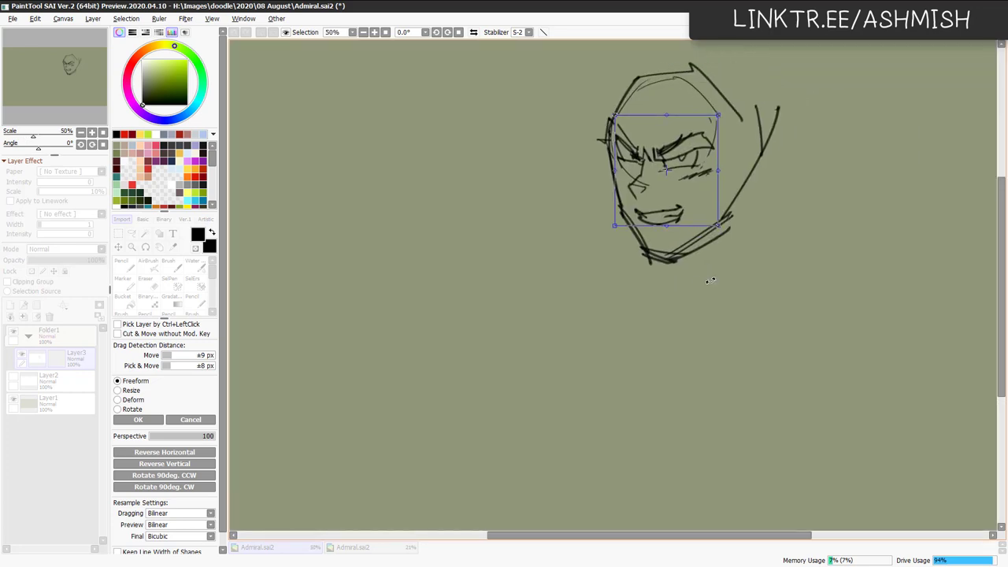
{"action": "key", "text": "Return"}
{"action": "key", "text": "ctrl+d"}
Darken the far forehead contour up to the crown and clean up the lines under the near eye.
{"action": "mouse_move", "coordinate": [748, 242]}
{"action": "left_mouse_down"}
{"action": "mouse_move", "coordinate": [678, 326]}
{"action": "mouse_move", "coordinate": [701, 315]}
{"action": "left_mouse_up"}
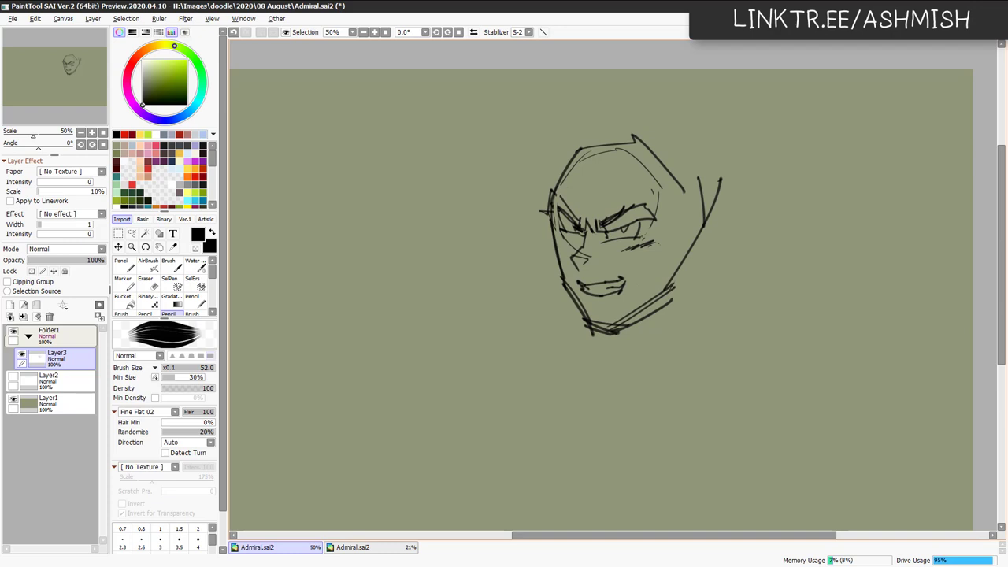
{"action": "left_click_drag", "start_coordinate": [656, 294], "coordinate": [668, 314]}
{"action": "key", "text": "n"}
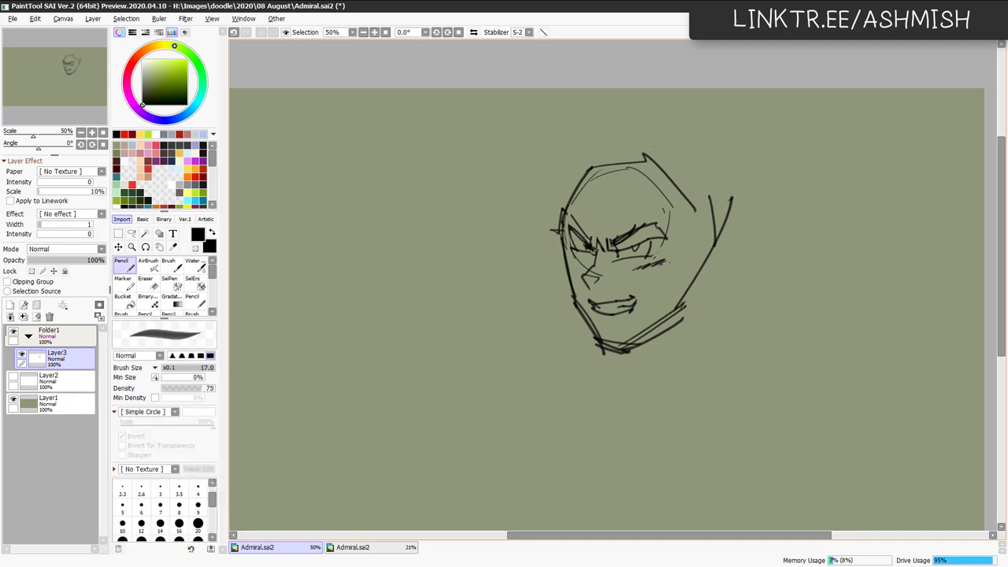
{"action": "mouse_move", "coordinate": [569, 235]}
{"action": "left_mouse_down"}
{"action": "mouse_move", "coordinate": [567, 203]}
{"action": "mouse_move", "coordinate": [604, 160]}
{"action": "left_mouse_up"}
{"action": "left_click_drag", "start_coordinate": [572, 200], "coordinate": [588, 176]}
{"action": "left_click_drag", "start_coordinate": [587, 175], "coordinate": [602, 167]}
{"action": "key", "text": "e"}
{"action": "left_click_drag", "start_coordinate": [614, 259], "coordinate": [645, 254]}
{"action": "key", "text": "n"}
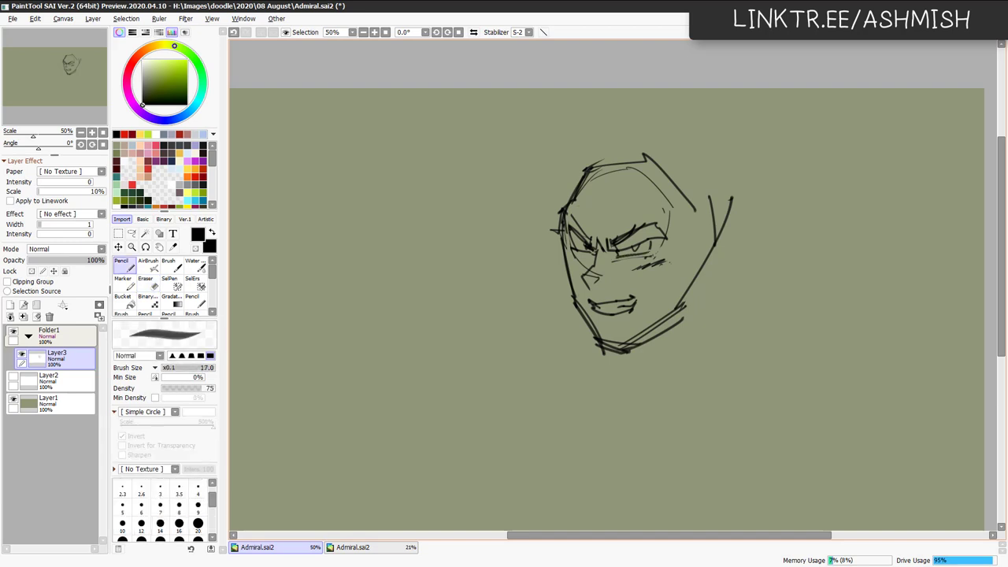
Erase the old nose lines and mirror the canvas view horizontally to check the face.
{"action": "key", "text": "e"}
{"action": "mouse_move", "coordinate": [586, 265]}
{"action": "left_mouse_down"}
{"action": "mouse_move", "coordinate": [599, 282]}
{"action": "mouse_move", "coordinate": [585, 259]}
{"action": "mouse_move", "coordinate": [581, 296]}
{"action": "left_mouse_up"}
{"action": "key", "text": "n"}
{"action": "key", "text": "g"}
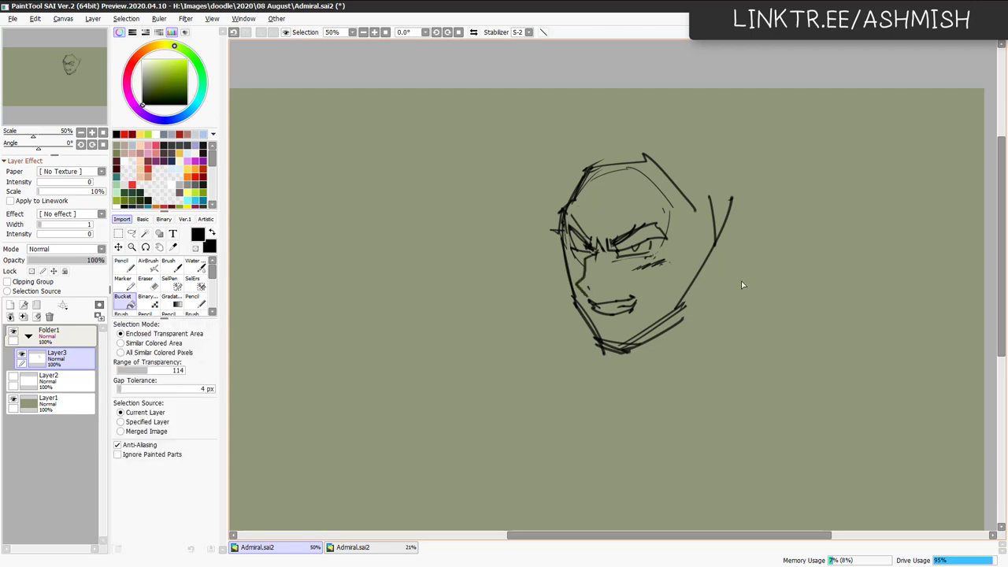
{"action": "key", "text": "h"}
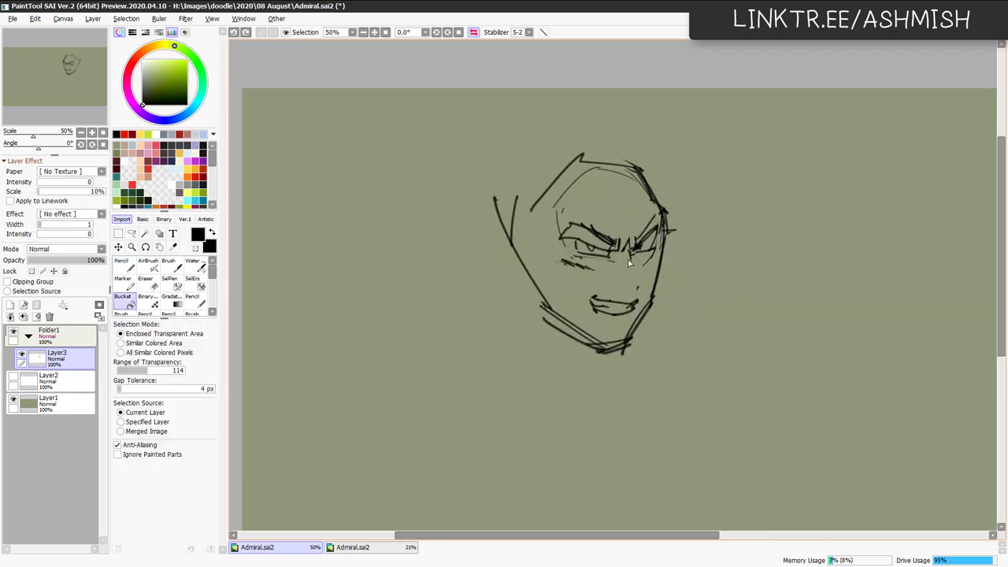
{"action": "left_click", "coordinate": [642, 266]}
{"action": "key", "text": "ctrl+z"}
{"action": "key", "text": "n"}
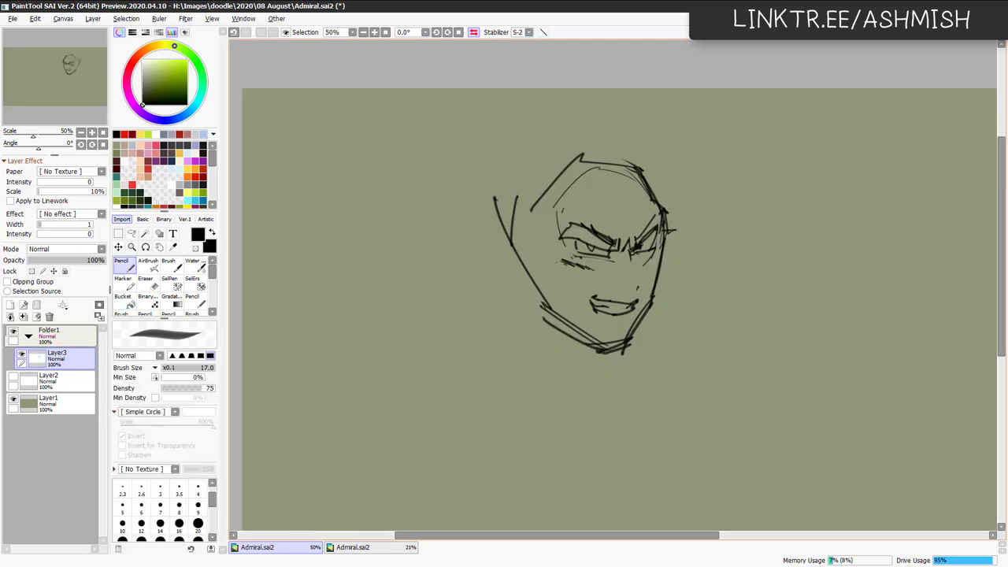
Redraw the nose with a slanted bridge and pointed tip, and return the view to its unmirrored orientation.
{"action": "mouse_move", "coordinate": [652, 281]}
{"action": "left_mouse_down"}
{"action": "mouse_move", "coordinate": [643, 295]}
{"action": "mouse_move", "coordinate": [624, 295]}
{"action": "left_mouse_up"}
{"action": "key", "text": "ctrl+z"}
{"action": "key", "text": "ctrl+z"}
{"action": "key", "text": "ctrl+z"}
{"action": "key", "text": "ctrl+z"}
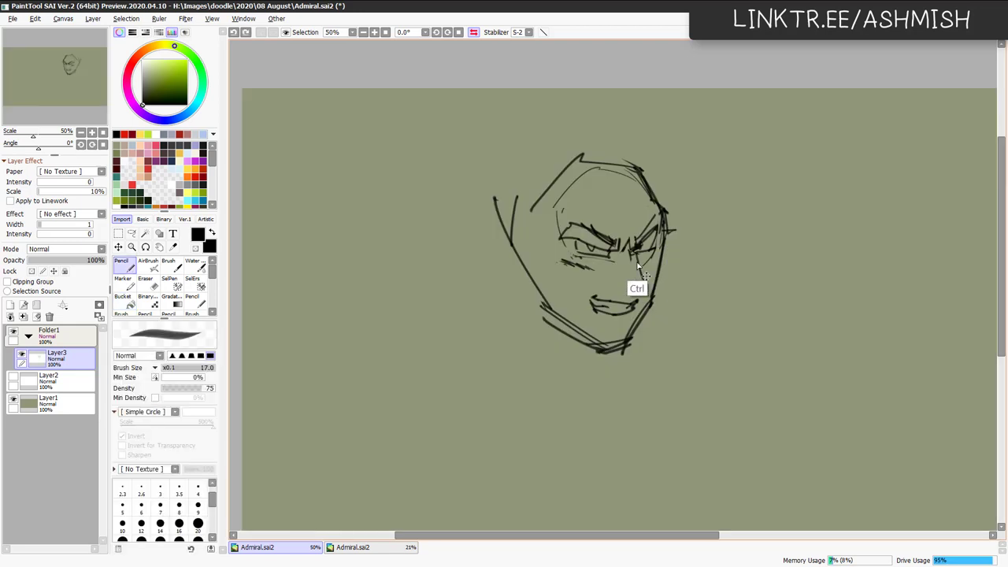
{"action": "mouse_move", "coordinate": [632, 251]}
{"action": "left_mouse_down"}
{"action": "mouse_move", "coordinate": [646, 275]}
{"action": "mouse_move", "coordinate": [625, 290]}
{"action": "mouse_move", "coordinate": [637, 287]}
{"action": "mouse_move", "coordinate": [621, 282]}
{"action": "left_mouse_up"}
{"action": "key", "text": "g"}
{"action": "key", "text": "Page_Down"}
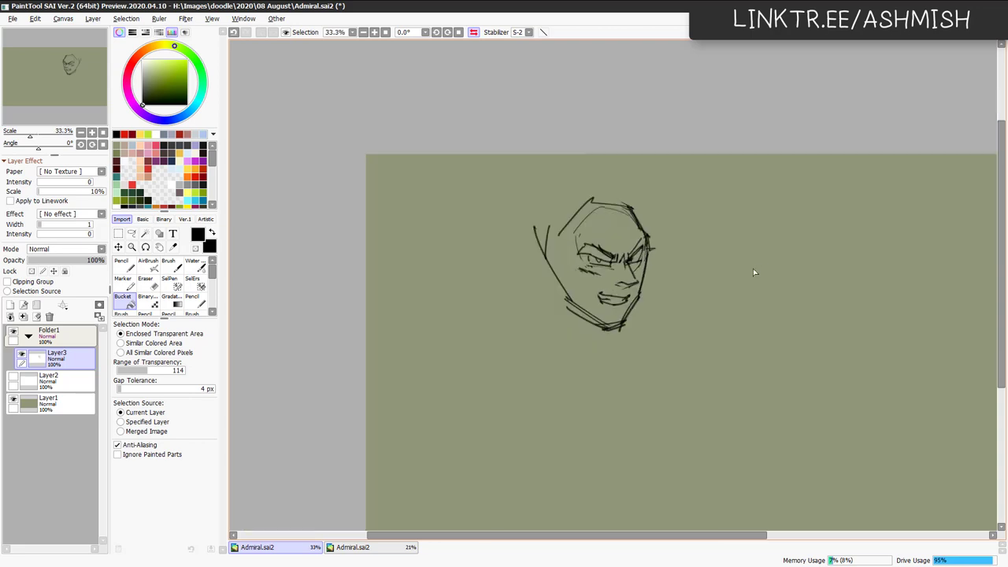
{"action": "key", "text": "Page_Up"}
{"action": "key", "text": "h"}
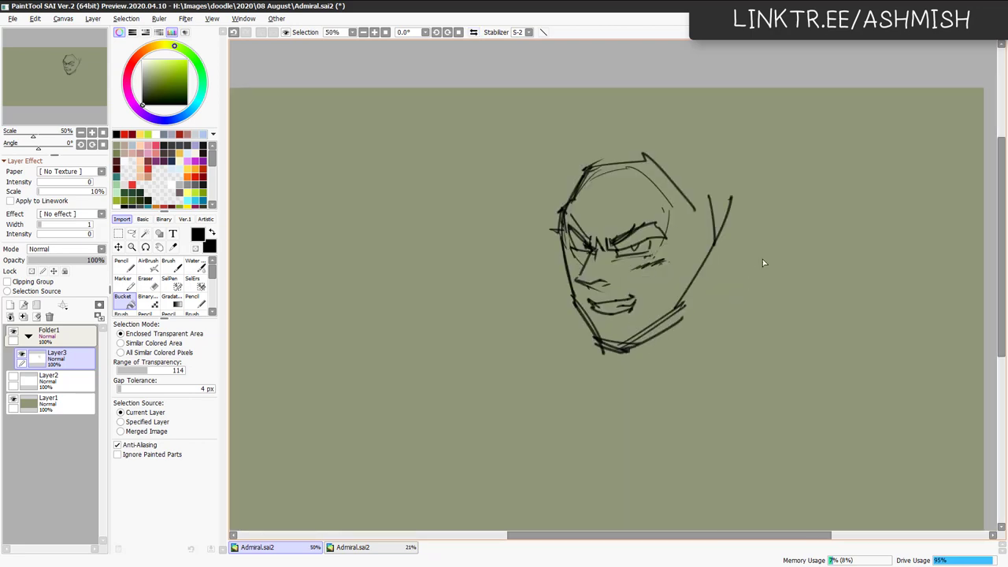
Sketch the hair with an angular hairline, tufts swept backward and tall spikes above the forehead.
{"action": "key", "text": "b"}
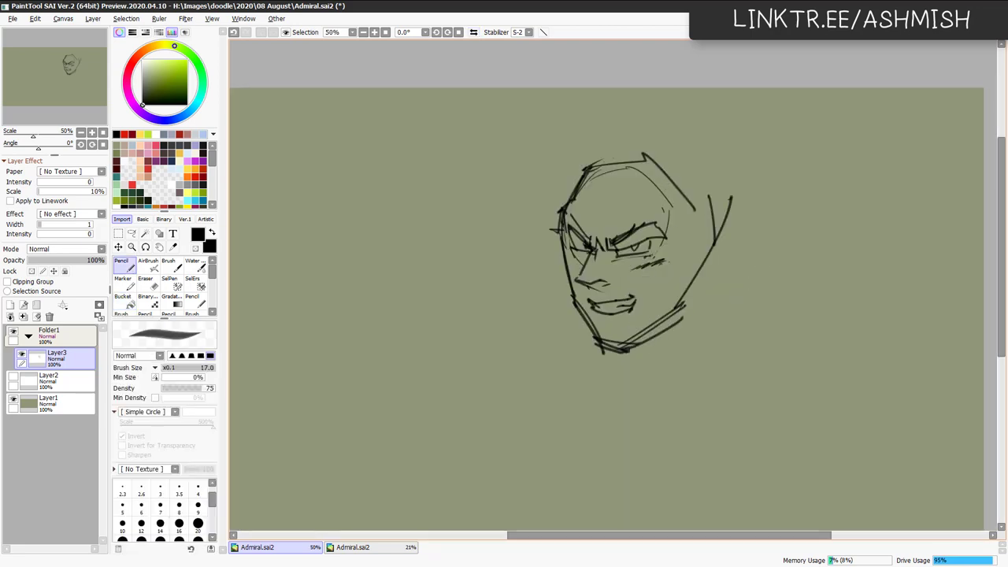
{"action": "mouse_move", "coordinate": [609, 167]}
{"action": "left_mouse_down"}
{"action": "mouse_move", "coordinate": [617, 141]}
{"action": "mouse_move", "coordinate": [654, 194]}
{"action": "mouse_move", "coordinate": [650, 224]}
{"action": "mouse_move", "coordinate": [628, 179]}
{"action": "mouse_move", "coordinate": [646, 216]}
{"action": "left_mouse_up"}
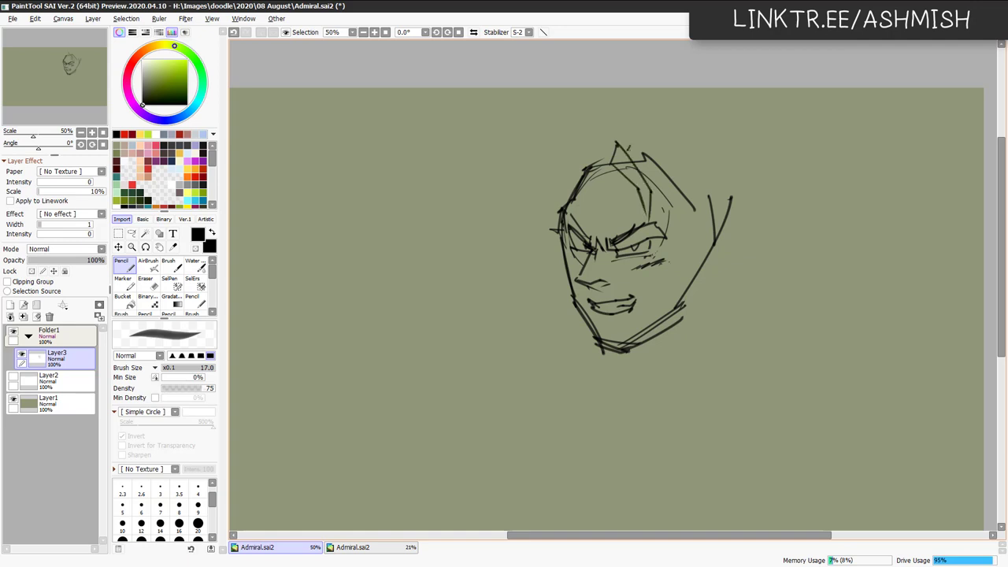
{"action": "mouse_move", "coordinate": [628, 142]}
{"action": "left_mouse_down"}
{"action": "mouse_move", "coordinate": [676, 156]}
{"action": "mouse_move", "coordinate": [681, 203]}
{"action": "left_mouse_up"}
{"action": "left_click_drag", "start_coordinate": [639, 161], "coordinate": [674, 198]}
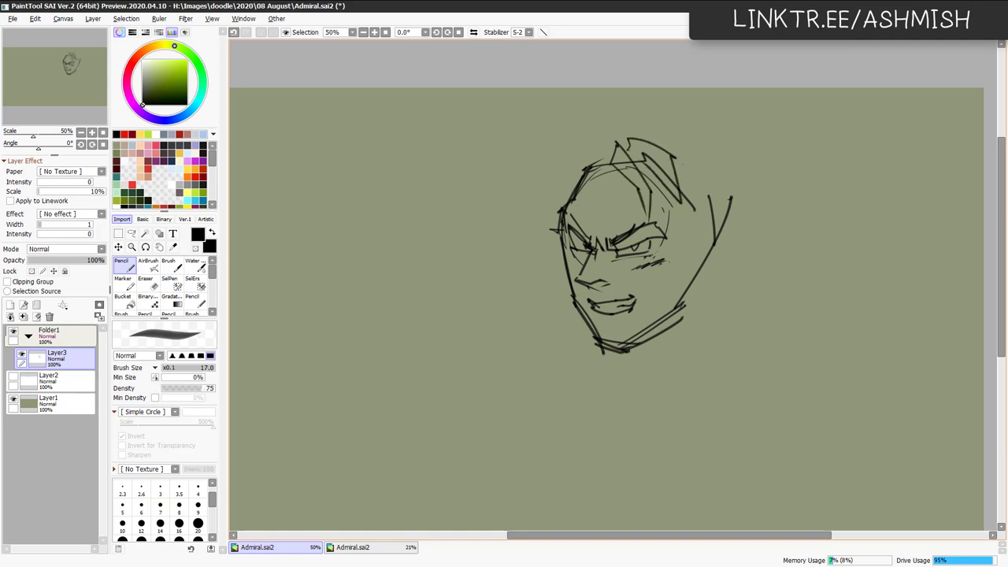
{"action": "mouse_move", "coordinate": [665, 158]}
{"action": "left_mouse_down"}
{"action": "mouse_move", "coordinate": [691, 167]}
{"action": "mouse_move", "coordinate": [674, 181]}
{"action": "left_mouse_up"}
{"action": "mouse_move", "coordinate": [604, 164]}
{"action": "left_mouse_down"}
{"action": "mouse_move", "coordinate": [584, 152]}
{"action": "mouse_move", "coordinate": [604, 113]}
{"action": "mouse_move", "coordinate": [608, 153]}
{"action": "mouse_move", "coordinate": [561, 162]}
{"action": "mouse_move", "coordinate": [586, 149]}
{"action": "left_mouse_up"}
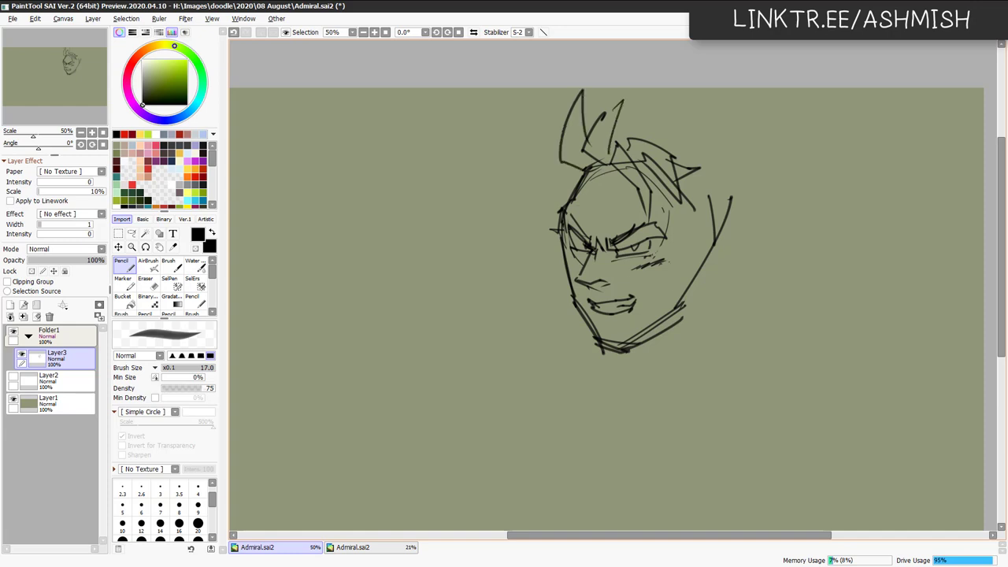
{"action": "mouse_move", "coordinate": [631, 270]}
{"action": "left_mouse_down"}
{"action": "mouse_move", "coordinate": [652, 287]}
{"action": "mouse_move", "coordinate": [647, 274]}
{"action": "mouse_move", "coordinate": [674, 276]}
{"action": "left_mouse_up"}
{"action": "key", "text": "ctrl+z"}
{"action": "key", "text": "ctrl+z"}
{"action": "key", "text": "g"}
{"action": "key", "text": "h"}
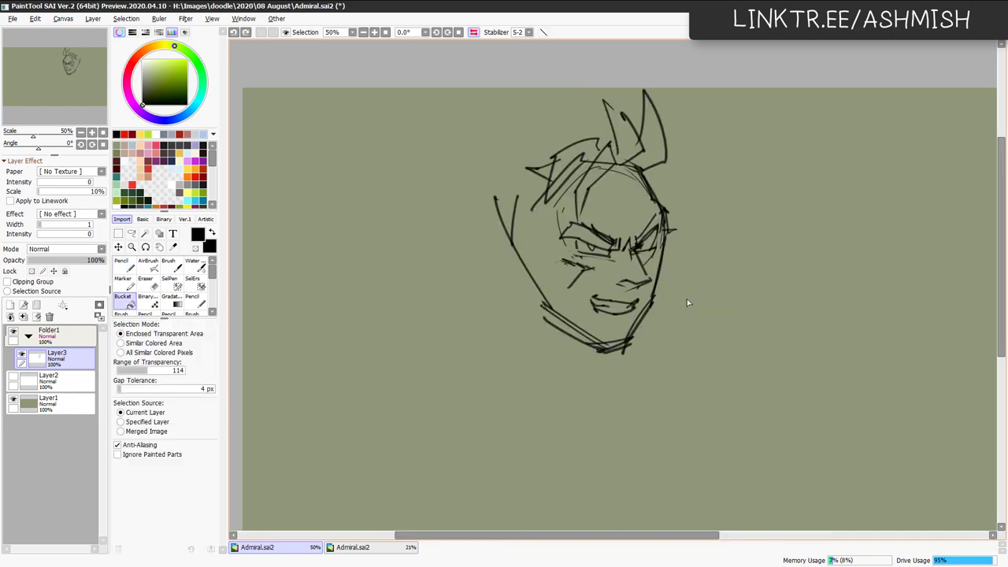
{"action": "key", "text": "ctrl+z"}
{"action": "left_click", "coordinate": [594, 309]}
{"action": "key", "text": "ctrl+z"}
Add a short fold line between the nose and mouth corner in the mirrored view, and unmirror the canvas.
{"action": "key", "text": "n"}
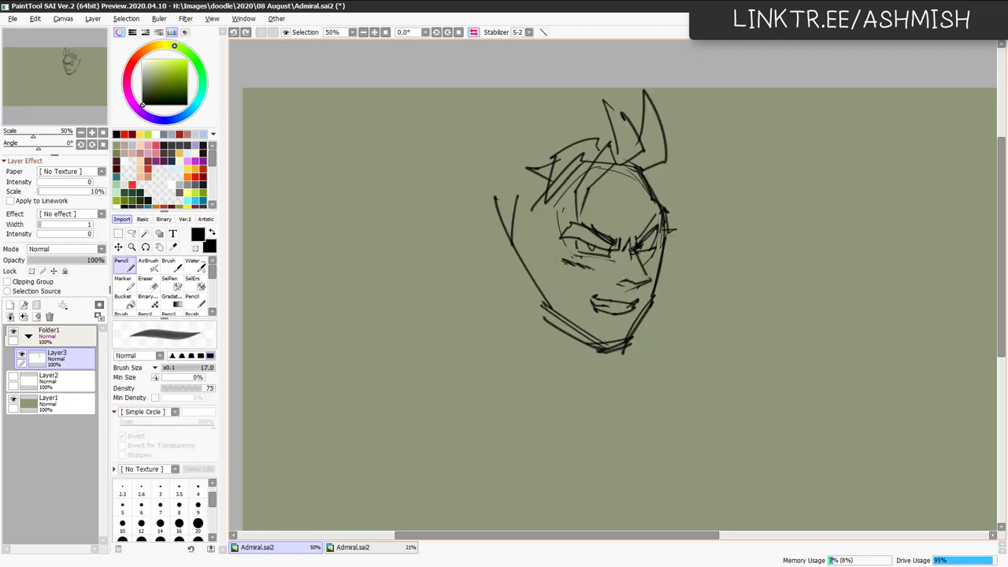
{"action": "left_click_drag", "start_coordinate": [604, 283], "coordinate": [595, 296]}
{"action": "key", "text": "ctrl+z"}
{"action": "key", "text": "ctrl+z"}
{"action": "key", "text": "h"}
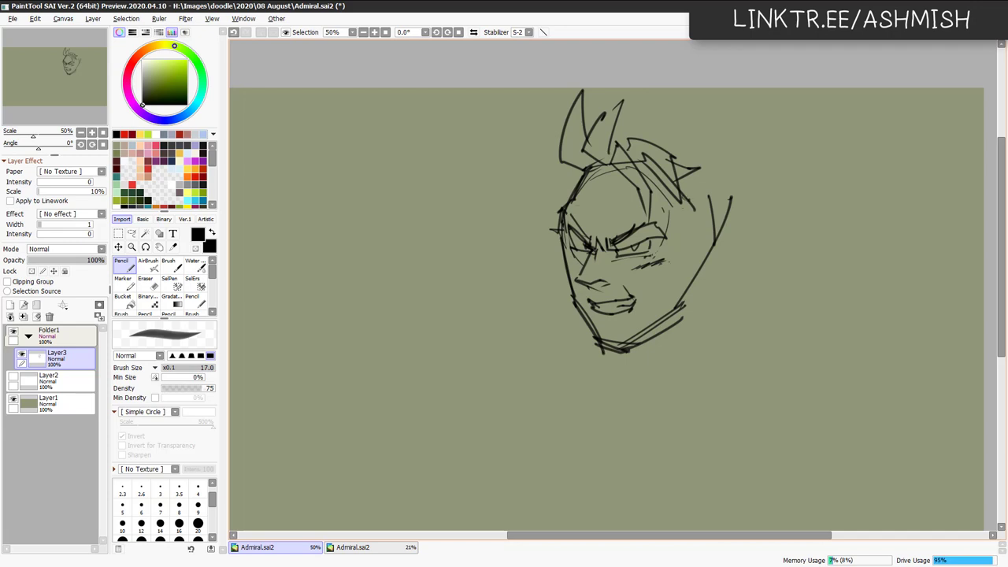
Draw the near side of the face from the hairline down past the cheek to the jaw.
{"action": "left_click_drag", "start_coordinate": [680, 202], "coordinate": [692, 212]}
{"action": "mouse_move", "coordinate": [694, 217]}
{"action": "left_mouse_down"}
{"action": "mouse_move", "coordinate": [687, 298]}
{"action": "mouse_move", "coordinate": [676, 294]}
{"action": "mouse_move", "coordinate": [652, 321]}
{"action": "left_mouse_up"}
{"action": "left_click_drag", "start_coordinate": [674, 317], "coordinate": [651, 324]}
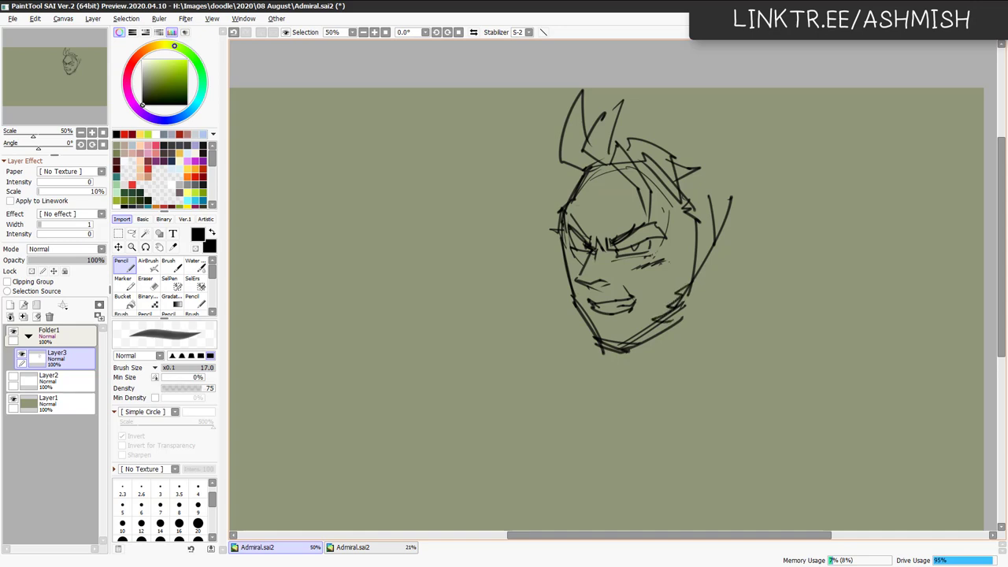
Erase the far side of the jaw from beside the mouth to the chin, and reselect the Pencil.
{"action": "key", "text": "e"}
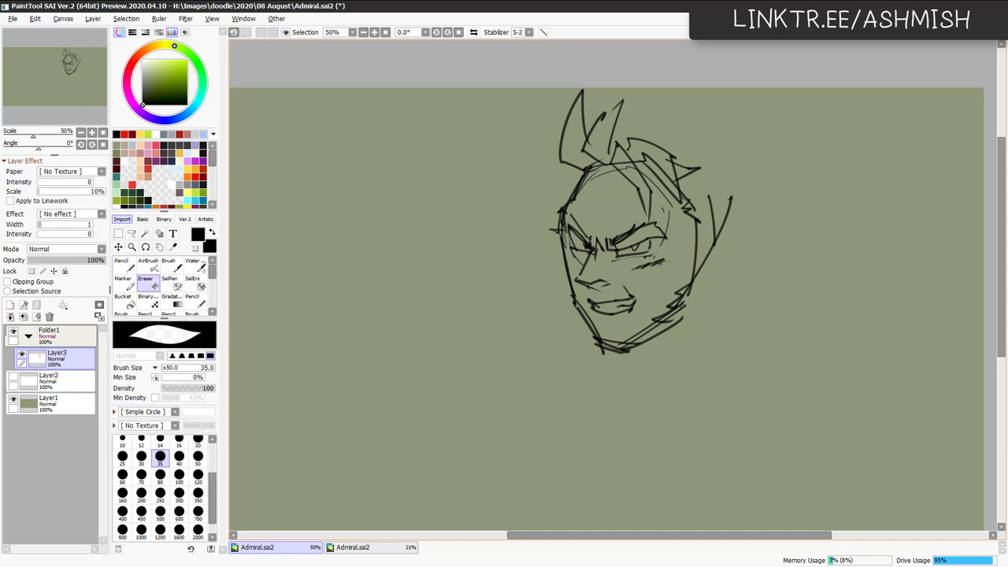
{"action": "left_click_drag", "start_coordinate": [580, 307], "coordinate": [606, 345]}
{"action": "left_click_drag", "start_coordinate": [584, 315], "coordinate": [597, 342]}
{"action": "mouse_move", "coordinate": [581, 302]}
{"action": "left_mouse_down"}
{"action": "mouse_move", "coordinate": [575, 317]}
{"action": "mouse_move", "coordinate": [597, 353]}
{"action": "left_mouse_up"}
{"action": "key", "text": "n"}
{"action": "mouse_move", "coordinate": [575, 301]}
{"action": "left_mouse_down"}
{"action": "mouse_move", "coordinate": [592, 322]}
{"action": "mouse_move", "coordinate": [587, 347]}
{"action": "mouse_move", "coordinate": [610, 347]}
{"action": "left_mouse_up"}
{"action": "left_click_drag", "start_coordinate": [584, 360], "coordinate": [601, 361]}
{"action": "key", "text": "ctrl+z"}
{"action": "key", "text": "ctrl+z"}
{"action": "key", "text": "ctrl+z"}
{"action": "key", "text": "ctrl+z"}
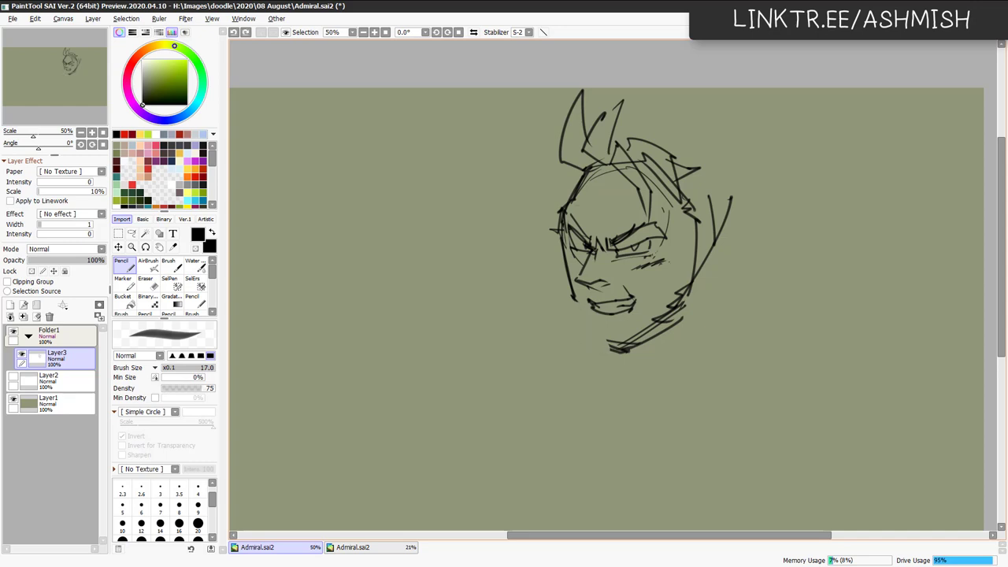
Redraw the far jaw with an inward curve below the mouth and a broader, squarer chin.
{"action": "left_click_drag", "start_coordinate": [573, 298], "coordinate": [587, 322]}
{"action": "mouse_move", "coordinate": [586, 319]}
{"action": "left_mouse_down"}
{"action": "mouse_move", "coordinate": [585, 335]}
{"action": "mouse_move", "coordinate": [618, 342]}
{"action": "mouse_move", "coordinate": [579, 338]}
{"action": "mouse_move", "coordinate": [616, 348]}
{"action": "mouse_move", "coordinate": [666, 322]}
{"action": "left_mouse_up"}
{"action": "key", "text": "ctrl+z"}
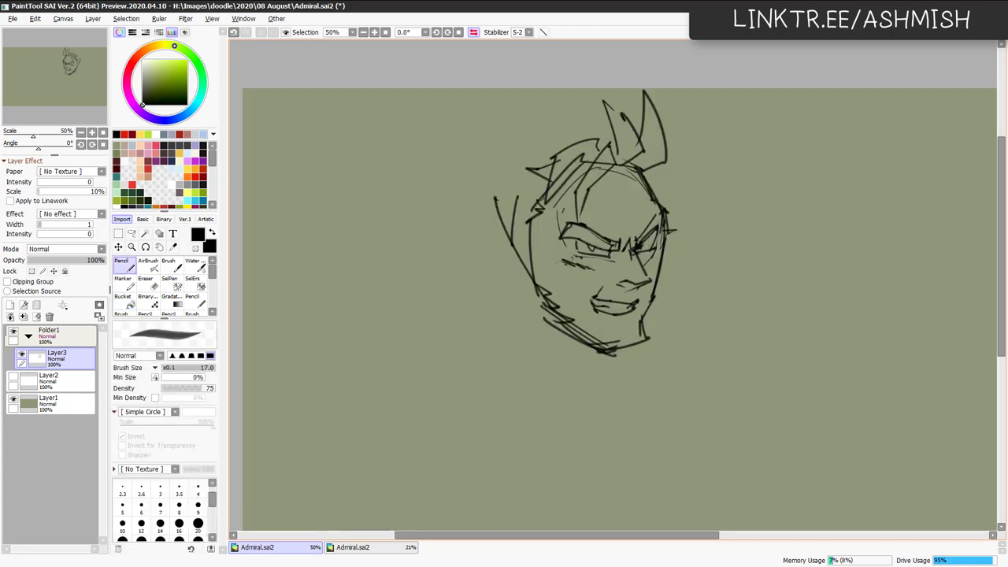
Strengthen the far eyebrow and reshape the outline of the front hair spike.
{"action": "left_click_drag", "start_coordinate": [638, 240], "coordinate": [659, 214]}
{"action": "key", "text": "h"}
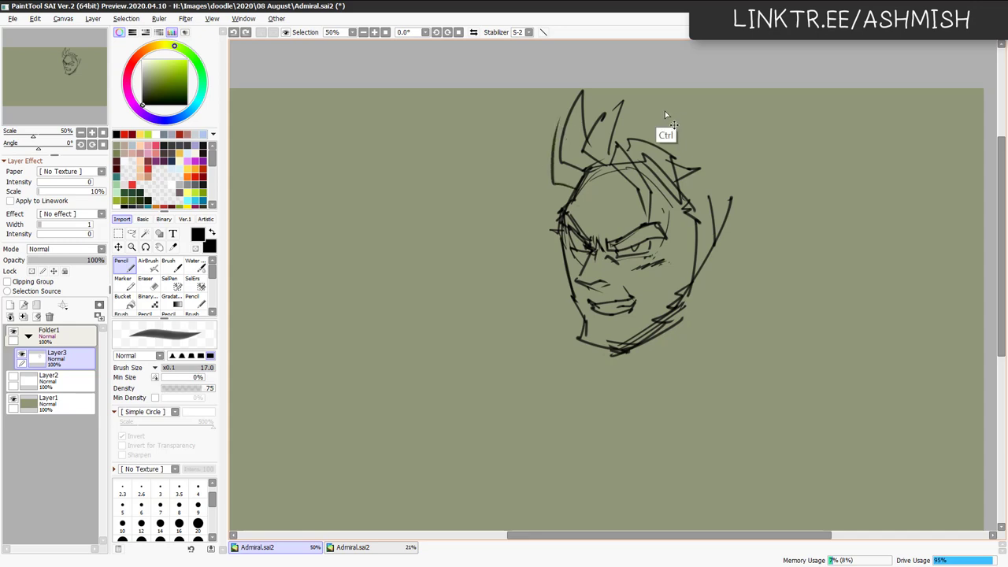
Add narrow hair spikes above the forehead and large pointed spikes sweeping back from the crown.
{"action": "left_click_drag", "start_coordinate": [595, 104], "coordinate": [606, 89]}
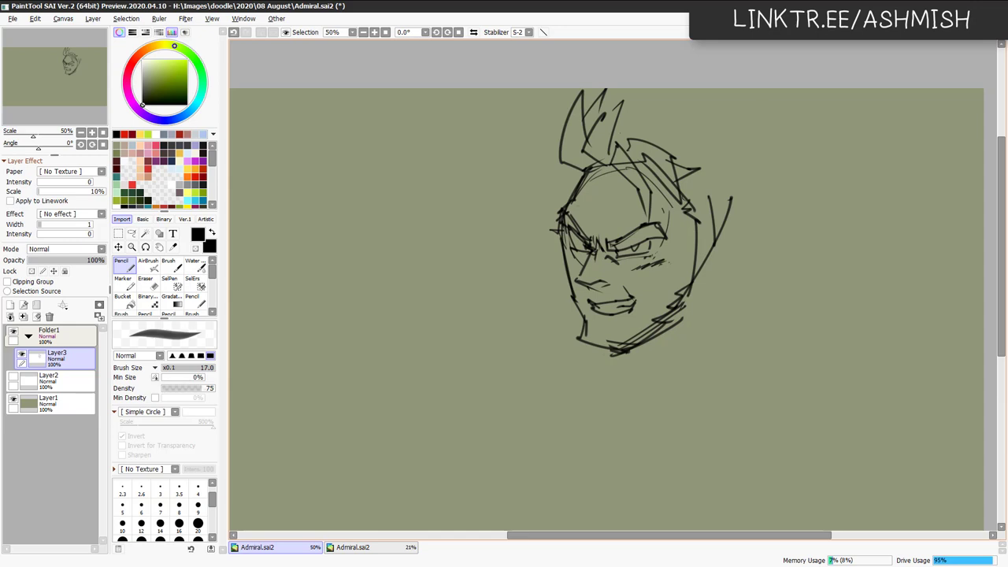
{"action": "left_click_drag", "start_coordinate": [618, 137], "coordinate": [713, 94]}
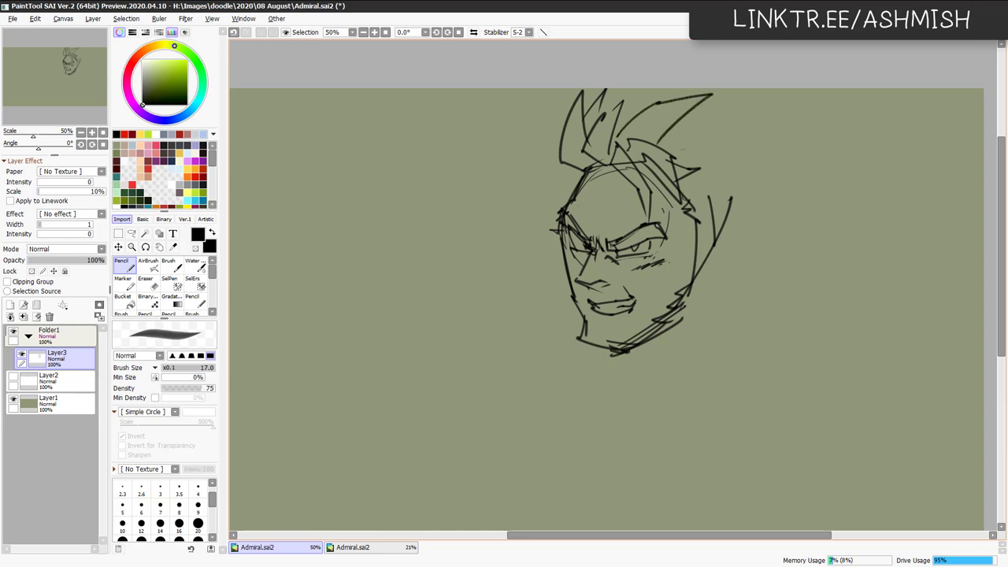
{"action": "left_click_drag", "start_coordinate": [674, 156], "coordinate": [712, 181]}
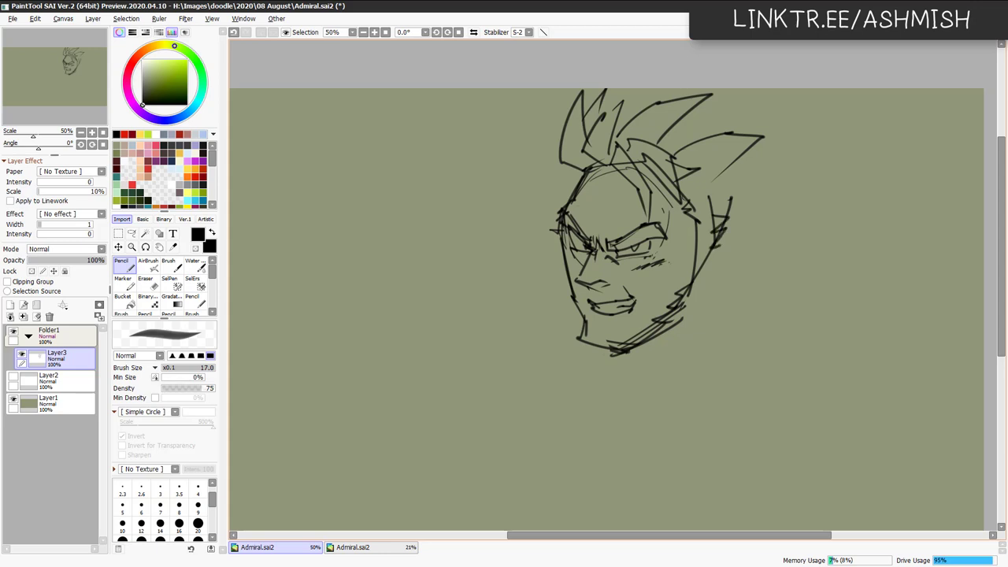
Draw jagged sideburn tufts from beside the near ear down along the jaw.
{"action": "left_click_drag", "start_coordinate": [729, 215], "coordinate": [706, 277]}
{"action": "left_click_drag", "start_coordinate": [731, 268], "coordinate": [673, 331]}
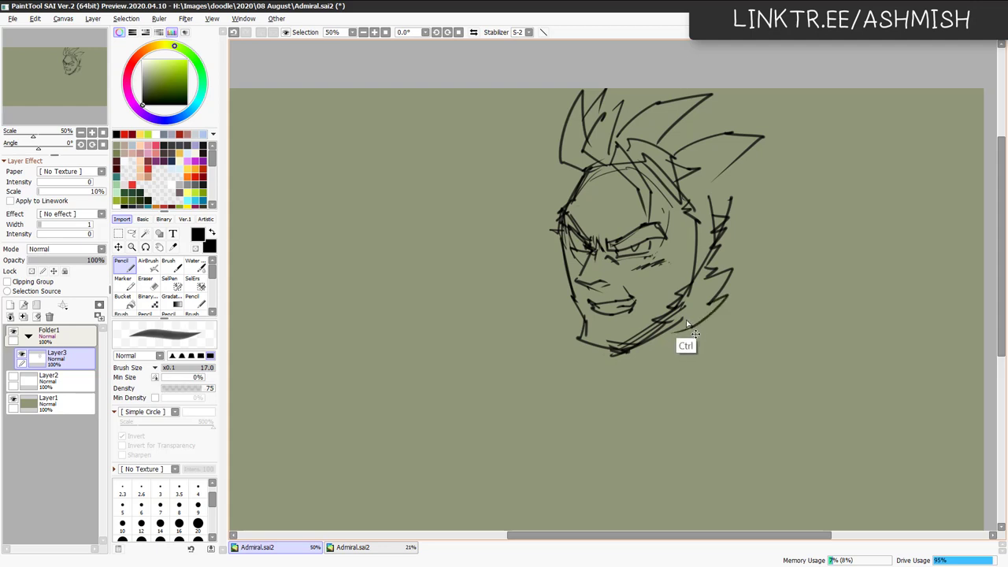
{"action": "key", "text": "ctrl+z"}
{"action": "left_click_drag", "start_coordinate": [723, 303], "coordinate": [685, 331]}
{"action": "left_click_drag", "start_coordinate": [724, 269], "coordinate": [704, 306]}
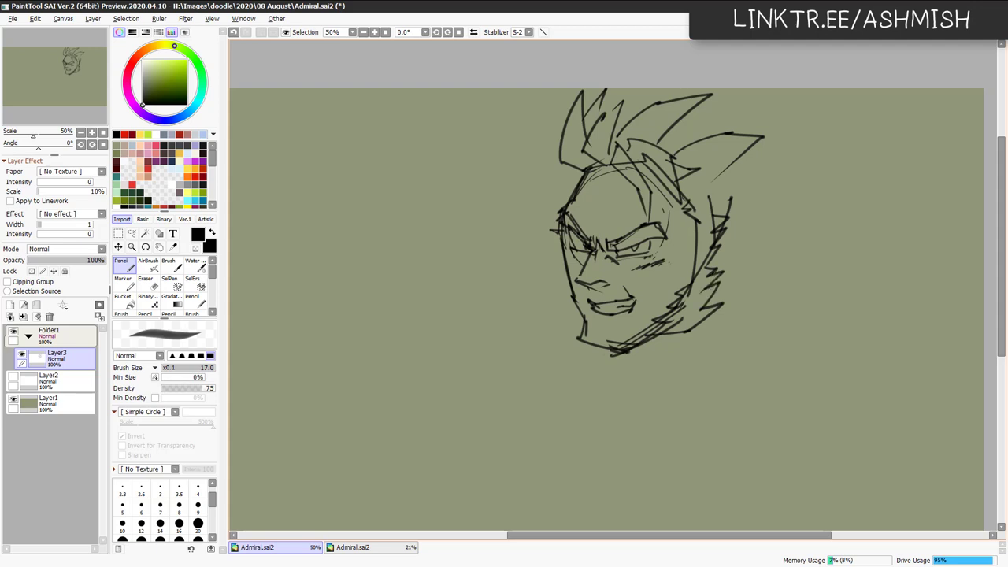
Transform the head sketch to make it slightly narrower and smaller.
{"action": "key", "text": "ctrl+t"}
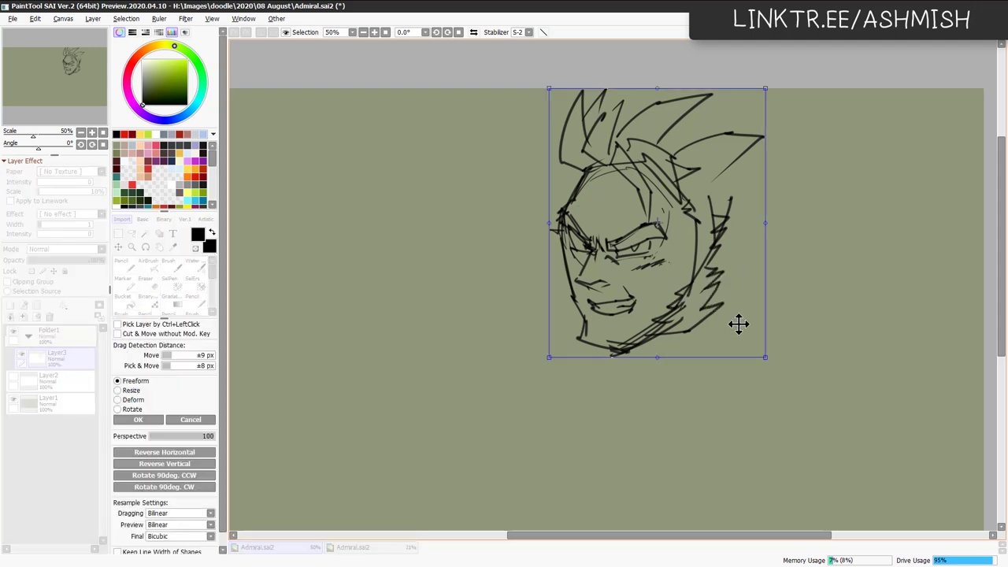
{"action": "left_click_drag", "start_coordinate": [651, 356], "coordinate": [650, 359]}
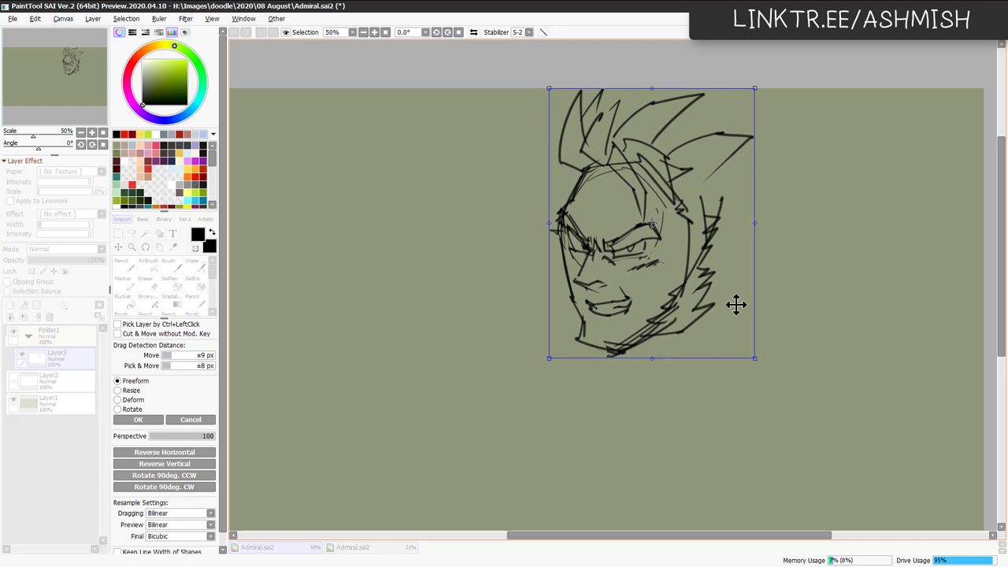
{"action": "left_click_drag", "start_coordinate": [754, 89], "coordinate": [744, 99]}
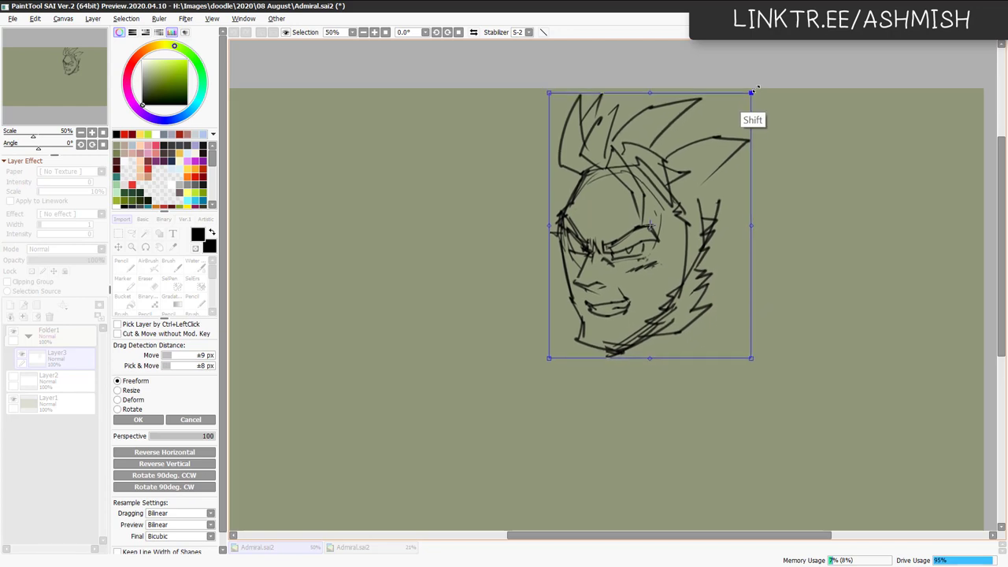
{"action": "scroll", "coordinate": [700, 326], "scroll_direction": "down", "scroll_amount": 2}
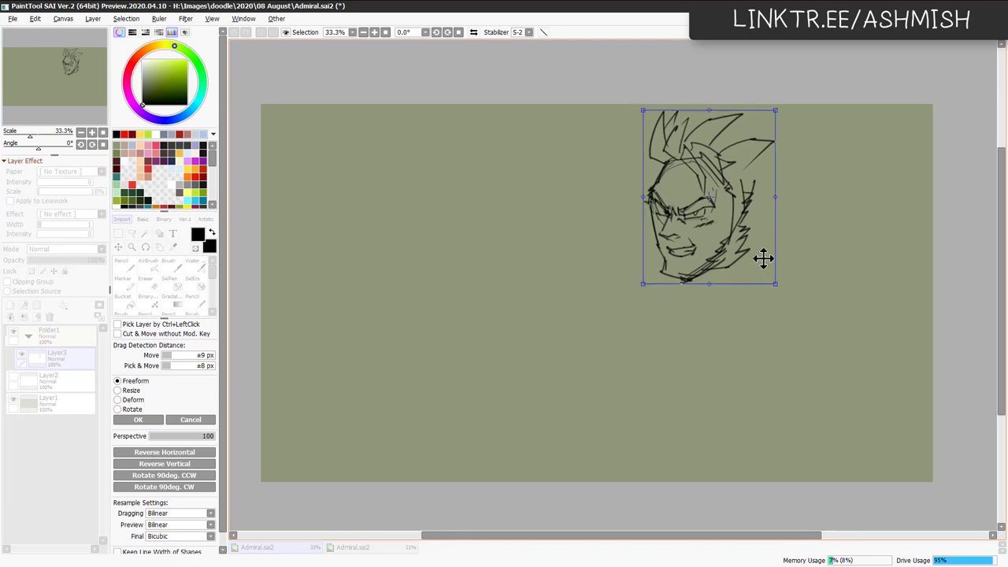
{"action": "scroll", "coordinate": [763, 257], "scroll_direction": "right", "scroll_amount": 1}
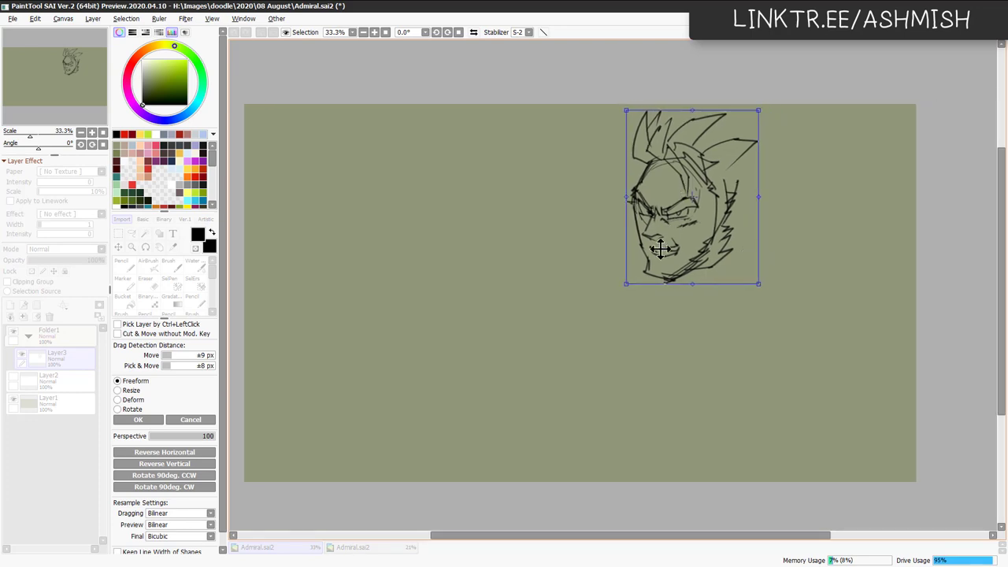
{"action": "left_click_drag", "start_coordinate": [747, 307], "coordinate": [764, 328]}
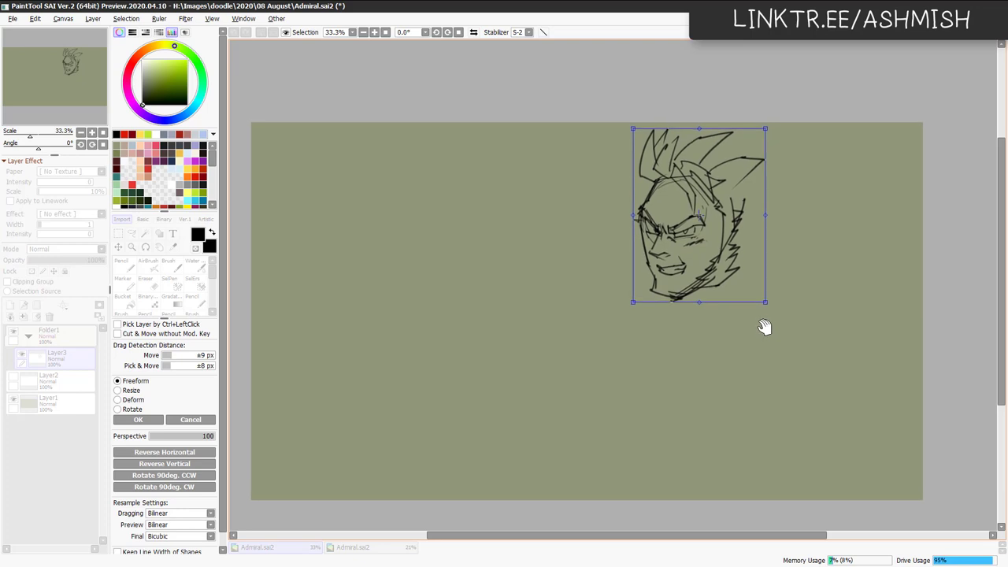
{"action": "key", "text": "Return"}
Stretch the head sketch slightly downward to make the face longer.
{"action": "scroll", "coordinate": [770, 307], "scroll_direction": "down", "scroll_amount": 1}
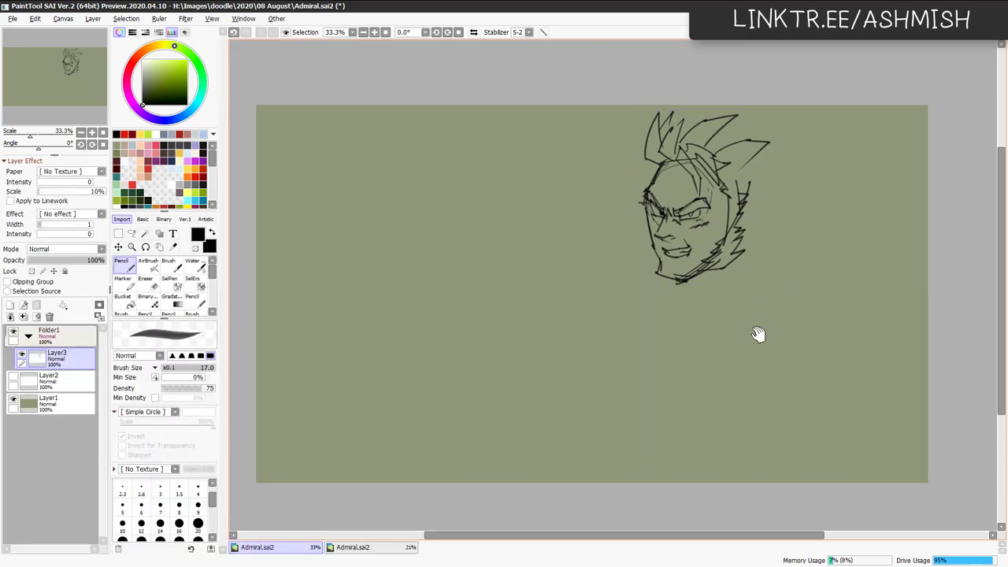
{"action": "key", "text": "ctrl+t"}
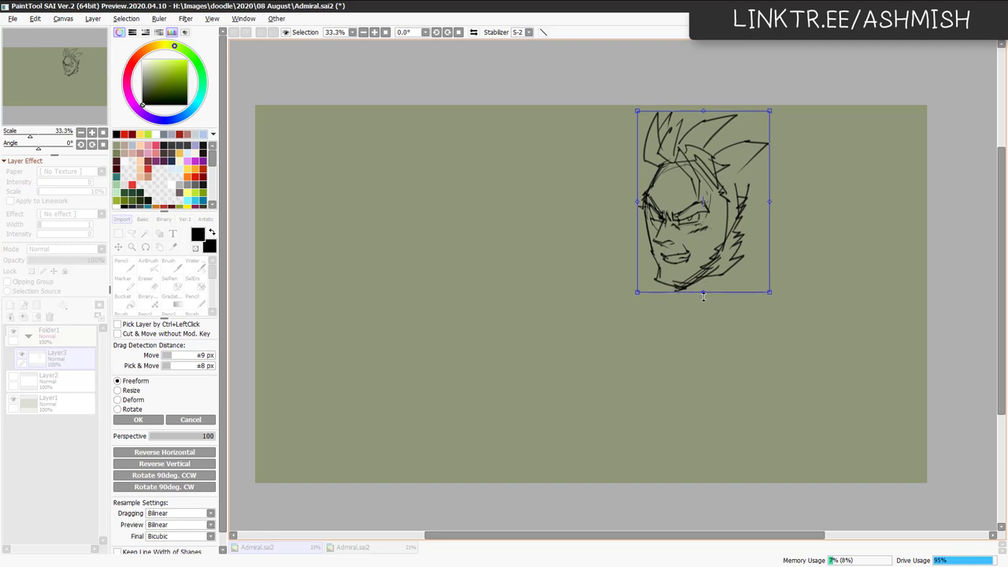
{"action": "key", "text": "Return"}
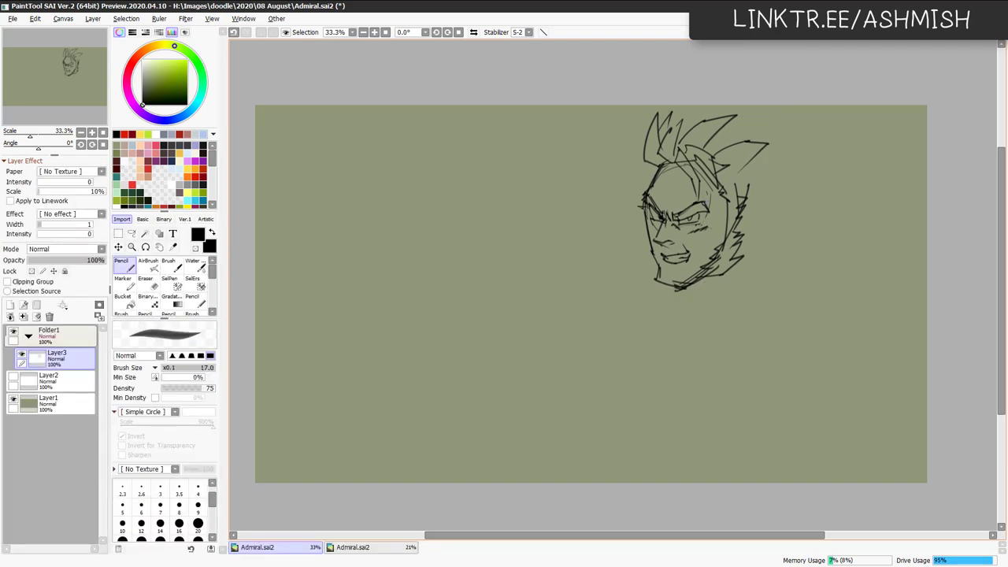
{"action": "mouse_move", "coordinate": [667, 287]}
{"action": "left_mouse_down"}
{"action": "mouse_move", "coordinate": [691, 304]}
{"action": "mouse_move", "coordinate": [683, 294]}
{"action": "left_mouse_up"}
{"action": "key", "text": "ctrl+z"}
{"action": "mouse_move", "coordinate": [747, 199]}
{"action": "left_mouse_down"}
{"action": "mouse_move", "coordinate": [758, 211]}
{"action": "mouse_move", "coordinate": [744, 249]}
{"action": "left_mouse_up"}
{"action": "key", "text": "ctrl+z"}
{"action": "key", "text": "ctrl+z"}
{"action": "mouse_move", "coordinate": [740, 202]}
{"action": "left_mouse_down"}
{"action": "mouse_move", "coordinate": [765, 222]}
{"action": "mouse_move", "coordinate": [748, 246]}
{"action": "mouse_move", "coordinate": [735, 246]}
{"action": "left_mouse_up"}
{"action": "key", "text": "ctrl+z"}
Draw the rounded back of the head and rough in the neck lines below the jaw.
{"action": "mouse_move", "coordinate": [694, 154]}
{"action": "left_mouse_down"}
{"action": "mouse_move", "coordinate": [769, 174]}
{"action": "mouse_move", "coordinate": [759, 203]}
{"action": "left_mouse_up"}
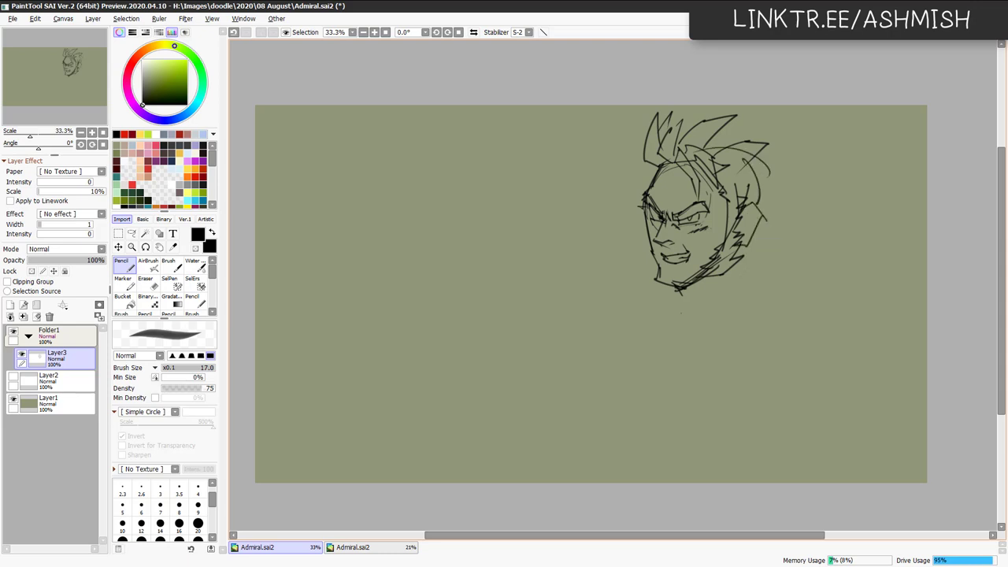
{"action": "left_click_drag", "start_coordinate": [679, 282], "coordinate": [691, 316]}
{"action": "left_click_drag", "start_coordinate": [762, 232], "coordinate": [739, 296]}
{"action": "left_click_drag", "start_coordinate": [655, 285], "coordinate": [659, 295]}
{"action": "left_click_drag", "start_coordinate": [736, 254], "coordinate": [701, 313]}
{"action": "left_click_drag", "start_coordinate": [767, 258], "coordinate": [746, 275]}
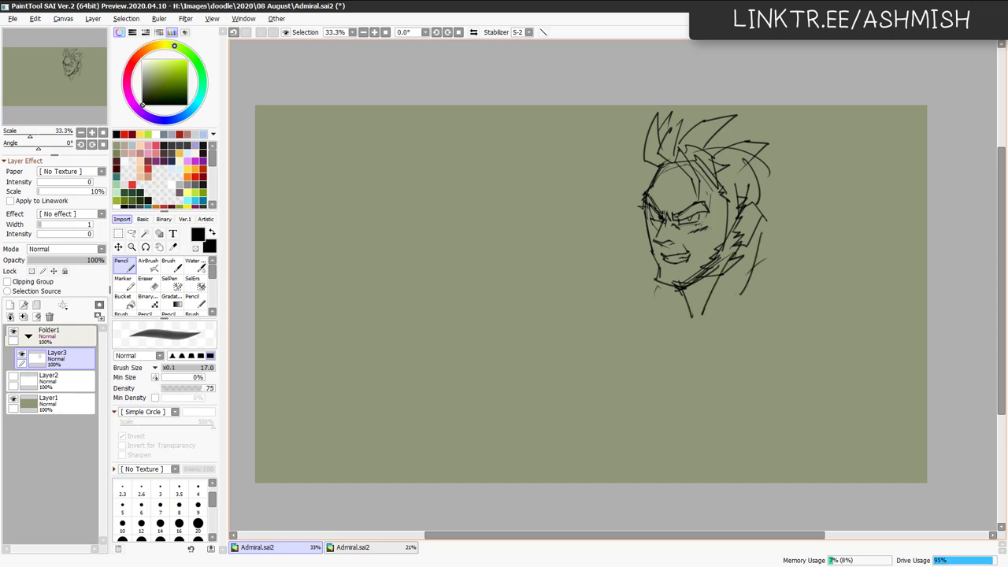
Draw a jagged fur collar outline on both sides of the neck.
{"action": "mouse_move", "coordinate": [644, 243]}
{"action": "left_mouse_down"}
{"action": "mouse_move", "coordinate": [611, 273]}
{"action": "mouse_move", "coordinate": [629, 276]}
{"action": "mouse_move", "coordinate": [621, 292]}
{"action": "mouse_move", "coordinate": [653, 318]}
{"action": "left_mouse_up"}
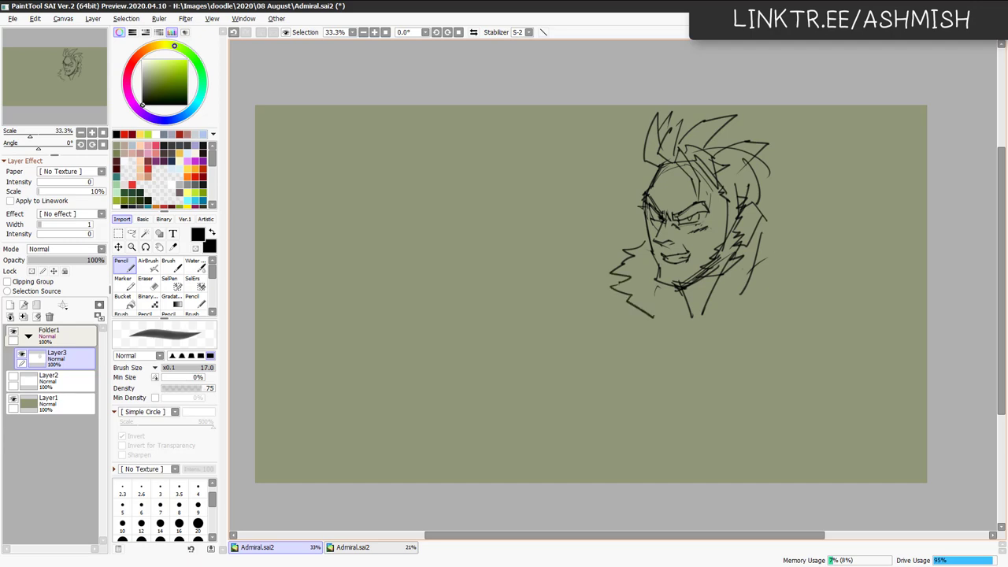
{"action": "left_click_drag", "start_coordinate": [744, 252], "coordinate": [707, 302]}
{"action": "mouse_move", "coordinate": [775, 230]}
{"action": "left_mouse_down"}
{"action": "mouse_move", "coordinate": [748, 247]}
{"action": "mouse_move", "coordinate": [721, 311]}
{"action": "left_mouse_up"}
{"action": "mouse_move", "coordinate": [770, 220]}
{"action": "left_mouse_down"}
{"action": "mouse_move", "coordinate": [784, 234]}
{"action": "mouse_move", "coordinate": [775, 262]}
{"action": "left_mouse_up"}
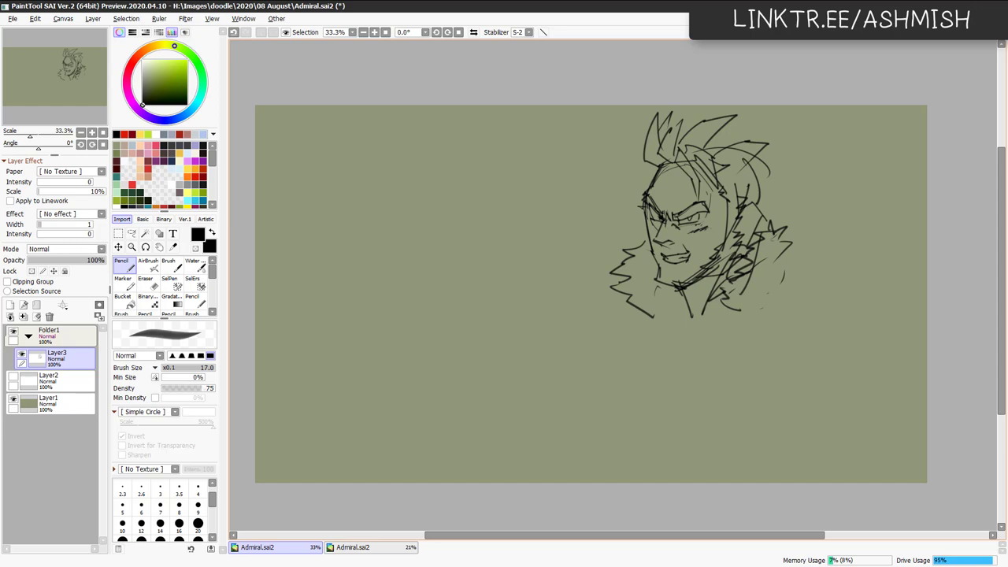
Add an outer spike beside the front hairline and long pointed spikes behind the ear.
{"action": "mouse_move", "coordinate": [647, 191]}
{"action": "left_mouse_down"}
{"action": "mouse_move", "coordinate": [646, 141]}
{"action": "mouse_move", "coordinate": [637, 183]}
{"action": "left_mouse_up"}
{"action": "key", "text": "ctrl+z"}
{"action": "key", "text": "ctrl+z"}
{"action": "key", "text": "ctrl+y"}
{"action": "left_click_drag", "start_coordinate": [638, 139], "coordinate": [635, 169]}
{"action": "mouse_move", "coordinate": [735, 166]}
{"action": "left_mouse_down"}
{"action": "mouse_move", "coordinate": [784, 154]}
{"action": "mouse_move", "coordinate": [794, 169]}
{"action": "left_mouse_up"}
{"action": "mouse_move", "coordinate": [793, 170]}
{"action": "left_mouse_down"}
{"action": "mouse_move", "coordinate": [752, 190]}
{"action": "mouse_move", "coordinate": [771, 195]}
{"action": "left_mouse_up"}
{"action": "left_click_drag", "start_coordinate": [790, 193], "coordinate": [759, 212]}
{"action": "mouse_move", "coordinate": [780, 170]}
{"action": "left_mouse_down"}
{"action": "mouse_move", "coordinate": [788, 196]}
{"action": "mouse_move", "coordinate": [818, 195]}
{"action": "mouse_move", "coordinate": [783, 228]}
{"action": "left_mouse_up"}
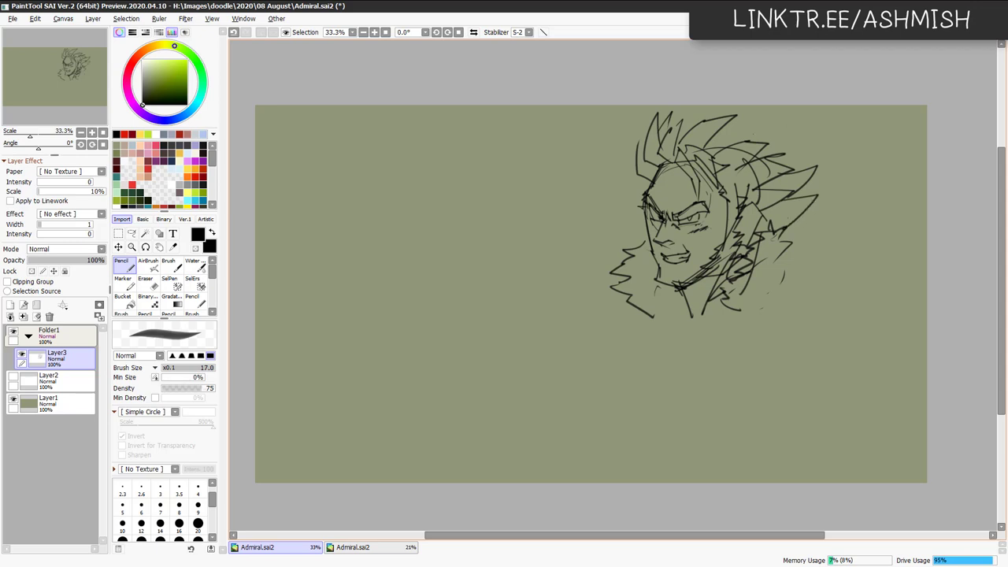
Extend the hair with tall spikes over the crown and upper back, plus short inner strands near the hairline.
{"action": "left_click_drag", "start_coordinate": [740, 135], "coordinate": [811, 114]}
{"action": "left_click_drag", "start_coordinate": [811, 116], "coordinate": [778, 162]}
{"action": "mouse_move", "coordinate": [726, 128]}
{"action": "left_mouse_down"}
{"action": "mouse_move", "coordinate": [764, 109]}
{"action": "mouse_move", "coordinate": [774, 132]}
{"action": "mouse_move", "coordinate": [716, 105]}
{"action": "mouse_move", "coordinate": [686, 105]}
{"action": "left_mouse_up"}
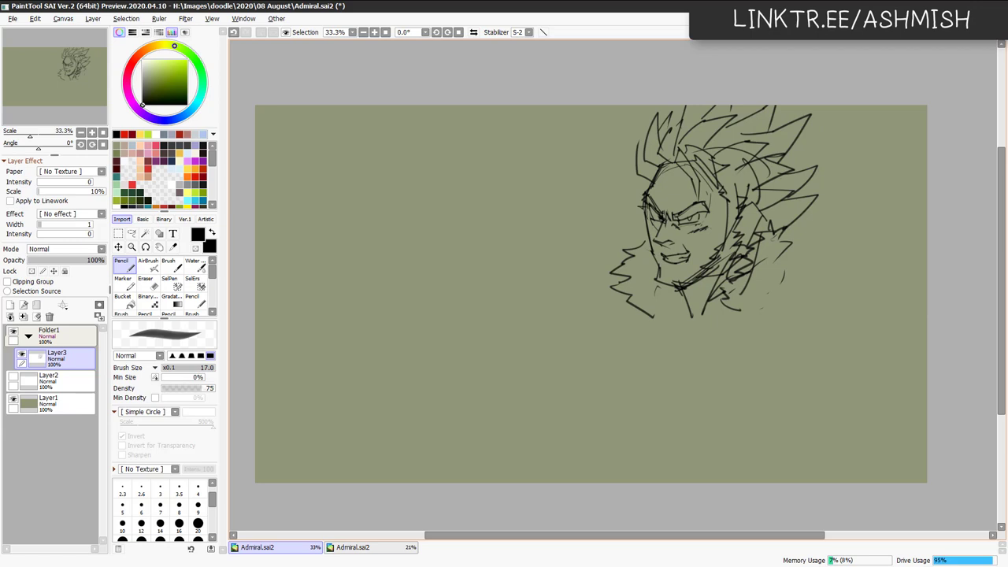
{"action": "left_click_drag", "start_coordinate": [785, 146], "coordinate": [803, 140]}
{"action": "left_click_drag", "start_coordinate": [796, 161], "coordinate": [819, 133]}
{"action": "left_click_drag", "start_coordinate": [711, 171], "coordinate": [703, 201]}
{"action": "left_click_drag", "start_coordinate": [674, 157], "coordinate": [669, 167]}
Examine the head sketch's proportions zoomed out and in a mirrored view.
{"action": "key", "text": "g"}
{"action": "key", "text": "Page_Down"}
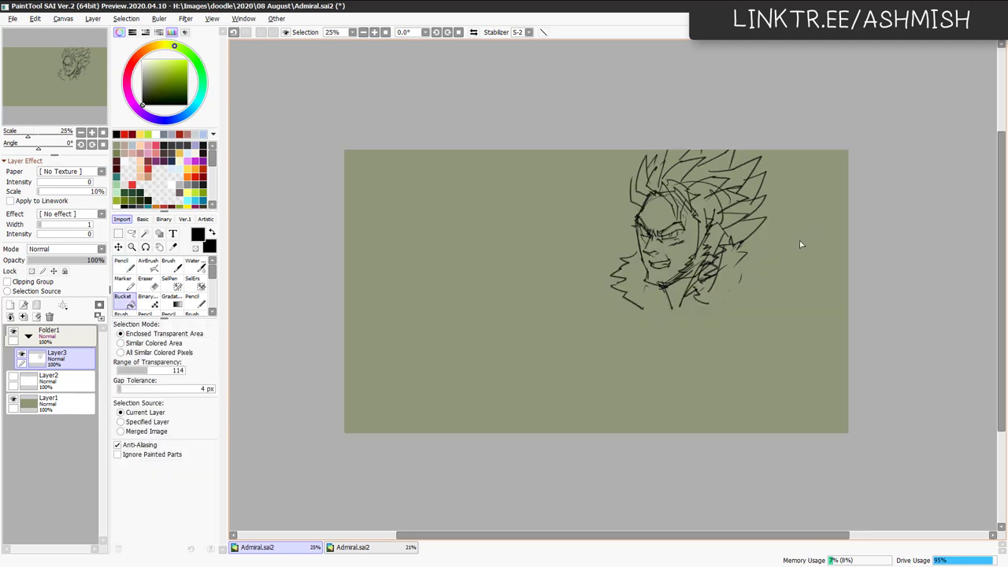
{"action": "key", "text": "Page_Up"}
{"action": "key", "text": "h"}
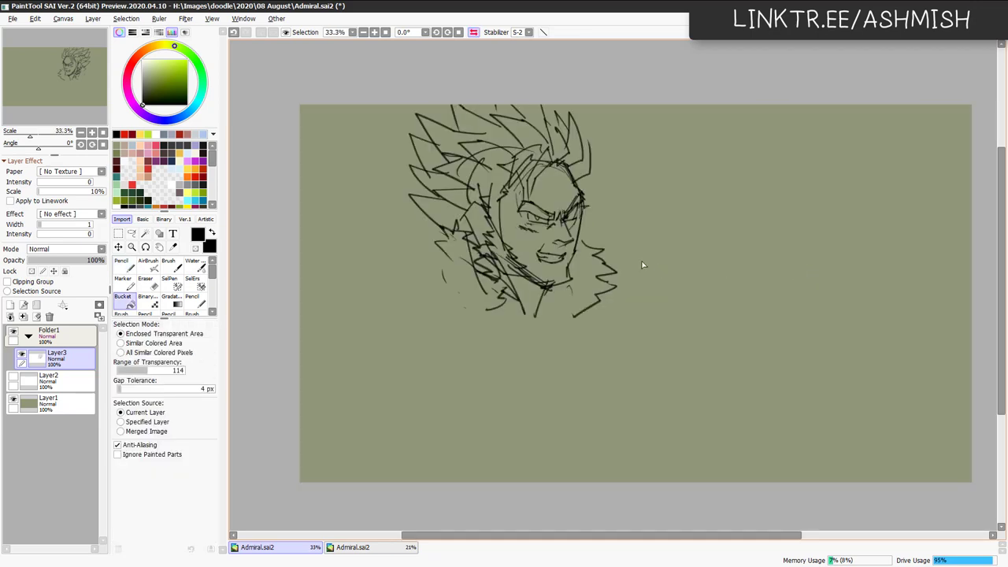
{"action": "key", "text": "n"}
{"action": "key", "text": "g"}
{"action": "scroll", "coordinate": [765, 350], "scroll_direction": "down", "scroll_amount": 1}
{"action": "key", "text": "h"}
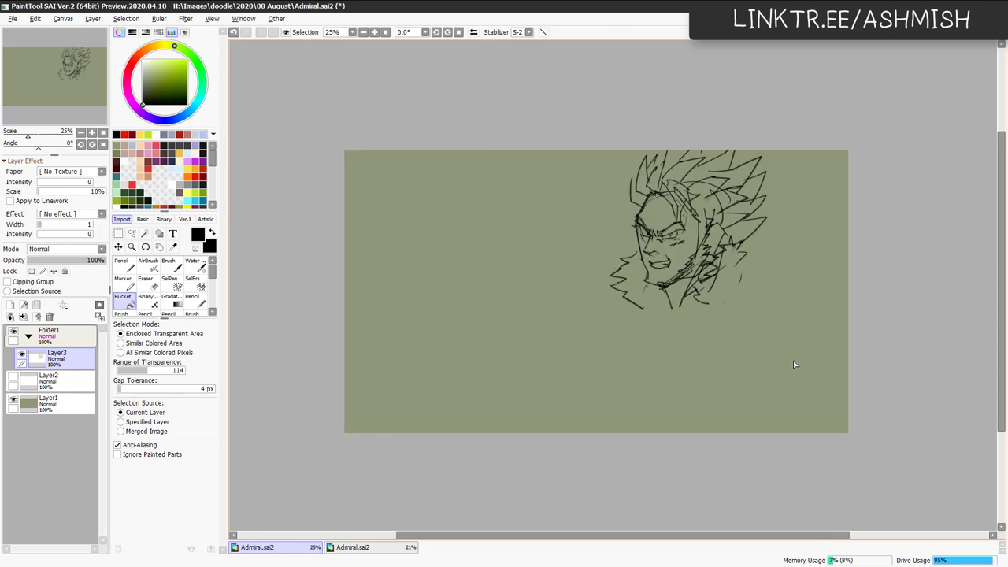
With the Pencil, draw the slope from the neck to the near shoulder and the rounded upper arm, plus a short far-shoulder stroke.
{"action": "key", "text": "n"}
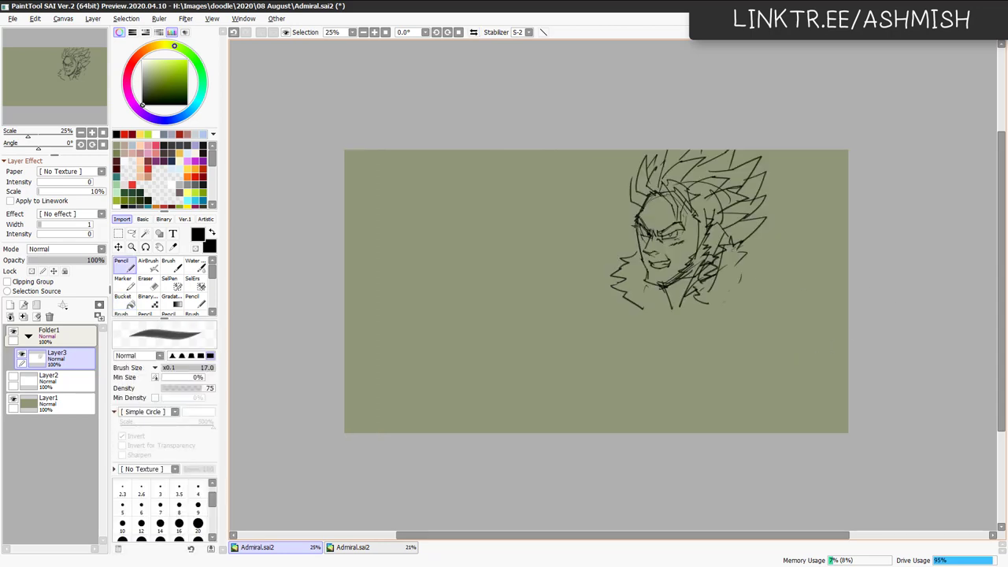
{"action": "left_click_drag", "start_coordinate": [639, 247], "coordinate": [588, 273]}
{"action": "key", "text": "ctrl+z"}
{"action": "key", "text": "ctrl+z"}
{"action": "left_click_drag", "start_coordinate": [628, 241], "coordinate": [602, 251]}
{"action": "left_click_drag", "start_coordinate": [734, 252], "coordinate": [786, 301]}
{"action": "mouse_move", "coordinate": [727, 315]}
{"action": "left_mouse_down"}
{"action": "mouse_move", "coordinate": [772, 286]}
{"action": "mouse_move", "coordinate": [801, 312]}
{"action": "mouse_move", "coordinate": [794, 369]}
{"action": "mouse_move", "coordinate": [765, 386]}
{"action": "mouse_move", "coordinate": [740, 370]}
{"action": "left_mouse_up"}
{"action": "key", "text": "ctrl+z"}
{"action": "left_click_drag", "start_coordinate": [726, 316], "coordinate": [756, 385]}
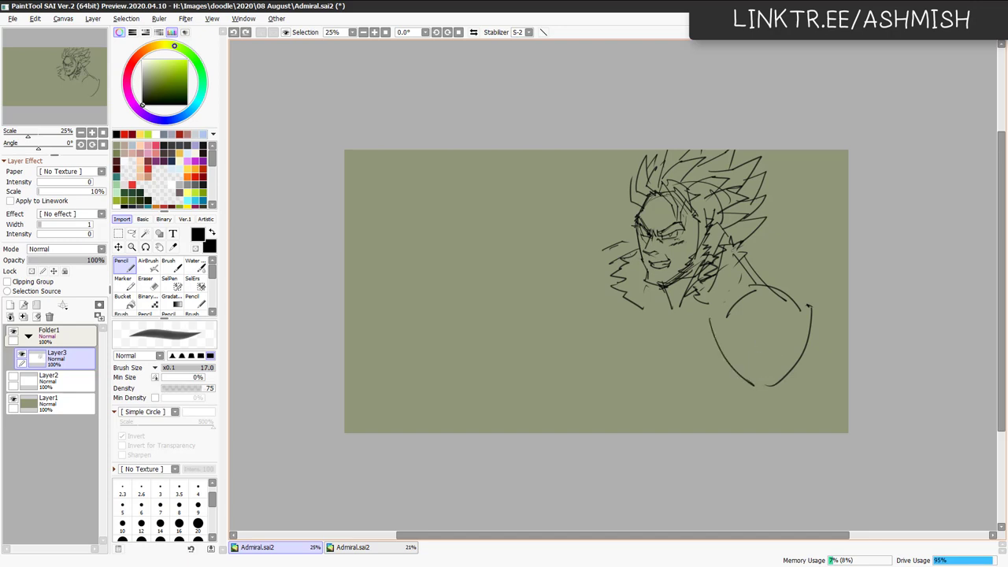
Sketch the collarbone line toward the near shoulder and the neckline below the collar.
{"action": "left_click_drag", "start_coordinate": [683, 316], "coordinate": [753, 299]}
{"action": "left_click_drag", "start_coordinate": [623, 271], "coordinate": [662, 317]}
{"action": "left_click_drag", "start_coordinate": [680, 322], "coordinate": [698, 319]}
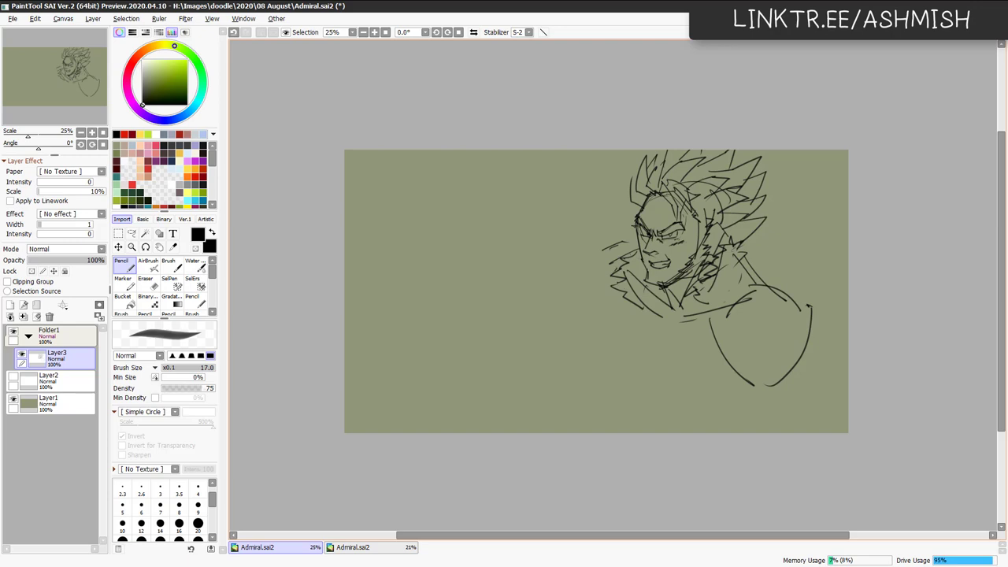
Draw the far side of the torso and the far shoulder and arm curving down to the canvas's lower edge.
{"action": "mouse_move", "coordinate": [619, 264]}
{"action": "left_mouse_down"}
{"action": "mouse_move", "coordinate": [597, 314]}
{"action": "mouse_move", "coordinate": [614, 365]}
{"action": "left_mouse_up"}
{"action": "left_click_drag", "start_coordinate": [623, 283], "coordinate": [613, 355]}
{"action": "mouse_move", "coordinate": [630, 241]}
{"action": "left_mouse_down"}
{"action": "mouse_move", "coordinate": [560, 281]}
{"action": "mouse_move", "coordinate": [573, 324]}
{"action": "mouse_move", "coordinate": [557, 329]}
{"action": "mouse_move", "coordinate": [551, 348]}
{"action": "left_mouse_up"}
{"action": "key", "text": "ctrl+z"}
{"action": "mouse_move", "coordinate": [546, 343]}
{"action": "left_mouse_down"}
{"action": "mouse_move", "coordinate": [556, 410]}
{"action": "mouse_move", "coordinate": [590, 367]}
{"action": "mouse_move", "coordinate": [622, 367]}
{"action": "left_mouse_up"}
{"action": "left_click_drag", "start_coordinate": [531, 411], "coordinate": [600, 426]}
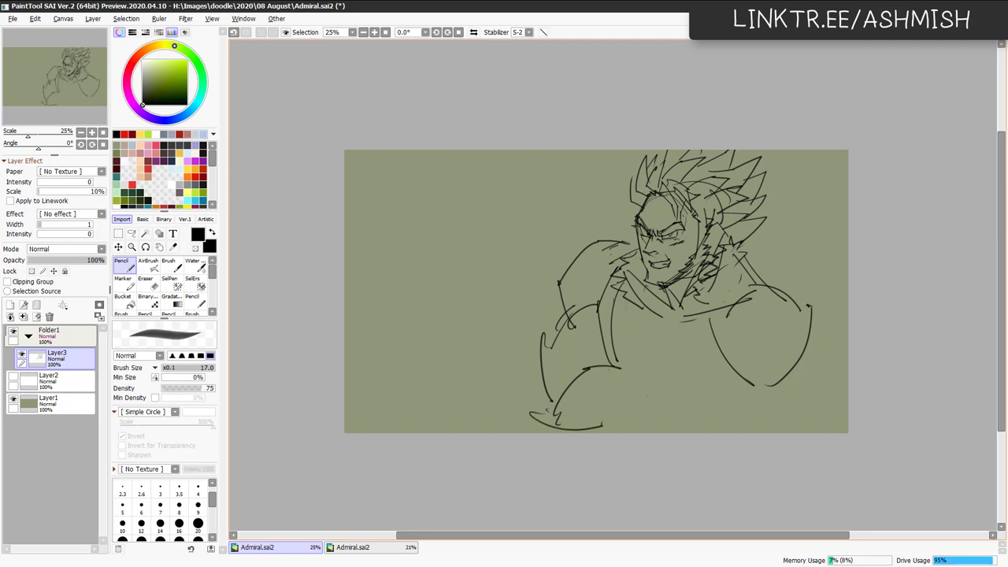
Draw the curved outlines below the near upper arm, sloping across the lower torso to the canvas's lower edge.
{"action": "mouse_move", "coordinate": [767, 384]}
{"action": "left_mouse_down"}
{"action": "mouse_move", "coordinate": [739, 355]}
{"action": "mouse_move", "coordinate": [746, 377]}
{"action": "left_mouse_up"}
{"action": "key", "text": "ctrl+z"}
{"action": "left_click_drag", "start_coordinate": [731, 344], "coordinate": [684, 371]}
{"action": "left_click_drag", "start_coordinate": [744, 378], "coordinate": [719, 428]}
{"action": "left_click_drag", "start_coordinate": [686, 370], "coordinate": [636, 432]}
{"action": "left_click_drag", "start_coordinate": [659, 391], "coordinate": [657, 427]}
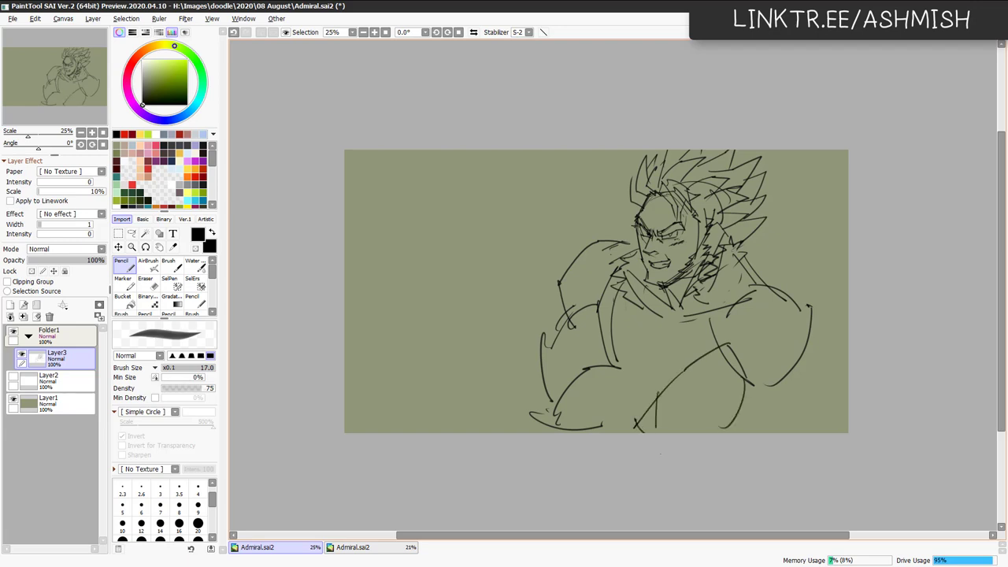
Reinforce the near shoulder and add the outer contour of the near arm down to the canvas's lower edge.
{"action": "left_click_drag", "start_coordinate": [801, 356], "coordinate": [773, 432]}
{"action": "key", "text": "ctrl+z"}
{"action": "mouse_move", "coordinate": [806, 319]}
{"action": "left_mouse_down"}
{"action": "mouse_move", "coordinate": [820, 364]}
{"action": "mouse_move", "coordinate": [811, 352]}
{"action": "left_mouse_up"}
{"action": "left_click_drag", "start_coordinate": [752, 279], "coordinate": [809, 309]}
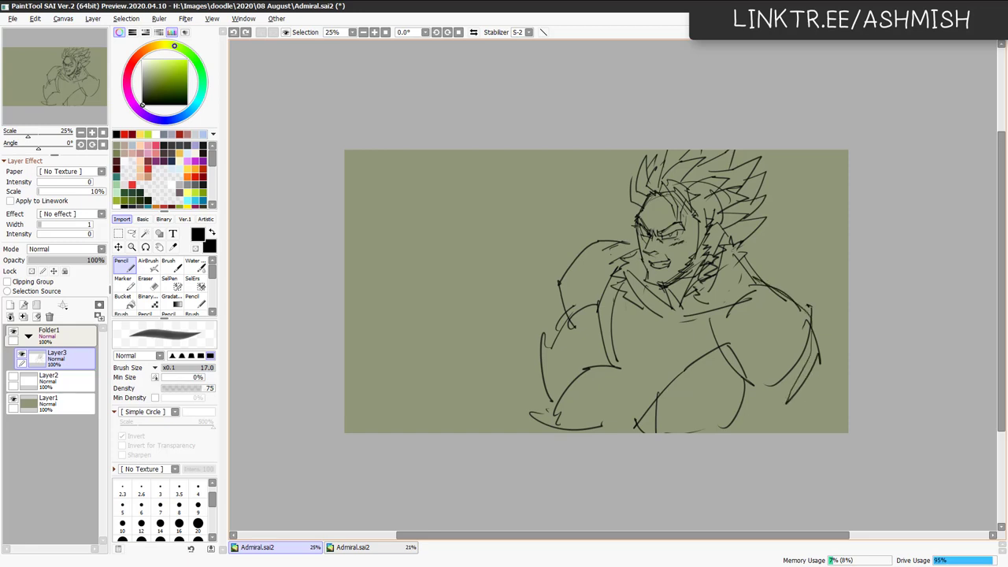
{"action": "left_click_drag", "start_coordinate": [779, 388], "coordinate": [765, 432]}
Draw crossing contour lines over the lower torso, from the far arm toward the middle.
{"action": "left_click_drag", "start_coordinate": [607, 365], "coordinate": [633, 432]}
{"action": "key", "text": "ctrl+z"}
{"action": "mouse_move", "coordinate": [592, 384]}
{"action": "left_mouse_down"}
{"action": "mouse_move", "coordinate": [607, 345]}
{"action": "mouse_move", "coordinate": [679, 381]}
{"action": "left_mouse_up"}
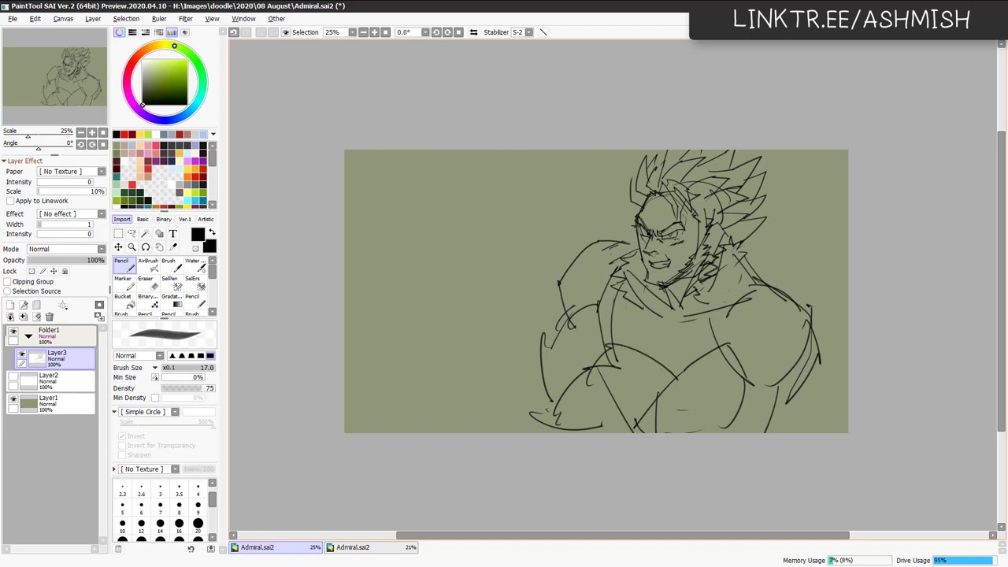
{"action": "mouse_move", "coordinate": [580, 325]}
{"action": "left_mouse_down"}
{"action": "mouse_move", "coordinate": [622, 326]}
{"action": "mouse_move", "coordinate": [568, 346]}
{"action": "left_mouse_up"}
{"action": "mouse_move", "coordinate": [567, 344]}
{"action": "left_mouse_down"}
{"action": "mouse_move", "coordinate": [575, 369]}
{"action": "mouse_move", "coordinate": [582, 363]}
{"action": "left_mouse_up"}
{"action": "key", "text": "ctrl+z"}
{"action": "key", "text": "ctrl+z"}
{"action": "key", "text": "ctrl+z"}
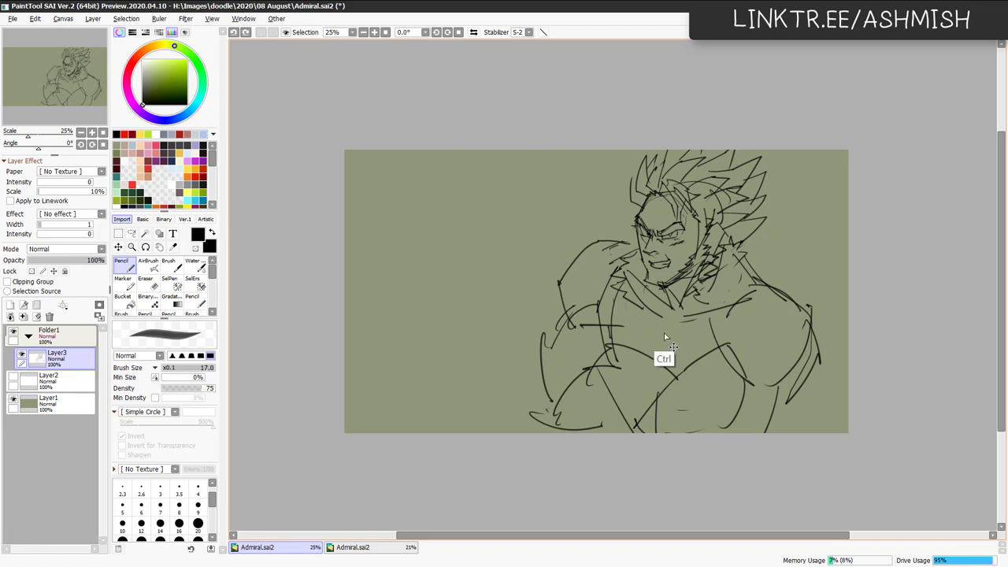
Add inner lines to the far arm and draw its outer contour from the shoulder down past the forearm.
{"action": "mouse_move", "coordinate": [611, 336]}
{"action": "left_mouse_down"}
{"action": "mouse_move", "coordinate": [623, 342]}
{"action": "mouse_move", "coordinate": [578, 334]}
{"action": "mouse_move", "coordinate": [565, 368]}
{"action": "mouse_move", "coordinate": [585, 376]}
{"action": "mouse_move", "coordinate": [569, 369]}
{"action": "left_mouse_up"}
{"action": "mouse_move", "coordinate": [544, 373]}
{"action": "left_mouse_down"}
{"action": "mouse_move", "coordinate": [535, 406]}
{"action": "mouse_move", "coordinate": [571, 426]}
{"action": "mouse_move", "coordinate": [544, 420]}
{"action": "mouse_move", "coordinate": [556, 433]}
{"action": "mouse_move", "coordinate": [532, 421]}
{"action": "left_mouse_up"}
{"action": "left_click_drag", "start_coordinate": [574, 283], "coordinate": [529, 373]}
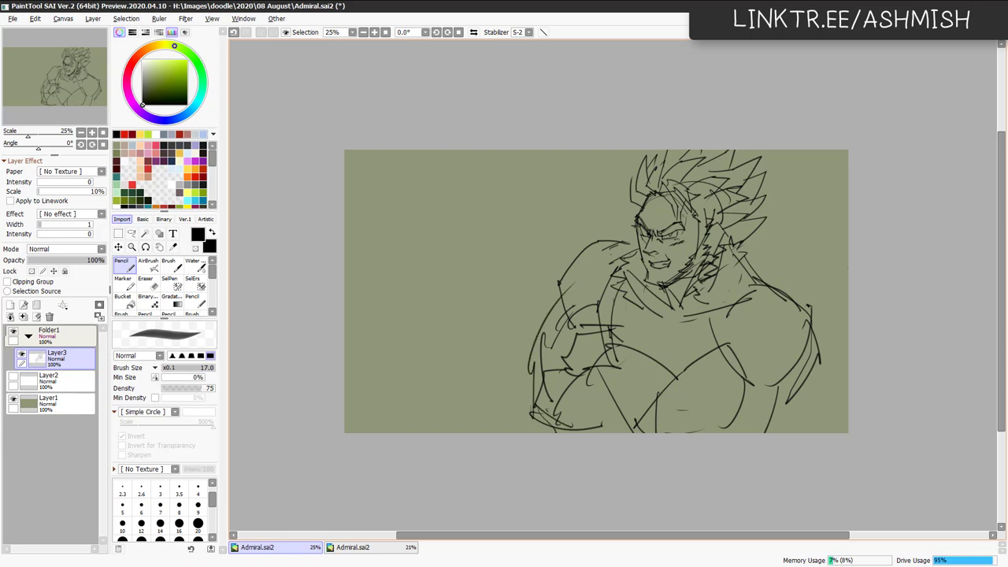
{"action": "key", "text": "alt+Tab"}
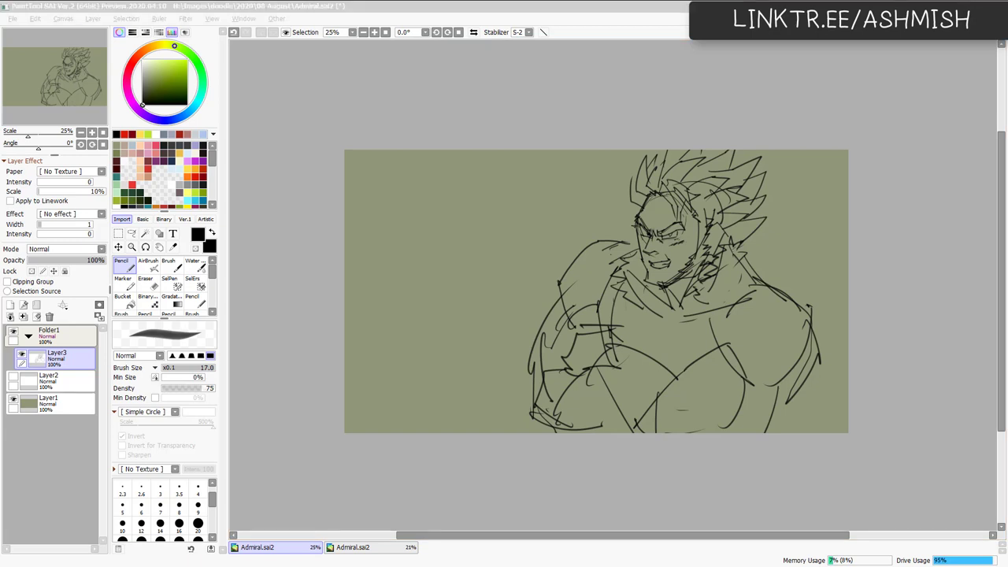
{"action": "left_click", "coordinate": [768, 250]}
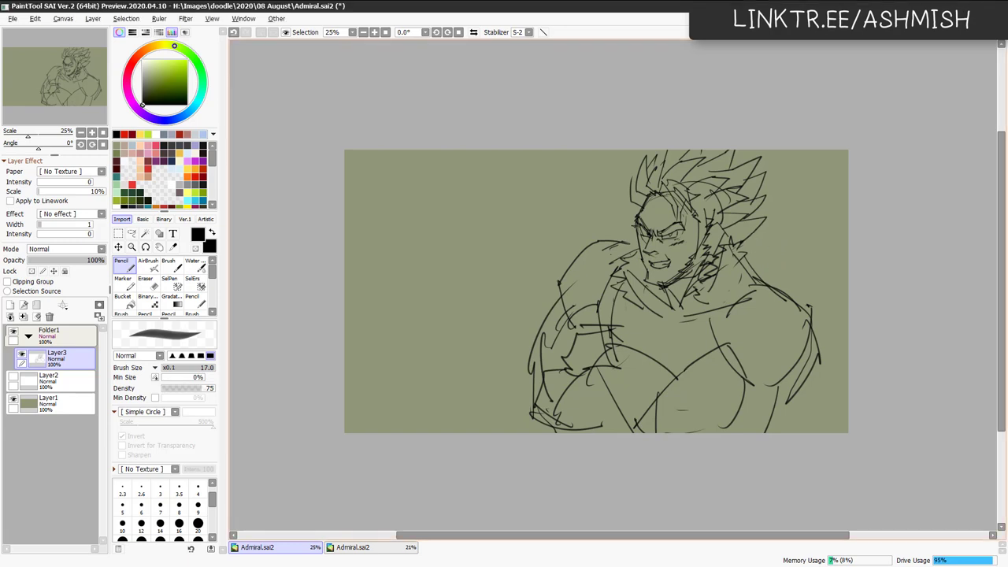
Draw more jagged hair spikes down behind the neck to the near shoulder.
{"action": "mouse_move", "coordinate": [747, 208]}
{"action": "left_mouse_down"}
{"action": "mouse_move", "coordinate": [795, 217]}
{"action": "mouse_move", "coordinate": [769, 241]}
{"action": "mouse_move", "coordinate": [749, 234]}
{"action": "mouse_move", "coordinate": [794, 247]}
{"action": "mouse_move", "coordinate": [744, 262]}
{"action": "mouse_move", "coordinate": [774, 269]}
{"action": "mouse_move", "coordinate": [755, 281]}
{"action": "left_mouse_up"}
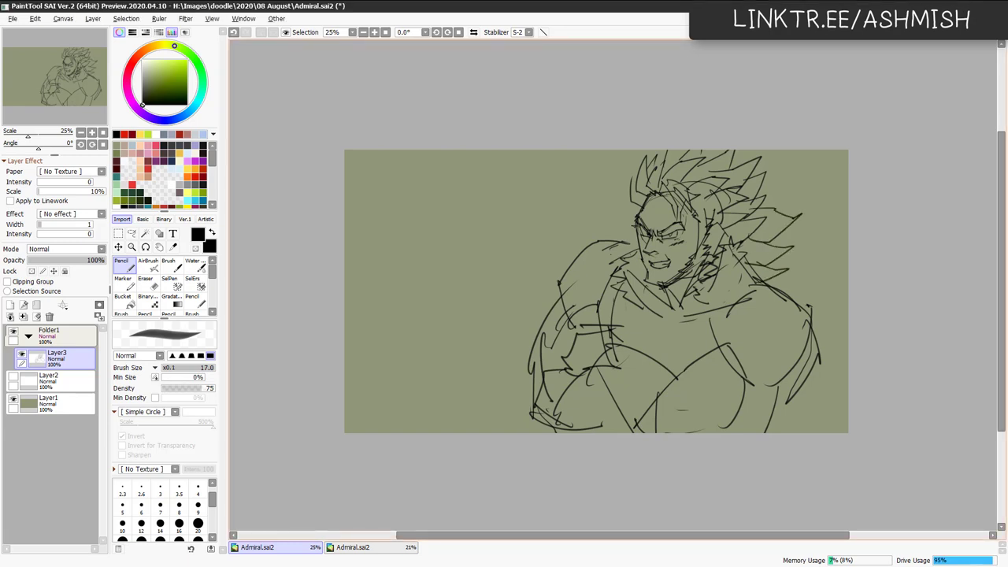
Add more pointed spikes and inner strands at the upper back of the hair, undoing the unwanted strokes.
{"action": "mouse_move", "coordinate": [768, 184]}
{"action": "left_mouse_down"}
{"action": "mouse_move", "coordinate": [756, 189]}
{"action": "mouse_move", "coordinate": [792, 171]}
{"action": "mouse_move", "coordinate": [781, 203]}
{"action": "mouse_move", "coordinate": [791, 174]}
{"action": "mouse_move", "coordinate": [759, 209]}
{"action": "mouse_move", "coordinate": [778, 159]}
{"action": "left_mouse_up"}
{"action": "key", "text": "ctrl"}
{"action": "key", "text": "ctrl+z"}
{"action": "mouse_move", "coordinate": [778, 159]}
{"action": "left_mouse_down"}
{"action": "mouse_move", "coordinate": [768, 187]}
{"action": "mouse_move", "coordinate": [772, 158]}
{"action": "mouse_move", "coordinate": [766, 179]}
{"action": "mouse_move", "coordinate": [760, 148]}
{"action": "mouse_move", "coordinate": [751, 152]}
{"action": "left_mouse_up"}
{"action": "key", "text": "ctrl+z"}
{"action": "left_click_drag", "start_coordinate": [712, 186], "coordinate": [737, 175]}
{"action": "mouse_move", "coordinate": [726, 194]}
{"action": "left_mouse_down"}
{"action": "mouse_move", "coordinate": [741, 186]}
{"action": "mouse_move", "coordinate": [751, 203]}
{"action": "left_mouse_up"}
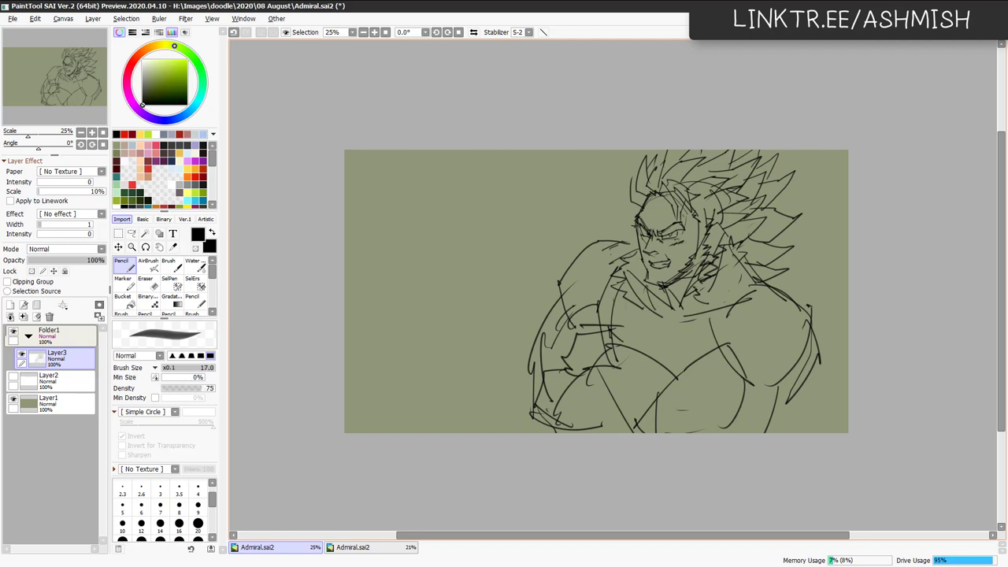
{"action": "key", "text": "ctrl+z"}
Draw lines from below the chin across the upper chest and a jagged contour beside the far hand.
{"action": "mouse_move", "coordinate": [653, 286]}
{"action": "left_mouse_down"}
{"action": "mouse_move", "coordinate": [654, 310]}
{"action": "mouse_move", "coordinate": [665, 297]}
{"action": "mouse_move", "coordinate": [671, 307]}
{"action": "left_mouse_up"}
{"action": "left_click_drag", "start_coordinate": [674, 307], "coordinate": [652, 315]}
{"action": "mouse_move", "coordinate": [639, 313]}
{"action": "left_mouse_down"}
{"action": "mouse_move", "coordinate": [627, 337]}
{"action": "mouse_move", "coordinate": [651, 326]}
{"action": "mouse_move", "coordinate": [644, 354]}
{"action": "left_mouse_up"}
{"action": "mouse_move", "coordinate": [669, 318]}
{"action": "left_mouse_down"}
{"action": "mouse_move", "coordinate": [667, 333]}
{"action": "mouse_move", "coordinate": [614, 337]}
{"action": "mouse_move", "coordinate": [584, 398]}
{"action": "mouse_move", "coordinate": [594, 394]}
{"action": "left_mouse_up"}
{"action": "left_click_drag", "start_coordinate": [626, 348], "coordinate": [598, 375]}
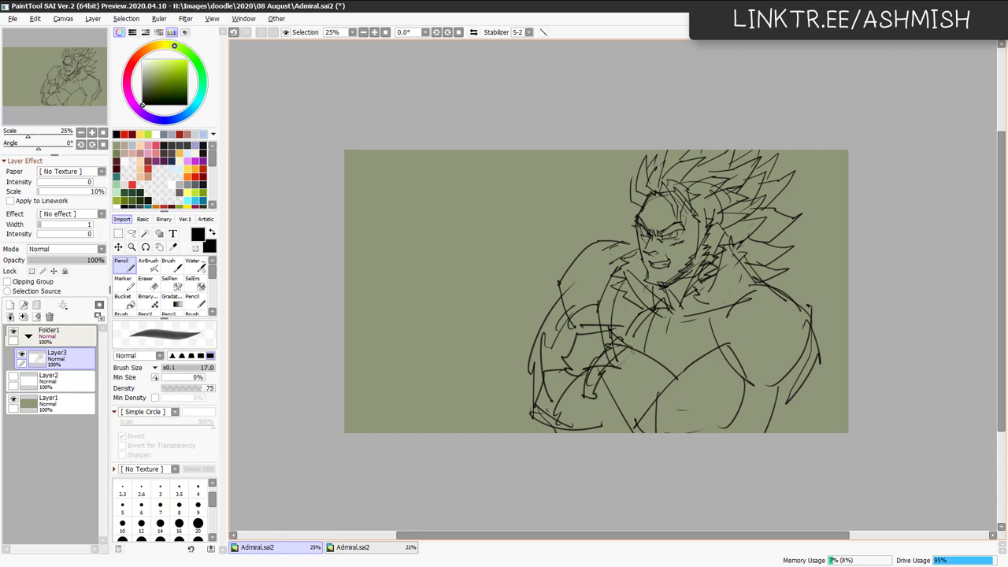
Draw the crossed forearm's contour strokes down to the canvas's lower edge and add lines to the far hand.
{"action": "mouse_move", "coordinate": [649, 342]}
{"action": "left_mouse_down"}
{"action": "mouse_move", "coordinate": [633, 346]}
{"action": "mouse_move", "coordinate": [598, 407]}
{"action": "mouse_move", "coordinate": [601, 429]}
{"action": "mouse_move", "coordinate": [650, 352]}
{"action": "mouse_move", "coordinate": [639, 383]}
{"action": "left_mouse_up"}
{"action": "left_click_drag", "start_coordinate": [643, 379], "coordinate": [609, 430]}
{"action": "left_click_drag", "start_coordinate": [638, 384], "coordinate": [622, 425]}
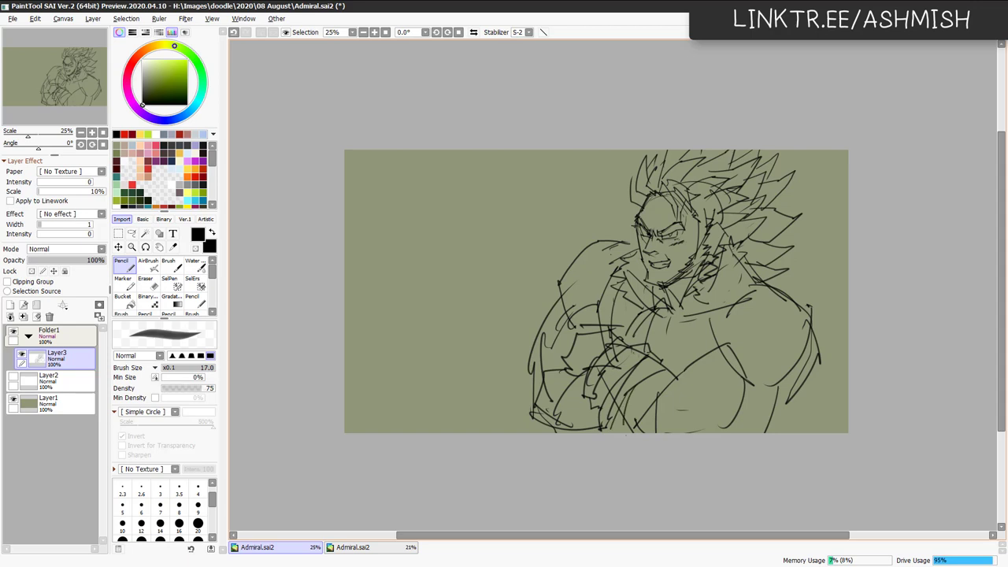
{"action": "left_click_drag", "start_coordinate": [677, 365], "coordinate": [629, 433]}
{"action": "left_click_drag", "start_coordinate": [689, 405], "coordinate": [636, 433]}
{"action": "left_click_drag", "start_coordinate": [680, 387], "coordinate": [652, 421]}
{"action": "mouse_move", "coordinate": [677, 417]}
{"action": "left_mouse_down"}
{"action": "mouse_move", "coordinate": [692, 433]}
{"action": "mouse_move", "coordinate": [655, 433]}
{"action": "left_mouse_up"}
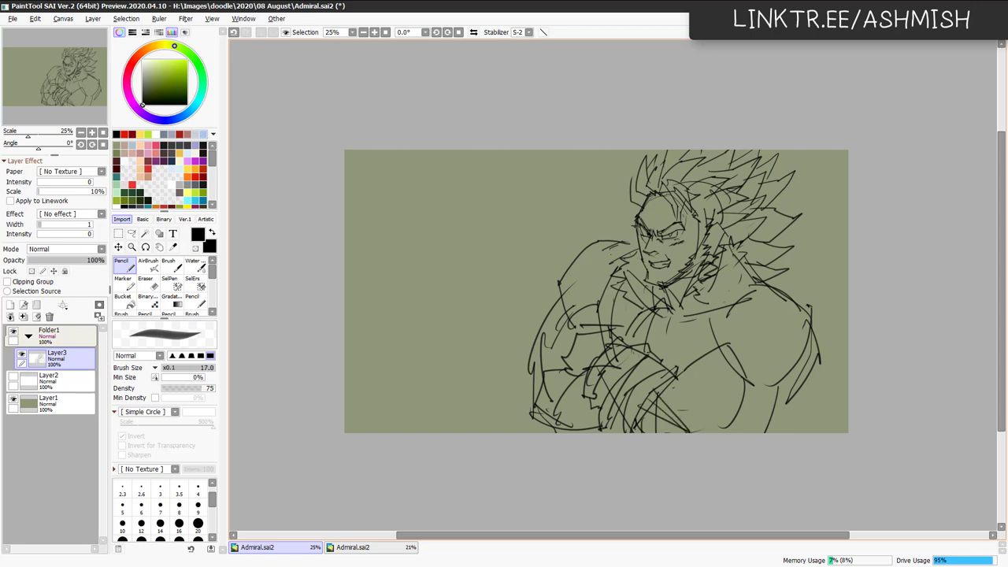
{"action": "mouse_move", "coordinate": [581, 369]}
{"action": "left_mouse_down"}
{"action": "mouse_move", "coordinate": [624, 326]}
{"action": "mouse_move", "coordinate": [625, 342]}
{"action": "mouse_move", "coordinate": [597, 358]}
{"action": "mouse_move", "coordinate": [581, 335]}
{"action": "mouse_move", "coordinate": [569, 365]}
{"action": "left_mouse_up"}
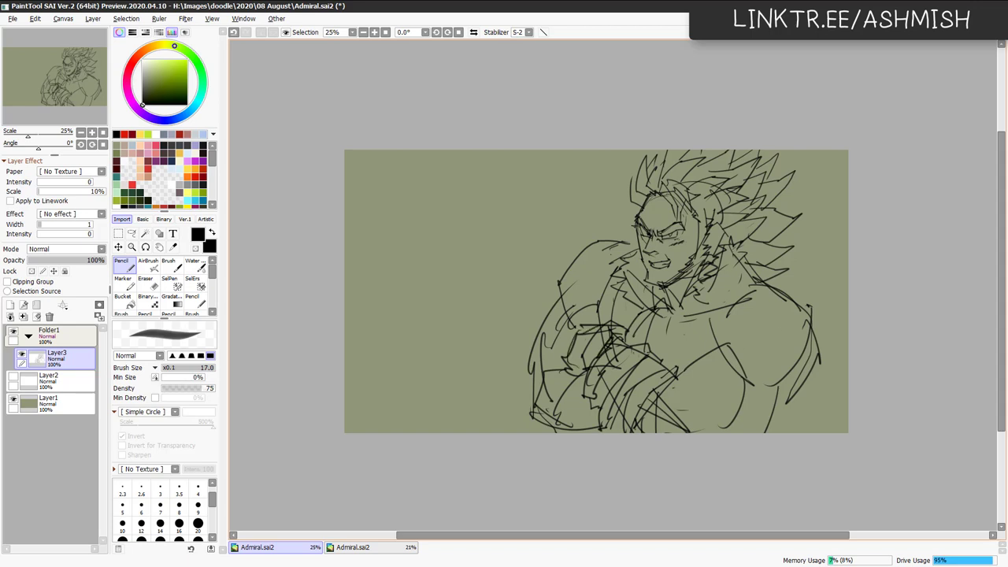
Draw the angular lower edge of the chest above the crossed forearm, undoing the unwanted strokes.
{"action": "mouse_move", "coordinate": [677, 378]}
{"action": "left_mouse_down"}
{"action": "mouse_move", "coordinate": [681, 396]}
{"action": "mouse_move", "coordinate": [687, 357]}
{"action": "mouse_move", "coordinate": [707, 354]}
{"action": "mouse_move", "coordinate": [668, 381]}
{"action": "mouse_move", "coordinate": [679, 361]}
{"action": "mouse_move", "coordinate": [706, 355]}
{"action": "mouse_move", "coordinate": [686, 342]}
{"action": "mouse_move", "coordinate": [712, 332]}
{"action": "left_mouse_up"}
{"action": "key", "text": "ctrl+z"}
{"action": "key", "text": "ctrl+z"}
{"action": "key", "text": "ctrl+z"}
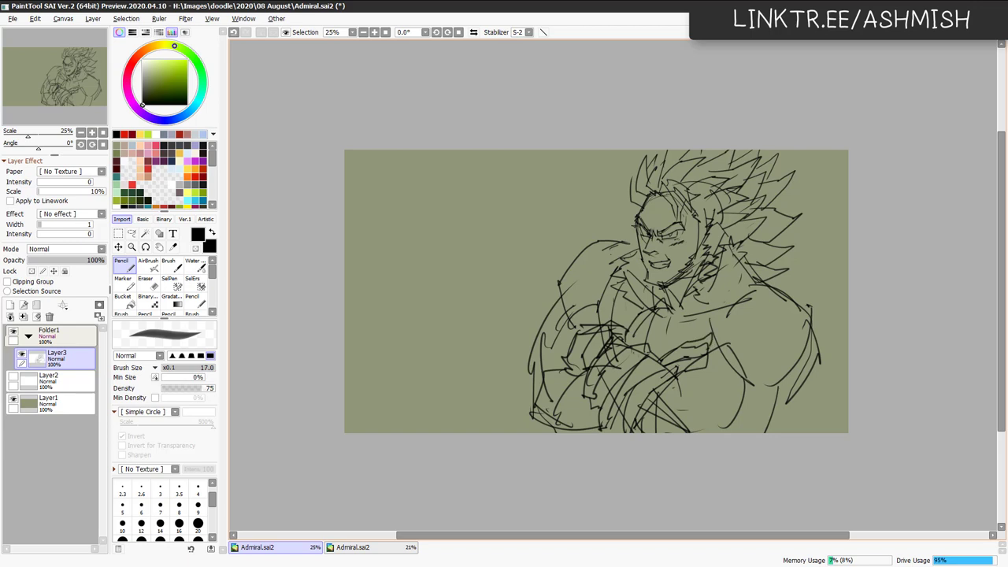
{"action": "mouse_move", "coordinate": [660, 358]}
{"action": "left_mouse_down"}
{"action": "mouse_move", "coordinate": [743, 309]}
{"action": "mouse_move", "coordinate": [715, 347]}
{"action": "left_mouse_up"}
{"action": "key", "text": "ctrl+z"}
Draw the near arm's rounded shoulder and muscle contours, with a jagged fur edge around the shoulder.
{"action": "mouse_move", "coordinate": [744, 308]}
{"action": "left_mouse_down"}
{"action": "mouse_move", "coordinate": [777, 299]}
{"action": "mouse_move", "coordinate": [749, 312]}
{"action": "mouse_move", "coordinate": [771, 303]}
{"action": "mouse_move", "coordinate": [823, 323]}
{"action": "left_mouse_up"}
{"action": "key", "text": "ctrl+z"}
{"action": "key", "text": "ctrl+z"}
{"action": "key", "text": "ctrl+y"}
{"action": "mouse_move", "coordinate": [711, 344]}
{"action": "left_mouse_down"}
{"action": "mouse_move", "coordinate": [722, 295]}
{"action": "mouse_move", "coordinate": [754, 278]}
{"action": "mouse_move", "coordinate": [821, 277]}
{"action": "mouse_move", "coordinate": [839, 314]}
{"action": "mouse_move", "coordinate": [781, 398]}
{"action": "left_mouse_up"}
{"action": "mouse_move", "coordinate": [784, 397]}
{"action": "left_mouse_down"}
{"action": "mouse_move", "coordinate": [764, 408]}
{"action": "mouse_move", "coordinate": [760, 433]}
{"action": "left_mouse_up"}
{"action": "mouse_move", "coordinate": [801, 324]}
{"action": "left_mouse_down"}
{"action": "mouse_move", "coordinate": [793, 348]}
{"action": "mouse_move", "coordinate": [739, 398]}
{"action": "mouse_move", "coordinate": [764, 321]}
{"action": "left_mouse_up"}
{"action": "mouse_move", "coordinate": [737, 355]}
{"action": "left_mouse_down"}
{"action": "mouse_move", "coordinate": [742, 403]}
{"action": "mouse_move", "coordinate": [728, 433]}
{"action": "left_mouse_up"}
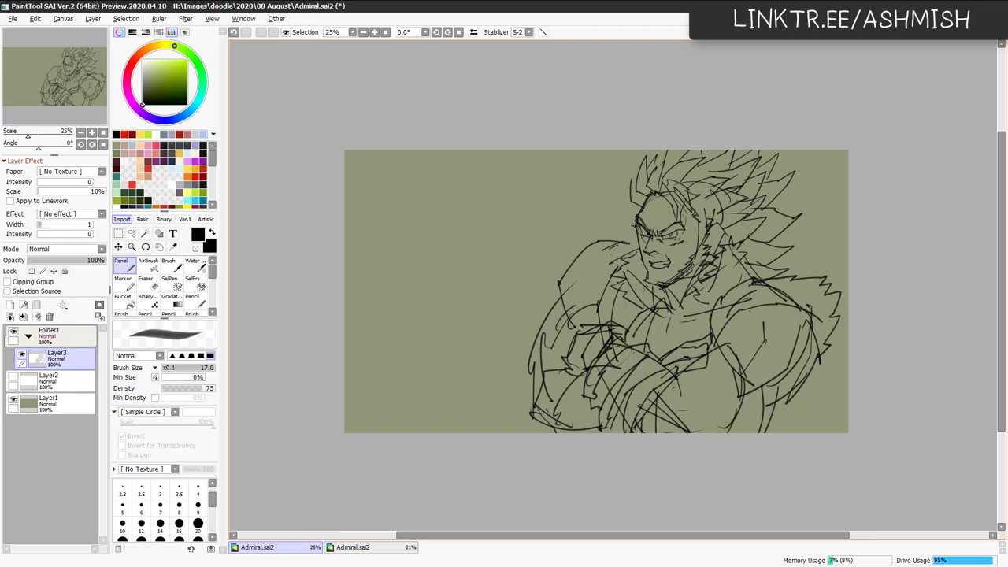
Add contour strokes to the near forearm and lower arm, and reinforce the fur tips beside the near shoulder.
{"action": "mouse_move", "coordinate": [708, 353]}
{"action": "left_mouse_down"}
{"action": "mouse_move", "coordinate": [736, 347]}
{"action": "mouse_move", "coordinate": [739, 368]}
{"action": "left_mouse_up"}
{"action": "left_click_drag", "start_coordinate": [732, 409], "coordinate": [713, 431]}
{"action": "mouse_move", "coordinate": [759, 389]}
{"action": "left_mouse_down"}
{"action": "mouse_move", "coordinate": [750, 422]}
{"action": "mouse_move", "coordinate": [761, 433]}
{"action": "left_mouse_up"}
{"action": "mouse_move", "coordinate": [782, 392]}
{"action": "left_mouse_down"}
{"action": "mouse_move", "coordinate": [773, 433]}
{"action": "mouse_move", "coordinate": [777, 423]}
{"action": "left_mouse_up"}
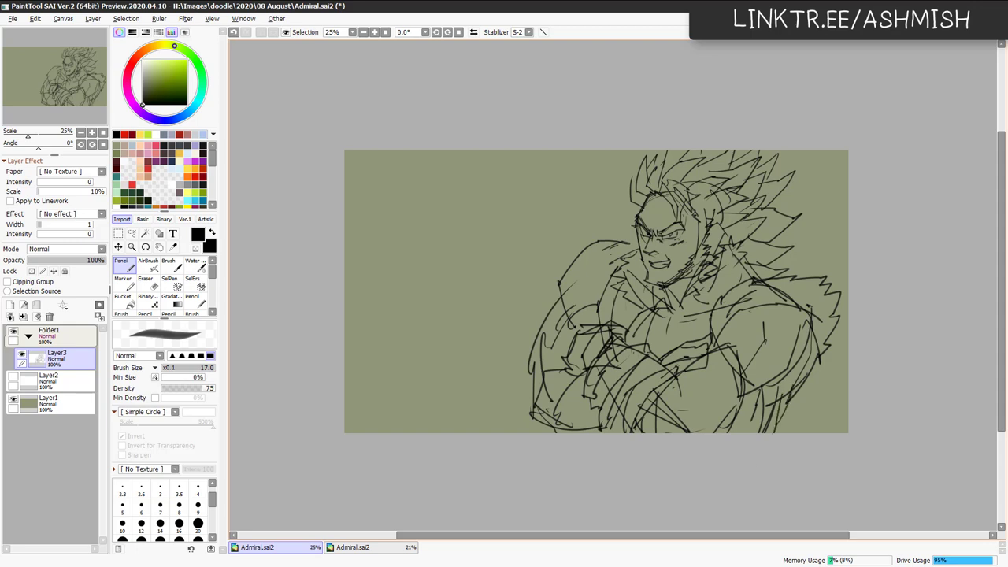
{"action": "left_click_drag", "start_coordinate": [822, 354], "coordinate": [803, 375]}
{"action": "left_click_drag", "start_coordinate": [827, 317], "coordinate": [813, 327]}
{"action": "key", "text": "ctrl+z"}
{"action": "left_click_drag", "start_coordinate": [825, 323], "coordinate": [810, 354]}
Check the sketch in a mirrored view and touch up the contour beside the forehead.
{"action": "key", "text": "g"}
{"action": "key", "text": "Page_Down"}
{"action": "key", "text": "Page_Up"}
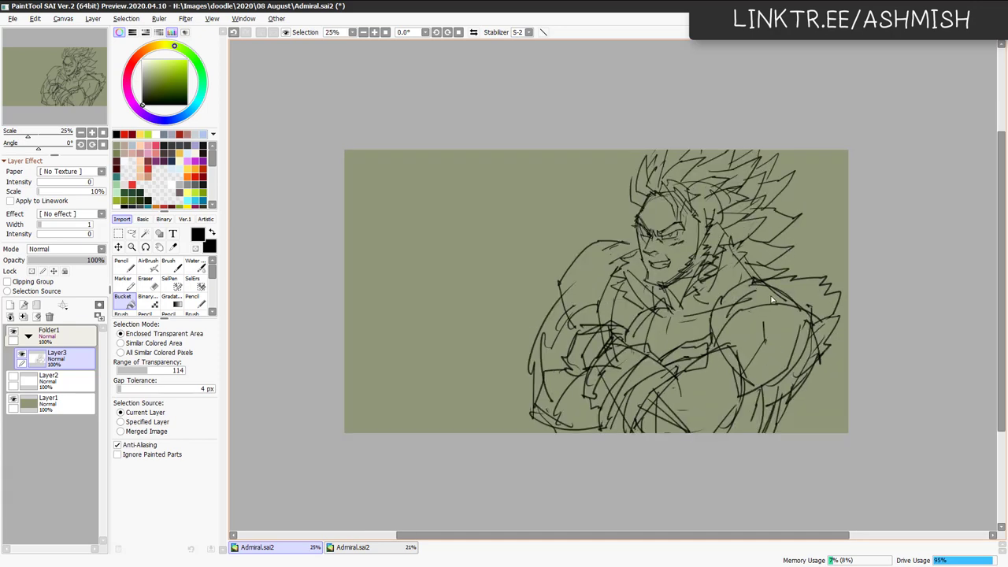
{"action": "key", "text": "h"}
{"action": "key", "text": "n"}
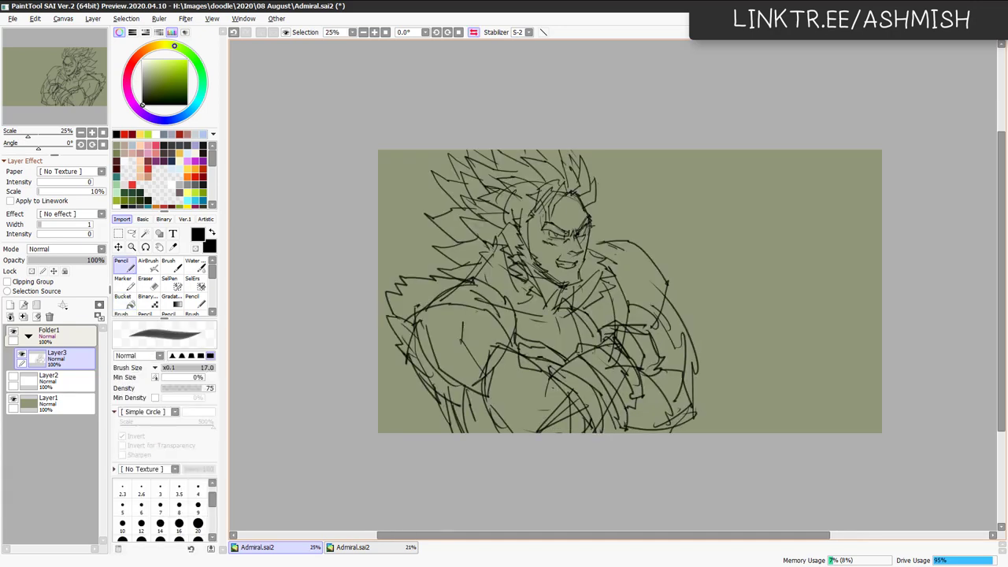
{"action": "left_click_drag", "start_coordinate": [582, 196], "coordinate": [586, 207]}
{"action": "key", "text": "e"}
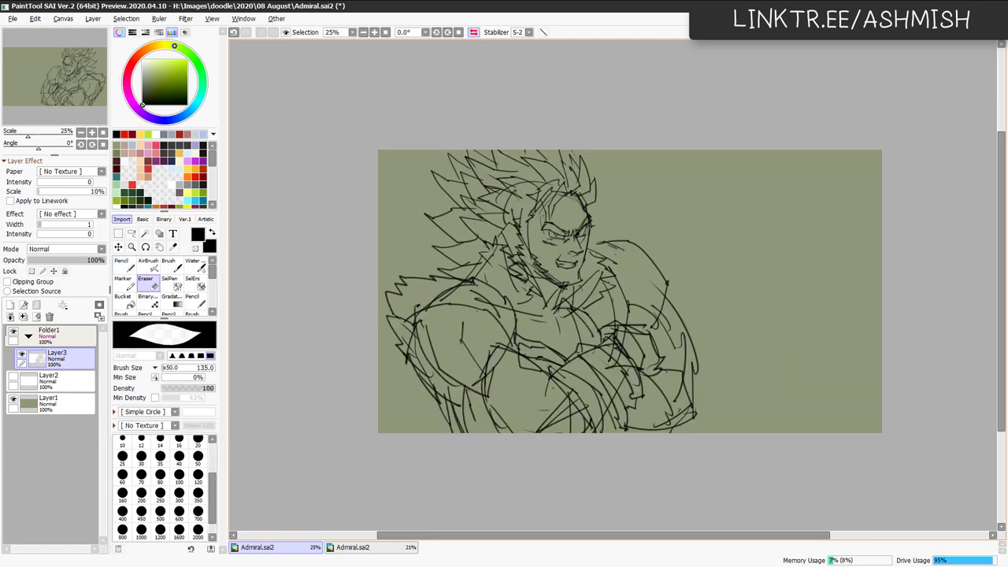
{"action": "key", "text": "h"}
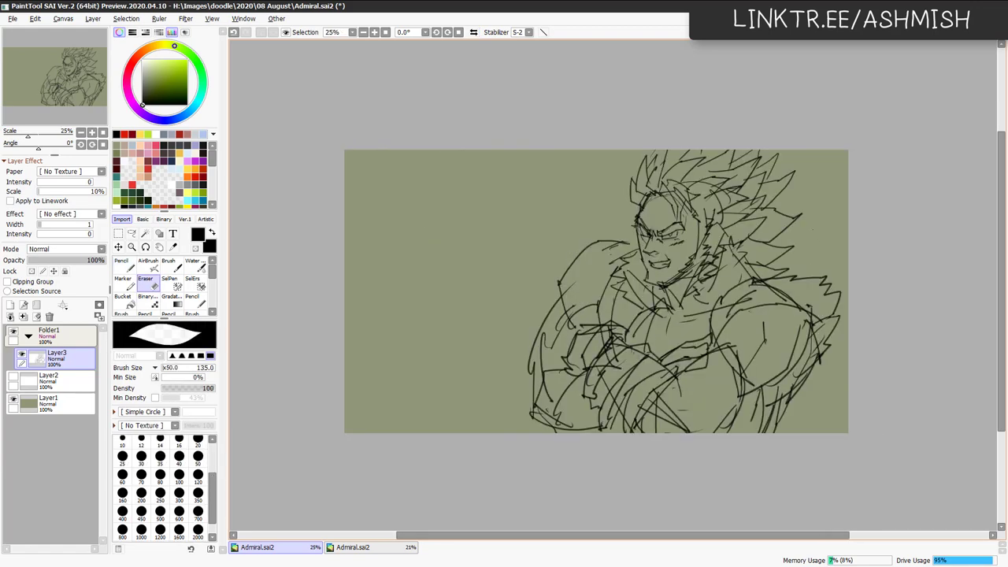
Lasso the eyes, nose and mouth and shrink them slightly with a freeform transform.
{"action": "key", "text": "l"}
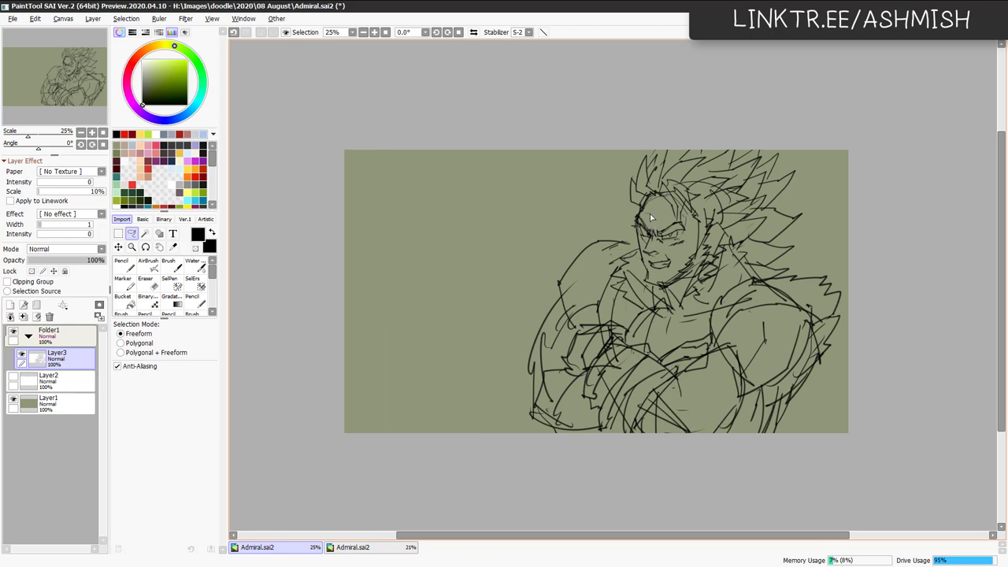
{"action": "mouse_move", "coordinate": [643, 213]}
{"action": "left_mouse_down"}
{"action": "mouse_move", "coordinate": [656, 277]}
{"action": "mouse_move", "coordinate": [685, 254]}
{"action": "mouse_move", "coordinate": [692, 222]}
{"action": "mouse_move", "coordinate": [666, 219]}
{"action": "mouse_move", "coordinate": [640, 250]}
{"action": "left_mouse_up"}
{"action": "key", "text": "ctrl+t"}
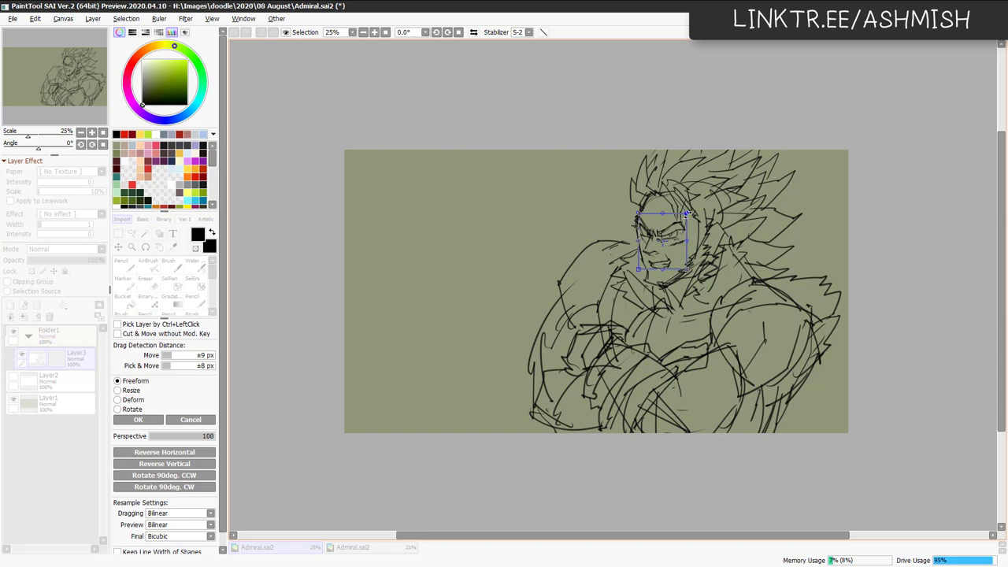
{"action": "left_click_drag", "start_coordinate": [687, 211], "coordinate": [685, 219]}
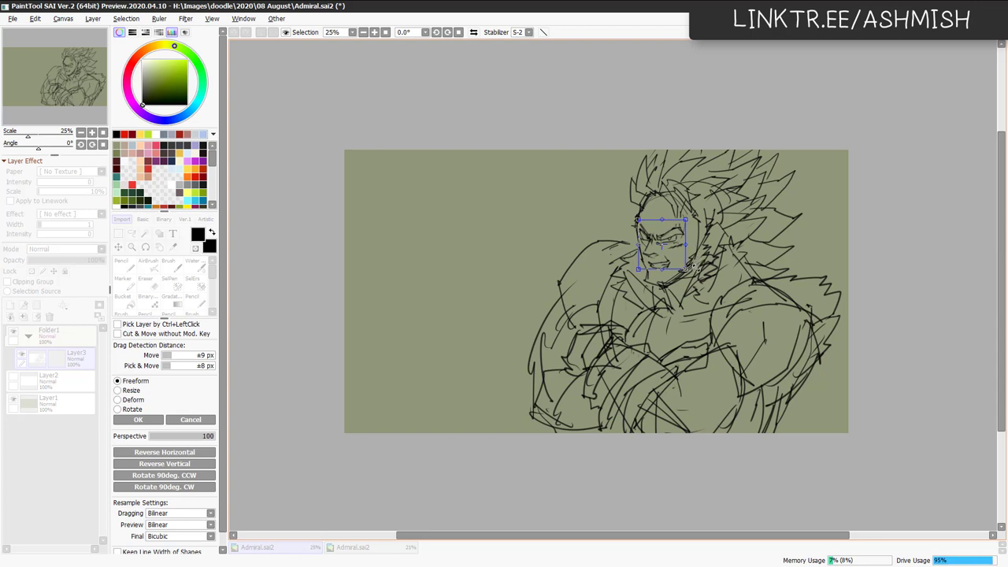
{"action": "key", "text": "Return"}
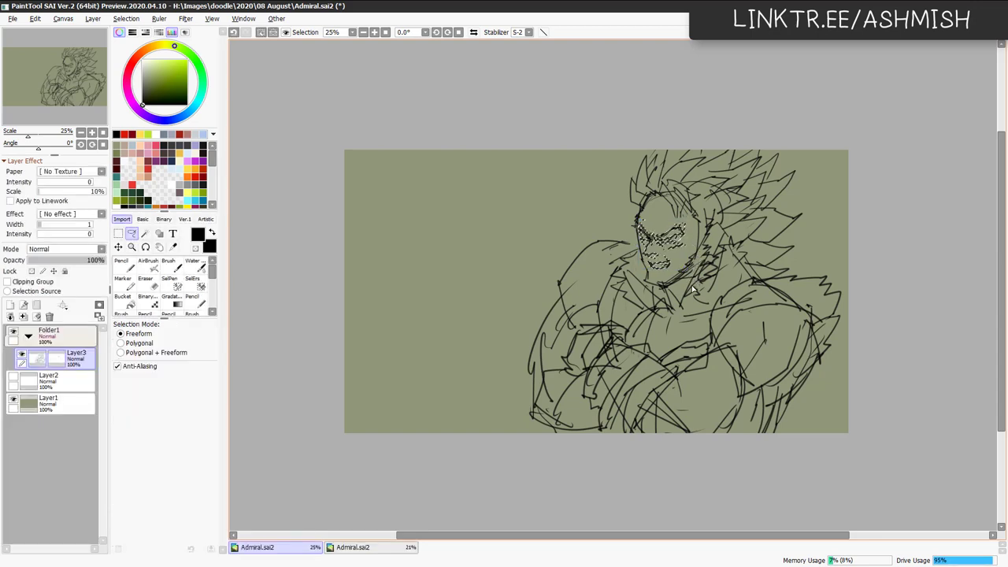
{"action": "left_click_drag", "start_coordinate": [682, 299], "coordinate": [704, 270]}
Compare the mirrored and normal views to check the resized facial features against the head.
{"action": "key", "text": "h"}
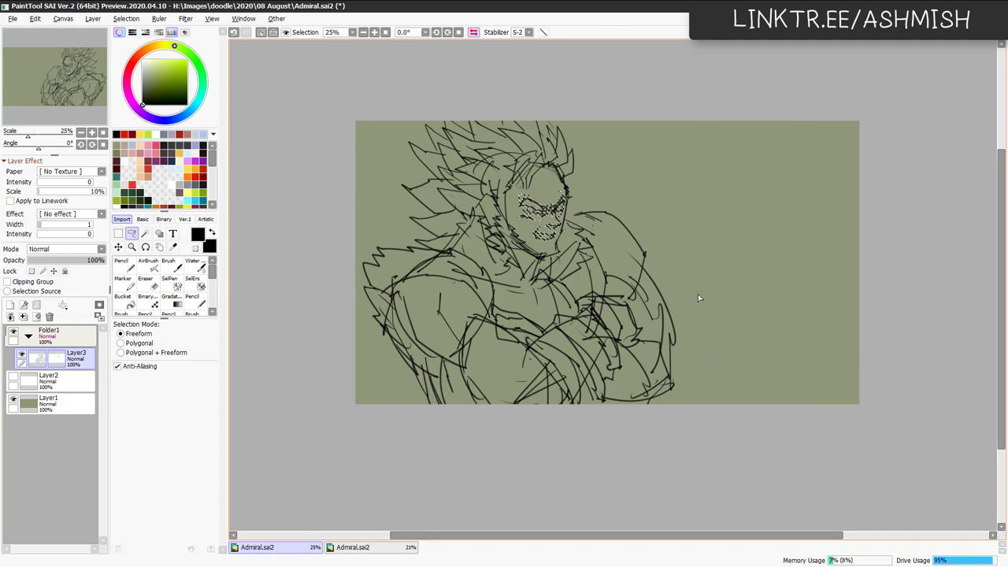
{"action": "key", "text": "h"}
{"action": "scroll", "coordinate": [702, 296], "scroll_direction": "up", "scroll_amount": 1}
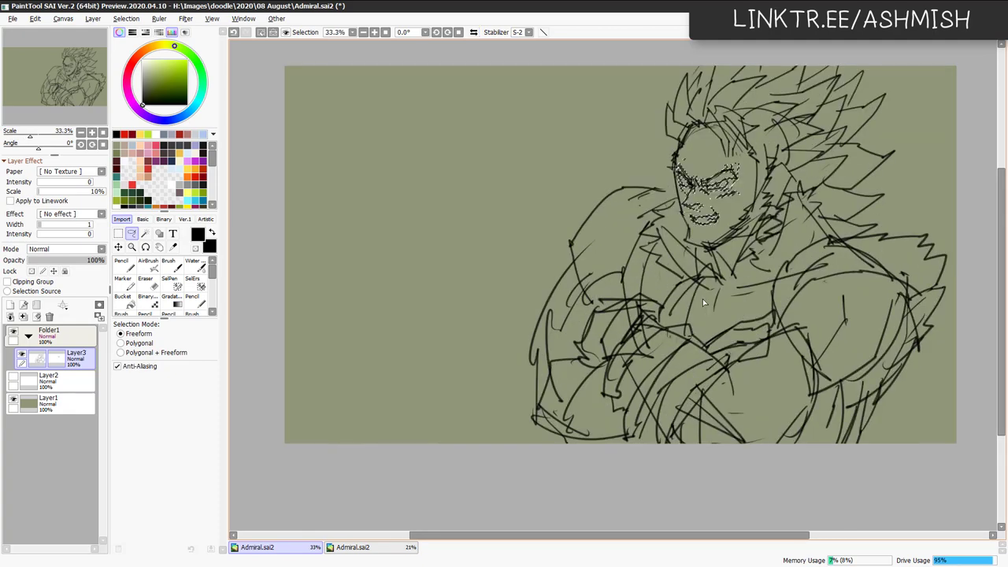
{"action": "scroll", "coordinate": [702, 300], "scroll_direction": "down", "scroll_amount": 1}
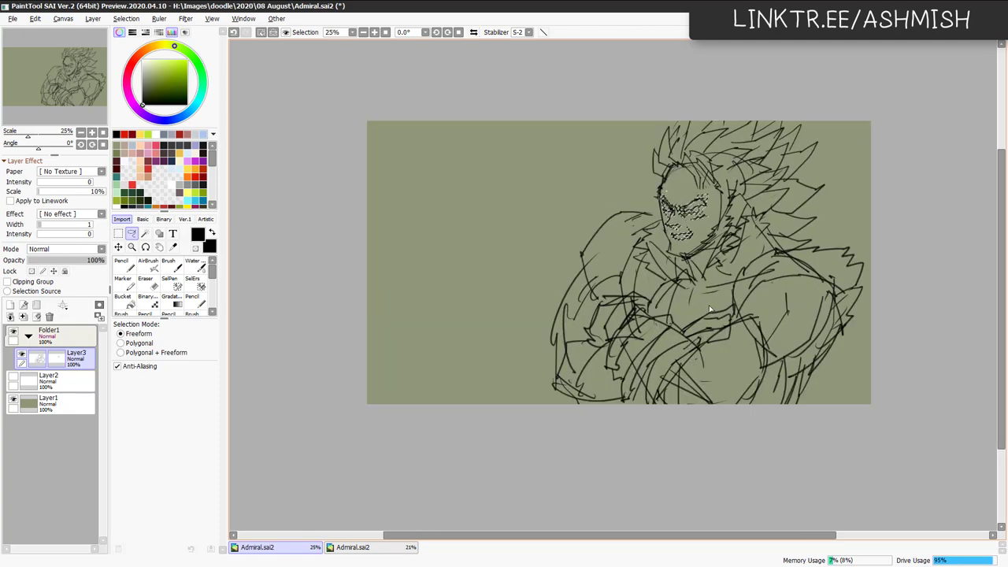
{"action": "key", "text": "h"}
{"action": "key", "text": "h"}
{"action": "key", "text": "h"}
{"action": "key", "text": "h"}
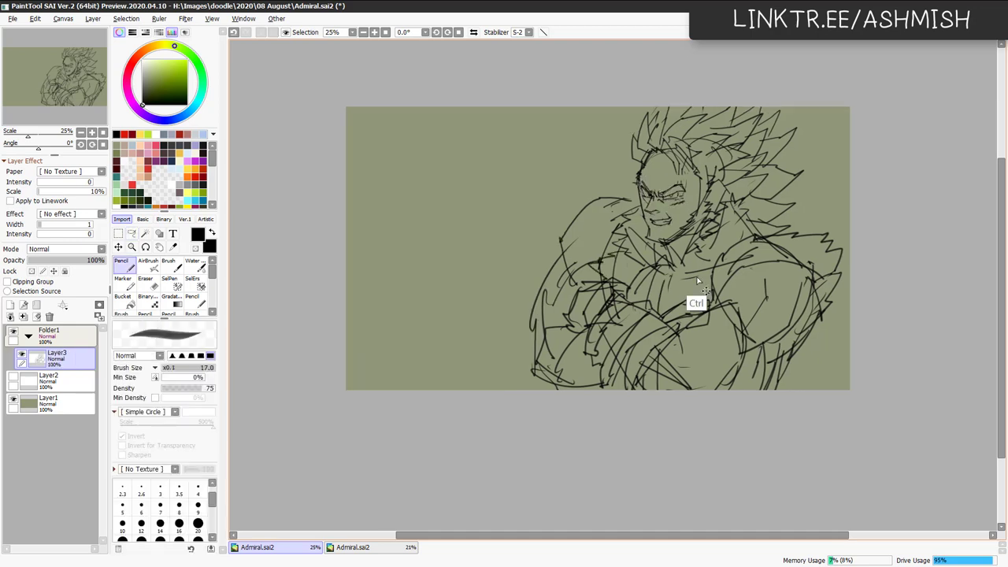
Draw jagged fur along the collar's inner edge on the chest and over the far shoulder.
{"action": "left_click_drag", "start_coordinate": [669, 263], "coordinate": [706, 292]}
{"action": "mouse_move", "coordinate": [735, 212]}
{"action": "left_mouse_down"}
{"action": "mouse_move", "coordinate": [759, 216]}
{"action": "mouse_move", "coordinate": [768, 239]}
{"action": "left_mouse_up"}
{"action": "mouse_move", "coordinate": [614, 236]}
{"action": "left_mouse_down"}
{"action": "mouse_move", "coordinate": [574, 198]}
{"action": "mouse_move", "coordinate": [587, 167]}
{"action": "mouse_move", "coordinate": [630, 181]}
{"action": "left_mouse_up"}
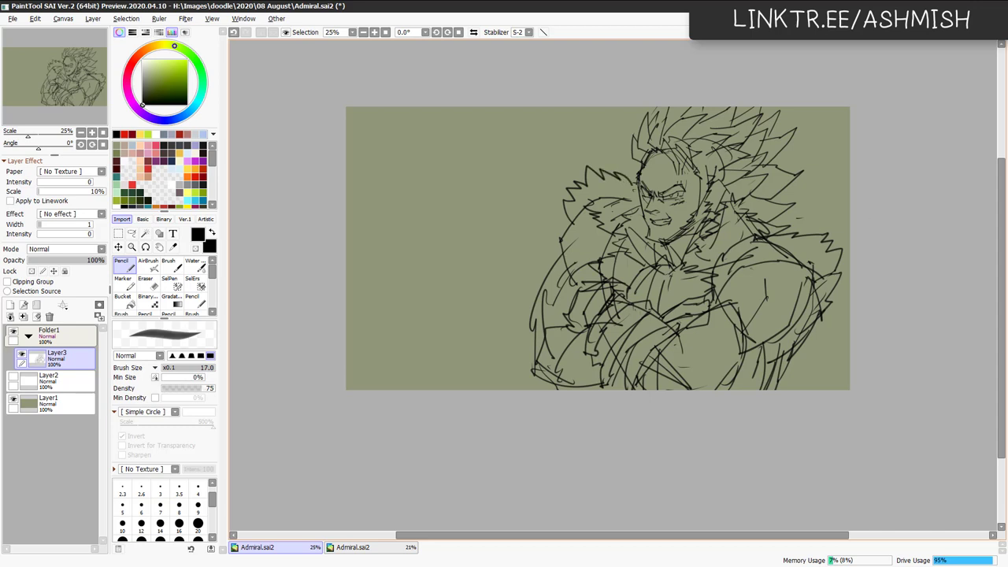
Flip the view back and forth repeatedly to examine the balance of the whole figure.
{"action": "key", "text": "e"}
{"action": "key", "text": "g"}
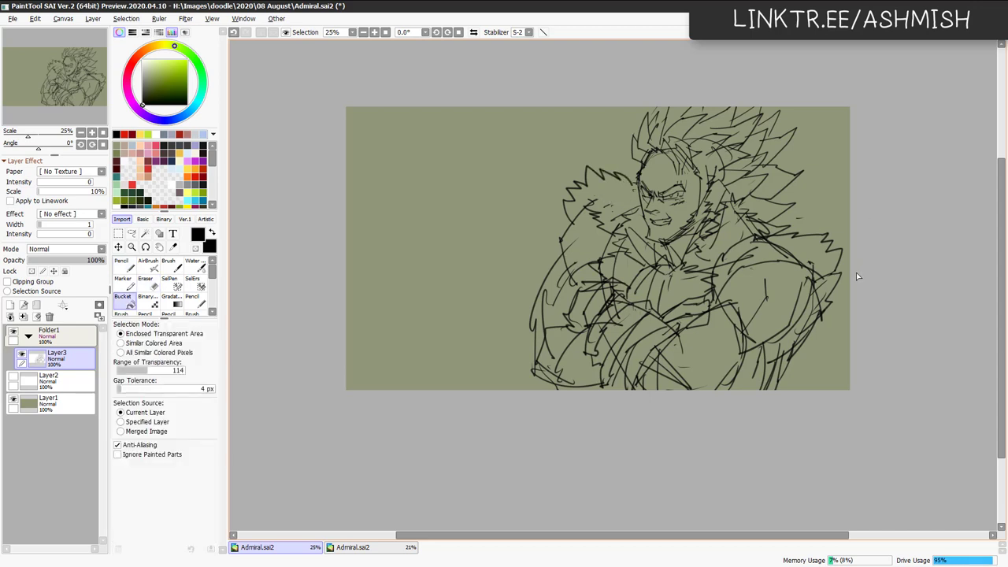
{"action": "key", "text": "h"}
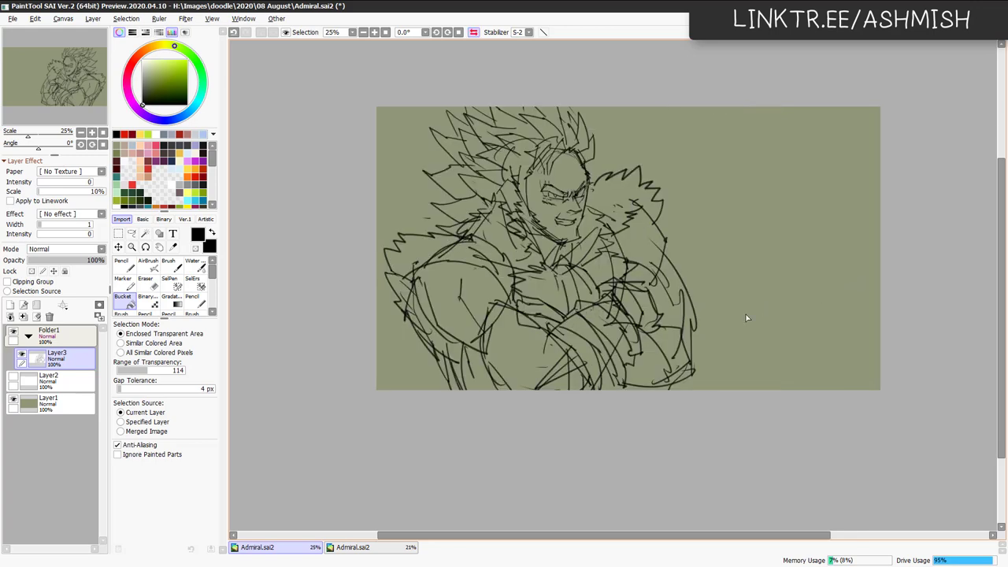
{"action": "key", "text": "h"}
{"action": "key", "text": "h"}
{"action": "key", "text": "h"}
{"action": "key", "text": "h"}
{"action": "key", "text": "h"}
{"action": "key", "text": "h"}
{"action": "key", "text": "h"}
{"action": "key", "text": "h"}
{"action": "key", "text": "h"}
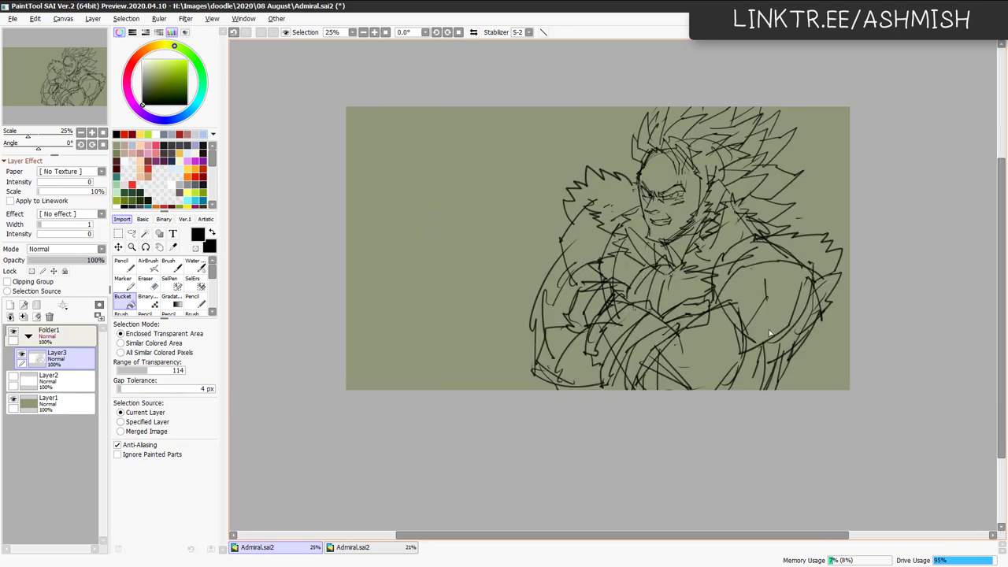
Add a hairline stroke on the forehead and erase the old rounded head outline.
{"action": "left_click_drag", "start_coordinate": [765, 337], "coordinate": [751, 347]}
{"action": "key", "text": "n"}
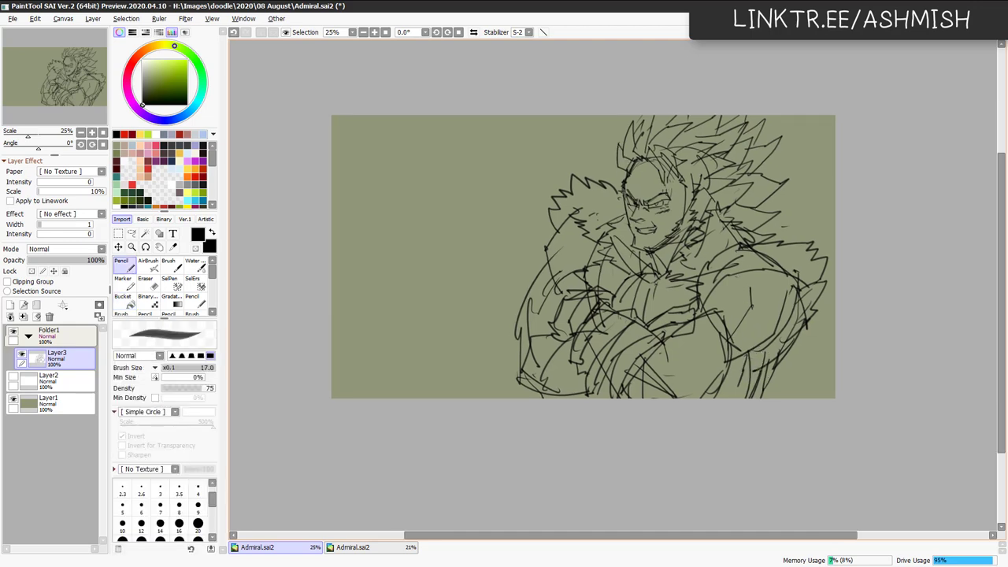
{"action": "left_click_drag", "start_coordinate": [663, 158], "coordinate": [665, 182]}
{"action": "key", "text": "e"}
{"action": "left_click_drag", "start_coordinate": [631, 159], "coordinate": [637, 169]}
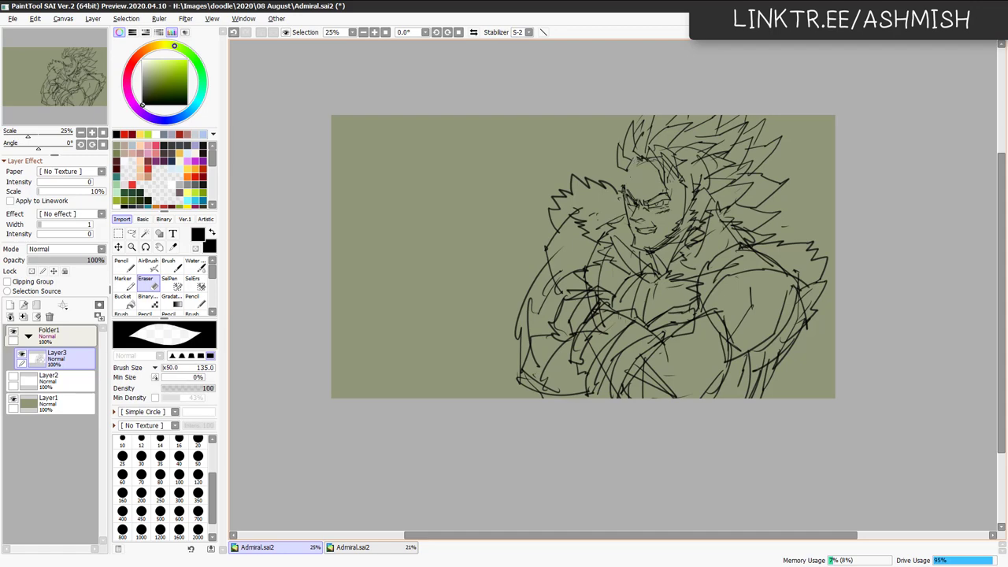
{"action": "key", "text": "n"}
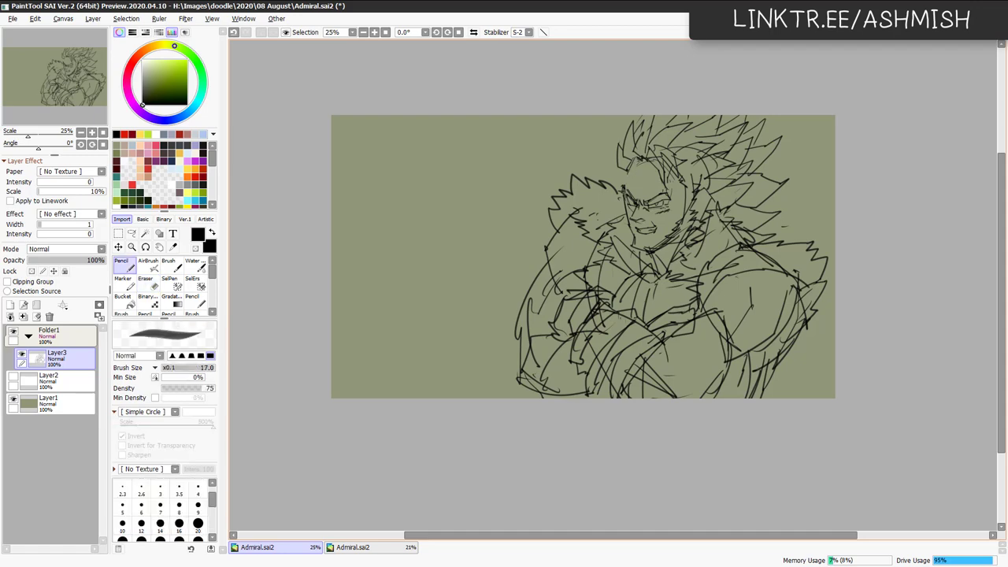
Extend the far arm's outer contour outward and add fold lines along that arm and the near forearm.
{"action": "key", "text": "g"}
{"action": "key", "text": "Page_Down"}
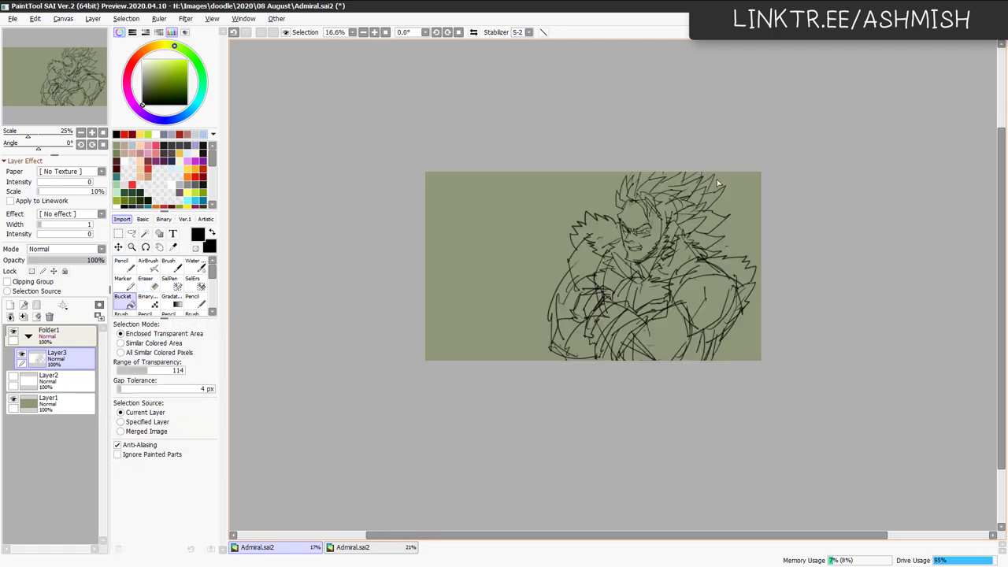
{"action": "key", "text": "Page_Up"}
{"action": "key", "text": "n"}
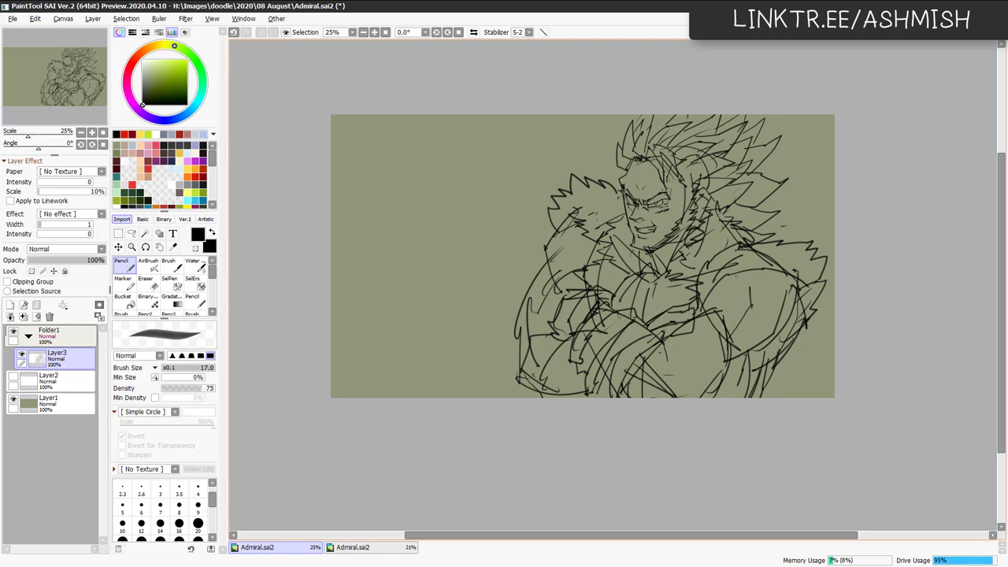
{"action": "left_click_drag", "start_coordinate": [547, 246], "coordinate": [558, 274]}
{"action": "mouse_move", "coordinate": [582, 266]}
{"action": "left_mouse_down"}
{"action": "mouse_move", "coordinate": [549, 283]}
{"action": "mouse_move", "coordinate": [530, 334]}
{"action": "mouse_move", "coordinate": [537, 397]}
{"action": "left_mouse_up"}
{"action": "left_click_drag", "start_coordinate": [569, 348], "coordinate": [552, 370]}
{"action": "mouse_move", "coordinate": [561, 370]}
{"action": "left_mouse_down"}
{"action": "mouse_move", "coordinate": [554, 397]}
{"action": "mouse_move", "coordinate": [570, 397]}
{"action": "left_mouse_up"}
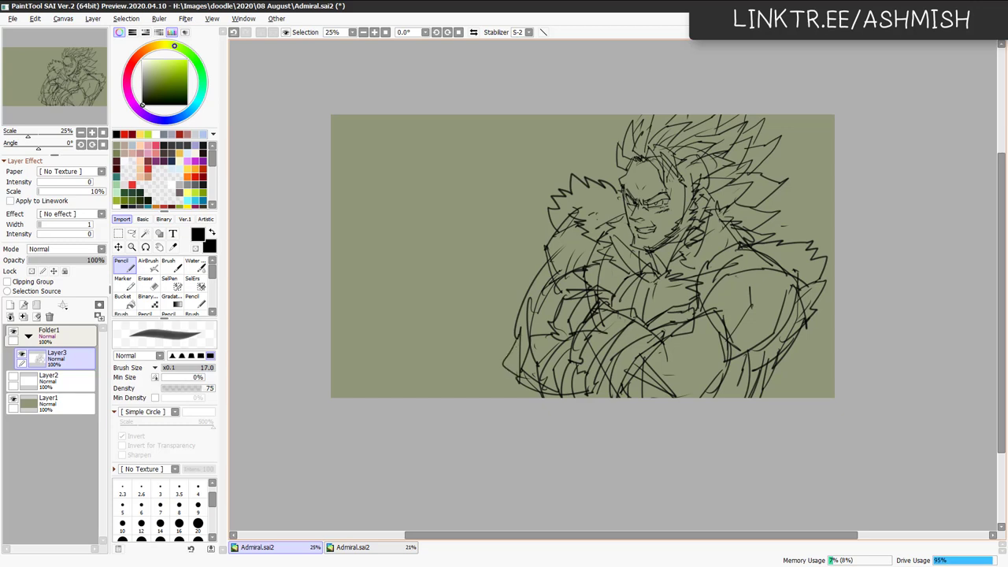
{"action": "left_click_drag", "start_coordinate": [518, 335], "coordinate": [507, 379]}
{"action": "left_click_drag", "start_coordinate": [769, 364], "coordinate": [762, 388]}
Fade and collapse the sketch folder Folder1, and add a new folder containing a linework layer above it.
{"action": "mouse_move", "coordinate": [66, 259]}
{"action": "left_mouse_down"}
{"action": "mouse_move", "coordinate": [67, 270]}
{"action": "mouse_move", "coordinate": [60, 261]}
{"action": "left_mouse_up"}
{"action": "left_click", "coordinate": [28, 336]}
{"action": "left_click", "coordinate": [52, 329]}
{"action": "left_click", "coordinate": [37, 305]}
{"action": "left_click", "coordinate": [23, 305]}
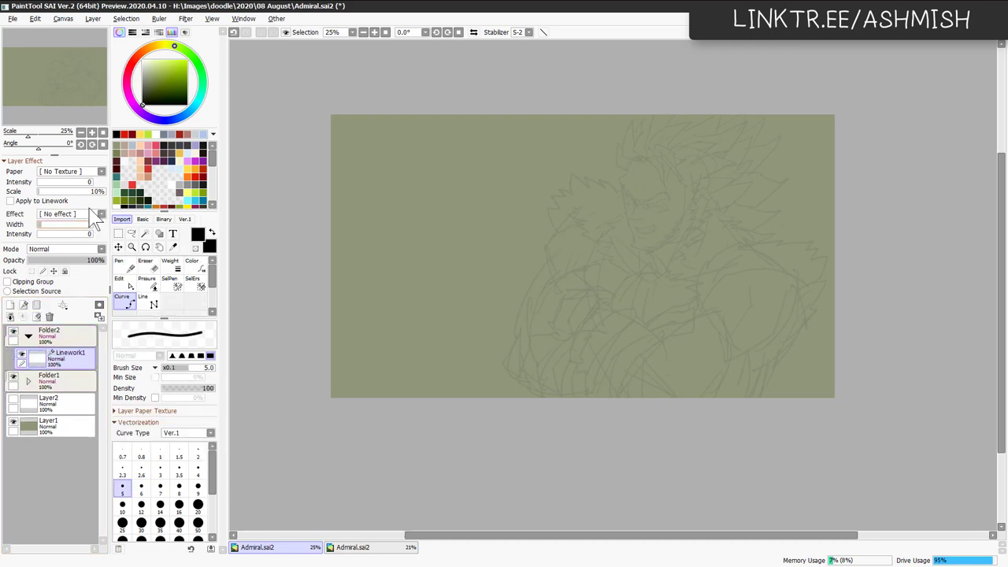
Choose the Pen tool for inking the face on the linework layer.
{"action": "scroll", "coordinate": [737, 269], "scroll_direction": "up", "scroll_amount": 5}
{"action": "mouse_move", "coordinate": [730, 158]}
{"action": "left_mouse_down"}
{"action": "mouse_move", "coordinate": [695, 268]}
{"action": "mouse_move", "coordinate": [627, 331]}
{"action": "left_mouse_up"}
{"action": "mouse_move", "coordinate": [676, 284]}
{"action": "left_mouse_down"}
{"action": "mouse_move", "coordinate": [656, 290]}
{"action": "mouse_move", "coordinate": [695, 270]}
{"action": "left_mouse_up"}
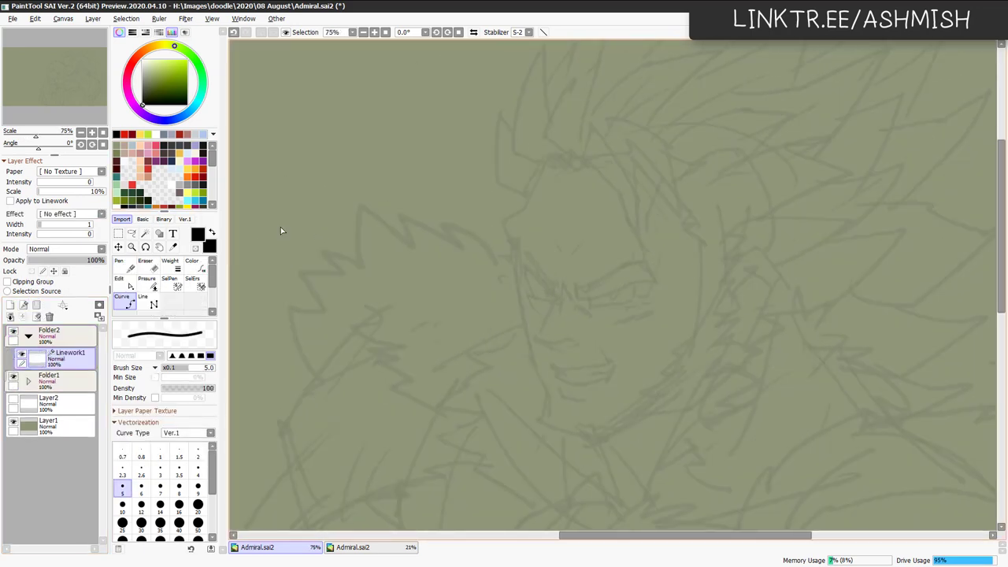
{"action": "left_click", "coordinate": [124, 266]}
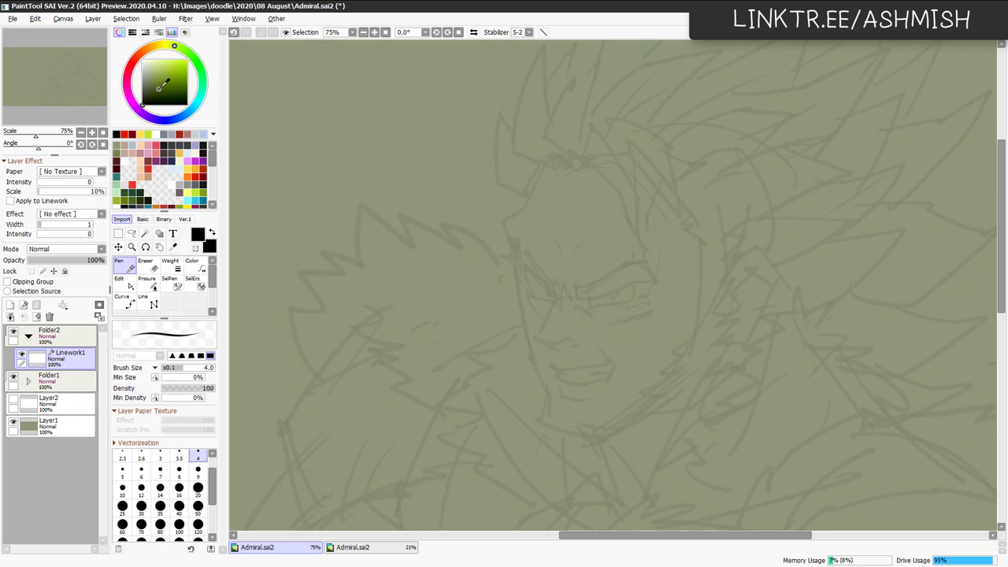
Give the linework layer the Water Color 2 paper texture at intensity 100 and scale 298%, applied to linework.
{"action": "left_click", "coordinate": [67, 250]}
{"action": "left_click", "coordinate": [69, 249]}
{"action": "left_click", "coordinate": [85, 173]}
{"action": "left_click", "coordinate": [82, 252]}
{"action": "left_click", "coordinate": [78, 191]}
{"action": "left_click", "coordinate": [91, 182]}
{"action": "left_click", "coordinate": [56, 202]}
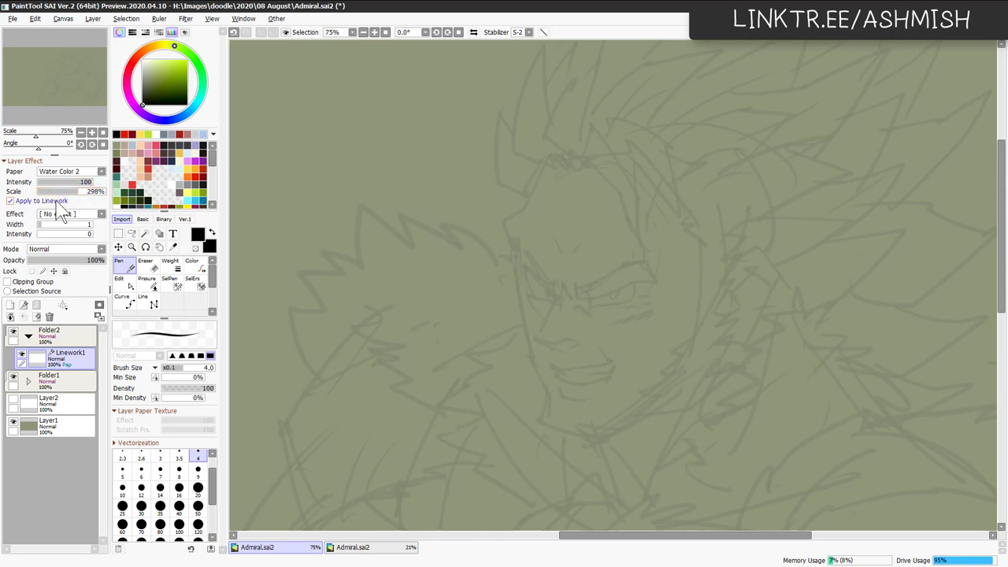
{"action": "key", "text": "ctrl+z"}
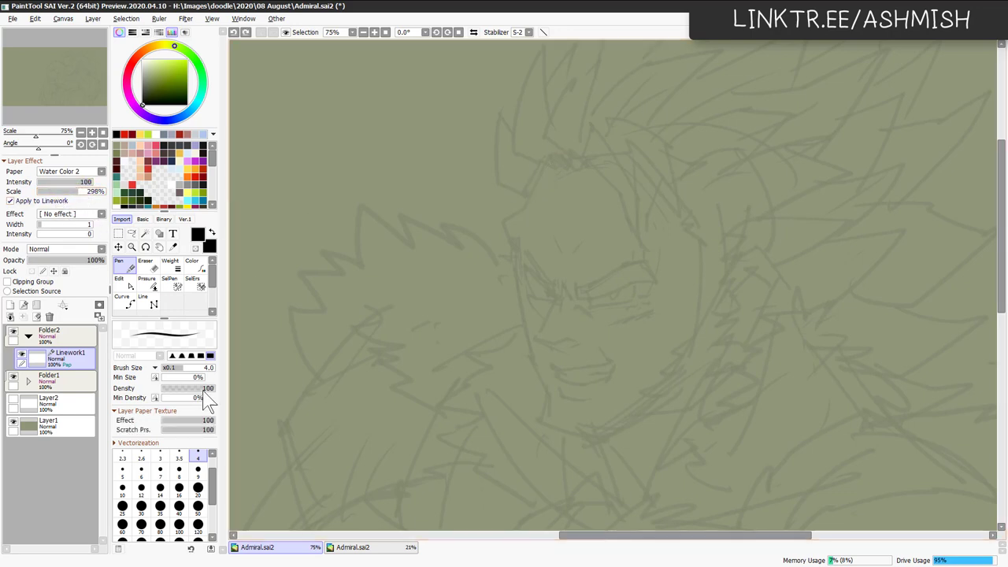
Set the Pen size to 20 and the Water Color 2 texture scale to 73%, testing with strokes along the forehead.
{"action": "left_click", "coordinate": [198, 488]}
{"action": "left_click_drag", "start_coordinate": [549, 156], "coordinate": [525, 200]}
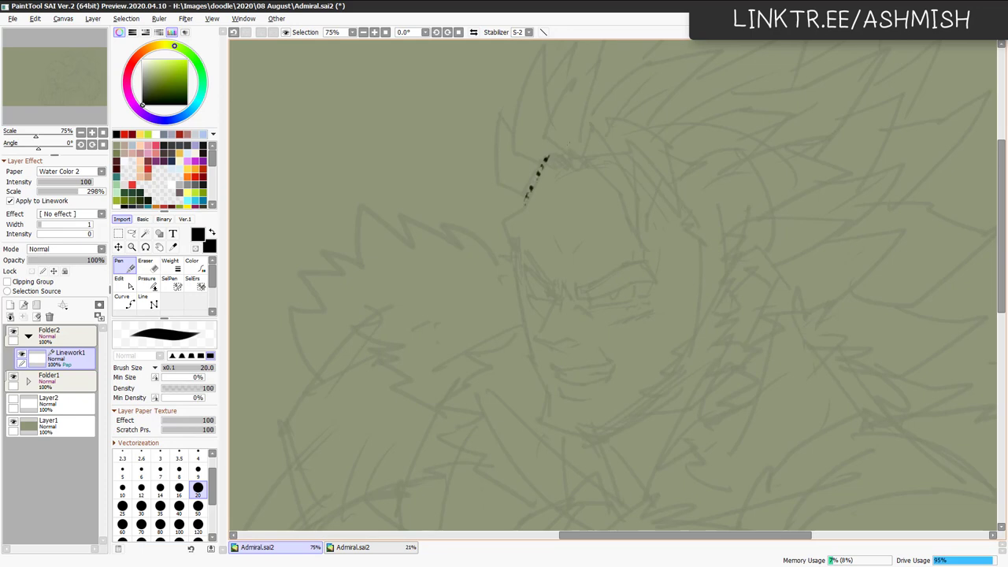
{"action": "key", "text": "ctrl+z"}
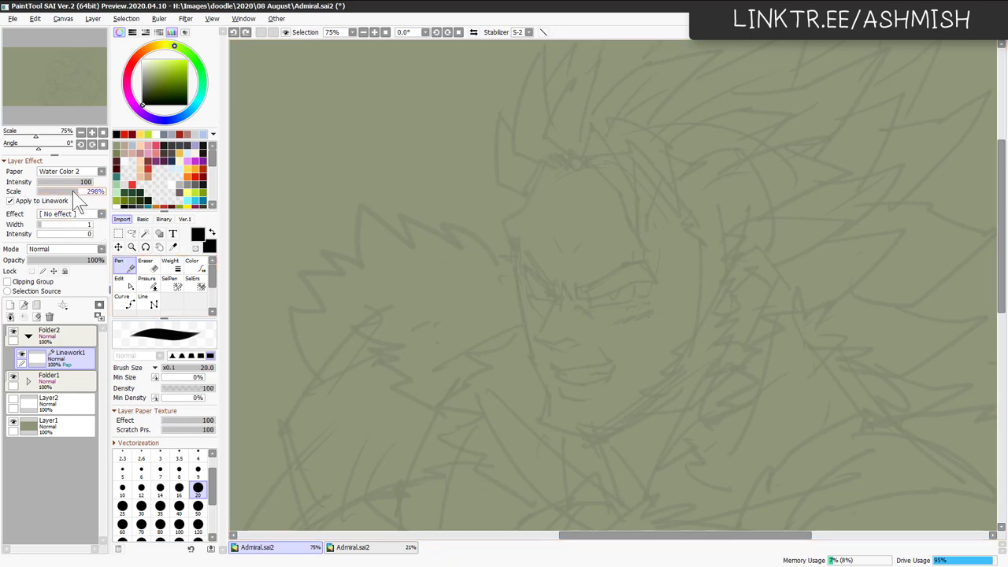
{"action": "mouse_move", "coordinate": [75, 192]}
{"action": "left_mouse_down"}
{"action": "mouse_move", "coordinate": [105, 191]}
{"action": "mouse_move", "coordinate": [47, 193]}
{"action": "left_mouse_up"}
{"action": "left_click_drag", "start_coordinate": [545, 162], "coordinate": [526, 206]}
{"action": "key", "text": "ctrl+z"}
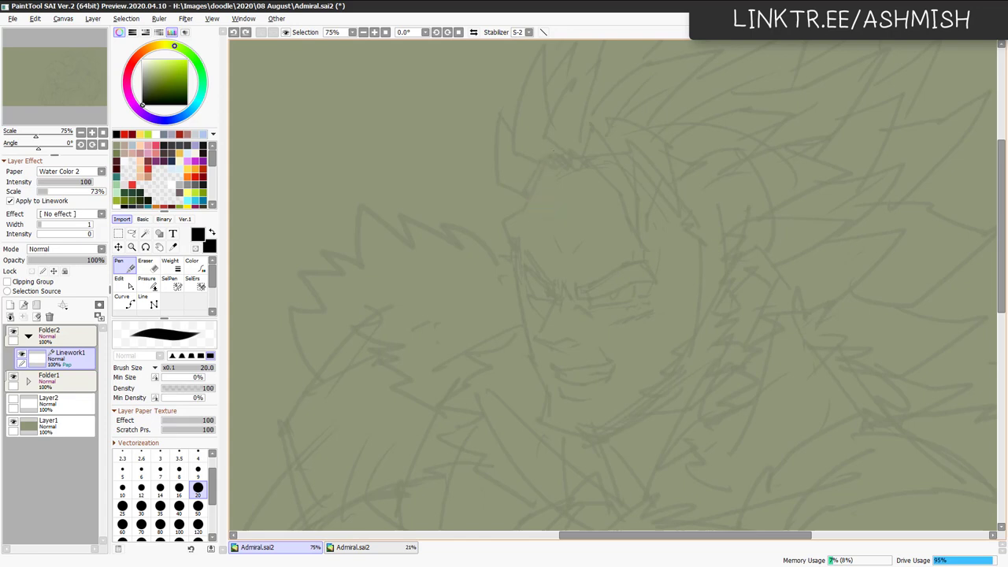
{"action": "left_click_drag", "start_coordinate": [550, 154], "coordinate": [488, 253]}
{"action": "key", "text": "ctrl+z"}
Switch the layer's paper texture to Water Color 1 at scale 500% and test it with strokes along the forehead edge.
{"action": "left_click", "coordinate": [95, 172]}
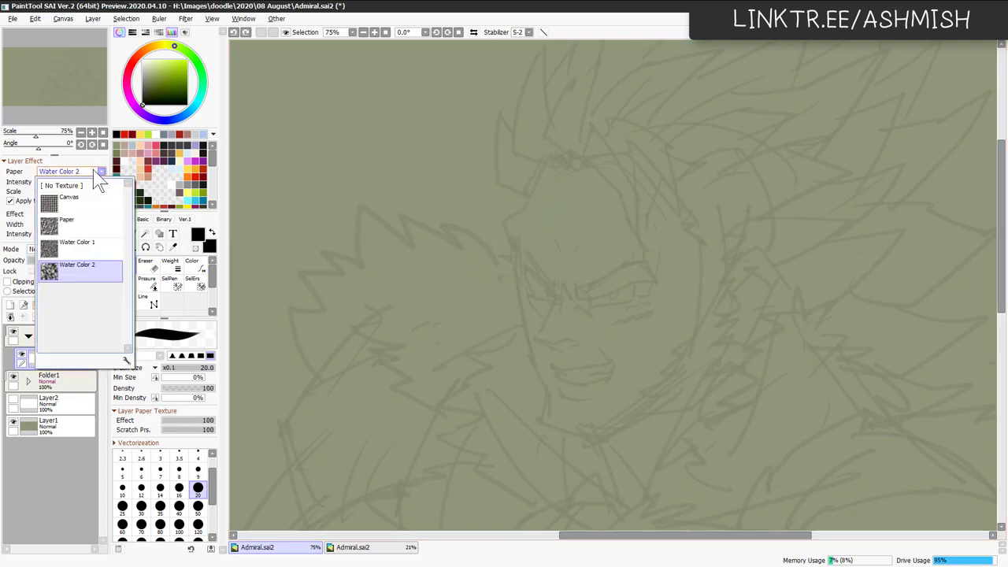
{"action": "left_click", "coordinate": [77, 244]}
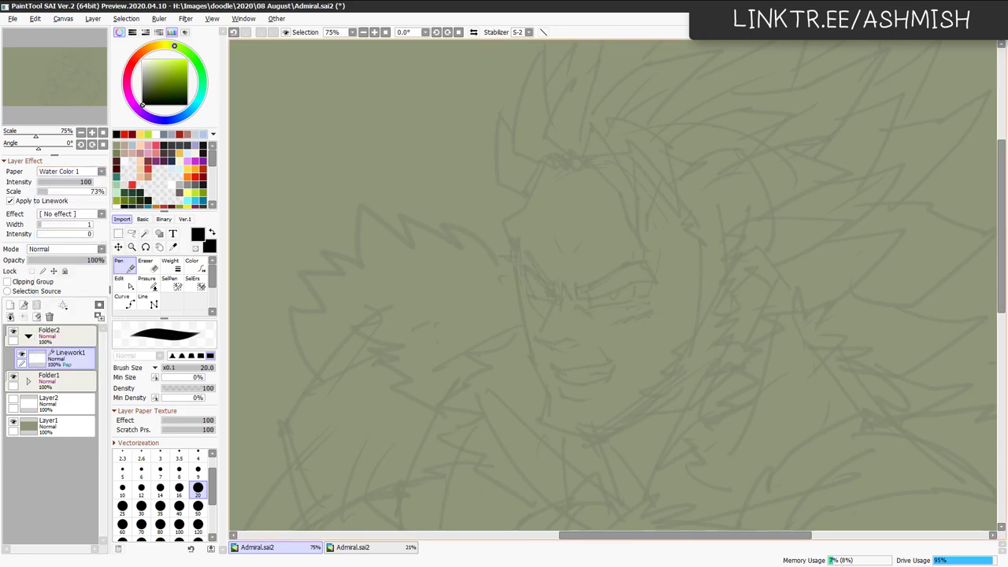
{"action": "left_click_drag", "start_coordinate": [541, 156], "coordinate": [521, 217]}
{"action": "key", "text": "ctrl+z"}
{"action": "left_click", "coordinate": [103, 192]}
{"action": "left_click_drag", "start_coordinate": [549, 154], "coordinate": [527, 212]}
{"action": "key", "text": "ctrl+z"}
{"action": "left_click_drag", "start_coordinate": [550, 156], "coordinate": [521, 210]}
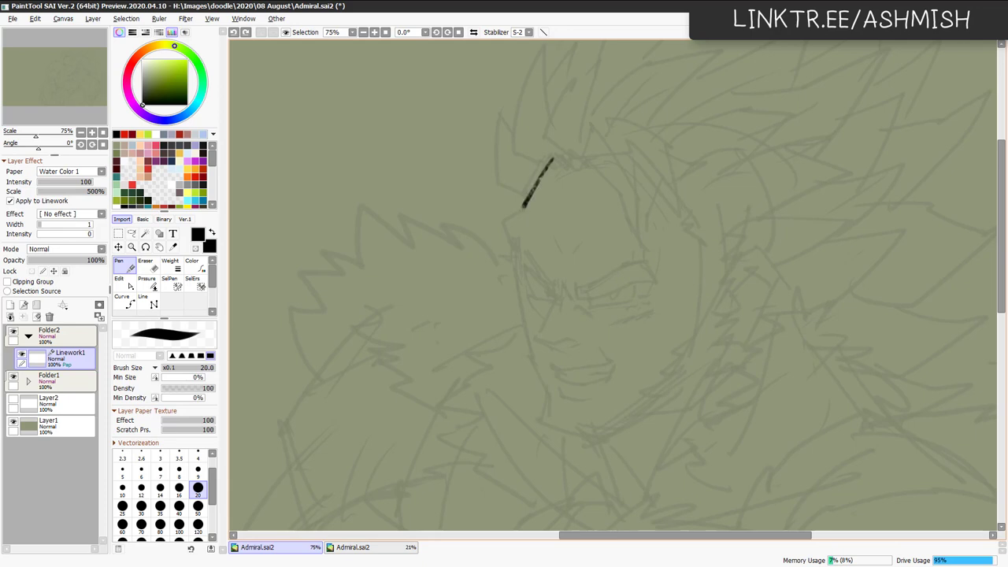
{"action": "key", "text": "ctrl+z"}
{"action": "left_click_drag", "start_coordinate": [561, 154], "coordinate": [508, 224]}
{"action": "key", "text": "ctrl+z"}
Return the paper texture to Water Color 2, test it along the brow, and lower its intensity to 60.
{"action": "left_click", "coordinate": [69, 171]}
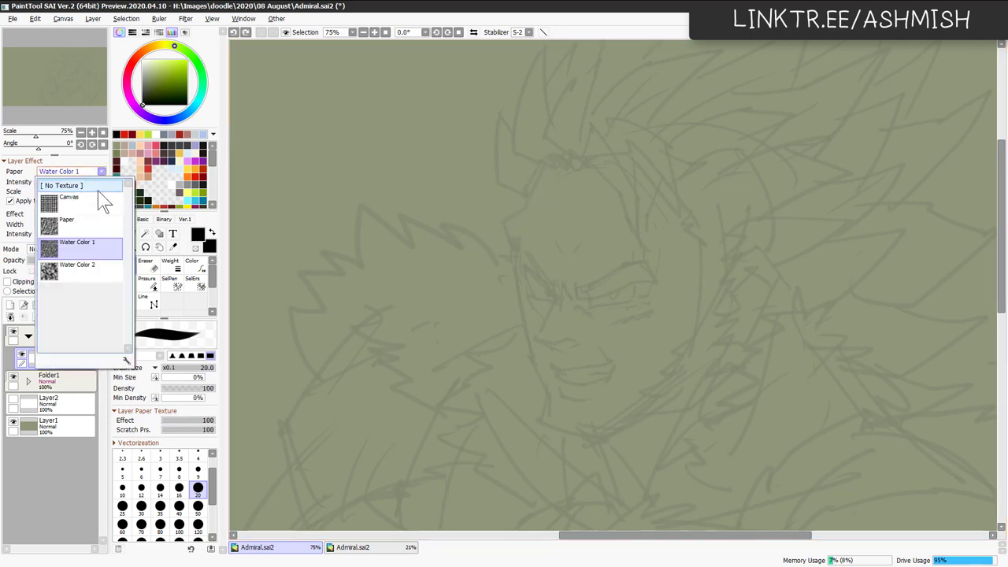
{"action": "left_click", "coordinate": [98, 268]}
{"action": "left_click_drag", "start_coordinate": [531, 189], "coordinate": [504, 223]}
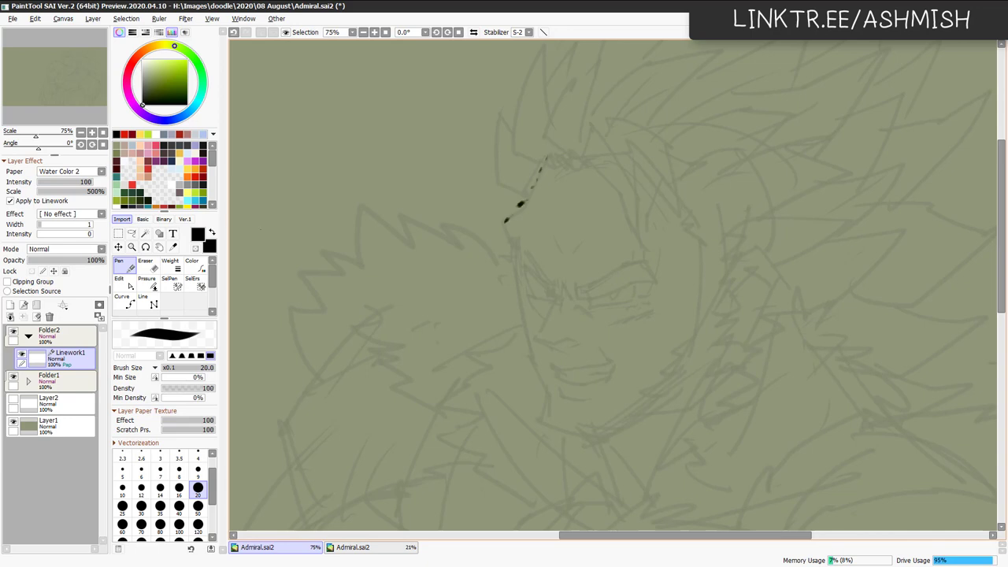
{"action": "key", "text": "ctrl+z"}
{"action": "left_click", "coordinate": [70, 182]}
{"action": "key", "text": "ctrl+z"}
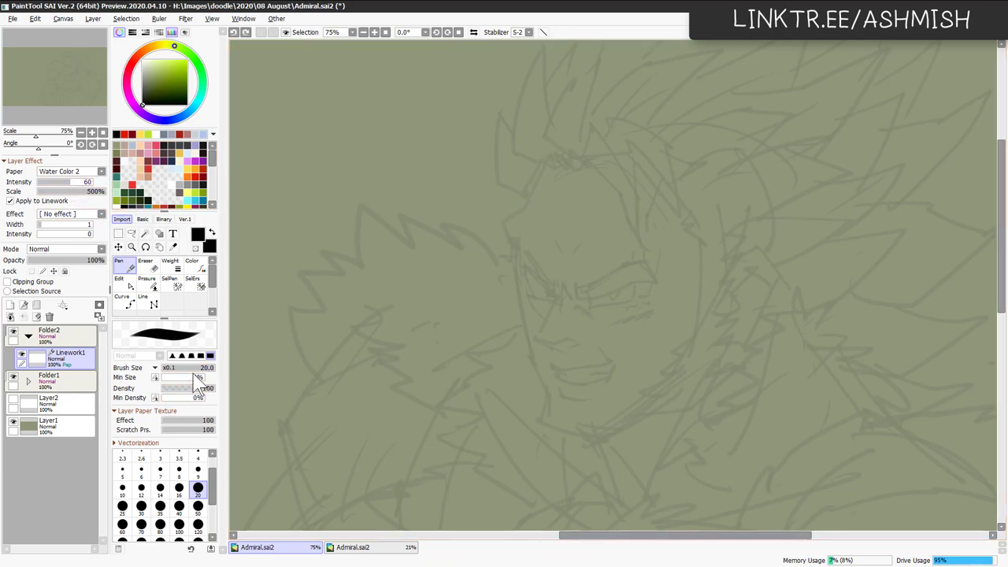
Stop applying the texture to linework and ink a plain forehead and brow contour as a test line.
{"action": "left_click", "coordinate": [66, 202]}
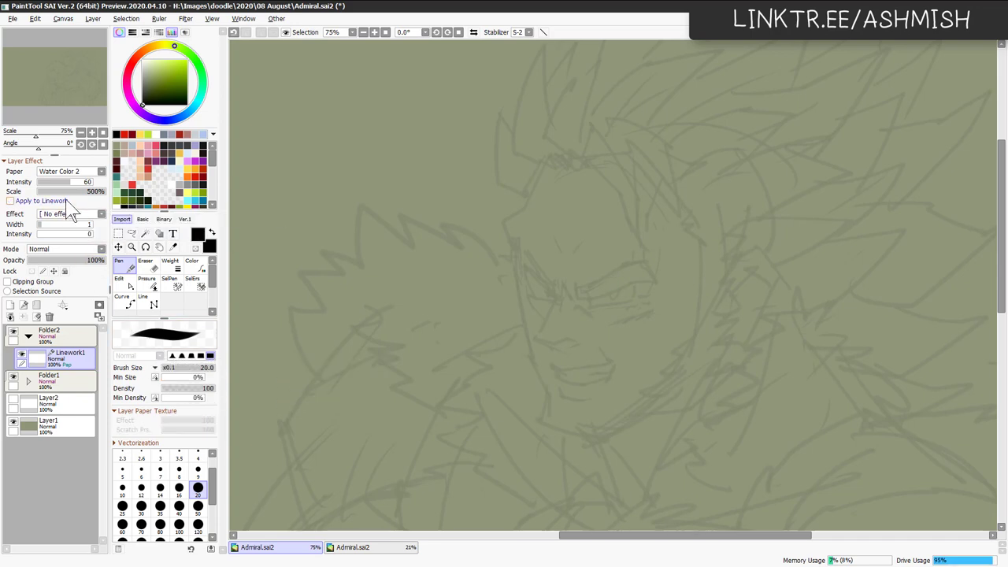
{"action": "left_click_drag", "start_coordinate": [551, 168], "coordinate": [522, 247]}
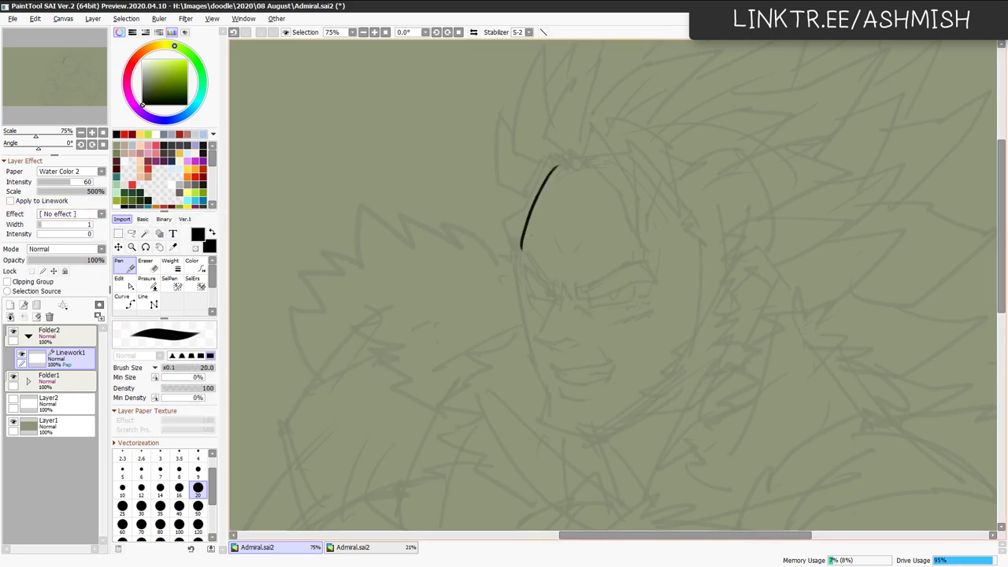
{"action": "key", "text": "ctrl+z"}
{"action": "left_click_drag", "start_coordinate": [551, 156], "coordinate": [522, 223]}
{"action": "key", "text": "ctrl+z"}
{"action": "mouse_move", "coordinate": [551, 152]}
{"action": "left_mouse_down"}
{"action": "mouse_move", "coordinate": [511, 218]}
{"action": "mouse_move", "coordinate": [510, 245]}
{"action": "left_mouse_up"}
{"action": "key", "text": "ctrl+z"}
{"action": "left_click_drag", "start_coordinate": [551, 152], "coordinate": [516, 245]}
Reapply the texture at intensity 100 and compare Canvas, Paper and Water Color 2 on the test line, reducing the scale to 50%.
{"action": "left_click", "coordinate": [87, 172]}
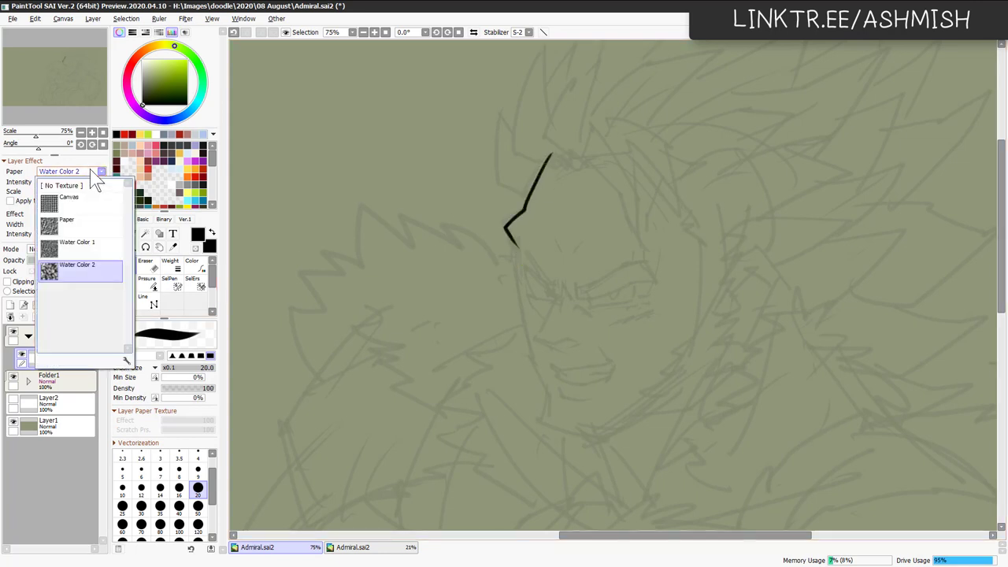
{"action": "left_click", "coordinate": [23, 202]}
{"action": "left_click", "coordinate": [83, 173]}
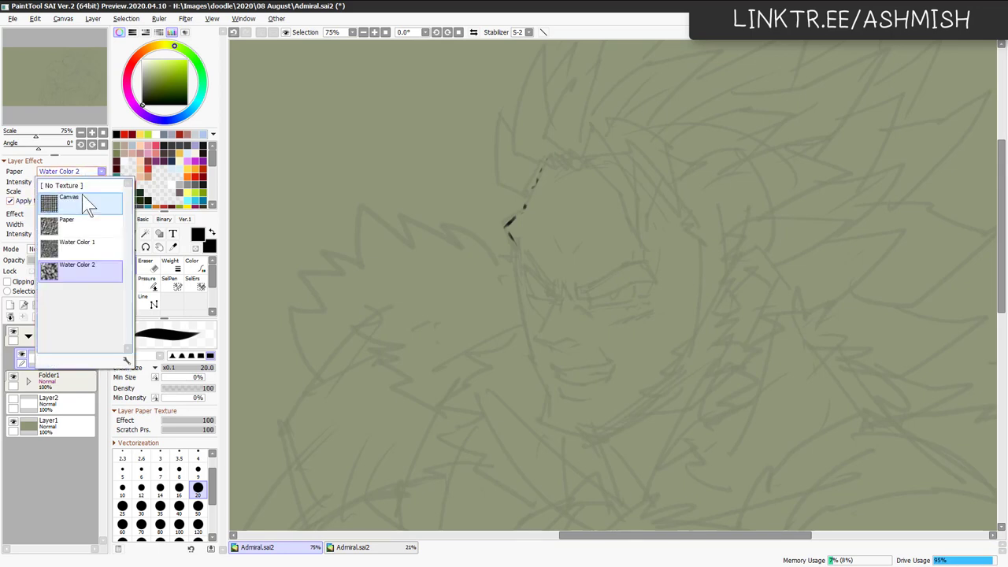
{"action": "left_click", "coordinate": [82, 194]}
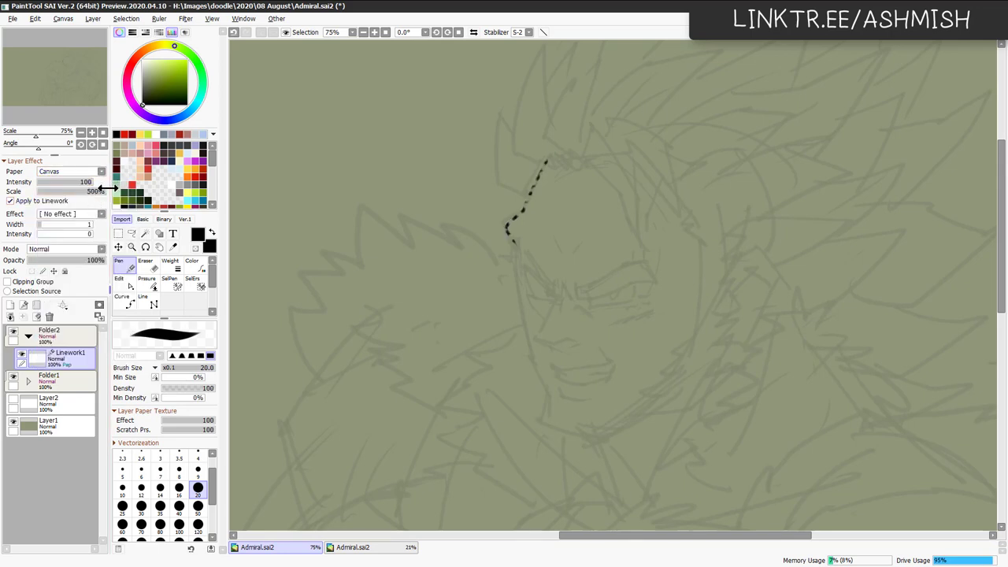
{"action": "mouse_move", "coordinate": [82, 191]}
{"action": "left_mouse_down"}
{"action": "mouse_move", "coordinate": [40, 192]}
{"action": "mouse_move", "coordinate": [89, 191]}
{"action": "left_mouse_up"}
{"action": "left_click", "coordinate": [85, 172]}
{"action": "left_click", "coordinate": [67, 231]}
{"action": "left_click", "coordinate": [79, 172]}
{"action": "left_click", "coordinate": [88, 234]}
{"action": "left_click_drag", "start_coordinate": [94, 191], "coordinate": [49, 192]}
{"action": "left_click", "coordinate": [81, 173]}
{"action": "left_click", "coordinate": [80, 258]}
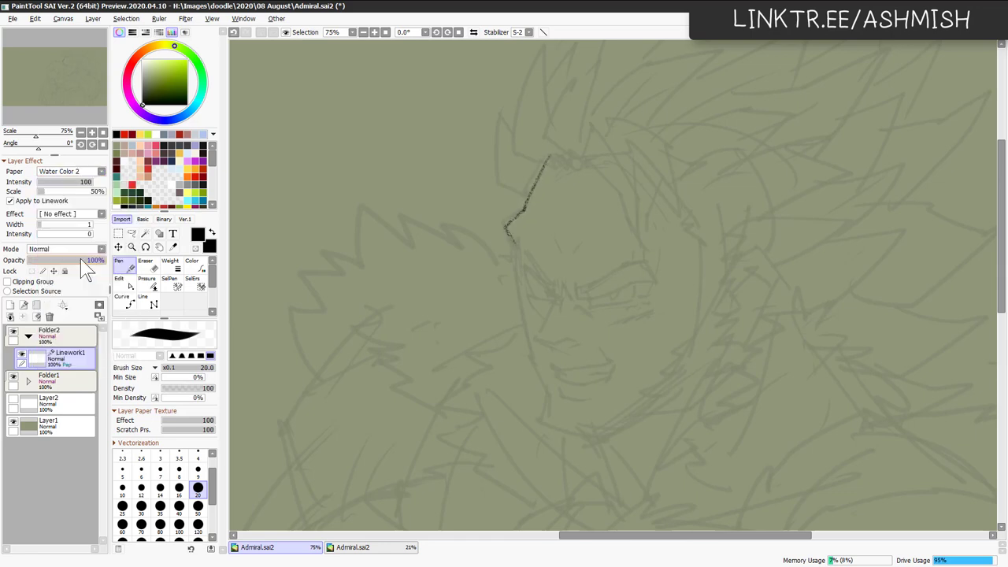
Try Water Color 2 texture scales of 251% and 135%, and turn off applying the texture to linework.
{"action": "left_click_drag", "start_coordinate": [68, 191], "coordinate": [98, 192]}
{"action": "scroll", "coordinate": [68, 193], "scroll_direction": "up", "scroll_amount": 1}
{"action": "scroll", "coordinate": [68, 193], "scroll_direction": "down", "scroll_amount": 5}
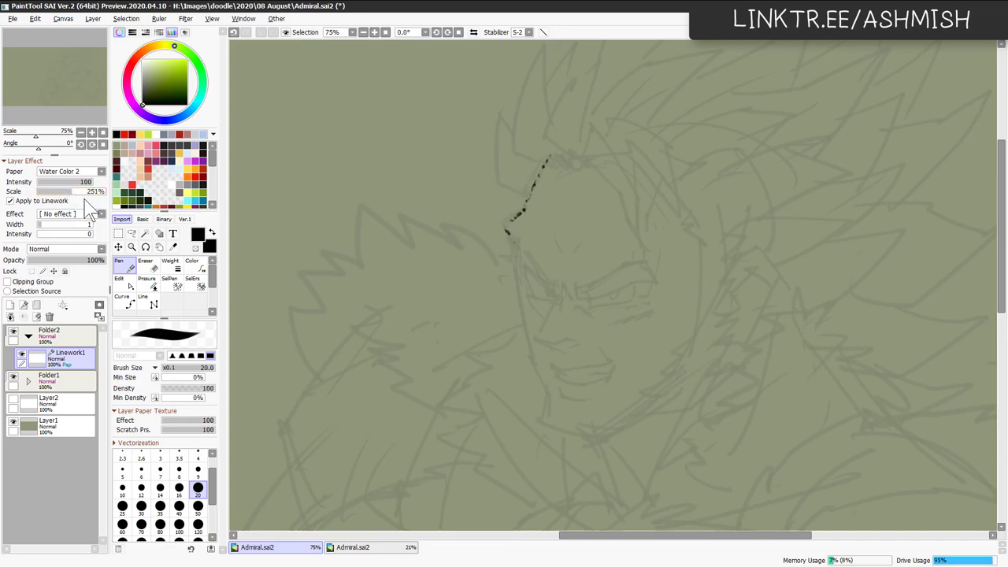
{"action": "left_click_drag", "start_coordinate": [69, 191], "coordinate": [50, 190]}
{"action": "left_click", "coordinate": [10, 200]}
Clear and delete the linework layer, and add a normal layer inside Folder2 in its place.
{"action": "left_click", "coordinate": [36, 316]}
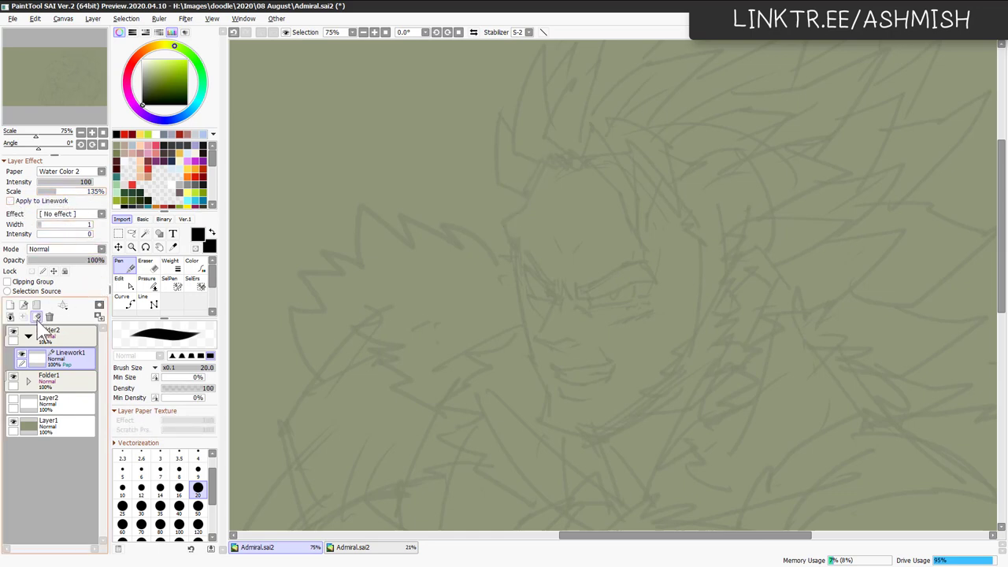
{"action": "left_click", "coordinate": [50, 316]}
{"action": "left_click", "coordinate": [10, 305]}
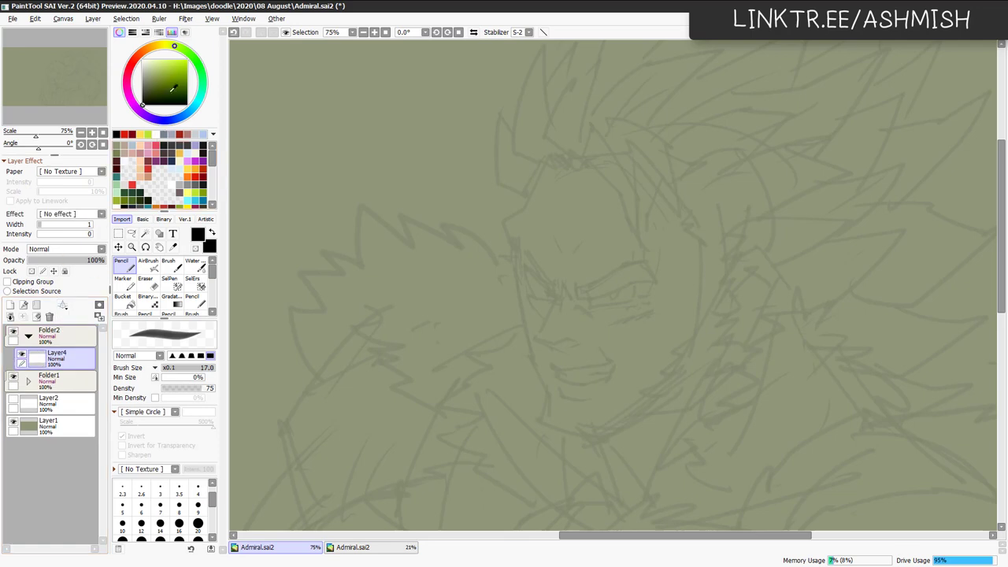
Set the Pencil's density to 100, choose the first textured brush shape, and test it along the forehead edge.
{"action": "left_click", "coordinate": [205, 387]}
{"action": "left_click", "coordinate": [174, 412]}
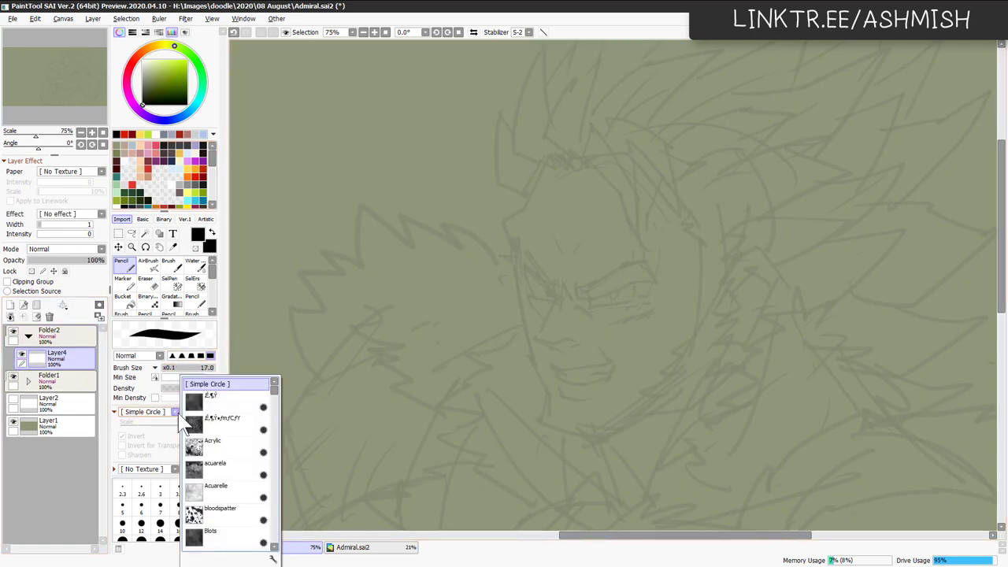
{"action": "left_click", "coordinate": [254, 403]}
{"action": "left_click_drag", "start_coordinate": [553, 148], "coordinate": [529, 206]}
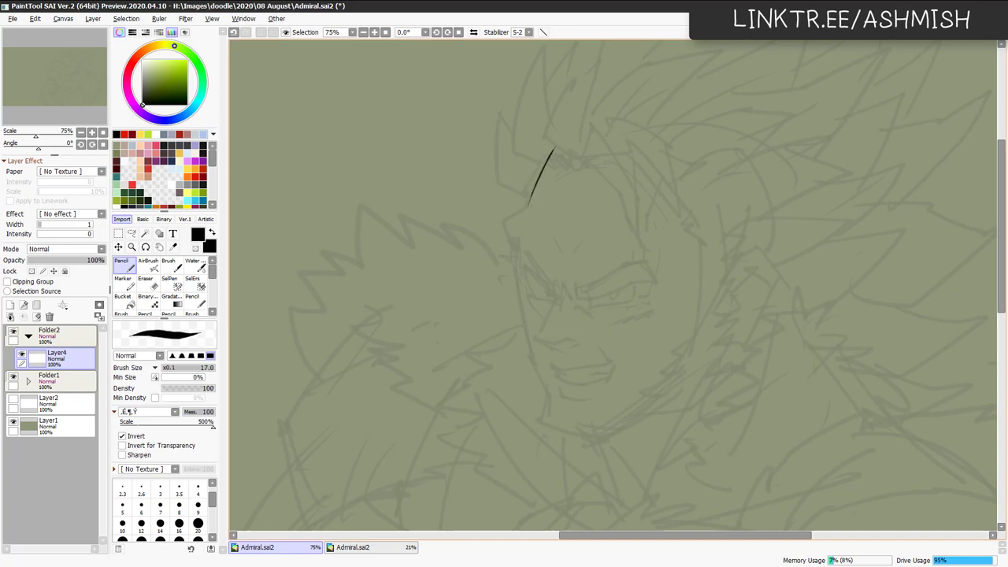
{"action": "key", "text": "ctrl+z"}
{"action": "left_click_drag", "start_coordinate": [549, 158], "coordinate": [527, 206]}
{"action": "key", "text": "ctrl+z"}
Try the Pencil at size 20 with contour strokes from the forehead to the brow.
{"action": "left_click", "coordinate": [198, 523]}
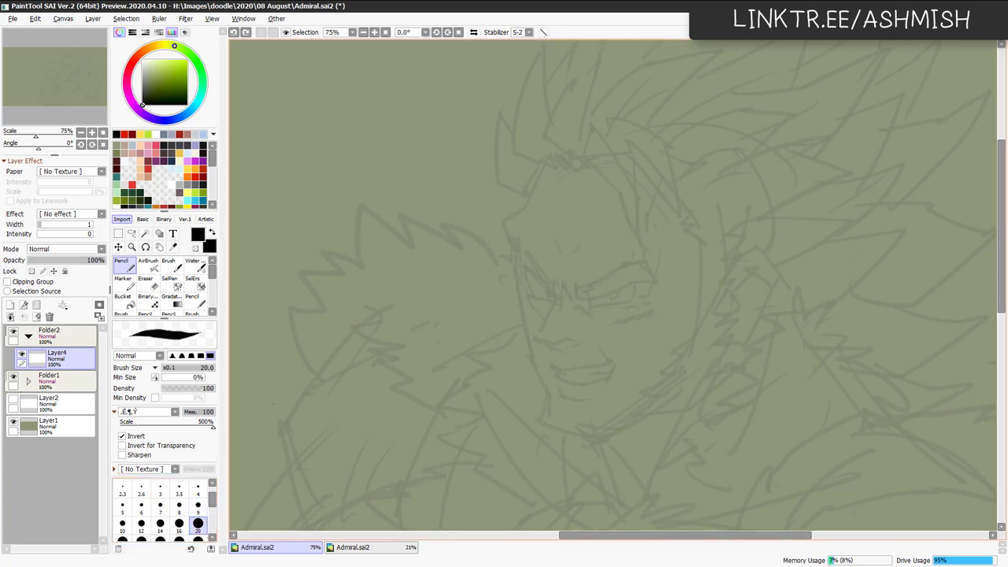
{"action": "left_click_drag", "start_coordinate": [548, 153], "coordinate": [522, 211]}
{"action": "key", "text": "ctrl+z"}
{"action": "mouse_move", "coordinate": [549, 156]}
{"action": "left_mouse_down"}
{"action": "mouse_move", "coordinate": [508, 224]}
{"action": "mouse_move", "coordinate": [518, 246]}
{"action": "left_mouse_up"}
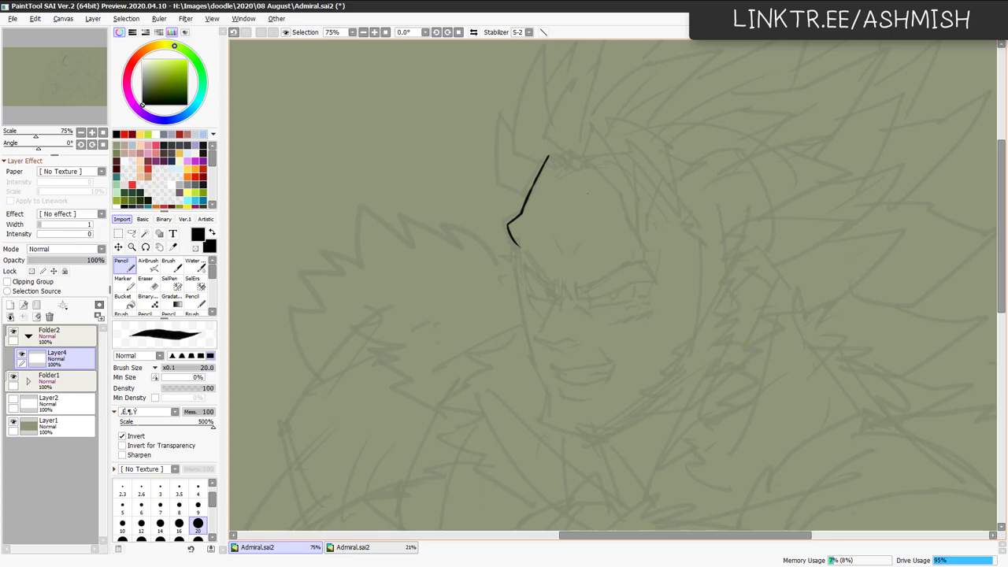
{"action": "key", "text": "ctrl+z"}
Set the Pencil size to 25 and try inking the contour of the forehead and brow.
{"action": "scroll", "coordinate": [158, 528], "scroll_direction": "down", "scroll_amount": 1}
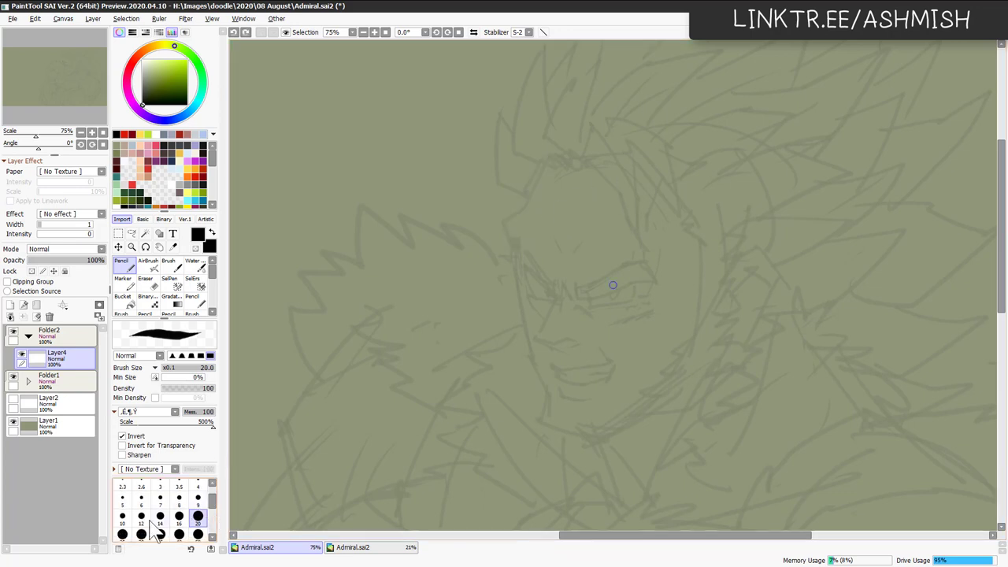
{"action": "left_click", "coordinate": [122, 533]}
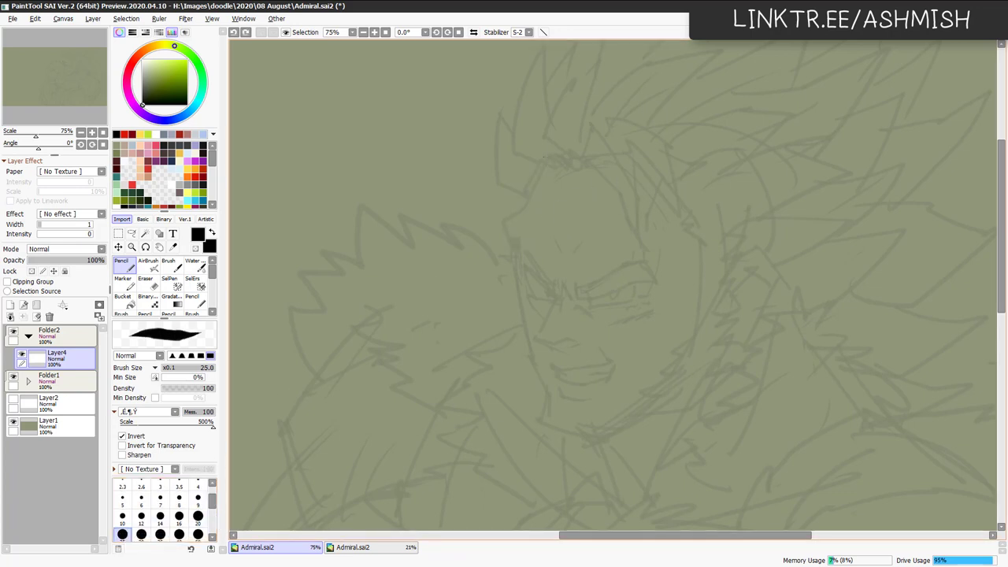
{"action": "left_click_drag", "start_coordinate": [551, 154], "coordinate": [518, 215]}
{"action": "key", "text": "ctrl+z"}
{"action": "left_click_drag", "start_coordinate": [551, 156], "coordinate": [525, 197]}
{"action": "left_click_drag", "start_coordinate": [503, 230], "coordinate": [507, 249]}
{"action": "key", "text": "ctrl+z"}
{"action": "mouse_move", "coordinate": [541, 165]}
{"action": "left_mouse_down"}
{"action": "mouse_move", "coordinate": [508, 233]}
{"action": "mouse_move", "coordinate": [518, 249]}
{"action": "left_mouse_up"}
{"action": "key", "text": "ctrl+z"}
{"action": "mouse_move", "coordinate": [556, 157]}
{"action": "left_mouse_down"}
{"action": "mouse_move", "coordinate": [524, 204]}
{"action": "mouse_move", "coordinate": [519, 237]}
{"action": "left_mouse_up"}
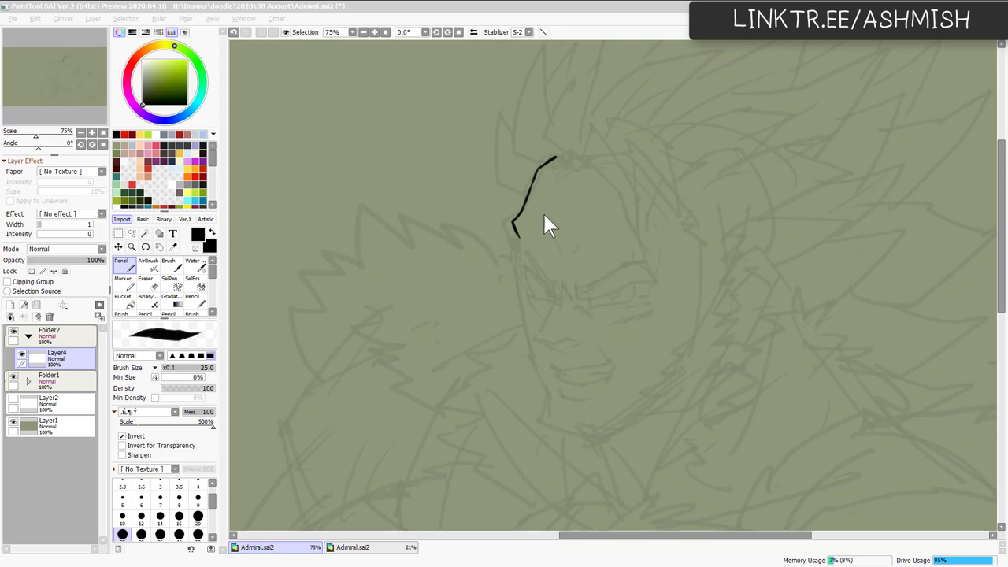
{"action": "key", "text": "ctrl+z"}
Ink the far side of the face in a contour running from the hairline past the brow down the cheek.
{"action": "mouse_move", "coordinate": [547, 160]}
{"action": "left_mouse_down"}
{"action": "mouse_move", "coordinate": [516, 225]}
{"action": "mouse_move", "coordinate": [516, 288]}
{"action": "mouse_move", "coordinate": [540, 370]}
{"action": "left_mouse_up"}
{"action": "key", "text": "ctrl+z"}
{"action": "key", "text": "ctrl+z"}
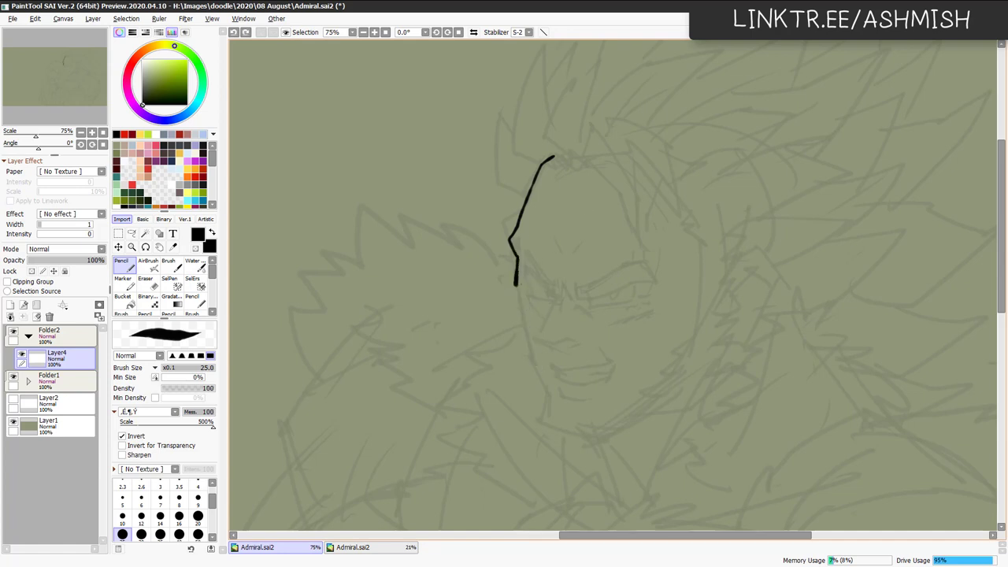
{"action": "key", "text": "ctrl+y"}
Try to continue the face contour down the jaw corner and along the underside of the chin.
{"action": "left_click_drag", "start_coordinate": [540, 375], "coordinate": [549, 430]}
{"action": "key", "text": "ctrl+z"}
{"action": "key", "text": "ctrl+z"}
{"action": "key", "text": "ctrl+y"}
{"action": "key", "text": "ctrl+y"}
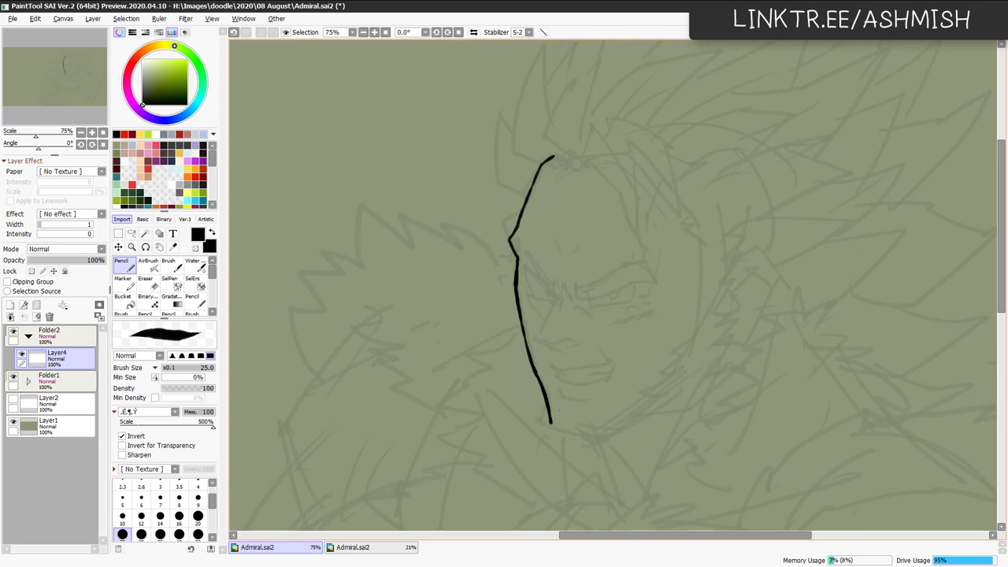
{"action": "key", "text": "ctrl+z"}
{"action": "key", "text": "ctrl+y"}
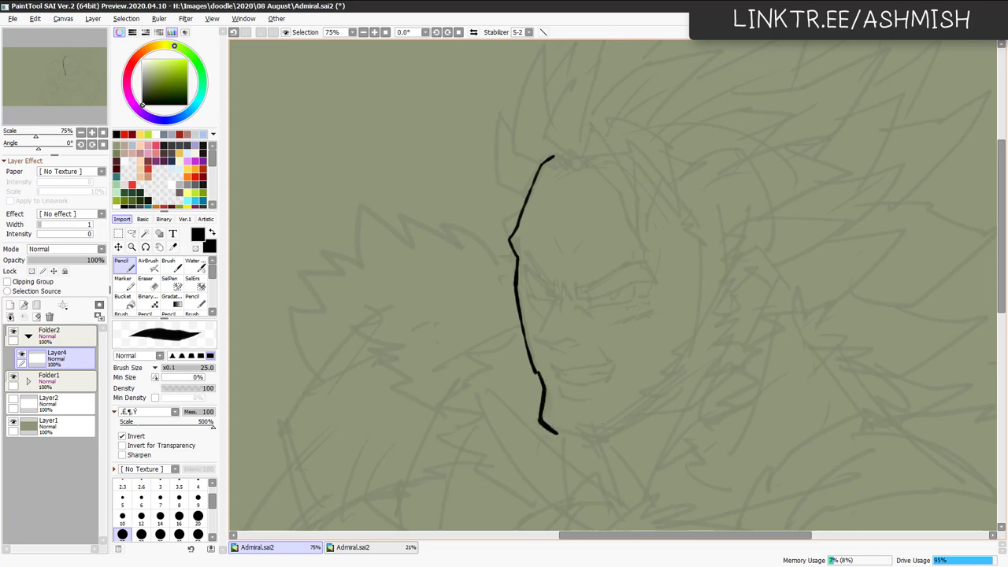
{"action": "key", "text": "ctrl+z"}
{"action": "mouse_move", "coordinate": [536, 377]}
{"action": "left_mouse_down"}
{"action": "mouse_move", "coordinate": [541, 420]}
{"action": "mouse_move", "coordinate": [607, 429]}
{"action": "left_mouse_up"}
{"action": "key", "text": "ctrl+z"}
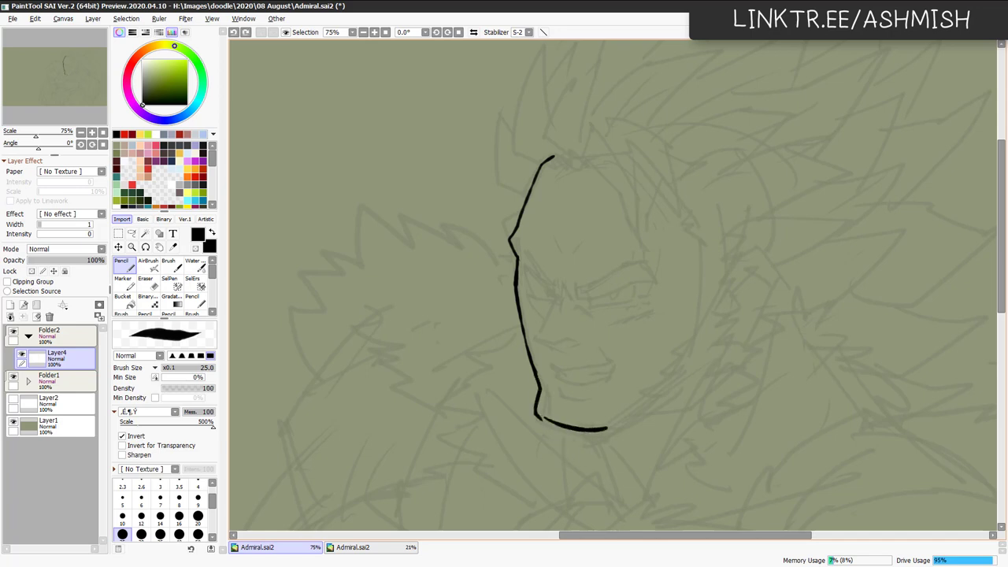
{"action": "key", "text": "ctrl+z"}
{"action": "left_click_drag", "start_coordinate": [540, 419], "coordinate": [600, 433]}
{"action": "key", "text": "ctrl+z"}
{"action": "mouse_move", "coordinate": [538, 419]}
{"action": "left_mouse_down"}
{"action": "mouse_move", "coordinate": [596, 431]}
{"action": "mouse_move", "coordinate": [540, 418]}
{"action": "mouse_move", "coordinate": [588, 431]}
{"action": "mouse_move", "coordinate": [651, 396]}
{"action": "mouse_move", "coordinate": [680, 326]}
{"action": "left_mouse_up"}
{"action": "key", "text": "ctrl+z"}
{"action": "key", "text": "ctrl+z"}
{"action": "key", "text": "ctrl+z"}
{"action": "key", "text": "ctrl+z"}
{"action": "key", "text": "ctrl+z"}
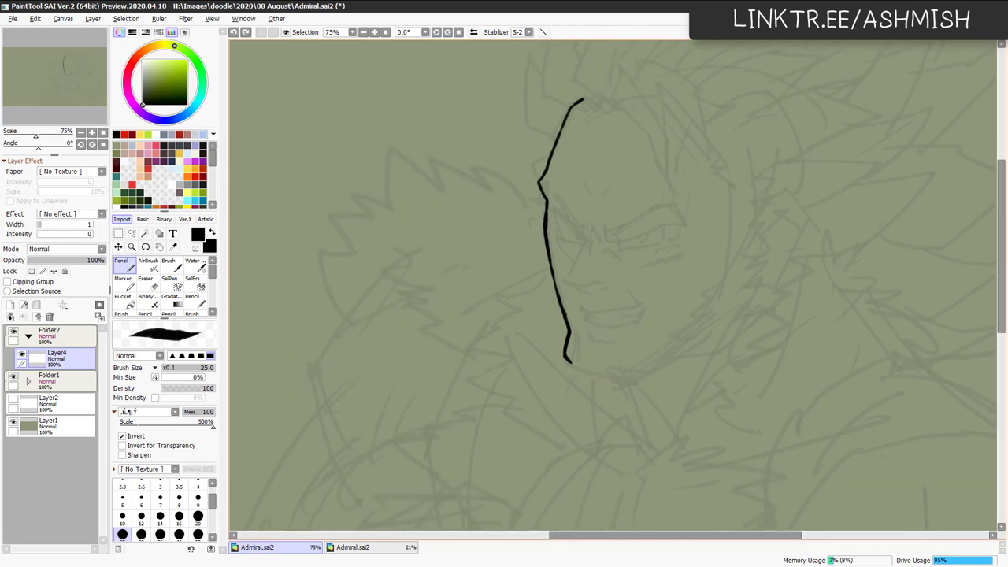
{"action": "key", "text": "ctrl+z"}
Ink the far jaw corner and chin, set the brush shape scale to 339%, and extend the line up the near jaw.
{"action": "mouse_move", "coordinate": [565, 318]}
{"action": "left_mouse_down"}
{"action": "mouse_move", "coordinate": [567, 357]}
{"action": "mouse_move", "coordinate": [629, 376]}
{"action": "left_mouse_up"}
{"action": "key", "text": "ctrl+z"}
{"action": "left_click_drag", "start_coordinate": [567, 359], "coordinate": [638, 372]}
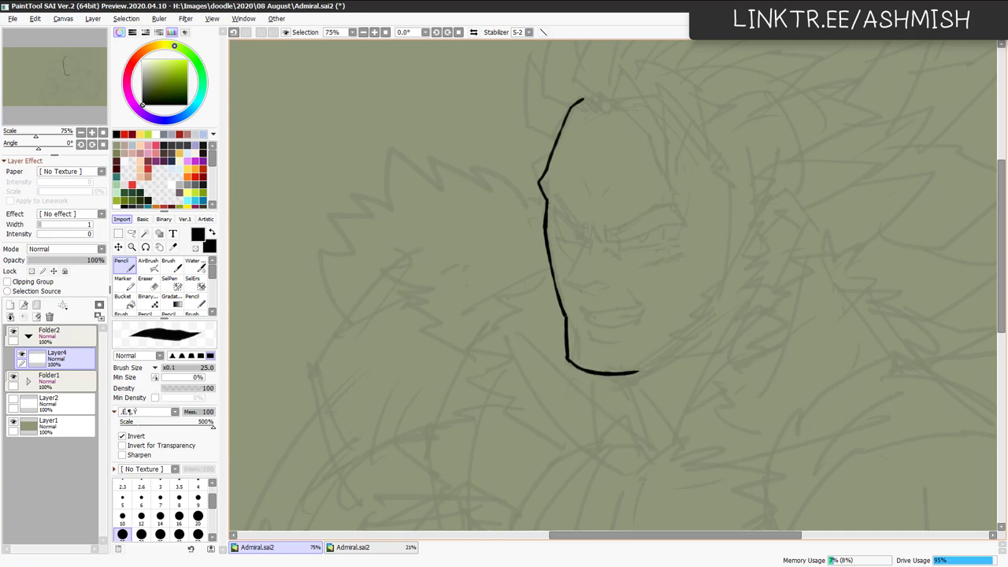
{"action": "left_click", "coordinate": [182, 425]}
{"action": "left_click_drag", "start_coordinate": [636, 372], "coordinate": [697, 329]}
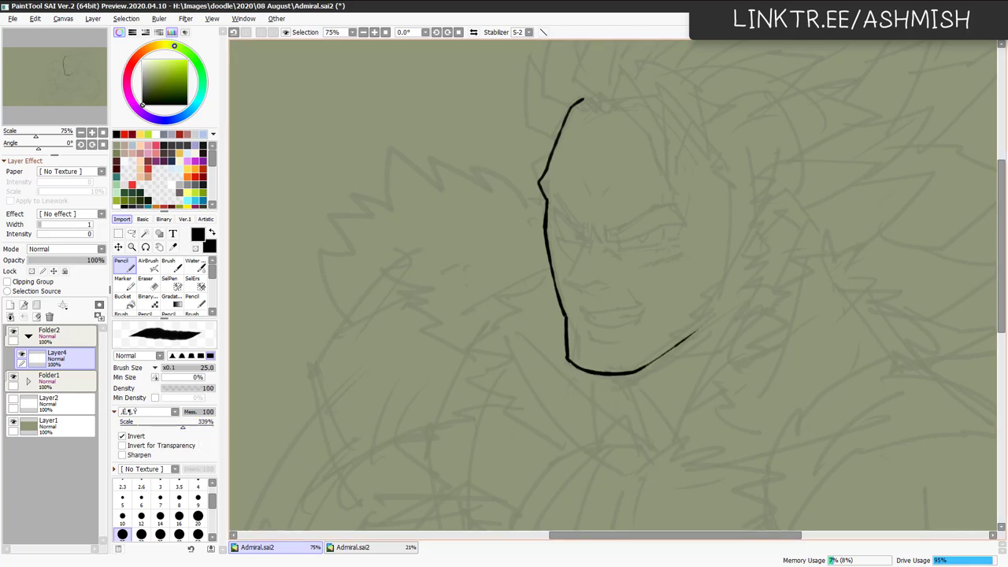
{"action": "key", "text": "ctrl+z"}
{"action": "left_click_drag", "start_coordinate": [636, 372], "coordinate": [677, 343]}
{"action": "key", "text": "ctrl+z"}
{"action": "left_click_drag", "start_coordinate": [636, 373], "coordinate": [685, 338]}
Set the brush shape scale to 378% and try extending the forehead line into the hairline.
{"action": "left_click", "coordinate": [190, 426]}
{"action": "mouse_move", "coordinate": [583, 100]}
{"action": "left_mouse_down"}
{"action": "mouse_move", "coordinate": [600, 103]}
{"action": "mouse_move", "coordinate": [591, 104]}
{"action": "left_mouse_up"}
{"action": "key", "text": "ctrl+z"}
{"action": "key", "text": "ctrl+z"}
{"action": "key", "text": "ctrl+z"}
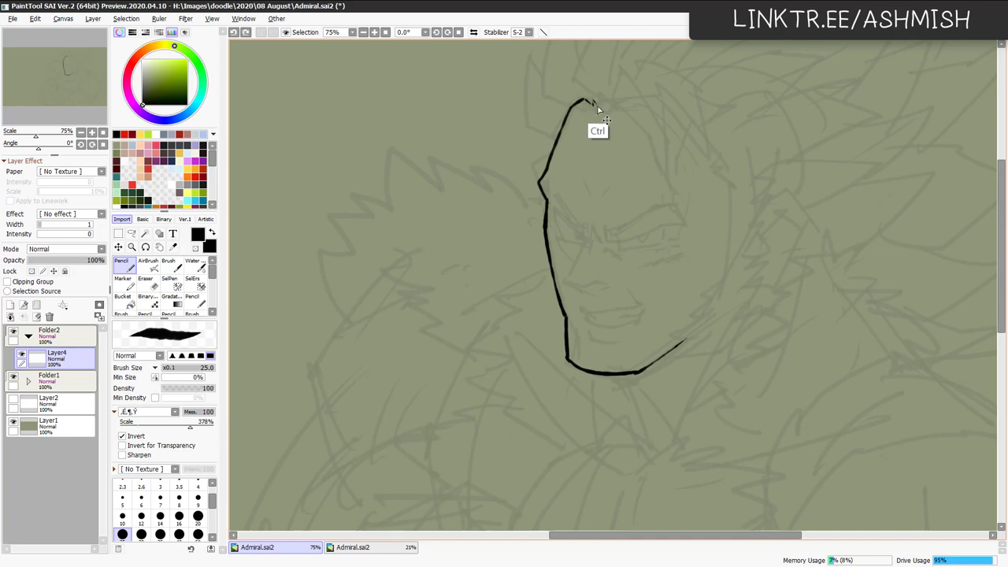
{"action": "key", "text": "ctrl+z"}
{"action": "mouse_move", "coordinate": [584, 100]}
{"action": "left_mouse_down"}
{"action": "mouse_move", "coordinate": [607, 103]}
{"action": "mouse_move", "coordinate": [620, 148]}
{"action": "mouse_move", "coordinate": [578, 135]}
{"action": "mouse_move", "coordinate": [625, 218]}
{"action": "mouse_move", "coordinate": [605, 128]}
{"action": "left_mouse_up"}
{"action": "key", "text": "ctrl+z"}
{"action": "key", "text": "ctrl+z"}
Ink the pointed hair strands falling over the forehead from the hairline, including a second spike toward the near temple.
{"action": "mouse_move", "coordinate": [628, 222]}
{"action": "left_mouse_down"}
{"action": "mouse_move", "coordinate": [621, 161]}
{"action": "mouse_move", "coordinate": [593, 108]}
{"action": "left_mouse_up"}
{"action": "left_click_drag", "start_coordinate": [567, 140], "coordinate": [592, 105]}
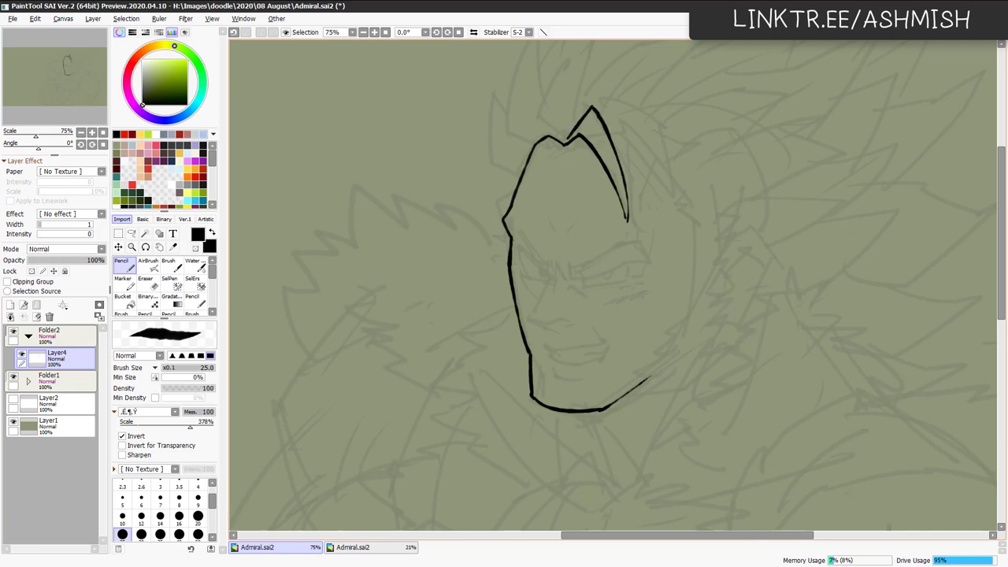
{"action": "left_click_drag", "start_coordinate": [615, 149], "coordinate": [682, 202]}
{"action": "left_click_drag", "start_coordinate": [632, 124], "coordinate": [681, 200]}
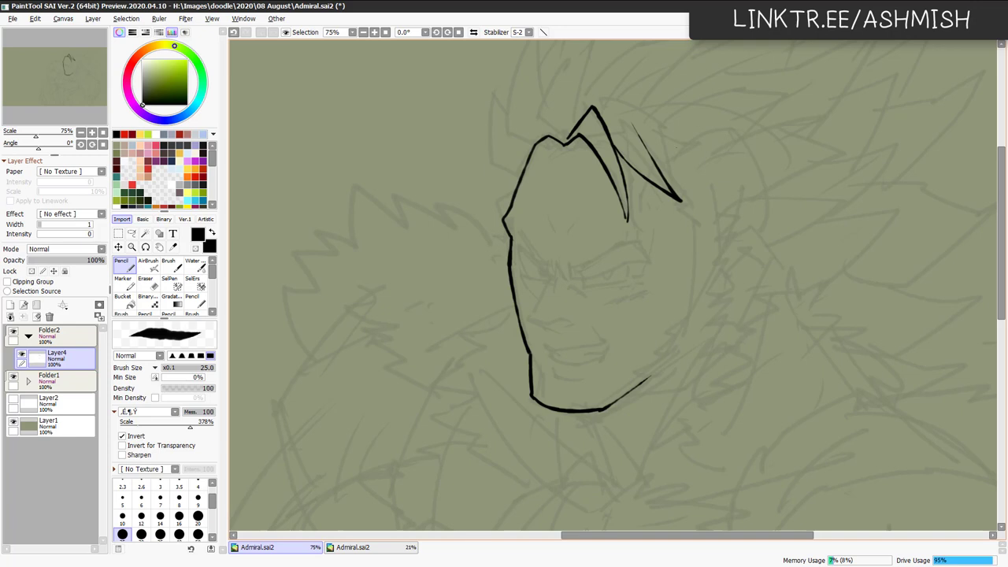
Redraw the second forehead spike with a curved outer edge and start a pointed lock sweeping back from the near temple.
{"action": "key", "text": "ctrl+z"}
{"action": "key", "text": "ctrl+z"}
{"action": "mouse_move", "coordinate": [618, 153]}
{"action": "left_mouse_down"}
{"action": "mouse_move", "coordinate": [664, 213]}
{"action": "mouse_move", "coordinate": [602, 102]}
{"action": "left_mouse_up"}
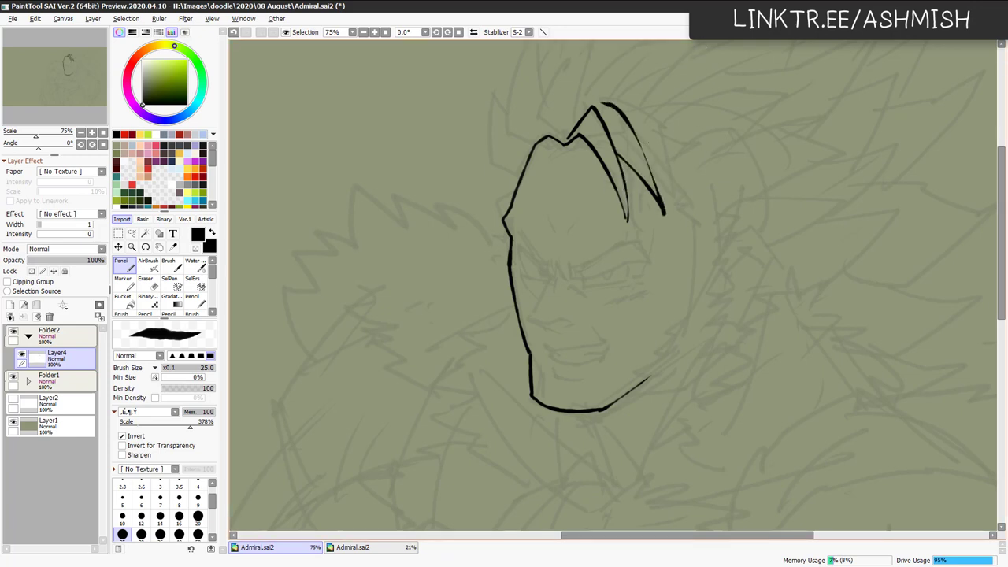
{"action": "mouse_move", "coordinate": [637, 142]}
{"action": "left_mouse_down"}
{"action": "mouse_move", "coordinate": [677, 156]}
{"action": "mouse_move", "coordinate": [719, 139]}
{"action": "mouse_move", "coordinate": [683, 139]}
{"action": "mouse_move", "coordinate": [632, 92]}
{"action": "mouse_move", "coordinate": [591, 105]}
{"action": "left_mouse_up"}
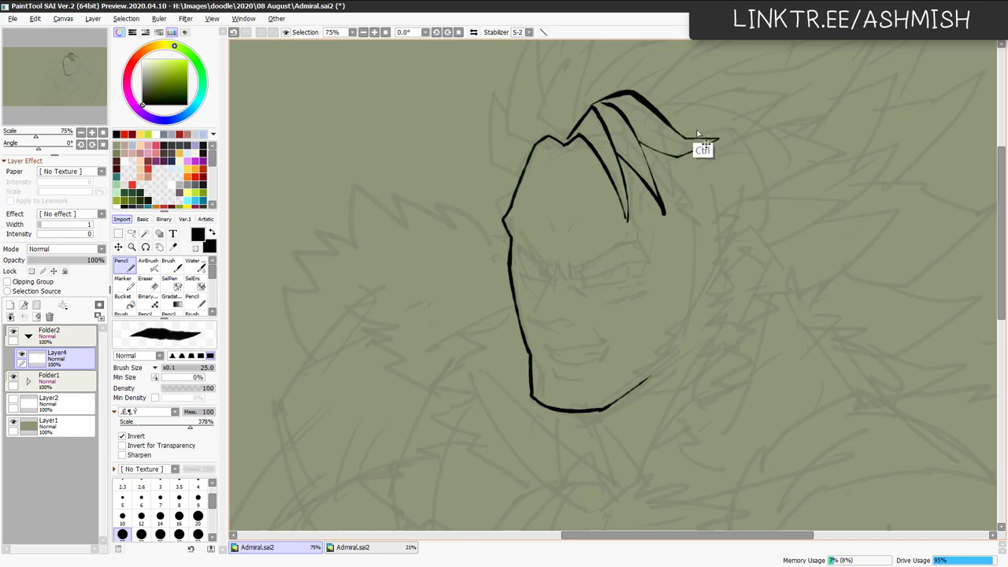
{"action": "key", "text": "ctrl+z"}
{"action": "key", "text": "ctrl+z"}
{"action": "key", "text": "ctrl+z"}
{"action": "mouse_move", "coordinate": [637, 140]}
{"action": "left_mouse_down"}
{"action": "mouse_move", "coordinate": [677, 157]}
{"action": "mouse_move", "coordinate": [711, 141]}
{"action": "mouse_move", "coordinate": [676, 138]}
{"action": "left_mouse_up"}
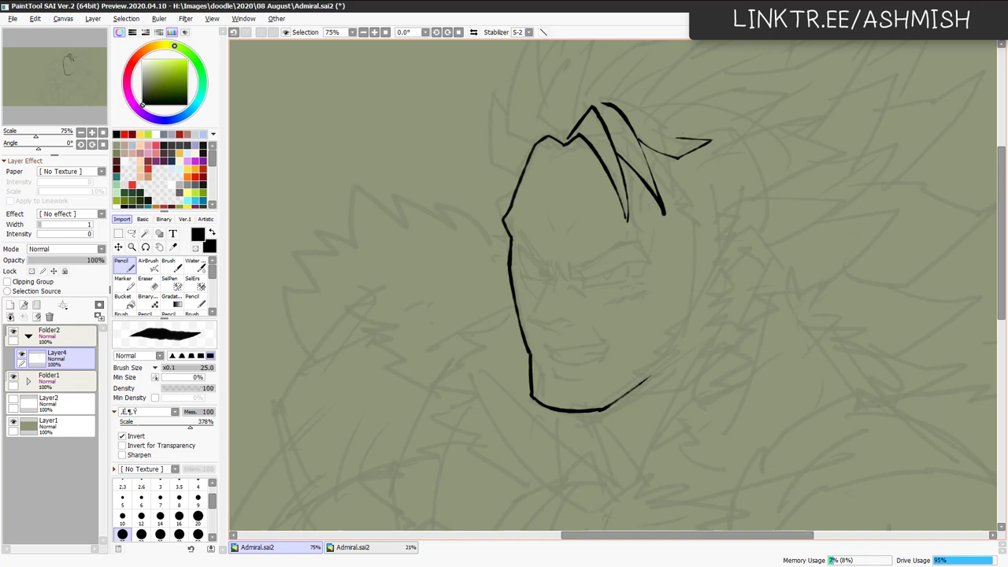
Flip the canvas view horizontally and ink the upper edge of the swept-back lock up to the hairline peak.
{"action": "key", "text": "h"}
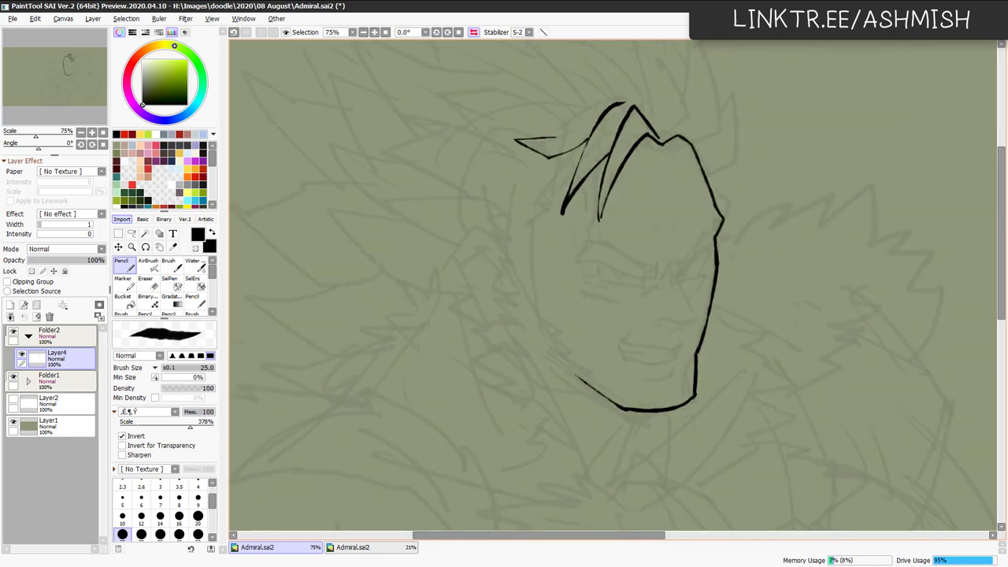
{"action": "left_click_drag", "start_coordinate": [659, 184], "coordinate": [703, 208]}
{"action": "mouse_move", "coordinate": [603, 158]}
{"action": "left_mouse_down"}
{"action": "mouse_move", "coordinate": [643, 117]}
{"action": "mouse_move", "coordinate": [676, 118]}
{"action": "left_mouse_up"}
{"action": "key", "text": "ctrl+z"}
{"action": "key", "text": "ctrl+z"}
{"action": "mouse_move", "coordinate": [601, 159]}
{"action": "left_mouse_down"}
{"action": "mouse_move", "coordinate": [644, 120]}
{"action": "mouse_move", "coordinate": [685, 125]}
{"action": "left_mouse_up"}
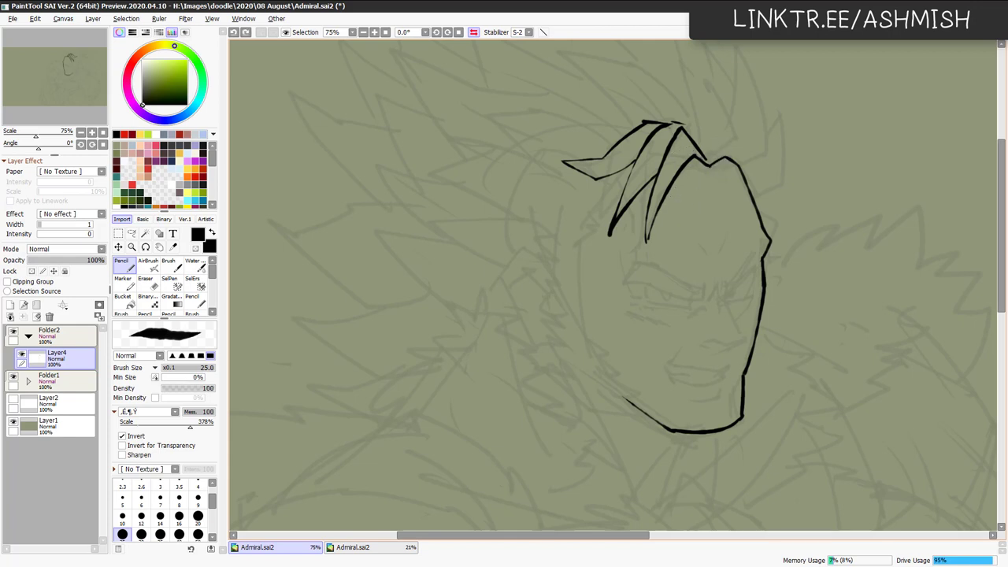
Set the Pencil size to 20 and ink thin strand lines inside the forehead locks.
{"action": "left_click", "coordinate": [198, 515]}
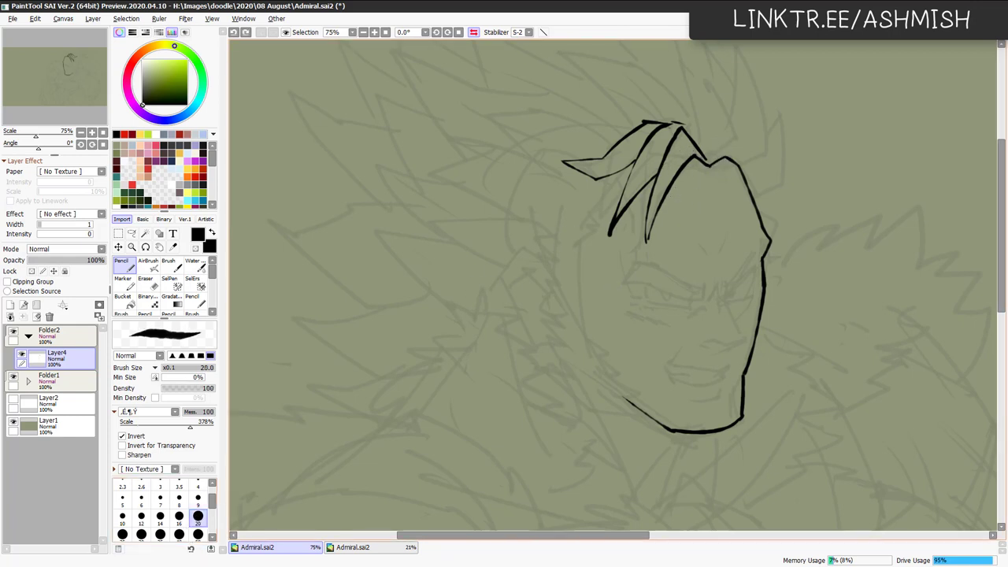
{"action": "mouse_move", "coordinate": [669, 173]}
{"action": "left_mouse_down"}
{"action": "mouse_move", "coordinate": [688, 150]}
{"action": "mouse_move", "coordinate": [708, 163]}
{"action": "mouse_move", "coordinate": [674, 140]}
{"action": "mouse_move", "coordinate": [634, 186]}
{"action": "left_mouse_up"}
{"action": "key", "text": "ctrl+z"}
{"action": "key", "text": "ctrl+z"}
{"action": "key", "text": "ctrl+z"}
{"action": "mouse_move", "coordinate": [675, 133]}
{"action": "left_mouse_down"}
{"action": "mouse_move", "coordinate": [615, 162]}
{"action": "mouse_move", "coordinate": [635, 140]}
{"action": "left_mouse_up"}
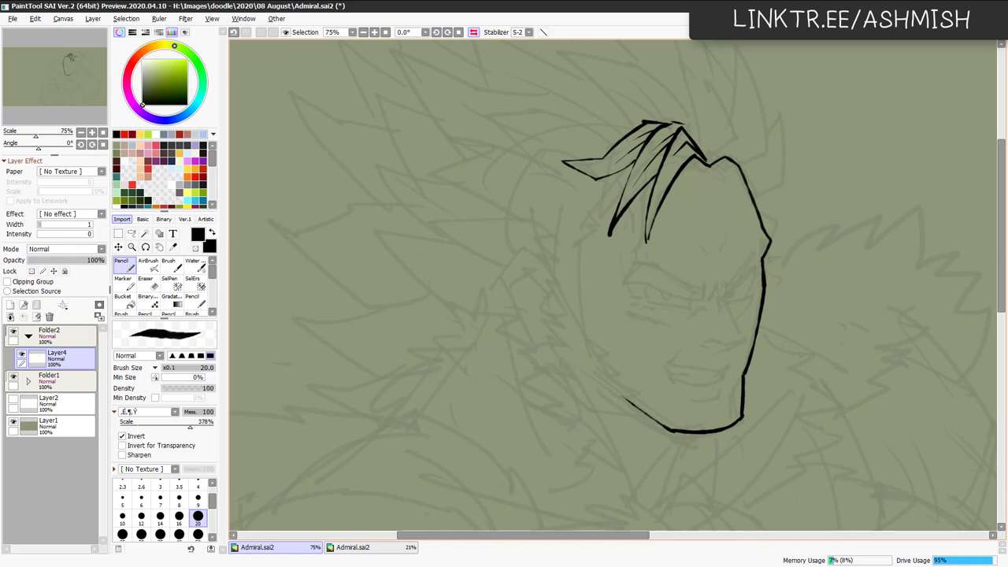
Ink two tall curved hair spikes rising from the hairline peak, with strand lines fanning from their root.
{"action": "mouse_move", "coordinate": [708, 161]}
{"action": "left_mouse_down"}
{"action": "mouse_move", "coordinate": [717, 76]}
{"action": "mouse_move", "coordinate": [748, 165]}
{"action": "mouse_move", "coordinate": [667, 59]}
{"action": "mouse_move", "coordinate": [721, 126]}
{"action": "mouse_move", "coordinate": [677, 66]}
{"action": "mouse_move", "coordinate": [734, 112]}
{"action": "mouse_move", "coordinate": [714, 161]}
{"action": "mouse_move", "coordinate": [702, 90]}
{"action": "left_mouse_up"}
{"action": "key", "text": "ctrl+z"}
{"action": "key", "text": "ctrl+z"}
{"action": "mouse_move", "coordinate": [714, 154]}
{"action": "left_mouse_down"}
{"action": "mouse_move", "coordinate": [720, 134]}
{"action": "mouse_move", "coordinate": [767, 150]}
{"action": "mouse_move", "coordinate": [727, 46]}
{"action": "mouse_move", "coordinate": [731, 102]}
{"action": "left_mouse_up"}
{"action": "scroll", "coordinate": [758, 197], "scroll_direction": "up", "scroll_amount": 3}
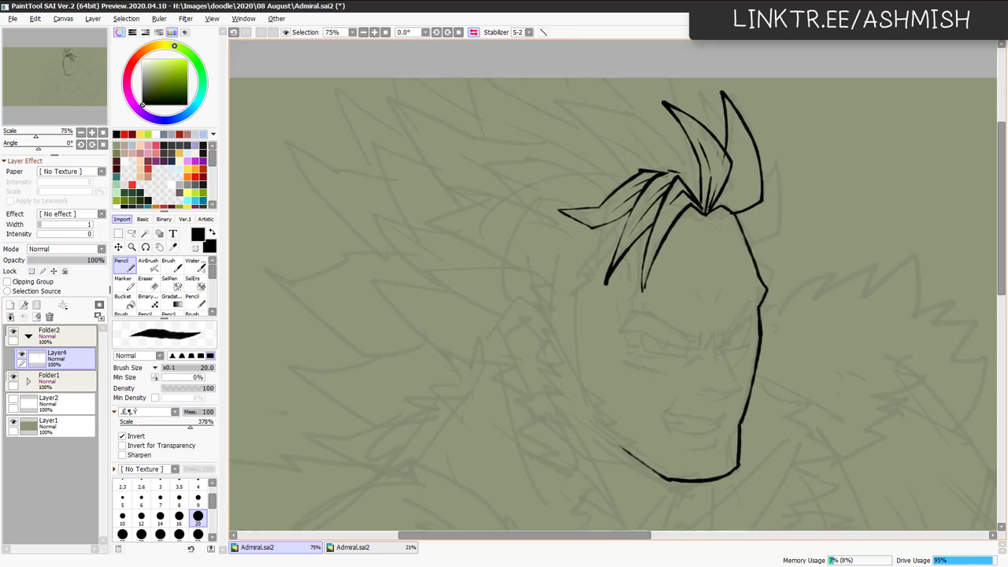
Add strand lines inside the second upright spike and ink a third pointed spike at the far side of the forehead.
{"action": "key", "text": "e"}
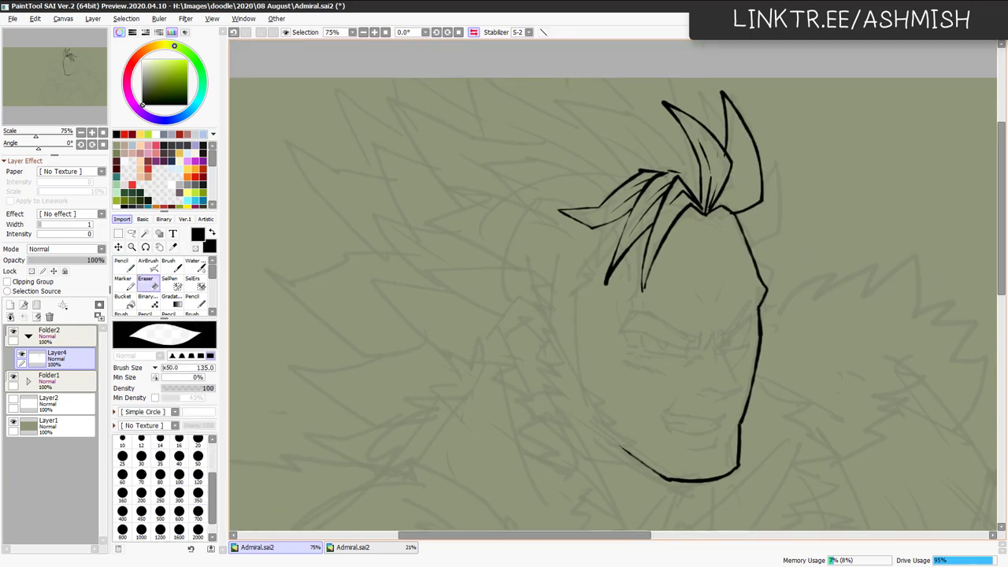
{"action": "key", "text": "n"}
{"action": "mouse_move", "coordinate": [722, 206]}
{"action": "left_mouse_down"}
{"action": "mouse_move", "coordinate": [741, 158]}
{"action": "mouse_move", "coordinate": [734, 126]}
{"action": "mouse_move", "coordinate": [752, 167]}
{"action": "left_mouse_up"}
{"action": "mouse_move", "coordinate": [743, 239]}
{"action": "left_mouse_down"}
{"action": "mouse_move", "coordinate": [777, 232]}
{"action": "mouse_move", "coordinate": [781, 215]}
{"action": "mouse_move", "coordinate": [772, 130]}
{"action": "mouse_move", "coordinate": [760, 157]}
{"action": "left_mouse_up"}
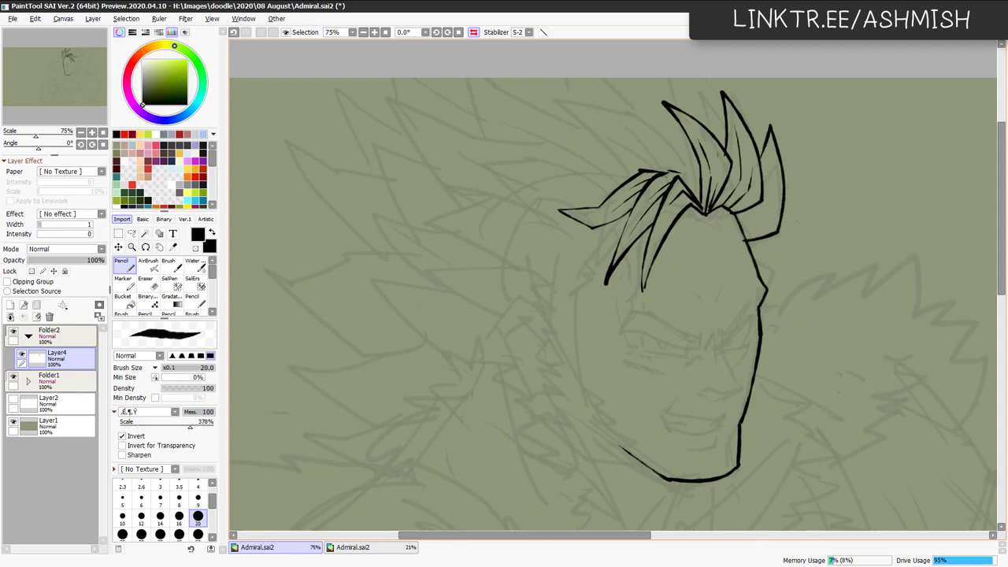
Unflip the view, trim the third spike's overshoot at the hairline with a size 15 Eraser, and ink strand lines inside it.
{"action": "key", "text": "h"}
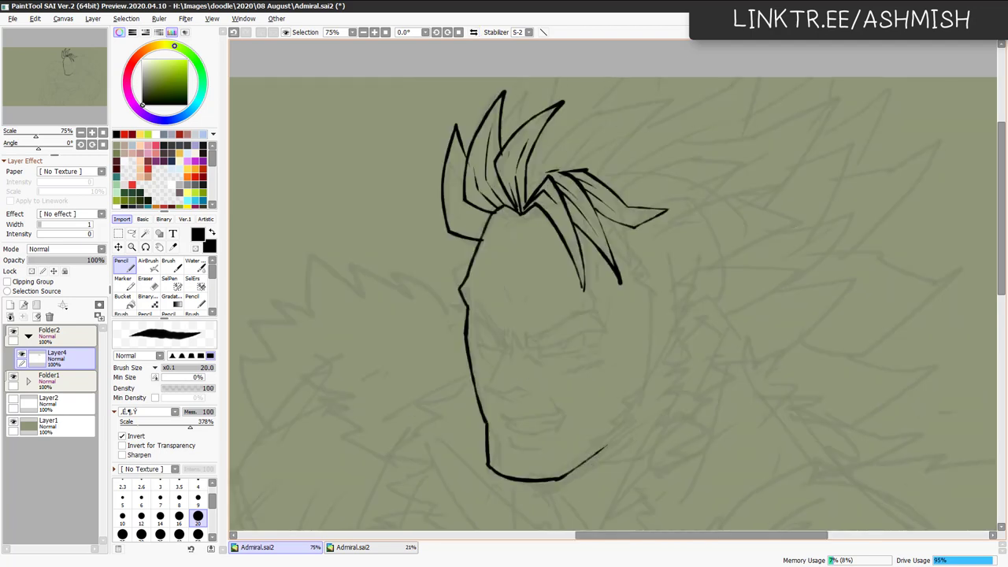
{"action": "key", "text": "e"}
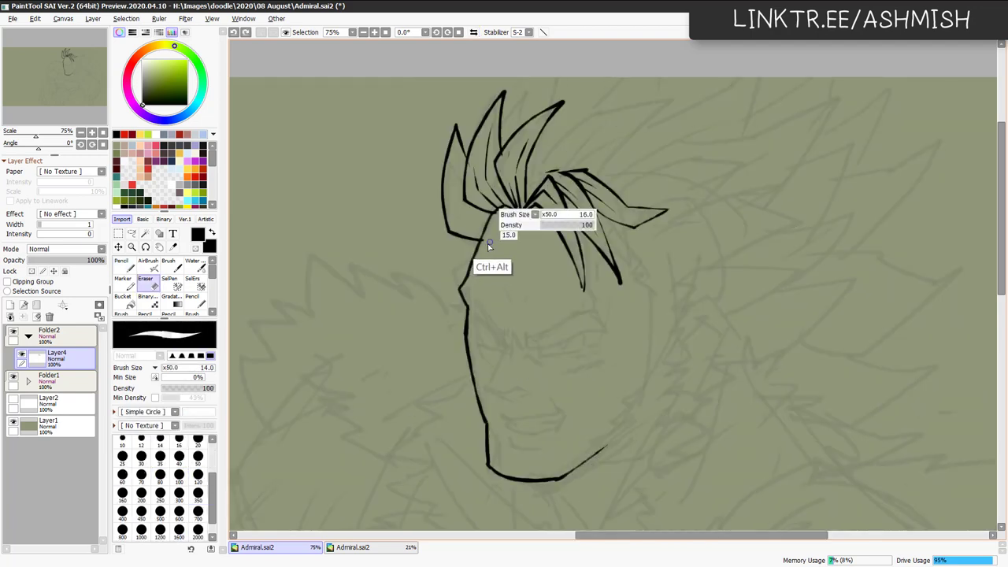
{"action": "key", "text": "n"}
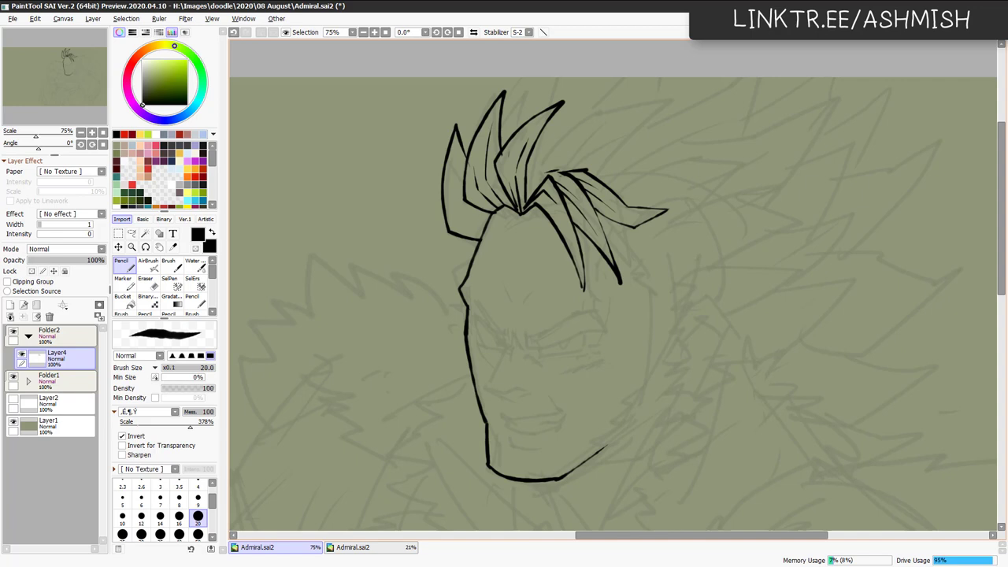
{"action": "left_click_drag", "start_coordinate": [484, 229], "coordinate": [468, 220]}
{"action": "left_click_drag", "start_coordinate": [463, 221], "coordinate": [449, 169]}
{"action": "left_click_drag", "start_coordinate": [473, 221], "coordinate": [487, 215]}
Ink the inner strand and small jagged hairline edge beside the forehead spike at the near temple.
{"action": "mouse_move", "coordinate": [600, 220]}
{"action": "left_mouse_down"}
{"action": "mouse_move", "coordinate": [621, 241]}
{"action": "mouse_move", "coordinate": [629, 274]}
{"action": "left_mouse_up"}
{"action": "key", "text": "ctrl+z"}
{"action": "mouse_move", "coordinate": [597, 216]}
{"action": "left_mouse_down"}
{"action": "mouse_move", "coordinate": [617, 231]}
{"action": "mouse_move", "coordinate": [628, 273]}
{"action": "mouse_move", "coordinate": [694, 240]}
{"action": "mouse_move", "coordinate": [694, 226]}
{"action": "mouse_move", "coordinate": [677, 216]}
{"action": "mouse_move", "coordinate": [686, 237]}
{"action": "left_mouse_up"}
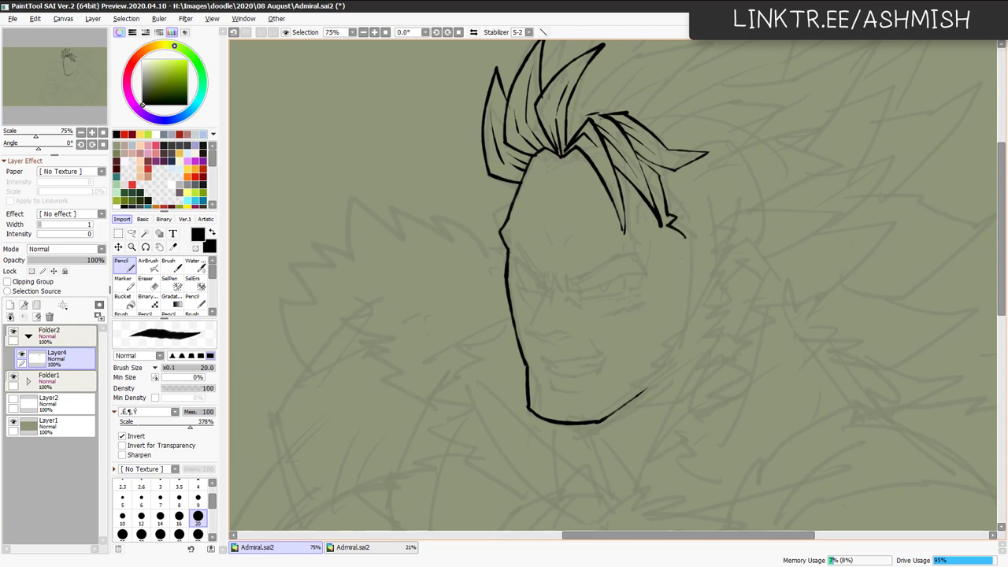
Ink the near side of the face as one curve from the temple down to the cheek.
{"action": "left_click_drag", "start_coordinate": [680, 235], "coordinate": [682, 327]}
{"action": "key", "text": "ctrl+z"}
{"action": "left_click_drag", "start_coordinate": [687, 281], "coordinate": [683, 337]}
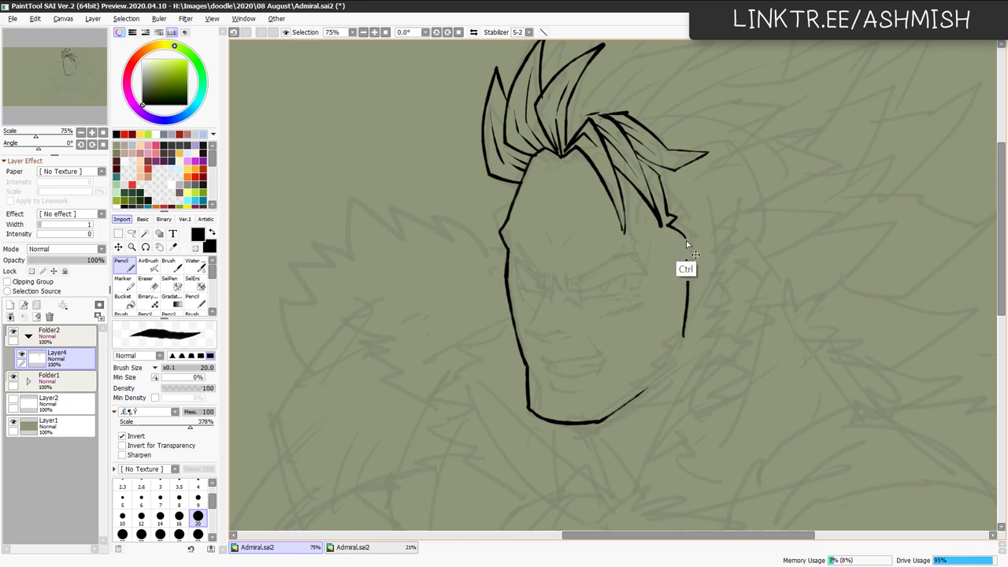
{"action": "key", "text": "ctrl+z"}
{"action": "mouse_move", "coordinate": [684, 237]}
{"action": "left_mouse_down"}
{"action": "mouse_move", "coordinate": [693, 342]}
{"action": "mouse_move", "coordinate": [680, 322]}
{"action": "mouse_move", "coordinate": [663, 344]}
{"action": "left_mouse_up"}
{"action": "key", "text": "ctrl+z"}
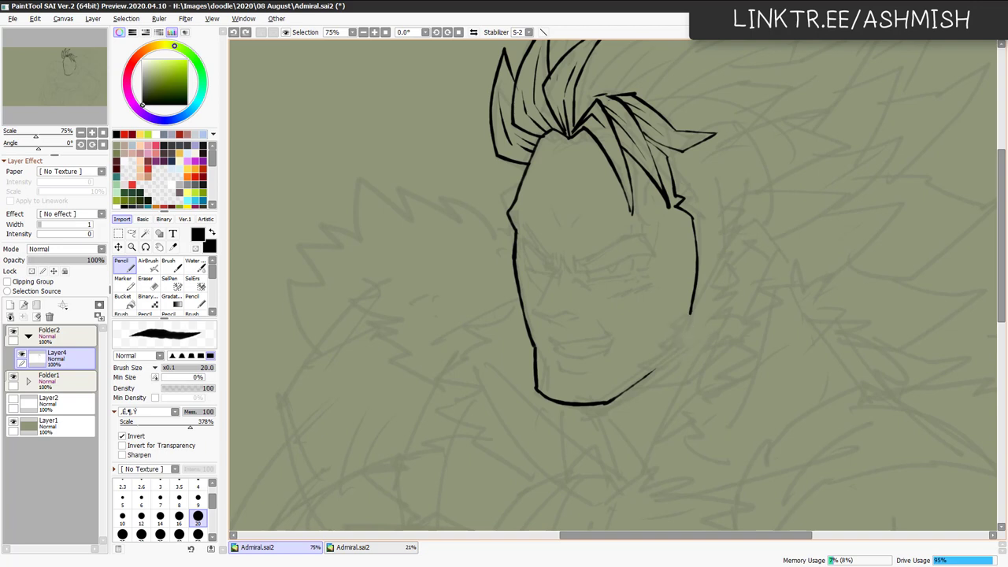
Ink the jagged sideburn edge down to the jaw and the jawline running back toward the ear.
{"action": "mouse_move", "coordinate": [689, 312]}
{"action": "left_mouse_down"}
{"action": "mouse_move", "coordinate": [661, 346]}
{"action": "mouse_move", "coordinate": [671, 356]}
{"action": "mouse_move", "coordinate": [645, 366]}
{"action": "left_mouse_up"}
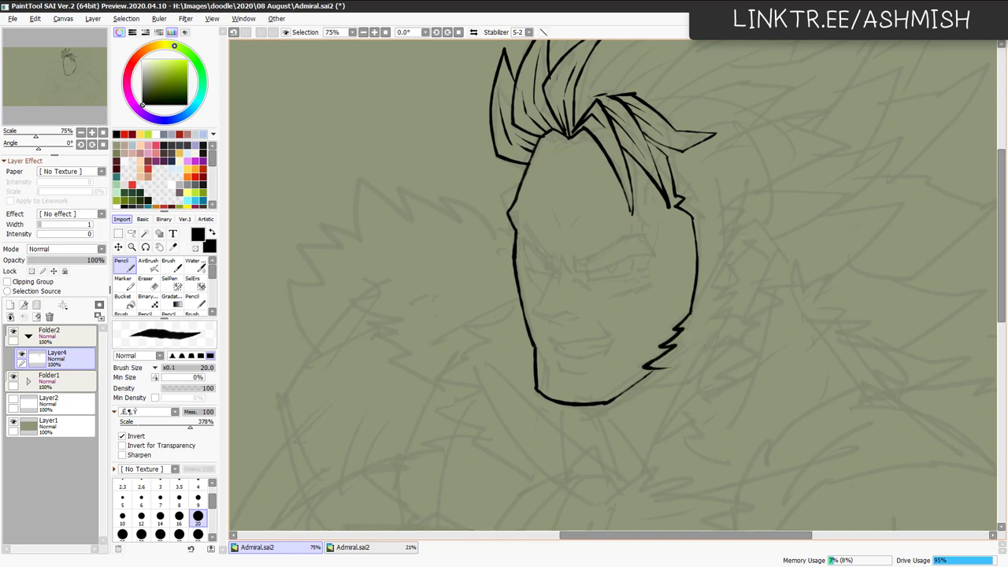
{"action": "left_click_drag", "start_coordinate": [667, 369], "coordinate": [713, 342]}
{"action": "scroll", "coordinate": [866, 315], "scroll_direction": "down", "scroll_amount": 3}
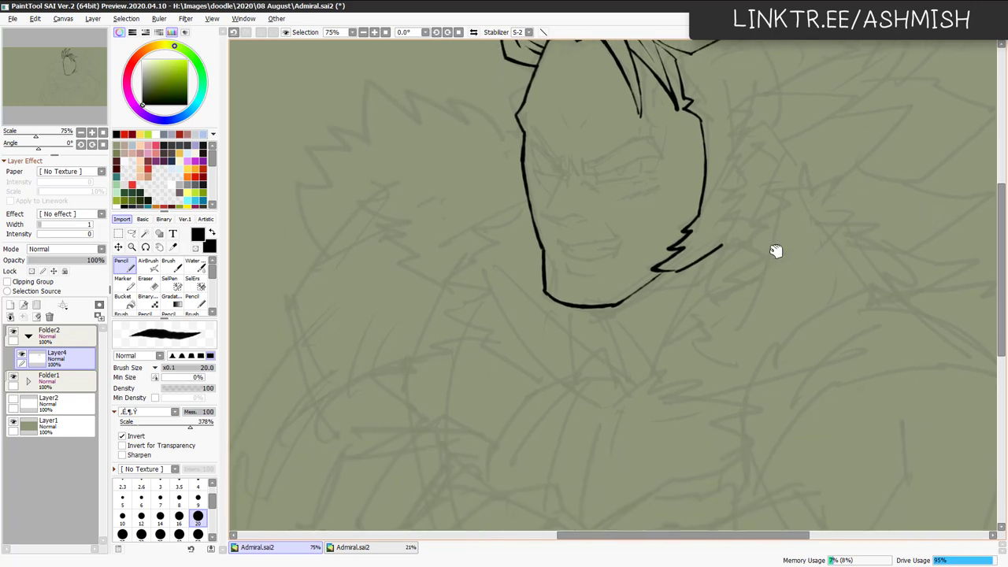
{"action": "left_click_drag", "start_coordinate": [655, 357], "coordinate": [662, 340]}
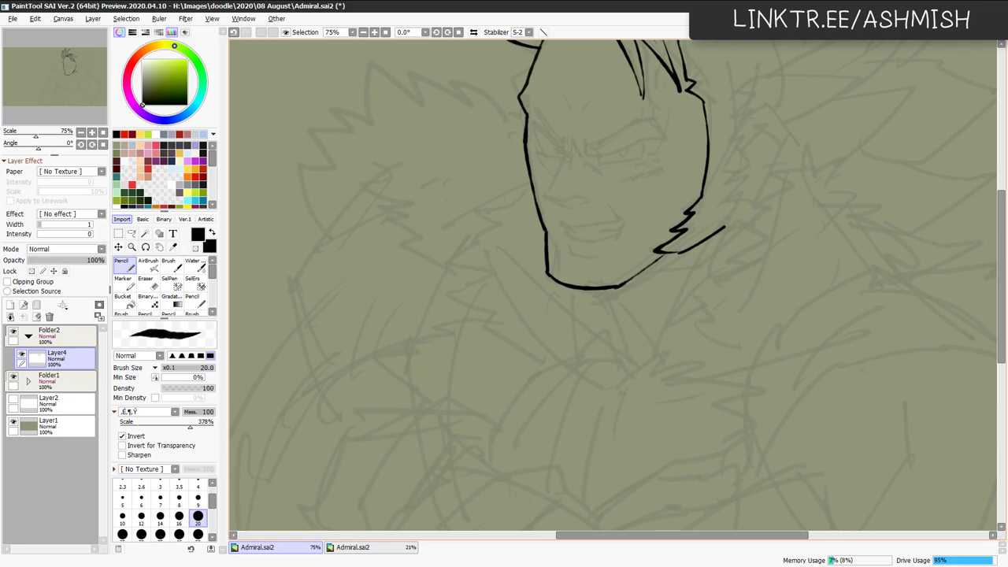
Ink the outline of the cravat knot below the chin, with short fold marks along its upper edge.
{"action": "mouse_move", "coordinate": [579, 361]}
{"action": "left_mouse_down"}
{"action": "mouse_move", "coordinate": [573, 337]}
{"action": "mouse_move", "coordinate": [612, 319]}
{"action": "left_mouse_up"}
{"action": "key", "text": "ctrl+z"}
{"action": "mouse_move", "coordinate": [577, 366]}
{"action": "left_mouse_down"}
{"action": "mouse_move", "coordinate": [569, 336]}
{"action": "mouse_move", "coordinate": [588, 316]}
{"action": "mouse_move", "coordinate": [640, 306]}
{"action": "mouse_move", "coordinate": [657, 338]}
{"action": "mouse_move", "coordinate": [689, 308]}
{"action": "mouse_move", "coordinate": [724, 264]}
{"action": "left_mouse_up"}
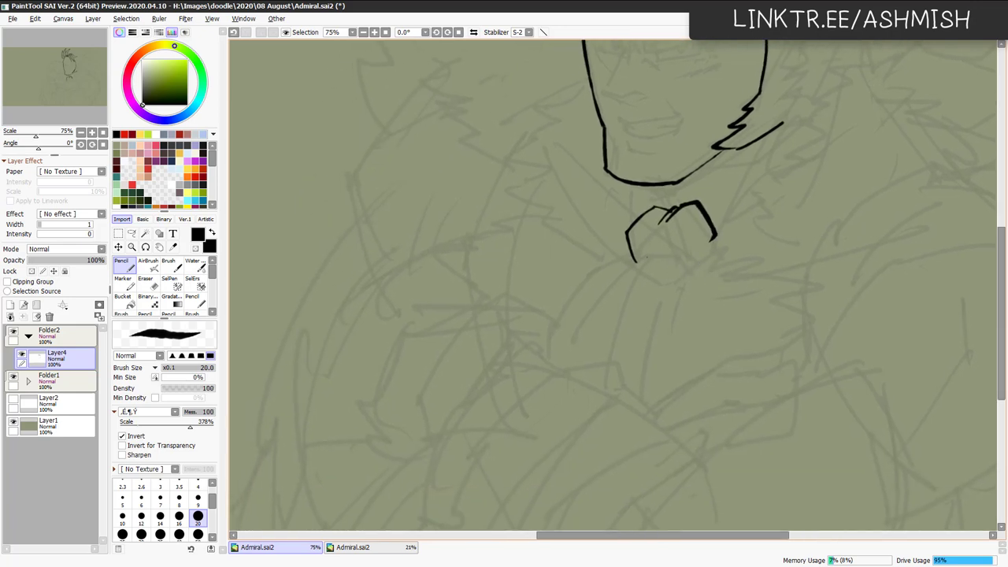
Ink the cravat cloth fanning down from the underside of the knot, including its edges and inner folds.
{"action": "mouse_move", "coordinate": [647, 256]}
{"action": "left_mouse_down"}
{"action": "mouse_move", "coordinate": [572, 295]}
{"action": "mouse_move", "coordinate": [546, 330]}
{"action": "mouse_move", "coordinate": [583, 318]}
{"action": "mouse_move", "coordinate": [638, 258]}
{"action": "left_mouse_up"}
{"action": "key", "text": "e"}
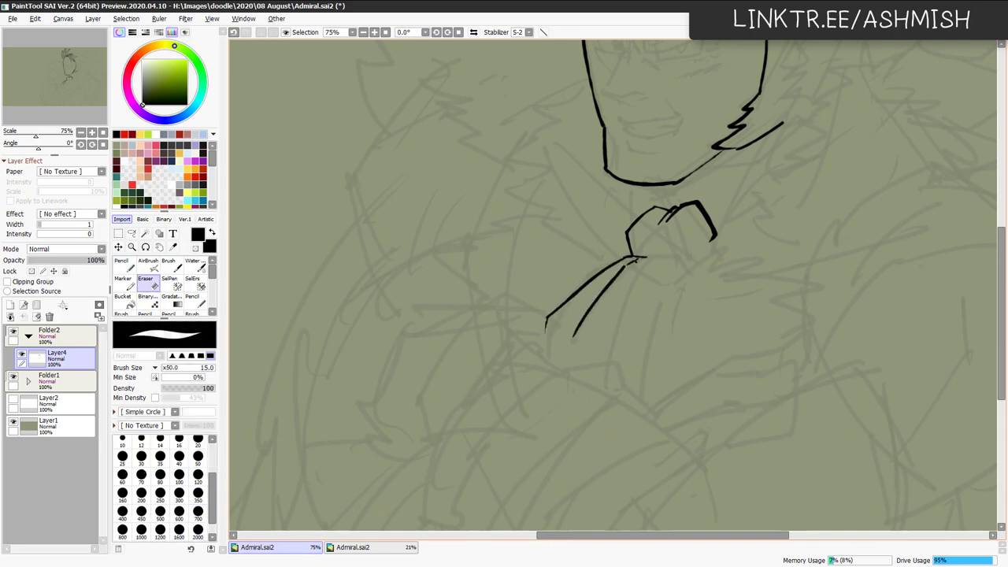
{"action": "key", "text": "n"}
{"action": "mouse_move", "coordinate": [647, 257]}
{"action": "left_mouse_down"}
{"action": "mouse_move", "coordinate": [604, 346]}
{"action": "mouse_move", "coordinate": [666, 255]}
{"action": "mouse_move", "coordinate": [675, 272]}
{"action": "mouse_move", "coordinate": [636, 394]}
{"action": "left_mouse_up"}
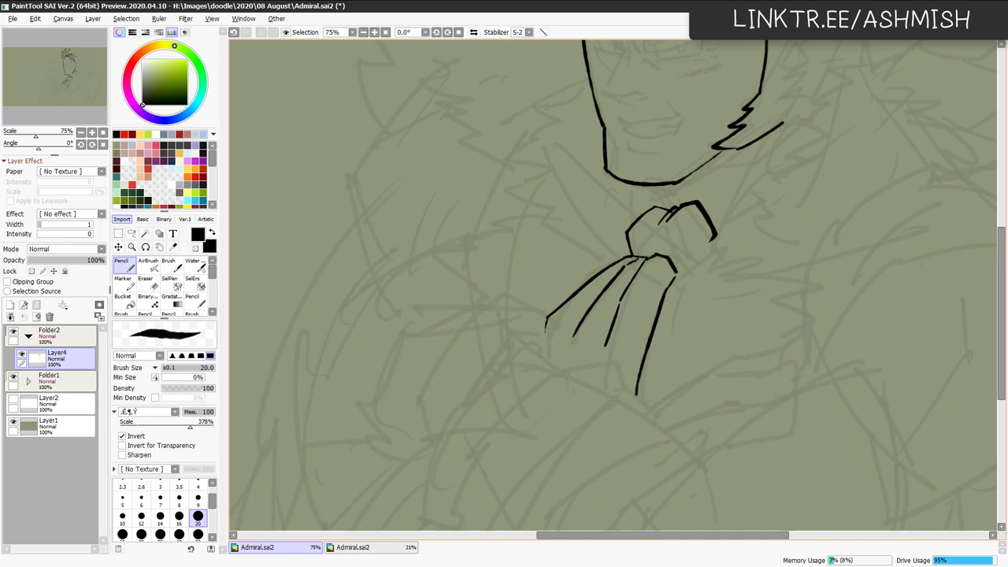
{"action": "left_click_drag", "start_coordinate": [736, 285], "coordinate": [704, 291]}
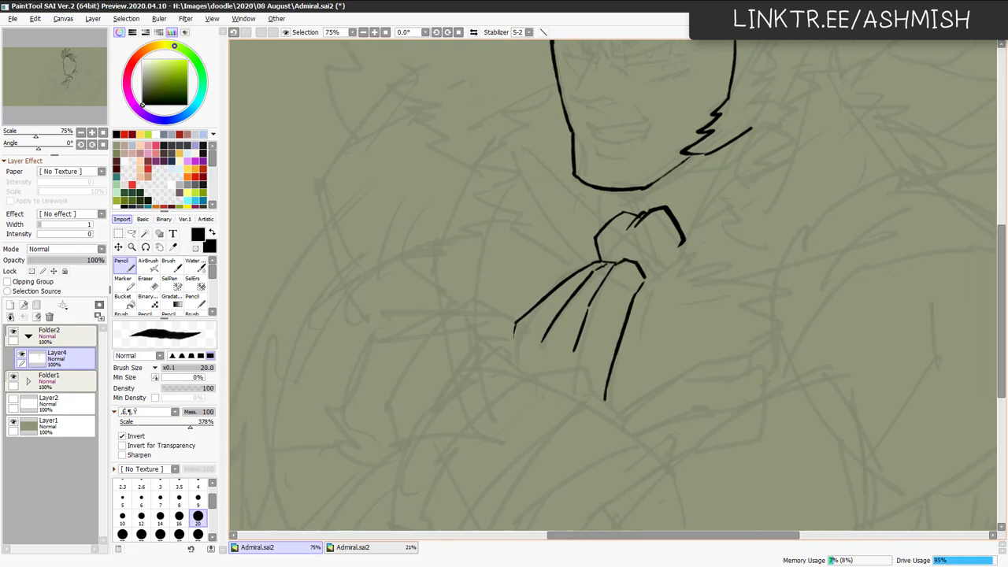
Close the near side of the cravat knot and ink the jagged upper fur edge running from it across the chest.
{"action": "mouse_move", "coordinate": [656, 255]}
{"action": "left_mouse_down"}
{"action": "mouse_move", "coordinate": [645, 279]}
{"action": "mouse_move", "coordinate": [701, 232]}
{"action": "mouse_move", "coordinate": [693, 248]}
{"action": "left_mouse_up"}
{"action": "key", "text": "ctrl+z"}
{"action": "mouse_move", "coordinate": [644, 275]}
{"action": "left_mouse_down"}
{"action": "mouse_move", "coordinate": [697, 236]}
{"action": "mouse_move", "coordinate": [724, 238]}
{"action": "left_mouse_up"}
{"action": "scroll", "coordinate": [774, 251], "scroll_direction": "down", "scroll_amount": 1}
{"action": "mouse_move", "coordinate": [706, 291]}
{"action": "left_mouse_down"}
{"action": "mouse_move", "coordinate": [684, 296]}
{"action": "mouse_move", "coordinate": [691, 268]}
{"action": "mouse_move", "coordinate": [705, 288]}
{"action": "left_mouse_up"}
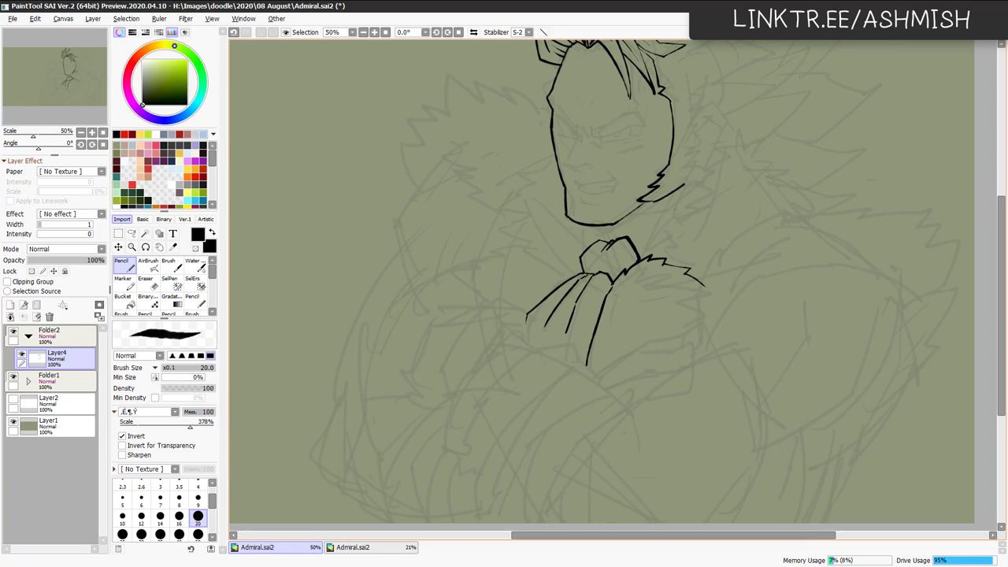
Ink the fur collar up behind the jaw and over the shoulder, and the jagged fur edge and small tufts on the chest.
{"action": "mouse_move", "coordinate": [645, 255]}
{"action": "left_mouse_down"}
{"action": "mouse_move", "coordinate": [701, 160]}
{"action": "mouse_move", "coordinate": [728, 143]}
{"action": "mouse_move", "coordinate": [774, 157]}
{"action": "mouse_move", "coordinate": [792, 184]}
{"action": "mouse_move", "coordinate": [782, 189]}
{"action": "left_mouse_up"}
{"action": "key", "text": "ctrl+z"}
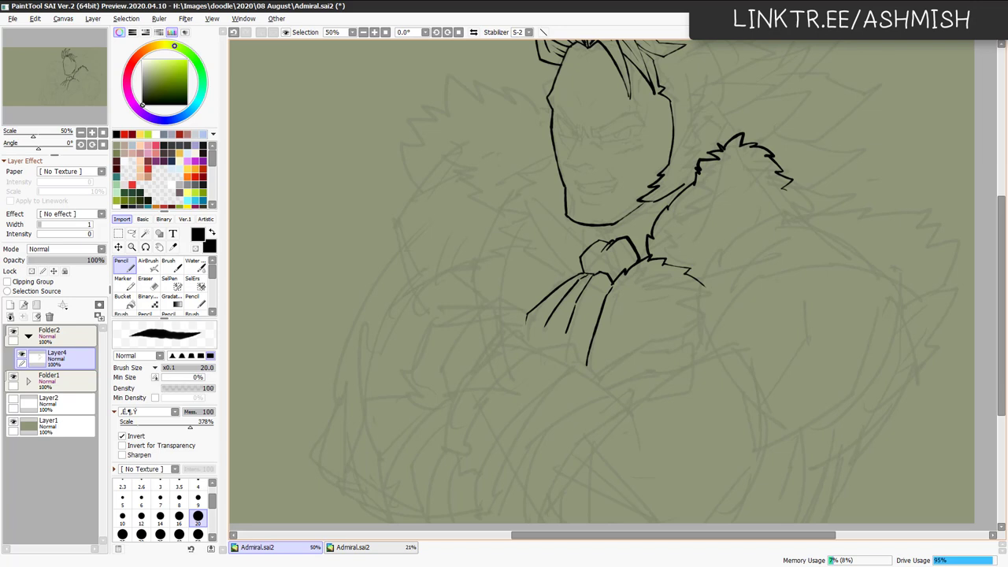
{"action": "mouse_move", "coordinate": [702, 283]}
{"action": "left_mouse_down"}
{"action": "mouse_move", "coordinate": [712, 304]}
{"action": "mouse_move", "coordinate": [704, 320]}
{"action": "left_mouse_up"}
{"action": "key", "text": "e"}
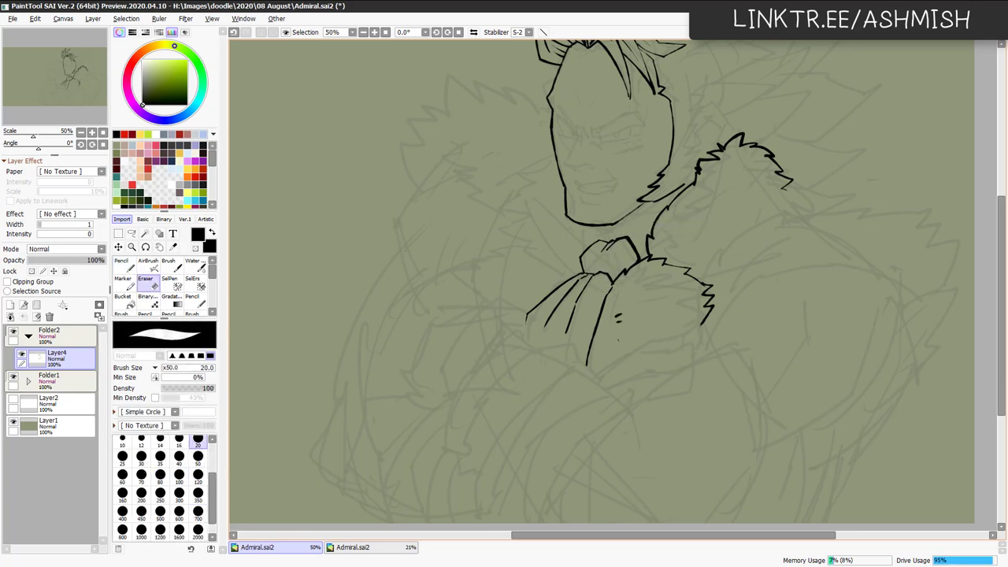
{"action": "key", "text": "n"}
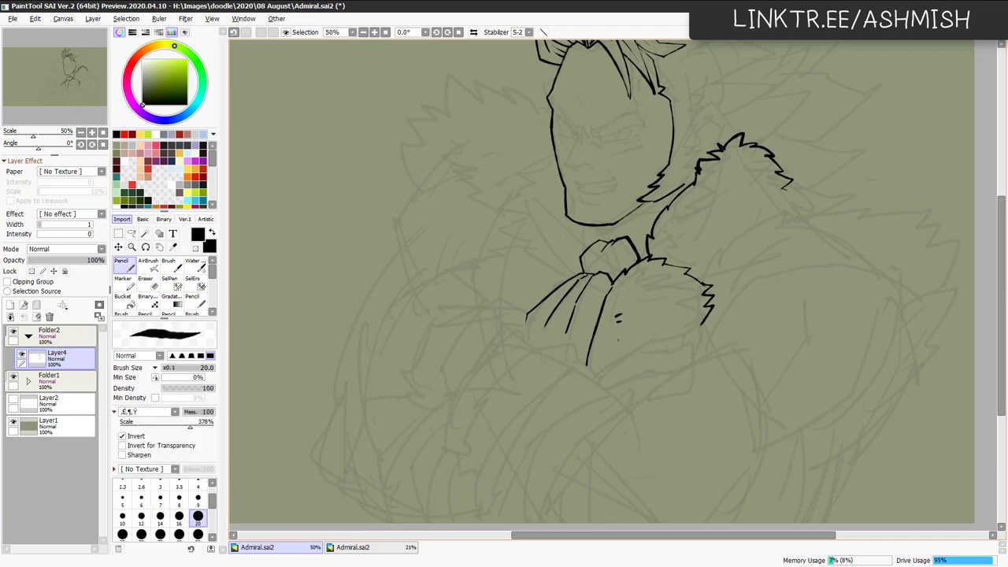
Ink the neck and shirt collar lines between the chin, jaw and cravat knot.
{"action": "left_click_drag", "start_coordinate": [625, 237], "coordinate": [671, 202]}
{"action": "left_click_drag", "start_coordinate": [603, 229], "coordinate": [612, 241]}
{"action": "key", "text": "ctrl+z"}
{"action": "mouse_move", "coordinate": [650, 204]}
{"action": "left_mouse_down"}
{"action": "mouse_move", "coordinate": [638, 219]}
{"action": "mouse_move", "coordinate": [649, 211]}
{"action": "left_mouse_up"}
Ink the front edge of the ear down to the jaw and the hairline running from the temple above the ear.
{"action": "mouse_move", "coordinate": [700, 184]}
{"action": "left_mouse_down"}
{"action": "mouse_move", "coordinate": [700, 214]}
{"action": "mouse_move", "coordinate": [686, 186]}
{"action": "mouse_move", "coordinate": [696, 194]}
{"action": "mouse_move", "coordinate": [696, 141]}
{"action": "left_mouse_up"}
{"action": "key", "text": "ctrl+z"}
{"action": "key", "text": "ctrl+z"}
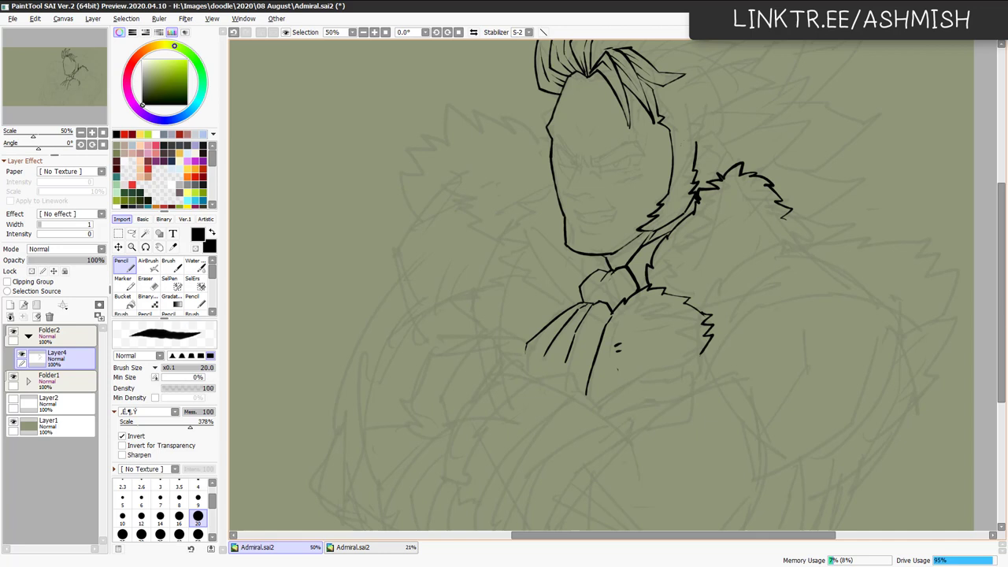
{"action": "mouse_move", "coordinate": [675, 134]}
{"action": "left_mouse_down"}
{"action": "mouse_move", "coordinate": [702, 129]}
{"action": "mouse_move", "coordinate": [709, 115]}
{"action": "left_mouse_up"}
{"action": "scroll", "coordinate": [697, 198], "scroll_direction": "up", "scroll_amount": 1}
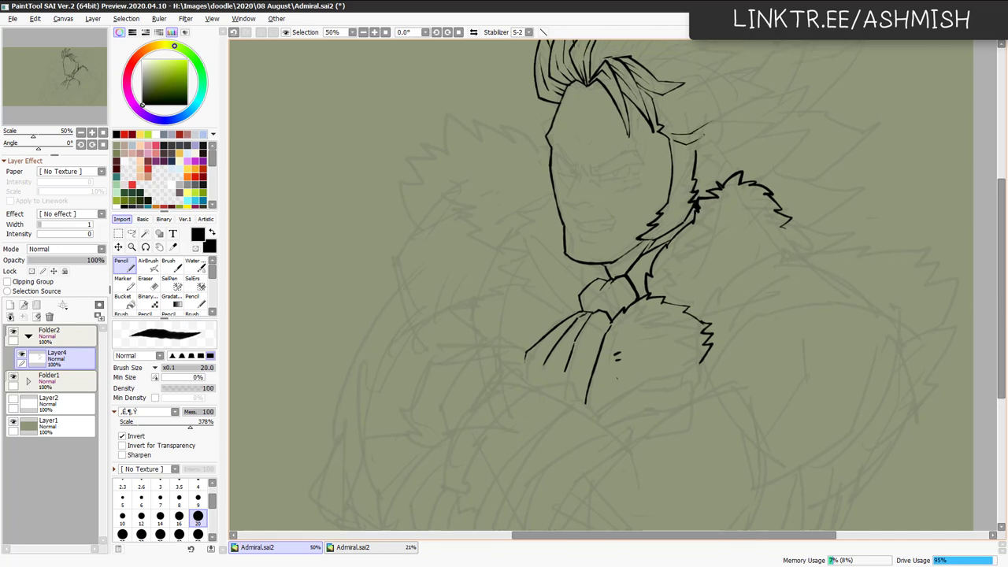
Ink the outer contour of the ear from its top around the back down to the fur collar.
{"action": "mouse_move", "coordinate": [693, 155]}
{"action": "left_mouse_down"}
{"action": "mouse_move", "coordinate": [707, 136]}
{"action": "mouse_move", "coordinate": [728, 151]}
{"action": "mouse_move", "coordinate": [709, 140]}
{"action": "left_mouse_up"}
{"action": "key", "text": "ctrl+z"}
{"action": "left_click_drag", "start_coordinate": [723, 152], "coordinate": [720, 187]}
{"action": "key", "text": "ctrl+z"}
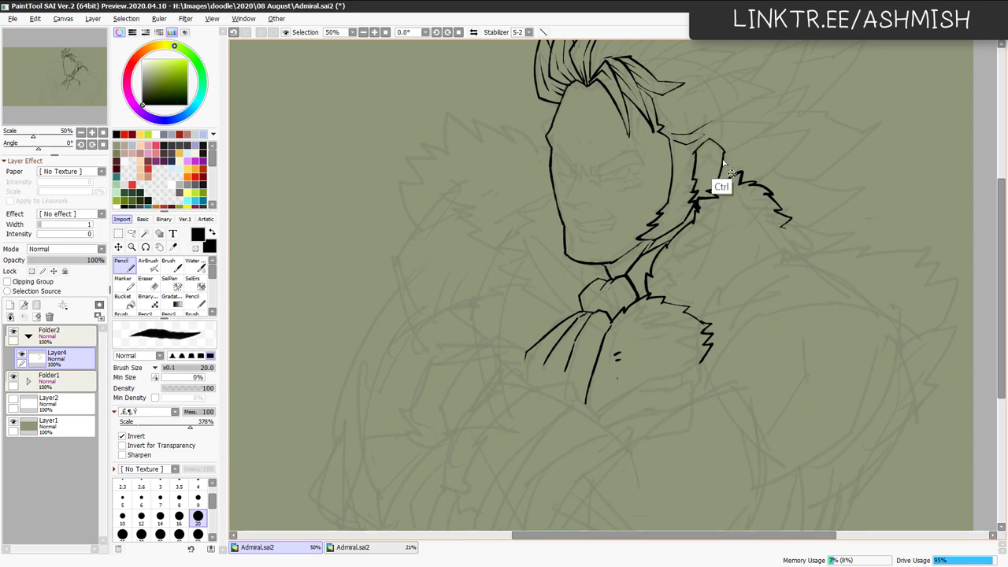
{"action": "key", "text": "ctrl+z"}
{"action": "mouse_move", "coordinate": [725, 152]}
{"action": "left_mouse_down"}
{"action": "mouse_move", "coordinate": [715, 187]}
{"action": "mouse_move", "coordinate": [696, 204]}
{"action": "left_mouse_up"}
{"action": "key", "text": "ctrl+z"}
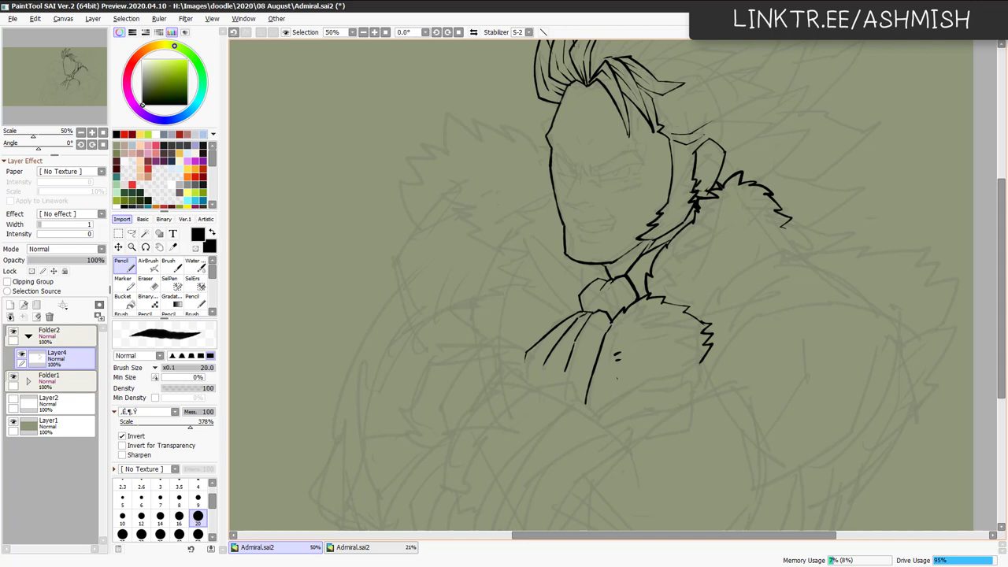
Ink the inner folds of the ear and touch up the lines around the jaw and neck.
{"action": "left_click_drag", "start_coordinate": [696, 168], "coordinate": [701, 181]}
{"action": "key", "text": "ctrl+z"}
{"action": "key", "text": "ctrl+z"}
{"action": "mouse_move", "coordinate": [696, 167]}
{"action": "left_mouse_down"}
{"action": "mouse_move", "coordinate": [702, 182]}
{"action": "mouse_move", "coordinate": [708, 147]}
{"action": "mouse_move", "coordinate": [712, 177]}
{"action": "mouse_move", "coordinate": [703, 160]}
{"action": "left_mouse_up"}
{"action": "mouse_move", "coordinate": [697, 248]}
{"action": "left_mouse_down"}
{"action": "mouse_move", "coordinate": [726, 240]}
{"action": "mouse_move", "coordinate": [670, 286]}
{"action": "left_mouse_up"}
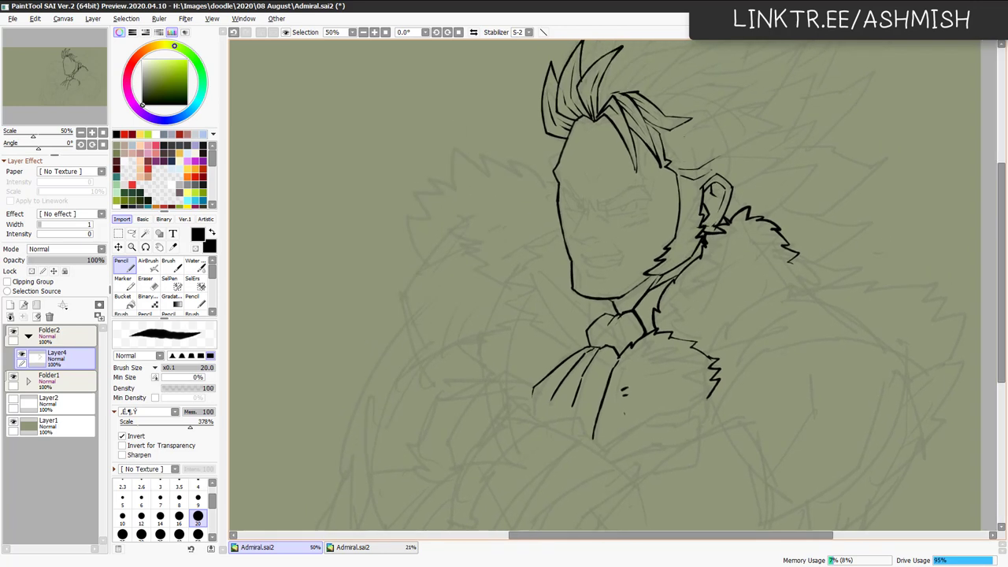
Ink two large pointed hair spikes sweeping back above the ear, with short strand lines near the temple, and refine the upper spike.
{"action": "mouse_move", "coordinate": [676, 140]}
{"action": "left_mouse_down"}
{"action": "mouse_move", "coordinate": [711, 127]}
{"action": "mouse_move", "coordinate": [743, 133]}
{"action": "mouse_move", "coordinate": [715, 158]}
{"action": "mouse_move", "coordinate": [696, 148]}
{"action": "left_mouse_up"}
{"action": "mouse_move", "coordinate": [659, 113]}
{"action": "left_mouse_down"}
{"action": "mouse_move", "coordinate": [691, 89]}
{"action": "mouse_move", "coordinate": [726, 107]}
{"action": "mouse_move", "coordinate": [710, 125]}
{"action": "left_mouse_up"}
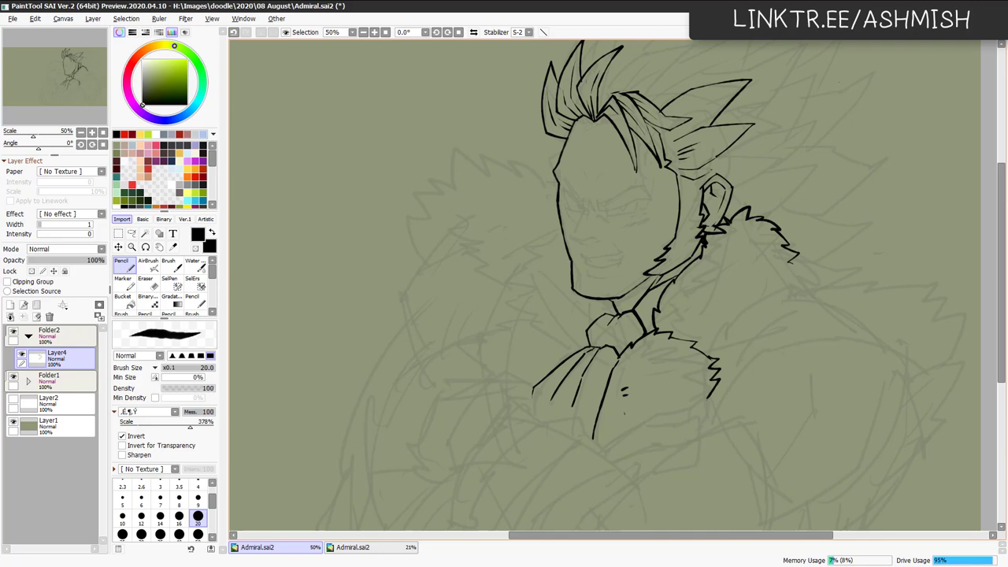
{"action": "key", "text": "ctrl+z"}
{"action": "key", "text": "ctrl+z"}
{"action": "key", "text": "ctrl+z"}
{"action": "mouse_move", "coordinate": [660, 113]}
{"action": "left_mouse_down"}
{"action": "mouse_move", "coordinate": [689, 90]}
{"action": "mouse_move", "coordinate": [754, 80]}
{"action": "mouse_move", "coordinate": [709, 125]}
{"action": "mouse_move", "coordinate": [697, 102]}
{"action": "mouse_move", "coordinate": [686, 161]}
{"action": "mouse_move", "coordinate": [677, 99]}
{"action": "mouse_move", "coordinate": [747, 79]}
{"action": "left_mouse_up"}
{"action": "key", "text": "ctrl+z"}
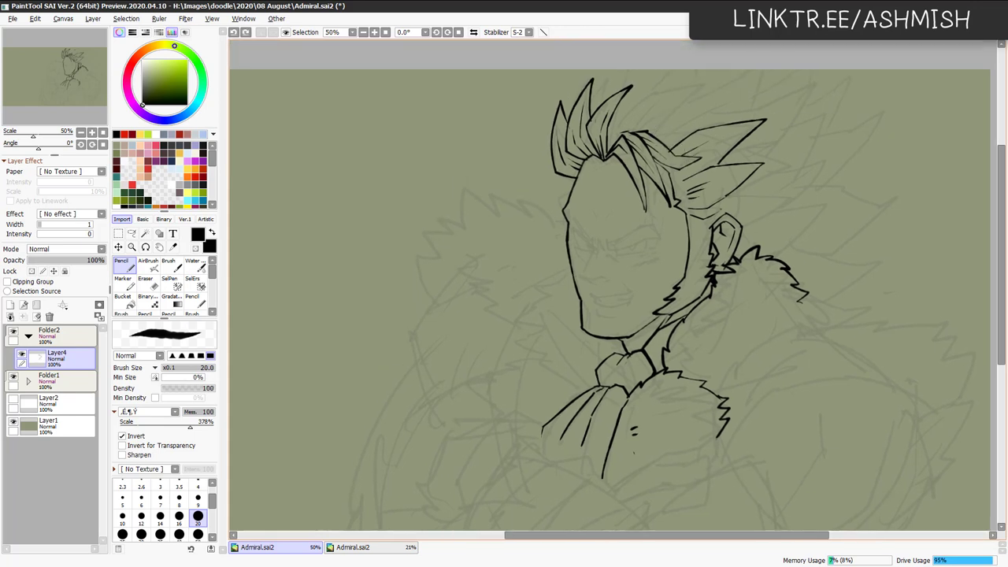
Ink two more long swept-back spikes across the crown, with strand lines inside them.
{"action": "mouse_move", "coordinate": [651, 134]}
{"action": "left_mouse_down"}
{"action": "mouse_move", "coordinate": [679, 105]}
{"action": "mouse_move", "coordinate": [738, 90]}
{"action": "mouse_move", "coordinate": [708, 126]}
{"action": "mouse_move", "coordinate": [672, 130]}
{"action": "mouse_move", "coordinate": [694, 116]}
{"action": "mouse_move", "coordinate": [682, 117]}
{"action": "mouse_move", "coordinate": [699, 108]}
{"action": "mouse_move", "coordinate": [670, 145]}
{"action": "mouse_move", "coordinate": [629, 105]}
{"action": "mouse_move", "coordinate": [700, 75]}
{"action": "mouse_move", "coordinate": [683, 101]}
{"action": "left_mouse_up"}
{"action": "key", "text": "ctrl+z"}
{"action": "key", "text": "ctrl+z"}
{"action": "key", "text": "ctrl+z"}
{"action": "key", "text": "e"}
{"action": "key", "text": "n"}
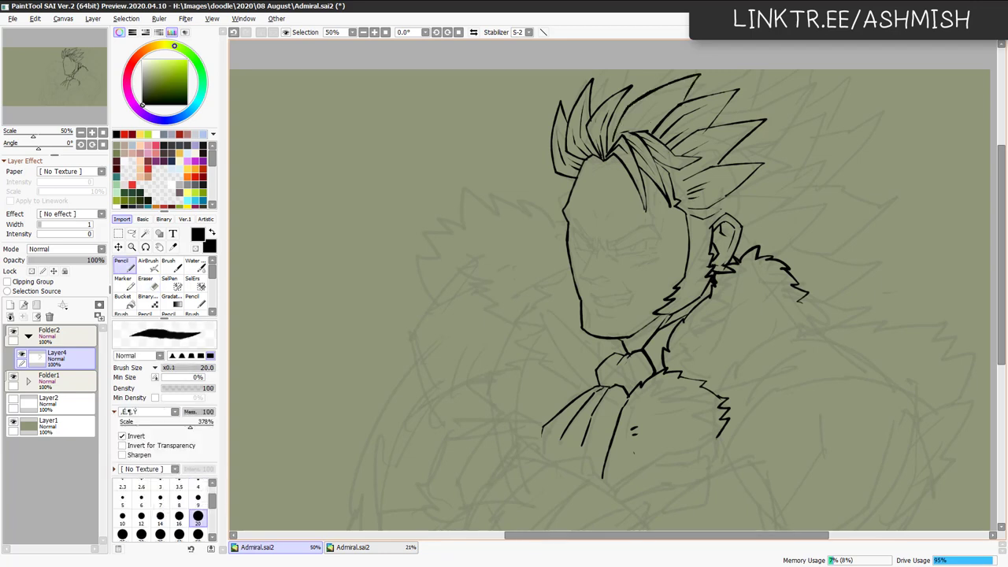
Ink additional upright spikes and strand lines at the front of the crown, running up to the canvas's upper edge.
{"action": "mouse_move", "coordinate": [629, 131]}
{"action": "left_mouse_down"}
{"action": "mouse_move", "coordinate": [666, 90]}
{"action": "mouse_move", "coordinate": [665, 108]}
{"action": "left_mouse_up"}
{"action": "mouse_move", "coordinate": [597, 107]}
{"action": "left_mouse_down"}
{"action": "mouse_move", "coordinate": [635, 70]}
{"action": "mouse_move", "coordinate": [657, 69]}
{"action": "left_mouse_up"}
{"action": "key", "text": "ctrl+z"}
{"action": "key", "text": "ctrl+z"}
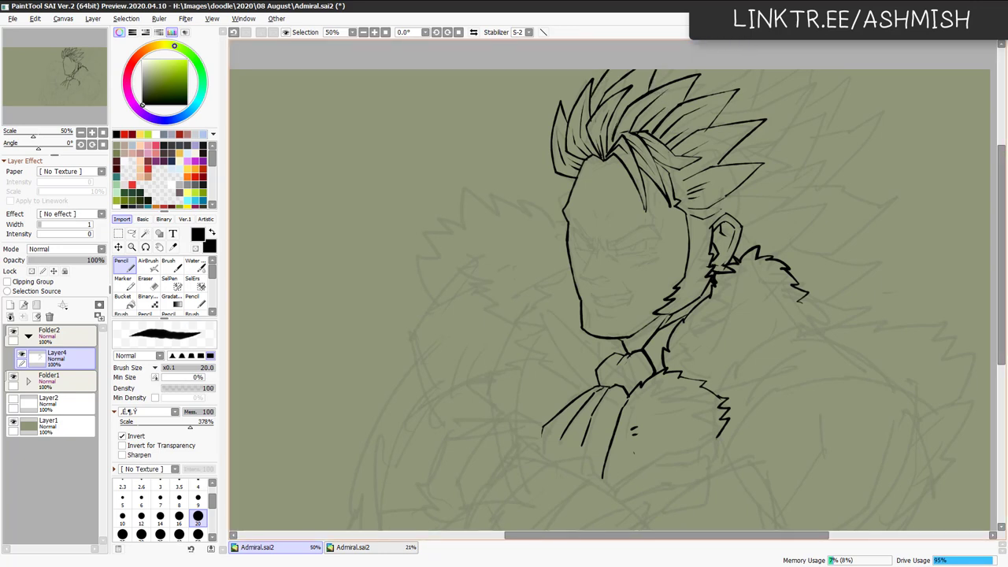
{"action": "left_click_drag", "start_coordinate": [596, 109], "coordinate": [611, 79]}
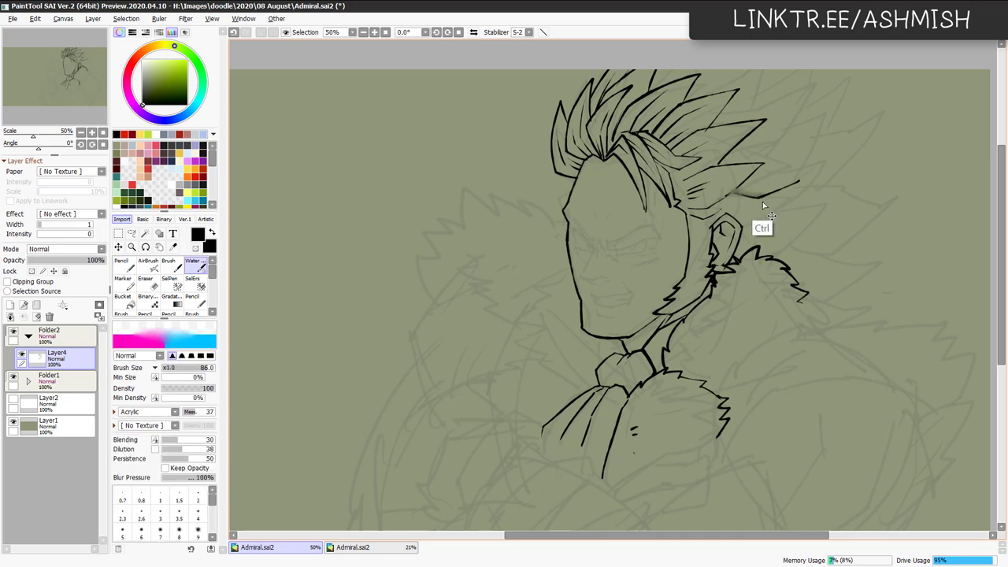
Discard the stray stroke and ink a long pointed hair spike sweeping back just above the ear, with a strand line inside.
{"action": "key", "text": "ctrl+z"}
{"action": "key", "text": "n"}
{"action": "mouse_move", "coordinate": [732, 191]}
{"action": "left_mouse_down"}
{"action": "mouse_move", "coordinate": [796, 189]}
{"action": "mouse_move", "coordinate": [758, 221]}
{"action": "left_mouse_up"}
{"action": "key", "text": "e"}
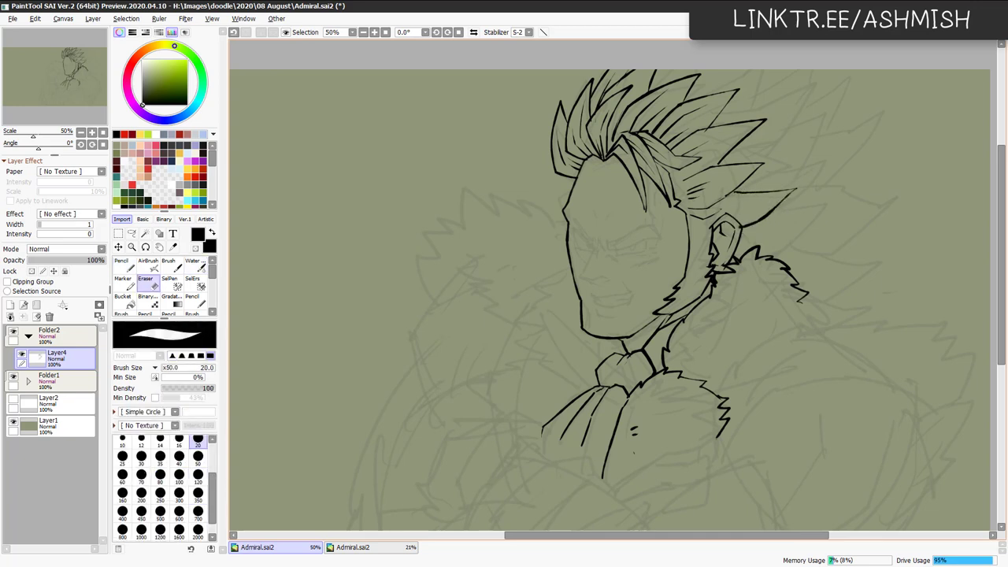
{"action": "key", "text": "n"}
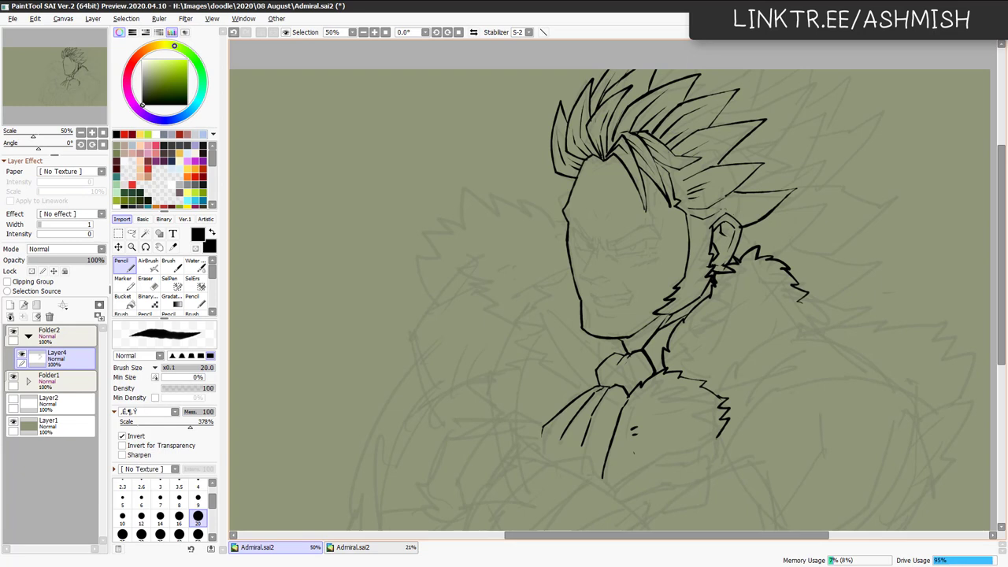
{"action": "left_click_drag", "start_coordinate": [737, 210], "coordinate": [760, 202]}
Add short texture strokes to the sideburn and to the fur collar beside the neck.
{"action": "left_click_drag", "start_coordinate": [705, 271], "coordinate": [691, 285]}
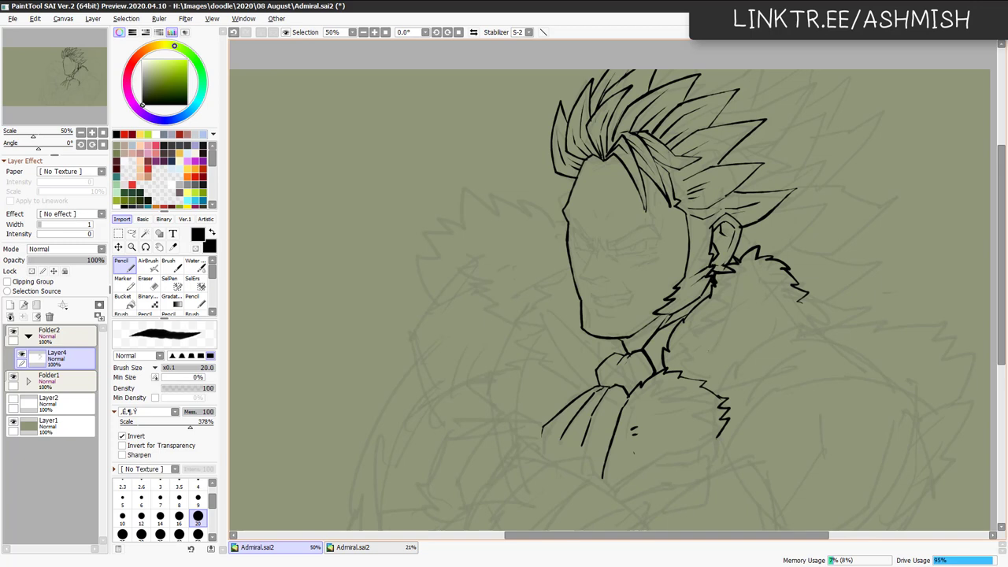
{"action": "left_click_drag", "start_coordinate": [715, 331], "coordinate": [706, 347]}
{"action": "left_click_drag", "start_coordinate": [710, 346], "coordinate": [702, 360]}
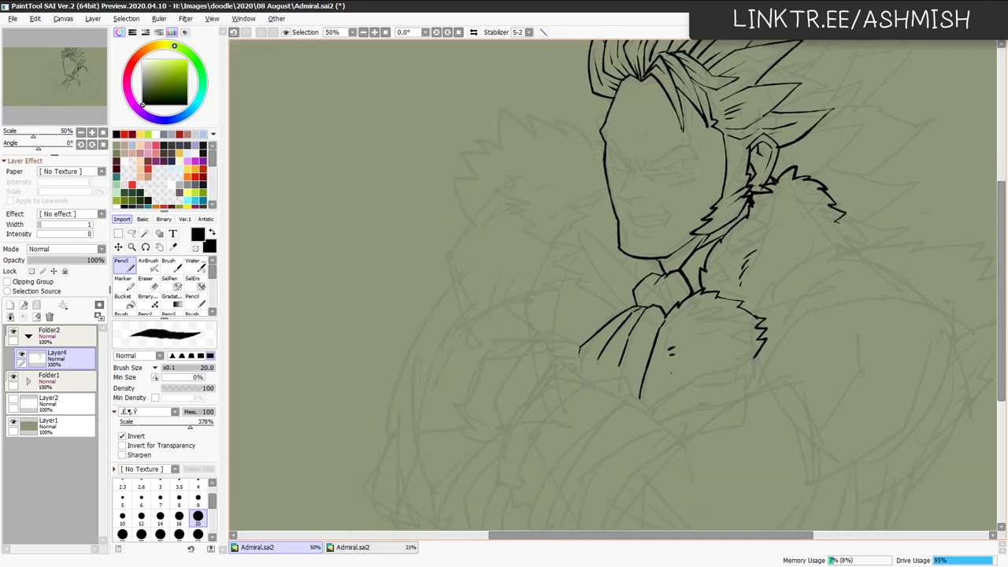
Ink the outline of the pleated cuff below the cravat, with a stepped upper edge and a jagged lower edge.
{"action": "scroll", "coordinate": [776, 299], "scroll_direction": "down", "scroll_amount": 3}
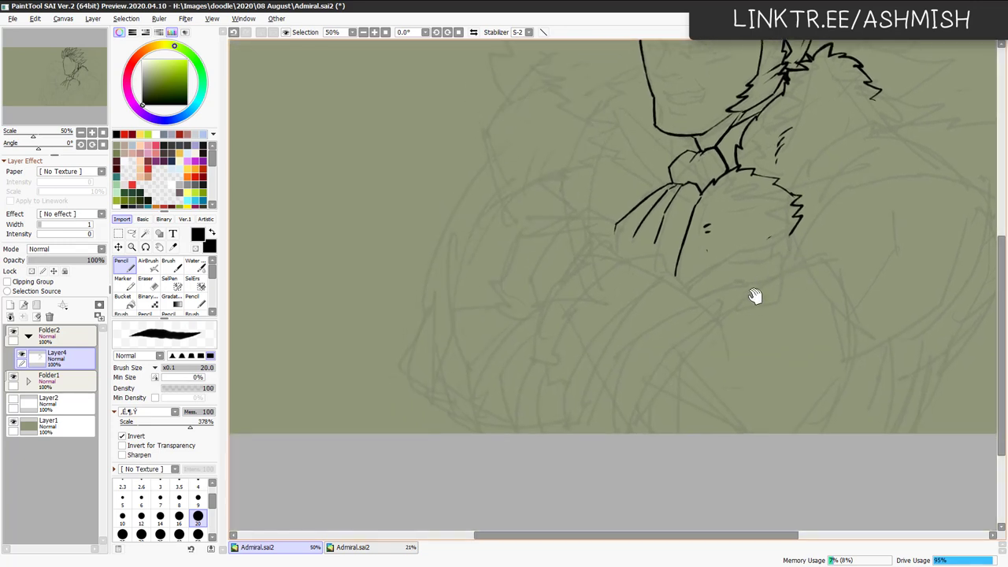
{"action": "left_click_drag", "start_coordinate": [754, 296], "coordinate": [757, 272]}
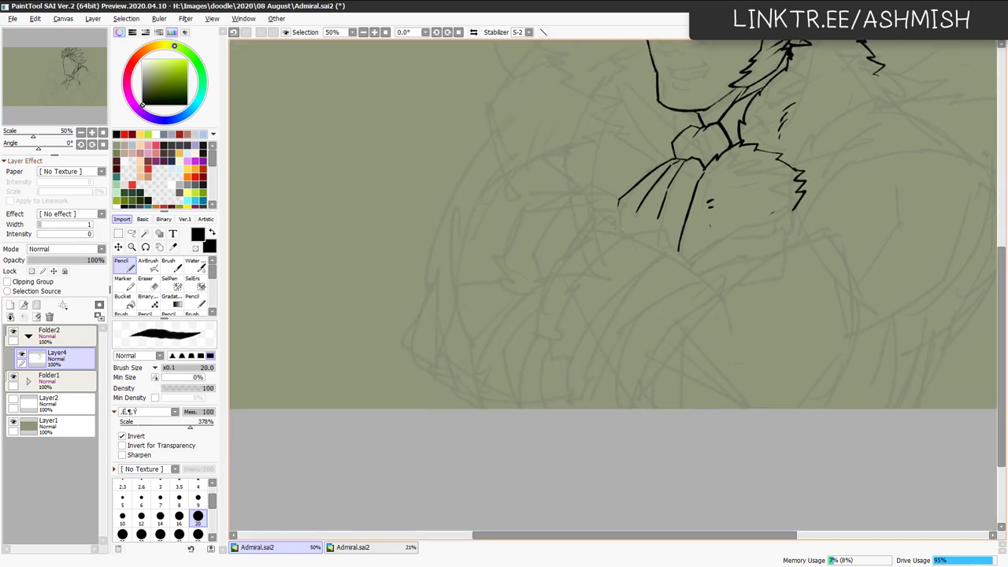
{"action": "mouse_move", "coordinate": [600, 216]}
{"action": "left_mouse_down"}
{"action": "mouse_move", "coordinate": [542, 293]}
{"action": "mouse_move", "coordinate": [540, 322]}
{"action": "mouse_move", "coordinate": [554, 333]}
{"action": "mouse_move", "coordinate": [580, 260]}
{"action": "mouse_move", "coordinate": [625, 226]}
{"action": "mouse_move", "coordinate": [643, 223]}
{"action": "mouse_move", "coordinate": [648, 239]}
{"action": "mouse_move", "coordinate": [669, 239]}
{"action": "mouse_move", "coordinate": [722, 285]}
{"action": "mouse_move", "coordinate": [720, 302]}
{"action": "mouse_move", "coordinate": [672, 322]}
{"action": "mouse_move", "coordinate": [643, 372]}
{"action": "mouse_move", "coordinate": [636, 408]}
{"action": "left_mouse_up"}
{"action": "key", "text": "ctrl+z"}
{"action": "mouse_move", "coordinate": [555, 329]}
{"action": "left_mouse_down"}
{"action": "mouse_move", "coordinate": [554, 353]}
{"action": "mouse_move", "coordinate": [589, 372]}
{"action": "mouse_move", "coordinate": [592, 392]}
{"action": "mouse_move", "coordinate": [614, 406]}
{"action": "left_mouse_up"}
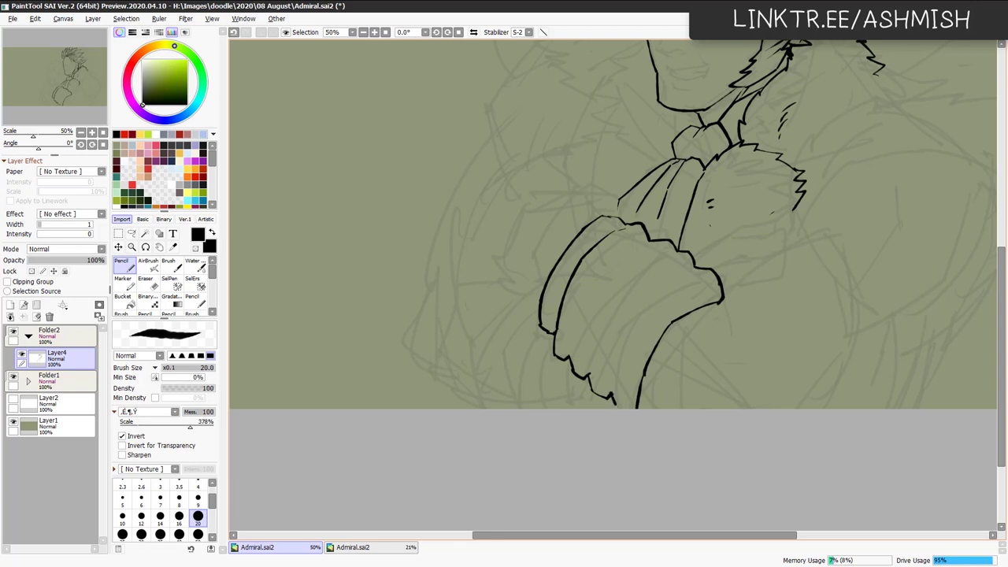
Ink curved fold lines across the pleated cuff, joining its stepped upper edge to its jagged lower edge.
{"action": "mouse_move", "coordinate": [572, 356]}
{"action": "left_mouse_down"}
{"action": "mouse_move", "coordinate": [591, 281]}
{"action": "mouse_move", "coordinate": [649, 245]}
{"action": "left_mouse_up"}
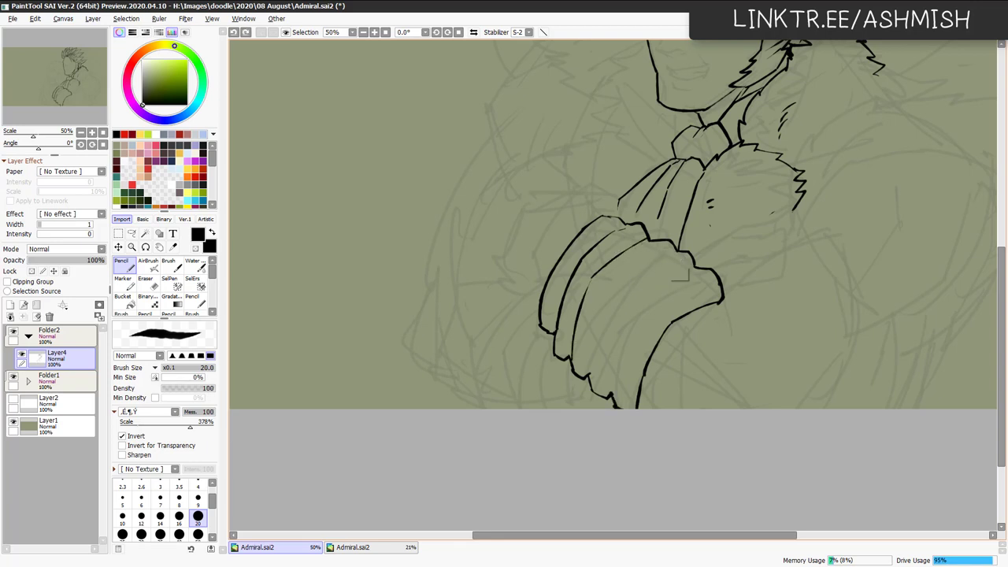
{"action": "left_click_drag", "start_coordinate": [597, 331], "coordinate": [590, 377]}
{"action": "left_click_drag", "start_coordinate": [599, 332], "coordinate": [651, 271]}
{"action": "key", "text": "ctrl+z"}
{"action": "key", "text": "ctrl+z"}
{"action": "mouse_move", "coordinate": [588, 375]}
{"action": "left_mouse_down"}
{"action": "mouse_move", "coordinate": [611, 312]}
{"action": "mouse_move", "coordinate": [663, 257]}
{"action": "mouse_move", "coordinate": [622, 316]}
{"action": "mouse_move", "coordinate": [607, 390]}
{"action": "left_mouse_up"}
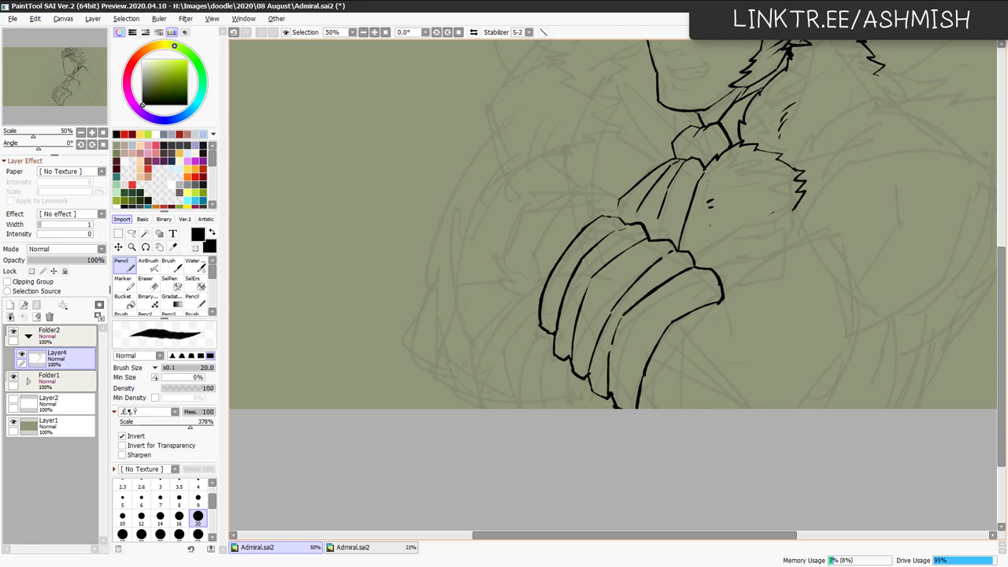
Add short crease marks inside the cuff folds nearest the arm, undoing the unwanted strokes.
{"action": "left_click_drag", "start_coordinate": [641, 362], "coordinate": [635, 408]}
{"action": "key", "text": "ctrl+z"}
{"action": "mouse_move", "coordinate": [612, 359]}
{"action": "left_mouse_down"}
{"action": "mouse_move", "coordinate": [637, 350]}
{"action": "mouse_move", "coordinate": [645, 312]}
{"action": "mouse_move", "coordinate": [658, 309]}
{"action": "left_mouse_up"}
{"action": "left_click_drag", "start_coordinate": [596, 288], "coordinate": [644, 253]}
{"action": "key", "text": "ctrl+z"}
{"action": "key", "text": "ctrl+z"}
{"action": "key", "text": "ctrl+z"}
{"action": "key", "text": "ctrl+z"}
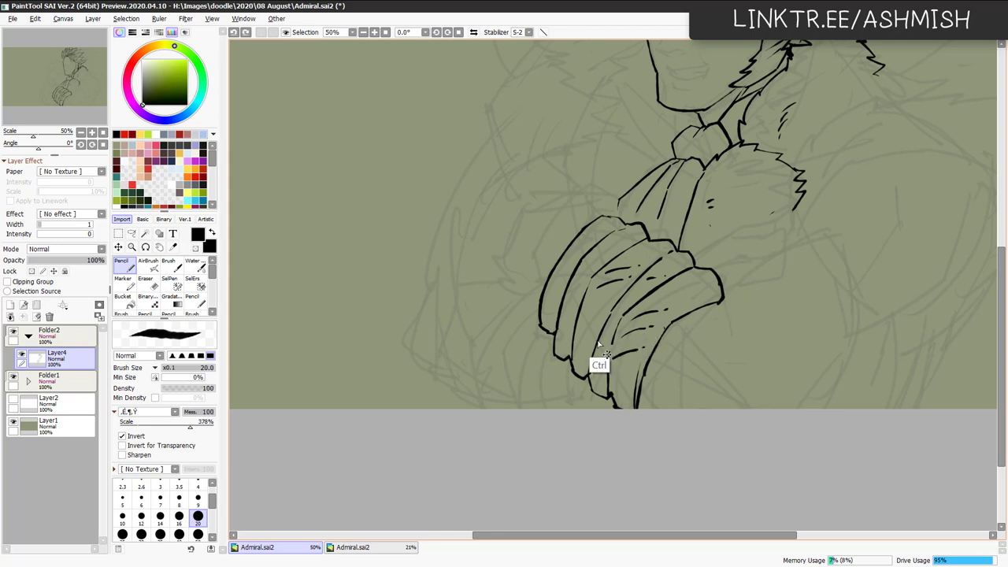
Add short crease marks along the lower ends of the remaining cuff folds and at the cuff's pointed end.
{"action": "mouse_move", "coordinate": [578, 331]}
{"action": "left_mouse_down"}
{"action": "mouse_move", "coordinate": [604, 313]}
{"action": "mouse_move", "coordinate": [589, 344]}
{"action": "mouse_move", "coordinate": [569, 333]}
{"action": "left_mouse_up"}
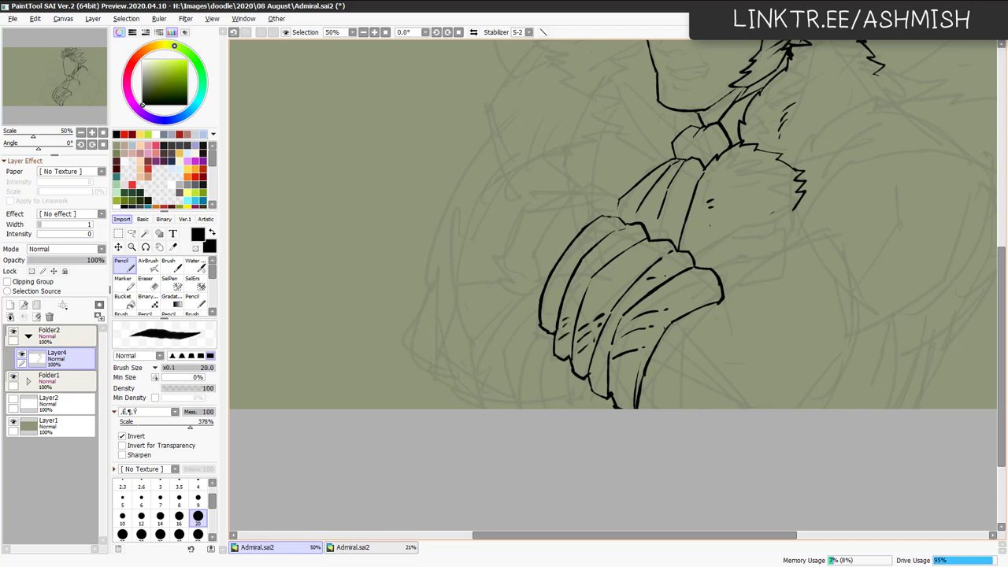
{"action": "left_click_drag", "start_coordinate": [546, 300], "coordinate": [557, 294]}
{"action": "left_click_drag", "start_coordinate": [545, 308], "coordinate": [552, 304]}
{"action": "left_click_drag", "start_coordinate": [614, 375], "coordinate": [625, 368]}
{"action": "mouse_move", "coordinate": [688, 274]}
{"action": "left_mouse_down"}
{"action": "mouse_move", "coordinate": [712, 277]}
{"action": "mouse_move", "coordinate": [709, 315]}
{"action": "left_mouse_up"}
{"action": "key", "text": "ctrl+z"}
{"action": "key", "text": "ctrl+z"}
{"action": "left_click_drag", "start_coordinate": [684, 280], "coordinate": [708, 282]}
{"action": "left_click_drag", "start_coordinate": [651, 364], "coordinate": [727, 408]}
{"action": "key", "text": "ctrl+z"}
{"action": "key", "text": "ctrl+z"}
{"action": "mouse_move", "coordinate": [652, 366]}
{"action": "left_mouse_down"}
{"action": "mouse_move", "coordinate": [752, 408]}
{"action": "mouse_move", "coordinate": [732, 409]}
{"action": "left_mouse_up"}
{"action": "key", "text": "g"}
{"action": "key", "text": "ctrl+z"}
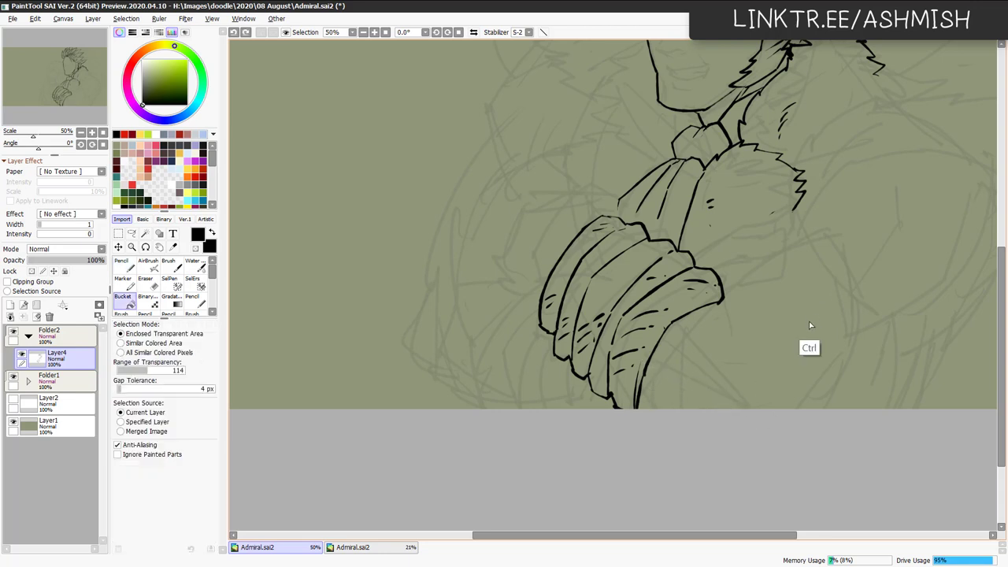
Ink the tapering arm lines beneath the cuff down to the canvas edge, plus a curved line from the cuff's pointed end.
{"action": "key", "text": "h"}
{"action": "left_click_drag", "start_coordinate": [629, 309], "coordinate": [774, 226]}
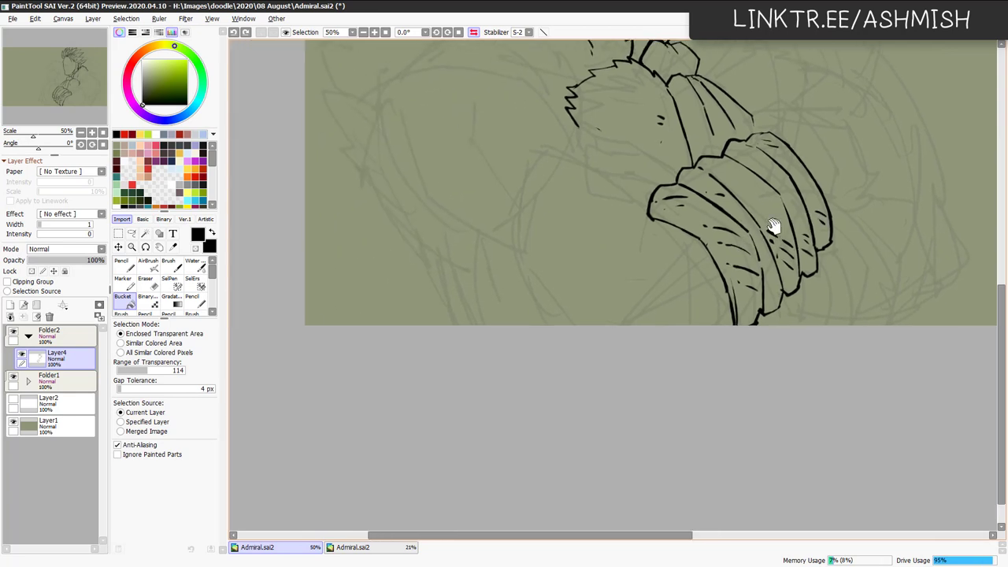
{"action": "key", "text": "n"}
{"action": "left_click_drag", "start_coordinate": [698, 239], "coordinate": [614, 325]}
{"action": "mouse_move", "coordinate": [720, 277]}
{"action": "left_mouse_down"}
{"action": "mouse_move", "coordinate": [625, 324]}
{"action": "mouse_move", "coordinate": [711, 261]}
{"action": "left_mouse_up"}
{"action": "key", "text": "ctrl+z"}
{"action": "left_click_drag", "start_coordinate": [617, 324], "coordinate": [699, 259]}
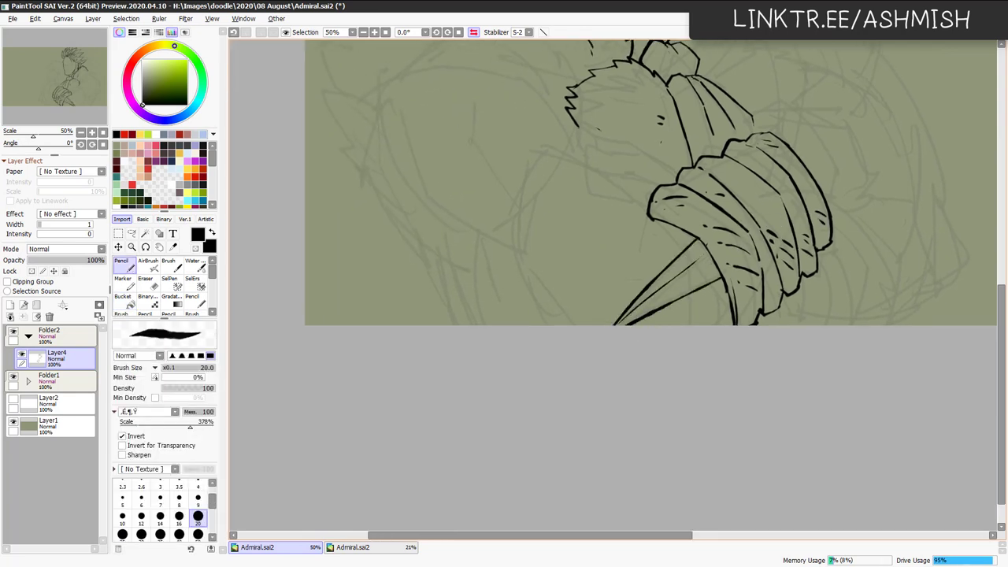
{"action": "left_click_drag", "start_coordinate": [650, 218], "coordinate": [615, 288]}
{"action": "key", "text": "g"}
{"action": "key", "text": "h"}
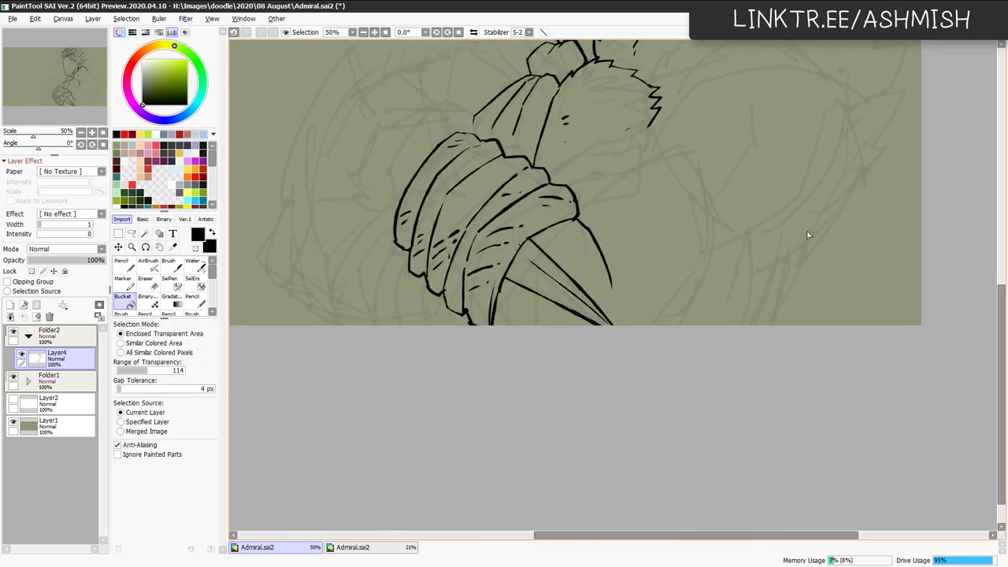
{"action": "key", "text": "b"}
{"action": "key", "text": "ctrl+z"}
Ink the large rounded arm contour rising from the cuff's pointed end and curving back down to the canvas's lower edge.
{"action": "left_click_drag", "start_coordinate": [668, 282], "coordinate": [703, 334]}
{"action": "key", "text": "n"}
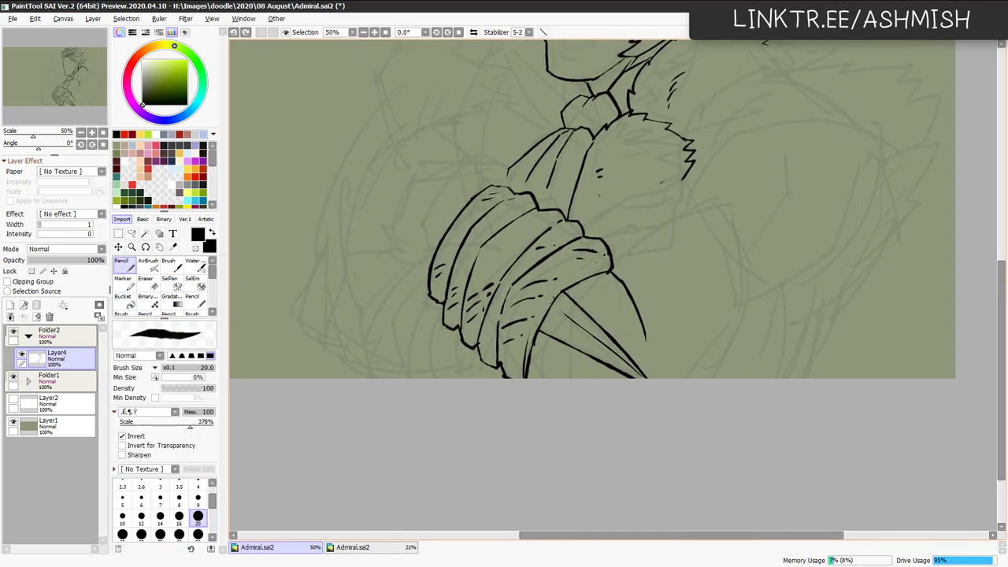
{"action": "mouse_move", "coordinate": [650, 217]}
{"action": "left_mouse_down"}
{"action": "mouse_move", "coordinate": [613, 261]}
{"action": "mouse_move", "coordinate": [697, 201]}
{"action": "mouse_move", "coordinate": [716, 202]}
{"action": "mouse_move", "coordinate": [750, 238]}
{"action": "left_mouse_up"}
{"action": "key", "text": "ctrl+z"}
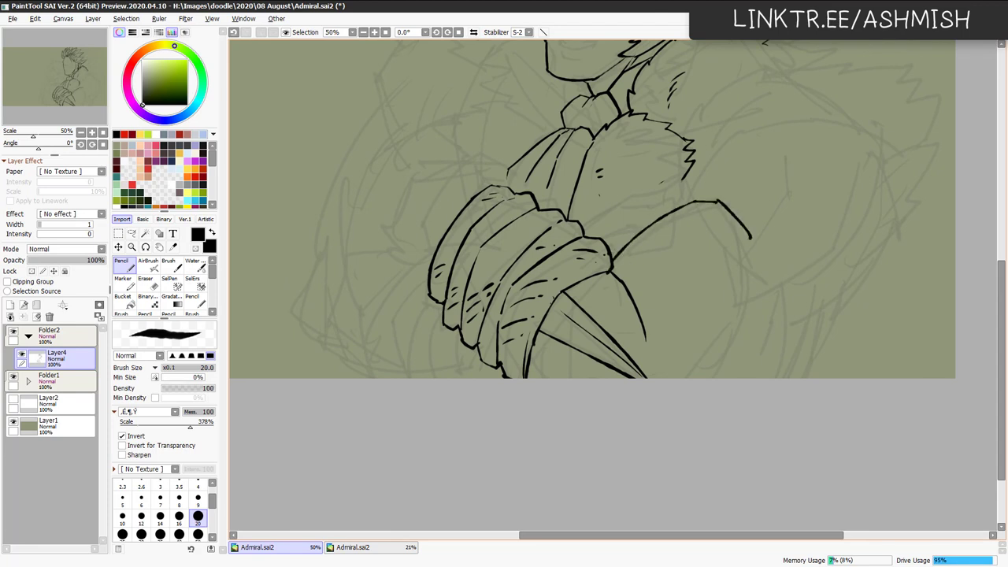
{"action": "key", "text": "ctrl+z"}
{"action": "mouse_move", "coordinate": [716, 202]}
{"action": "left_mouse_down"}
{"action": "mouse_move", "coordinate": [740, 231]}
{"action": "mouse_move", "coordinate": [742, 296]}
{"action": "left_mouse_up"}
{"action": "key", "text": "ctrl+z"}
{"action": "left_click_drag", "start_coordinate": [740, 230], "coordinate": [747, 327]}
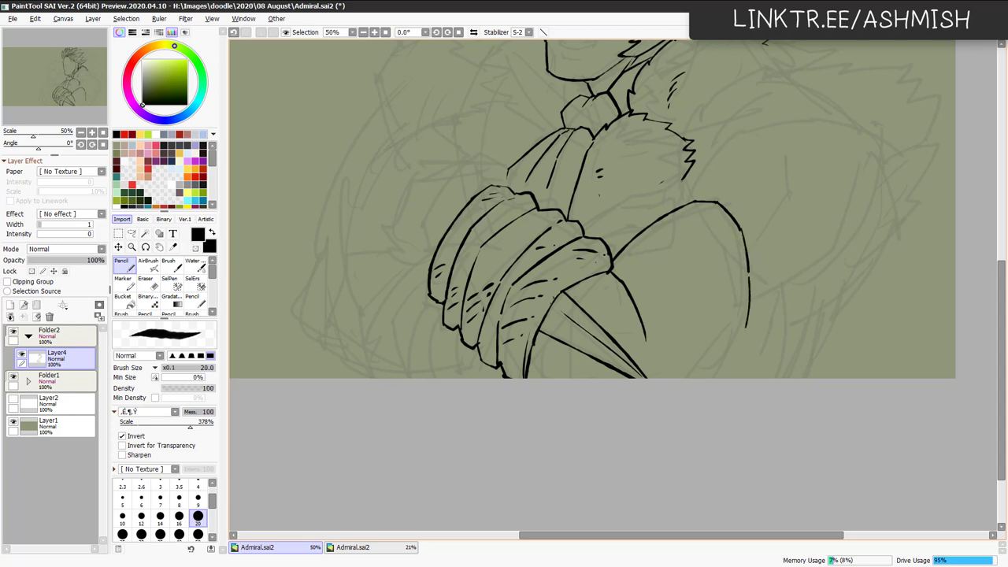
{"action": "key", "text": "ctrl+z"}
{"action": "mouse_move", "coordinate": [740, 229]}
{"action": "left_mouse_down"}
{"action": "mouse_move", "coordinate": [745, 318]}
{"action": "mouse_move", "coordinate": [702, 378]}
{"action": "mouse_move", "coordinate": [687, 378]}
{"action": "left_mouse_up"}
{"action": "key", "text": "e"}
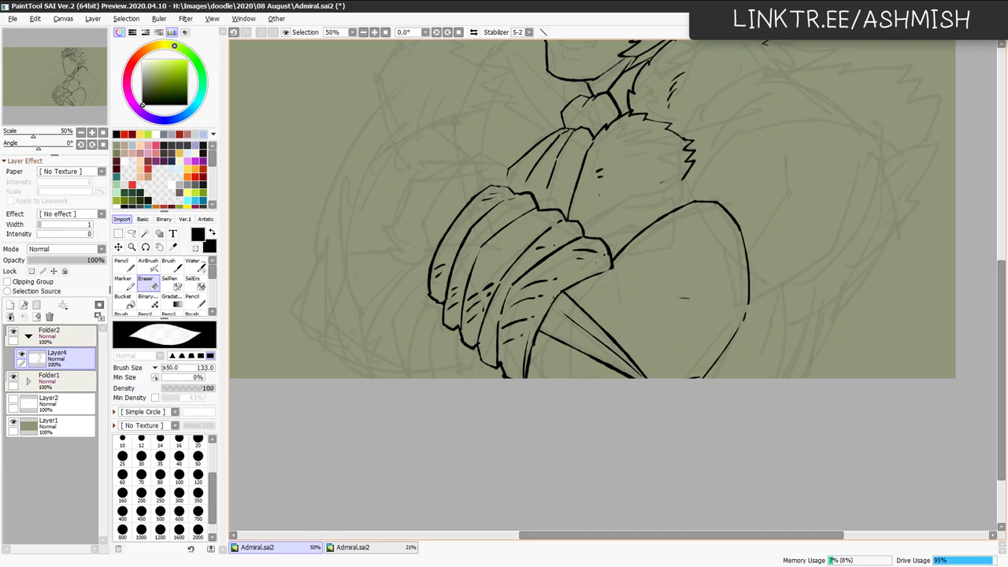
Redraw the inner arm line as an angular stroke descending from the cuff's pointed end.
{"action": "key", "text": "n"}
{"action": "mouse_move", "coordinate": [615, 263]}
{"action": "left_mouse_down"}
{"action": "mouse_move", "coordinate": [640, 293]}
{"action": "mouse_move", "coordinate": [641, 343]}
{"action": "left_mouse_up"}
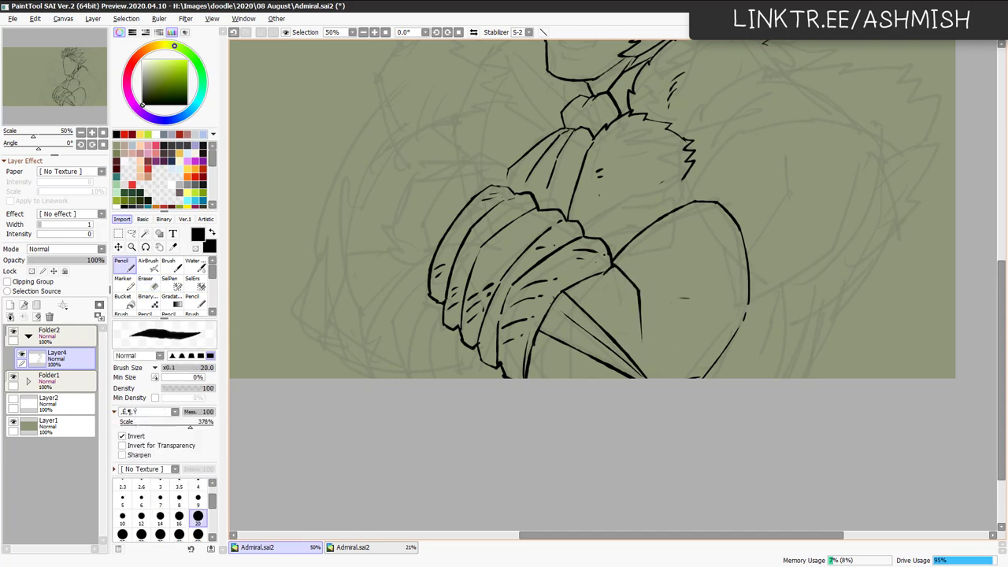
{"action": "key", "text": "ctrl+z"}
{"action": "left_click_drag", "start_coordinate": [613, 263], "coordinate": [652, 337]}
{"action": "key", "text": "ctrl+z"}
{"action": "mouse_move", "coordinate": [612, 263]}
{"action": "left_mouse_down"}
{"action": "mouse_move", "coordinate": [640, 295]}
{"action": "mouse_move", "coordinate": [647, 338]}
{"action": "mouse_move", "coordinate": [741, 329]}
{"action": "left_mouse_up"}
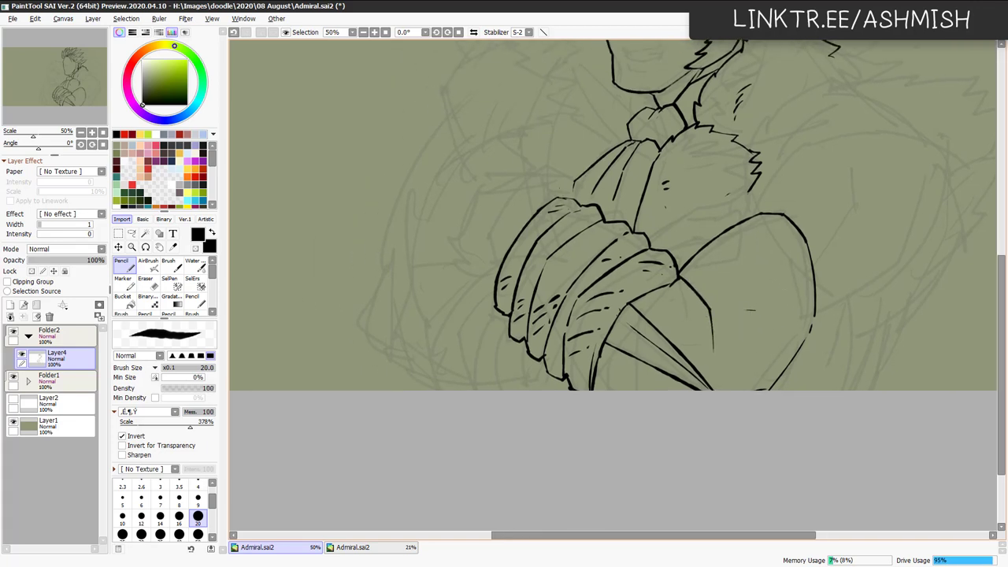
Ink another layer behind the cuff's outer edge and the rounded form that extends beyond it.
{"action": "left_click_drag", "start_coordinate": [523, 224], "coordinate": [504, 255]}
{"action": "left_click_drag", "start_coordinate": [547, 205], "coordinate": [520, 223]}
{"action": "mouse_move", "coordinate": [495, 273]}
{"action": "left_mouse_down"}
{"action": "mouse_move", "coordinate": [497, 223]}
{"action": "mouse_move", "coordinate": [535, 179]}
{"action": "left_mouse_up"}
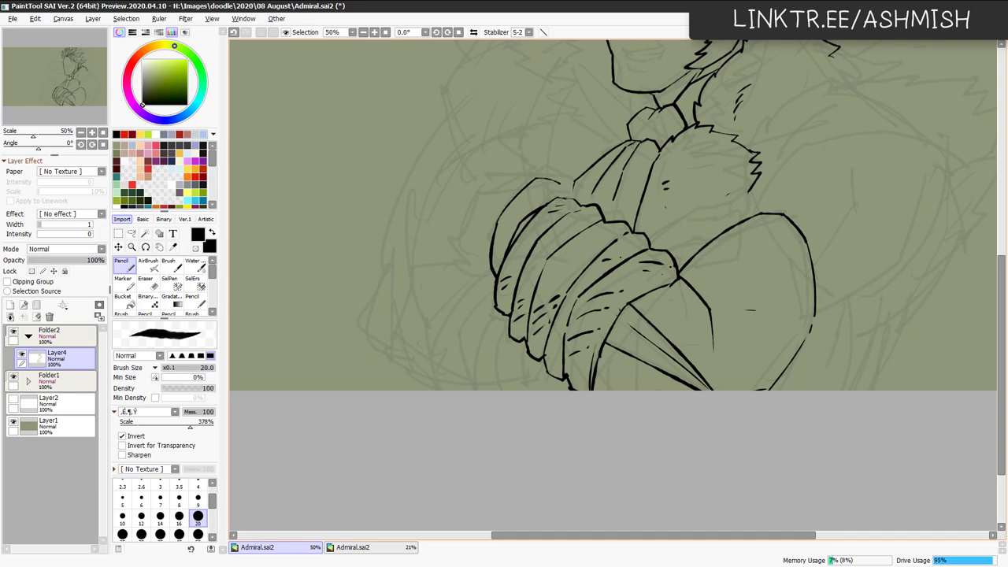
{"action": "mouse_move", "coordinate": [558, 182]}
{"action": "left_mouse_down"}
{"action": "mouse_move", "coordinate": [571, 196]}
{"action": "mouse_move", "coordinate": [527, 212]}
{"action": "left_mouse_up"}
{"action": "left_click_drag", "start_coordinate": [526, 210], "coordinate": [504, 234]}
{"action": "key", "text": "ctrl+z"}
{"action": "key", "text": "ctrl+z"}
{"action": "mouse_move", "coordinate": [491, 271]}
{"action": "left_mouse_down"}
{"action": "mouse_move", "coordinate": [468, 275]}
{"action": "mouse_move", "coordinate": [446, 260]}
{"action": "mouse_move", "coordinate": [445, 236]}
{"action": "mouse_move", "coordinate": [475, 182]}
{"action": "mouse_move", "coordinate": [524, 168]}
{"action": "mouse_move", "coordinate": [561, 182]}
{"action": "left_mouse_up"}
{"action": "key", "text": "ctrl+z"}
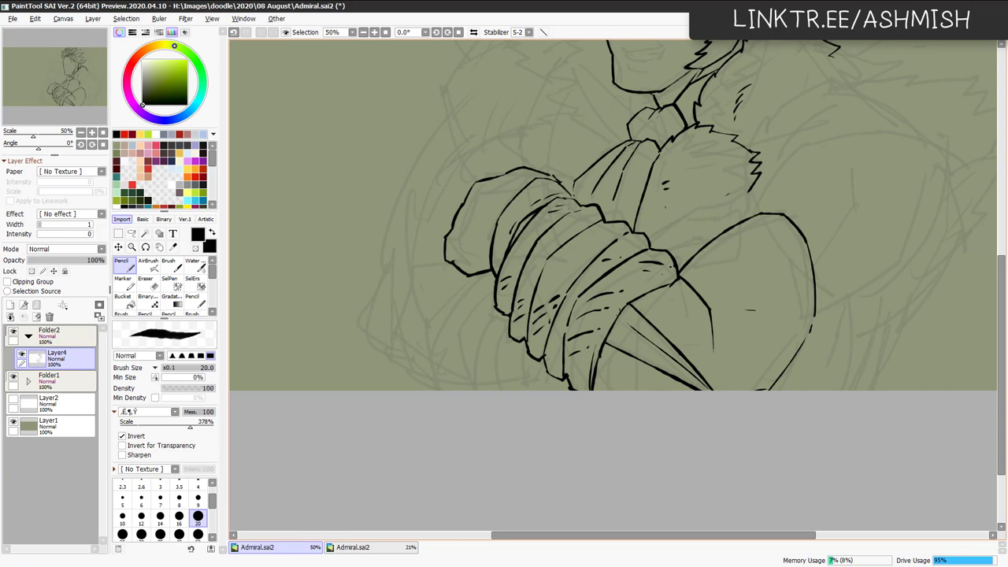
Add small detail marks to the rounded form beyond the cuff and crease strokes where it meets the folds.
{"action": "mouse_move", "coordinate": [459, 232]}
{"action": "left_mouse_down"}
{"action": "mouse_move", "coordinate": [481, 248]}
{"action": "mouse_move", "coordinate": [466, 231]}
{"action": "left_mouse_up"}
{"action": "key", "text": "ctrl+z"}
{"action": "mouse_move", "coordinate": [493, 232]}
{"action": "left_mouse_down"}
{"action": "mouse_move", "coordinate": [503, 195]}
{"action": "mouse_move", "coordinate": [525, 177]}
{"action": "mouse_move", "coordinate": [575, 194]}
{"action": "left_mouse_up"}
{"action": "key", "text": "ctrl+z"}
Ink the broad shoulder contour arching over from beside the fur collar, and its back edge curving down toward the arm.
{"action": "left_click_drag", "start_coordinate": [787, 255], "coordinate": [733, 292]}
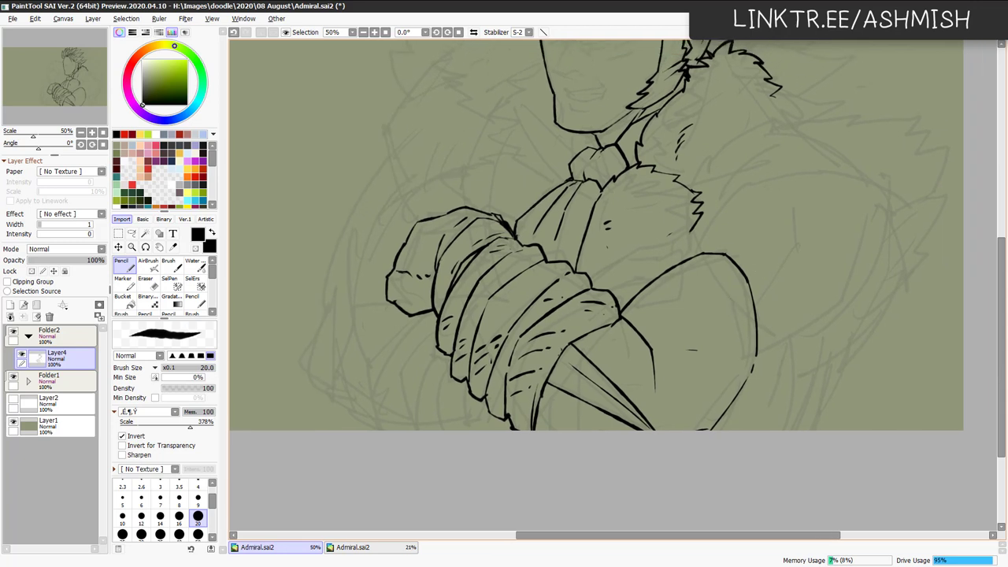
{"action": "mouse_move", "coordinate": [699, 253]}
{"action": "left_mouse_down"}
{"action": "mouse_move", "coordinate": [751, 181]}
{"action": "mouse_move", "coordinate": [855, 168]}
{"action": "mouse_move", "coordinate": [910, 218]}
{"action": "mouse_move", "coordinate": [881, 264]}
{"action": "mouse_move", "coordinate": [780, 354]}
{"action": "left_mouse_up"}
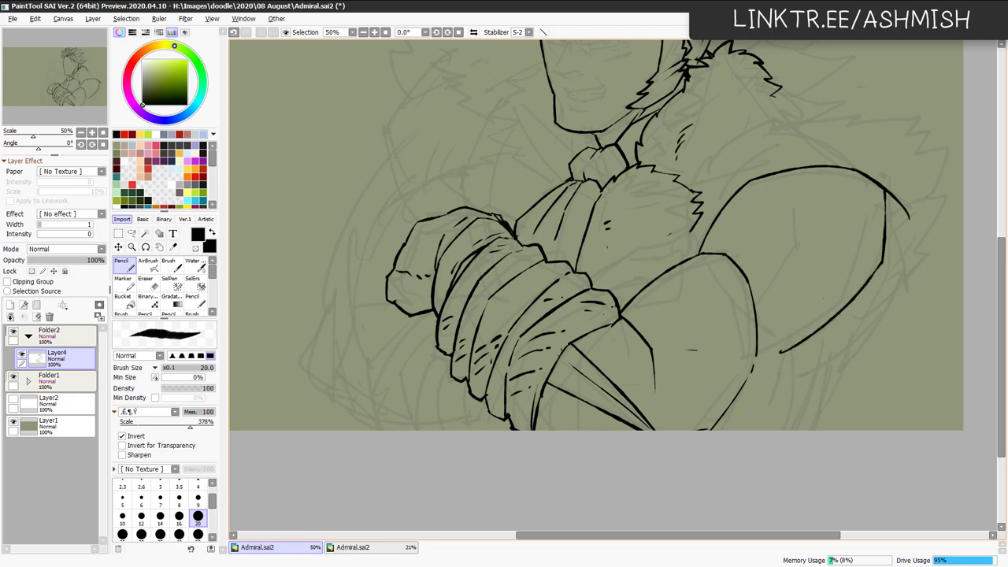
{"action": "key", "text": "c"}
{"action": "left_click_drag", "start_coordinate": [884, 188], "coordinate": [884, 239]}
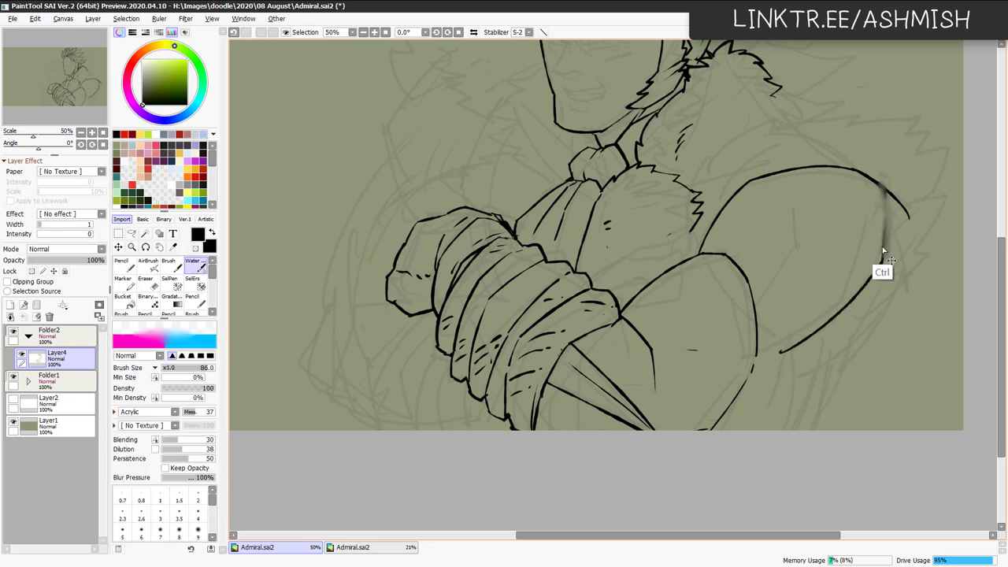
{"action": "key", "text": "ctrl+z"}
{"action": "key", "text": "ctrl+z"}
{"action": "key", "text": "n"}
{"action": "mouse_move", "coordinate": [883, 189]}
{"action": "left_mouse_down"}
{"action": "mouse_move", "coordinate": [884, 251]}
{"action": "mouse_move", "coordinate": [787, 338]}
{"action": "left_mouse_up"}
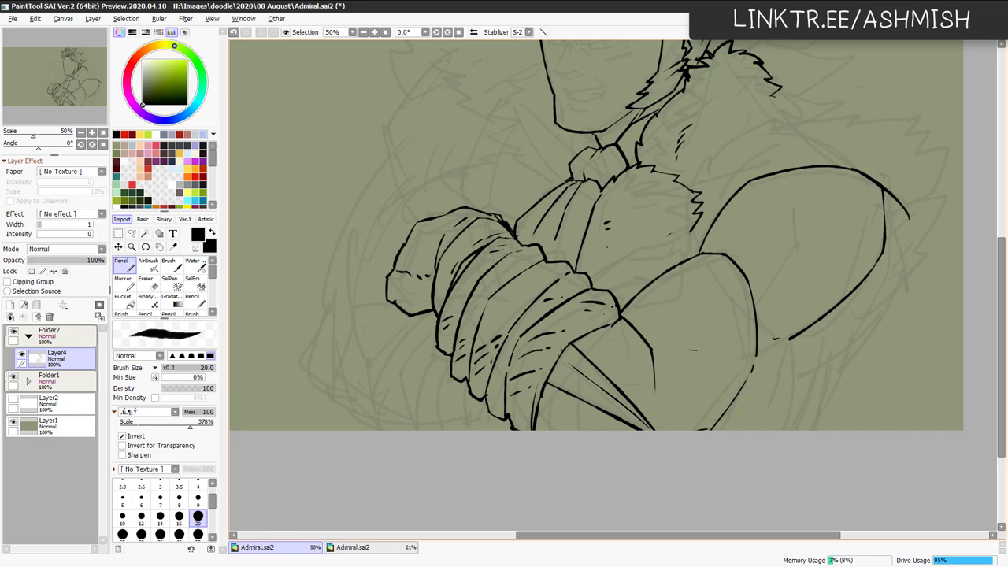
Ink the muscle line inside the shoulder and a second outer line following the shoulder's back edge.
{"action": "left_click_drag", "start_coordinate": [755, 302], "coordinate": [802, 199]}
{"action": "mouse_move", "coordinate": [897, 203]}
{"action": "left_mouse_down"}
{"action": "mouse_move", "coordinate": [909, 243]}
{"action": "mouse_move", "coordinate": [905, 322]}
{"action": "left_mouse_up"}
{"action": "key", "text": "ctrl+z"}
{"action": "left_click_drag", "start_coordinate": [891, 196], "coordinate": [903, 299]}
{"action": "key", "text": "ctrl+z"}
{"action": "mouse_move", "coordinate": [889, 196]}
{"action": "left_mouse_down"}
{"action": "mouse_move", "coordinate": [897, 299]}
{"action": "mouse_move", "coordinate": [811, 363]}
{"action": "mouse_move", "coordinate": [791, 431]}
{"action": "left_mouse_up"}
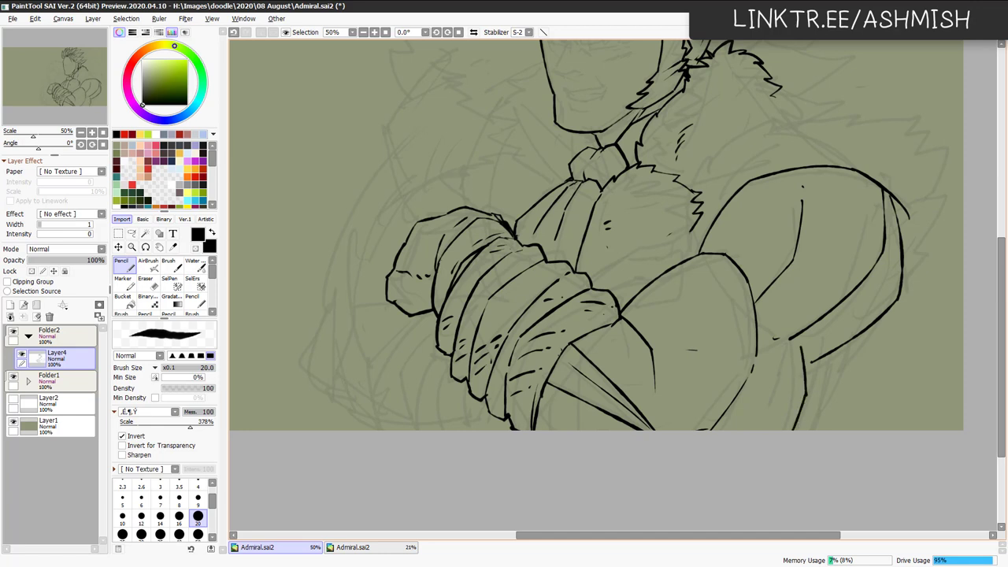
Ink two parallel lines running from the shoulder's lower back edge down to the canvas's lower edge.
{"action": "key", "text": "ctrl+z"}
{"action": "mouse_move", "coordinate": [809, 340]}
{"action": "left_mouse_down"}
{"action": "mouse_move", "coordinate": [807, 387]}
{"action": "mouse_move", "coordinate": [784, 430]}
{"action": "left_mouse_up"}
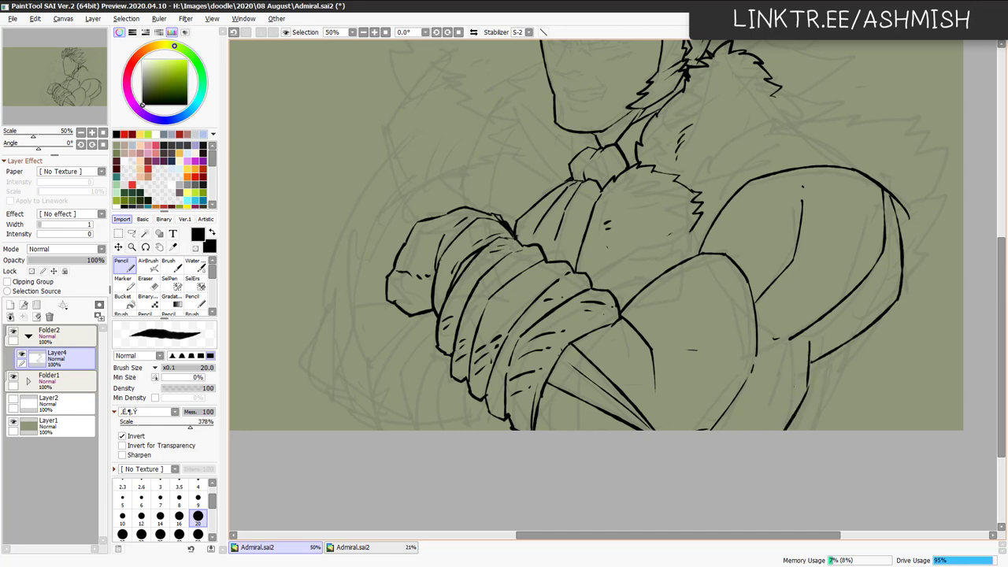
{"action": "mouse_move", "coordinate": [825, 357]}
{"action": "left_mouse_down"}
{"action": "mouse_move", "coordinate": [823, 397]}
{"action": "mouse_move", "coordinate": [804, 429]}
{"action": "left_mouse_up"}
{"action": "key", "text": "ctrl+z"}
{"action": "left_click_drag", "start_coordinate": [825, 356], "coordinate": [808, 431]}
Add short contour and texture strokes below the shoulder, beside the large rounded arm contour.
{"action": "key", "text": "c"}
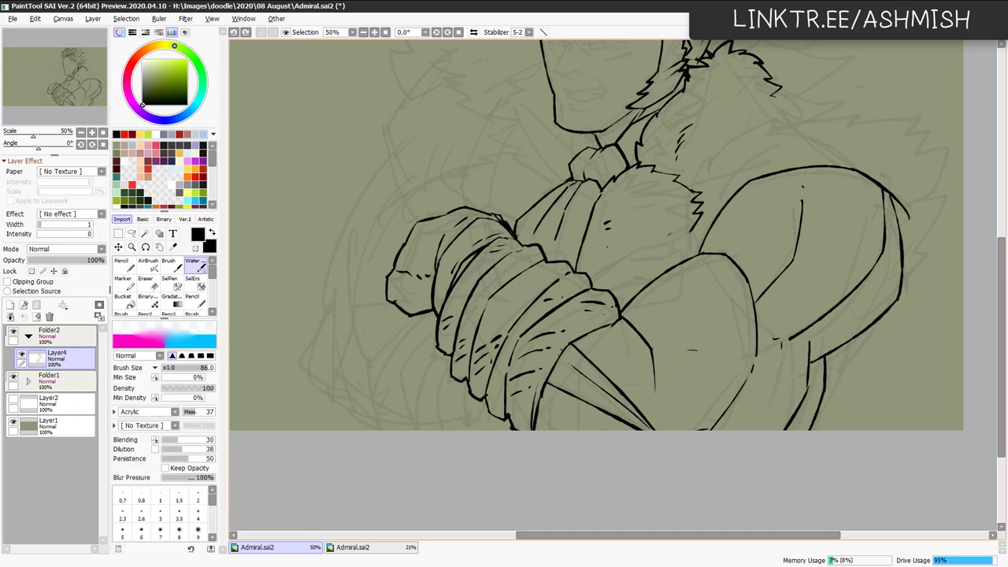
{"action": "key", "text": "n"}
{"action": "left_click_drag", "start_coordinate": [776, 381], "coordinate": [767, 407]}
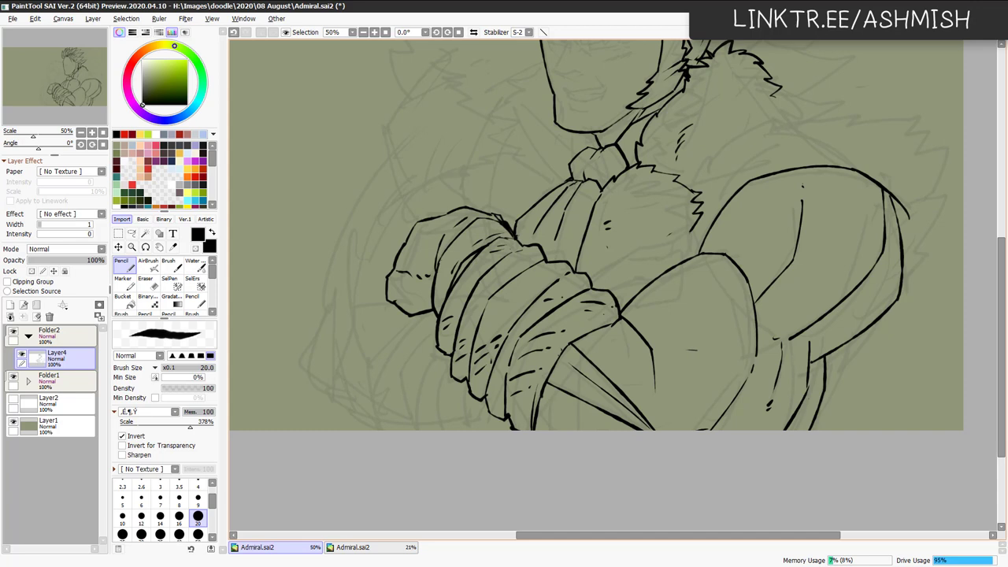
Replace the two parallel lines below the shoulder's back edge with one thick contour running down to the canvas's lower edge.
{"action": "key", "text": "e"}
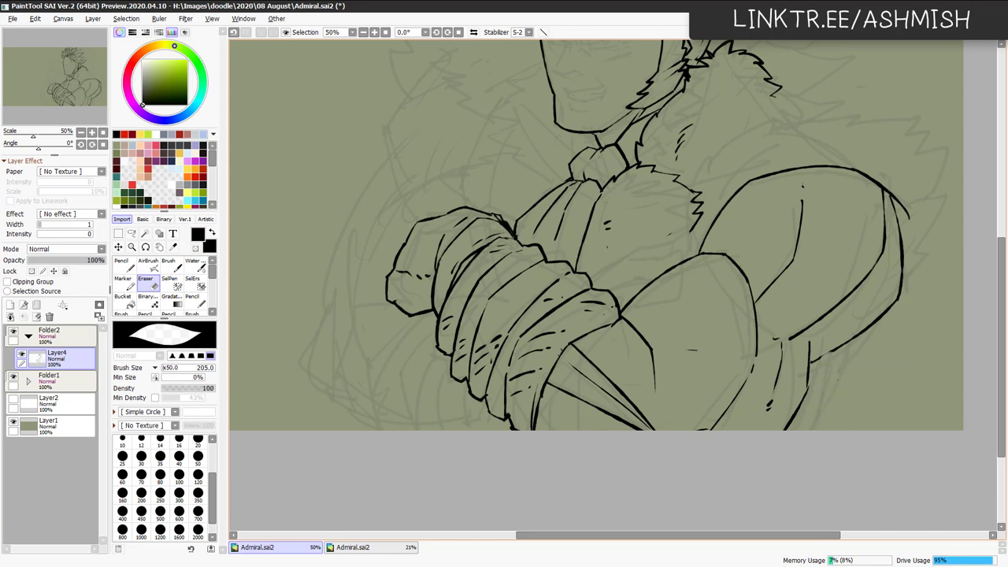
{"action": "key", "text": "ctrl+z"}
{"action": "mouse_move", "coordinate": [809, 343]}
{"action": "left_mouse_down"}
{"action": "mouse_move", "coordinate": [822, 380]}
{"action": "mouse_move", "coordinate": [786, 430]}
{"action": "left_mouse_up"}
{"action": "key", "text": "n"}
{"action": "key", "text": "ctrl+z"}
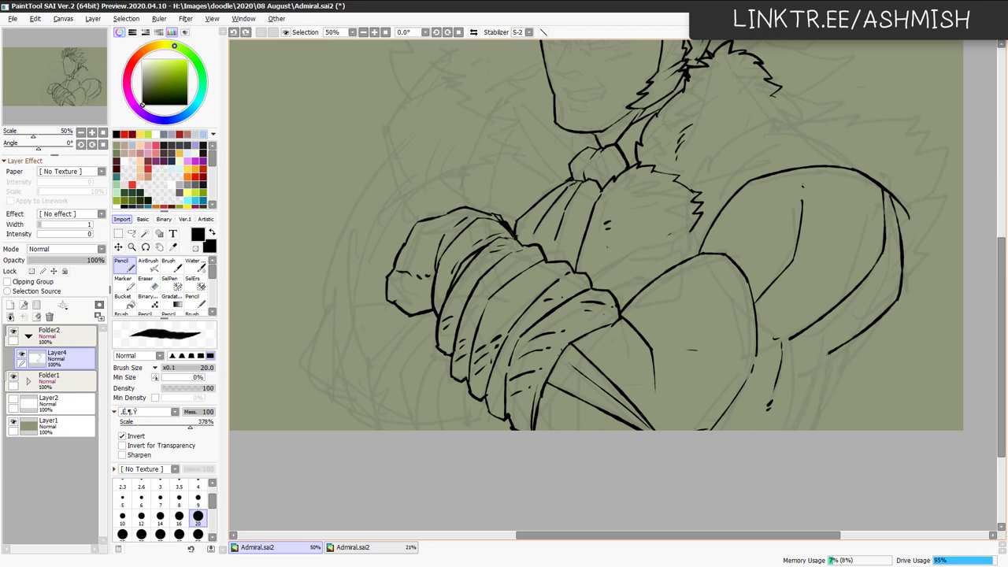
{"action": "left_click_drag", "start_coordinate": [825, 350], "coordinate": [797, 430]}
{"action": "key", "text": "ctrl+z"}
{"action": "mouse_move", "coordinate": [828, 349]}
{"action": "left_mouse_down"}
{"action": "mouse_move", "coordinate": [794, 430]}
{"action": "mouse_move", "coordinate": [824, 340]}
{"action": "left_mouse_up"}
{"action": "key", "text": "ctrl+z"}
{"action": "key", "text": "ctrl+z"}
{"action": "key", "text": "ctrl+z"}
{"action": "key", "text": "ctrl+z"}
{"action": "left_click_drag", "start_coordinate": [801, 431], "coordinate": [826, 336]}
Ink the narrow angular shape resting on the arm beside the cuff and erase the arm contour crossing it.
{"action": "mouse_move", "coordinate": [610, 292]}
{"action": "left_mouse_down"}
{"action": "mouse_move", "coordinate": [635, 275]}
{"action": "mouse_move", "coordinate": [677, 273]}
{"action": "left_mouse_up"}
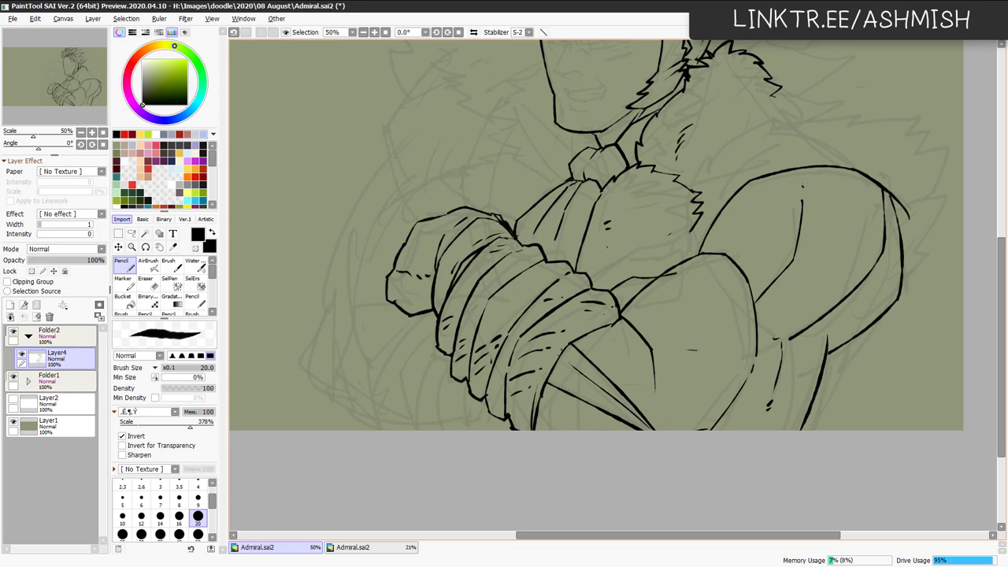
{"action": "mouse_move", "coordinate": [687, 269]}
{"action": "left_mouse_down"}
{"action": "mouse_move", "coordinate": [667, 280]}
{"action": "mouse_move", "coordinate": [629, 303]}
{"action": "left_mouse_up"}
{"action": "key", "text": "e"}
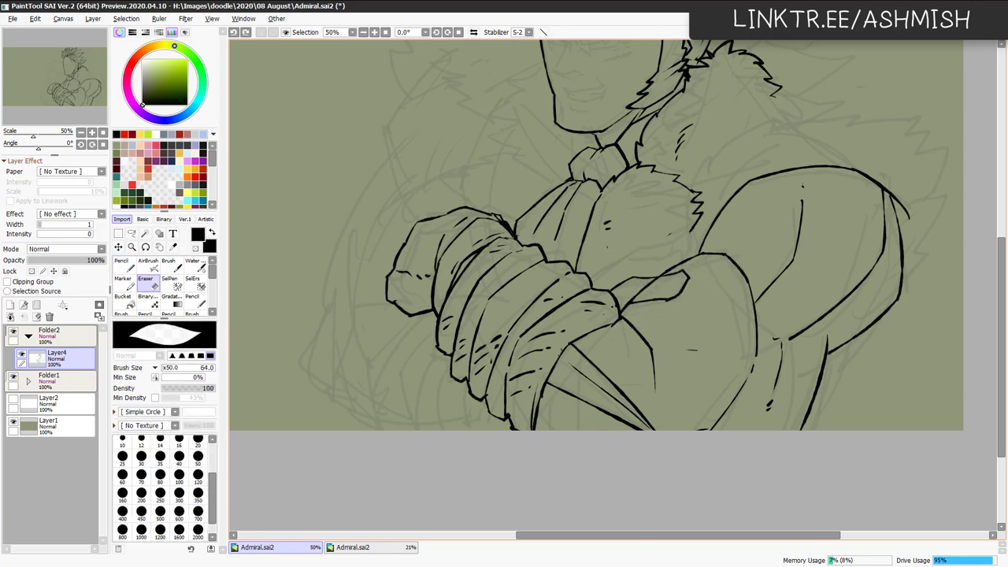
{"action": "left_click_drag", "start_coordinate": [632, 300], "coordinate": [654, 281]}
{"action": "key", "text": "n"}
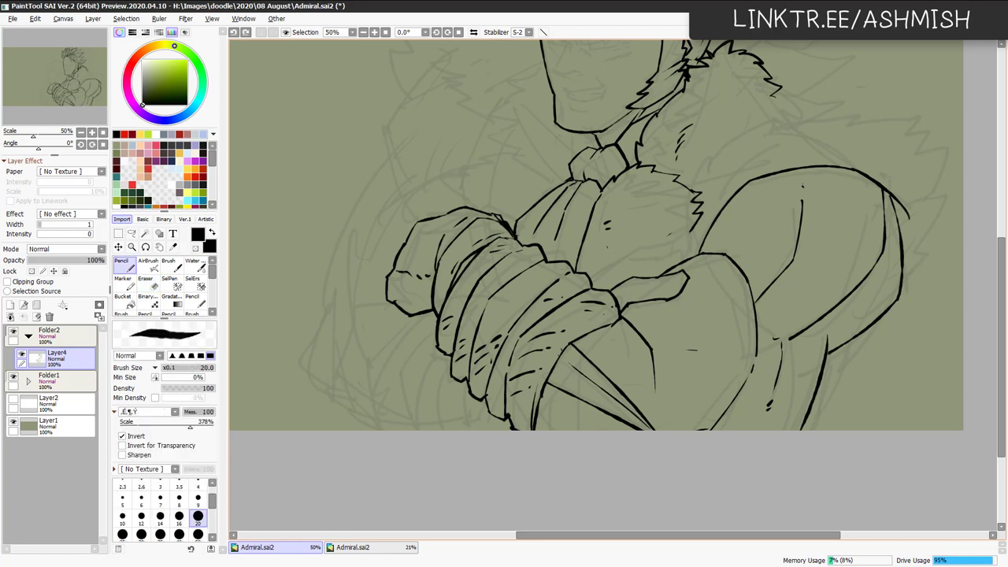
{"action": "key", "text": "e"}
{"action": "key", "text": "n"}
{"action": "left_click_drag", "start_coordinate": [642, 296], "coordinate": [653, 287]}
Ink a second narrow shape above the first and a line closing the gap to the fur collar.
{"action": "mouse_move", "coordinate": [592, 286]}
{"action": "left_mouse_down"}
{"action": "mouse_move", "coordinate": [630, 260]}
{"action": "mouse_move", "coordinate": [675, 249]}
{"action": "left_mouse_up"}
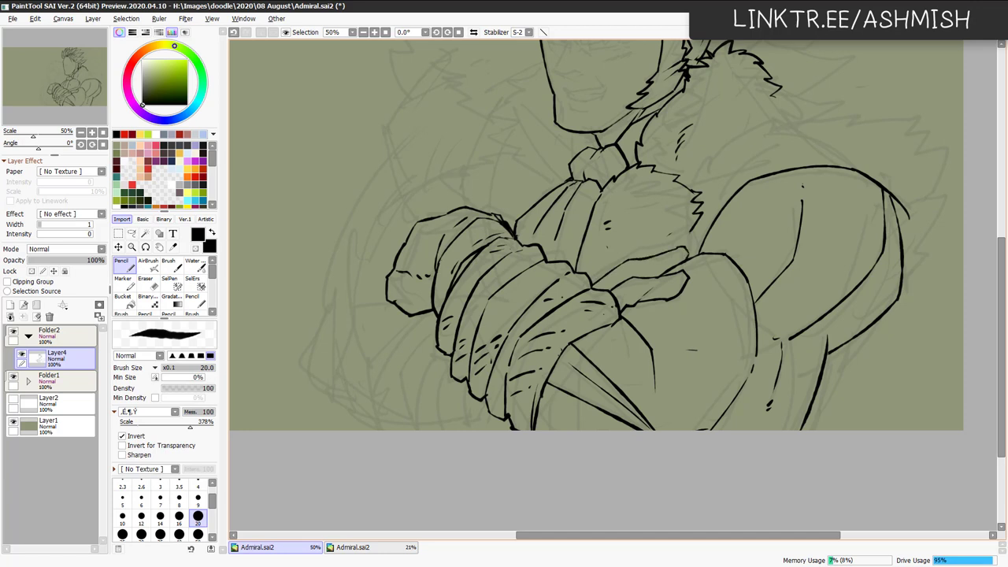
{"action": "key", "text": "e"}
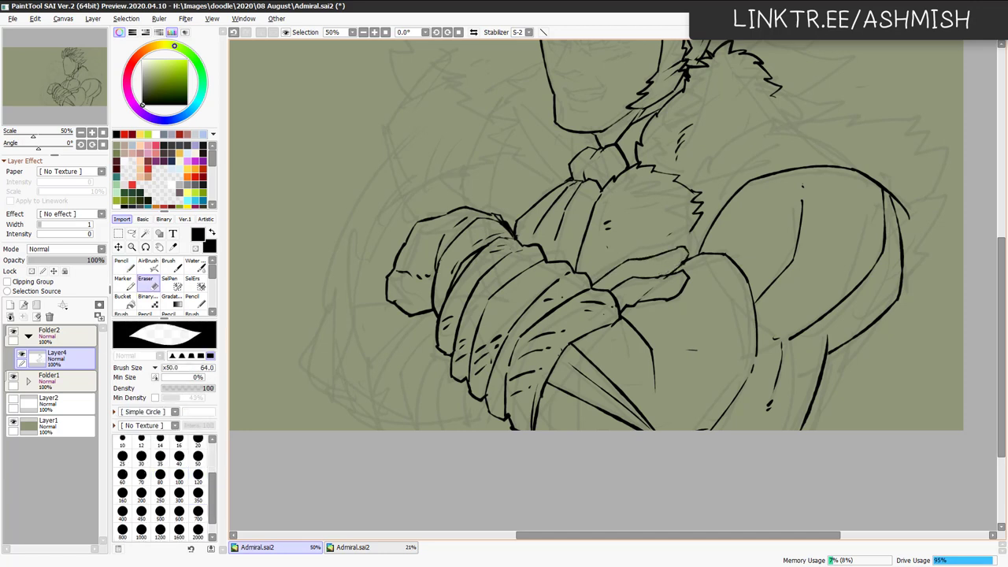
{"action": "key", "text": "n"}
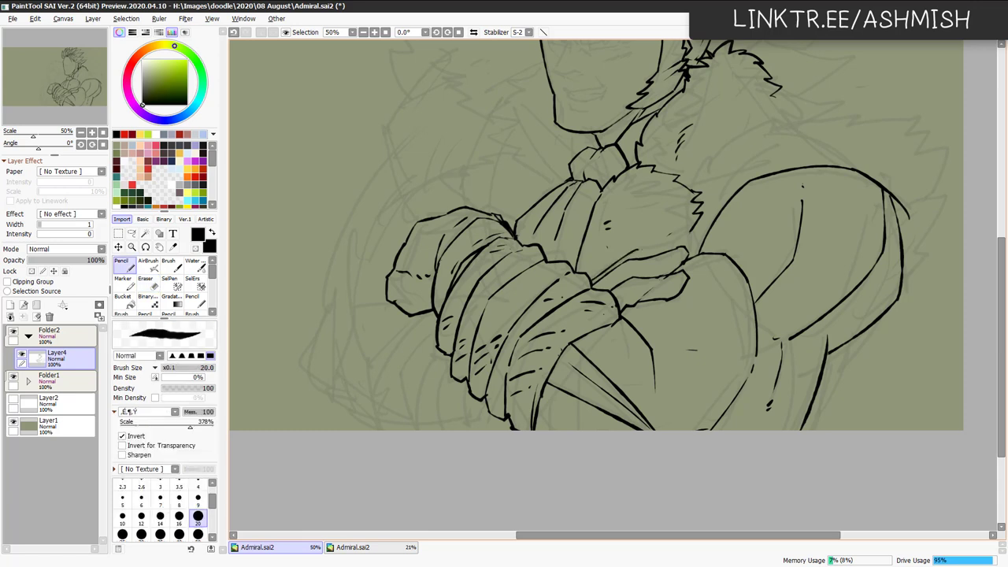
{"action": "left_click_drag", "start_coordinate": [633, 250], "coordinate": [696, 239]}
{"action": "left_click_drag", "start_coordinate": [683, 239], "coordinate": [698, 233]}
{"action": "key", "text": "ctrl+z"}
Ink the jagged upper fur edge arching over the shoulder from the collar to the pointed back tufts.
{"action": "mouse_move", "coordinate": [692, 189]}
{"action": "left_mouse_down"}
{"action": "mouse_move", "coordinate": [705, 152]}
{"action": "mouse_move", "coordinate": [787, 113]}
{"action": "mouse_move", "coordinate": [921, 117]}
{"action": "mouse_move", "coordinate": [914, 153]}
{"action": "mouse_move", "coordinate": [943, 140]}
{"action": "mouse_move", "coordinate": [915, 259]}
{"action": "left_mouse_up"}
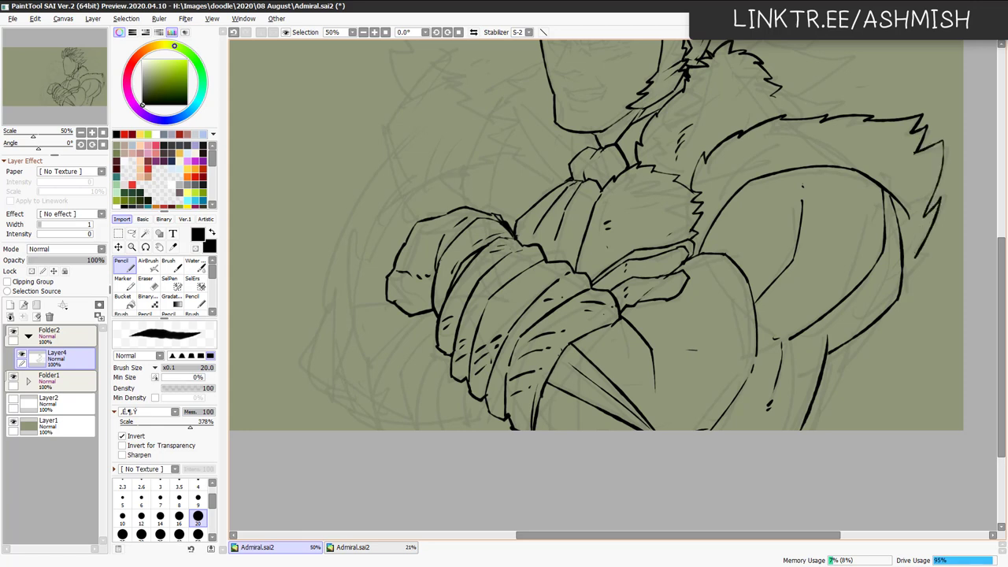
{"action": "key", "text": "ctrl+z"}
{"action": "mouse_move", "coordinate": [917, 153]}
{"action": "left_mouse_down"}
{"action": "mouse_move", "coordinate": [943, 142]}
{"action": "mouse_move", "coordinate": [915, 241]}
{"action": "left_mouse_up"}
{"action": "key", "text": "ctrl+z"}
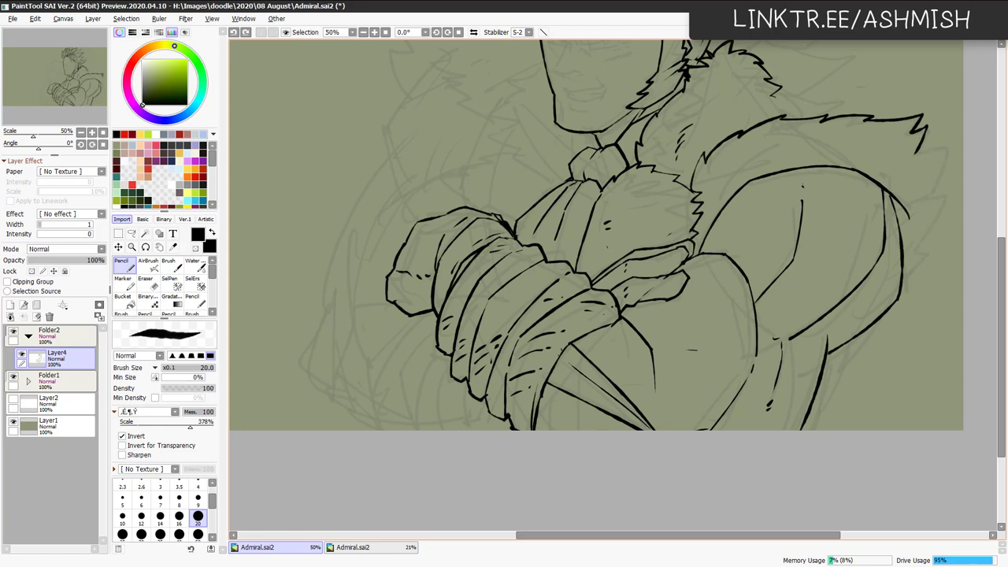
Ink the spiky fur edge down behind the shoulder and a second line from it to the canvas's lower edge.
{"action": "mouse_move", "coordinate": [943, 144]}
{"action": "left_mouse_down"}
{"action": "mouse_move", "coordinate": [912, 256]}
{"action": "mouse_move", "coordinate": [941, 256]}
{"action": "mouse_move", "coordinate": [902, 296]}
{"action": "mouse_move", "coordinate": [905, 312]}
{"action": "mouse_move", "coordinate": [883, 316]}
{"action": "mouse_move", "coordinate": [841, 361]}
{"action": "mouse_move", "coordinate": [811, 430]}
{"action": "left_mouse_up"}
{"action": "key", "text": "ctrl+z"}
{"action": "left_click_drag", "start_coordinate": [846, 343], "coordinate": [805, 430]}
{"action": "key", "text": "ctrl+z"}
{"action": "left_click_drag", "start_coordinate": [850, 341], "coordinate": [804, 430]}
Extend the collar's jagged fur edge down to the shoulder fur and add short texture strokes to the fur.
{"action": "left_click_drag", "start_coordinate": [815, 110], "coordinate": [779, 205]}
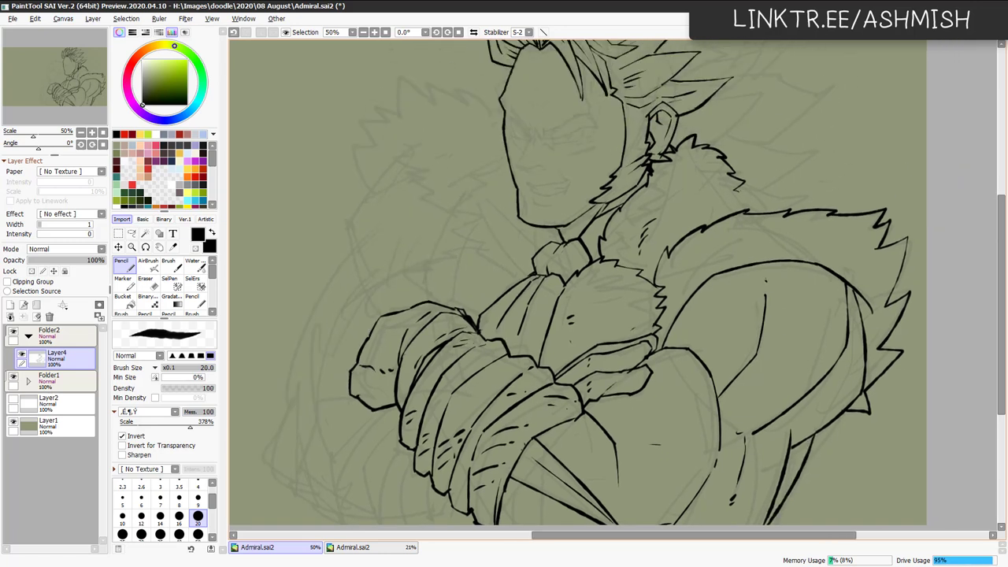
{"action": "left_click_drag", "start_coordinate": [738, 187], "coordinate": [777, 204]}
{"action": "key", "text": "ctrl+z"}
{"action": "key", "text": "e"}
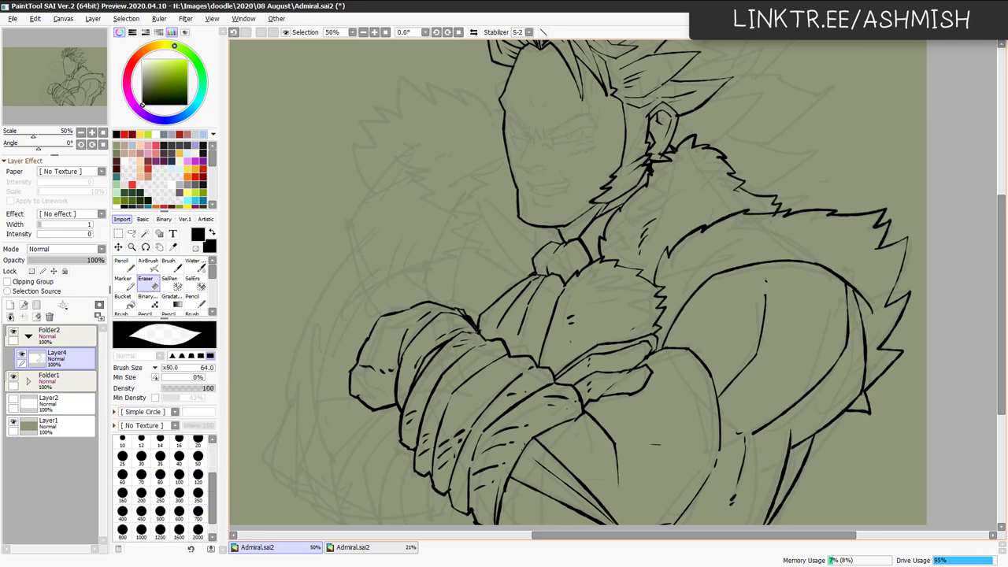
{"action": "key", "text": "n"}
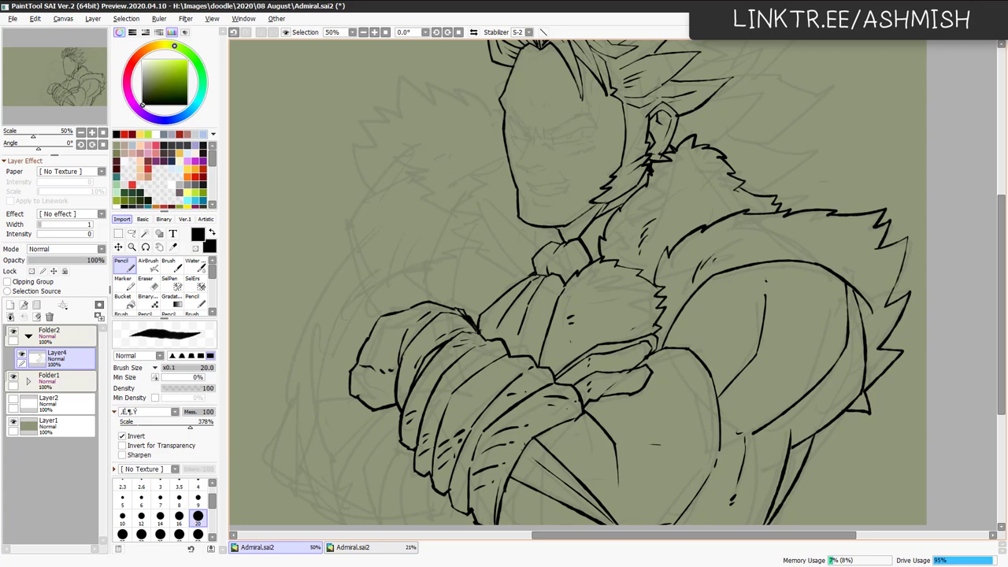
{"action": "left_click_drag", "start_coordinate": [877, 318], "coordinate": [873, 331]}
{"action": "left_click_drag", "start_coordinate": [879, 327], "coordinate": [874, 339]}
Ink pointed hair spikes sweeping back behind the ear and above it.
{"action": "scroll", "coordinate": [697, 265], "scroll_direction": "up", "scroll_amount": 3}
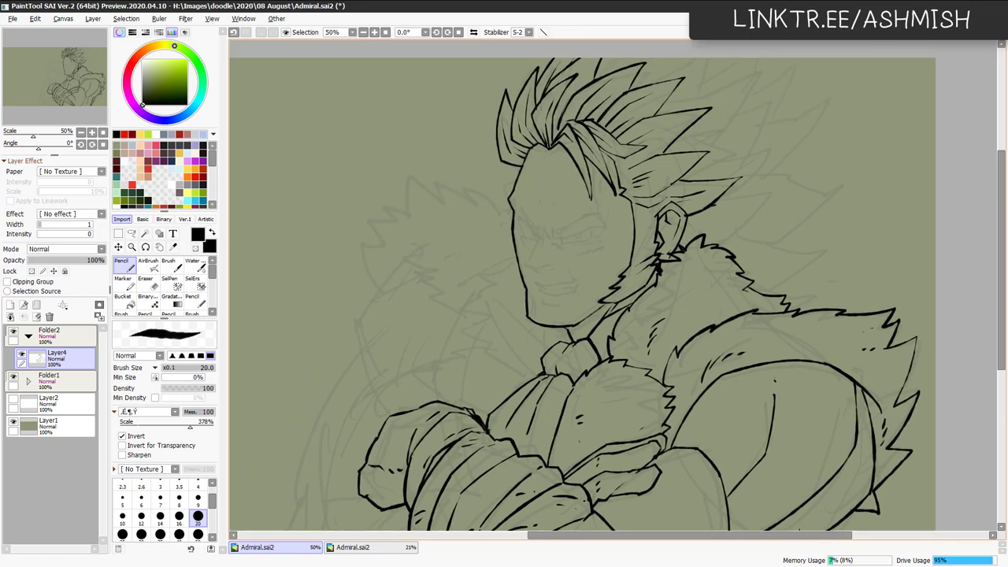
{"action": "mouse_move", "coordinate": [713, 206]}
{"action": "left_mouse_down"}
{"action": "mouse_move", "coordinate": [776, 191]}
{"action": "mouse_move", "coordinate": [748, 233]}
{"action": "left_mouse_up"}
{"action": "key", "text": "ctrl+z"}
{"action": "key", "text": "ctrl+z"}
{"action": "mouse_move", "coordinate": [713, 206]}
{"action": "left_mouse_down"}
{"action": "mouse_move", "coordinate": [776, 192]}
{"action": "mouse_move", "coordinate": [723, 243]}
{"action": "left_mouse_up"}
{"action": "mouse_move", "coordinate": [687, 230]}
{"action": "left_mouse_down"}
{"action": "mouse_move", "coordinate": [722, 218]}
{"action": "mouse_move", "coordinate": [699, 233]}
{"action": "left_mouse_up"}
{"action": "mouse_move", "coordinate": [700, 162]}
{"action": "left_mouse_down"}
{"action": "mouse_move", "coordinate": [767, 140]}
{"action": "mouse_move", "coordinate": [748, 189]}
{"action": "mouse_move", "coordinate": [728, 204]}
{"action": "left_mouse_up"}
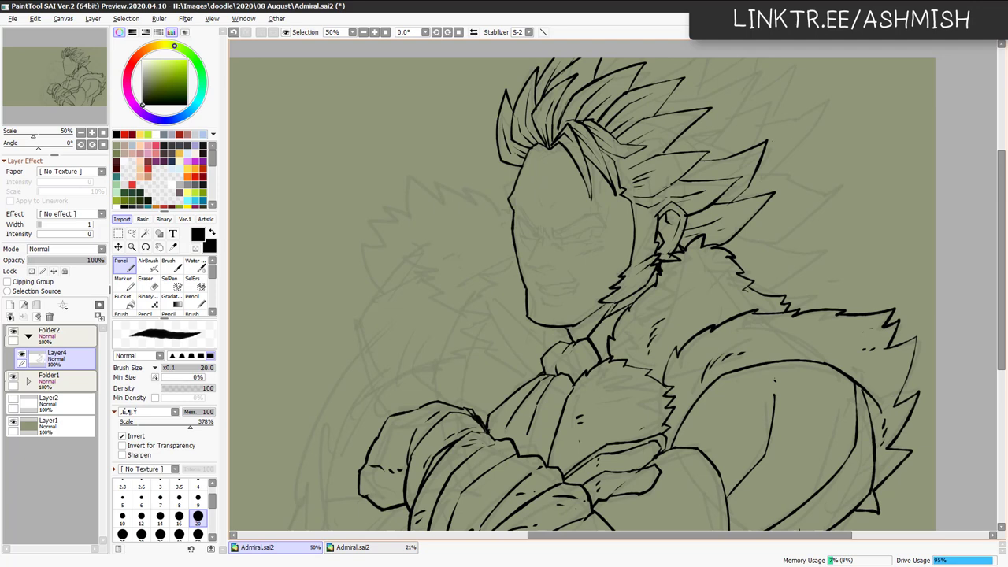
{"action": "key", "text": "ctrl+z"}
{"action": "mouse_move", "coordinate": [688, 173]}
{"action": "left_mouse_down"}
{"action": "mouse_move", "coordinate": [746, 132]}
{"action": "mouse_move", "coordinate": [679, 138]}
{"action": "mouse_move", "coordinate": [704, 144]}
{"action": "left_mouse_up"}
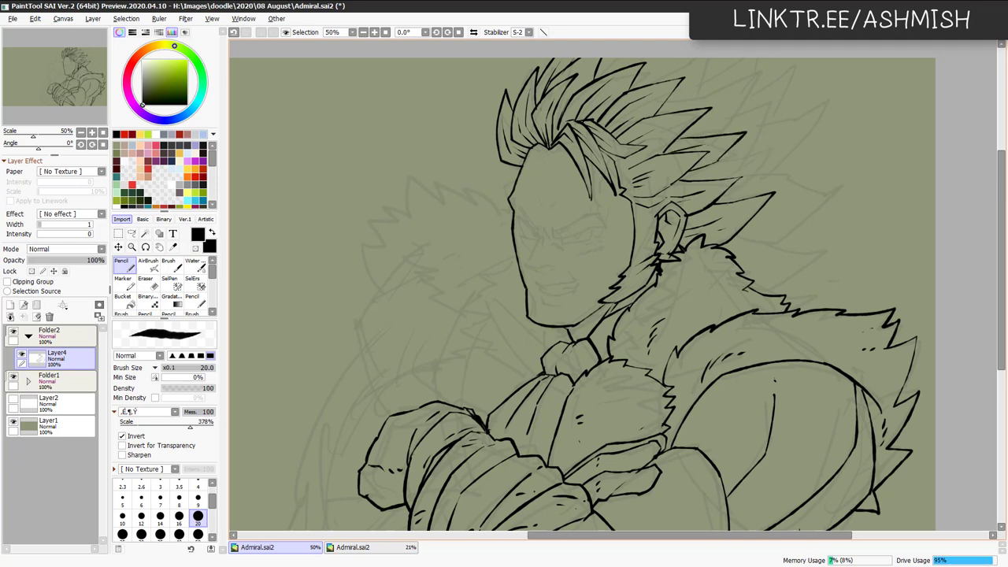
Ink long hair spikes across the upper back of the head, reaching the canvas's upper edge.
{"action": "mouse_move", "coordinate": [672, 99]}
{"action": "left_mouse_down"}
{"action": "mouse_move", "coordinate": [751, 70]}
{"action": "mouse_move", "coordinate": [699, 136]}
{"action": "mouse_move", "coordinate": [708, 98]}
{"action": "mouse_move", "coordinate": [730, 88]}
{"action": "left_mouse_up"}
{"action": "key", "text": "ctrl+z"}
{"action": "key", "text": "ctrl+z"}
{"action": "mouse_move", "coordinate": [633, 85]}
{"action": "left_mouse_down"}
{"action": "mouse_move", "coordinate": [691, 57]}
{"action": "mouse_move", "coordinate": [691, 97]}
{"action": "left_mouse_up"}
{"action": "key", "text": "ctrl+z"}
{"action": "mouse_move", "coordinate": [708, 58]}
{"action": "left_mouse_down"}
{"action": "mouse_move", "coordinate": [694, 94]}
{"action": "mouse_move", "coordinate": [699, 58]}
{"action": "left_mouse_up"}
{"action": "mouse_move", "coordinate": [598, 71]}
{"action": "left_mouse_down"}
{"action": "mouse_move", "coordinate": [614, 58]}
{"action": "mouse_move", "coordinate": [676, 58]}
{"action": "left_mouse_up"}
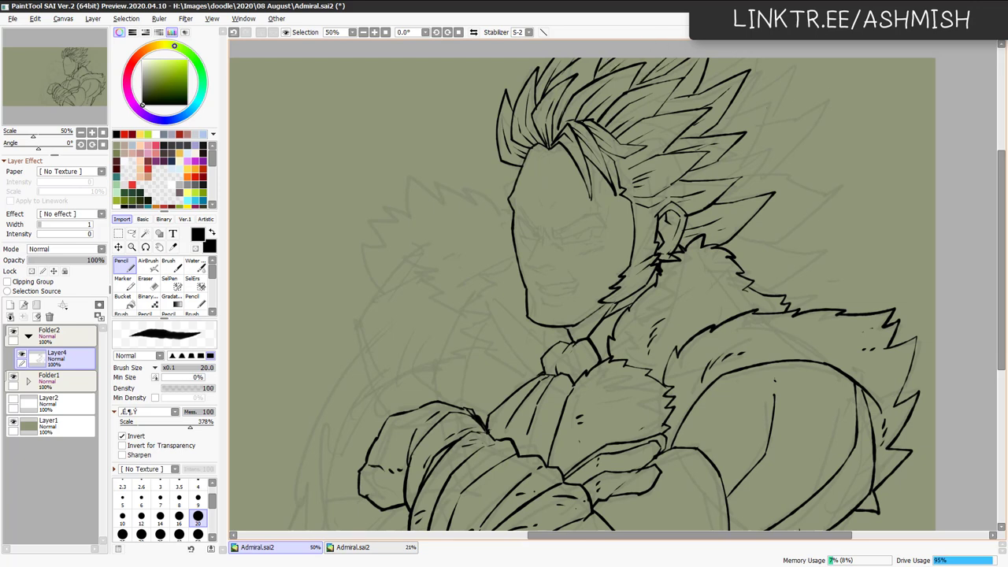
Ink two more outer spikes in the gaps between the spikes at the back of the head.
{"action": "left_click_drag", "start_coordinate": [719, 158], "coordinate": [775, 138]}
{"action": "mouse_move", "coordinate": [776, 141]}
{"action": "left_mouse_down"}
{"action": "mouse_move", "coordinate": [729, 192]}
{"action": "mouse_move", "coordinate": [699, 180]}
{"action": "left_mouse_up"}
{"action": "left_click_drag", "start_coordinate": [722, 120], "coordinate": [771, 91]}
{"action": "left_click_drag", "start_coordinate": [771, 90], "coordinate": [744, 146]}
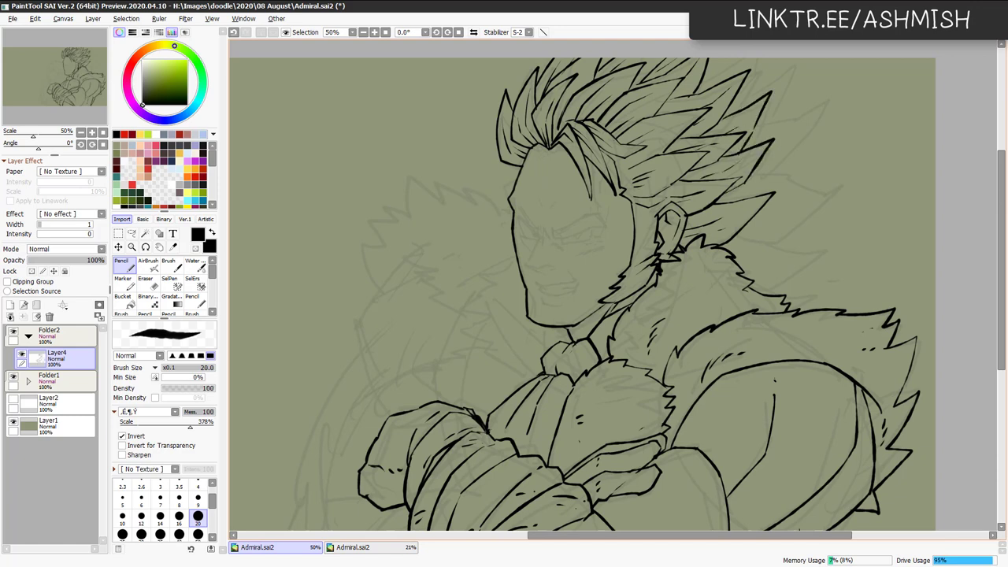
Clean up overlapping hair lines and ink another spike tip with strand lines near the canvas's upper edge.
{"action": "key", "text": "e"}
{"action": "key", "text": "n"}
{"action": "left_click_drag", "start_coordinate": [707, 68], "coordinate": [740, 58]}
{"action": "mouse_move", "coordinate": [702, 85]}
{"action": "left_mouse_down"}
{"action": "mouse_move", "coordinate": [724, 66]}
{"action": "mouse_move", "coordinate": [715, 80]}
{"action": "left_mouse_up"}
{"action": "key", "text": "e"}
{"action": "key", "text": "n"}
Ink two long hair spikes sweeping out behind the neck and add strand lines inside them using the mirrored view.
{"action": "mouse_move", "coordinate": [741, 186]}
{"action": "left_mouse_down"}
{"action": "mouse_move", "coordinate": [827, 173]}
{"action": "mouse_move", "coordinate": [801, 216]}
{"action": "mouse_move", "coordinate": [749, 233]}
{"action": "mouse_move", "coordinate": [770, 230]}
{"action": "mouse_move", "coordinate": [801, 251]}
{"action": "mouse_move", "coordinate": [837, 249]}
{"action": "mouse_move", "coordinate": [801, 277]}
{"action": "mouse_move", "coordinate": [750, 286]}
{"action": "left_mouse_up"}
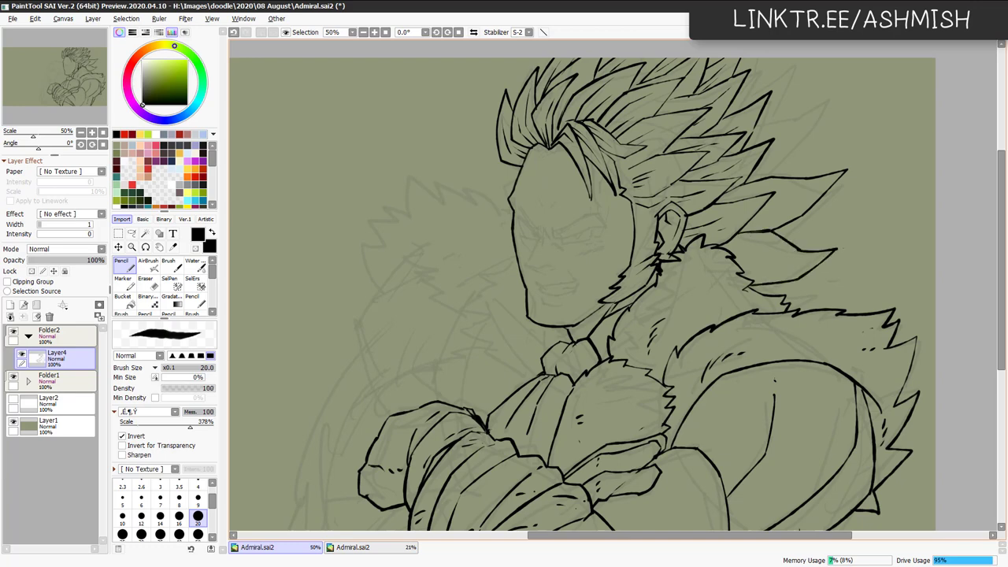
{"action": "key", "text": "h"}
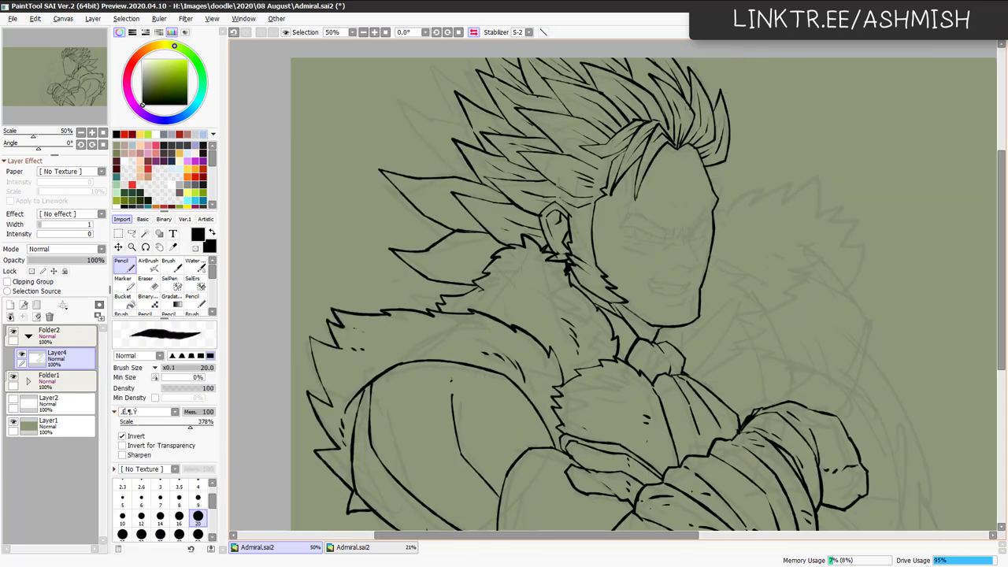
{"action": "mouse_move", "coordinate": [494, 252]}
{"action": "left_mouse_down"}
{"action": "mouse_move", "coordinate": [435, 264]}
{"action": "mouse_move", "coordinate": [469, 268]}
{"action": "left_mouse_up"}
{"action": "left_click_drag", "start_coordinate": [457, 199], "coordinate": [416, 186]}
{"action": "key", "text": "ctrl+z"}
{"action": "mouse_move", "coordinate": [471, 219]}
{"action": "left_mouse_down"}
{"action": "mouse_move", "coordinate": [418, 197]}
{"action": "mouse_move", "coordinate": [459, 220]}
{"action": "mouse_move", "coordinate": [476, 191]}
{"action": "left_mouse_up"}
{"action": "key", "text": "h"}
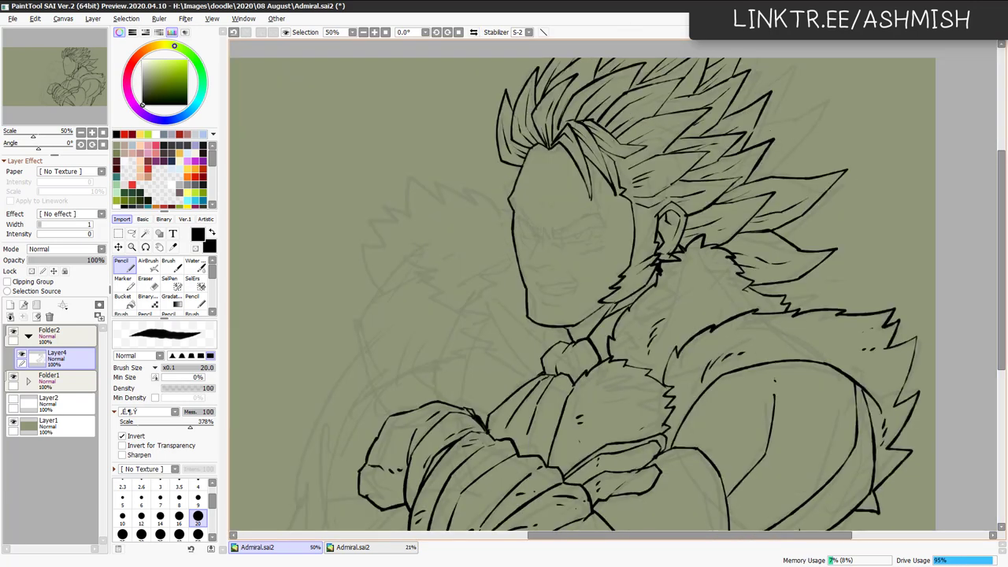
Ink further large outer spikes with inner strands along the upper back of the hair.
{"action": "mouse_move", "coordinate": [748, 134]}
{"action": "left_mouse_down"}
{"action": "mouse_move", "coordinate": [834, 101]}
{"action": "mouse_move", "coordinate": [799, 156]}
{"action": "mouse_move", "coordinate": [765, 171]}
{"action": "left_mouse_up"}
{"action": "key", "text": "ctrl+z"}
{"action": "mouse_move", "coordinate": [753, 130]}
{"action": "left_mouse_down"}
{"action": "mouse_move", "coordinate": [831, 104]}
{"action": "mouse_move", "coordinate": [797, 161]}
{"action": "mouse_move", "coordinate": [773, 175]}
{"action": "mouse_move", "coordinate": [808, 126]}
{"action": "left_mouse_up"}
{"action": "left_click_drag", "start_coordinate": [761, 160], "coordinate": [777, 150]}
{"action": "mouse_move", "coordinate": [729, 107]}
{"action": "left_mouse_down"}
{"action": "mouse_move", "coordinate": [779, 75]}
{"action": "mouse_move", "coordinate": [771, 127]}
{"action": "left_mouse_up"}
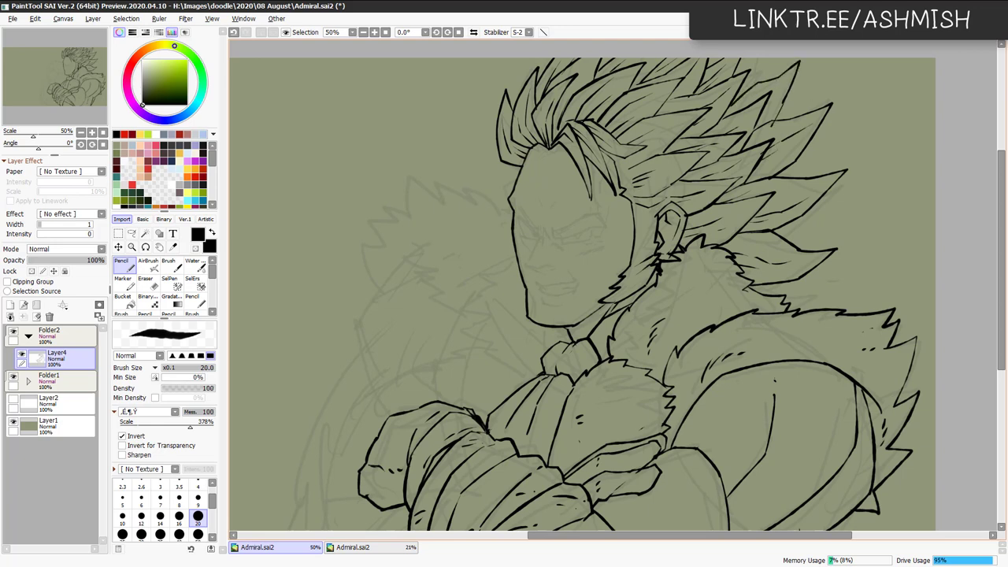
Erase stray overlaps among the uppermost back spikes and add short strand lines between them.
{"action": "key", "text": "e"}
{"action": "key", "text": "n"}
{"action": "mouse_move", "coordinate": [738, 66]}
{"action": "left_mouse_down"}
{"action": "mouse_move", "coordinate": [753, 59]}
{"action": "mouse_move", "coordinate": [765, 84]}
{"action": "mouse_move", "coordinate": [747, 78]}
{"action": "mouse_move", "coordinate": [740, 89]}
{"action": "left_mouse_up"}
{"action": "key", "text": "e"}
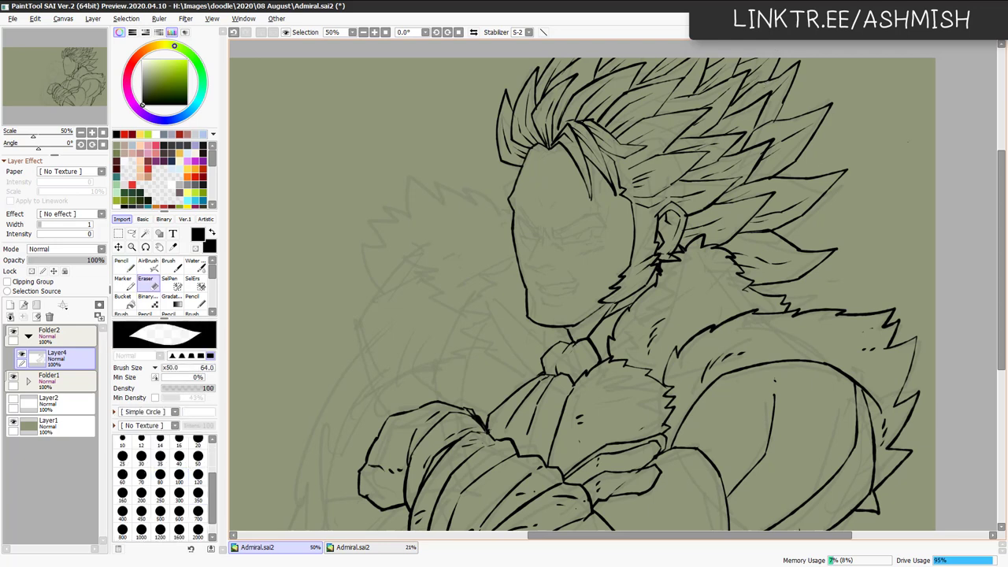
{"action": "key", "text": "n"}
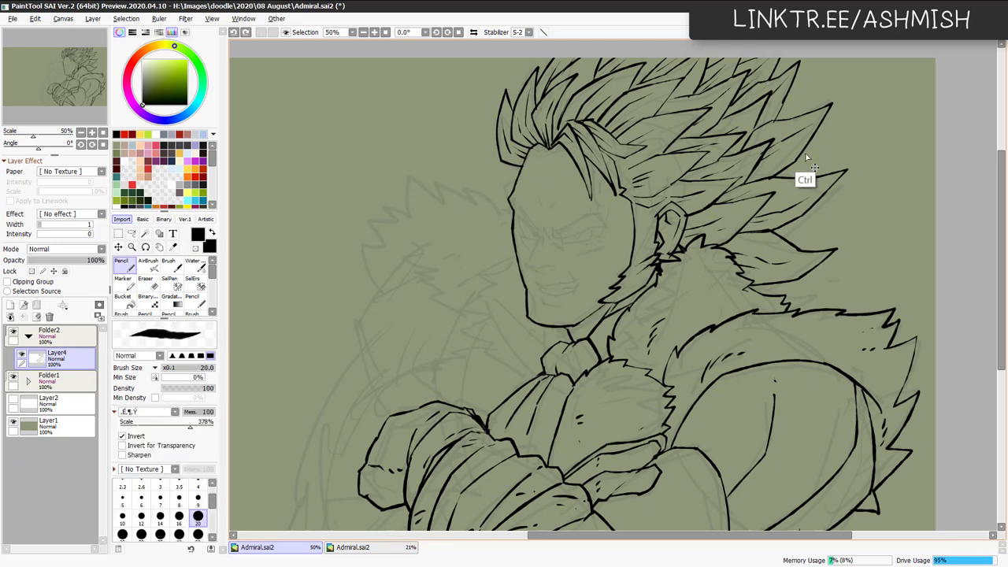
Ink two smaller spikes filling the gaps above and below the longest back spike.
{"action": "mouse_move", "coordinate": [802, 152]}
{"action": "left_mouse_down"}
{"action": "mouse_move", "coordinate": [834, 145]}
{"action": "mouse_move", "coordinate": [803, 177]}
{"action": "left_mouse_up"}
{"action": "left_click_drag", "start_coordinate": [794, 222], "coordinate": [853, 212]}
{"action": "left_click_drag", "start_coordinate": [853, 213], "coordinate": [802, 249]}
{"action": "key", "text": "g"}
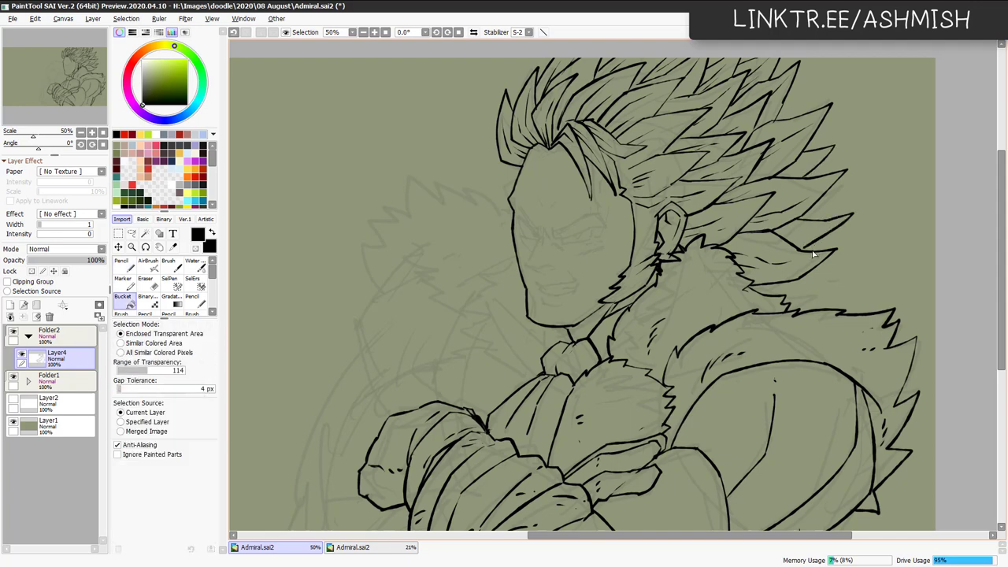
Undo the small spike below the longest back spike, redraw it in the mirrored view and restore the normal view.
{"action": "key", "text": "h"}
{"action": "key", "text": "n"}
{"action": "left_click_drag", "start_coordinate": [760, 296], "coordinate": [837, 262]}
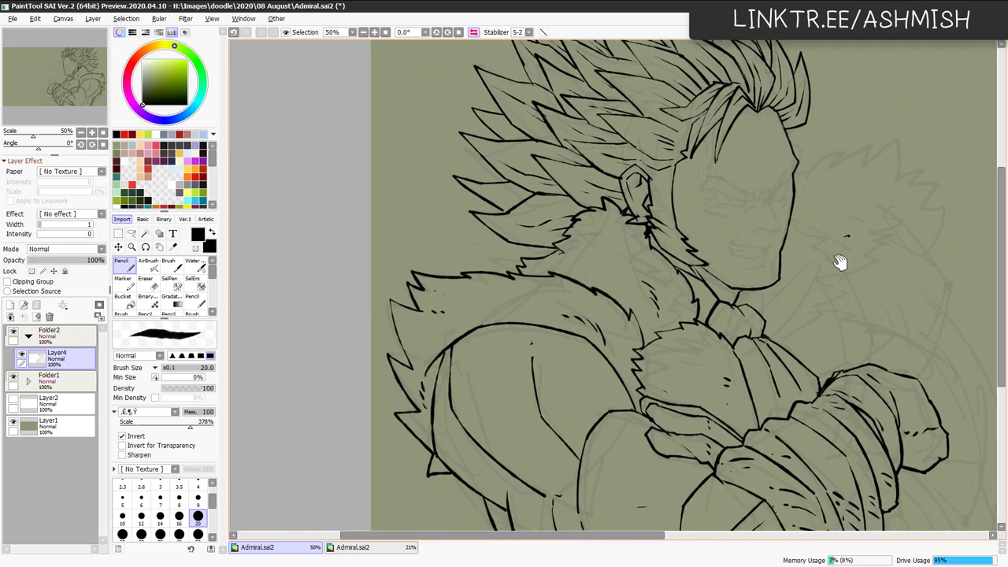
{"action": "key", "text": "ctrl+z"}
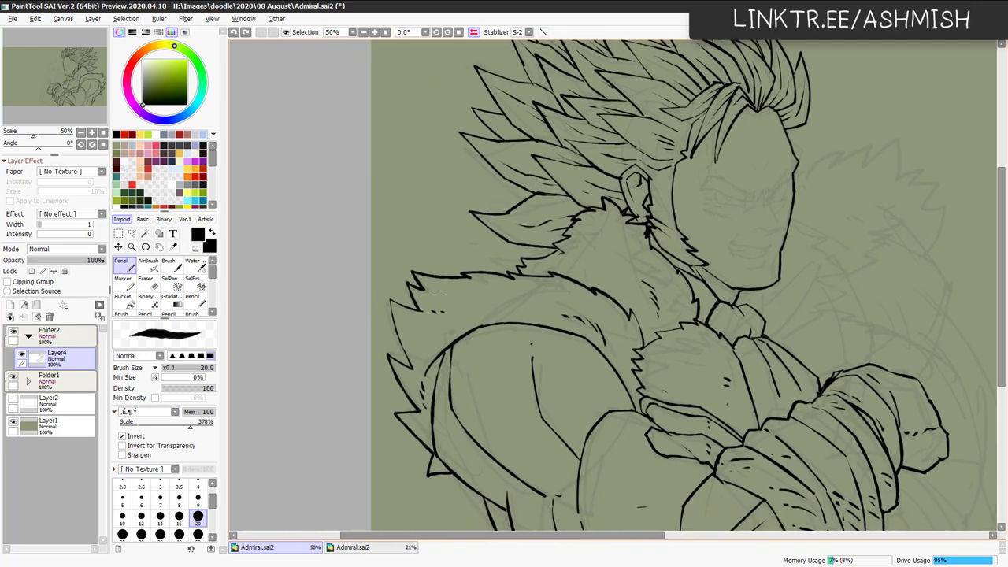
{"action": "mouse_move", "coordinate": [502, 178]}
{"action": "left_mouse_down"}
{"action": "mouse_move", "coordinate": [452, 173]}
{"action": "mouse_move", "coordinate": [507, 213]}
{"action": "left_mouse_up"}
{"action": "key", "text": "ctrl+z"}
{"action": "mouse_move", "coordinate": [509, 178]}
{"action": "left_mouse_down"}
{"action": "mouse_move", "coordinate": [491, 179]}
{"action": "mouse_move", "coordinate": [492, 198]}
{"action": "mouse_move", "coordinate": [522, 202]}
{"action": "left_mouse_up"}
{"action": "key", "text": "e"}
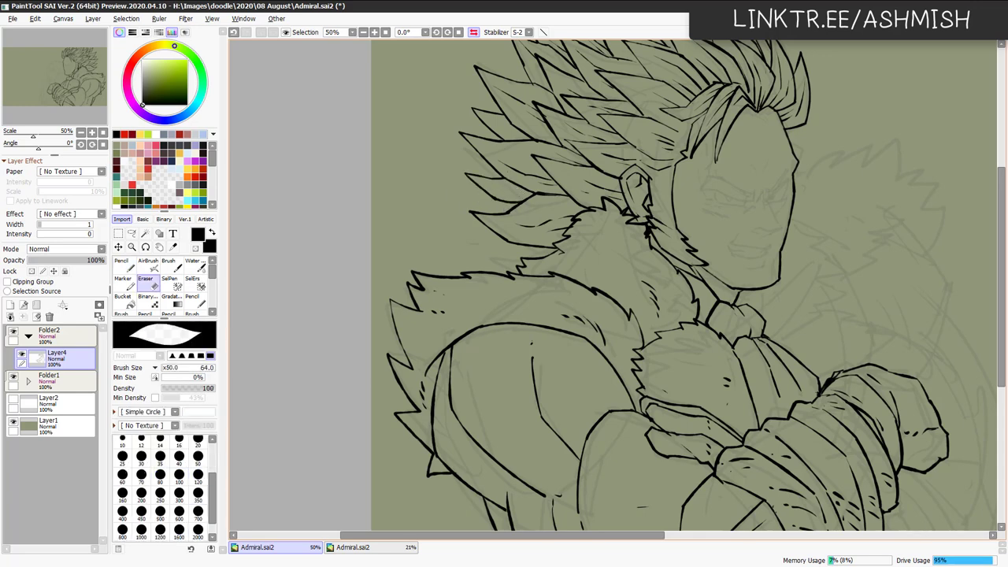
{"action": "key", "text": "h"}
{"action": "key", "text": "n"}
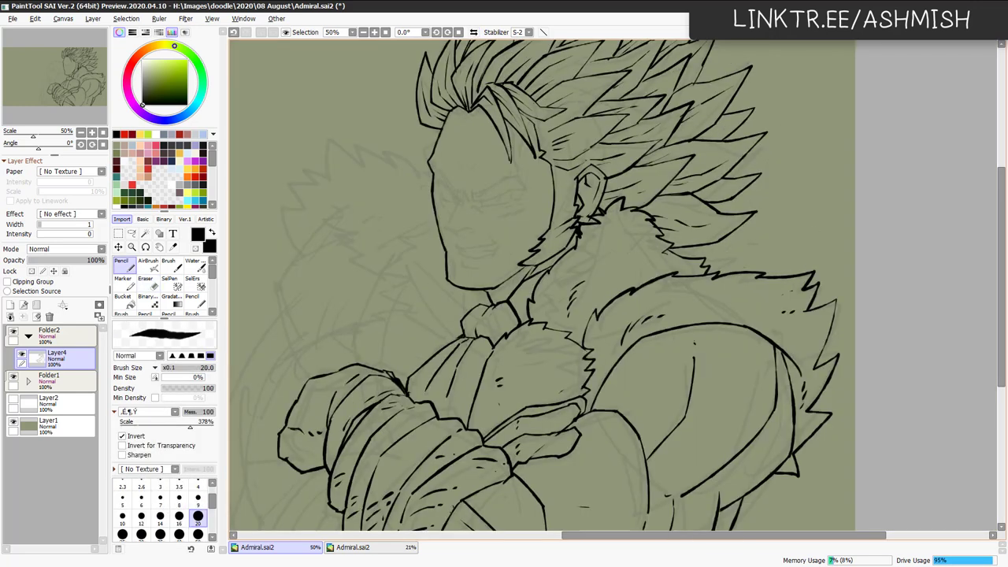
Rework the lowest hair spikes behind the neck, inking overlapping tips down toward the collar fur.
{"action": "key", "text": "ctrl+z"}
{"action": "left_click_drag", "start_coordinate": [754, 279], "coordinate": [799, 290]}
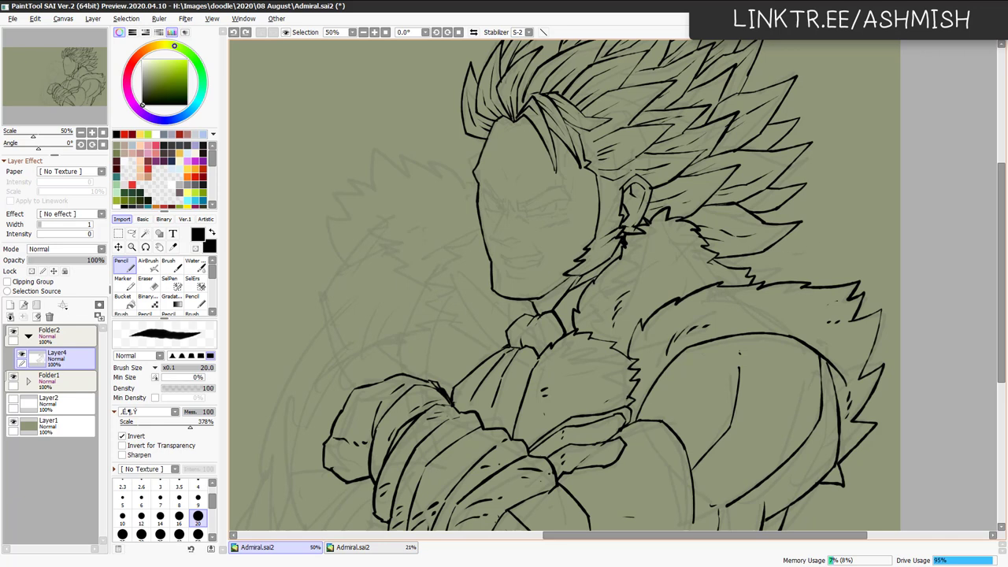
{"action": "mouse_move", "coordinate": [782, 241]}
{"action": "left_mouse_down"}
{"action": "mouse_move", "coordinate": [811, 247]}
{"action": "mouse_move", "coordinate": [749, 277]}
{"action": "left_mouse_up"}
{"action": "key", "text": "ctrl+z"}
{"action": "key", "text": "ctrl+z"}
{"action": "key", "text": "ctrl+z"}
{"action": "mouse_move", "coordinate": [778, 247]}
{"action": "left_mouse_down"}
{"action": "mouse_move", "coordinate": [825, 240]}
{"action": "mouse_move", "coordinate": [731, 266]}
{"action": "mouse_move", "coordinate": [754, 276]}
{"action": "left_mouse_up"}
{"action": "mouse_move", "coordinate": [778, 211]}
{"action": "left_mouse_down"}
{"action": "mouse_move", "coordinate": [797, 208]}
{"action": "mouse_move", "coordinate": [803, 234]}
{"action": "mouse_move", "coordinate": [777, 248]}
{"action": "mouse_move", "coordinate": [826, 209]}
{"action": "mouse_move", "coordinate": [776, 249]}
{"action": "left_mouse_up"}
{"action": "key", "text": "ctrl+z"}
{"action": "key", "text": "ctrl+z"}
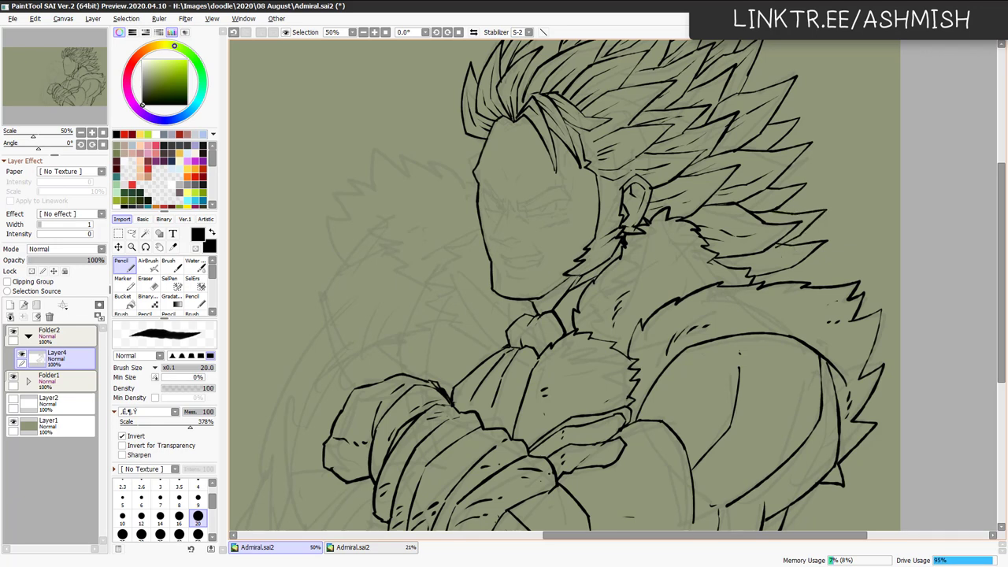
Clean up the lowest hair spikes where they meet the collar fur, add a strand line and check the drawing mirrored.
{"action": "key", "text": "e"}
{"action": "key", "text": "n"}
{"action": "key", "text": "e"}
{"action": "key", "text": "n"}
{"action": "left_click_drag", "start_coordinate": [726, 261], "coordinate": [746, 263]}
{"action": "key", "text": "h"}
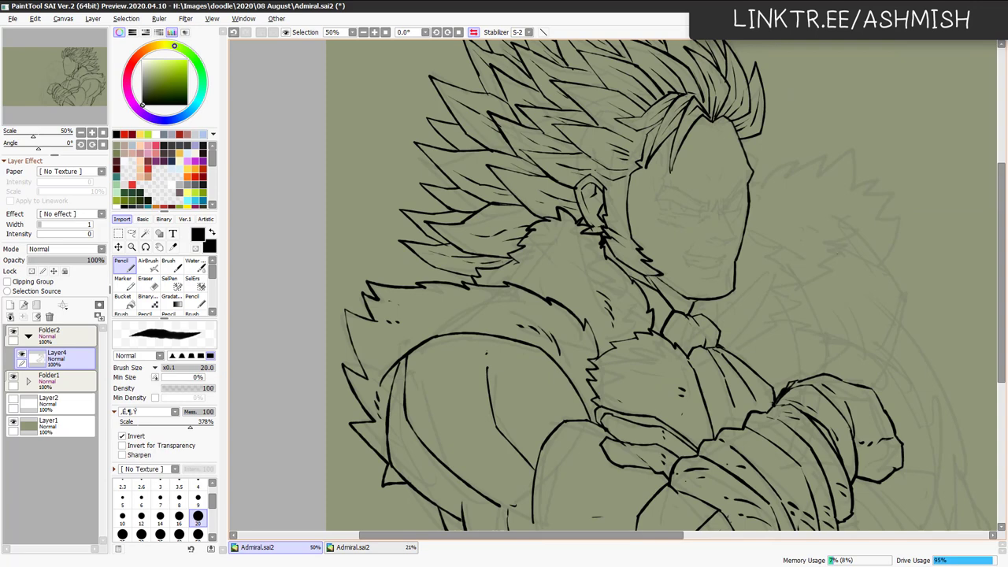
{"action": "key", "text": "h"}
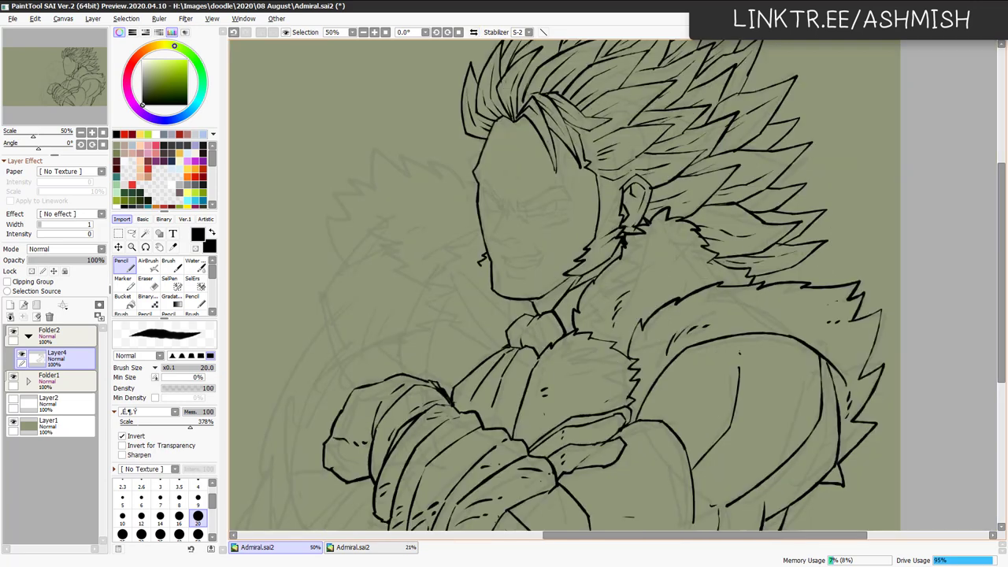
Ink the jagged fur collar on the far side of the face, curving from the jaw down to the cravat.
{"action": "left_click_drag", "start_coordinate": [477, 279], "coordinate": [491, 269]}
{"action": "mouse_move", "coordinate": [477, 221]}
{"action": "left_mouse_down"}
{"action": "mouse_move", "coordinate": [442, 247]}
{"action": "mouse_move", "coordinate": [429, 288]}
{"action": "mouse_move", "coordinate": [449, 326]}
{"action": "mouse_move", "coordinate": [489, 359]}
{"action": "left_mouse_up"}
{"action": "left_click_drag", "start_coordinate": [558, 354], "coordinate": [641, 276]}
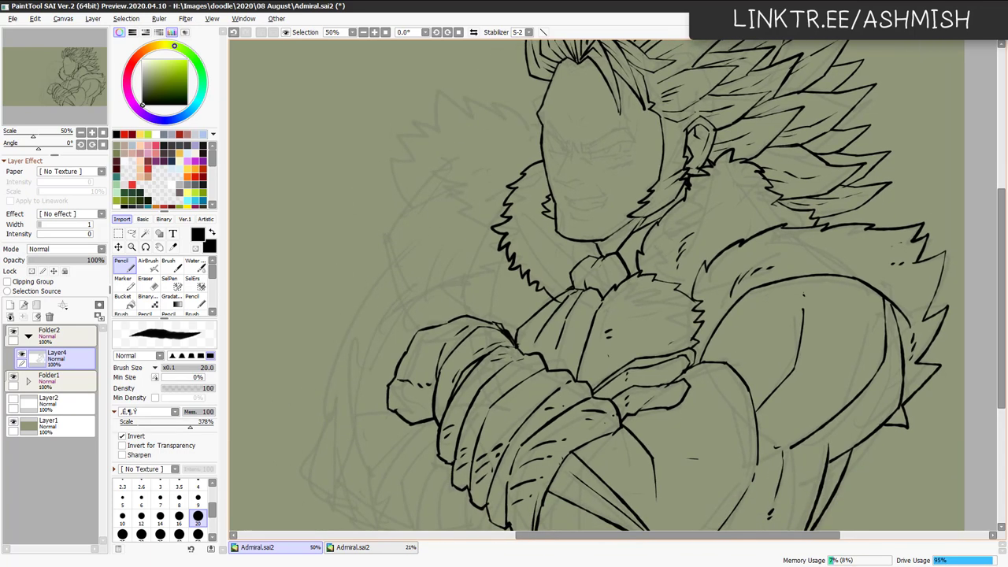
{"action": "key", "text": "e"}
{"action": "key", "text": "h"}
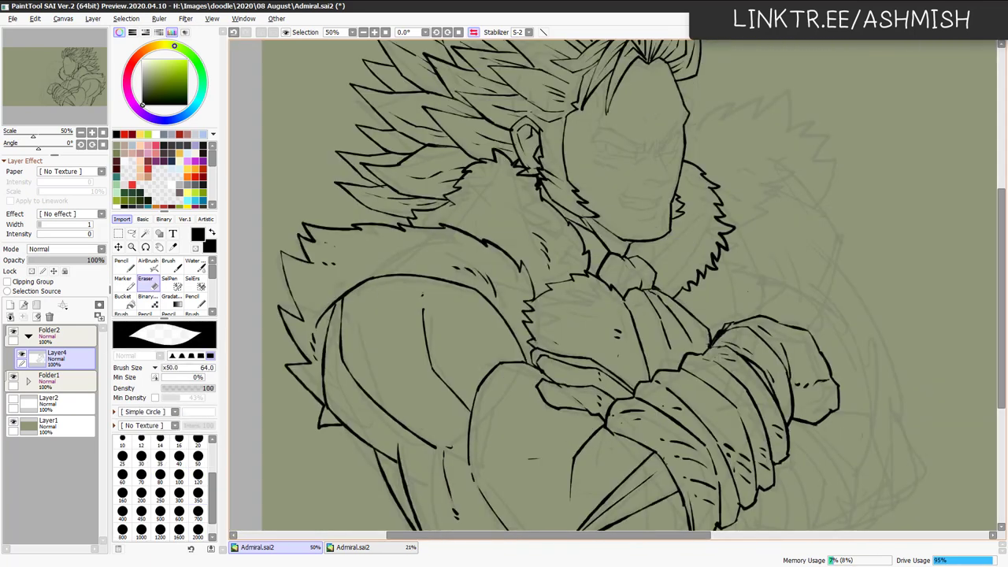
Ink the small fur cuff under the far collar fur, erase the overlapping collar spikes and add short fur strokes.
{"action": "key", "text": "n"}
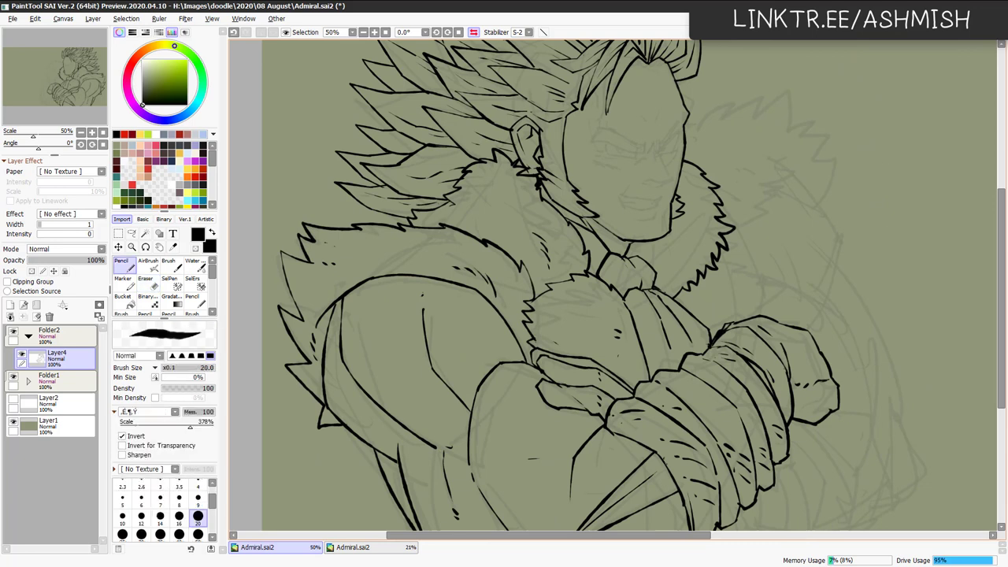
{"action": "mouse_move", "coordinate": [664, 293]}
{"action": "left_mouse_down"}
{"action": "mouse_move", "coordinate": [722, 254]}
{"action": "mouse_move", "coordinate": [777, 291]}
{"action": "mouse_move", "coordinate": [761, 317]}
{"action": "left_mouse_up"}
{"action": "key", "text": "ctrl+z"}
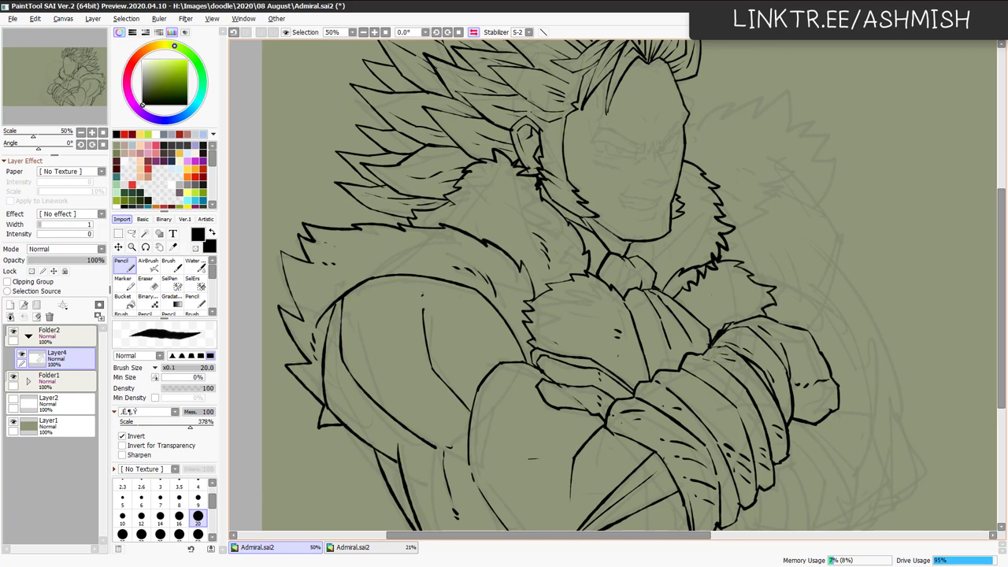
{"action": "key", "text": "e"}
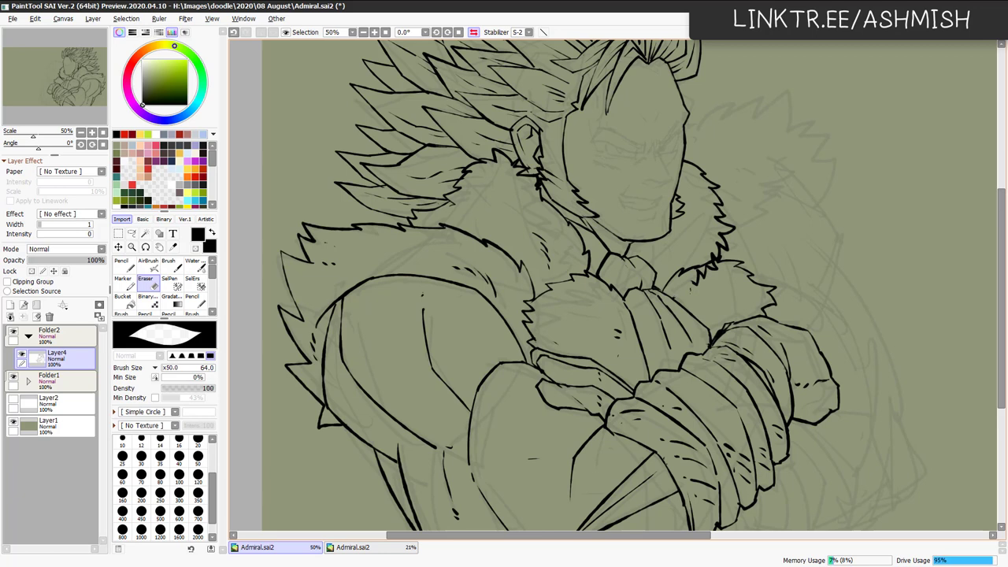
{"action": "left_click_drag", "start_coordinate": [693, 286], "coordinate": [716, 260]}
{"action": "key", "text": "n"}
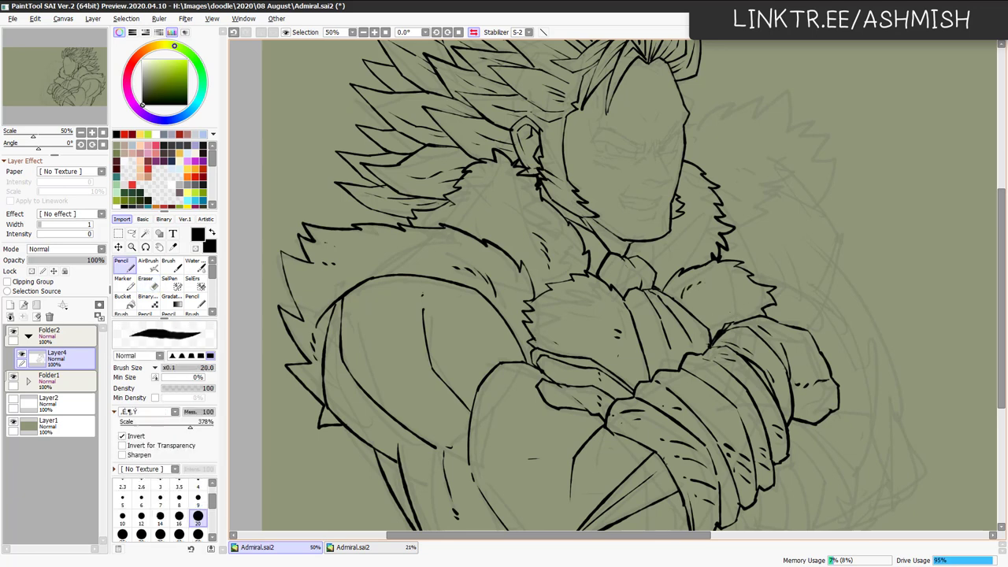
{"action": "key", "text": "ctrl+z"}
{"action": "left_click_drag", "start_coordinate": [691, 299], "coordinate": [694, 302]}
Return to the unmirrored view and, on a new layer, ink the far forearm's contour and folds beneath the wrapped arm.
{"action": "key", "text": "h"}
{"action": "key", "text": "Page_Up"}
{"action": "key", "text": "Page_Down"}
{"action": "key", "text": "ctrl+shift+n"}
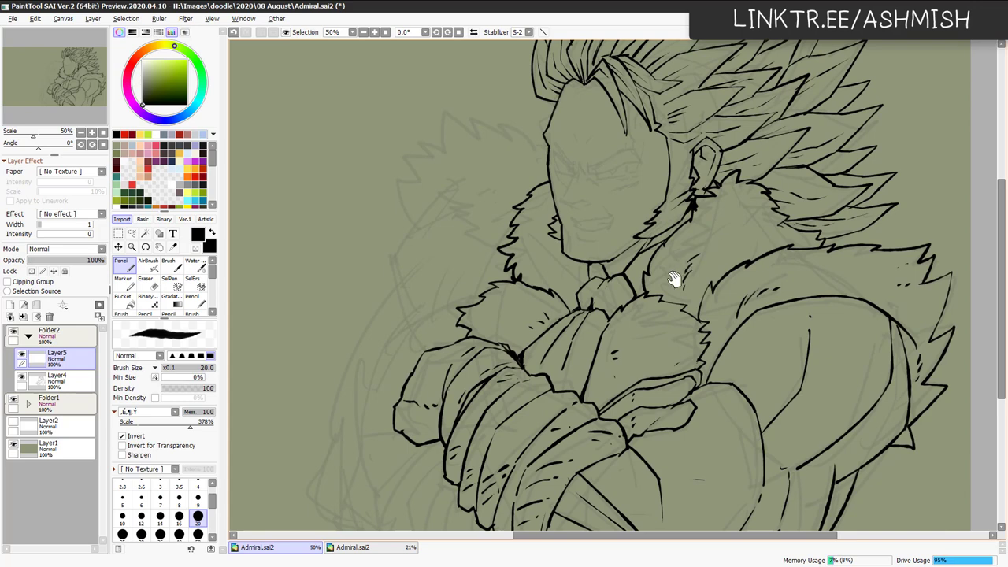
{"action": "scroll", "coordinate": [731, 265], "scroll_direction": "down", "scroll_amount": 5}
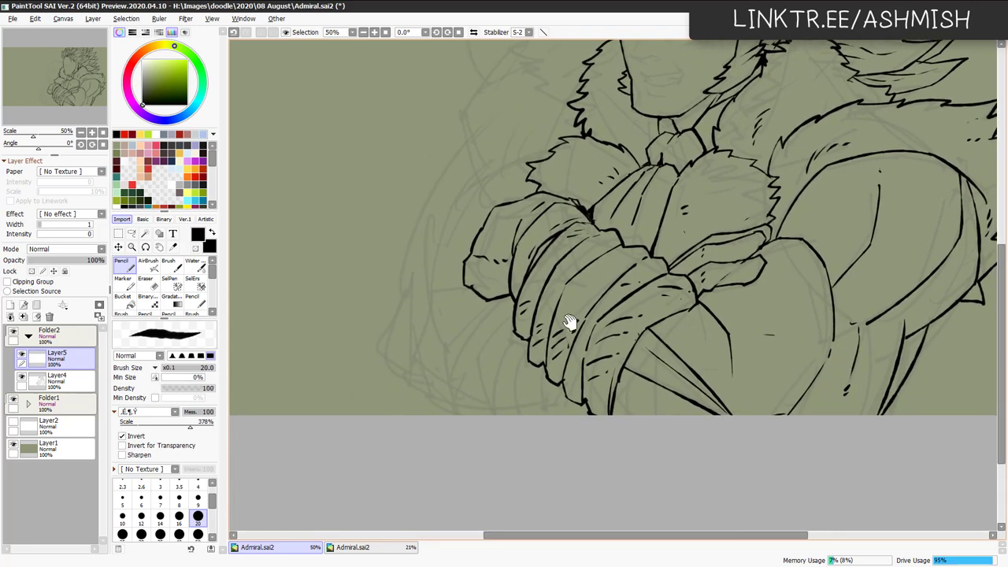
{"action": "mouse_move", "coordinate": [524, 306]}
{"action": "left_mouse_down"}
{"action": "mouse_move", "coordinate": [556, 286]}
{"action": "mouse_move", "coordinate": [481, 317]}
{"action": "mouse_move", "coordinate": [491, 404]}
{"action": "mouse_move", "coordinate": [499, 339]}
{"action": "mouse_move", "coordinate": [528, 290]}
{"action": "mouse_move", "coordinate": [518, 395]}
{"action": "mouse_move", "coordinate": [565, 338]}
{"action": "mouse_move", "coordinate": [567, 396]}
{"action": "mouse_move", "coordinate": [587, 397]}
{"action": "mouse_move", "coordinate": [572, 380]}
{"action": "left_mouse_up"}
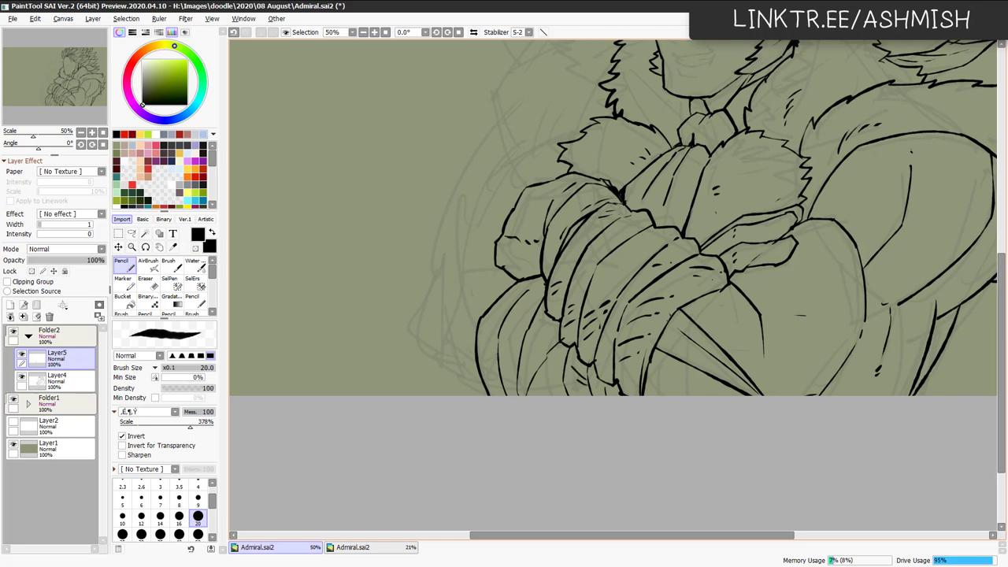
{"action": "left_click_drag", "start_coordinate": [548, 337], "coordinate": [544, 346]}
{"action": "mouse_move", "coordinate": [528, 304]}
{"action": "left_mouse_down"}
{"action": "mouse_move", "coordinate": [520, 320]}
{"action": "mouse_move", "coordinate": [526, 313]}
{"action": "left_mouse_up"}
Ink the far sleeve's outer contour from the canvas's lower edge up around the elbow toward the shoulder.
{"action": "mouse_move", "coordinate": [497, 371]}
{"action": "left_mouse_down"}
{"action": "mouse_move", "coordinate": [488, 395]}
{"action": "mouse_move", "coordinate": [458, 378]}
{"action": "mouse_move", "coordinate": [447, 302]}
{"action": "left_mouse_up"}
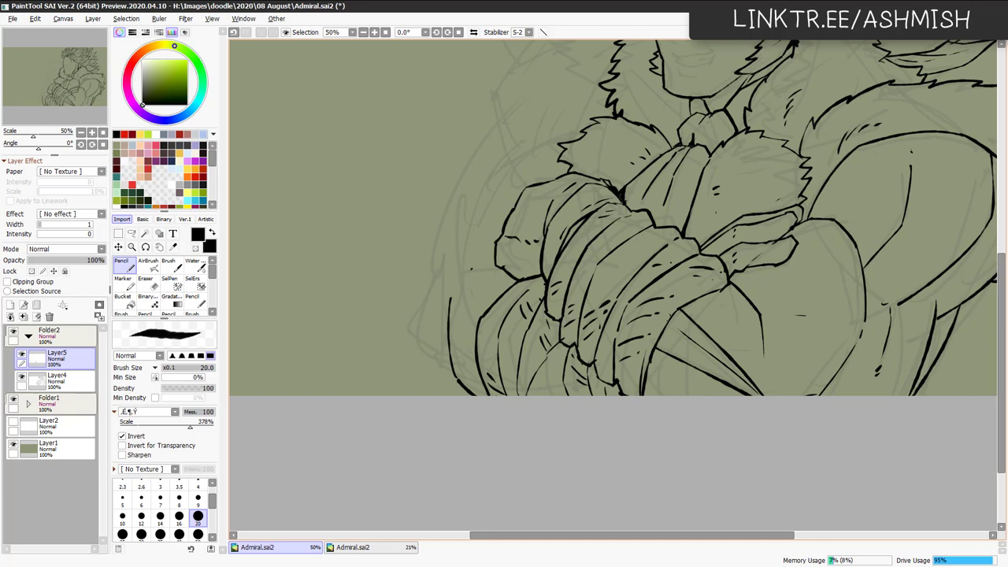
{"action": "left_click_drag", "start_coordinate": [494, 258], "coordinate": [471, 268]}
{"action": "mouse_move", "coordinate": [452, 368]}
{"action": "left_mouse_down"}
{"action": "mouse_move", "coordinate": [421, 338]}
{"action": "mouse_move", "coordinate": [419, 309]}
{"action": "mouse_move", "coordinate": [435, 280]}
{"action": "mouse_move", "coordinate": [438, 209]}
{"action": "mouse_move", "coordinate": [492, 123]}
{"action": "left_mouse_up"}
{"action": "key", "text": "ctrl+z"}
{"action": "mouse_move", "coordinate": [433, 283]}
{"action": "left_mouse_down"}
{"action": "mouse_move", "coordinate": [432, 228]}
{"action": "mouse_move", "coordinate": [493, 140]}
{"action": "mouse_move", "coordinate": [460, 254]}
{"action": "left_mouse_up"}
Ink the sleeve line running into the small fur cuff and the curved outer contour of the far upper arm.
{"action": "mouse_move", "coordinate": [626, 101]}
{"action": "left_mouse_down"}
{"action": "mouse_move", "coordinate": [585, 216]}
{"action": "mouse_move", "coordinate": [596, 211]}
{"action": "left_mouse_up"}
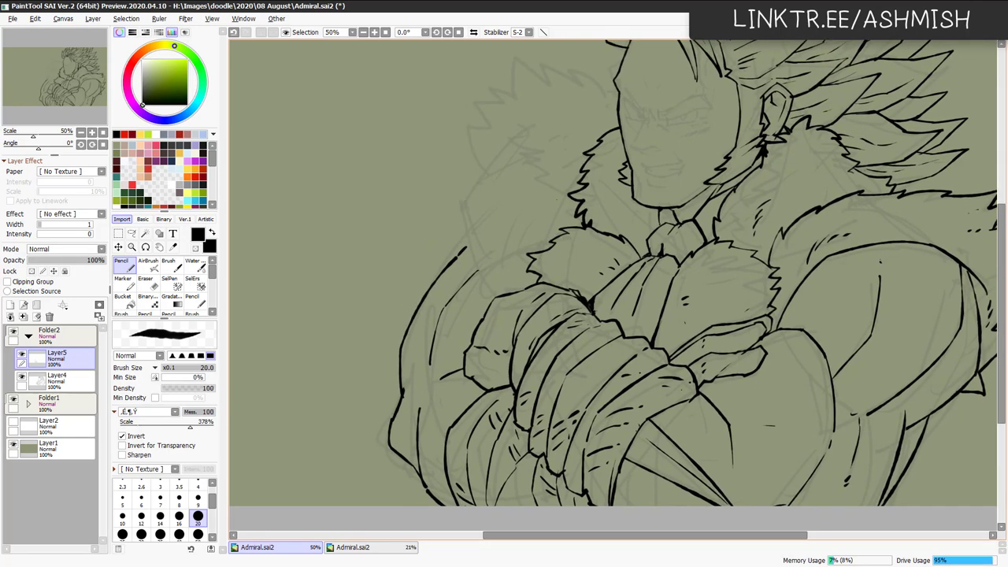
{"action": "left_click_drag", "start_coordinate": [471, 266], "coordinate": [544, 230]}
{"action": "key", "text": "ctrl+z"}
{"action": "left_click_drag", "start_coordinate": [475, 268], "coordinate": [546, 237]}
{"action": "left_click_drag", "start_coordinate": [471, 182], "coordinate": [539, 120]}
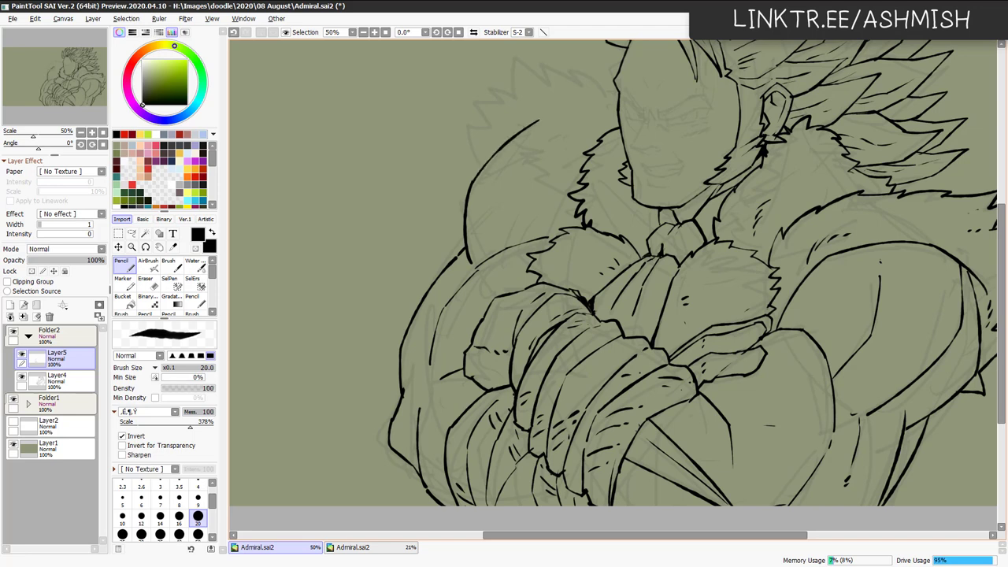
Ink the jagged fur trim edge running from the small fur cuff up to the far shoulder.
{"action": "left_click_drag", "start_coordinate": [555, 211], "coordinate": [578, 227]}
{"action": "mouse_move", "coordinate": [551, 191]}
{"action": "left_mouse_down"}
{"action": "mouse_move", "coordinate": [557, 216]}
{"action": "mouse_move", "coordinate": [562, 202]}
{"action": "mouse_move", "coordinate": [544, 193]}
{"action": "left_mouse_up"}
{"action": "key", "text": "ctrl+z"}
{"action": "key", "text": "ctrl+z"}
{"action": "mouse_move", "coordinate": [576, 225]}
{"action": "left_mouse_down"}
{"action": "mouse_move", "coordinate": [544, 199]}
{"action": "mouse_move", "coordinate": [526, 140]}
{"action": "mouse_move", "coordinate": [515, 138]}
{"action": "mouse_move", "coordinate": [575, 225]}
{"action": "left_mouse_up"}
{"action": "key", "text": "ctrl+z"}
{"action": "key", "text": "ctrl+z"}
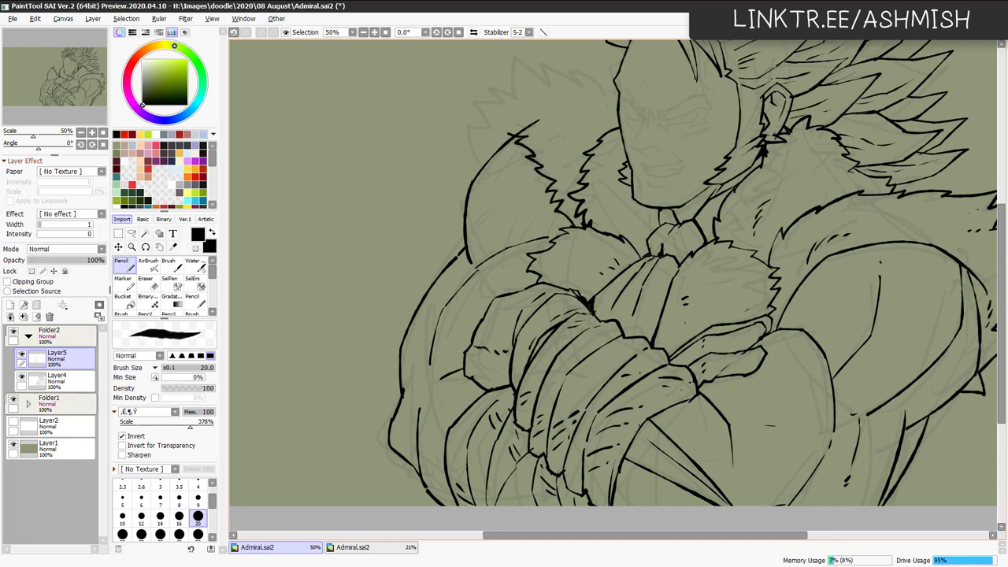
{"action": "mouse_move", "coordinate": [521, 140]}
{"action": "left_mouse_down"}
{"action": "mouse_move", "coordinate": [529, 177]}
{"action": "mouse_move", "coordinate": [473, 169]}
{"action": "mouse_move", "coordinate": [482, 148]}
{"action": "mouse_move", "coordinate": [515, 130]}
{"action": "left_mouse_up"}
{"action": "key", "text": "ctrl+z"}
{"action": "key", "text": "ctrl+z"}
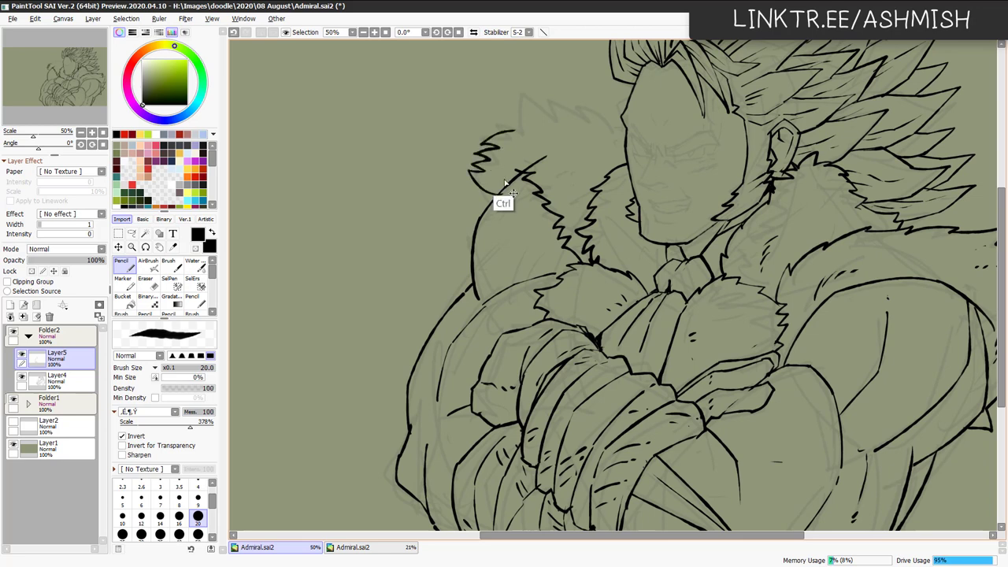
{"action": "mouse_move", "coordinate": [476, 197]}
{"action": "left_mouse_down"}
{"action": "mouse_move", "coordinate": [477, 151]}
{"action": "mouse_move", "coordinate": [504, 132]}
{"action": "mouse_move", "coordinate": [505, 111]}
{"action": "mouse_move", "coordinate": [551, 97]}
{"action": "mouse_move", "coordinate": [578, 110]}
{"action": "mouse_move", "coordinate": [622, 101]}
{"action": "mouse_move", "coordinate": [613, 106]}
{"action": "mouse_move", "coordinate": [625, 112]}
{"action": "left_mouse_up"}
{"action": "key", "text": "ctrl+z"}
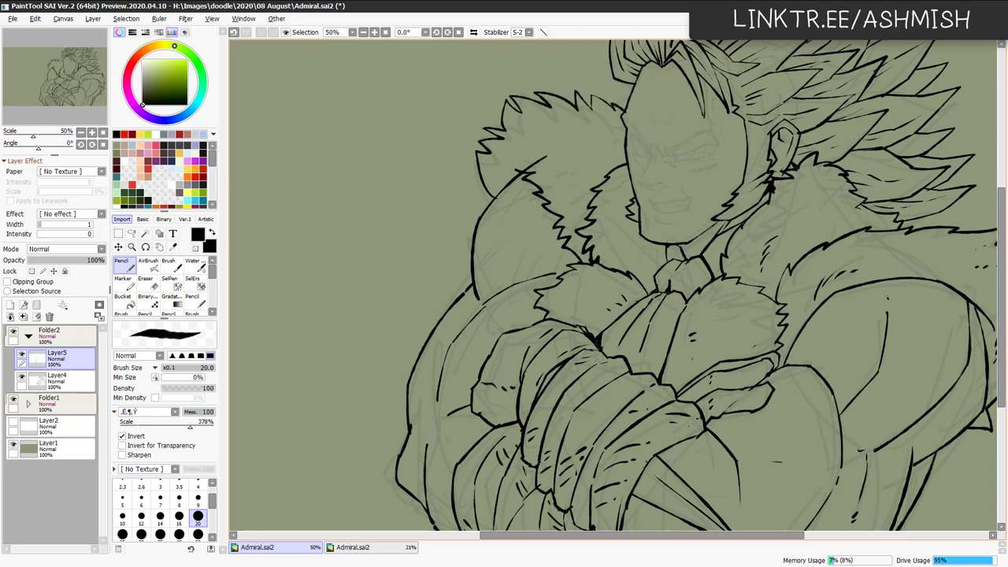
{"action": "key", "text": "ctrl+z"}
{"action": "key", "text": "ctrl+z"}
{"action": "key", "text": "ctrl+z"}
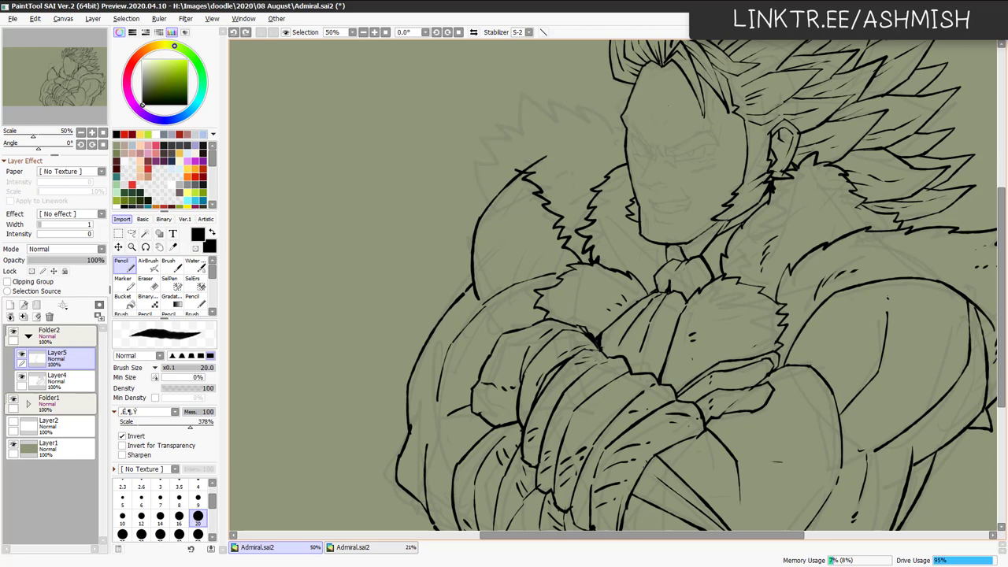
Ink the far shoulder's fur outline, rising to a pointed tuft and running across to the face.
{"action": "mouse_move", "coordinate": [497, 199]}
{"action": "left_mouse_down"}
{"action": "mouse_move", "coordinate": [491, 176]}
{"action": "mouse_move", "coordinate": [510, 110]}
{"action": "left_mouse_up"}
{"action": "key", "text": "ctrl+z"}
{"action": "mouse_move", "coordinate": [497, 197]}
{"action": "left_mouse_down"}
{"action": "mouse_move", "coordinate": [504, 132]}
{"action": "mouse_move", "coordinate": [535, 88]}
{"action": "mouse_move", "coordinate": [560, 111]}
{"action": "mouse_move", "coordinate": [543, 99]}
{"action": "mouse_move", "coordinate": [601, 111]}
{"action": "left_mouse_up"}
{"action": "key", "text": "ctrl+z"}
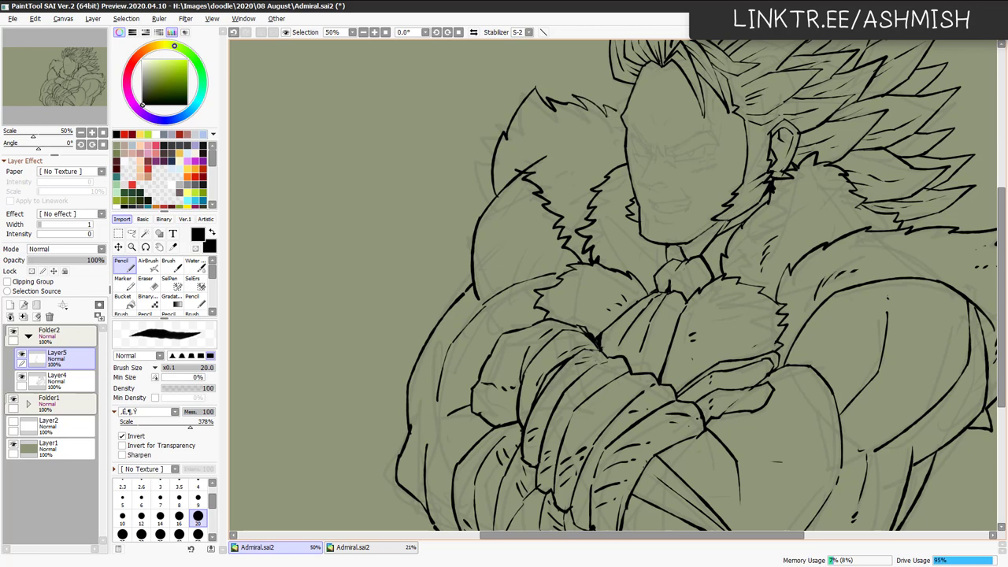
{"action": "key", "text": "ctrl+z"}
{"action": "left_click_drag", "start_coordinate": [575, 95], "coordinate": [621, 116]}
Erase the overshooting lines where the far shoulder's fur outline meets the jagged trim.
{"action": "key", "text": "e"}
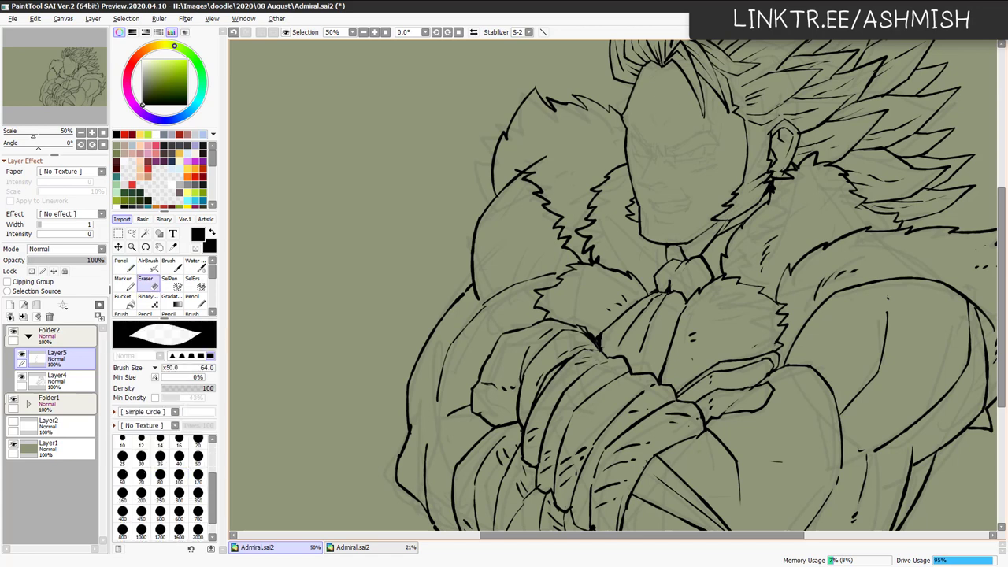
{"action": "key", "text": "n"}
{"action": "key", "text": "e"}
{"action": "left_click_drag", "start_coordinate": [547, 157], "coordinate": [524, 169]}
{"action": "key", "text": "n"}
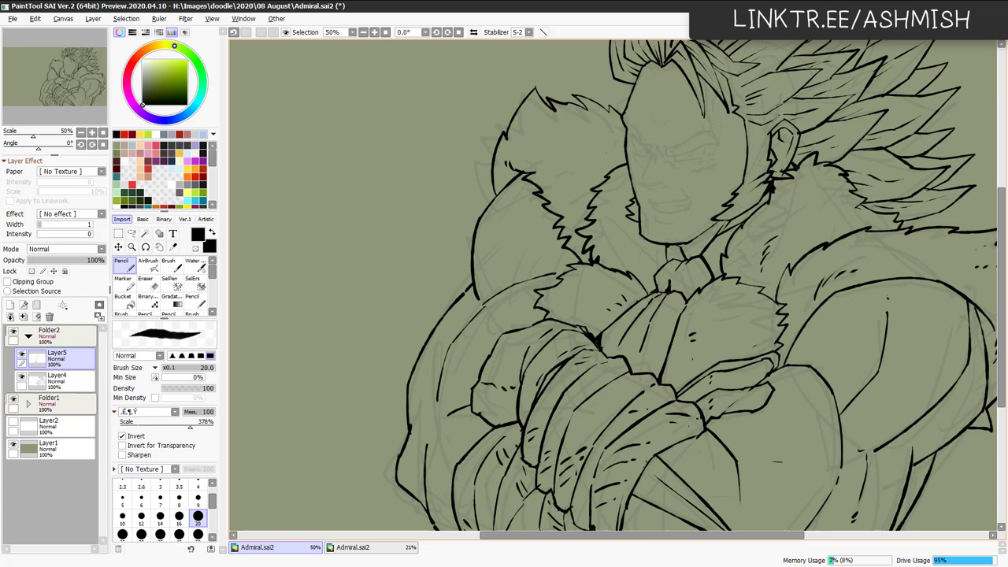
Add short fur strokes to the far shoulder beside the face and fold lines on the far upper sleeve.
{"action": "mouse_move", "coordinate": [611, 144]}
{"action": "left_mouse_down"}
{"action": "mouse_move", "coordinate": [607, 160]}
{"action": "mouse_move", "coordinate": [615, 158]}
{"action": "left_mouse_up"}
{"action": "key", "text": "ctrl+z"}
{"action": "left_click_drag", "start_coordinate": [604, 137], "coordinate": [606, 152]}
{"action": "key", "text": "ctrl+z"}
{"action": "key", "text": "ctrl+z"}
{"action": "key", "text": "ctrl+z"}
{"action": "left_click_drag", "start_coordinate": [613, 130], "coordinate": [607, 146]}
{"action": "left_click_drag", "start_coordinate": [517, 258], "coordinate": [499, 292]}
{"action": "left_click_drag", "start_coordinate": [549, 233], "coordinate": [533, 248]}
Thicken and blacken the line junctions around the lower arm wraps, the fur cuff and the near shoulder's rear seam.
{"action": "scroll", "coordinate": [626, 307], "scroll_direction": "down", "scroll_amount": 5}
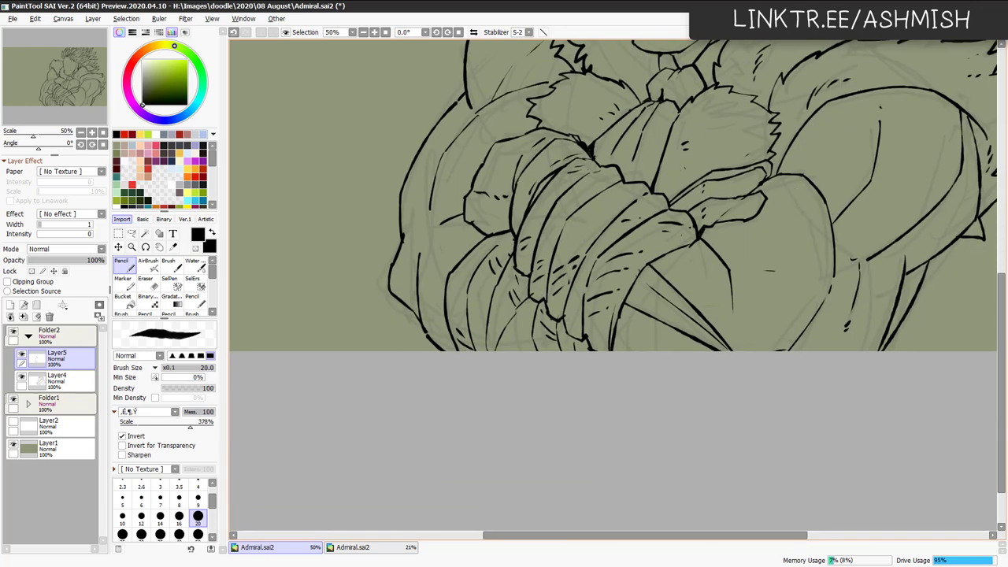
{"action": "left_click_drag", "start_coordinate": [701, 234], "coordinate": [708, 243]}
{"action": "mouse_move", "coordinate": [620, 319]}
{"action": "left_mouse_down"}
{"action": "mouse_move", "coordinate": [611, 350]}
{"action": "mouse_move", "coordinate": [580, 352]}
{"action": "left_mouse_up"}
{"action": "left_click_drag", "start_coordinate": [628, 303], "coordinate": [642, 310]}
{"action": "left_click_drag", "start_coordinate": [630, 299], "coordinate": [547, 382]}
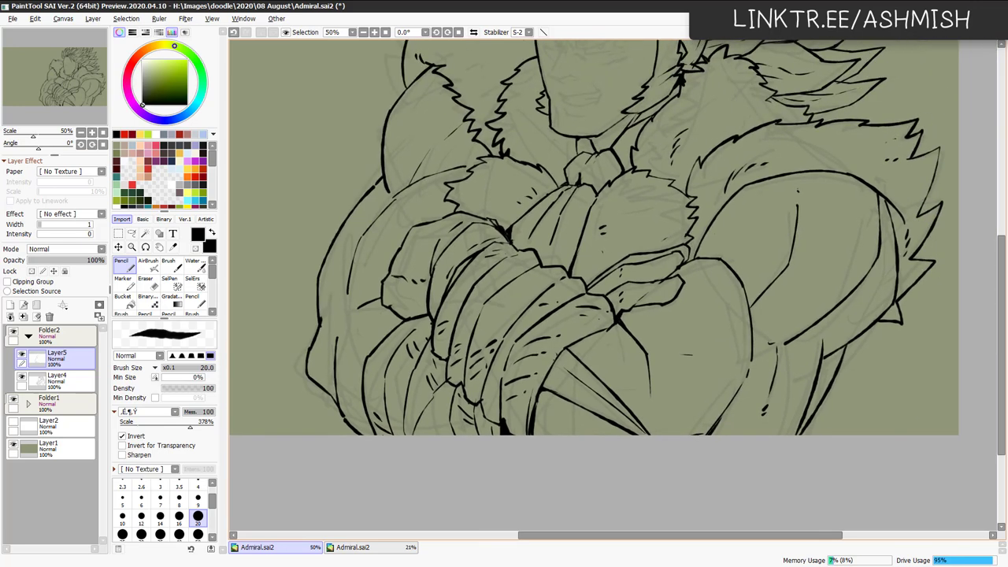
{"action": "left_click_drag", "start_coordinate": [705, 236], "coordinate": [685, 265]}
{"action": "mouse_move", "coordinate": [879, 196]}
{"action": "left_mouse_down"}
{"action": "mouse_move", "coordinate": [896, 230]}
{"action": "mouse_move", "coordinate": [893, 219]}
{"action": "left_mouse_up"}
{"action": "key", "text": "g"}
{"action": "left_click", "coordinate": [835, 378]}
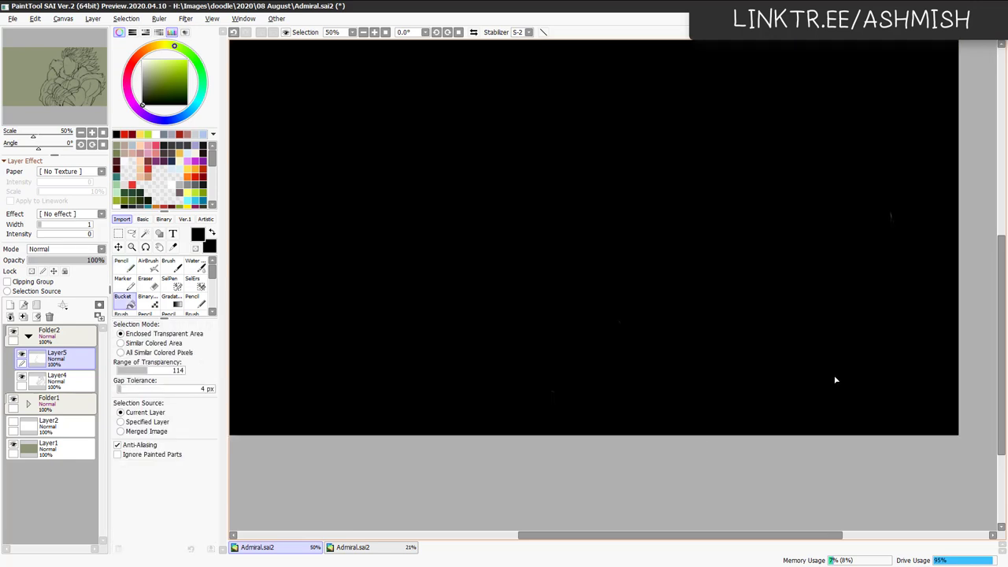
{"action": "key", "text": "ctrl+z"}
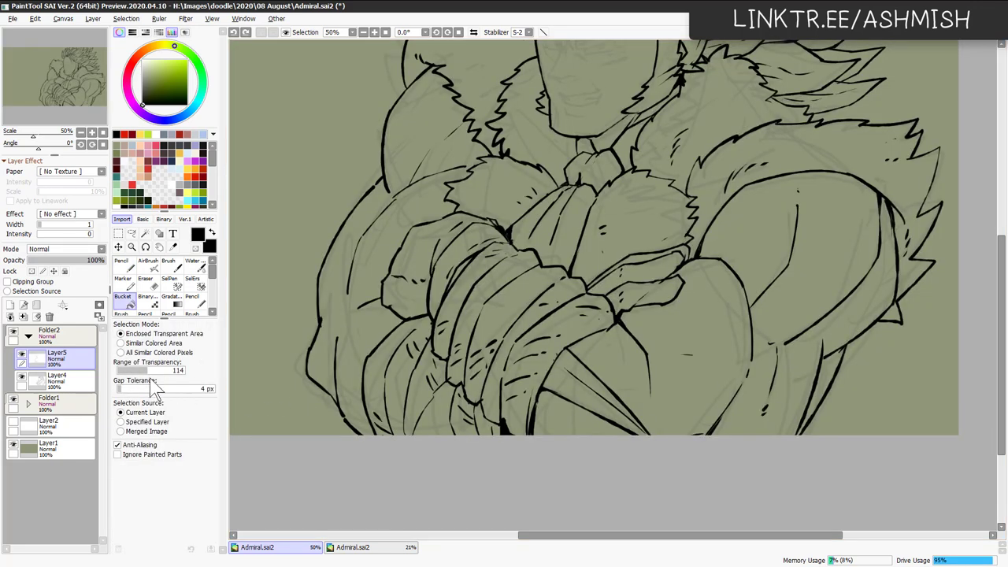
Merge the newer ink layer into Layer4 and bucket-fill the narrow gap behind the near elbow black with 15 px gap tolerance.
{"action": "left_click_drag", "start_coordinate": [124, 389], "coordinate": [142, 389]}
{"action": "left_click", "coordinate": [829, 400]}
{"action": "key", "text": "ctrl+z"}
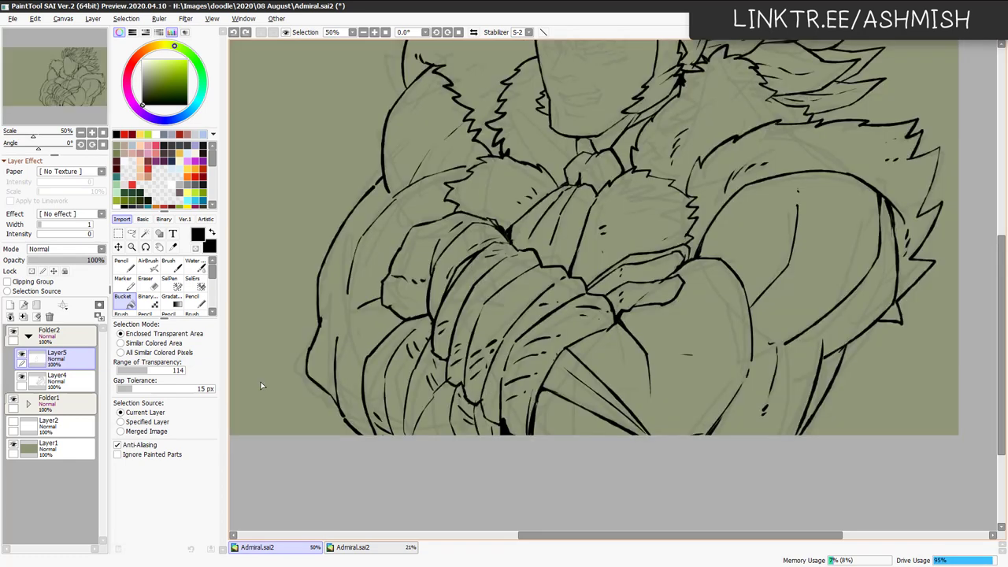
{"action": "key", "text": "ctrl+z"}
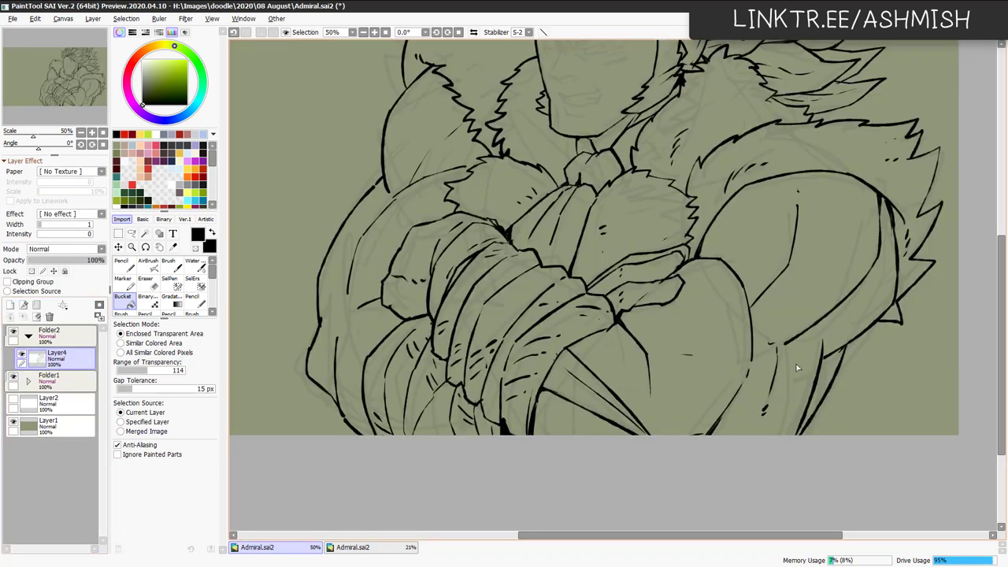
{"action": "left_click", "coordinate": [831, 391]}
Examine the inked figure's proportions and balance by repeatedly comparing the normal and mirrored views.
{"action": "key", "text": "n"}
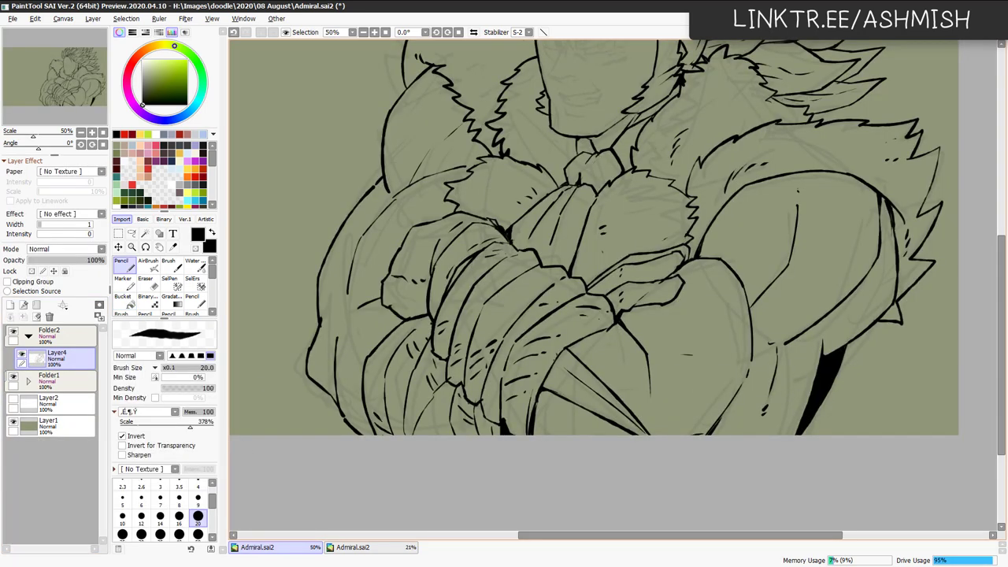
{"action": "key", "text": "ctrl+z"}
{"action": "left_click_drag", "start_coordinate": [826, 311], "coordinate": [773, 410]}
{"action": "left_click_drag", "start_coordinate": [771, 323], "coordinate": [799, 347]}
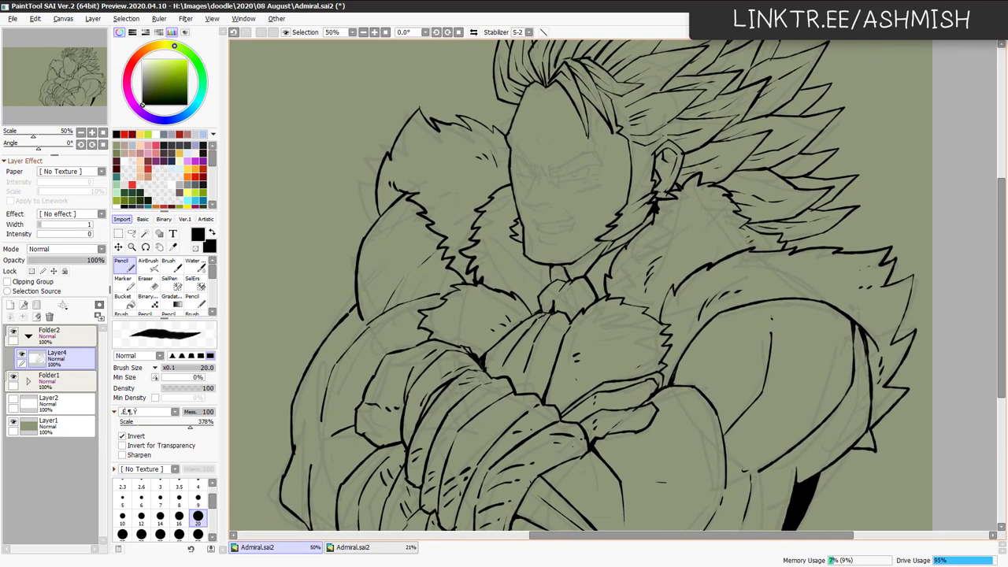
{"action": "mouse_move", "coordinate": [731, 288]}
{"action": "left_mouse_down"}
{"action": "mouse_move", "coordinate": [761, 270]}
{"action": "mouse_move", "coordinate": [754, 297]}
{"action": "left_mouse_up"}
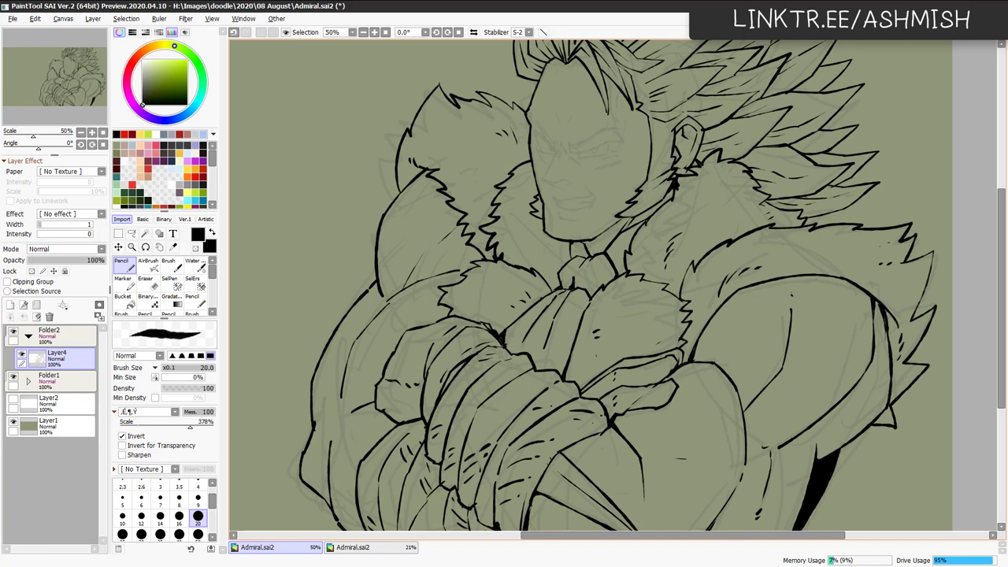
{"action": "left_click_drag", "start_coordinate": [788, 283], "coordinate": [747, 387]}
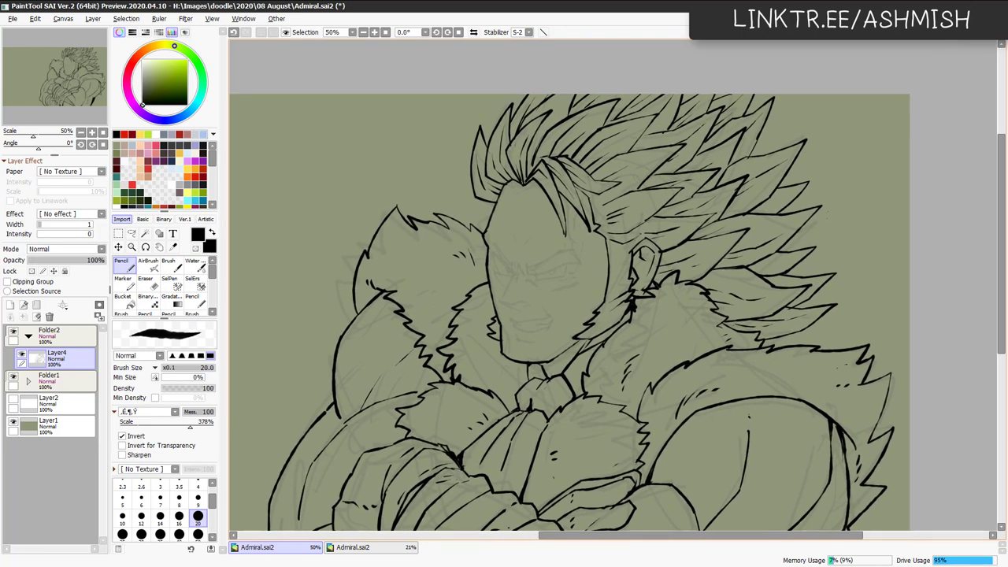
{"action": "key", "text": "h"}
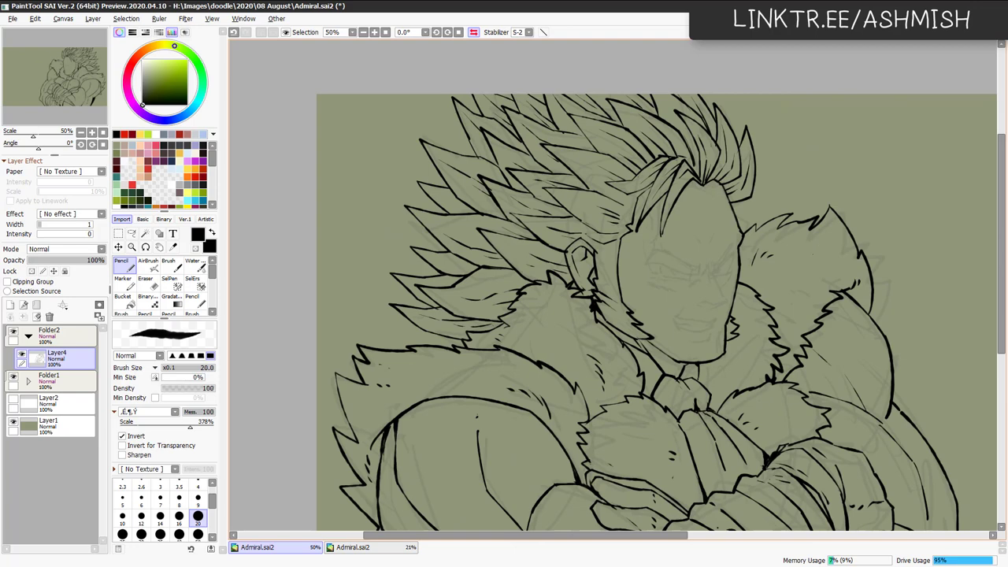
{"action": "key", "text": "h"}
{"action": "key", "text": "h"}
{"action": "key", "text": "h"}
{"action": "key", "text": "h"}
{"action": "key", "text": "h"}
{"action": "left_click_drag", "start_coordinate": [753, 358], "coordinate": [796, 286]}
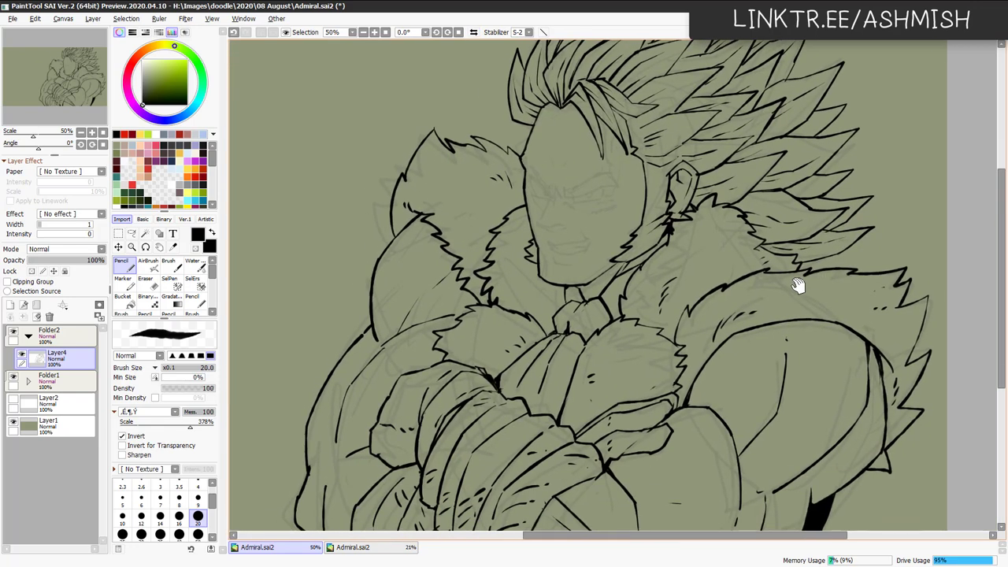
Add short detail strokes to the far collar fur, the far sleeve and the near upper arm's fold line.
{"action": "left_click_drag", "start_coordinate": [735, 340], "coordinate": [773, 329]}
{"action": "scroll", "coordinate": [773, 329], "scroll_direction": "down", "scroll_amount": 3}
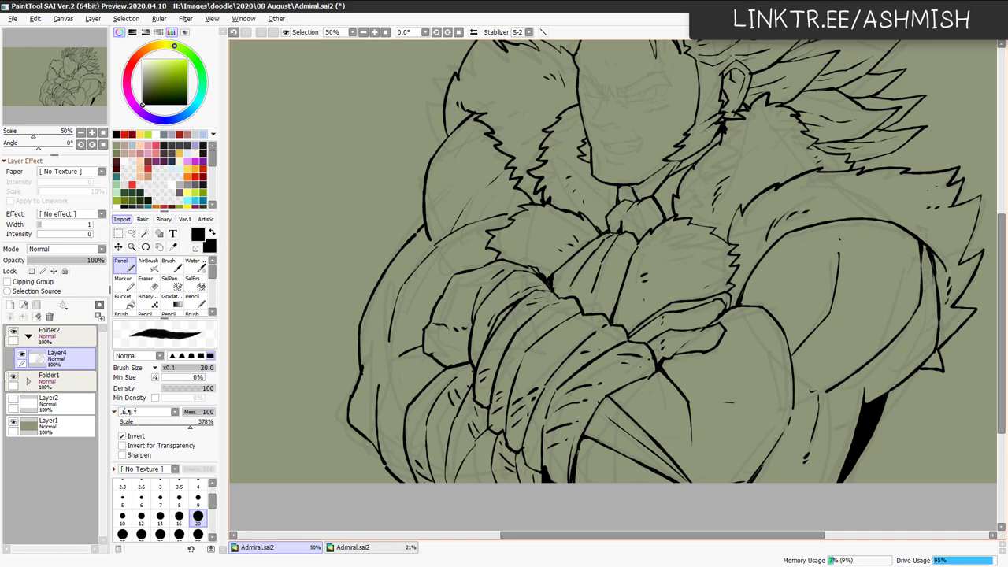
{"action": "left_click_drag", "start_coordinate": [499, 217], "coordinate": [516, 211]}
{"action": "left_click_drag", "start_coordinate": [822, 315], "coordinate": [788, 295]}
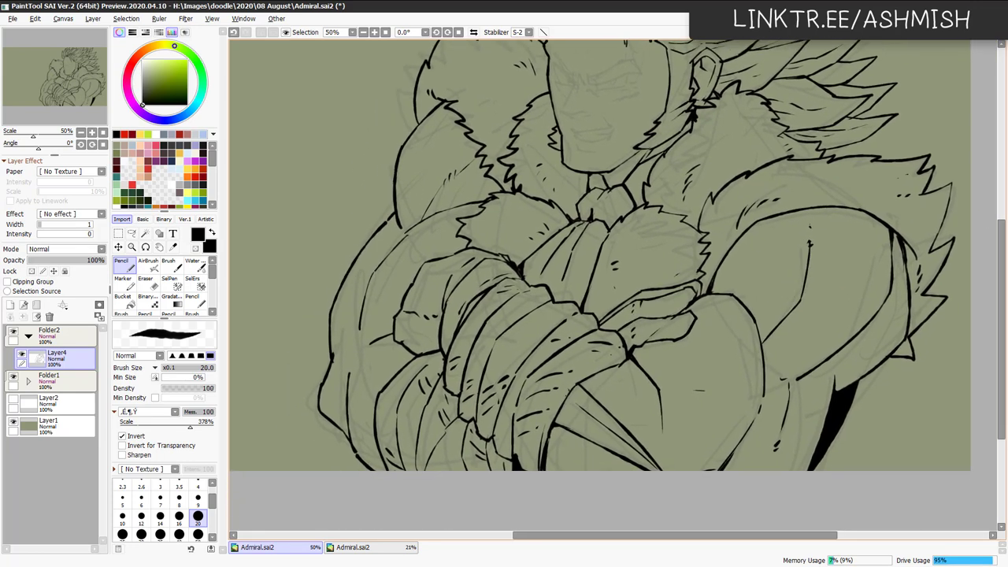
{"action": "mouse_move", "coordinate": [646, 318]}
{"action": "left_mouse_down"}
{"action": "mouse_move", "coordinate": [642, 331]}
{"action": "mouse_move", "coordinate": [688, 300]}
{"action": "left_mouse_up"}
{"action": "key", "text": "e"}
{"action": "key", "text": "n"}
{"action": "mouse_move", "coordinate": [729, 329]}
{"action": "left_mouse_down"}
{"action": "mouse_move", "coordinate": [729, 344]}
{"action": "mouse_move", "coordinate": [745, 326]}
{"action": "mouse_move", "coordinate": [743, 299]}
{"action": "mouse_move", "coordinate": [725, 333]}
{"action": "mouse_move", "coordinate": [758, 283]}
{"action": "mouse_move", "coordinate": [711, 396]}
{"action": "mouse_move", "coordinate": [713, 455]}
{"action": "left_mouse_up"}
Add a new layer for the face and ink the near eye's inner corner and lid lines.
{"action": "scroll", "coordinate": [703, 287], "scroll_direction": "up", "scroll_amount": 1}
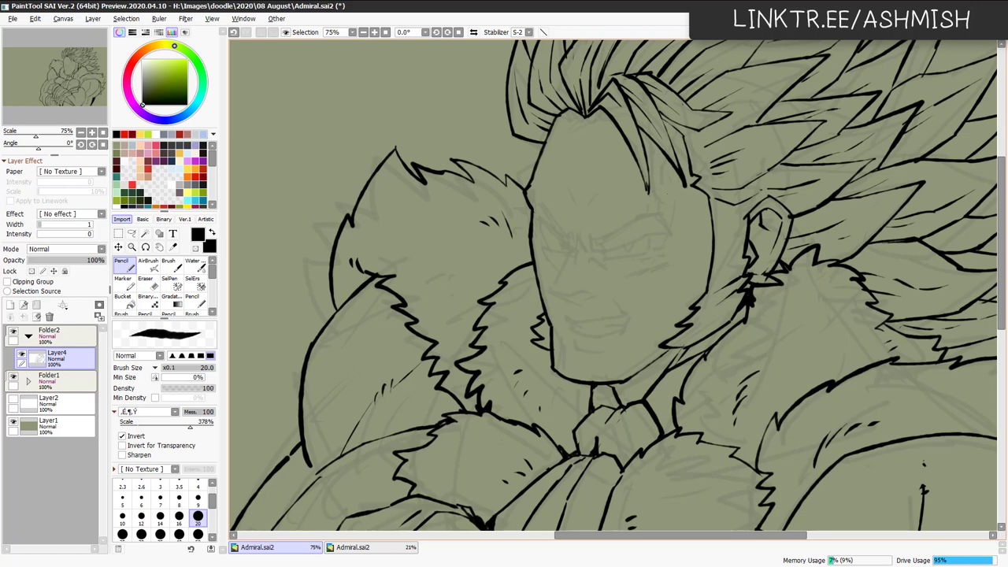
{"action": "key", "text": "ctrl+shift+n"}
{"action": "left_click_drag", "start_coordinate": [618, 270], "coordinate": [655, 246]}
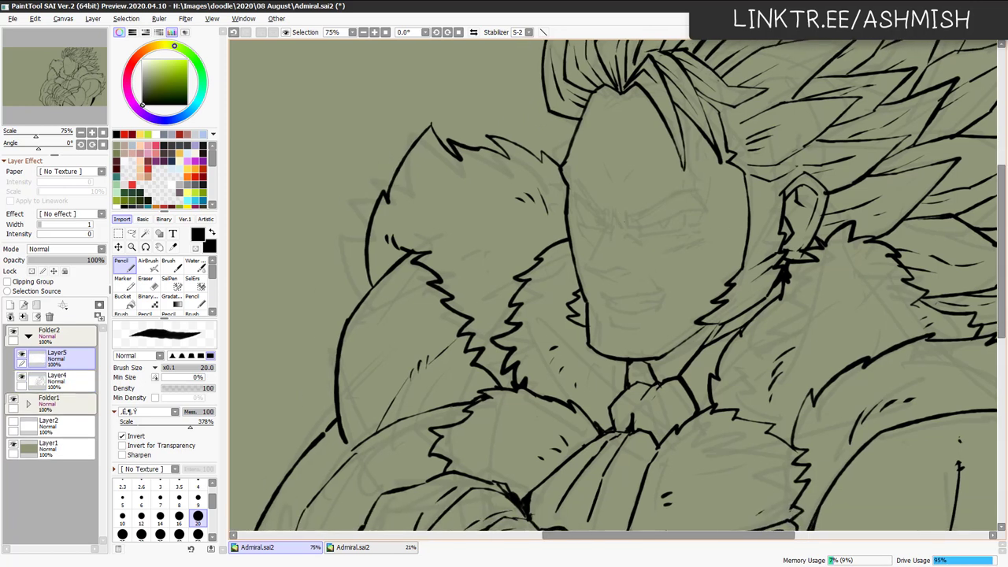
{"action": "left_click_drag", "start_coordinate": [625, 202], "coordinate": [620, 223]}
{"action": "key", "text": "ctrl+z"}
{"action": "mouse_move", "coordinate": [622, 218]}
{"action": "left_mouse_down"}
{"action": "mouse_move", "coordinate": [620, 229]}
{"action": "mouse_move", "coordinate": [623, 213]}
{"action": "mouse_move", "coordinate": [619, 223]}
{"action": "mouse_move", "coordinate": [647, 227]}
{"action": "mouse_move", "coordinate": [711, 207]}
{"action": "left_mouse_up"}
{"action": "key", "text": "ctrl+z"}
{"action": "key", "text": "ctrl+z"}
{"action": "mouse_move", "coordinate": [644, 228]}
{"action": "left_mouse_down"}
{"action": "mouse_move", "coordinate": [679, 210]}
{"action": "mouse_move", "coordinate": [715, 208]}
{"action": "left_mouse_up"}
{"action": "left_click_drag", "start_coordinate": [621, 215], "coordinate": [646, 211]}
{"action": "left_click_drag", "start_coordinate": [642, 214], "coordinate": [681, 190]}
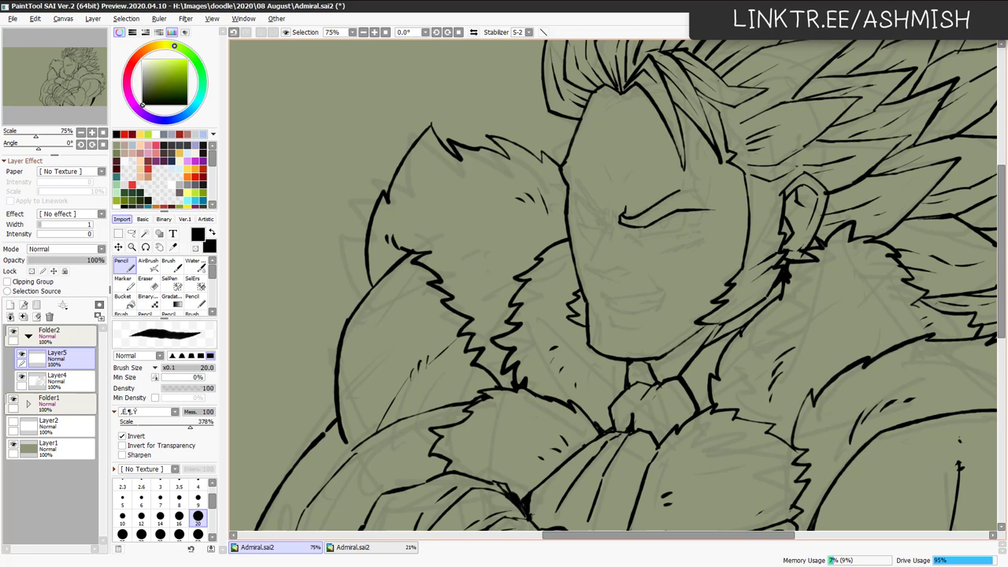
Rework the near eye's lid line, extending it out to a pointed outer corner.
{"action": "key", "text": "ctrl+z"}
{"action": "key", "text": "ctrl+z"}
{"action": "mouse_move", "coordinate": [622, 215]}
{"action": "left_mouse_down"}
{"action": "mouse_move", "coordinate": [632, 219]}
{"action": "mouse_move", "coordinate": [678, 193]}
{"action": "mouse_move", "coordinate": [714, 208]}
{"action": "left_mouse_up"}
{"action": "key", "text": "ctrl+z"}
{"action": "key", "text": "ctrl+z"}
{"action": "key", "text": "ctrl+z"}
{"action": "key", "text": "ctrl+z"}
{"action": "mouse_move", "coordinate": [622, 214]}
{"action": "left_mouse_down"}
{"action": "mouse_move", "coordinate": [644, 216]}
{"action": "mouse_move", "coordinate": [678, 192]}
{"action": "mouse_move", "coordinate": [718, 208]}
{"action": "left_mouse_up"}
{"action": "key", "text": "ctrl+z"}
{"action": "key", "text": "ctrl+z"}
{"action": "key", "text": "ctrl+z"}
{"action": "mouse_move", "coordinate": [642, 218]}
{"action": "left_mouse_down"}
{"action": "mouse_move", "coordinate": [682, 190]}
{"action": "mouse_move", "coordinate": [723, 210]}
{"action": "left_mouse_up"}
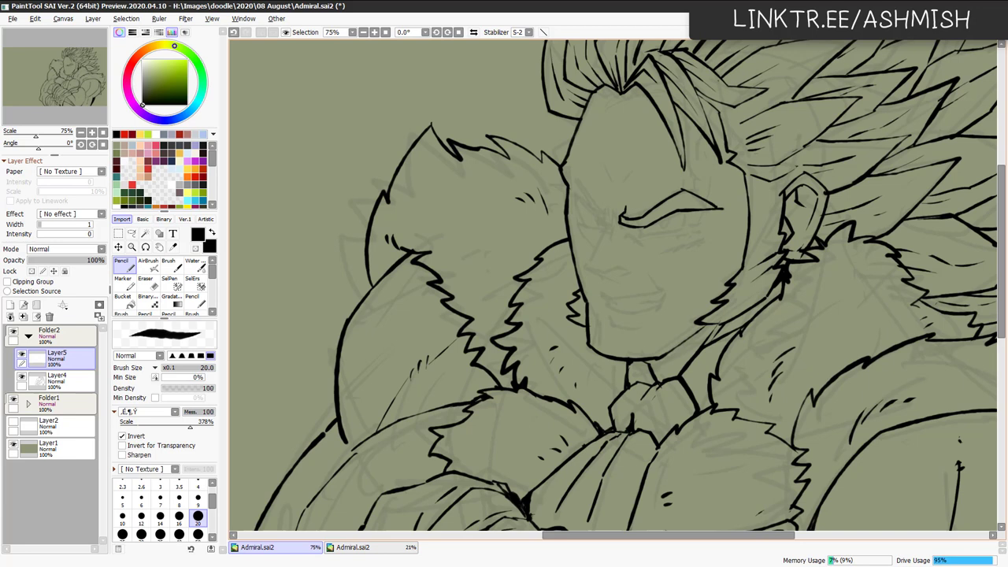
Ink a row of short vertical frown wrinkles between the brows beside the near eye's inner corner.
{"action": "key", "text": "e"}
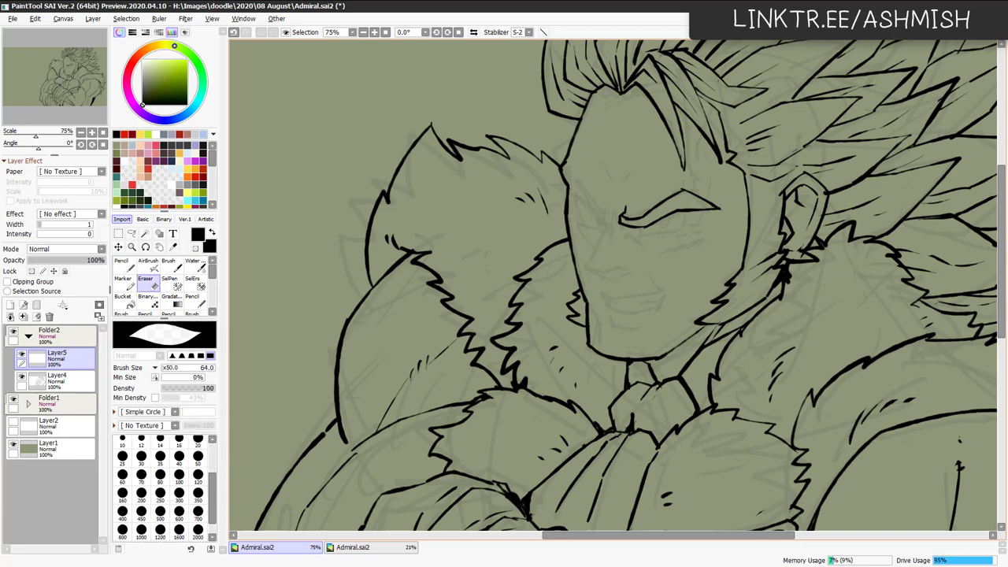
{"action": "key", "text": "n"}
{"action": "left_click_drag", "start_coordinate": [618, 201], "coordinate": [613, 223]}
{"action": "left_click_drag", "start_coordinate": [610, 204], "coordinate": [604, 222]}
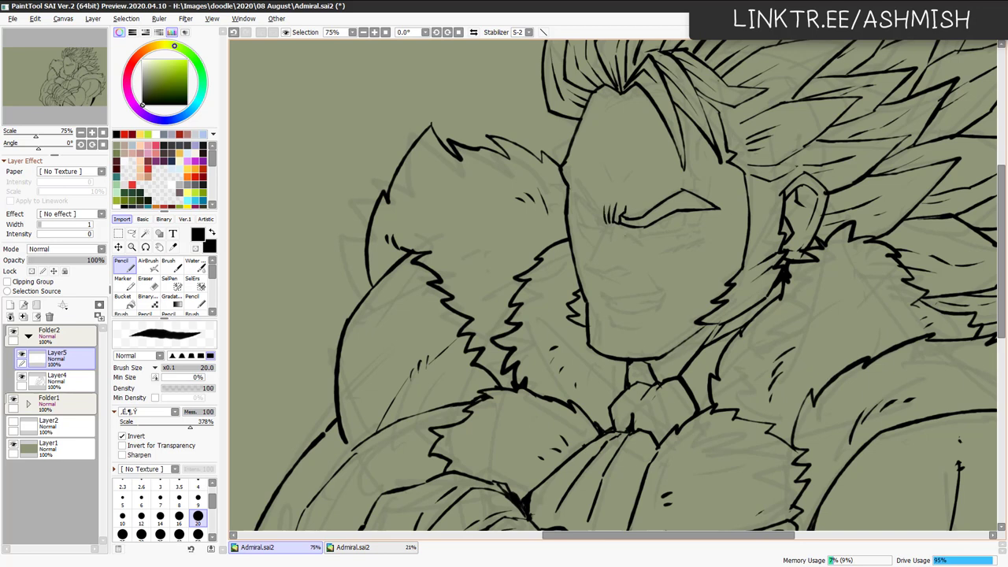
Ink the near eye's lower lid and iris, redrawing the strokes until their shape fits.
{"action": "left_click_drag", "start_coordinate": [629, 229], "coordinate": [676, 225]}
{"action": "key", "text": "ctrl+z"}
{"action": "key", "text": "ctrl+z"}
{"action": "key", "text": "ctrl+z"}
{"action": "key", "text": "ctrl+z"}
{"action": "left_click_drag", "start_coordinate": [626, 232], "coordinate": [679, 228]}
{"action": "key", "text": "ctrl+z"}
{"action": "mouse_move", "coordinate": [696, 211]}
{"action": "left_mouse_down"}
{"action": "mouse_move", "coordinate": [682, 228]}
{"action": "mouse_move", "coordinate": [671, 216]}
{"action": "mouse_move", "coordinate": [641, 237]}
{"action": "left_mouse_up"}
{"action": "key", "text": "ctrl+z"}
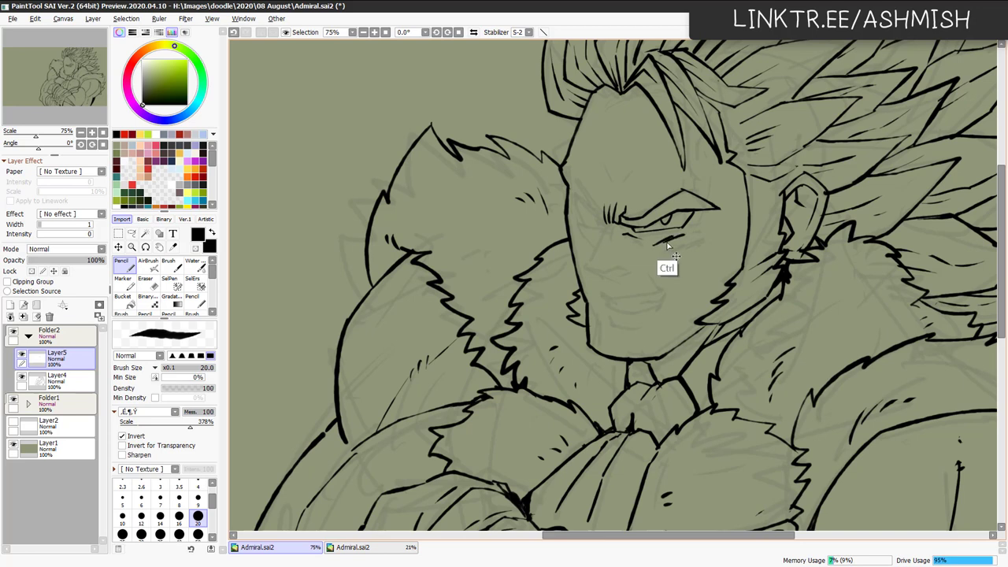
Add short diagonal crease strokes beneath the near eye.
{"action": "left_click_drag", "start_coordinate": [655, 244], "coordinate": [702, 231]}
{"action": "key", "text": "ctrl+z"}
{"action": "key", "text": "ctrl+z"}
{"action": "key", "text": "ctrl+z"}
{"action": "key", "text": "ctrl+y"}
{"action": "key", "text": "ctrl+y"}
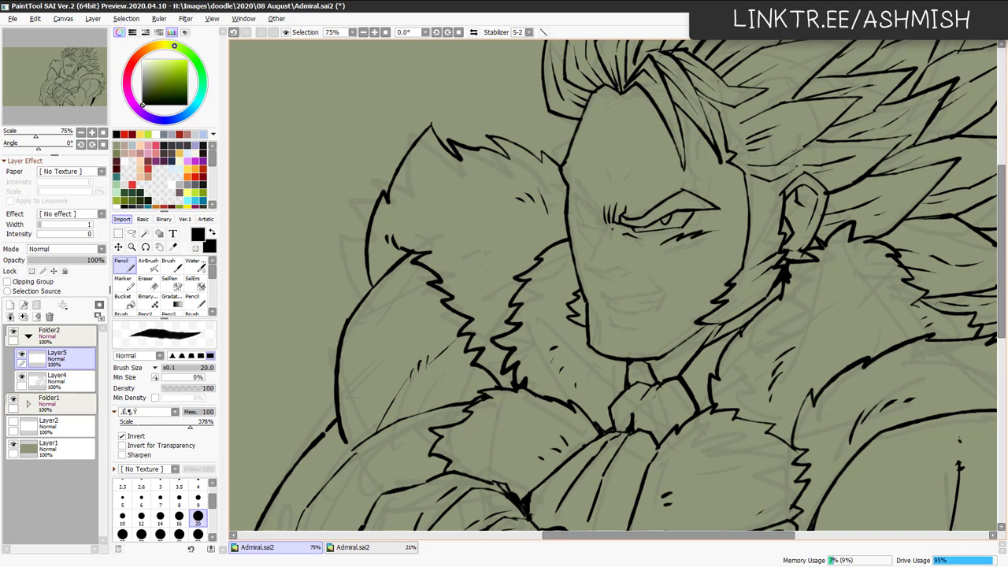
Ink the nose's bridge and underside, and outline the grinning mouth over the sketch.
{"action": "mouse_move", "coordinate": [612, 228]}
{"action": "left_mouse_down"}
{"action": "mouse_move", "coordinate": [582, 268]}
{"action": "mouse_move", "coordinate": [611, 282]}
{"action": "mouse_move", "coordinate": [606, 275]}
{"action": "mouse_move", "coordinate": [630, 274]}
{"action": "mouse_move", "coordinate": [620, 283]}
{"action": "left_mouse_up"}
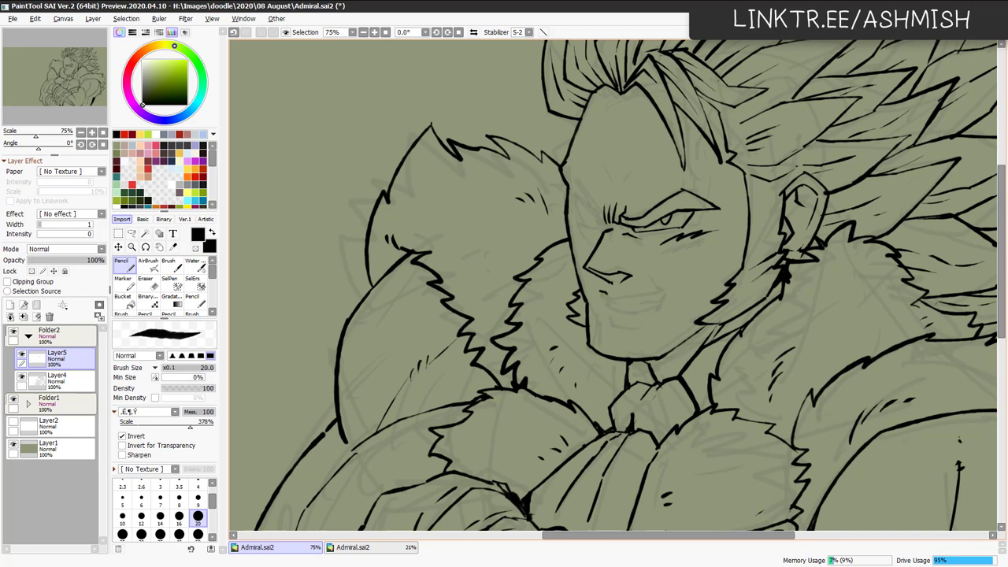
{"action": "left_click_drag", "start_coordinate": [607, 292], "coordinate": [662, 294]}
{"action": "key", "text": "ctrl+z"}
{"action": "mouse_move", "coordinate": [599, 298]}
{"action": "left_mouse_down"}
{"action": "mouse_move", "coordinate": [662, 289]}
{"action": "mouse_move", "coordinate": [608, 298]}
{"action": "mouse_move", "coordinate": [619, 320]}
{"action": "mouse_move", "coordinate": [607, 308]}
{"action": "mouse_move", "coordinate": [636, 321]}
{"action": "mouse_move", "coordinate": [606, 304]}
{"action": "mouse_move", "coordinate": [643, 311]}
{"action": "mouse_move", "coordinate": [669, 288]}
{"action": "mouse_move", "coordinate": [618, 304]}
{"action": "left_mouse_up"}
{"action": "key", "text": "ctrl+z"}
{"action": "key", "text": "ctrl+z"}
{"action": "key", "text": "ctrl+z"}
{"action": "key", "text": "ctrl+z"}
{"action": "key", "text": "ctrl+z"}
{"action": "key", "text": "ctrl+z"}
{"action": "key", "text": "ctrl+z"}
{"action": "key", "text": "ctrl+z"}
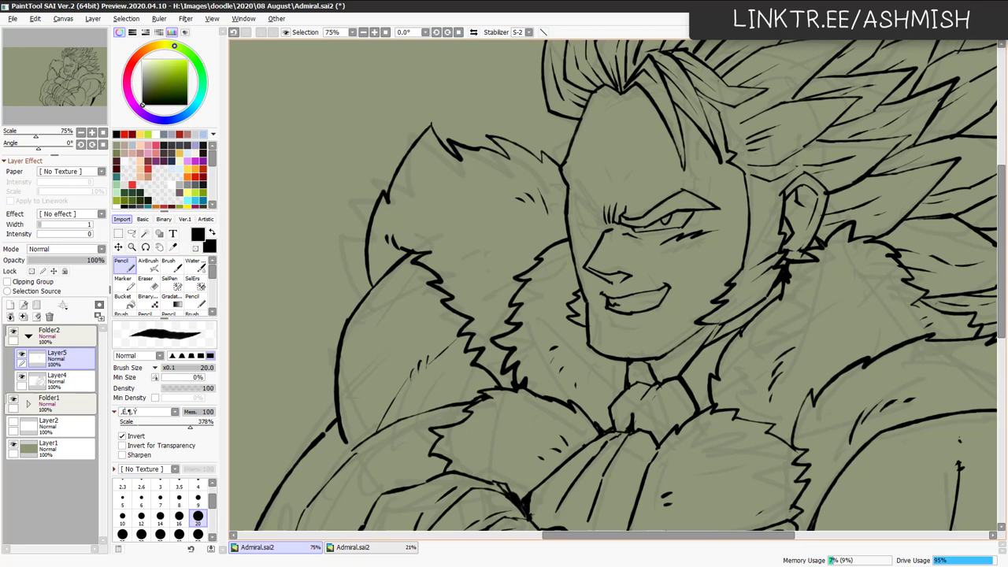
Refine the mouth's upper line and add a short line under the lower lip.
{"action": "key", "text": "ctrl+z"}
{"action": "left_click_drag", "start_coordinate": [608, 302], "coordinate": [666, 300]}
{"action": "left_click_drag", "start_coordinate": [606, 320], "coordinate": [642, 326]}
{"action": "key", "text": "ctrl+z"}
{"action": "mouse_move", "coordinate": [617, 325]}
{"action": "left_mouse_down"}
{"action": "mouse_move", "coordinate": [642, 329]}
{"action": "mouse_move", "coordinate": [608, 331]}
{"action": "left_mouse_up"}
{"action": "key", "text": "ctrl+z"}
{"action": "key", "text": "ctrl+z"}
{"action": "key", "text": "ctrl+z"}
{"action": "key", "text": "ctrl+z"}
In the mirrored view, ink the far eye's angled brow and upper lid line up to the face's edge.
{"action": "key", "text": "h"}
{"action": "left_click_drag", "start_coordinate": [620, 224], "coordinate": [659, 186]}
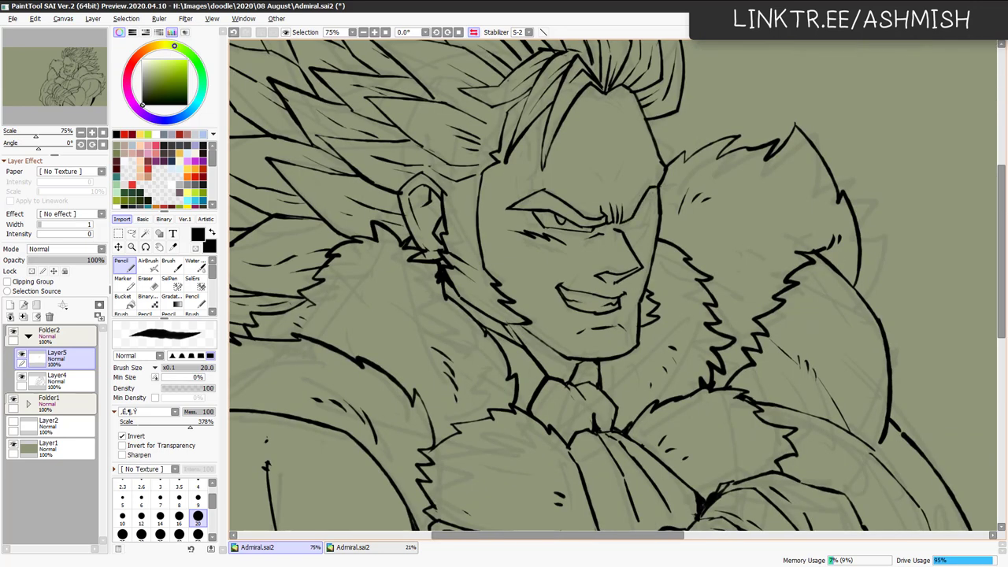
{"action": "mouse_move", "coordinate": [623, 217]}
{"action": "left_mouse_down"}
{"action": "mouse_move", "coordinate": [645, 175]}
{"action": "mouse_move", "coordinate": [659, 182]}
{"action": "left_mouse_up"}
{"action": "key", "text": "ctrl+z"}
{"action": "key", "text": "ctrl+z"}
{"action": "key", "text": "ctrl+z"}
{"action": "mouse_move", "coordinate": [620, 223]}
{"action": "left_mouse_down"}
{"action": "mouse_move", "coordinate": [658, 193]}
{"action": "mouse_move", "coordinate": [637, 206]}
{"action": "mouse_move", "coordinate": [658, 187]}
{"action": "mouse_move", "coordinate": [636, 191]}
{"action": "mouse_move", "coordinate": [646, 178]}
{"action": "mouse_move", "coordinate": [661, 178]}
{"action": "left_mouse_up"}
{"action": "key", "text": "ctrl+z"}
{"action": "key", "text": "ctrl+z"}
{"action": "key", "text": "ctrl+z"}
{"action": "key", "text": "ctrl+z"}
{"action": "key", "text": "ctrl+z"}
{"action": "key", "text": "ctrl+z"}
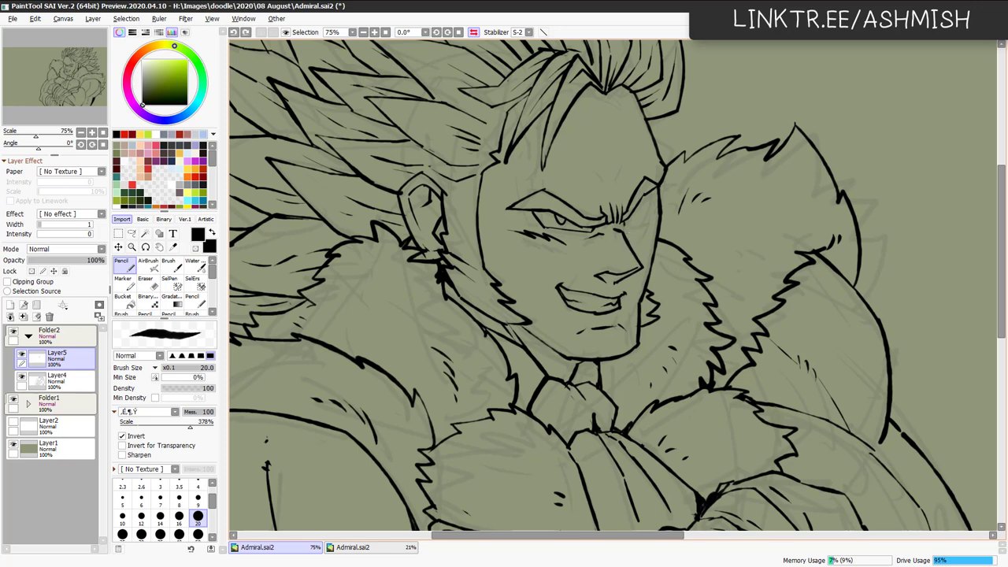
{"action": "mouse_move", "coordinate": [630, 227]}
{"action": "left_mouse_down"}
{"action": "mouse_move", "coordinate": [651, 210]}
{"action": "mouse_move", "coordinate": [653, 190]}
{"action": "left_mouse_up"}
{"action": "key", "text": "ctrl+z"}
{"action": "key", "text": "g"}
{"action": "key", "text": "Page_Down"}
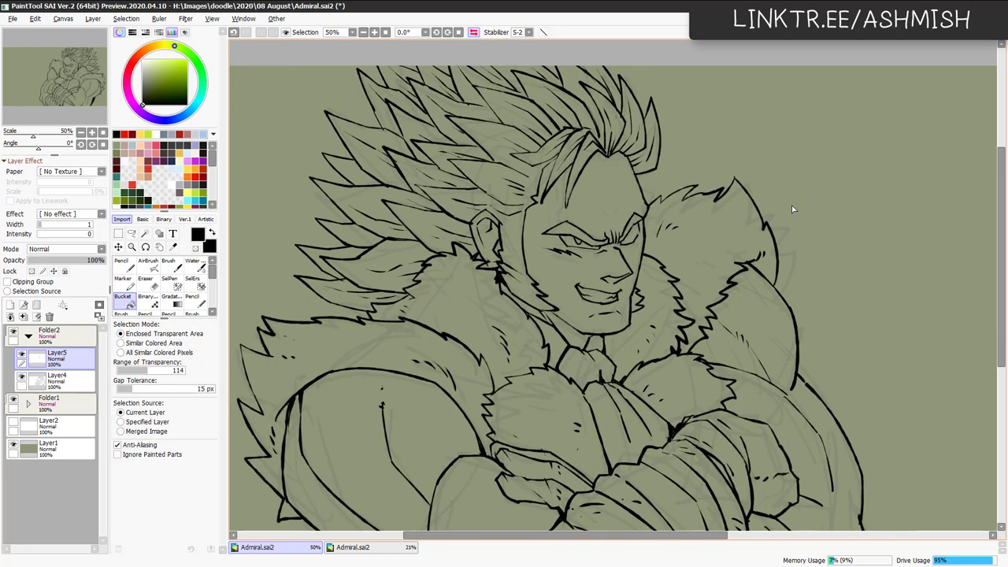
{"action": "key", "text": "h"}
{"action": "left_click", "coordinate": [745, 227]}
{"action": "key", "text": "ctrl+z"}
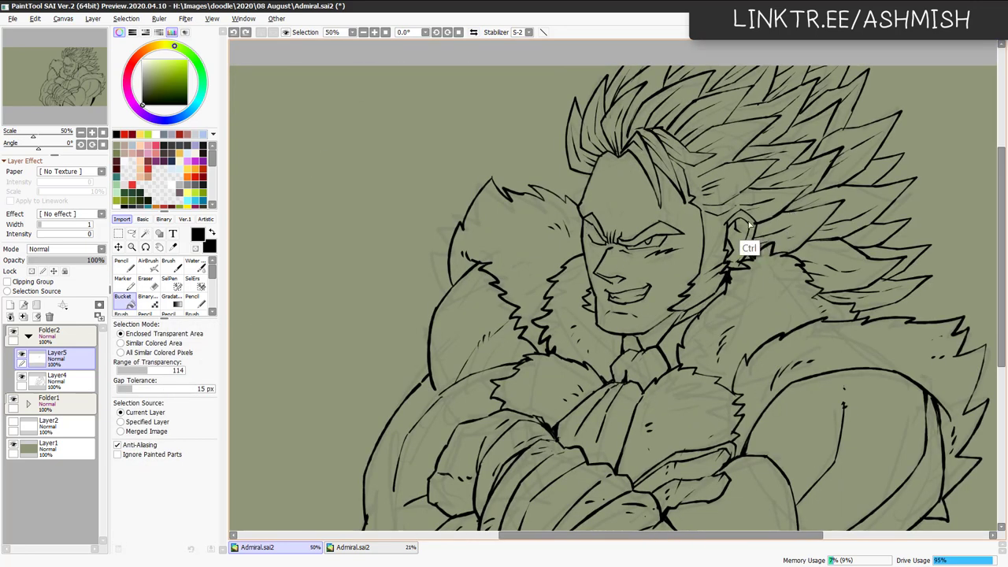
Erase the excess around the far brow line and work out the far eye's inner lid line.
{"action": "key", "text": "e"}
{"action": "key", "text": "Page_Up"}
{"action": "left_click_drag", "start_coordinate": [577, 209], "coordinate": [603, 225]}
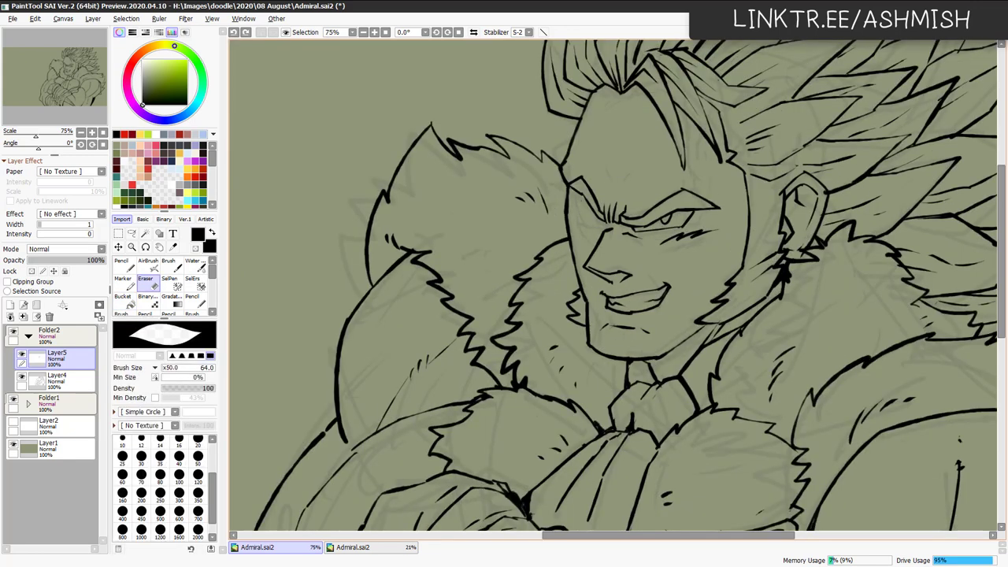
{"action": "left_click_drag", "start_coordinate": [575, 189], "coordinate": [579, 194]}
{"action": "key", "text": "n"}
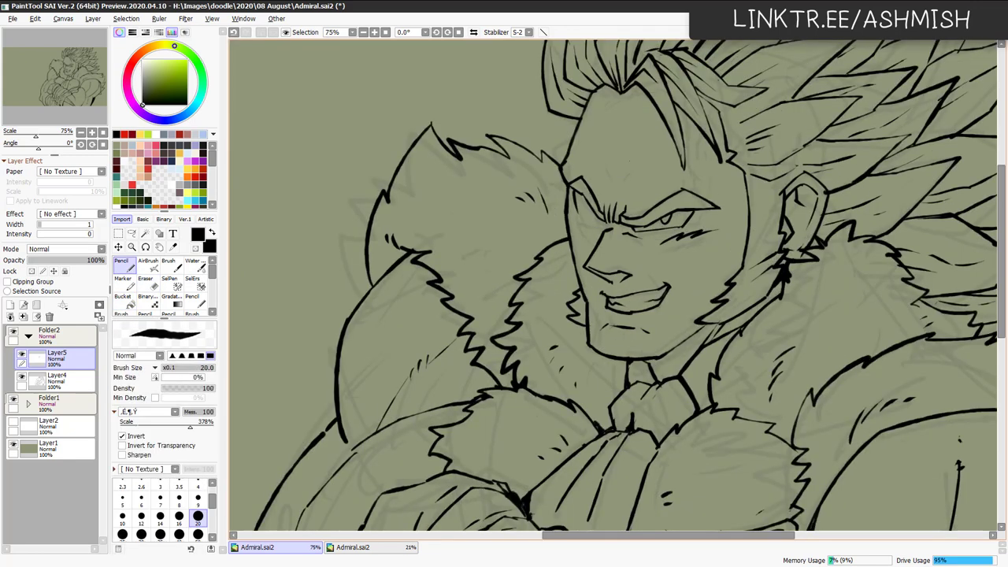
{"action": "left_click_drag", "start_coordinate": [578, 212], "coordinate": [597, 223]}
{"action": "key", "text": "ctrl+z"}
{"action": "key", "text": "ctrl+z"}
{"action": "key", "text": "ctrl+y"}
{"action": "key", "text": "ctrl+z"}
In the mirrored view, ink the far eye's lid and iris with short strokes.
{"action": "key", "text": "h"}
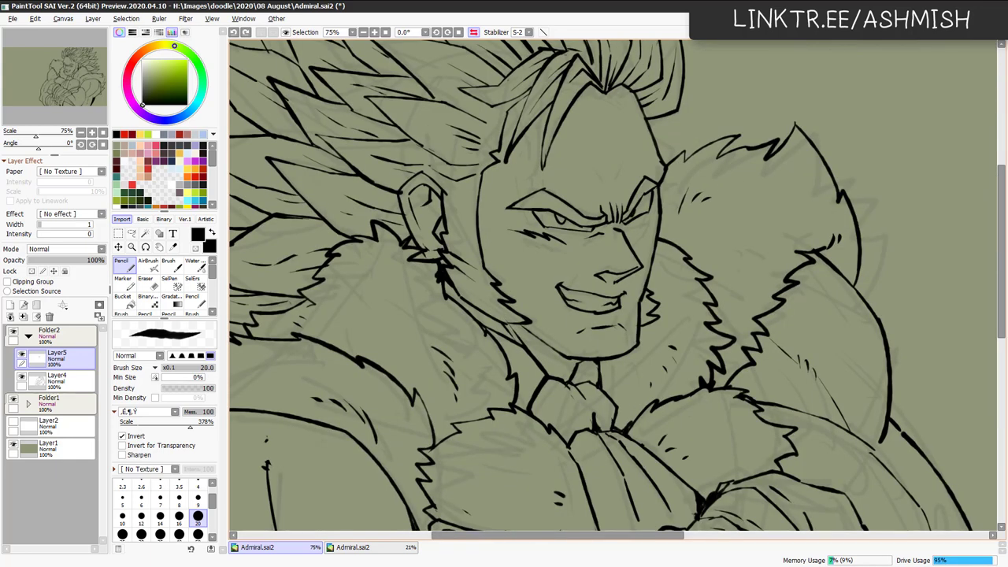
{"action": "key", "text": "ctrl+y"}
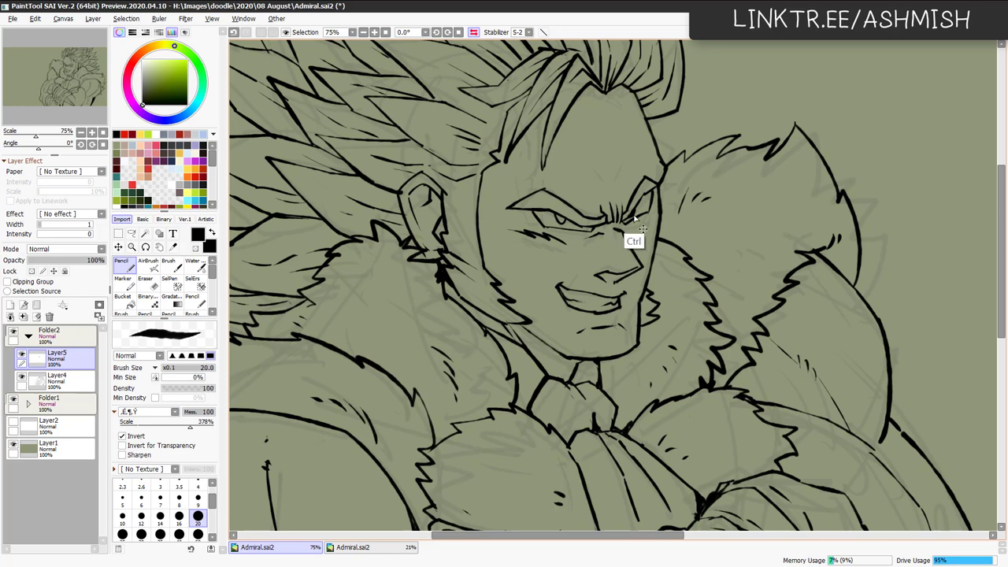
{"action": "key", "text": "ctrl+z"}
{"action": "left_click_drag", "start_coordinate": [636, 209], "coordinate": [634, 219]}
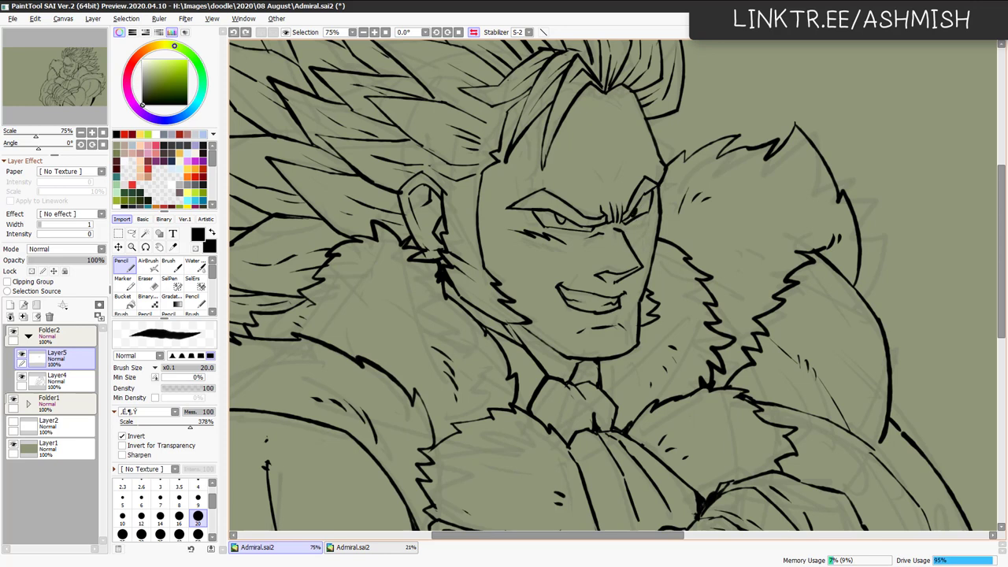
{"action": "key", "text": "ctrl+y"}
{"action": "left_click_drag", "start_coordinate": [654, 214], "coordinate": [649, 223]}
{"action": "key", "text": "e"}
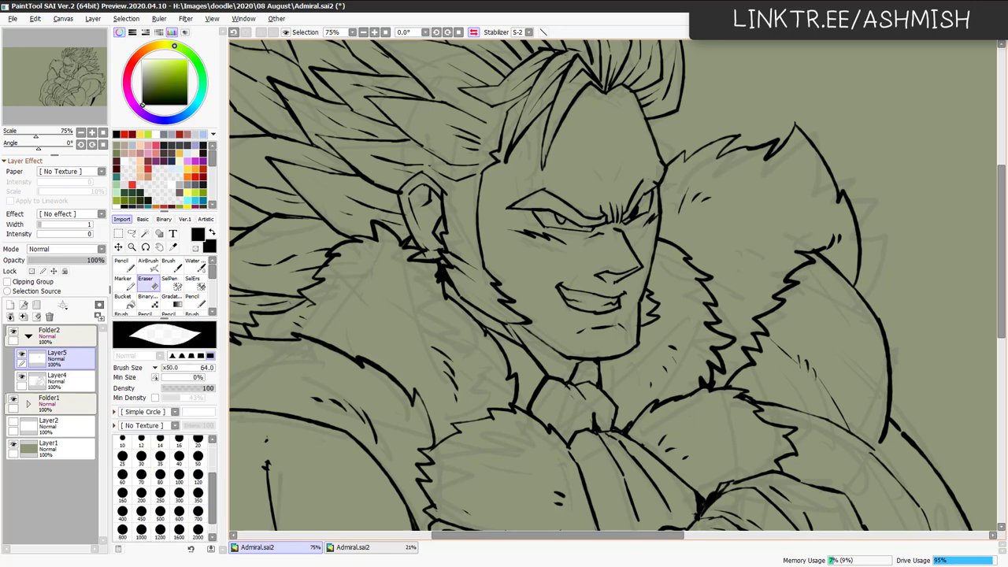
Try a solid dark pupil with an erased highlight in the near eye.
{"action": "key", "text": "n"}
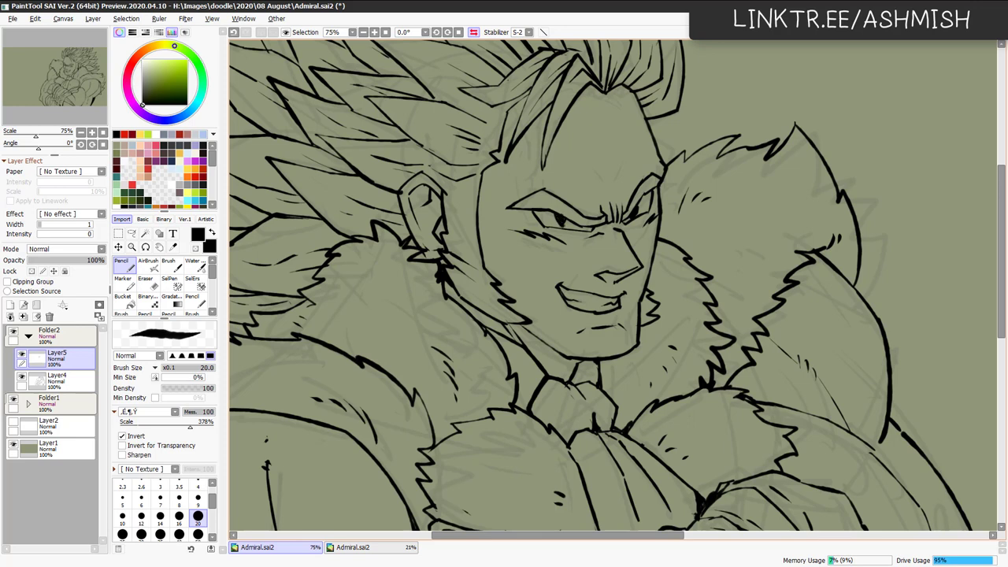
{"action": "key", "text": "e"}
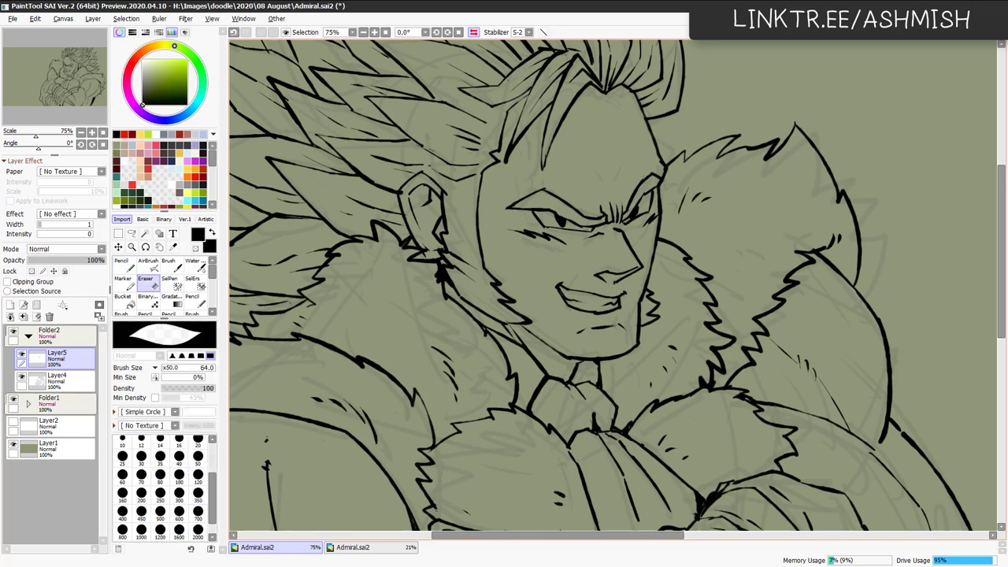
{"action": "key", "text": "ctrl+z"}
{"action": "key", "text": "ctrl+z"}
{"action": "key", "text": "ctrl+z"}
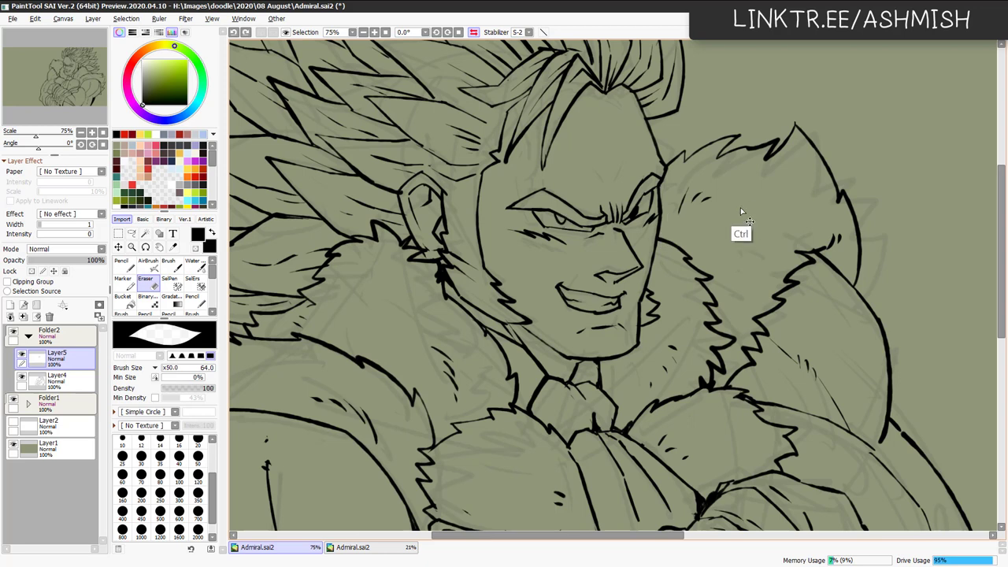
Reshape the far eye's iris and inner corner by alternately erasing and redrawing small strokes.
{"action": "key", "text": "n"}
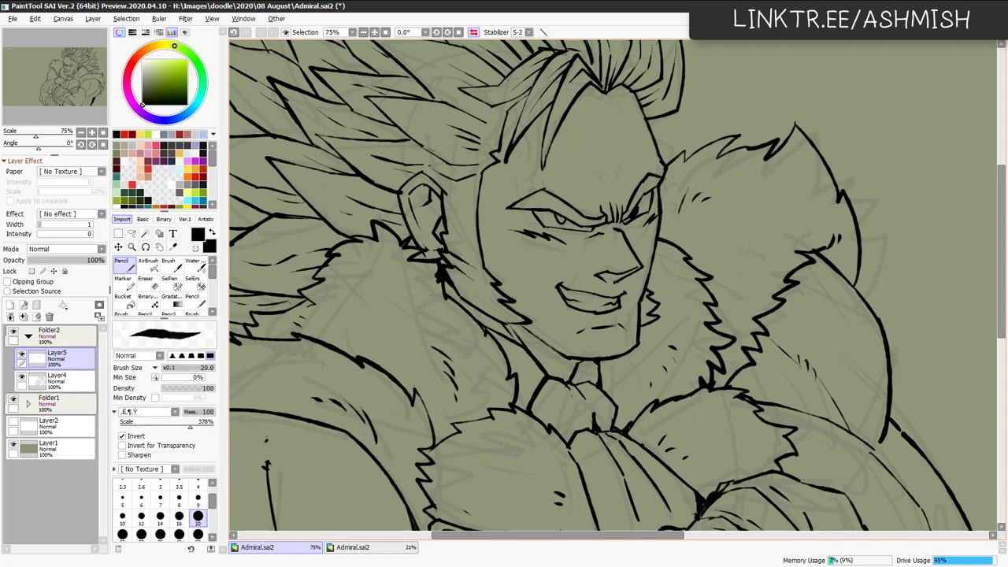
{"action": "key", "text": "e"}
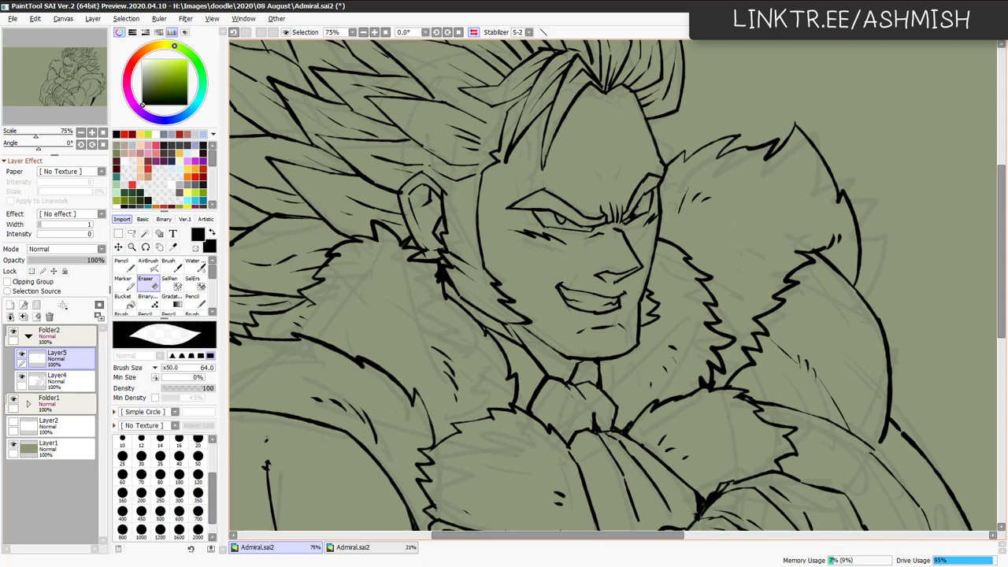
{"action": "left_click_drag", "start_coordinate": [630, 217], "coordinate": [634, 210]}
{"action": "key", "text": "n"}
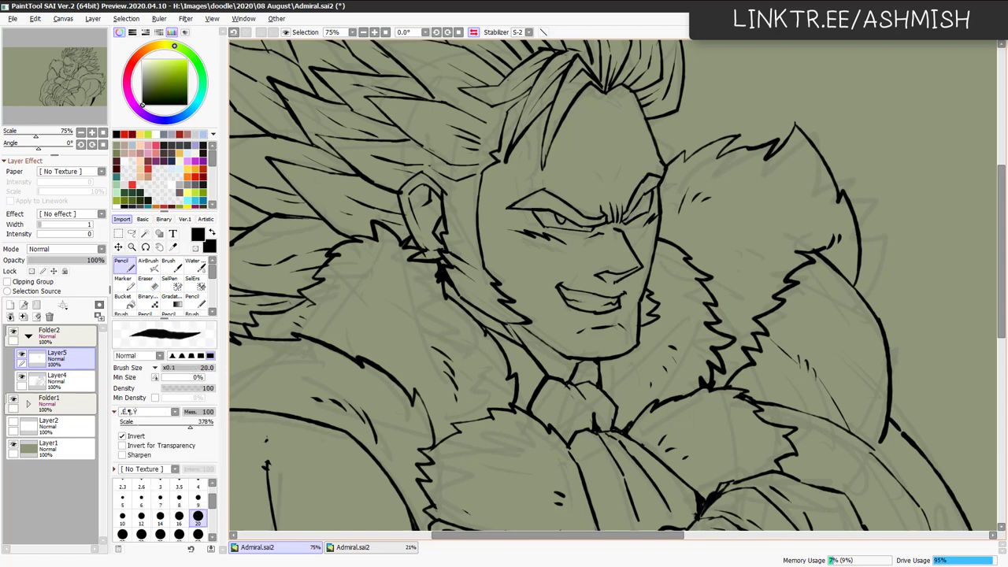
{"action": "key", "text": "e"}
{"action": "mouse_move", "coordinate": [628, 214]}
{"action": "left_mouse_down"}
{"action": "mouse_move", "coordinate": [642, 222]}
{"action": "mouse_move", "coordinate": [642, 209]}
{"action": "left_mouse_up"}
{"action": "key", "text": "n"}
{"action": "key", "text": "e"}
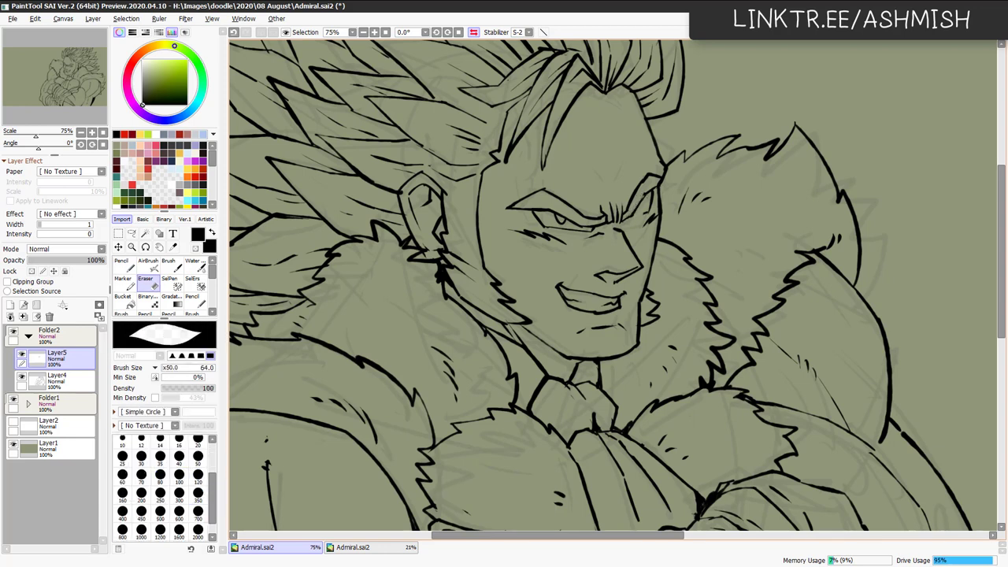
{"action": "key", "text": "n"}
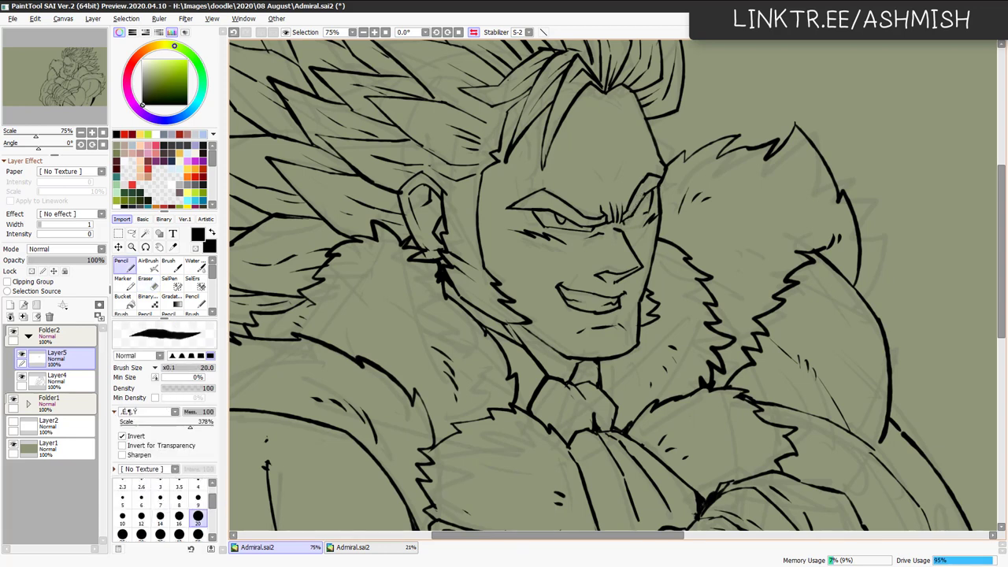
{"action": "left_click_drag", "start_coordinate": [627, 223], "coordinate": [648, 211]}
Rework the near eye's iris, erasing its round pupil outline.
{"action": "key", "text": "e"}
{"action": "left_click_drag", "start_coordinate": [555, 214], "coordinate": [575, 221]}
{"action": "key", "text": "n"}
{"action": "key", "text": "ctrl+z"}
{"action": "key", "text": "ctrl+z"}
Add short furrow lines on the forehead above the brows and a thin stroke beside the near temple.
{"action": "mouse_move", "coordinate": [605, 187]}
{"action": "left_mouse_down"}
{"action": "mouse_move", "coordinate": [583, 160]}
{"action": "mouse_move", "coordinate": [600, 165]}
{"action": "mouse_move", "coordinate": [584, 168]}
{"action": "mouse_move", "coordinate": [602, 185]}
{"action": "mouse_move", "coordinate": [618, 179]}
{"action": "left_mouse_up"}
{"action": "key", "text": "ctrl+z"}
{"action": "key", "text": "ctrl+z"}
{"action": "left_click_drag", "start_coordinate": [506, 183], "coordinate": [526, 140]}
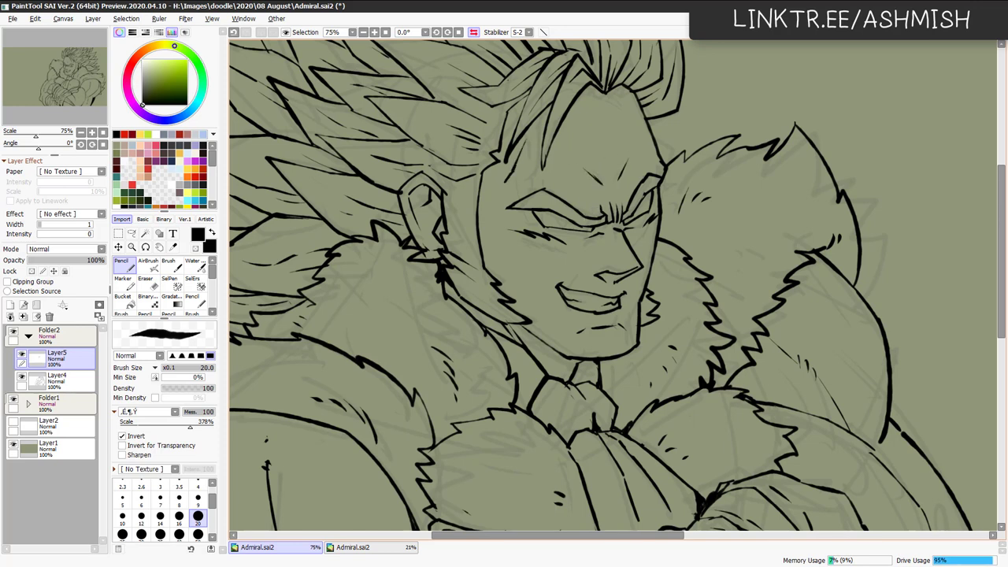
{"action": "key", "text": "ctrl+z"}
{"action": "left_click_drag", "start_coordinate": [509, 186], "coordinate": [526, 149]}
Add a new layer, touch up the far arm's outline with short strokes, and save the drawing.
{"action": "key", "text": "h"}
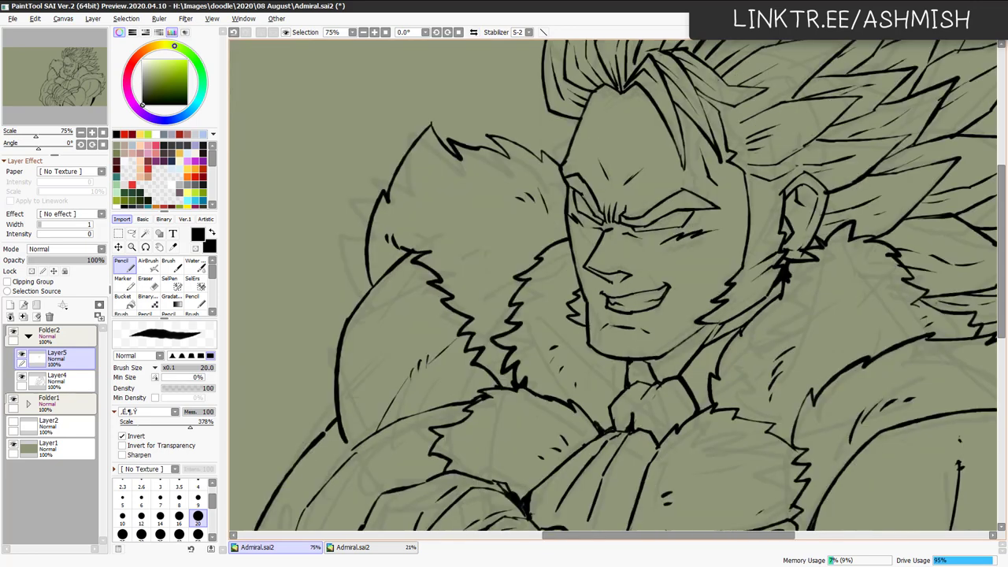
{"action": "key", "text": "Page_Down"}
{"action": "key", "text": "ctrl+shift+n"}
{"action": "key", "text": "Page_Down"}
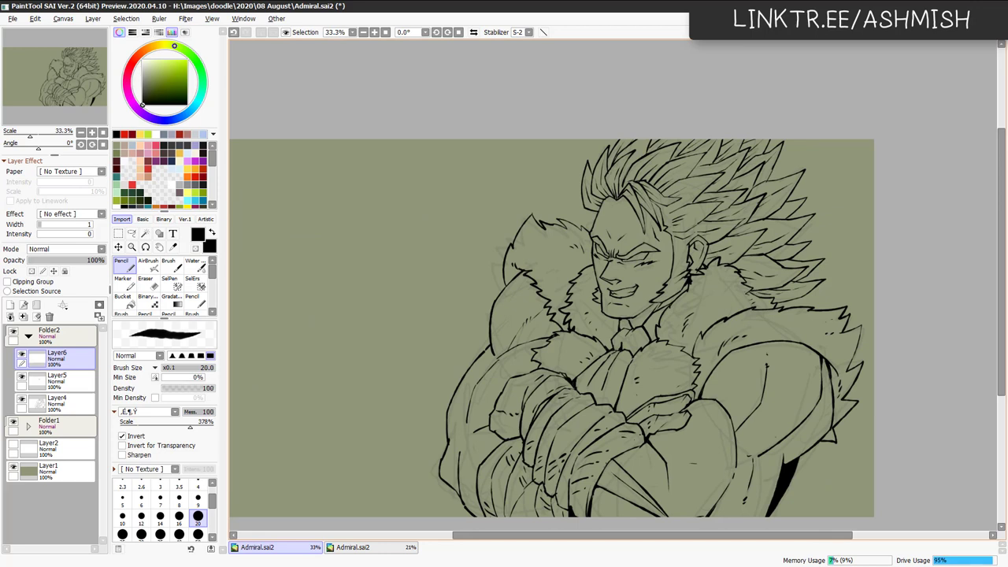
{"action": "left_click_drag", "start_coordinate": [726, 341], "coordinate": [746, 258]}
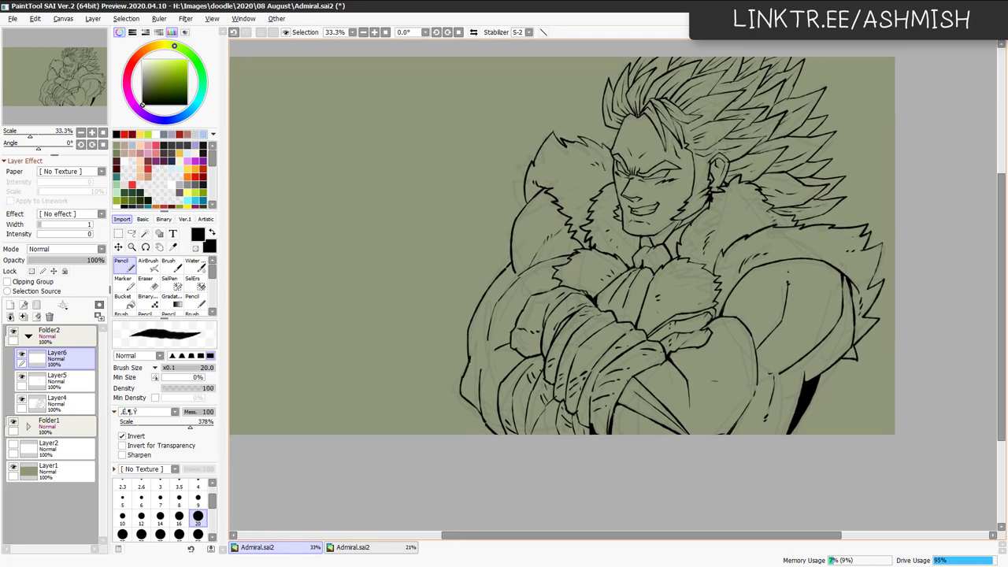
{"action": "left_click_drag", "start_coordinate": [478, 397], "coordinate": [480, 411]}
{"action": "left_click_drag", "start_coordinate": [531, 357], "coordinate": [544, 359]}
{"action": "mouse_move", "coordinate": [813, 411]}
{"action": "left_mouse_down"}
{"action": "mouse_move", "coordinate": [796, 399]}
{"action": "mouse_move", "coordinate": [847, 425]}
{"action": "left_mouse_up"}
{"action": "key", "text": "ctrl+s"}
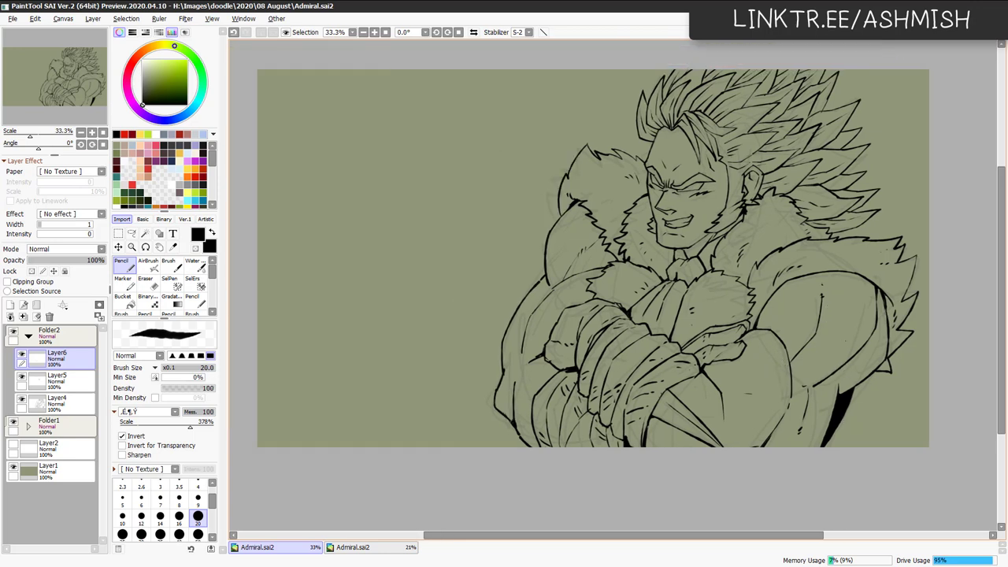
Move Layer6 below the face layer and merge it down into Layer4.
{"action": "left_click", "coordinate": [22, 377]}
{"action": "left_click", "coordinate": [22, 377]}
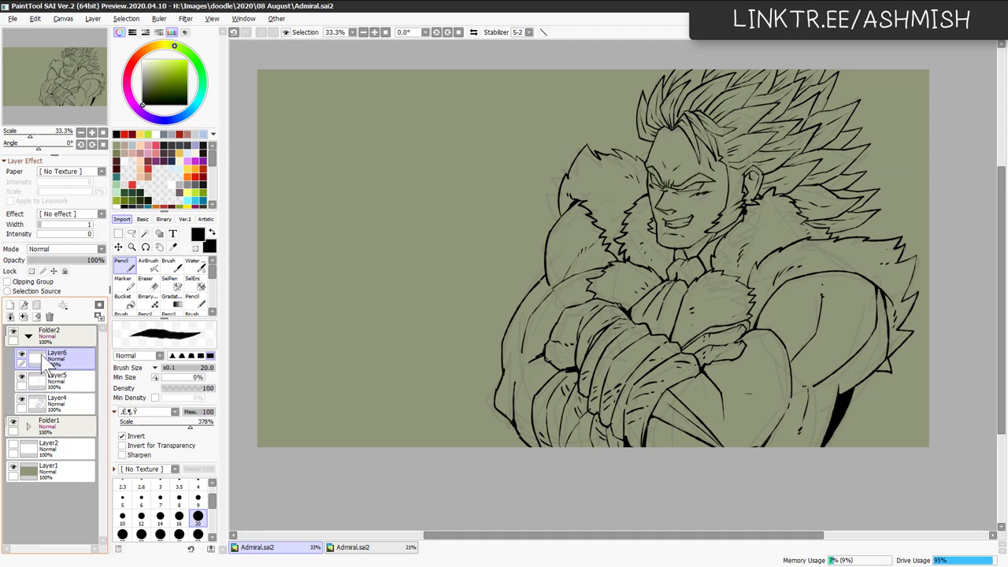
{"action": "left_click", "coordinate": [22, 355]}
{"action": "left_click", "coordinate": [22, 355]}
{"action": "left_click_drag", "start_coordinate": [57, 362], "coordinate": [77, 390]}
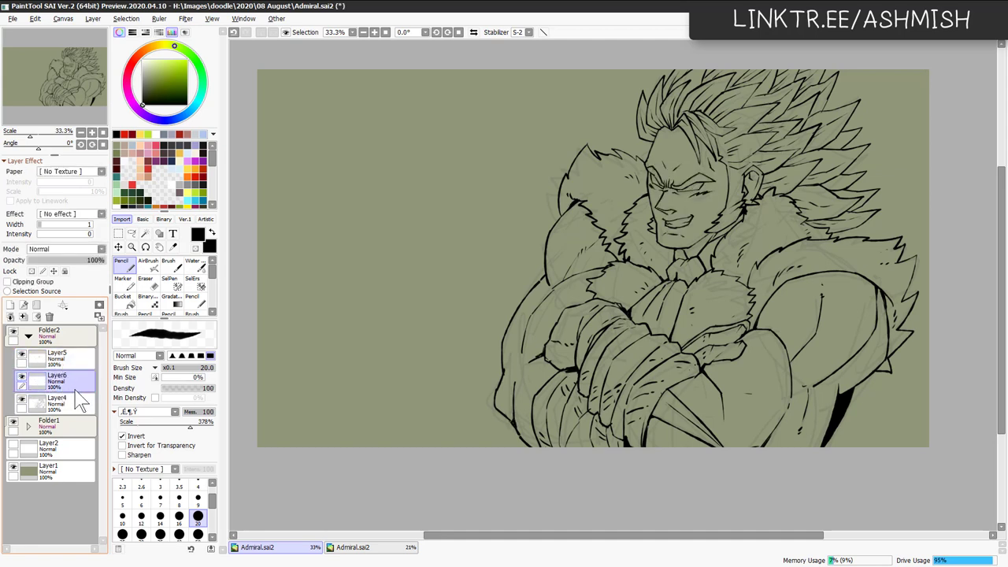
{"action": "key", "text": "ctrl+e"}
{"action": "left_click", "coordinate": [23, 355]}
{"action": "left_click", "coordinate": [23, 355]}
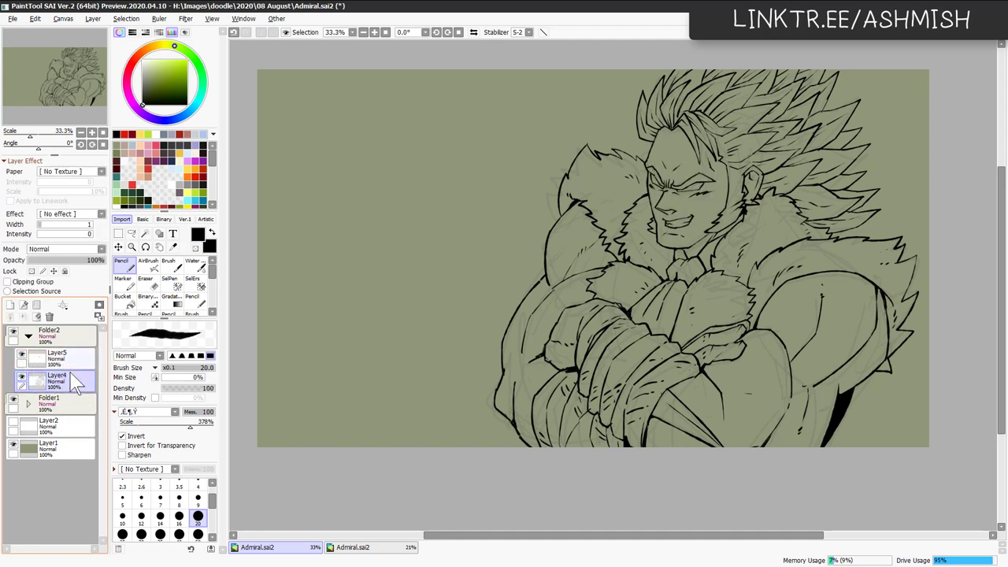
Set Layer4 as the selection source and place a new folder directly beneath it.
{"action": "left_click", "coordinate": [54, 292]}
{"action": "left_click", "coordinate": [36, 306]}
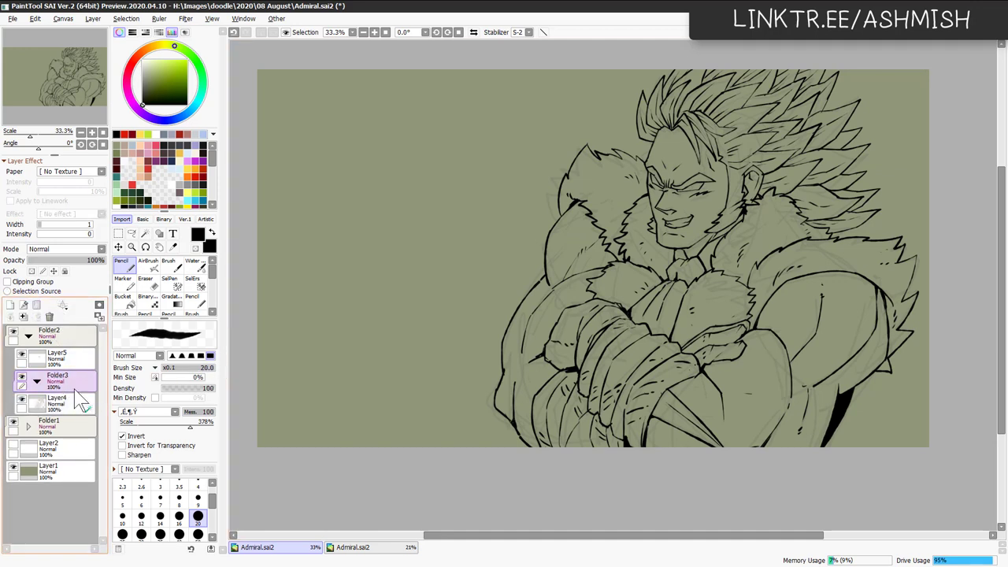
{"action": "left_click_drag", "start_coordinate": [63, 378], "coordinate": [72, 408]}
Create a new empty layer inside the folder below the line art.
{"action": "left_click_drag", "start_coordinate": [699, 375], "coordinate": [759, 297]}
{"action": "key", "text": "ctrl+shift+n"}
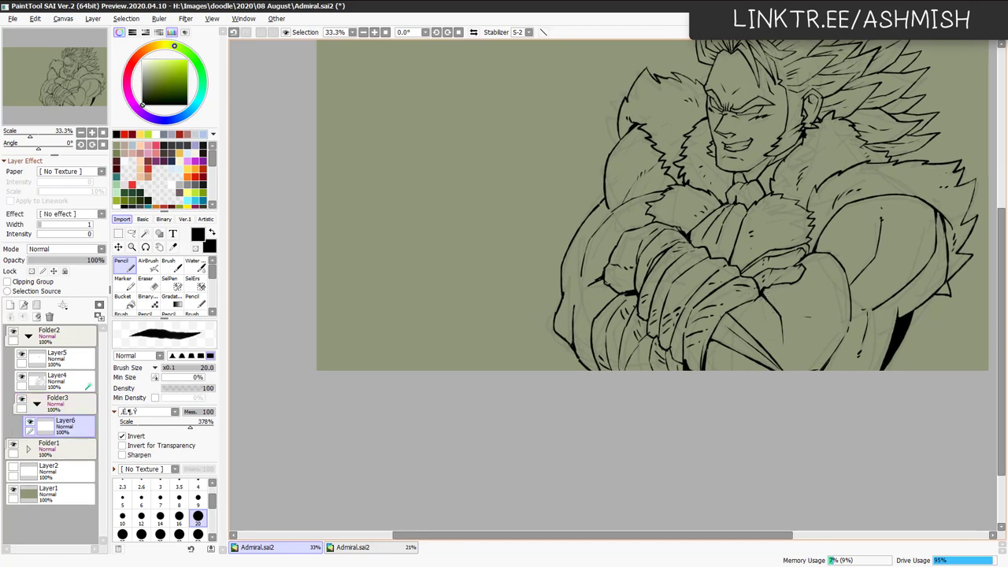
{"action": "left_click_drag", "start_coordinate": [818, 317], "coordinate": [713, 395]}
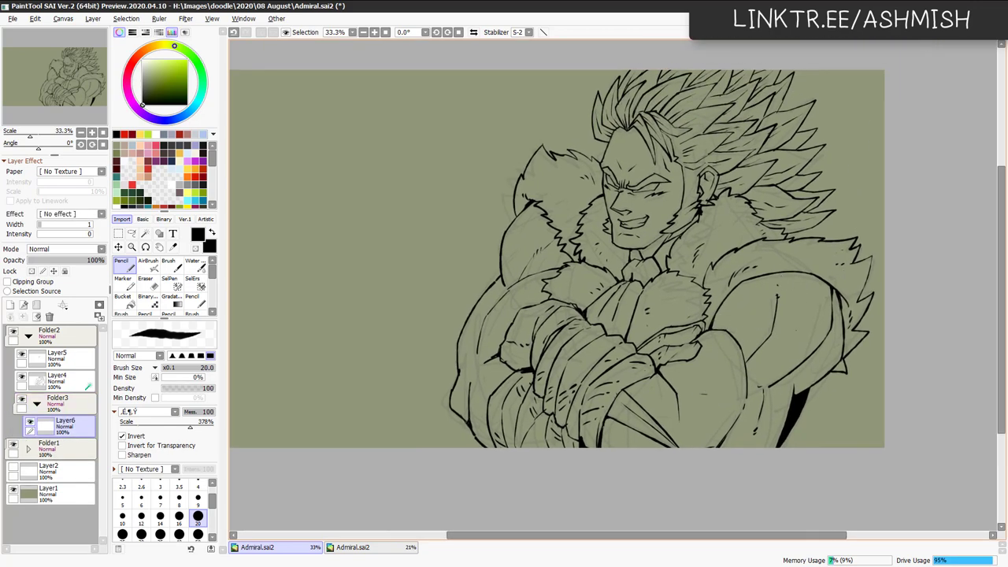
Select the background around the character with the Magic Wand, including the enclosed gap beneath the near arm.
{"action": "key", "text": "w"}
{"action": "left_click", "coordinate": [833, 404]}
{"action": "left_click", "coordinate": [548, 130]}
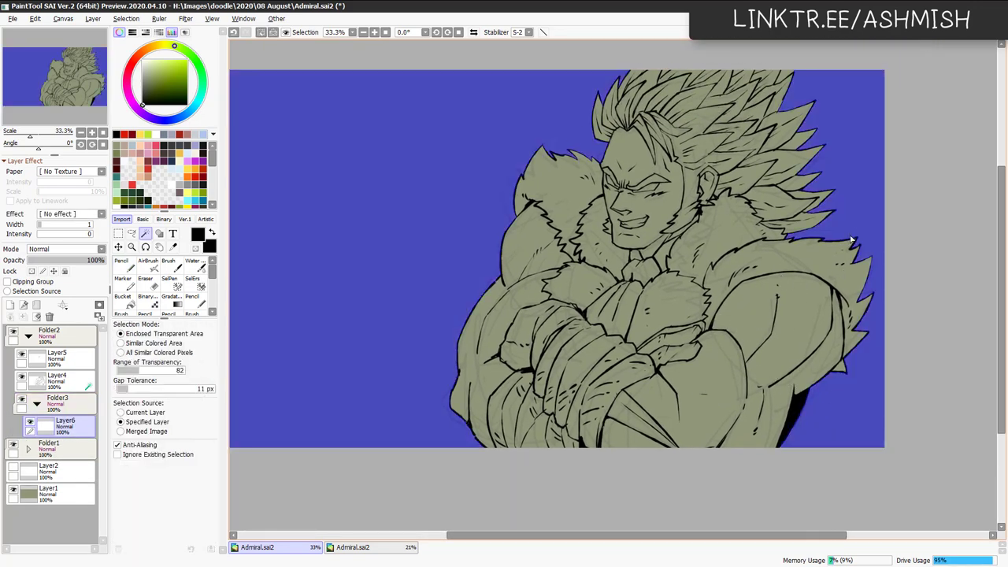
{"action": "mouse_move", "coordinate": [825, 304]}
{"action": "left_mouse_down"}
{"action": "mouse_move", "coordinate": [823, 266]}
{"action": "mouse_move", "coordinate": [825, 323]}
{"action": "left_mouse_up"}
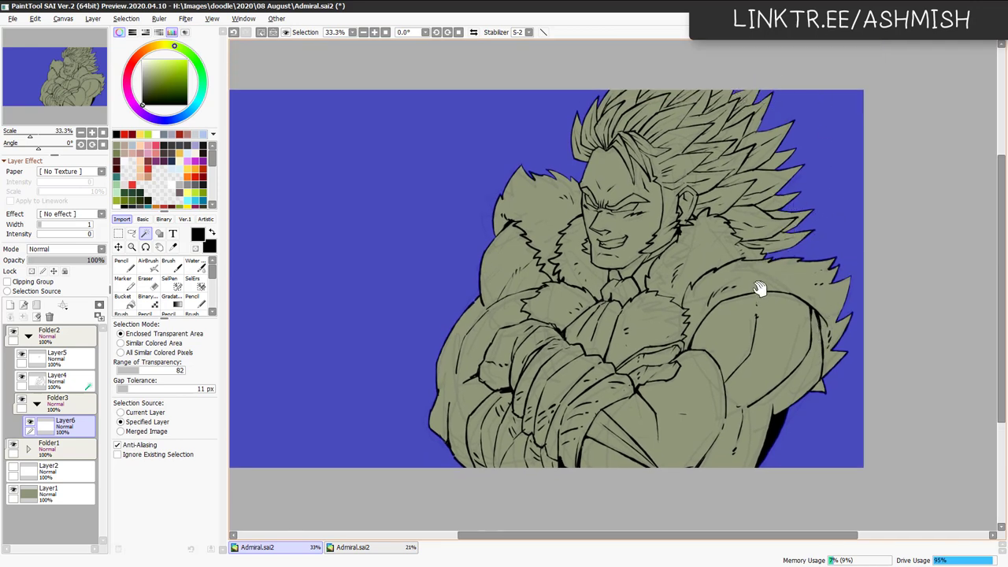
{"action": "left_click_drag", "start_coordinate": [760, 289], "coordinate": [790, 250]}
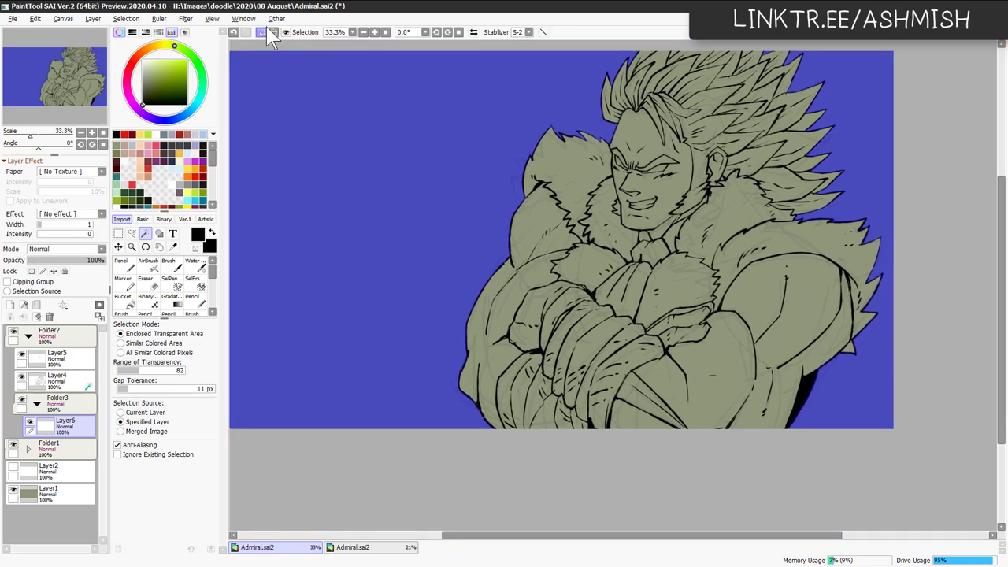
Invert the selection, fill the character's silhouette with mid grey on Layer6, and deselect.
{"action": "left_click", "coordinate": [271, 31]}
{"action": "key", "text": "n"}
{"action": "left_click", "coordinate": [143, 84]}
{"action": "key", "text": "ctrl+f"}
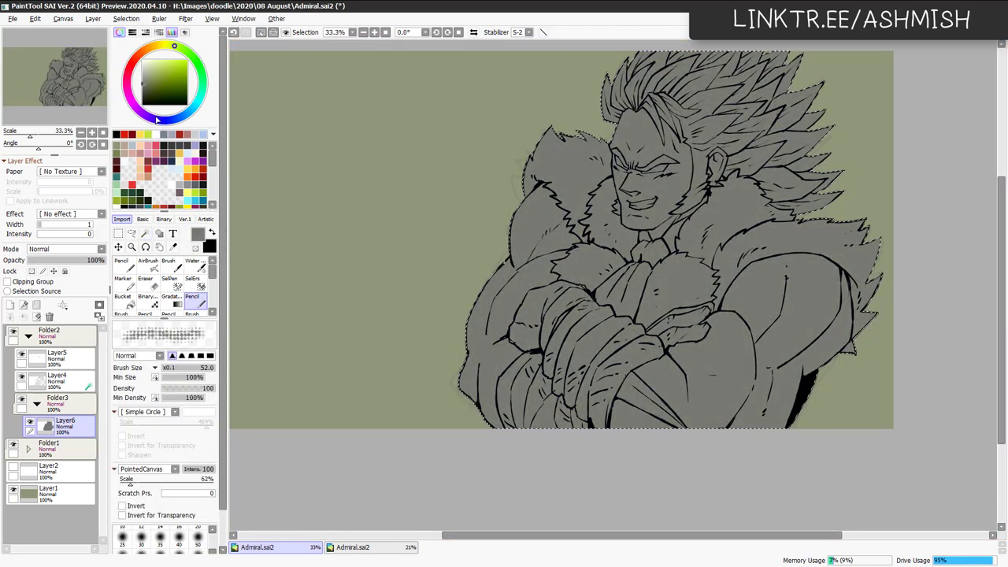
{"action": "key", "text": "ctrl+d"}
{"action": "left_click_drag", "start_coordinate": [762, 340], "coordinate": [798, 353]}
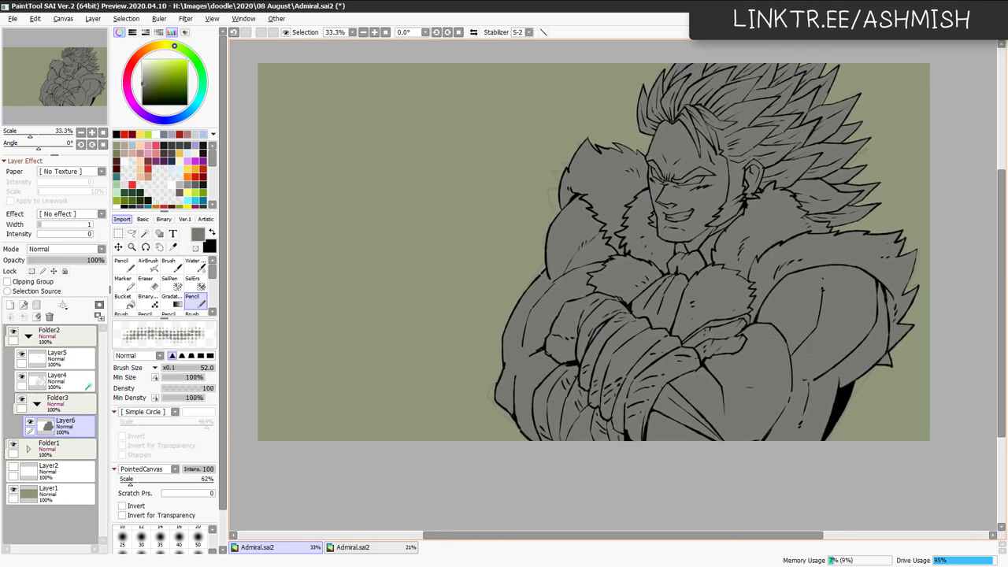
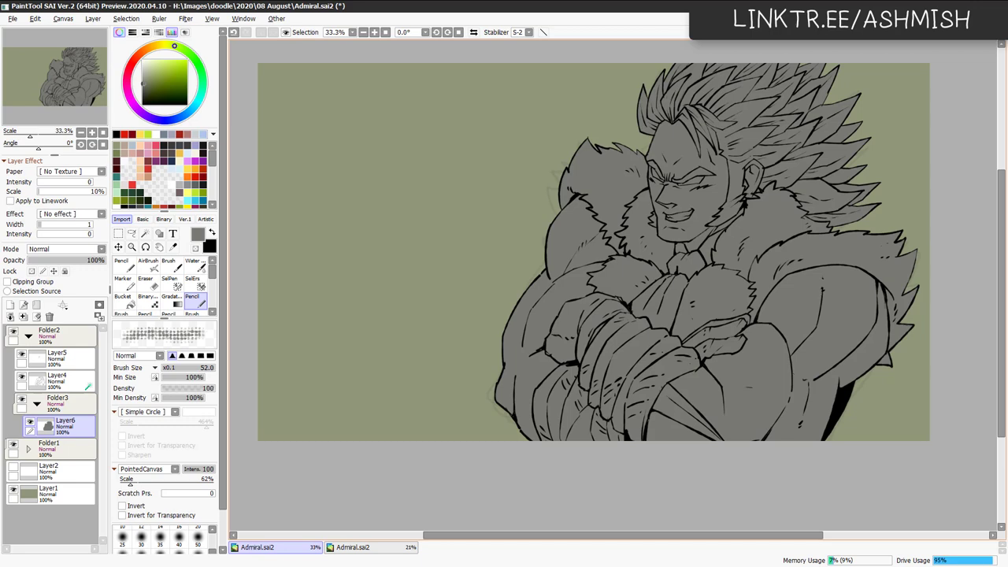
Lighten the grey silhouette on Layer6 by setting its luminance to +12.
{"action": "key", "text": "ctrl+u"}
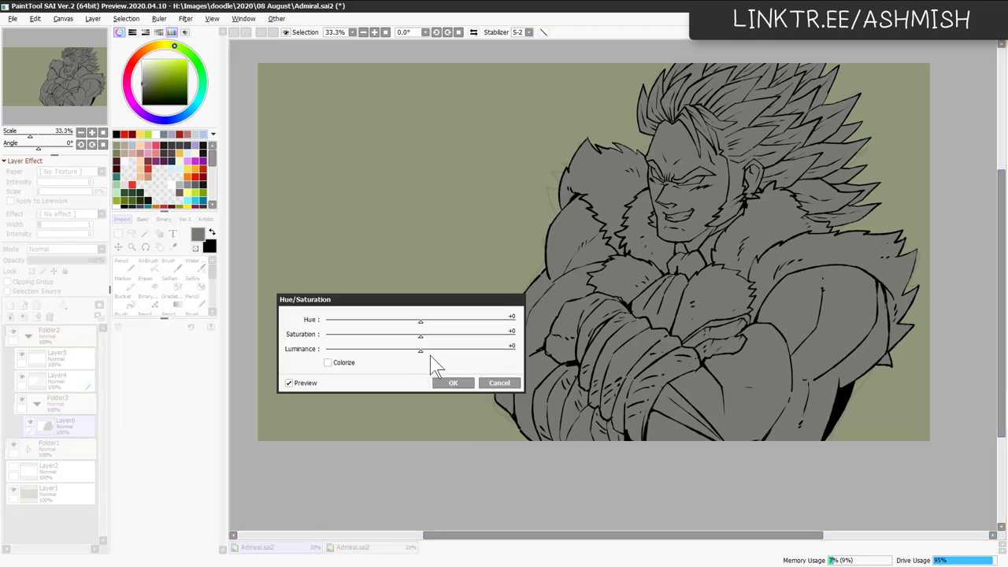
{"action": "left_click_drag", "start_coordinate": [421, 350], "coordinate": [437, 350]}
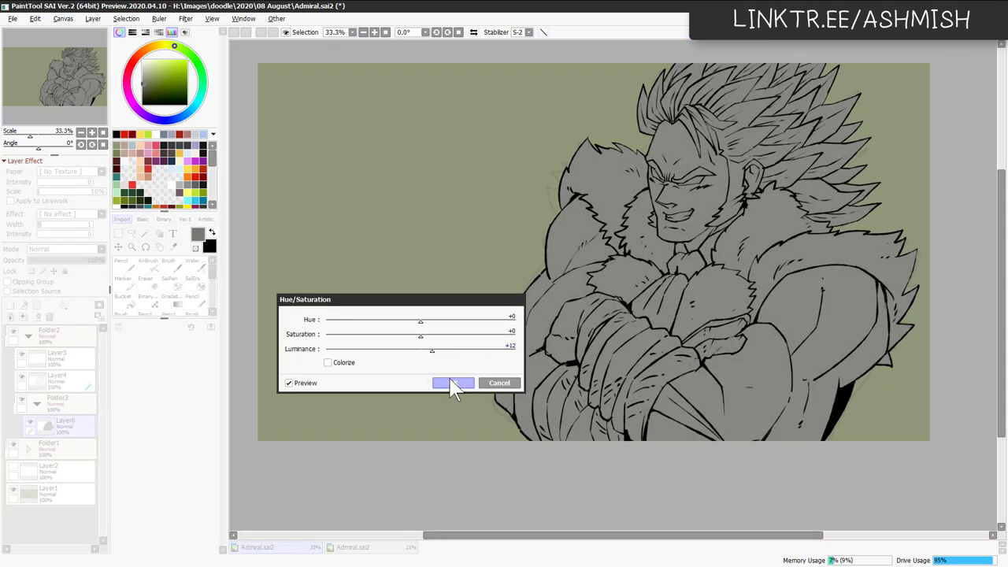
{"action": "left_click", "coordinate": [453, 382]}
Add a new layer above the grey silhouette and choose a medium brown for the skin.
{"action": "left_click_drag", "start_coordinate": [589, 273], "coordinate": [583, 287]}
{"action": "left_click", "coordinate": [156, 47]}
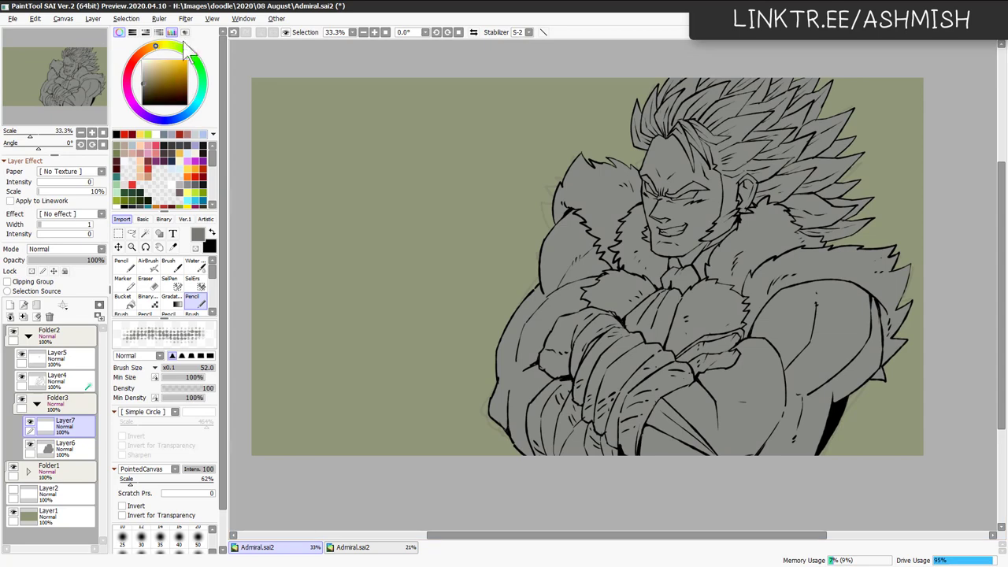
{"action": "left_click", "coordinate": [157, 77]}
{"action": "left_click", "coordinate": [148, 48]}
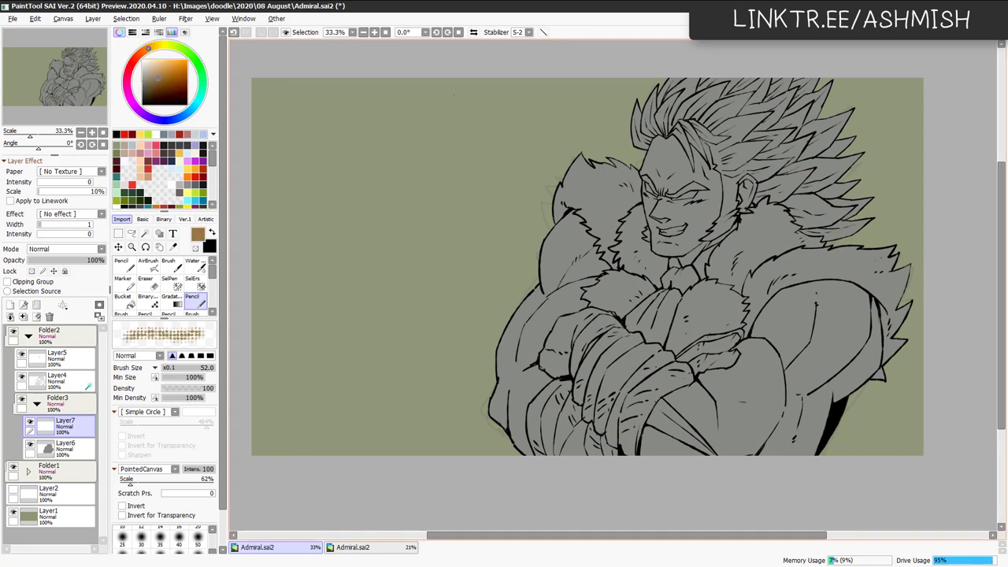
Fill the face and neck with the brown using the Bucket, with Specified Layer as the selection source.
{"action": "key", "text": "g"}
{"action": "left_click", "coordinate": [696, 222]}
{"action": "key", "text": "ctrl+z"}
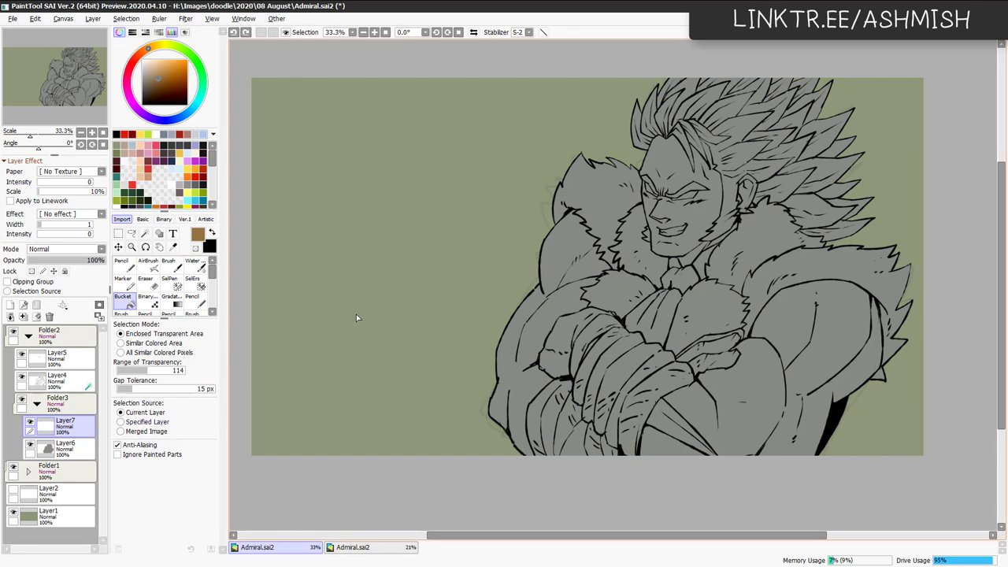
{"action": "left_click", "coordinate": [146, 422]}
{"action": "left_click", "coordinate": [701, 233]}
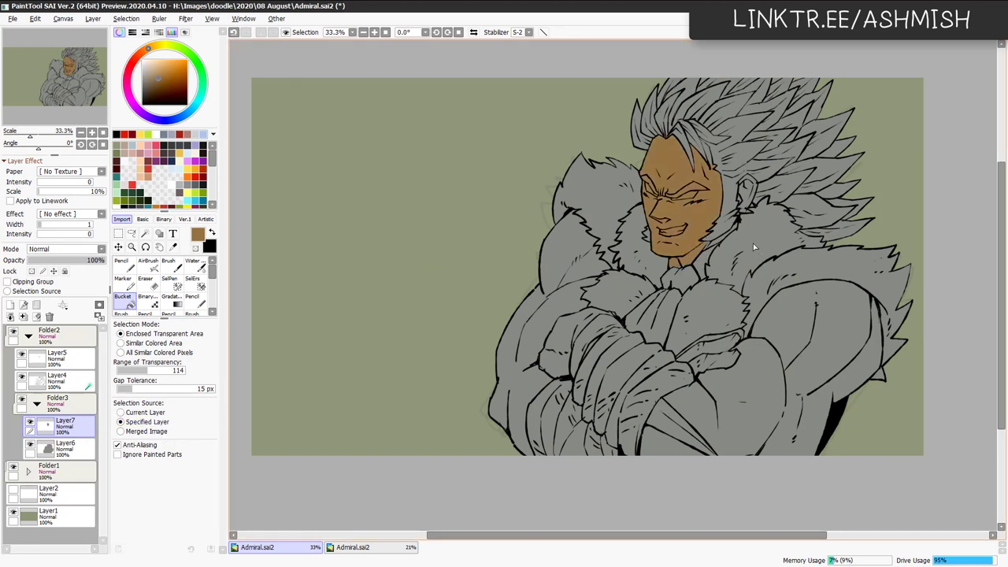
{"action": "key", "text": "ctrl+z"}
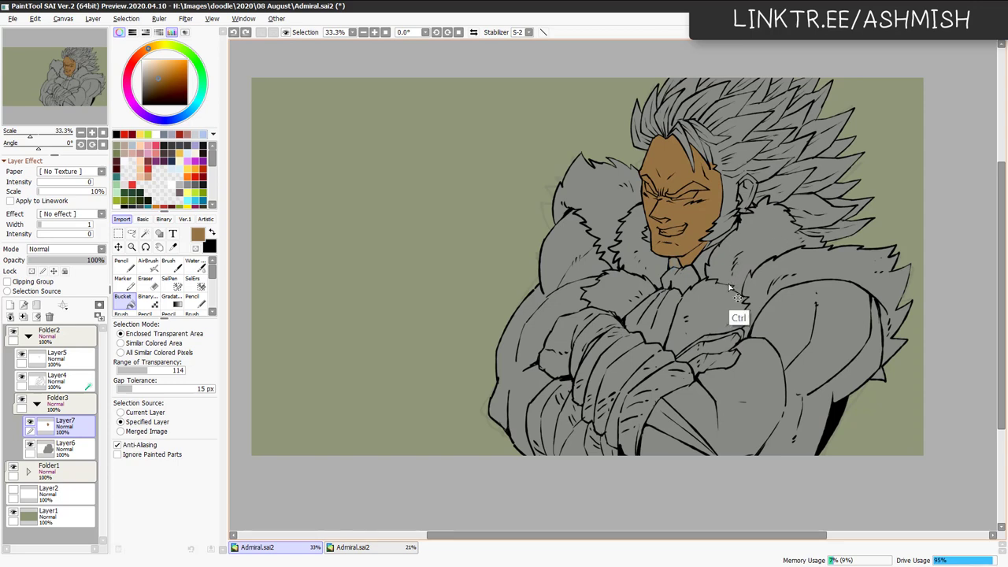
Fill the ear and the bare skin of both arms with the same brown.
{"action": "left_click", "coordinate": [740, 204]}
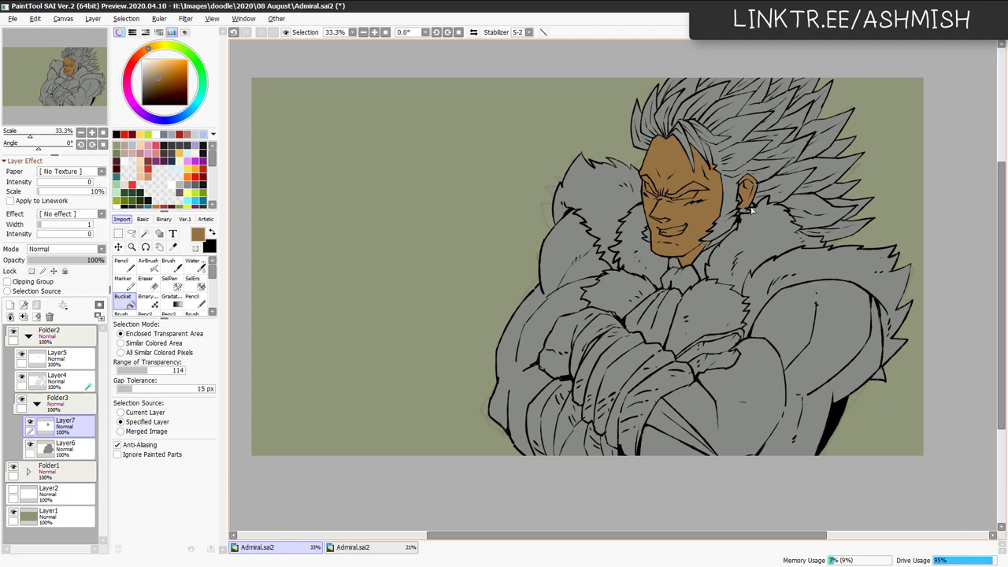
{"action": "left_click", "coordinate": [792, 335]}
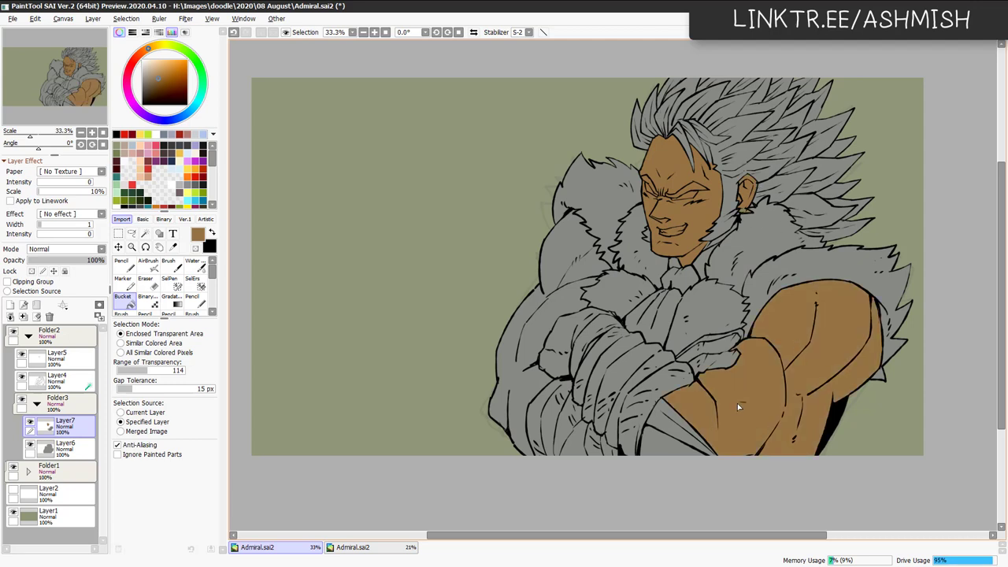
{"action": "left_click", "coordinate": [526, 389]}
{"action": "left_click", "coordinate": [601, 268]}
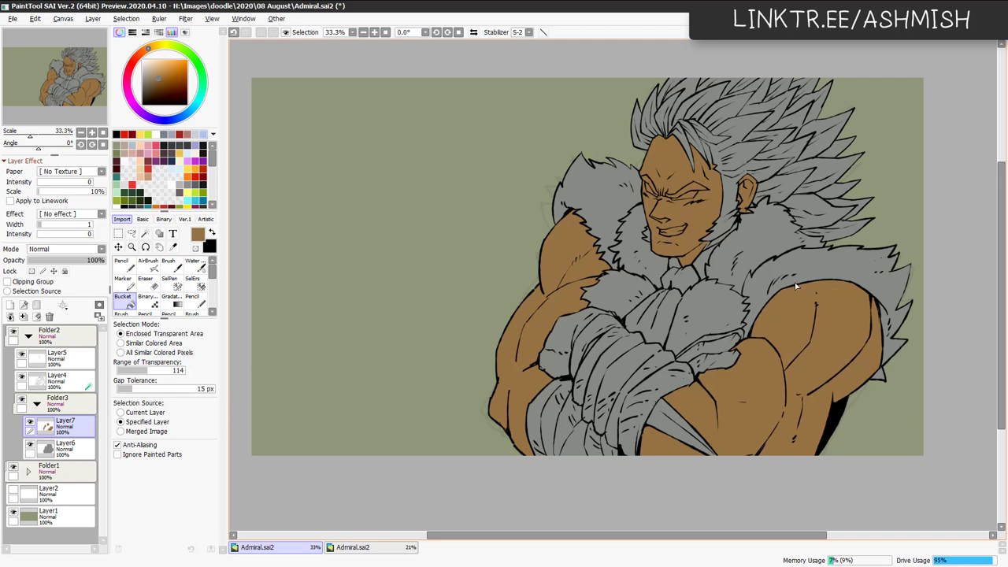
Adjust the skin colour to hue -5, saturation +24 and luminance +7.
{"action": "key", "text": "ctrl+u"}
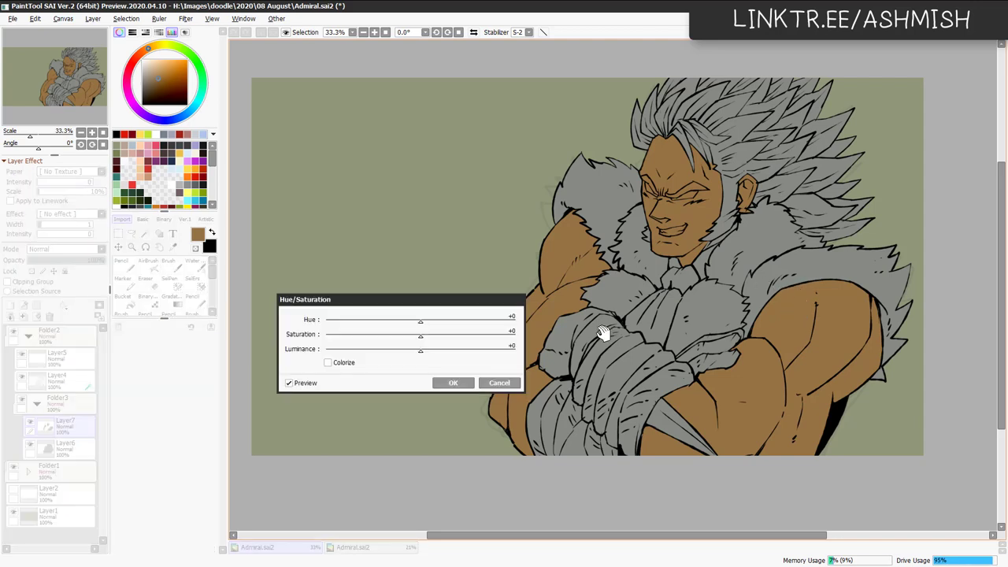
{"action": "left_click_drag", "start_coordinate": [421, 350], "coordinate": [416, 322]}
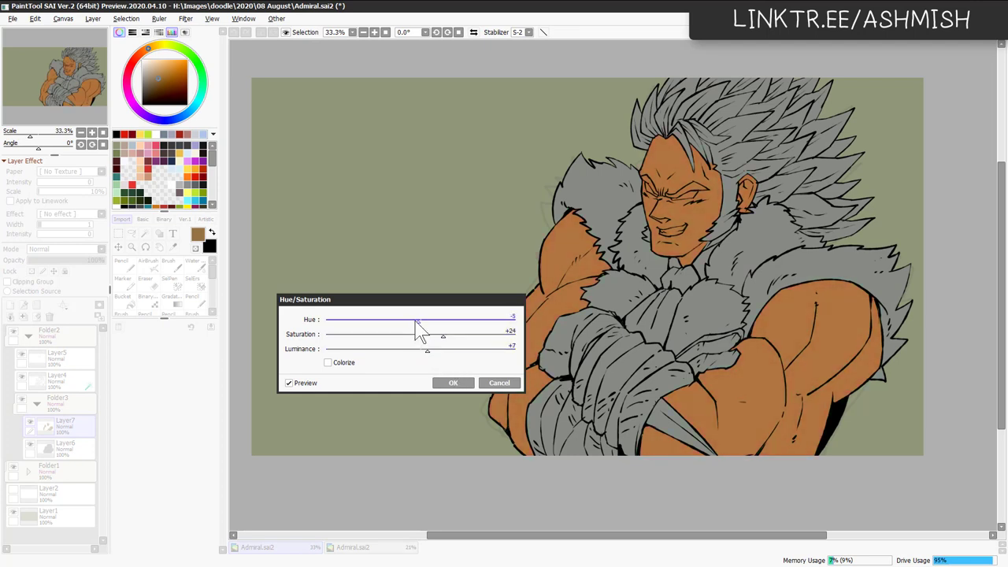
{"action": "left_click", "coordinate": [453, 382]}
Add a new layer above the skin layer and choose a pale yellow for the hair.
{"action": "left_click_drag", "start_coordinate": [617, 295], "coordinate": [619, 311]}
{"action": "key", "text": "ctrl+shift+n"}
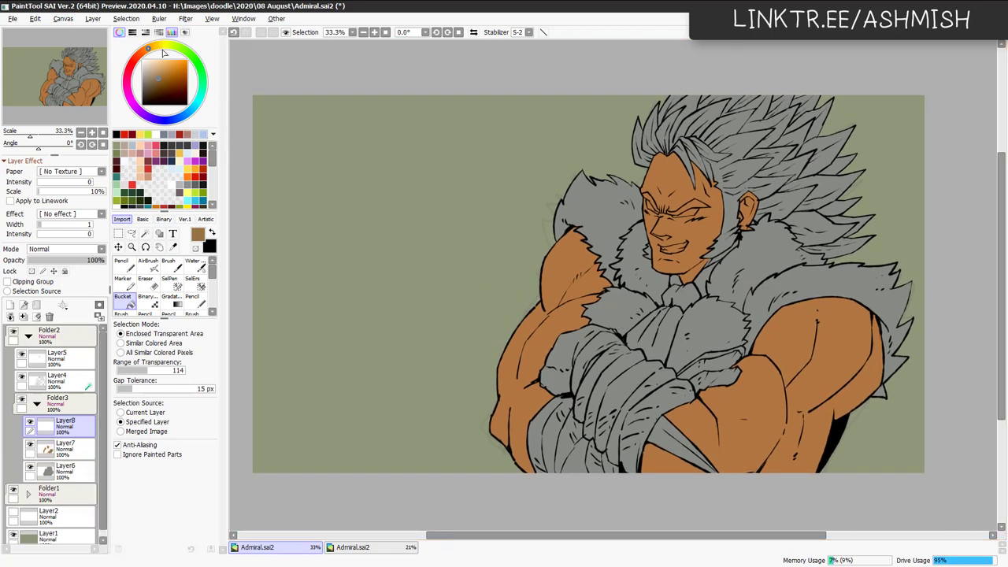
{"action": "left_click", "coordinate": [162, 45]}
{"action": "left_click", "coordinate": [160, 68]}
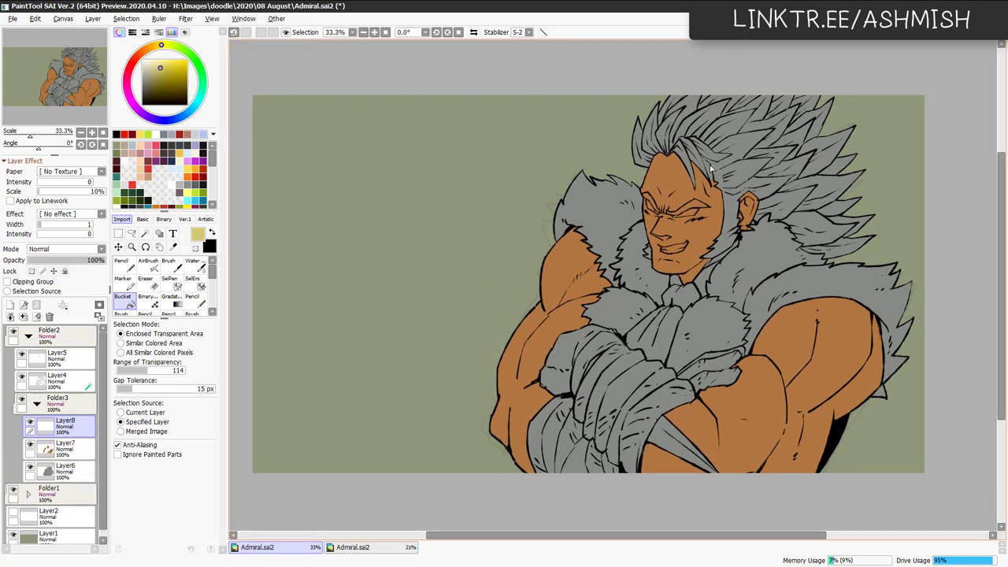
Fill the hair strands over the forehead and the front spikes with the pale yellow.
{"action": "mouse_move", "coordinate": [725, 173]}
{"action": "left_mouse_down"}
{"action": "mouse_move", "coordinate": [768, 134]}
{"action": "mouse_move", "coordinate": [673, 142]}
{"action": "mouse_move", "coordinate": [696, 161]}
{"action": "mouse_move", "coordinate": [687, 157]}
{"action": "left_mouse_up"}
{"action": "left_click", "coordinate": [682, 129]}
{"action": "key", "text": "ctrl+z"}
{"action": "left_click", "coordinate": [684, 123]}
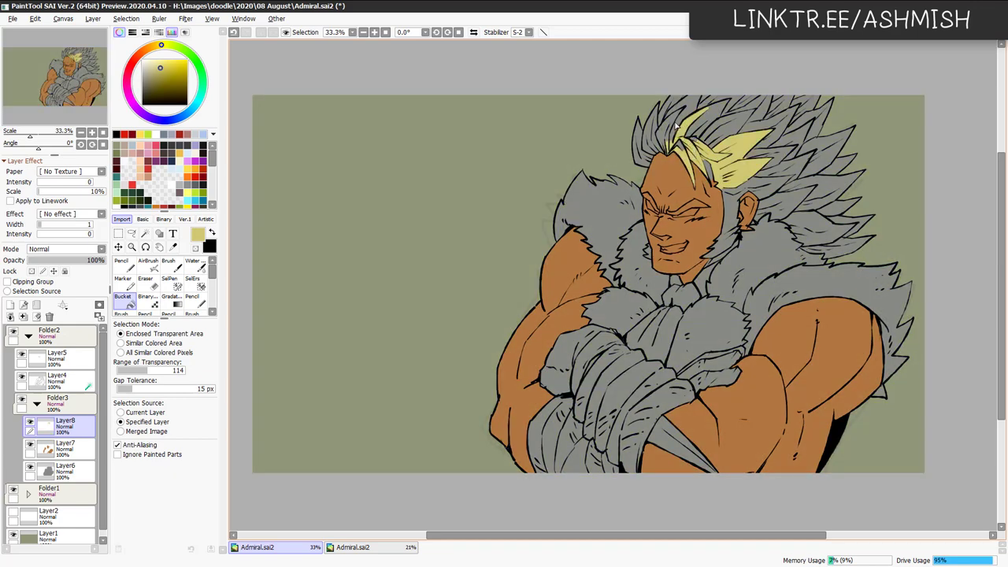
{"action": "left_click", "coordinate": [670, 131]}
{"action": "left_click", "coordinate": [688, 115]}
{"action": "left_click_drag", "start_coordinate": [651, 140], "coordinate": [657, 153]}
{"action": "left_click_drag", "start_coordinate": [658, 106], "coordinate": [644, 152]}
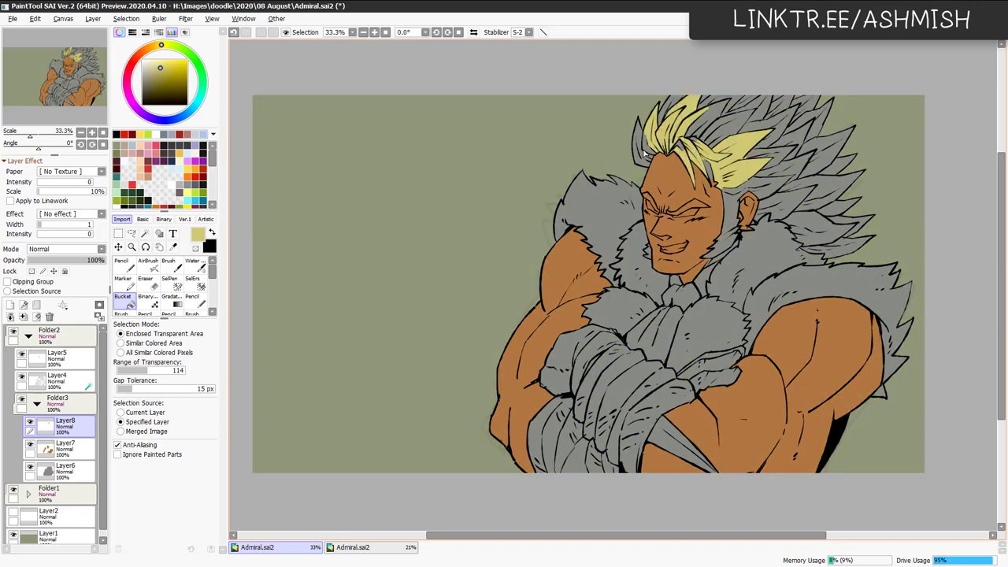
Set the Bucket's gap tolerance to 5 px and fill the frontmost lock and the top spikes with pale yellow.
{"action": "left_click", "coordinate": [122, 388]}
{"action": "left_click", "coordinate": [644, 140]}
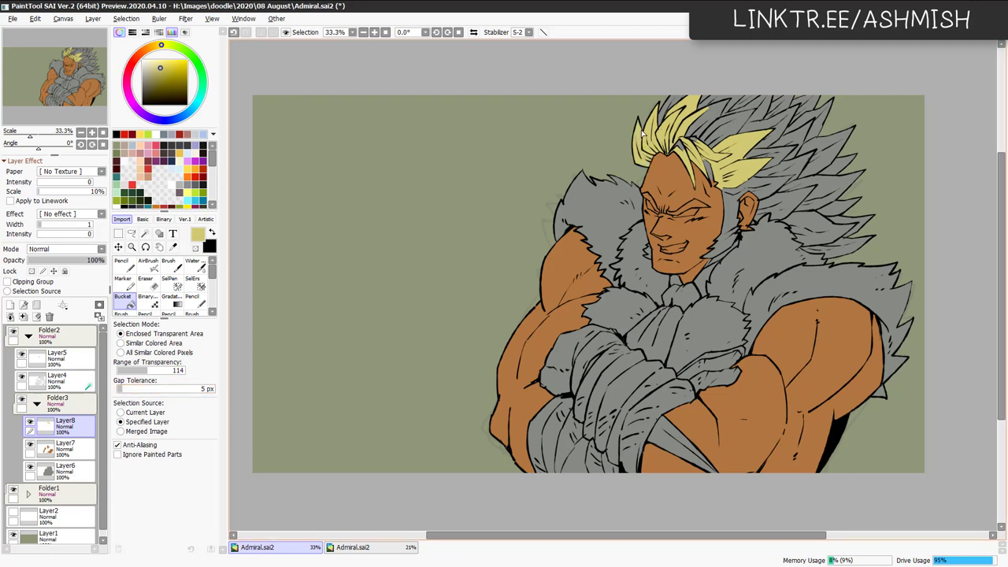
{"action": "left_click", "coordinate": [667, 115]}
{"action": "left_click", "coordinate": [711, 101]}
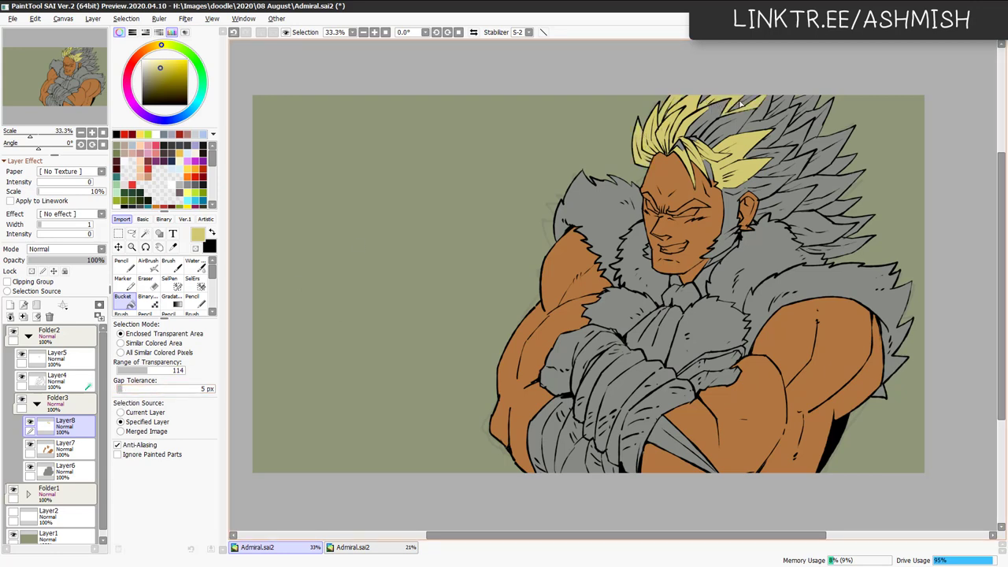
{"action": "left_click", "coordinate": [714, 115]}
{"action": "left_click", "coordinate": [728, 122]}
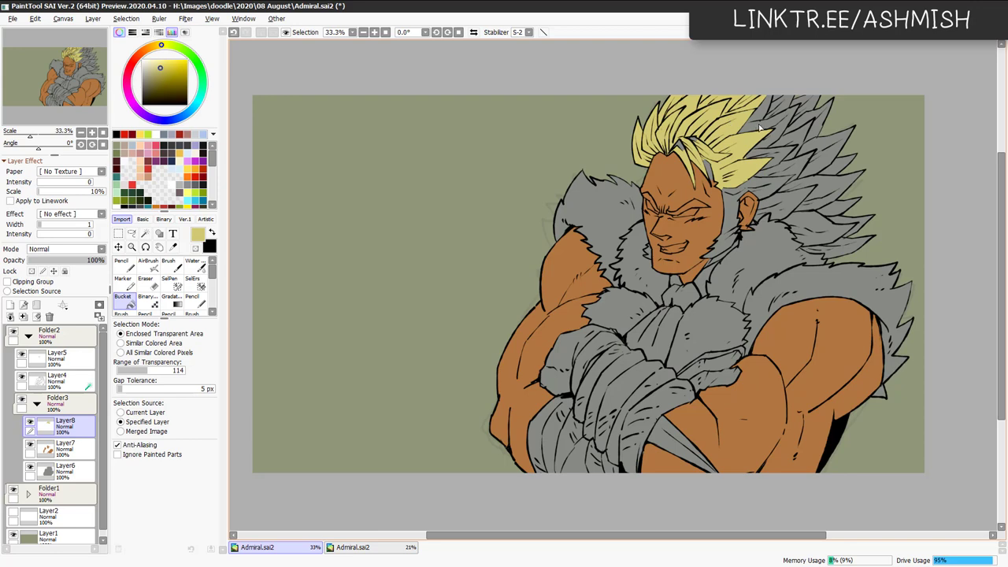
{"action": "left_click", "coordinate": [761, 123]}
{"action": "left_click", "coordinate": [784, 105]}
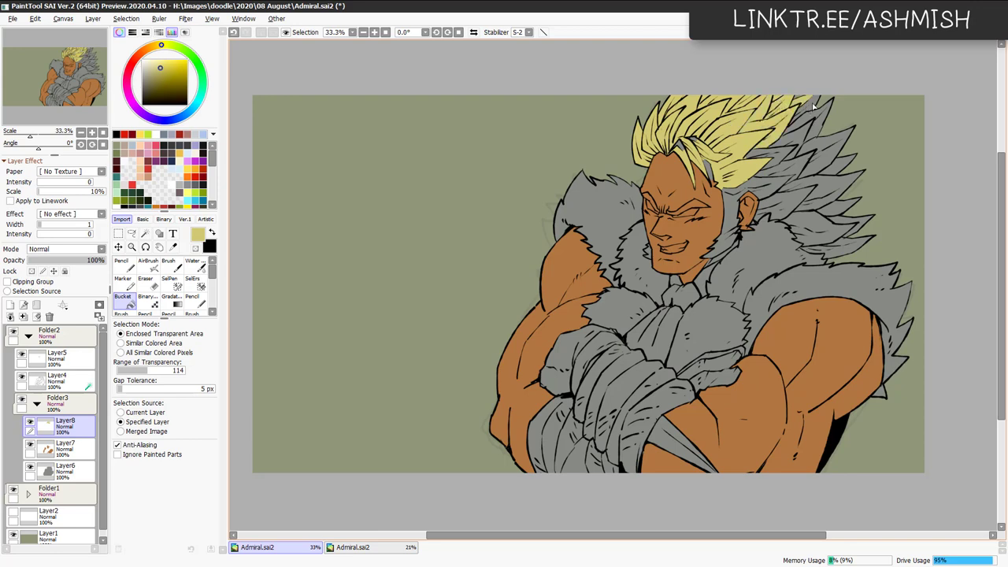
Fill the remaining back spikes down to the nape and the sideburn with the pale yellow.
{"action": "left_click", "coordinate": [810, 109]}
{"action": "left_click", "coordinate": [809, 126]}
{"action": "left_click", "coordinate": [797, 143]}
{"action": "left_click", "coordinate": [823, 157]}
{"action": "left_click", "coordinate": [791, 170]}
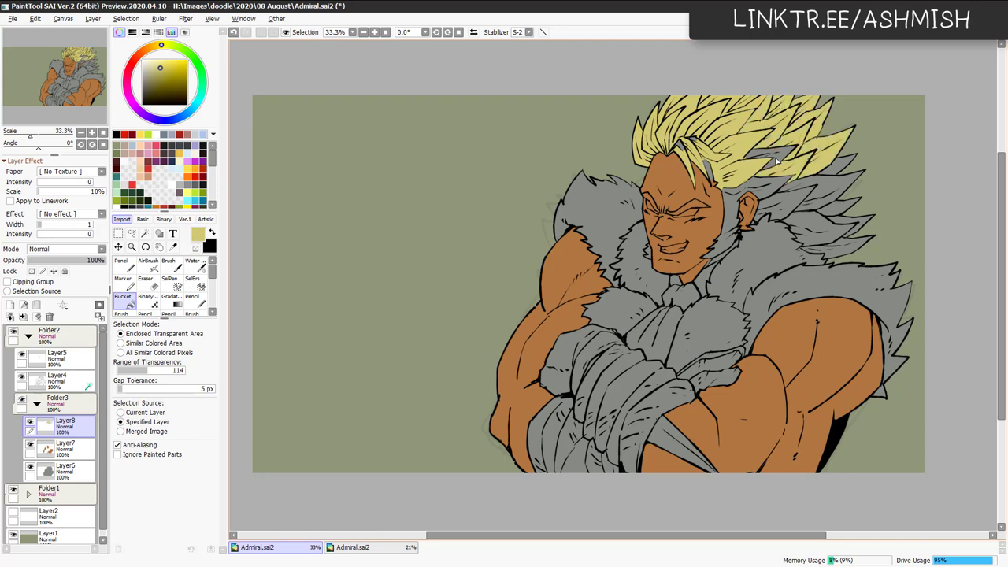
{"action": "left_click", "coordinate": [776, 162]}
{"action": "left_click", "coordinate": [774, 191]}
{"action": "left_click", "coordinate": [782, 205]}
{"action": "left_click", "coordinate": [823, 188]}
{"action": "left_click", "coordinate": [841, 167]}
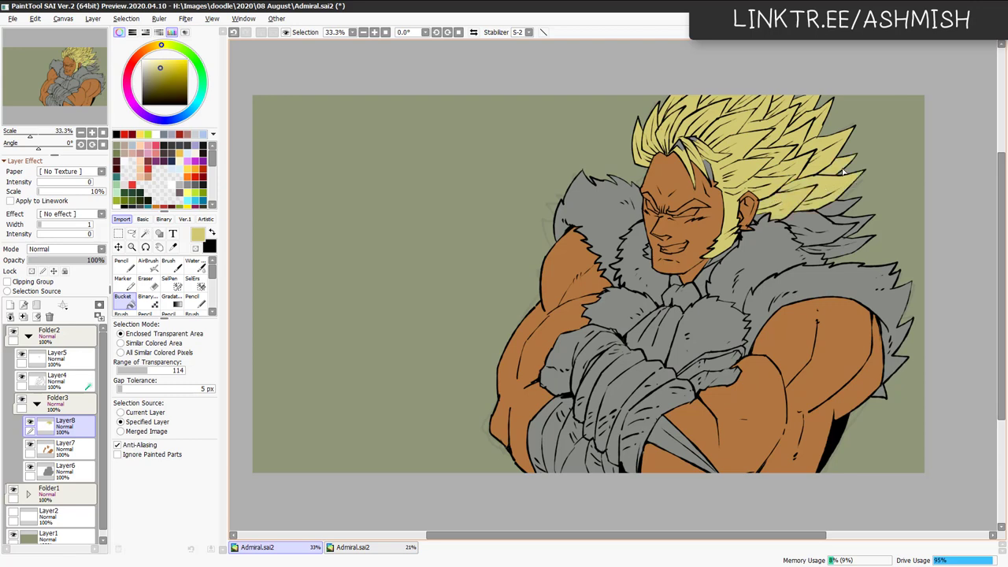
{"action": "left_click", "coordinate": [839, 206]}
{"action": "left_click", "coordinate": [823, 230]}
{"action": "left_click", "coordinate": [856, 227]}
{"action": "left_click", "coordinate": [844, 246]}
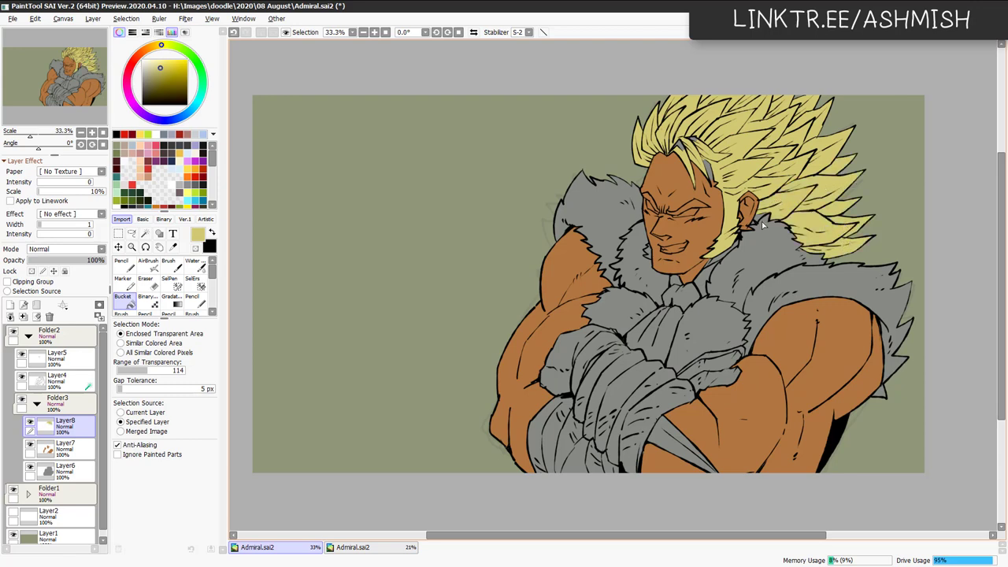
Select and colour the small leftover gaps in the hair with the pale yellow, and clear the selection.
{"action": "key", "text": "n"}
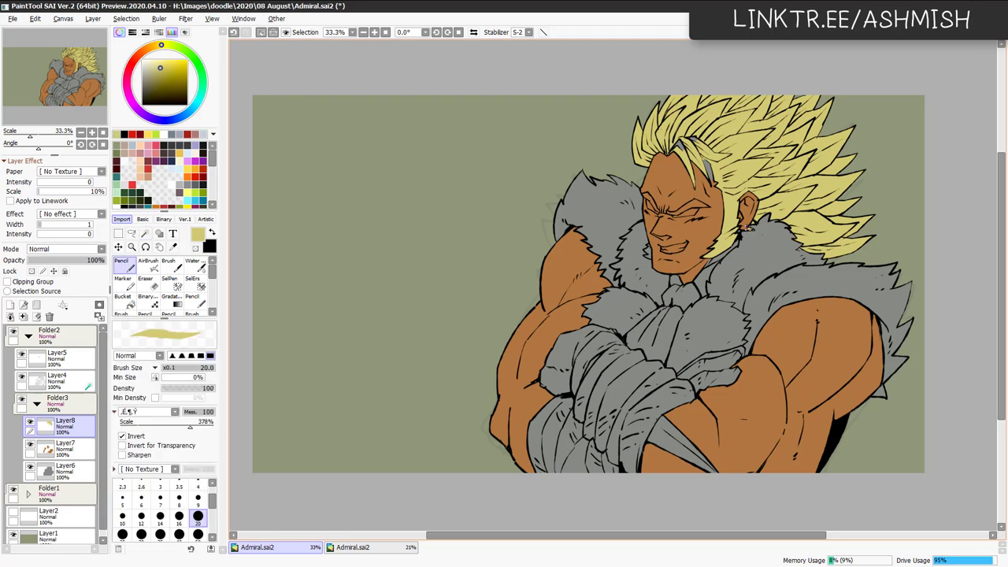
{"action": "key", "text": "w"}
{"action": "key", "text": "n"}
{"action": "key", "text": "ctrl+d"}
{"action": "key", "text": "g"}
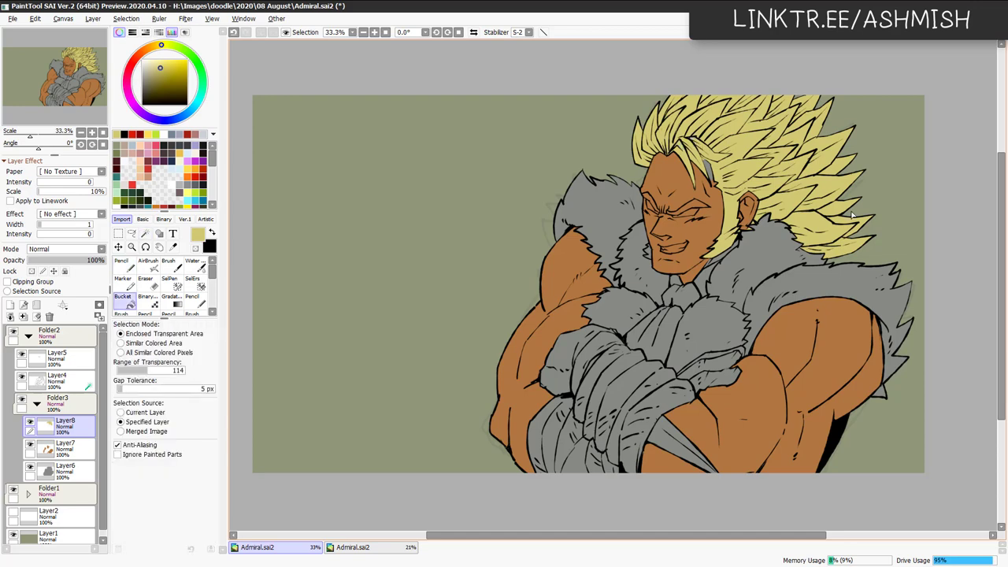
Shift the hair layer to a warmer, slightly darker blond with Hue/Saturation.
{"action": "key", "text": "ctrl+u"}
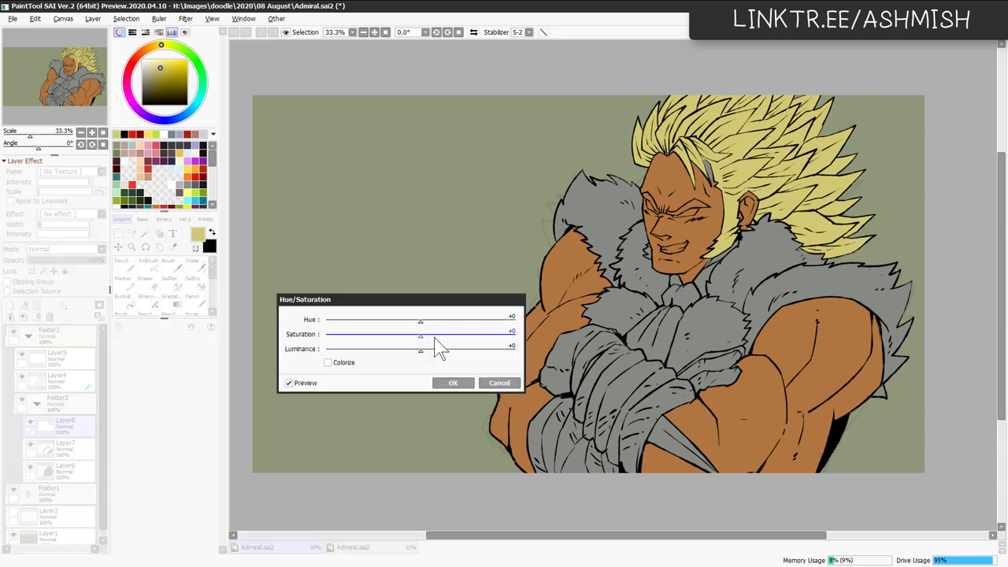
{"action": "left_click_drag", "start_coordinate": [438, 348], "coordinate": [415, 352]}
{"action": "left_click", "coordinate": [458, 385]}
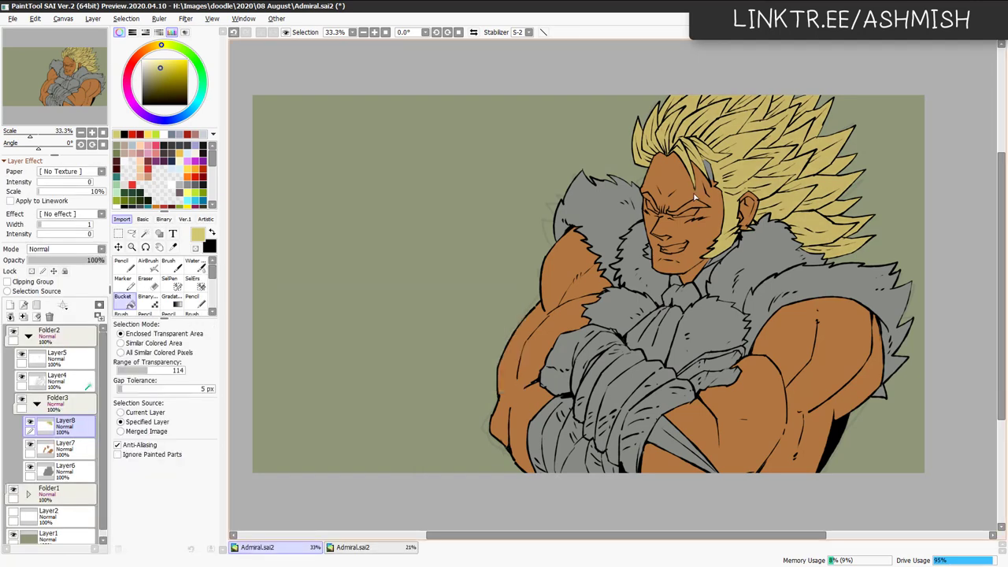
Sample the skin brown, select the grey strip between the forehead and the hair, and colour it brown.
{"action": "left_click", "coordinate": [674, 194], "text": "ctrl+shift"}
{"action": "left_click", "coordinate": [678, 190], "text": "alt"}
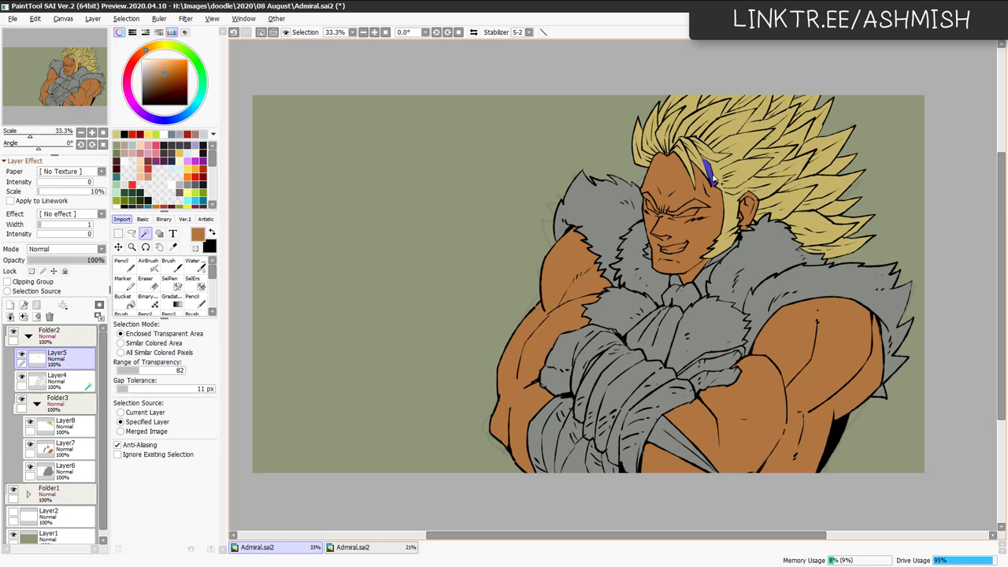
{"action": "key", "text": "n"}
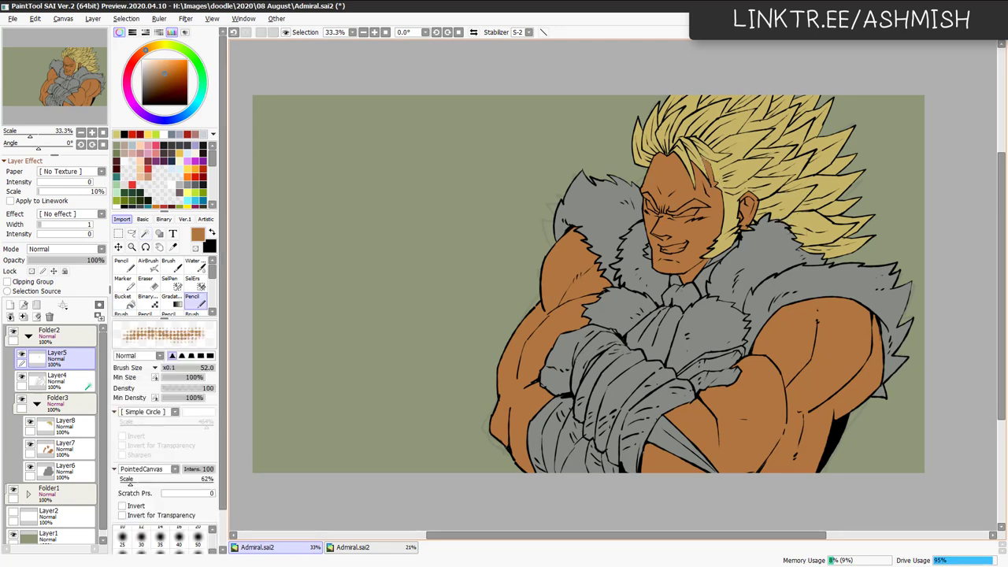
Recolour the narrow strip between the forehead and the hair with the skin brown on the skin layer.
{"action": "left_click_drag", "start_coordinate": [703, 158], "coordinate": [713, 185]}
{"action": "left_click", "coordinate": [681, 197], "text": "ctrl+shift"}
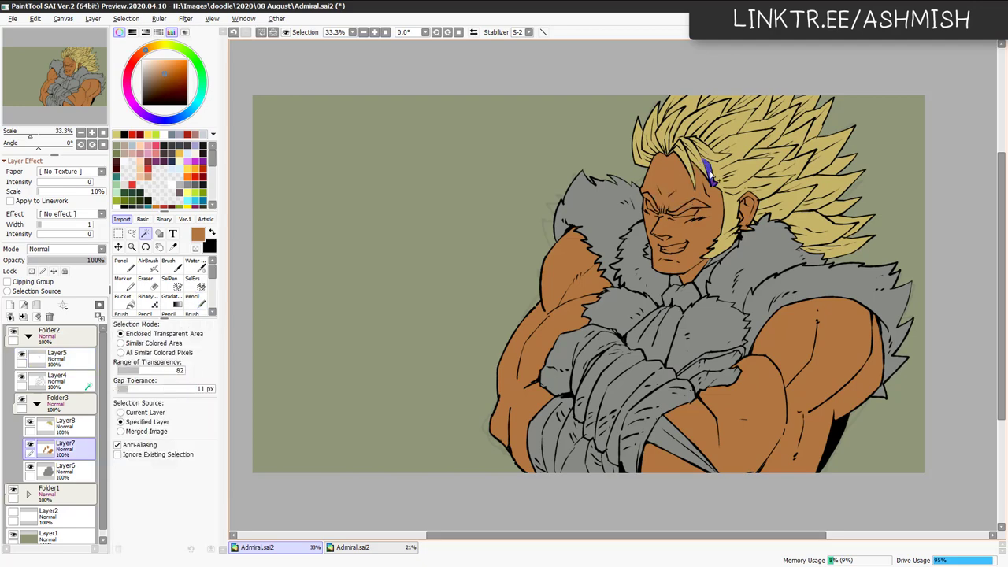
{"action": "key", "text": "ctrl+z"}
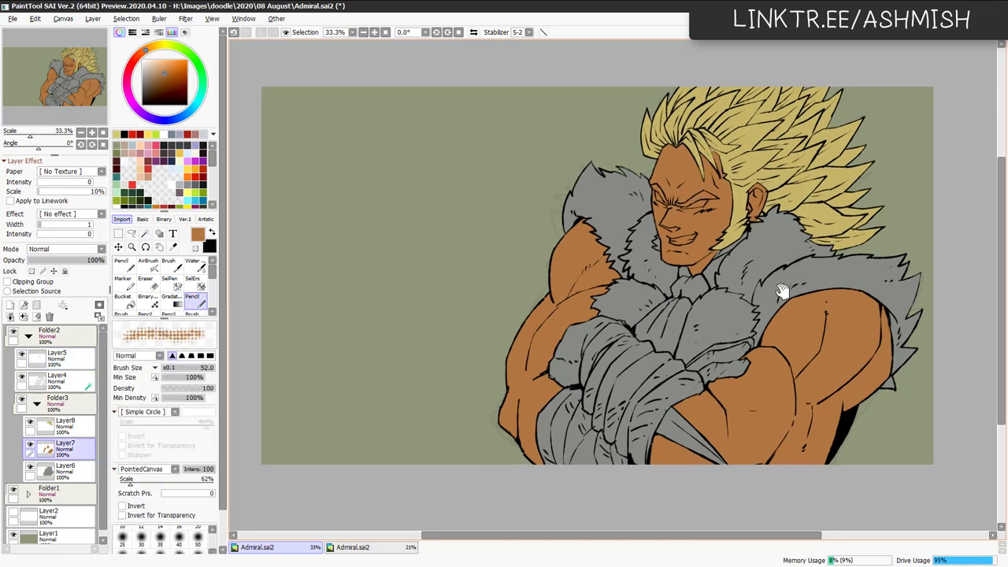
On the hair layer, select the strip beside the forehead, erase the hair colour there, and clear the selection.
{"action": "scroll", "coordinate": [791, 282], "scroll_direction": "up", "scroll_amount": 1}
{"action": "left_click", "coordinate": [790, 116], "text": "ctrl+shift"}
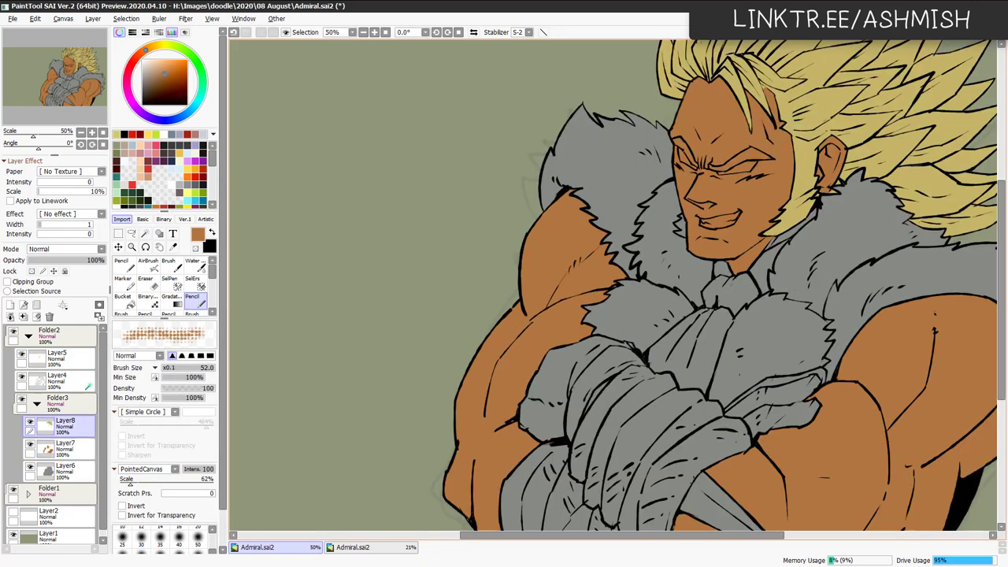
{"action": "key", "text": "w"}
{"action": "left_click", "coordinate": [773, 103]}
{"action": "key", "text": "e"}
{"action": "key", "text": "ctrl+d"}
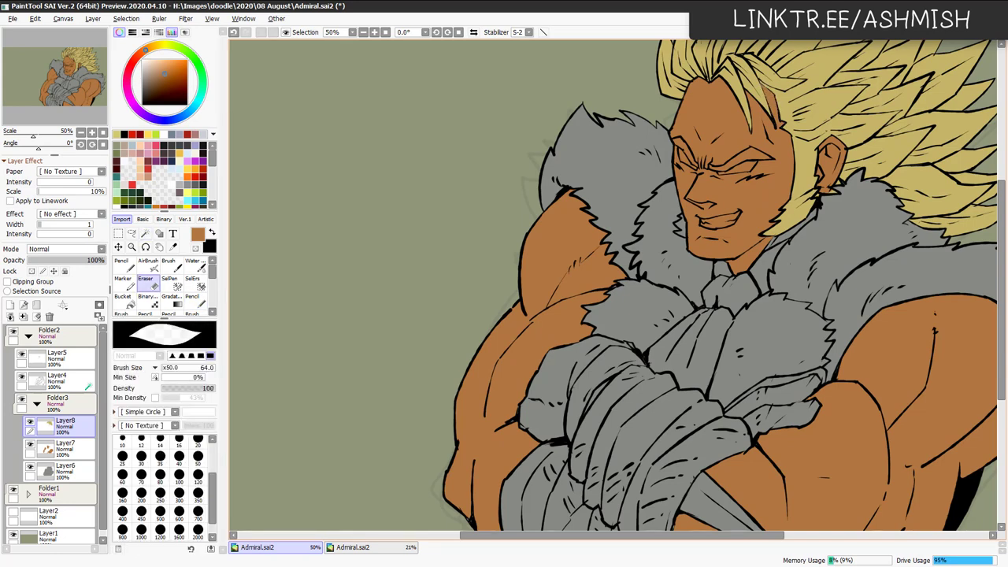
On a new layer, fill all sections of the fur collar with a paler, less saturated tint sampled from the hair blond.
{"action": "scroll", "coordinate": [613, 285], "scroll_direction": "down", "scroll_amount": 1}
{"action": "left_click", "coordinate": [740, 229], "text": "alt"}
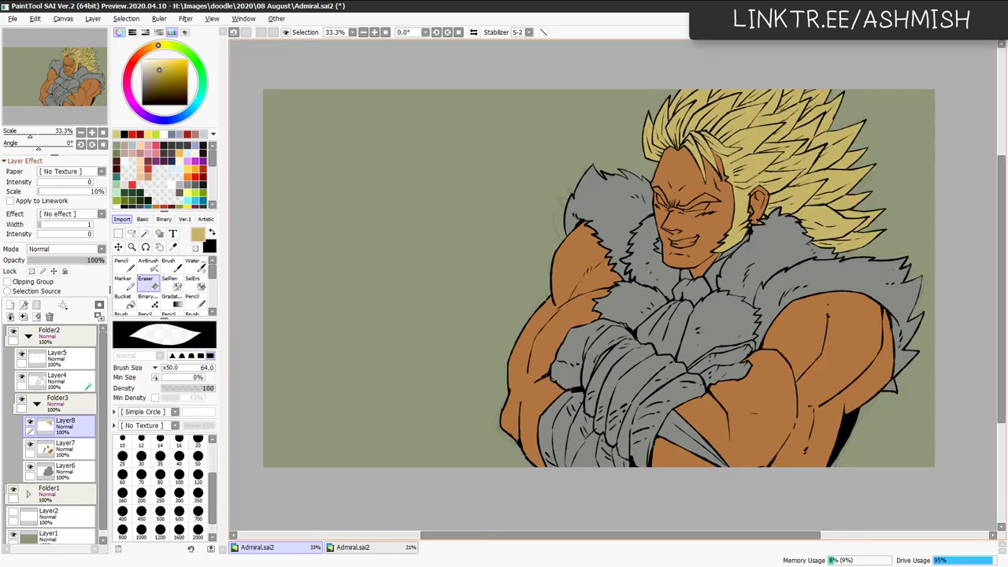
{"action": "key", "text": "g"}
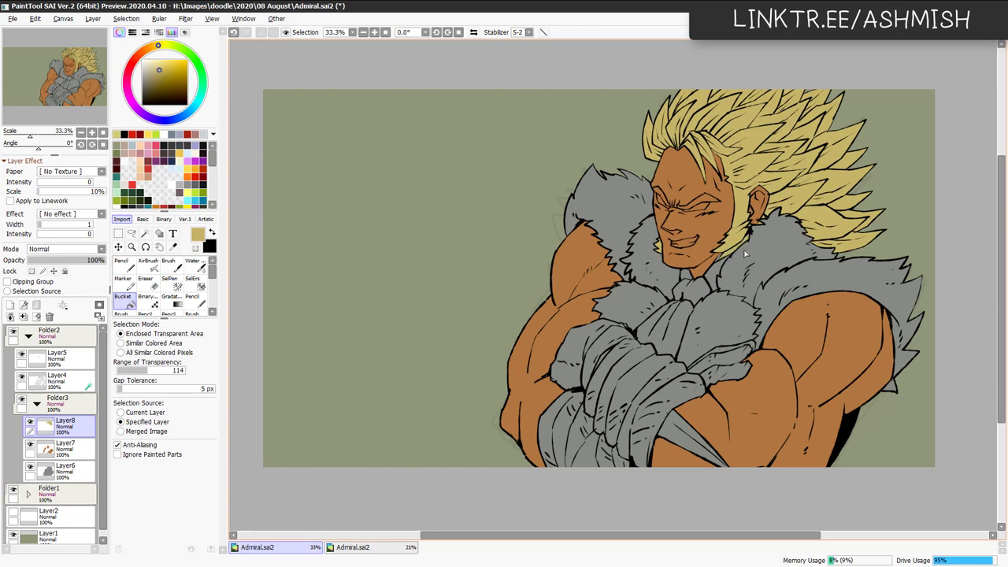
{"action": "mouse_move", "coordinate": [759, 308]}
{"action": "left_mouse_down"}
{"action": "mouse_move", "coordinate": [778, 297]}
{"action": "mouse_move", "coordinate": [760, 320]}
{"action": "mouse_move", "coordinate": [751, 303]}
{"action": "left_mouse_up"}
{"action": "key", "text": "ctrl+shift+n"}
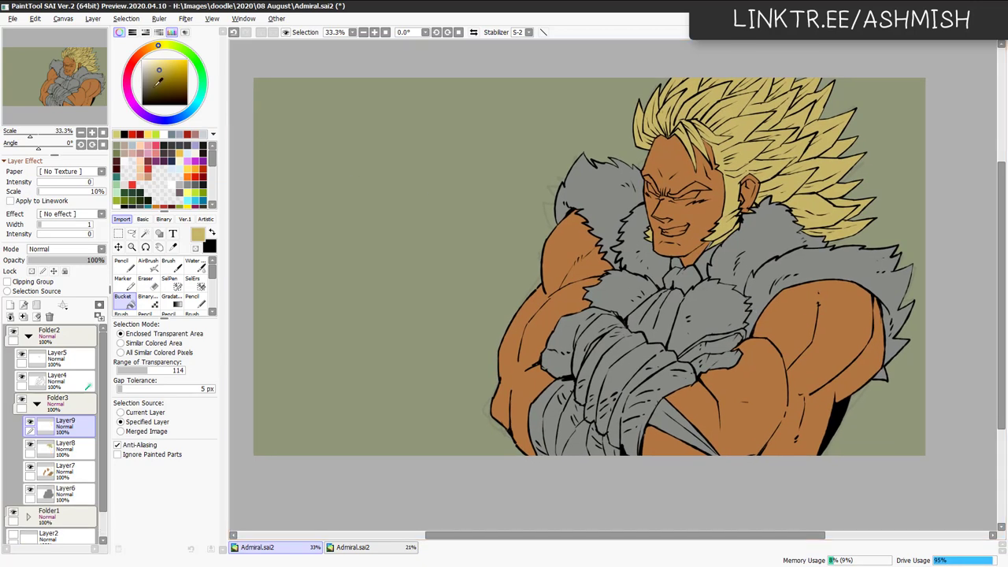
{"action": "left_click", "coordinate": [152, 69]}
{"action": "left_click", "coordinate": [757, 254]}
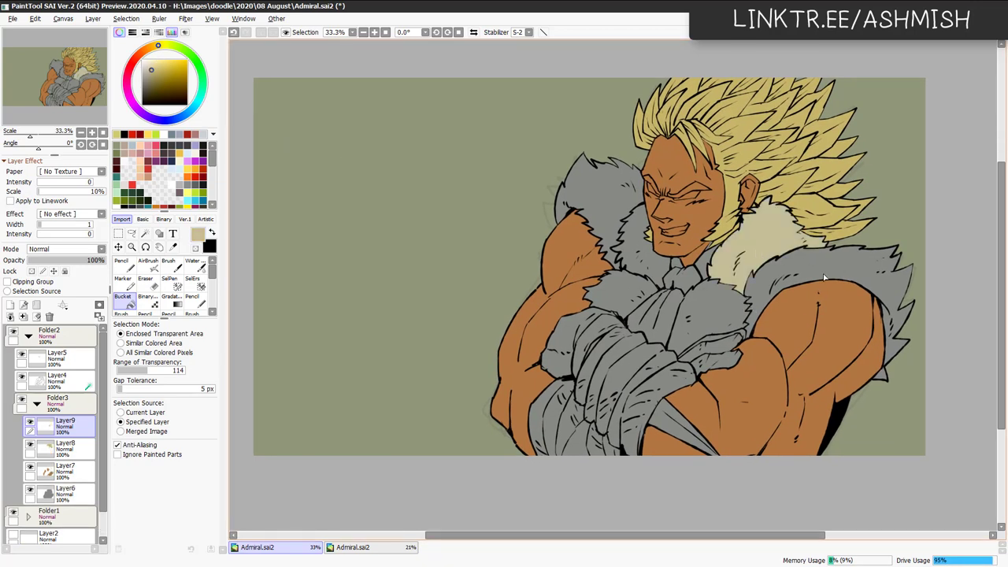
{"action": "left_click", "coordinate": [825, 277]}
{"action": "left_click", "coordinate": [737, 315]}
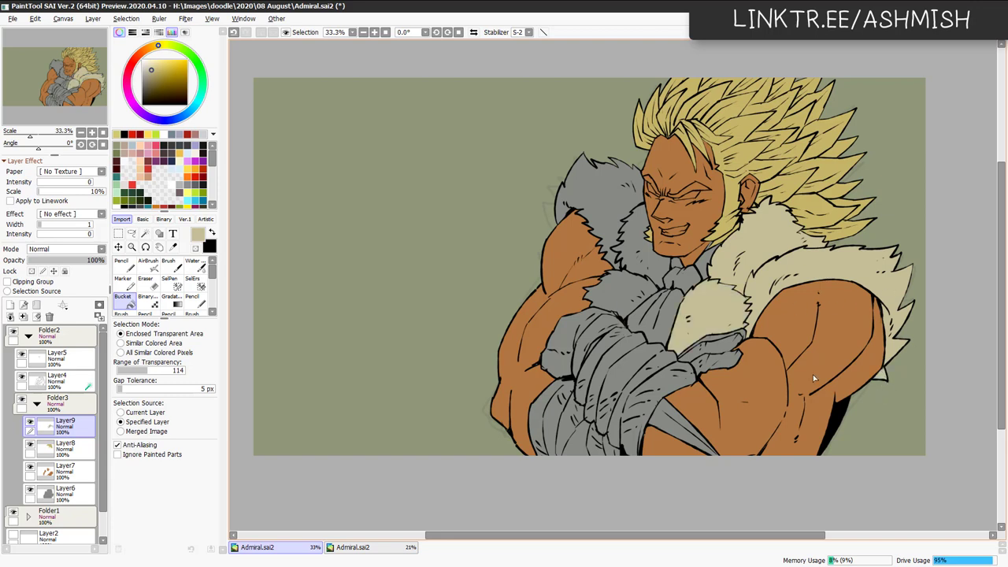
{"action": "left_click", "coordinate": [634, 290]}
{"action": "left_click", "coordinate": [651, 263]}
{"action": "left_click", "coordinate": [626, 228]}
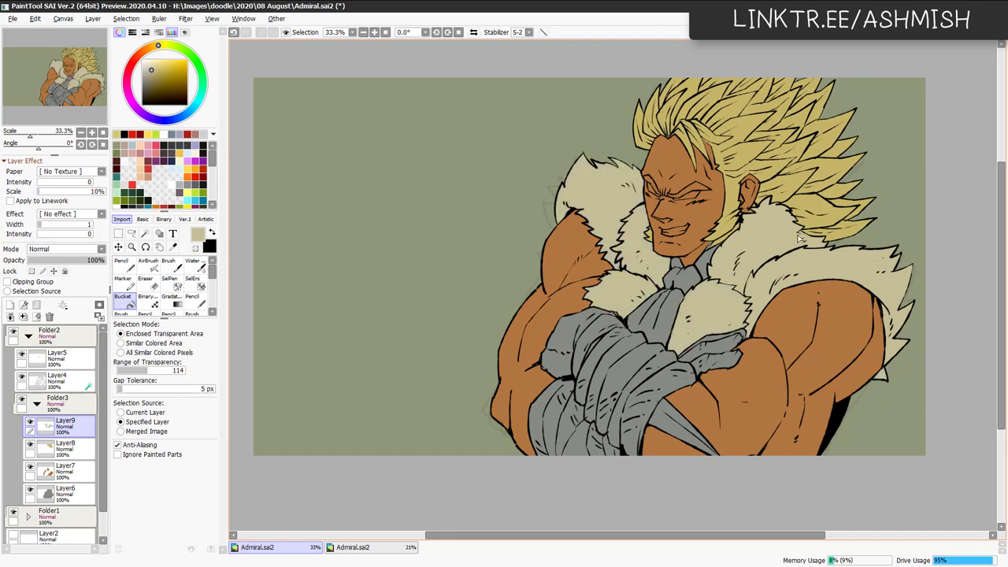
Desaturate the hair layer to a muted sandy blond with Hue/Saturation.
{"action": "left_click", "coordinate": [730, 219], "text": "ctrl"}
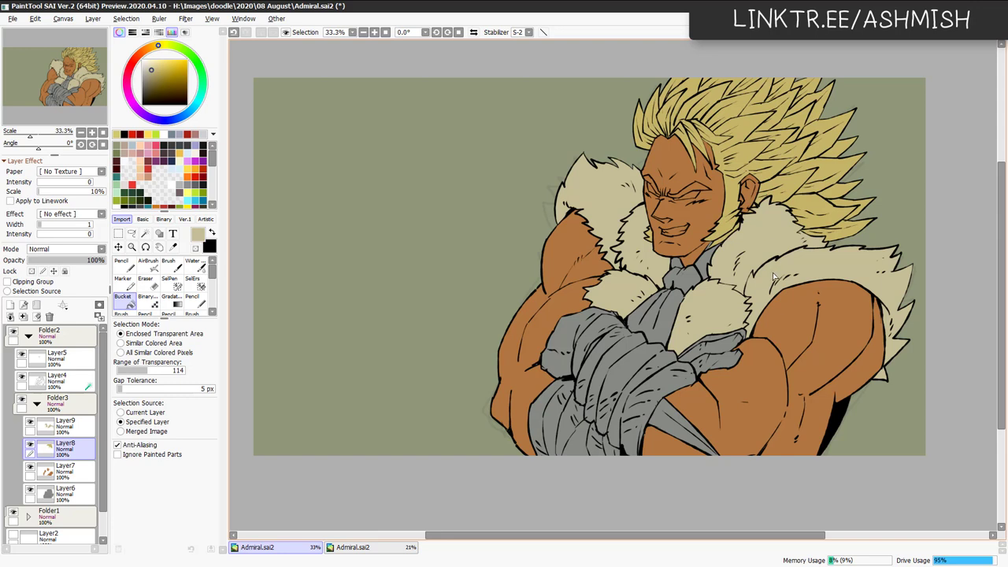
{"action": "key", "text": "ctrl+u"}
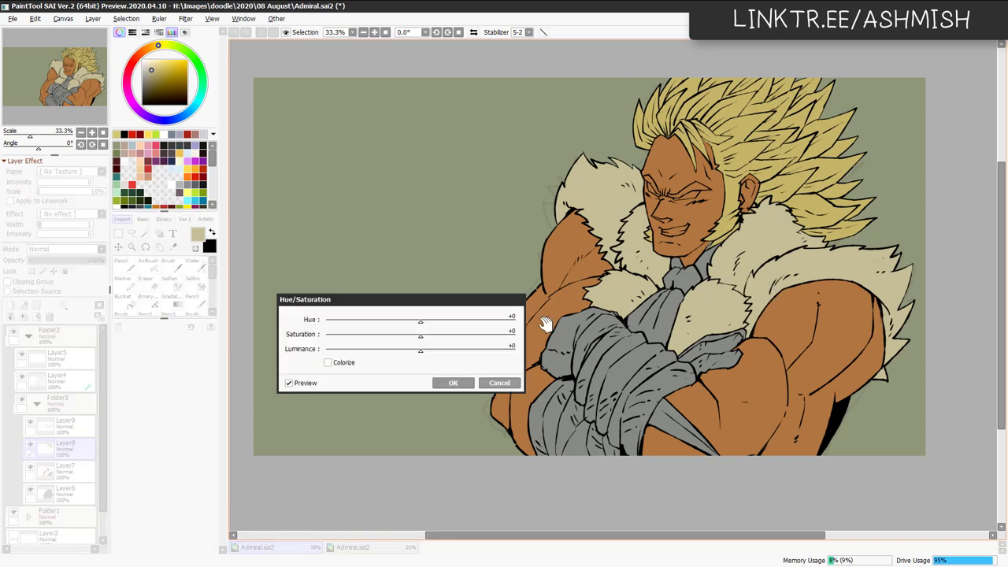
{"action": "left_click_drag", "start_coordinate": [421, 334], "coordinate": [412, 333]}
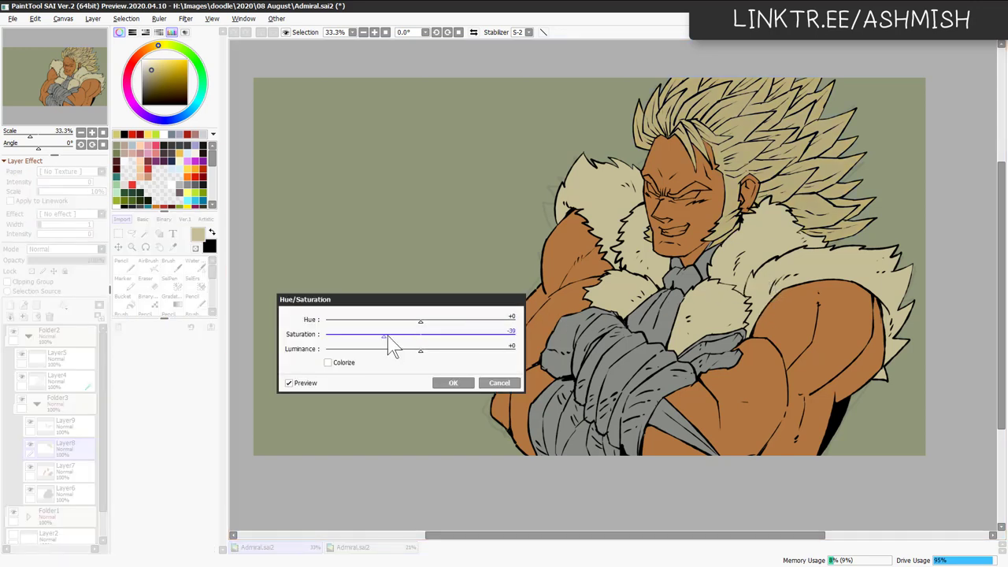
{"action": "left_click", "coordinate": [390, 334]}
{"action": "left_click", "coordinate": [421, 351]}
{"action": "left_click", "coordinate": [453, 382]}
Fine-tune the luminance of the fur collar layer with Hue/Saturation.
{"action": "left_click", "coordinate": [773, 259], "text": "ctrl+shift"}
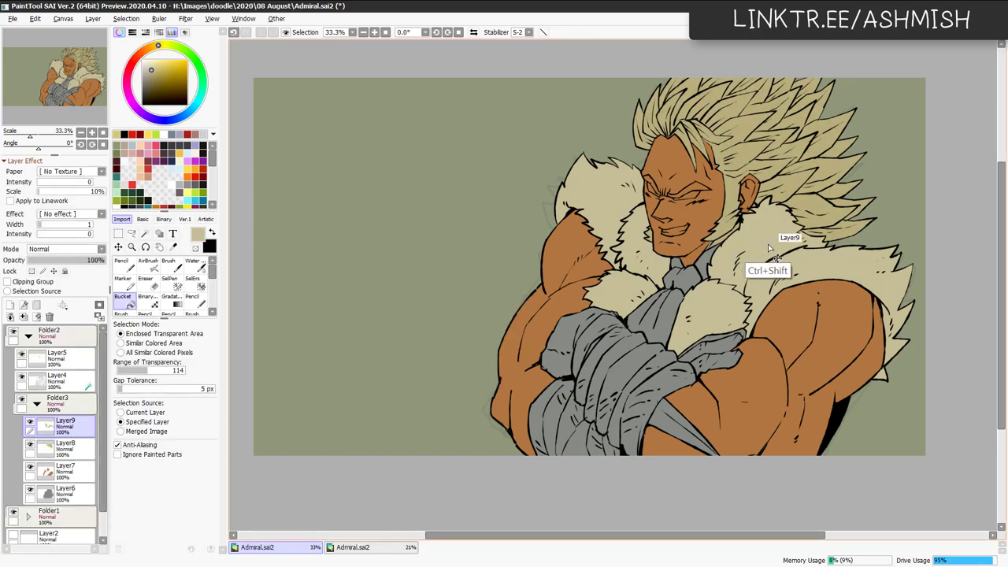
{"action": "key", "text": "ctrl+u"}
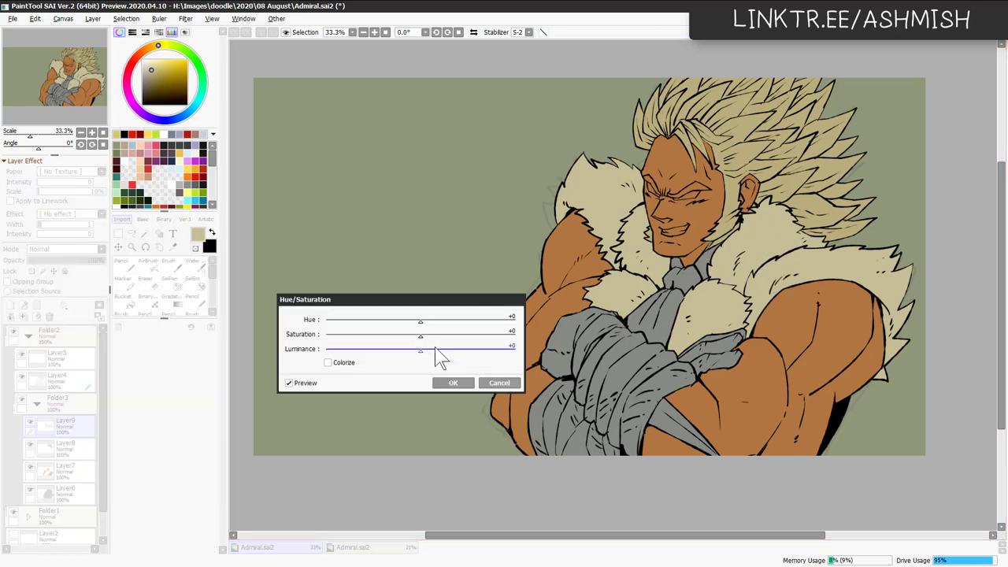
{"action": "left_click_drag", "start_coordinate": [433, 355], "coordinate": [422, 350]}
{"action": "left_click", "coordinate": [457, 382]}
On a new layer, fill the tie and the shirt collar with a dark red swatch.
{"action": "key", "text": "ctrl+shift+n"}
{"action": "left_click", "coordinate": [116, 162]}
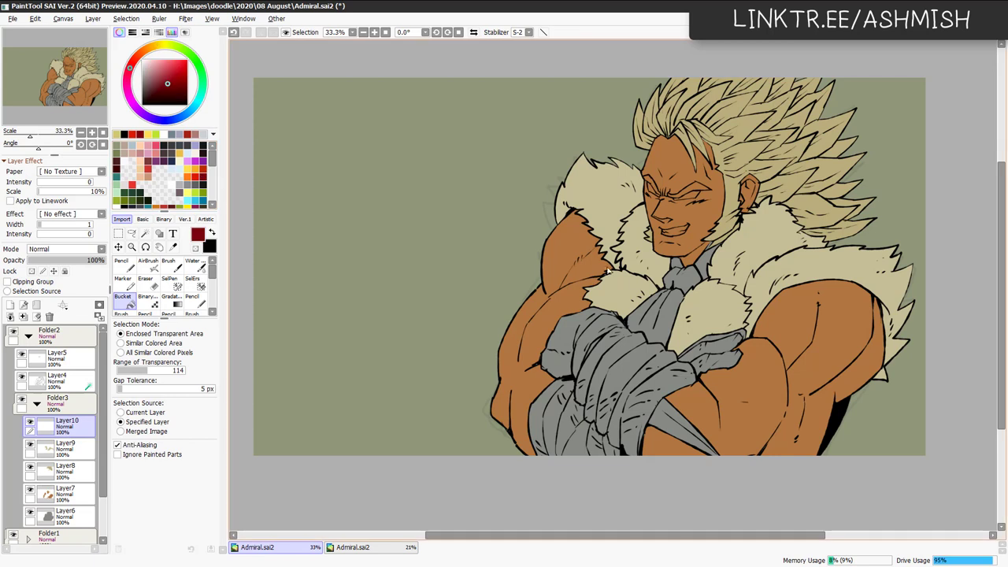
{"action": "left_click", "coordinate": [682, 279]}
{"action": "left_click", "coordinate": [699, 267]}
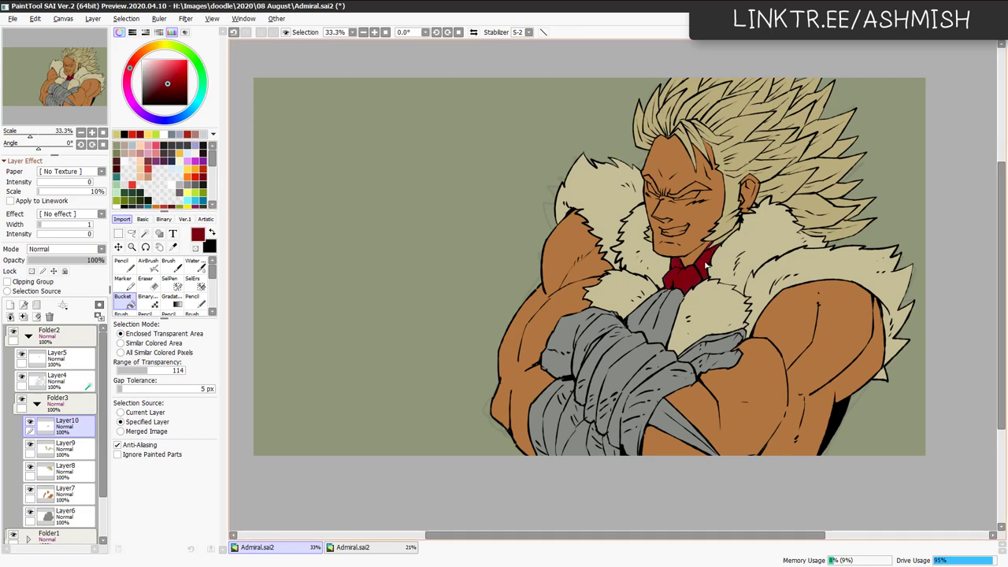
{"action": "left_click", "coordinate": [673, 310]}
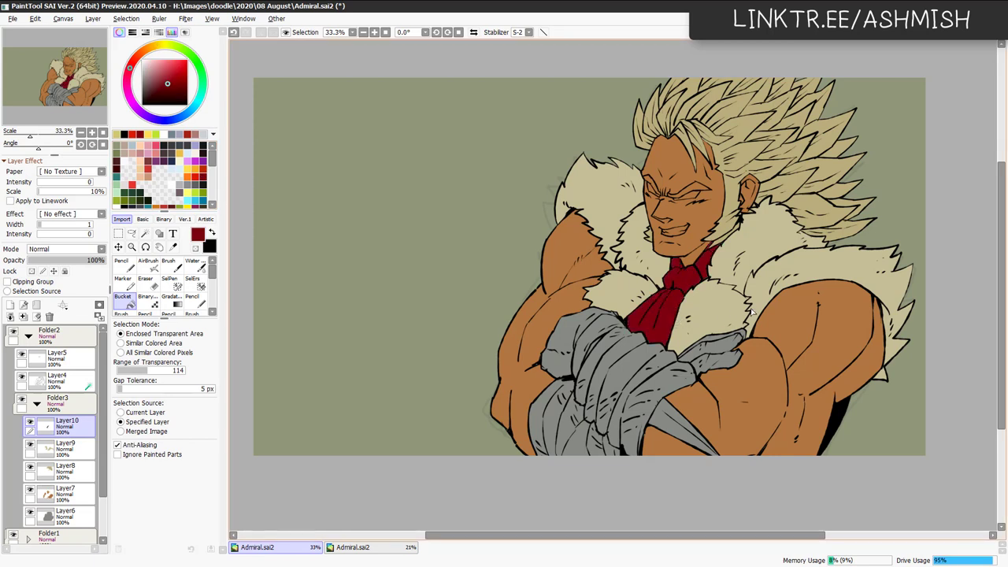
Shift the tie layer to a warmer, brighter red with hue +21, saturation +20 and luminance +13.
{"action": "key", "text": "ctrl+u"}
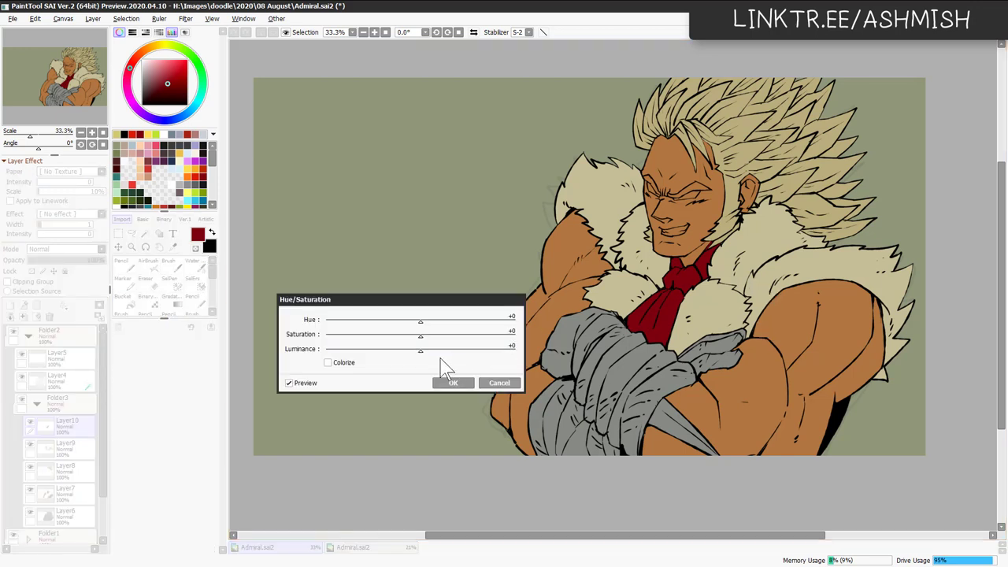
{"action": "left_click_drag", "start_coordinate": [439, 365], "coordinate": [419, 321]}
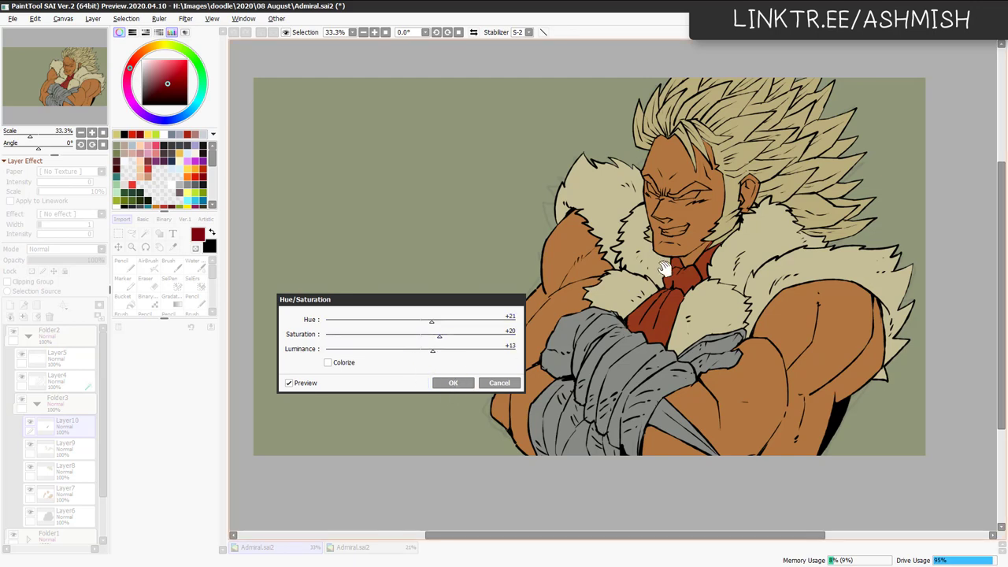
{"action": "left_click", "coordinate": [469, 383]}
On a new layer, fill both gloves with a dark brown derived from the skin colour, undoing the fill that floods the canvas.
{"action": "left_click_drag", "start_coordinate": [729, 353], "coordinate": [770, 281]}
{"action": "left_click_drag", "start_coordinate": [755, 341], "coordinate": [763, 313]}
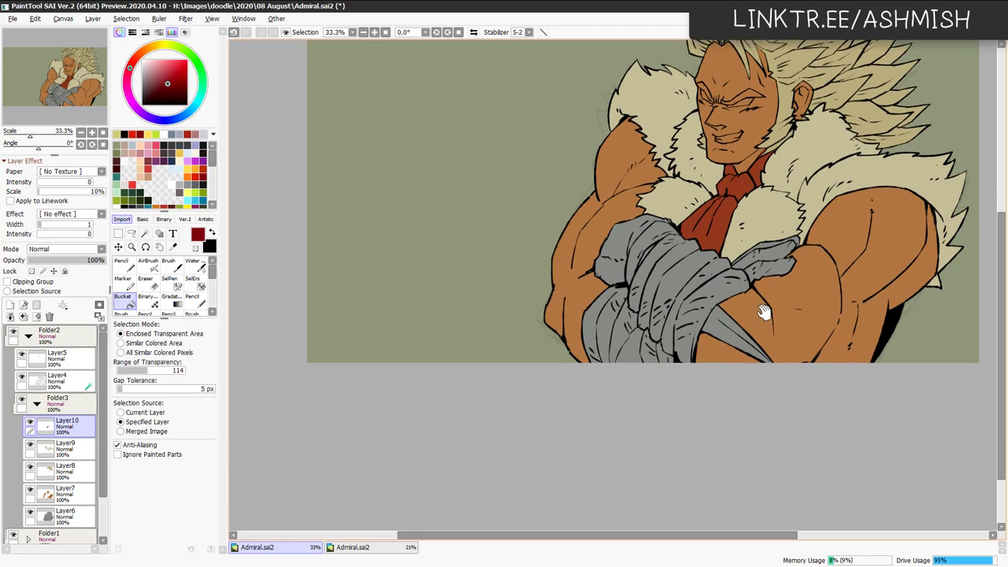
{"action": "key", "text": "ctrl+shift+n"}
{"action": "left_click_drag", "start_coordinate": [727, 247], "coordinate": [691, 279]}
{"action": "left_click", "coordinate": [763, 339], "text": "alt"}
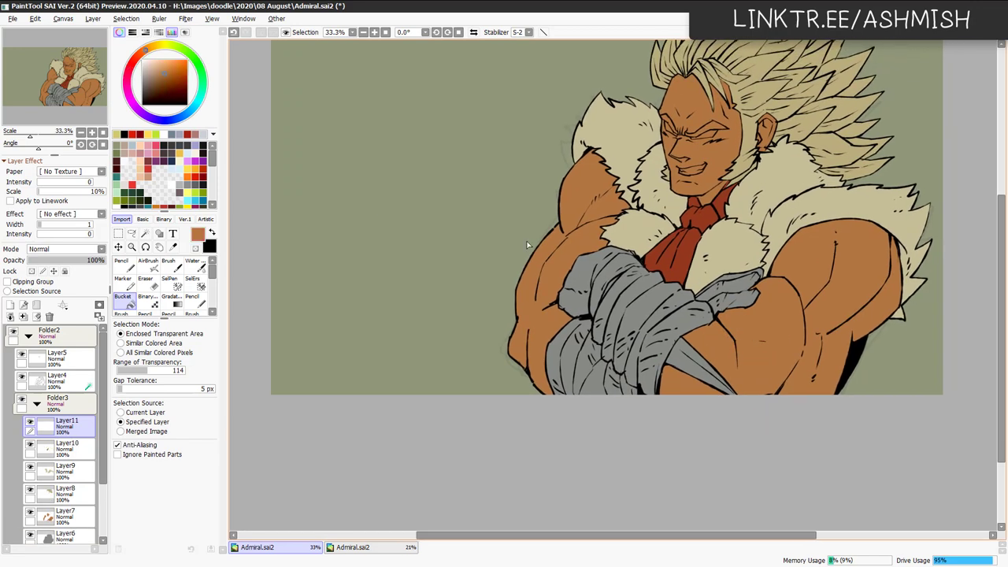
{"action": "left_click", "coordinate": [159, 90]}
{"action": "left_click", "coordinate": [739, 305]}
{"action": "left_click", "coordinate": [721, 289]}
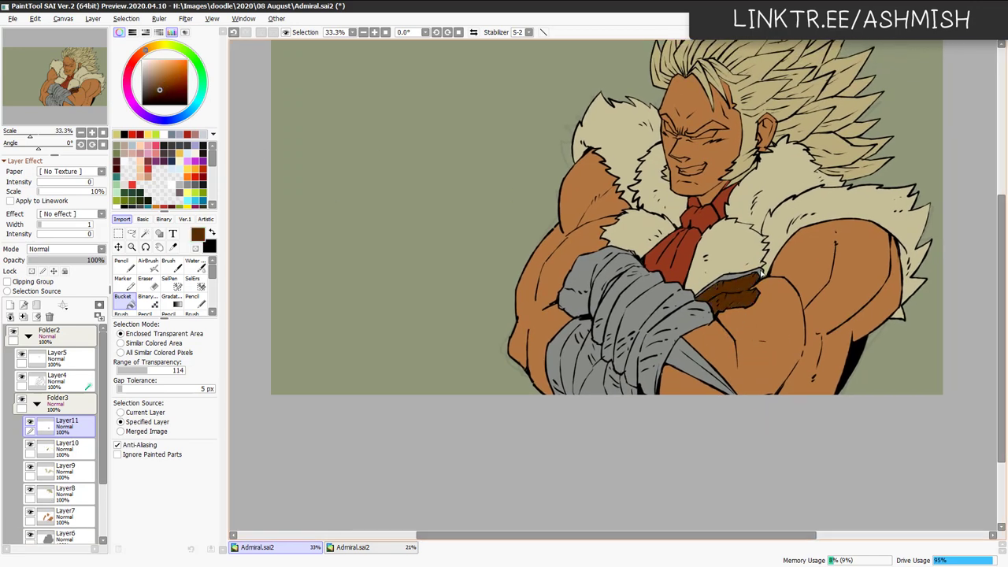
{"action": "left_click", "coordinate": [758, 275]}
{"action": "left_click", "coordinate": [584, 286]}
{"action": "left_click", "coordinate": [635, 254]}
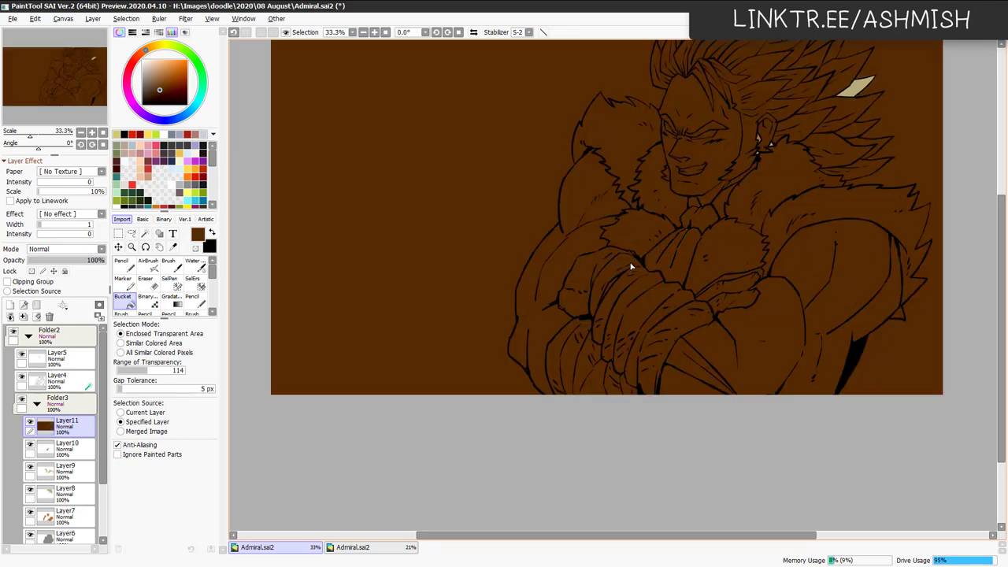
{"action": "key", "text": "ctrl+z"}
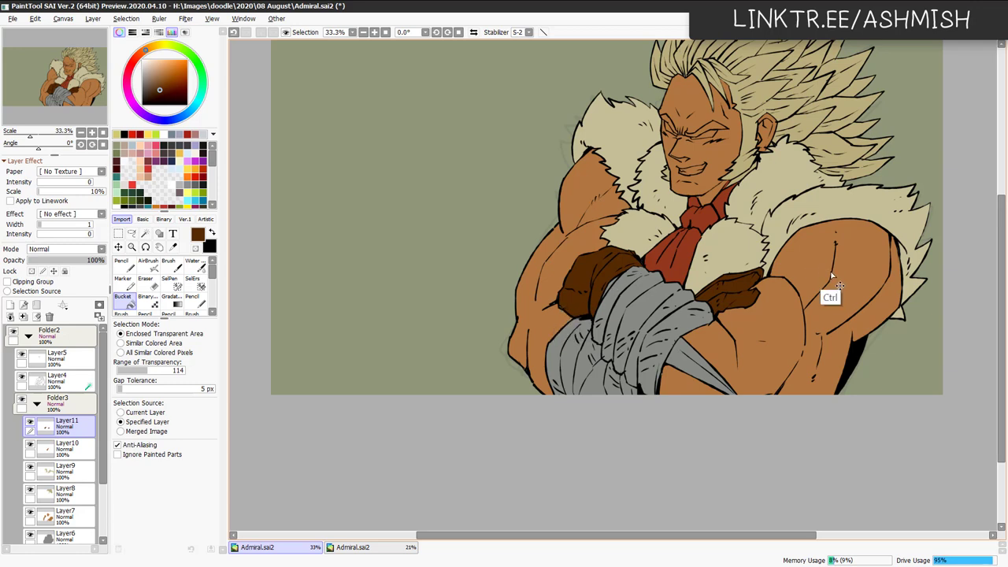
Lighten the glove layer with Hue/Saturation by setting its luminance to +13.
{"action": "key", "text": "ctrl+t"}
{"action": "key", "text": "Return"}
{"action": "key", "text": "ctrl+u"}
{"action": "left_click_drag", "start_coordinate": [445, 350], "coordinate": [431, 350]}
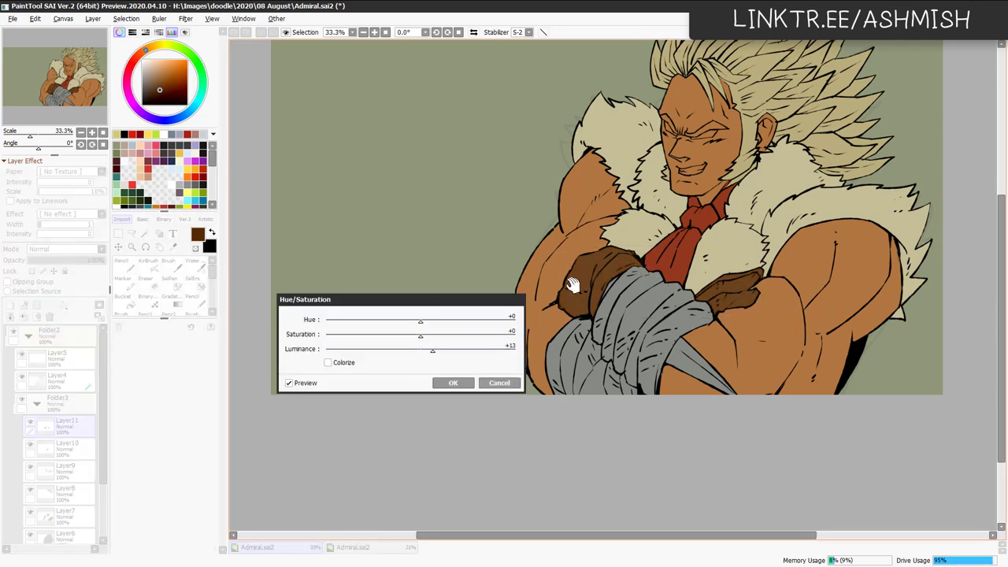
{"action": "left_click", "coordinate": [444, 383]}
On a new layer, fill the wrappings around both forearms with the sampled skin brown.
{"action": "key", "text": "ctrl+shift+n"}
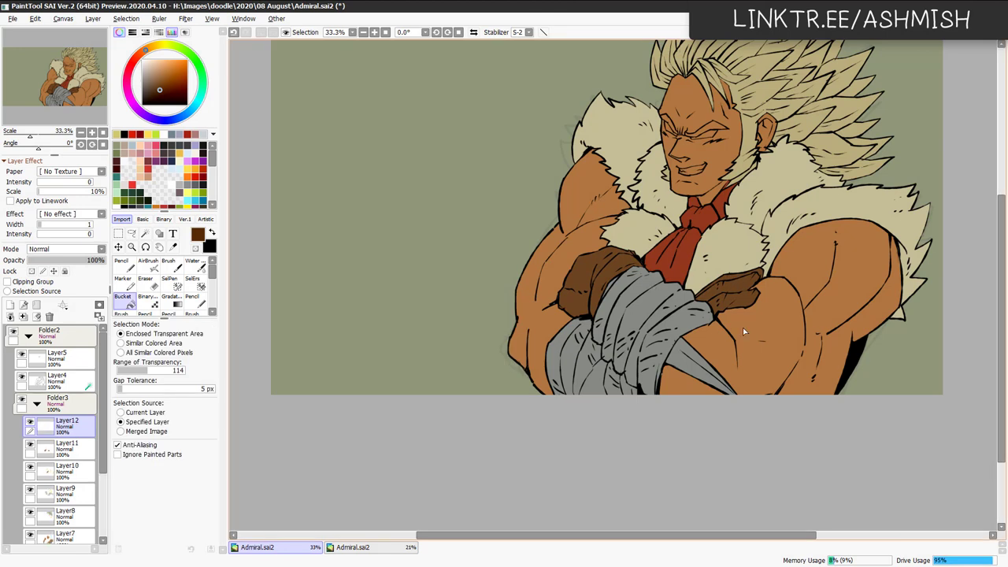
{"action": "left_click", "coordinate": [707, 331], "text": "alt"}
{"action": "left_click", "coordinate": [587, 369]}
{"action": "left_click", "coordinate": [615, 373]}
{"action": "left_click", "coordinate": [608, 385]}
{"action": "left_click", "coordinate": [628, 387]}
{"action": "left_click", "coordinate": [579, 359]}
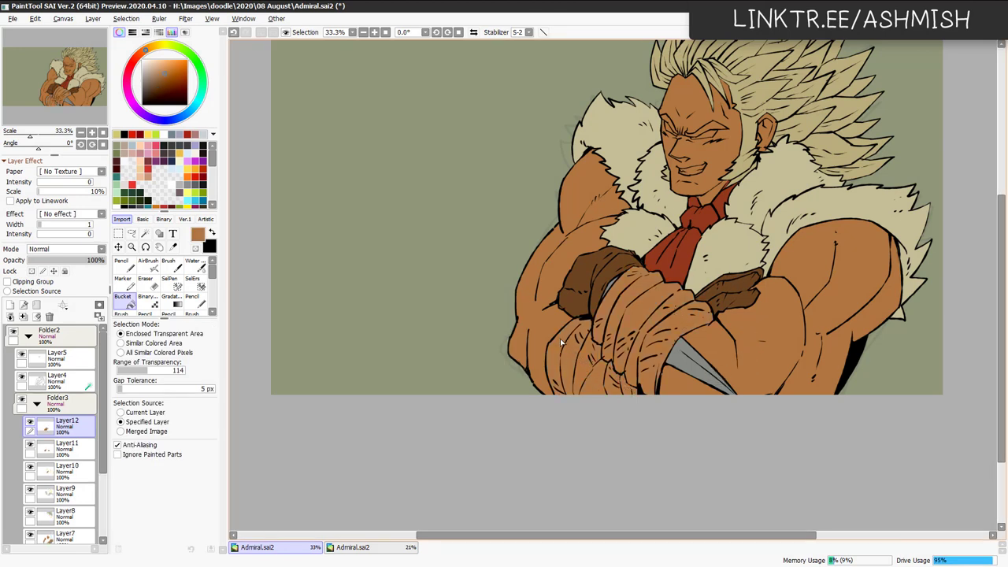
Set the wrappings layer apart from the skin with hue +3, reduced saturation and luminance +6.
{"action": "key", "text": "ctrl+u"}
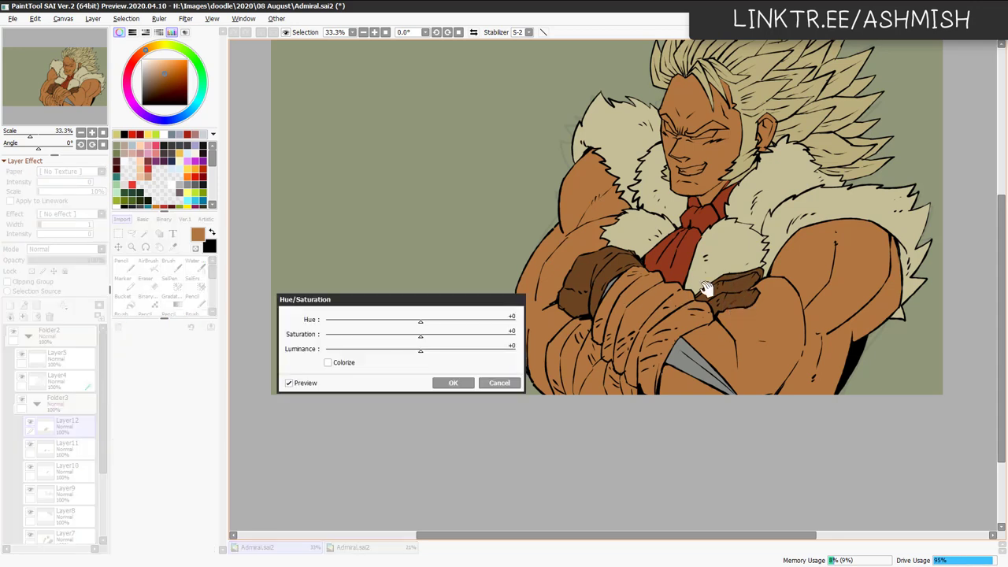
{"action": "mouse_move", "coordinate": [415, 351]}
{"action": "left_mouse_down"}
{"action": "mouse_move", "coordinate": [393, 350]}
{"action": "mouse_move", "coordinate": [426, 350]}
{"action": "mouse_move", "coordinate": [381, 336]}
{"action": "mouse_move", "coordinate": [404, 354]}
{"action": "mouse_move", "coordinate": [421, 321]}
{"action": "mouse_move", "coordinate": [403, 347]}
{"action": "left_mouse_up"}
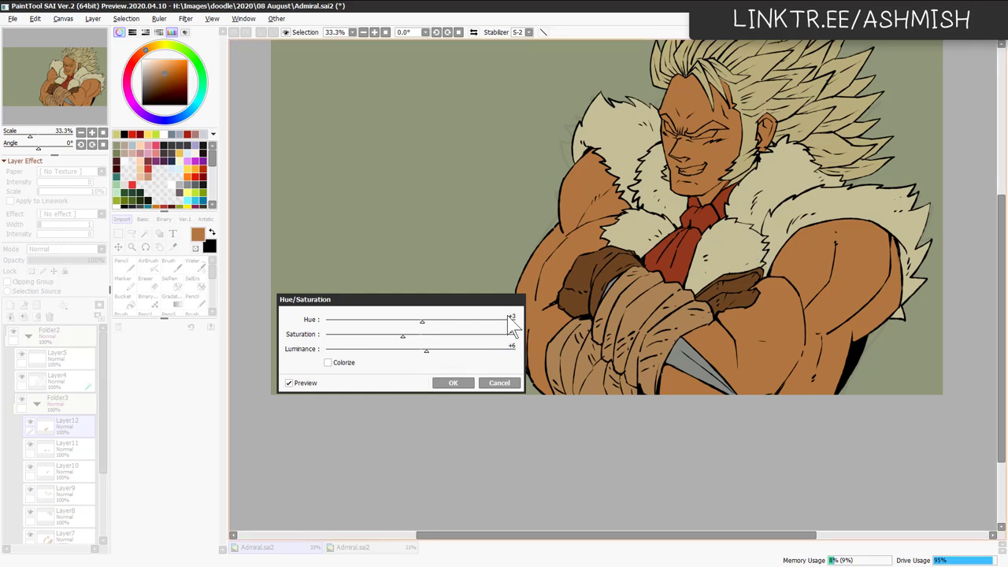
{"action": "left_click", "coordinate": [462, 387]}
Add a new layer above the wrappings and choose a muted blue as the fill colour.
{"action": "scroll", "coordinate": [784, 317], "scroll_direction": "down", "scroll_amount": 1}
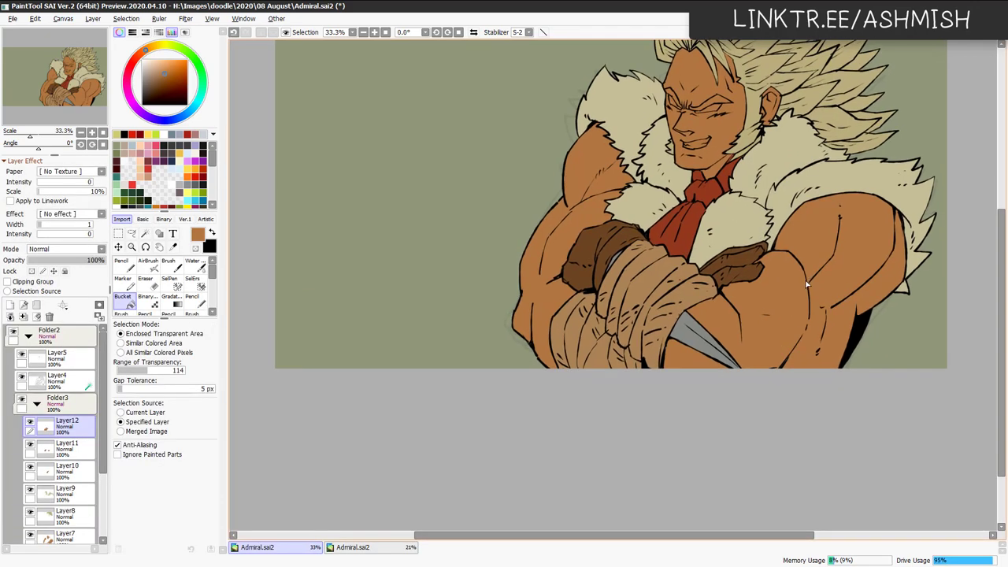
{"action": "left_click", "coordinate": [186, 115]}
{"action": "left_click", "coordinate": [154, 80]}
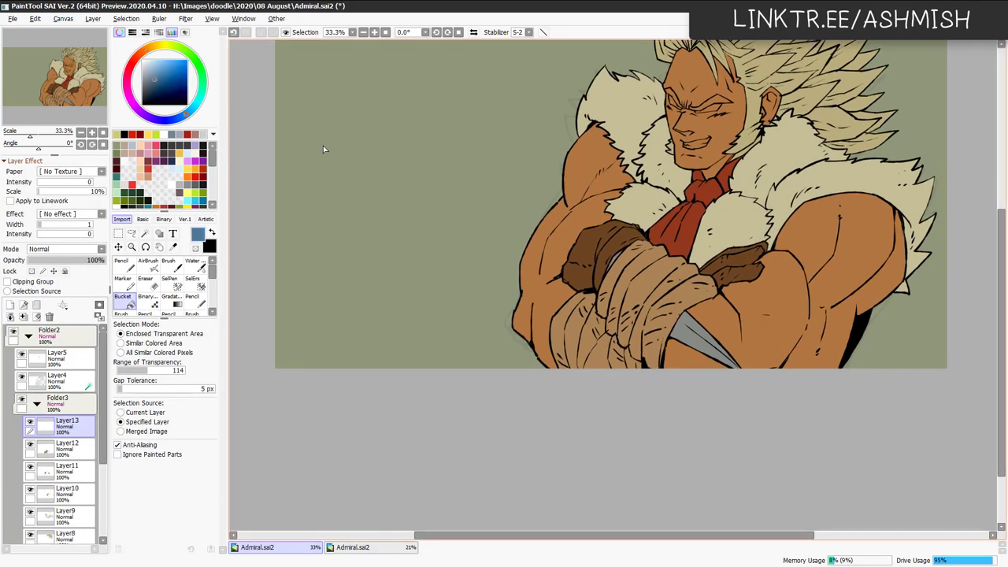
Fill the dagger blade with blue and adjust its Hue/Saturation to saturation -18 and luminance +43.
{"action": "left_click", "coordinate": [688, 330]}
{"action": "left_click", "coordinate": [708, 340]}
{"action": "key", "text": "ctrl+u"}
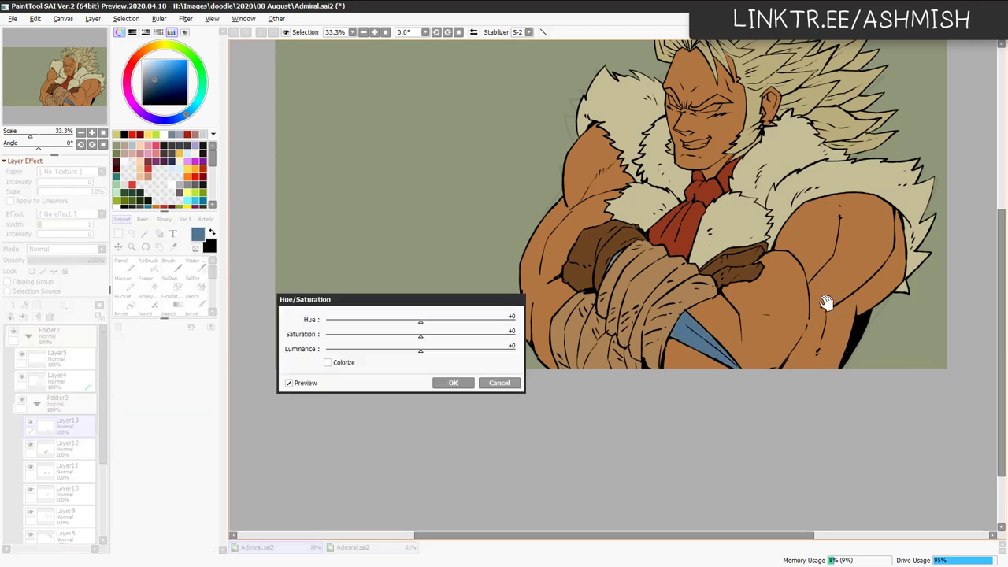
{"action": "left_click_drag", "start_coordinate": [419, 349], "coordinate": [432, 349]}
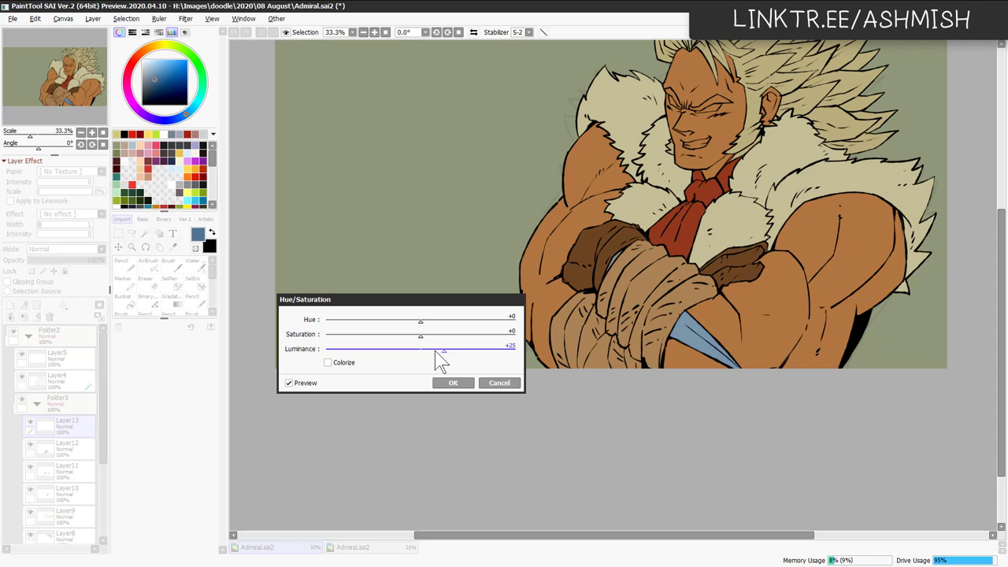
{"action": "mouse_move", "coordinate": [433, 351]}
{"action": "left_mouse_down"}
{"action": "mouse_move", "coordinate": [456, 355]}
{"action": "mouse_move", "coordinate": [448, 350]}
{"action": "left_mouse_up"}
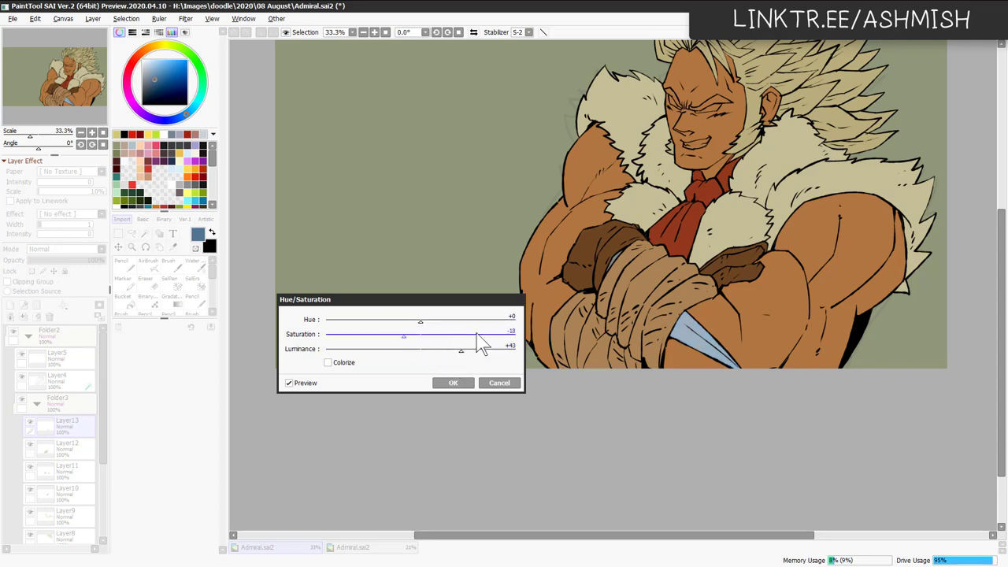
{"action": "left_click", "coordinate": [455, 383]}
Turn the character's base silhouette on Layer6 black by setting its luminance to -100.
{"action": "left_click_drag", "start_coordinate": [646, 332], "coordinate": [674, 319]}
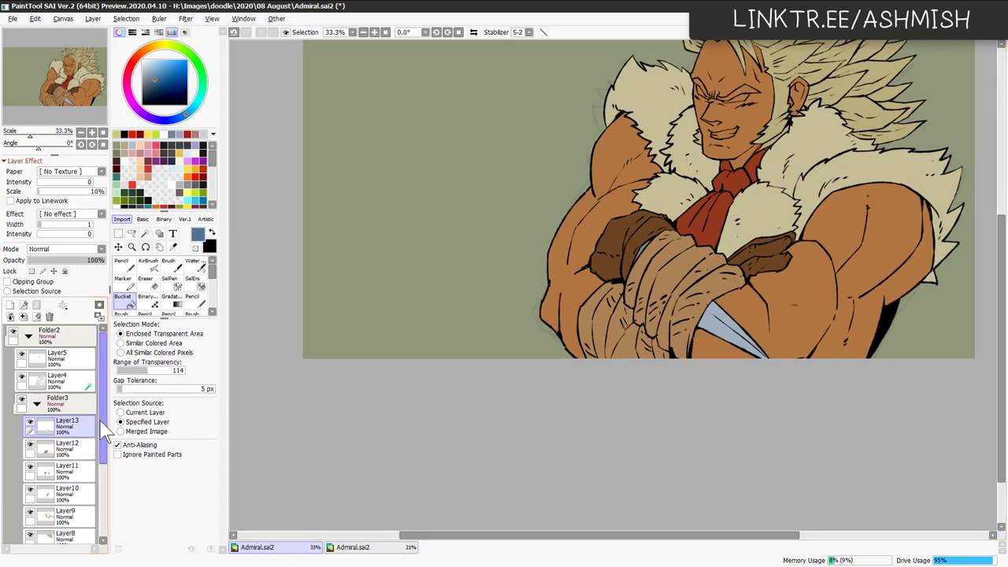
{"action": "scroll", "coordinate": [104, 439], "scroll_direction": "down", "scroll_amount": 3}
{"action": "left_click", "coordinate": [87, 500]}
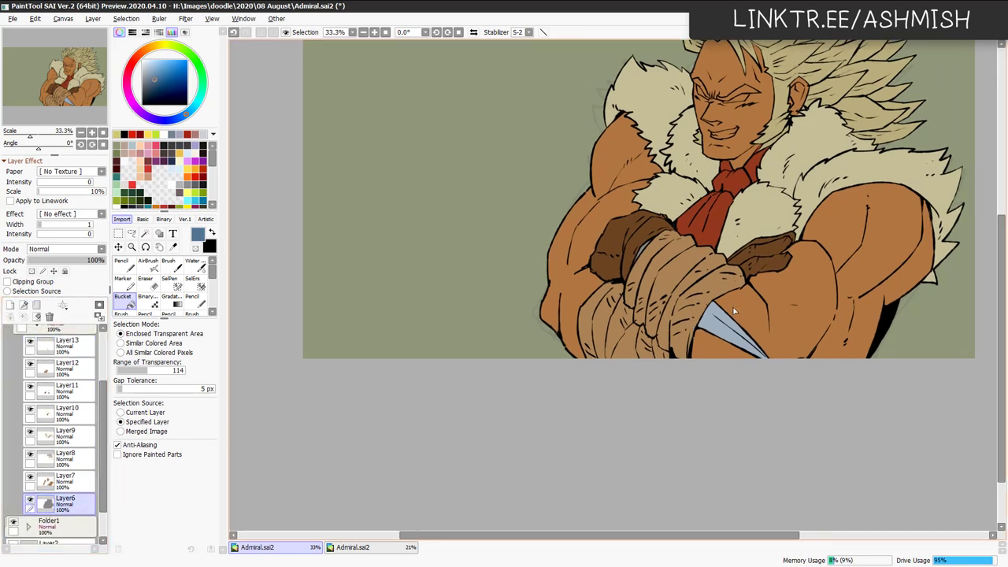
{"action": "key", "text": "ctrl+u"}
{"action": "left_click_drag", "start_coordinate": [417, 350], "coordinate": [292, 349]}
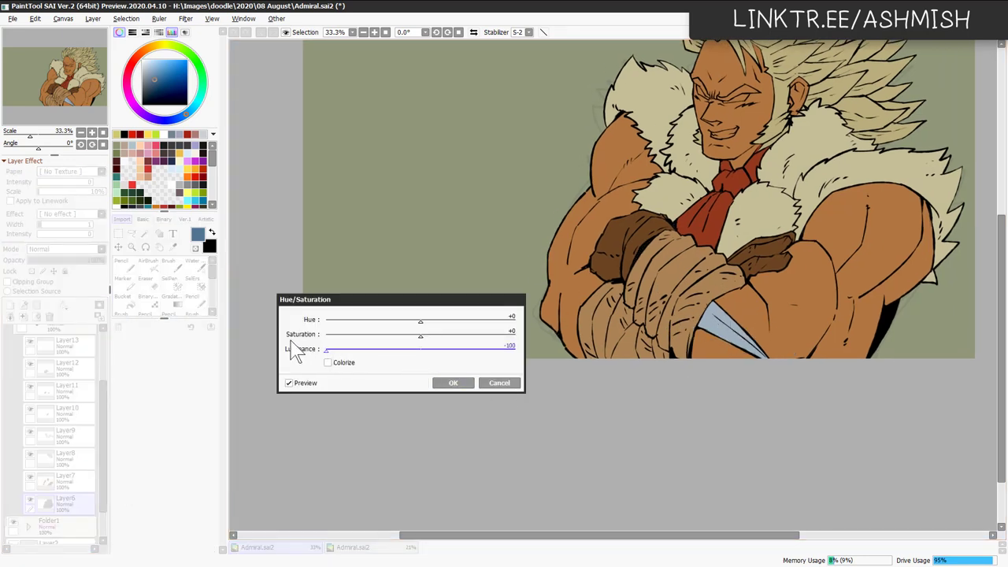
{"action": "left_click", "coordinate": [455, 383]}
Put Layer5 in a new folder, nest a second folder beneath it, and add a new layer inside the nested folder.
{"action": "scroll", "coordinate": [704, 353], "scroll_direction": "up", "scroll_amount": 4}
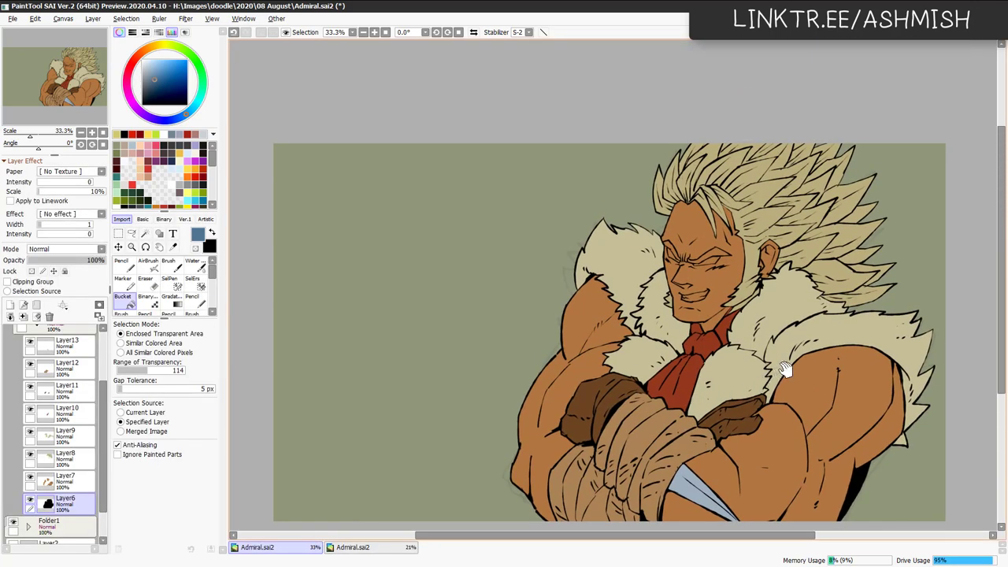
{"action": "scroll", "coordinate": [697, 331], "scroll_direction": "up", "scroll_amount": 1}
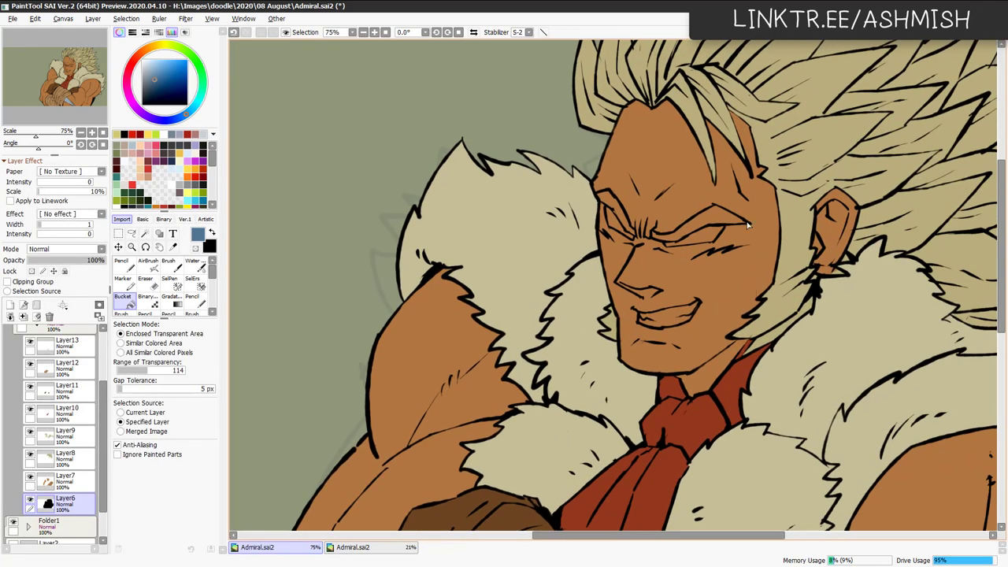
{"action": "scroll", "coordinate": [701, 323], "scroll_direction": "up", "scroll_amount": 1}
{"action": "left_click", "coordinate": [761, 211], "text": "ctrl"}
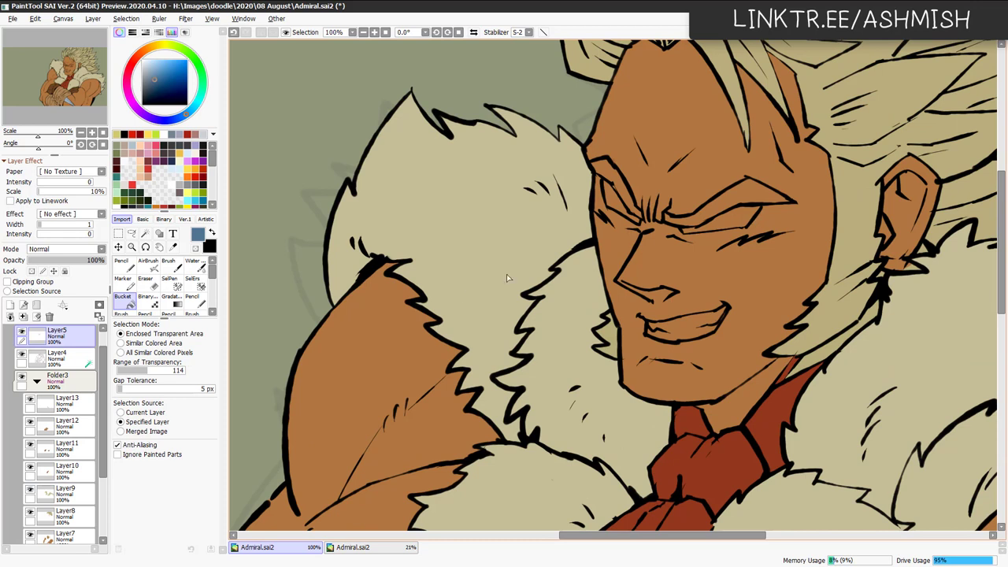
{"action": "left_click", "coordinate": [49, 317]}
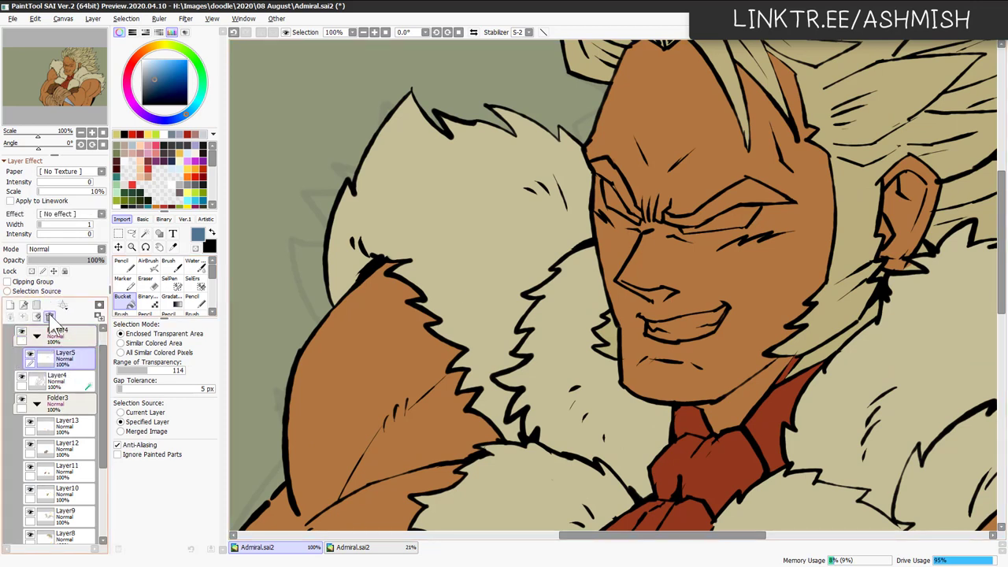
{"action": "left_click", "coordinate": [49, 317]}
{"action": "left_click", "coordinate": [80, 384]}
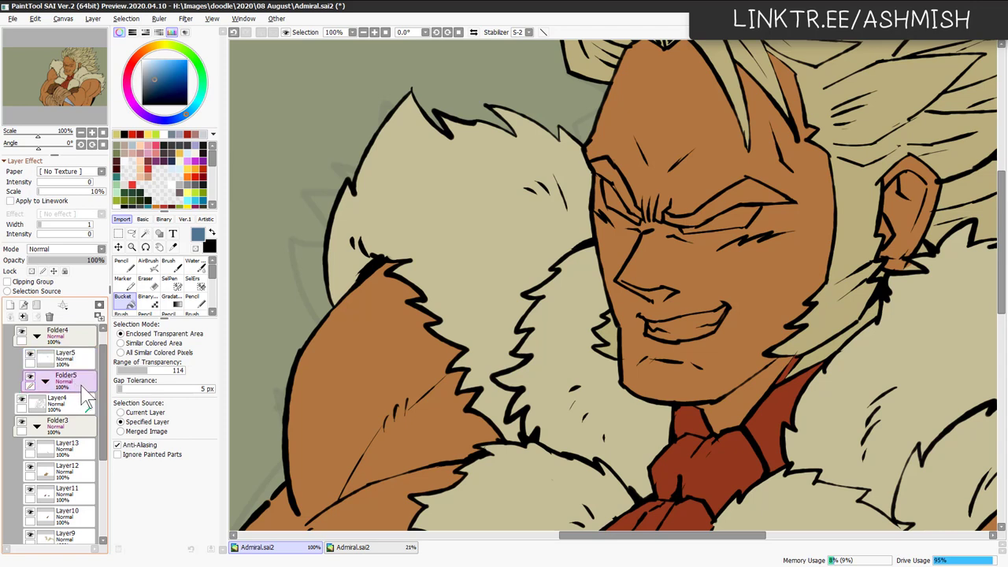
{"action": "key", "text": "ctrl+shift+n"}
Outline the larger eye with a freeform lasso selection, fill it with white and clear the selection.
{"action": "key", "text": "l"}
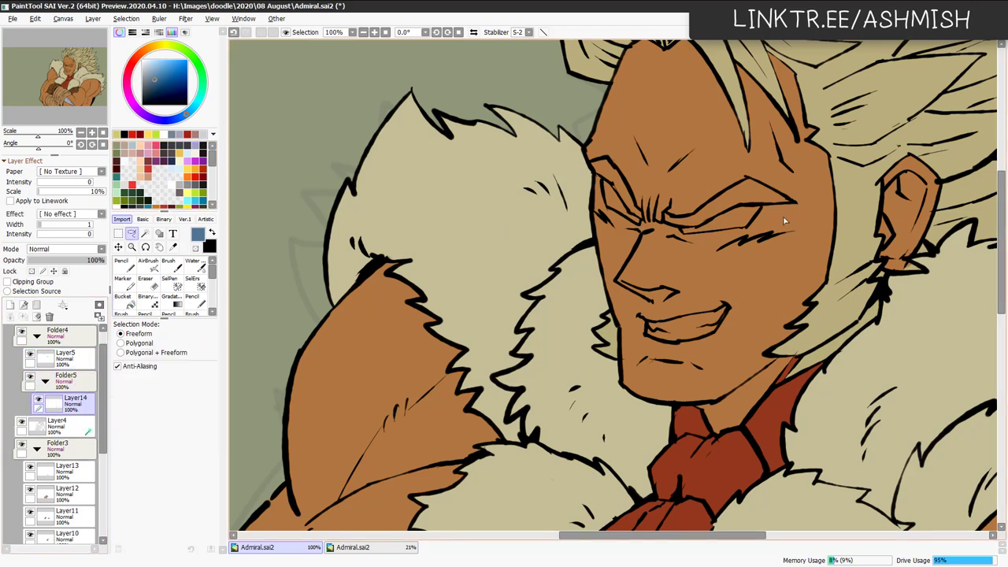
{"action": "mouse_move", "coordinate": [680, 230]}
{"action": "left_mouse_down"}
{"action": "mouse_move", "coordinate": [748, 229]}
{"action": "mouse_move", "coordinate": [764, 208]}
{"action": "mouse_move", "coordinate": [734, 207]}
{"action": "mouse_move", "coordinate": [682, 230]}
{"action": "left_mouse_up"}
{"action": "key", "text": "n"}
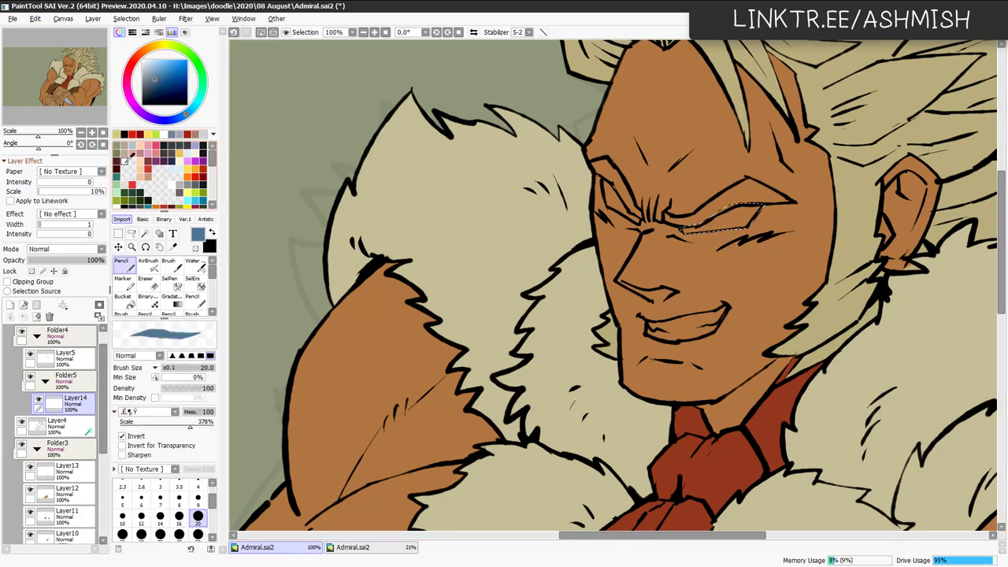
{"action": "left_click", "coordinate": [125, 161]}
{"action": "key", "text": "ctrl+f"}
{"action": "key", "text": "ctrl+d"}
{"action": "key", "text": "e"}
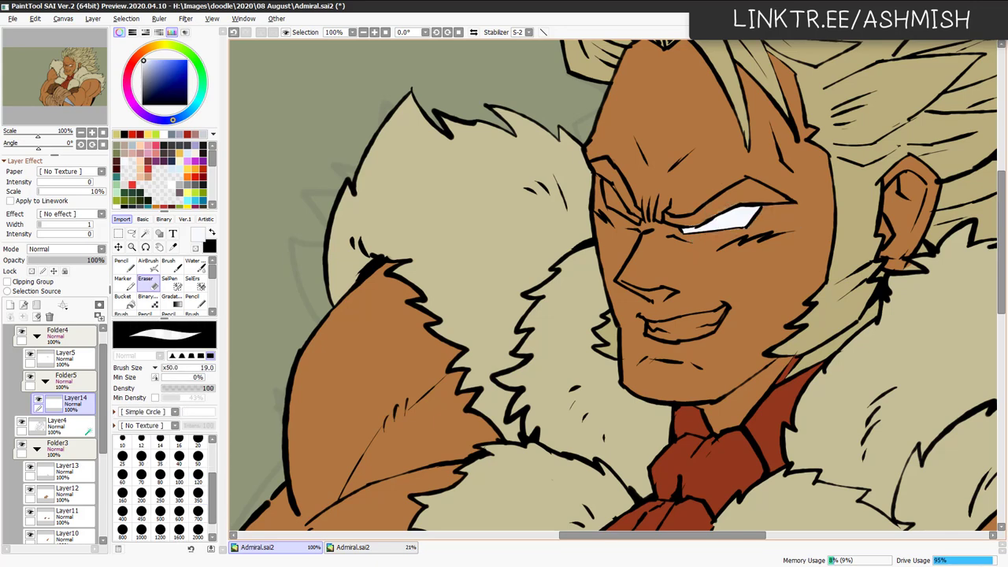
{"action": "key", "text": "w"}
{"action": "left_click", "coordinate": [686, 228]}
{"action": "key", "text": "ctrl+d"}
Lasso the smaller, far eye, fill it with white and deselect.
{"action": "key", "text": "l"}
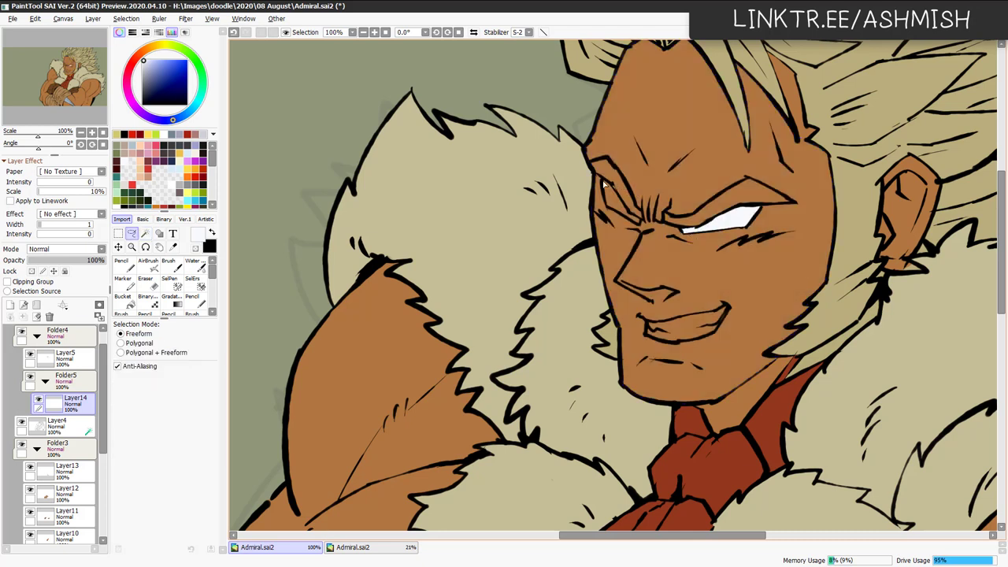
{"action": "mouse_move", "coordinate": [607, 207]}
{"action": "left_mouse_down"}
{"action": "mouse_move", "coordinate": [641, 228]}
{"action": "mouse_move", "coordinate": [610, 182]}
{"action": "left_mouse_up"}
{"action": "key", "text": "ctrl+f"}
{"action": "key", "text": "ctrl+d"}
Add a new layer above the eye whites and colour the larger eyebrow with the blond sampled from the hair.
{"action": "left_click_drag", "start_coordinate": [747, 248], "coordinate": [738, 266]}
{"action": "key", "text": "ctrl+shift+n"}
{"action": "key", "text": "n"}
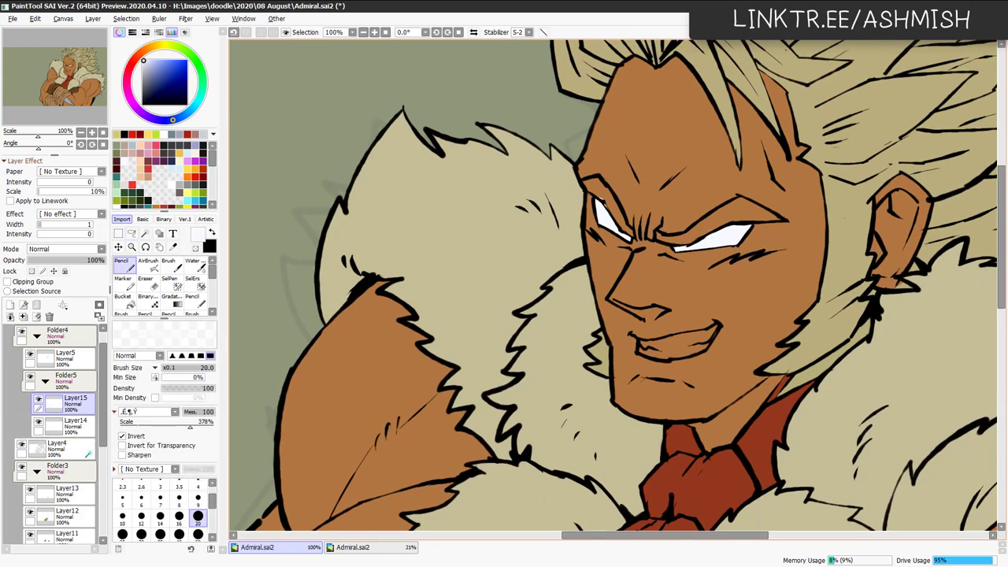
{"action": "right_click", "coordinate": [848, 215]}
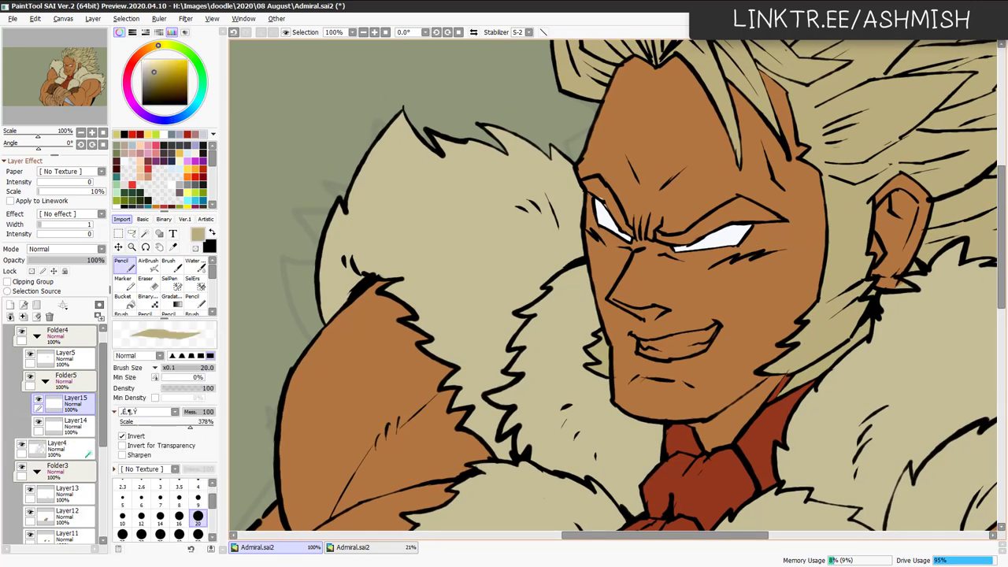
{"action": "mouse_move", "coordinate": [665, 243]}
{"action": "left_mouse_down"}
{"action": "mouse_move", "coordinate": [783, 222]}
{"action": "mouse_move", "coordinate": [740, 199]}
{"action": "mouse_move", "coordinate": [687, 232]}
{"action": "mouse_move", "coordinate": [659, 235]}
{"action": "left_mouse_up"}
{"action": "key", "text": "ctrl+z"}
{"action": "key", "text": "l"}
{"action": "key", "text": "n"}
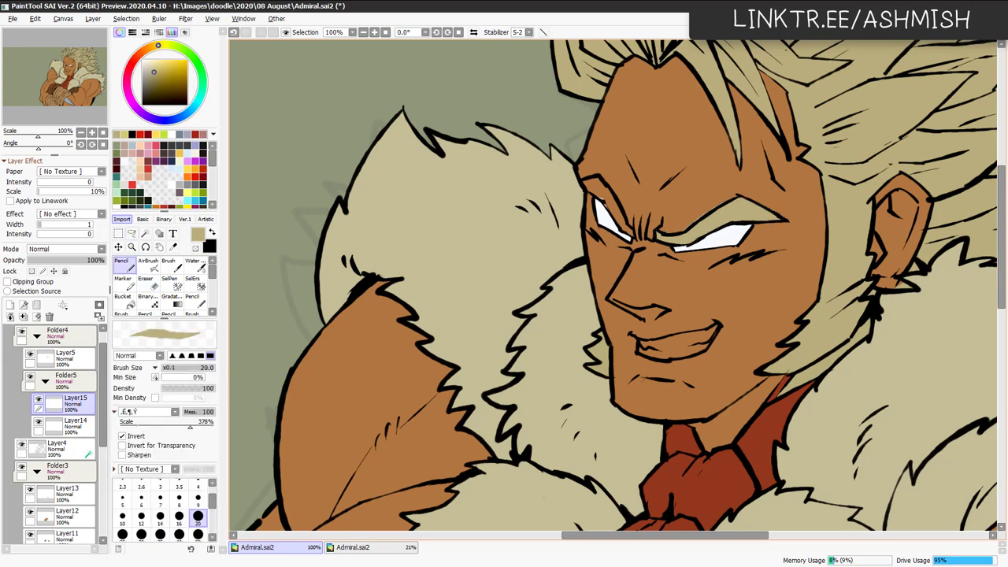
Lasso and fill the smaller, far eyebrow with the same blond, then tidy its edges.
{"action": "key", "text": "e"}
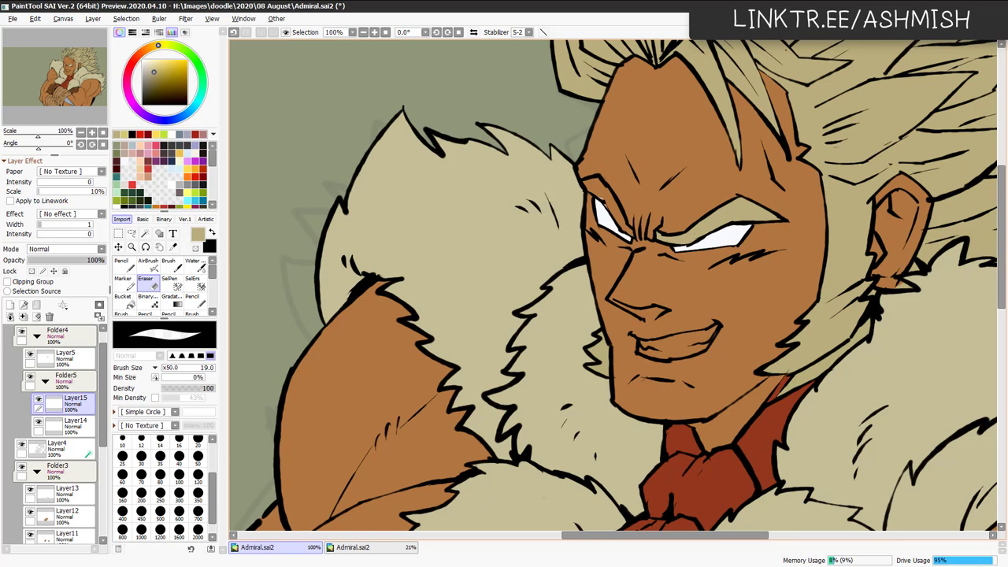
{"action": "key", "text": "l"}
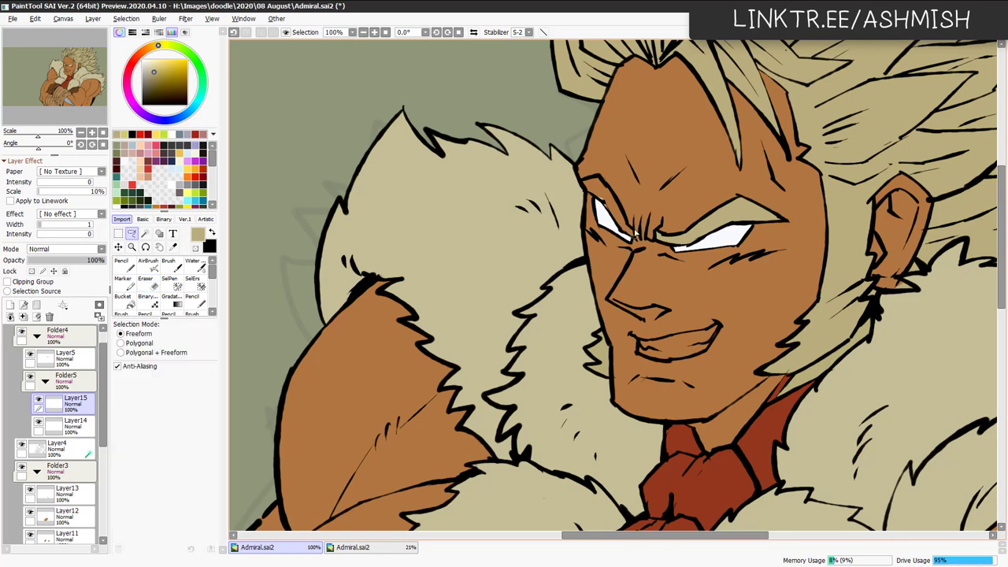
{"action": "mouse_move", "coordinate": [634, 233]}
{"action": "left_mouse_down"}
{"action": "mouse_move", "coordinate": [583, 185]}
{"action": "mouse_move", "coordinate": [602, 180]}
{"action": "mouse_move", "coordinate": [634, 234]}
{"action": "left_mouse_up"}
{"action": "key", "text": "ctrl+d"}
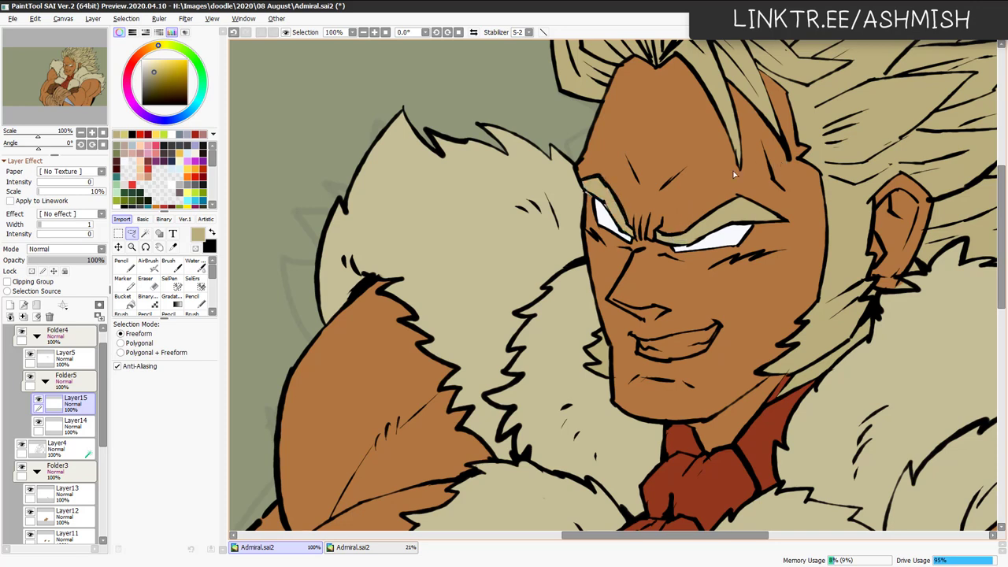
{"action": "key", "text": "e"}
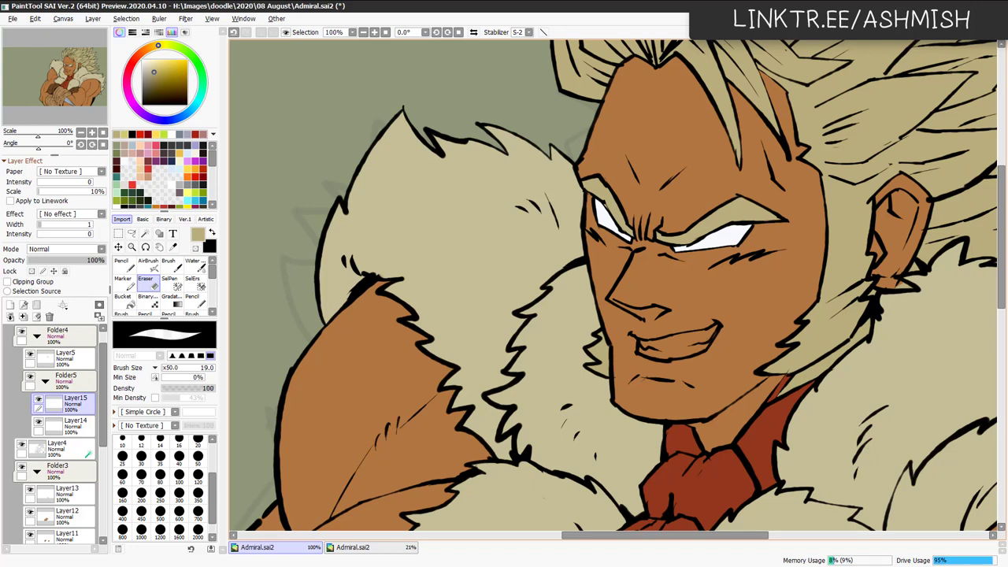
{"action": "key", "text": "n"}
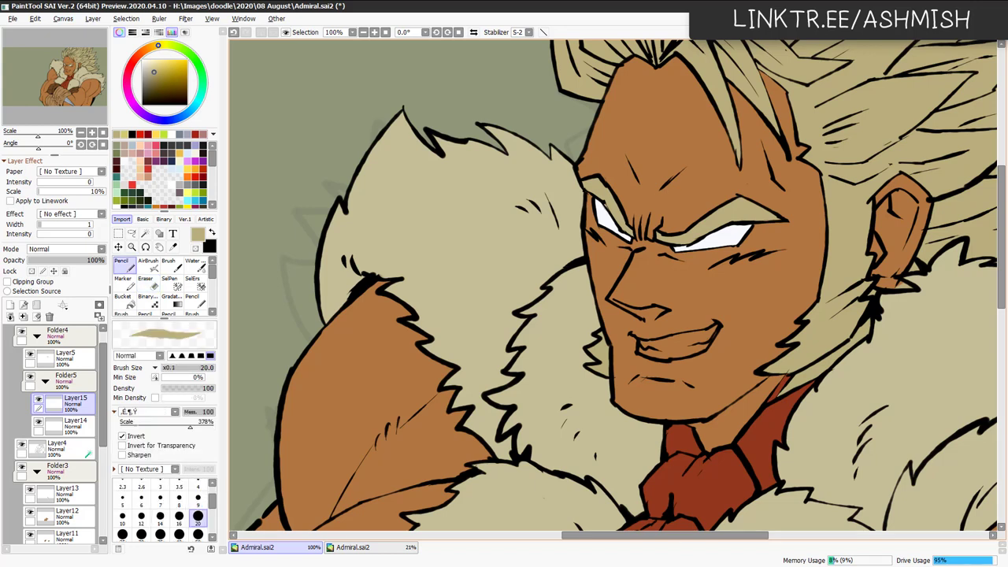
Add a new layer, sample the eye white, and fill the lassoed teeth in the grin with it.
{"action": "scroll", "coordinate": [612, 285], "scroll_direction": "down", "scroll_amount": 2}
{"action": "scroll", "coordinate": [612, 285], "scroll_direction": "up", "scroll_amount": 1}
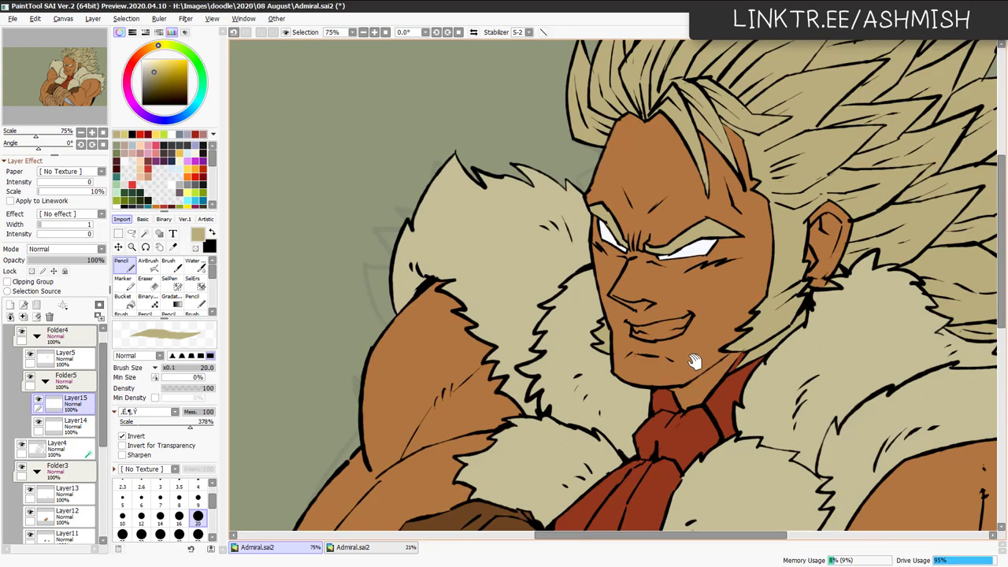
{"action": "left_click_drag", "start_coordinate": [693, 362], "coordinate": [702, 266]}
{"action": "key", "text": "ctrl+shift+n"}
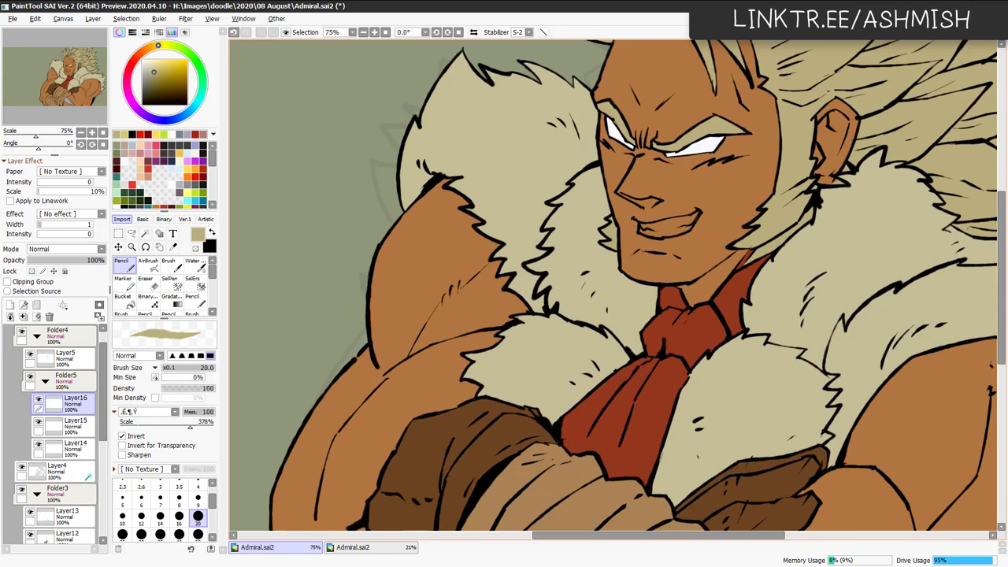
{"action": "right_click", "coordinate": [703, 148]}
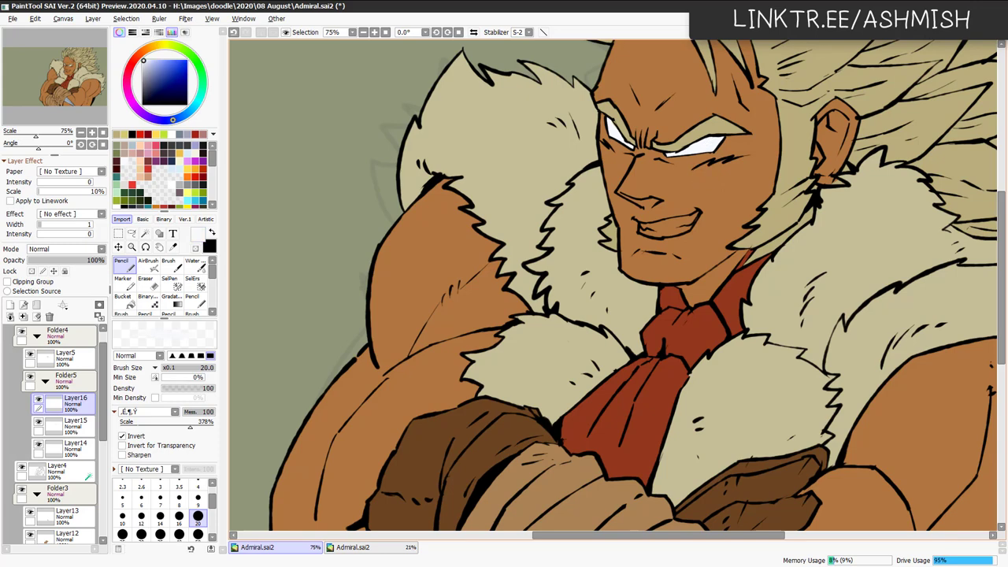
{"action": "scroll", "coordinate": [612, 285], "scroll_direction": "up", "scroll_amount": 1}
{"action": "key", "text": "l"}
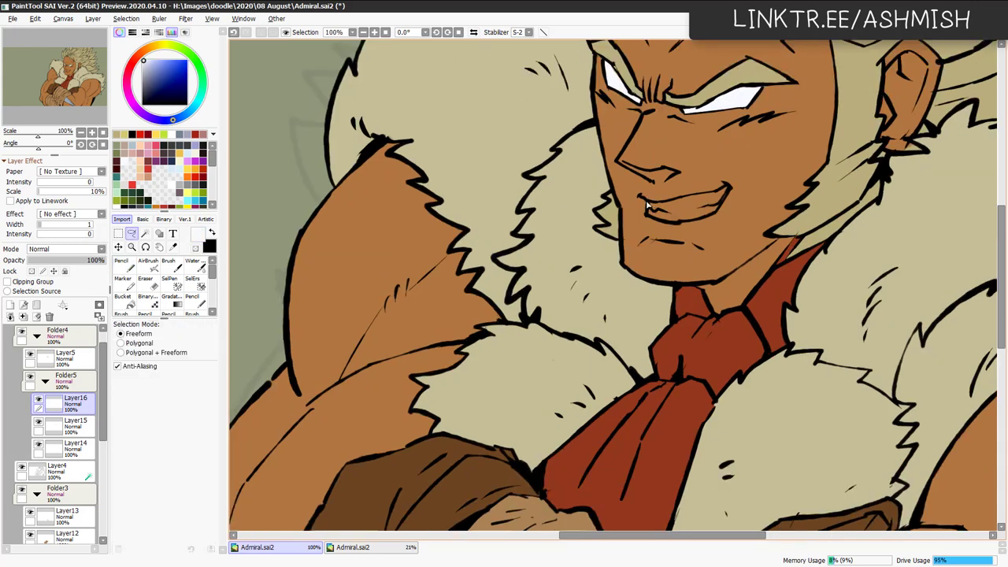
{"action": "mouse_move", "coordinate": [648, 206]}
{"action": "left_mouse_down"}
{"action": "mouse_move", "coordinate": [727, 187]}
{"action": "mouse_move", "coordinate": [717, 214]}
{"action": "mouse_move", "coordinate": [668, 229]}
{"action": "mouse_move", "coordinate": [654, 219]}
{"action": "left_mouse_up"}
{"action": "key", "text": "ctrl+f"}
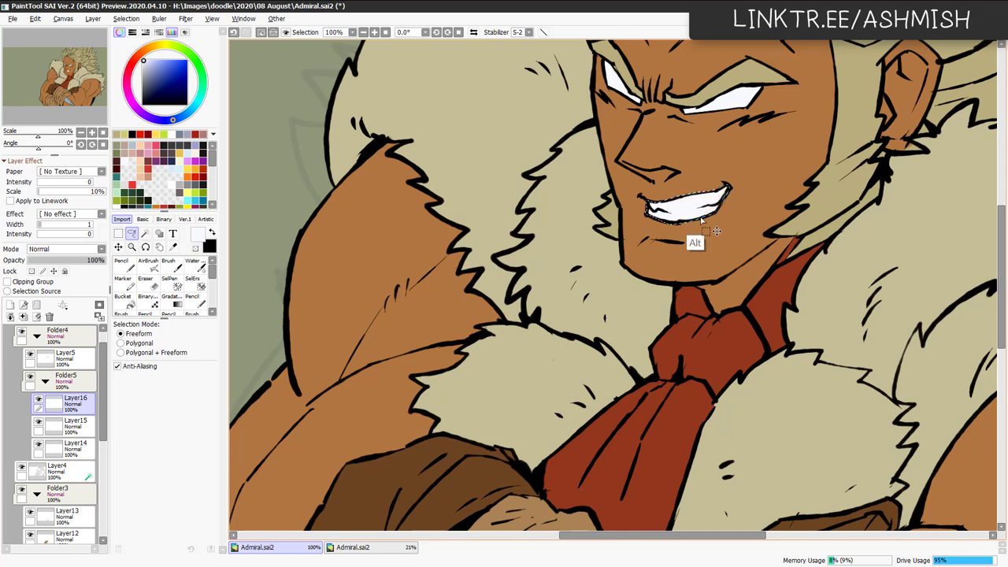
{"action": "key", "text": "ctrl+d"}
{"action": "key", "text": "e"}
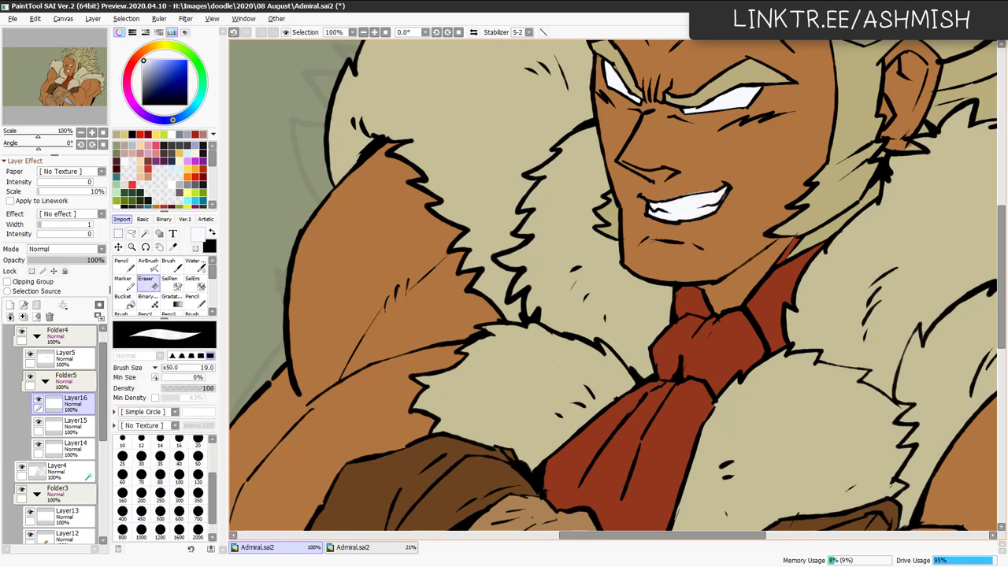
Shift the skin colour on Layer7 to hue -4, saturation -13 and luminance +11.
{"action": "scroll", "coordinate": [613, 284], "scroll_direction": "down", "scroll_amount": 8}
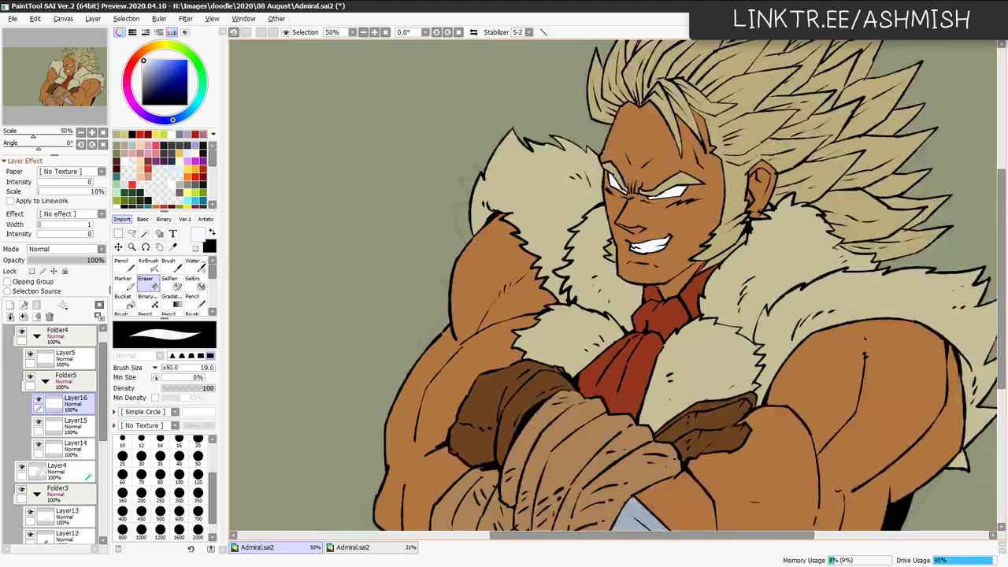
{"action": "left_click_drag", "start_coordinate": [717, 364], "coordinate": [725, 297]}
{"action": "scroll", "coordinate": [716, 338], "scroll_direction": "up", "scroll_amount": 4}
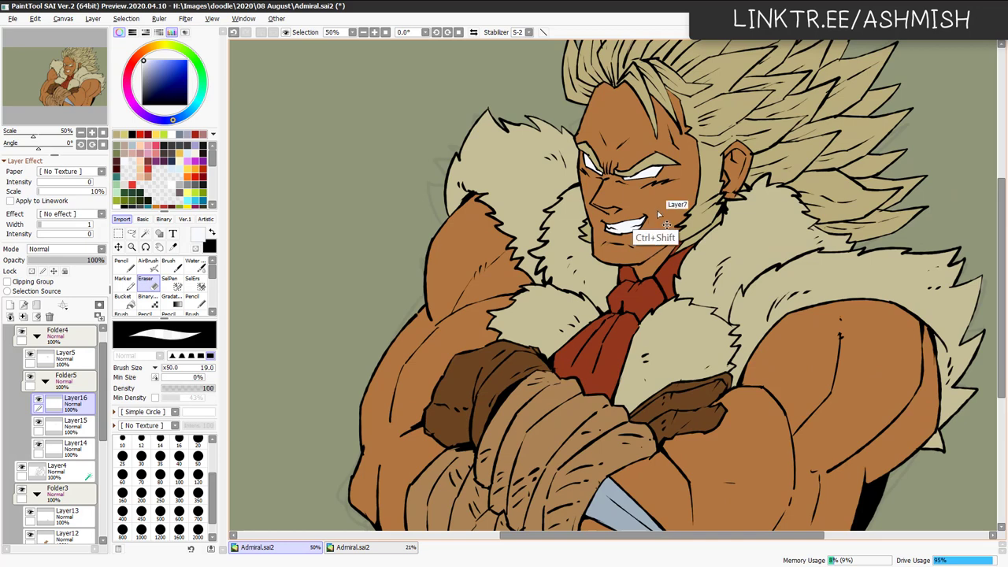
{"action": "left_click", "coordinate": [665, 236], "text": "ctrl"}
{"action": "key", "text": "ctrl+u"}
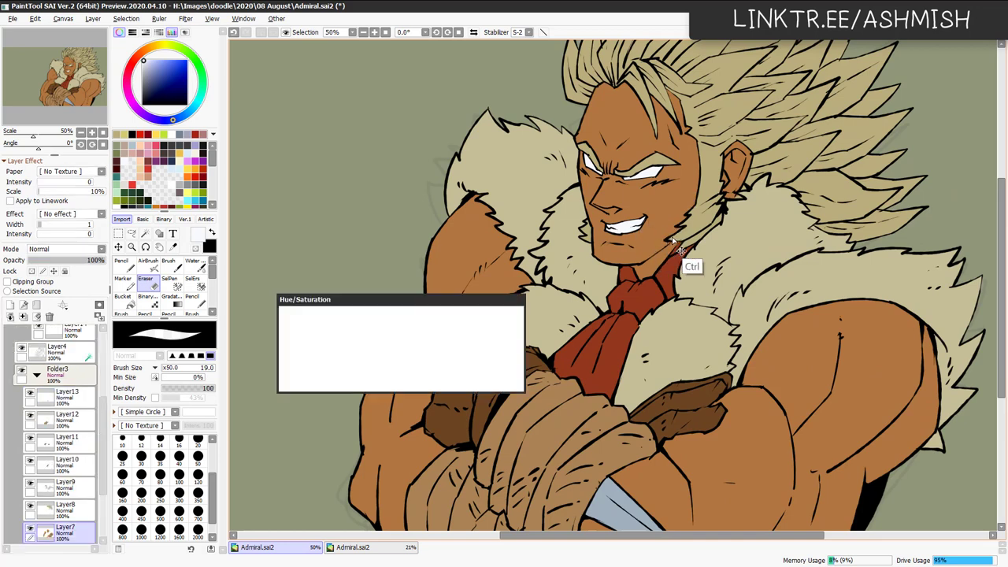
{"action": "left_click", "coordinate": [418, 351]}
{"action": "mouse_move", "coordinate": [418, 351]}
{"action": "left_mouse_down"}
{"action": "mouse_move", "coordinate": [401, 336]}
{"action": "mouse_move", "coordinate": [425, 327]}
{"action": "mouse_move", "coordinate": [430, 352]}
{"action": "mouse_move", "coordinate": [418, 322]}
{"action": "mouse_move", "coordinate": [422, 331]}
{"action": "left_mouse_up"}
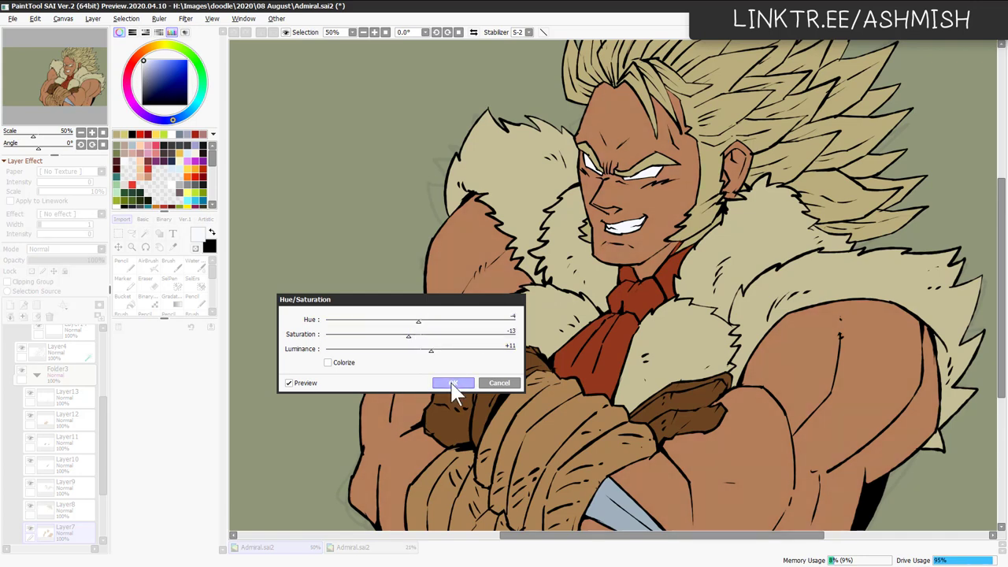
{"action": "left_click", "coordinate": [452, 382]}
Paint a black pupil in the larger eye on Layer14 with the Pencil at size 29.
{"action": "scroll", "coordinate": [775, 206], "scroll_direction": "up", "scroll_amount": 2}
{"action": "left_click", "coordinate": [773, 200], "text": "ctrl+shift"}
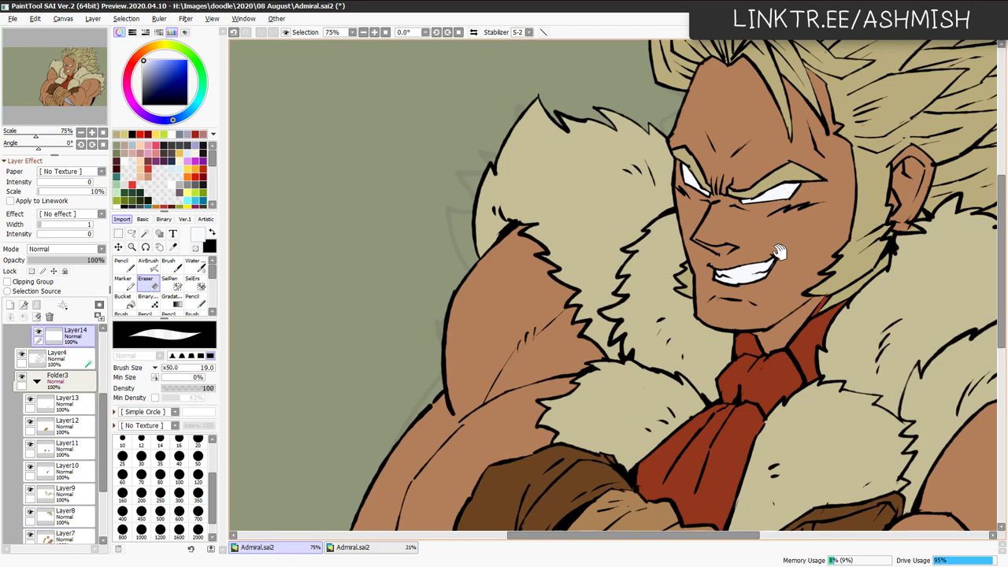
{"action": "mouse_move", "coordinate": [780, 252]}
{"action": "left_mouse_down"}
{"action": "mouse_move", "coordinate": [711, 279]}
{"action": "mouse_move", "coordinate": [729, 252]}
{"action": "left_mouse_up"}
{"action": "key", "text": "n"}
{"action": "left_click", "coordinate": [203, 146]}
{"action": "left_click_drag", "start_coordinate": [706, 214], "coordinate": [708, 221]}
{"action": "key", "text": "ctrl+z"}
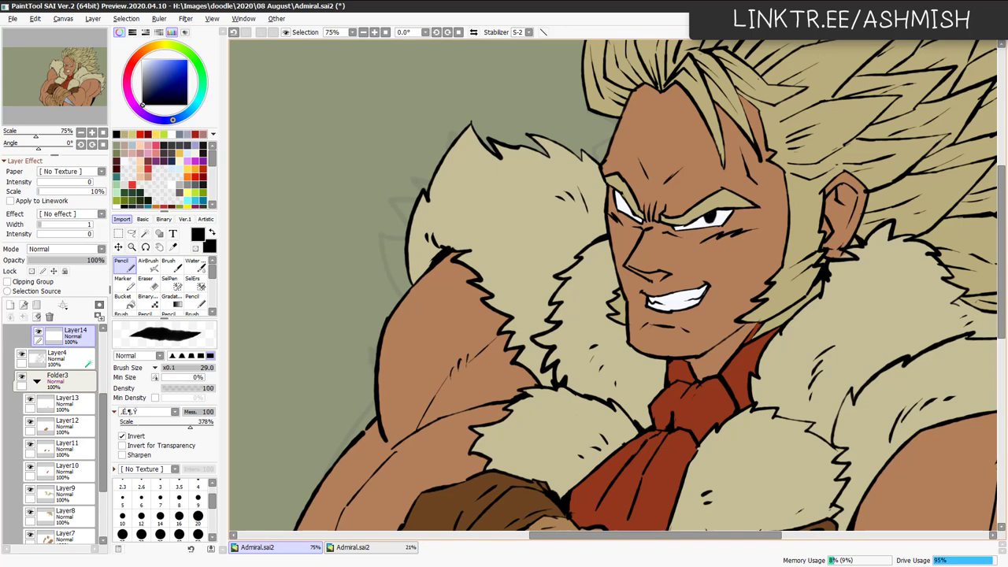
Add a new layer clipped to Layer14 and paint an orange iris in the larger eye with the Pencil.
{"action": "key", "text": "ctrl+z"}
{"action": "key", "text": "ctrl+y"}
{"action": "key", "text": "ctrl+shift+n"}
{"action": "left_click", "coordinate": [42, 282]}
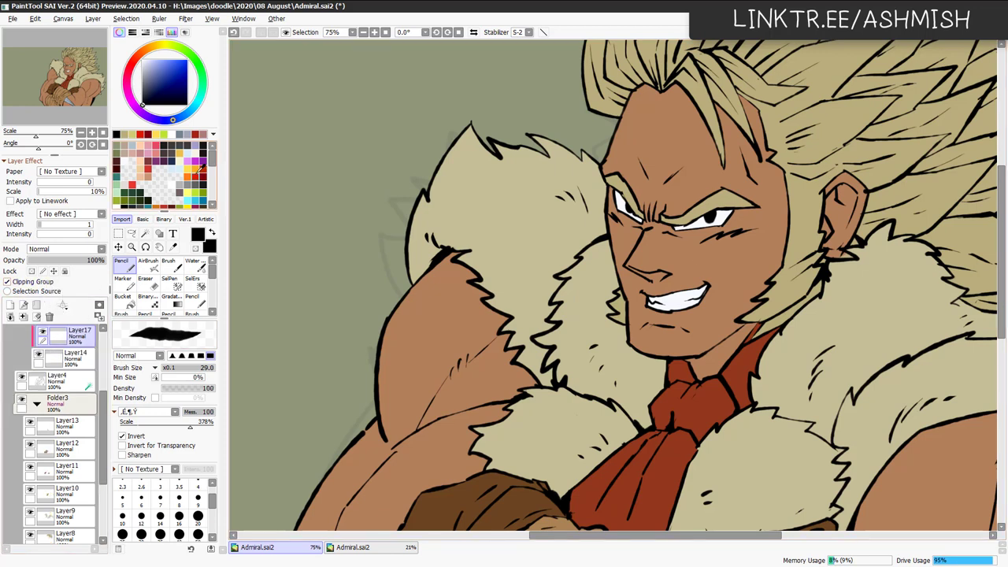
{"action": "left_click", "coordinate": [197, 169]}
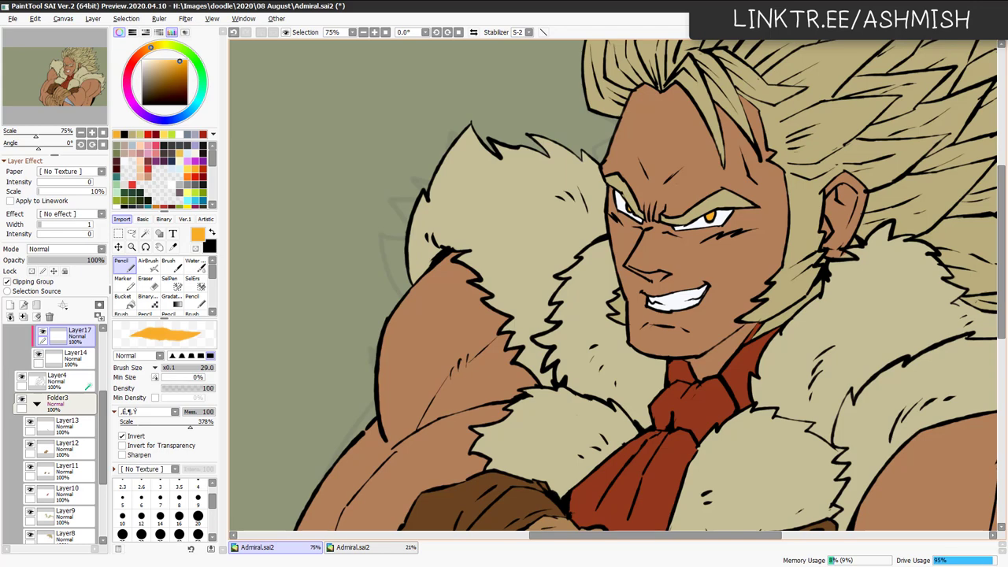
{"action": "scroll", "coordinate": [695, 275], "scroll_direction": "down", "scroll_amount": 2}
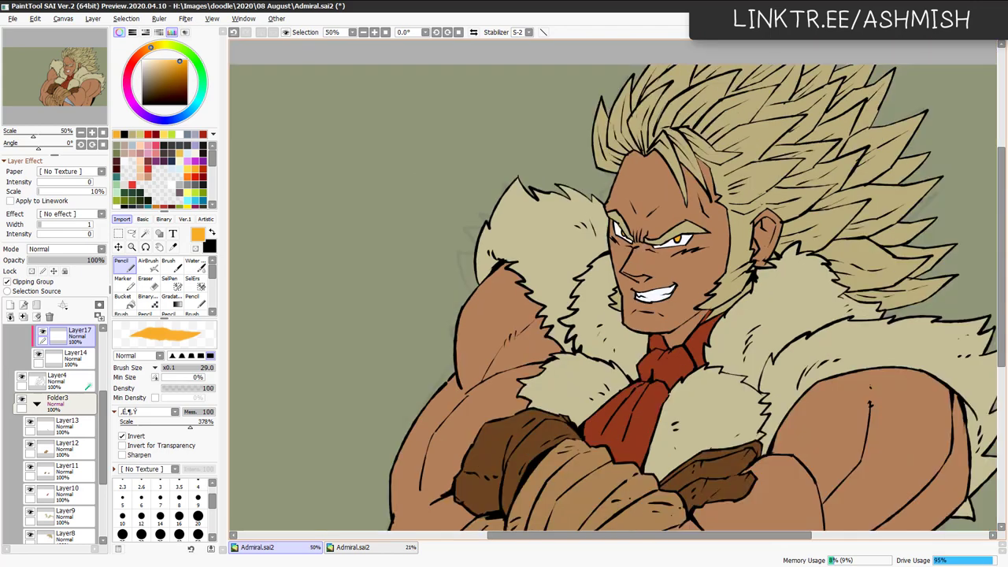
{"action": "scroll", "coordinate": [695, 276], "scroll_direction": "up", "scroll_amount": 1}
Add a new layer clipped to the skin on Layer7 and set its blending mode to Multiply.
{"action": "left_click", "coordinate": [695, 275], "text": "ctrl+shift"}
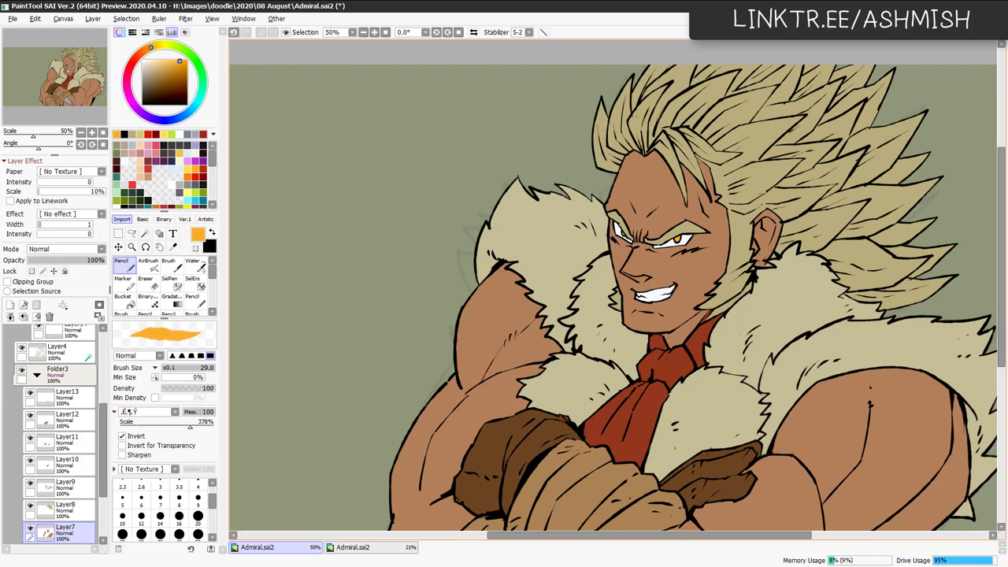
{"action": "left_click", "coordinate": [660, 303], "text": "ctrl+shift"}
{"action": "left_click", "coordinate": [694, 279], "text": "ctrl+shift"}
{"action": "key", "text": "ctrl+shift+n"}
{"action": "left_click", "coordinate": [48, 283]}
{"action": "left_click", "coordinate": [67, 248]}
{"action": "left_click", "coordinate": [63, 274]}
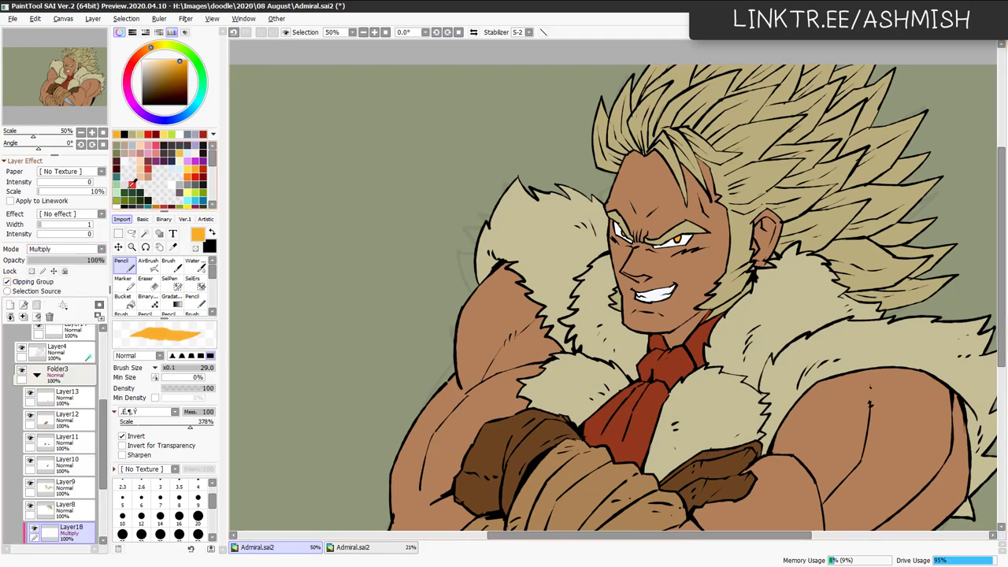
Lasso the far side of the face around the nose and mouth and fill it with a dusty pink shadow colour.
{"action": "left_click", "coordinate": [142, 150]}
{"action": "key", "text": "a"}
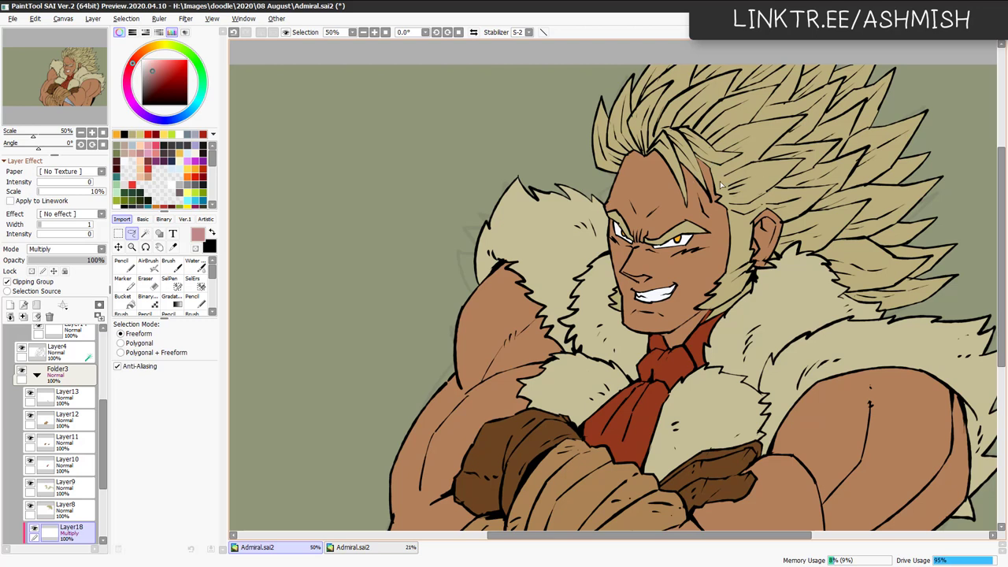
{"action": "key", "text": "shift"}
{"action": "mouse_move", "coordinate": [632, 223]}
{"action": "left_mouse_down"}
{"action": "mouse_move", "coordinate": [636, 258]}
{"action": "mouse_move", "coordinate": [652, 251]}
{"action": "mouse_move", "coordinate": [622, 276]}
{"action": "mouse_move", "coordinate": [658, 278]}
{"action": "mouse_move", "coordinate": [651, 294]}
{"action": "mouse_move", "coordinate": [629, 302]}
{"action": "mouse_move", "coordinate": [667, 319]}
{"action": "mouse_move", "coordinate": [633, 314]}
{"action": "mouse_move", "coordinate": [612, 331]}
{"action": "mouse_move", "coordinate": [578, 242]}
{"action": "mouse_move", "coordinate": [606, 216]}
{"action": "mouse_move", "coordinate": [603, 207]}
{"action": "mouse_move", "coordinate": [621, 229]}
{"action": "left_mouse_up"}
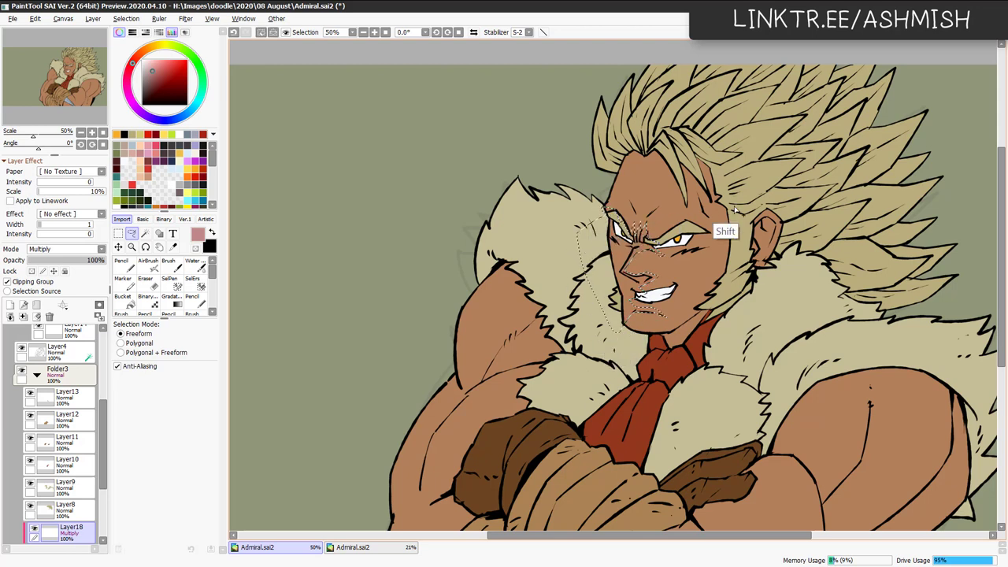
{"action": "key", "text": "ctrl+f"}
{"action": "key", "text": "ctrl+d"}
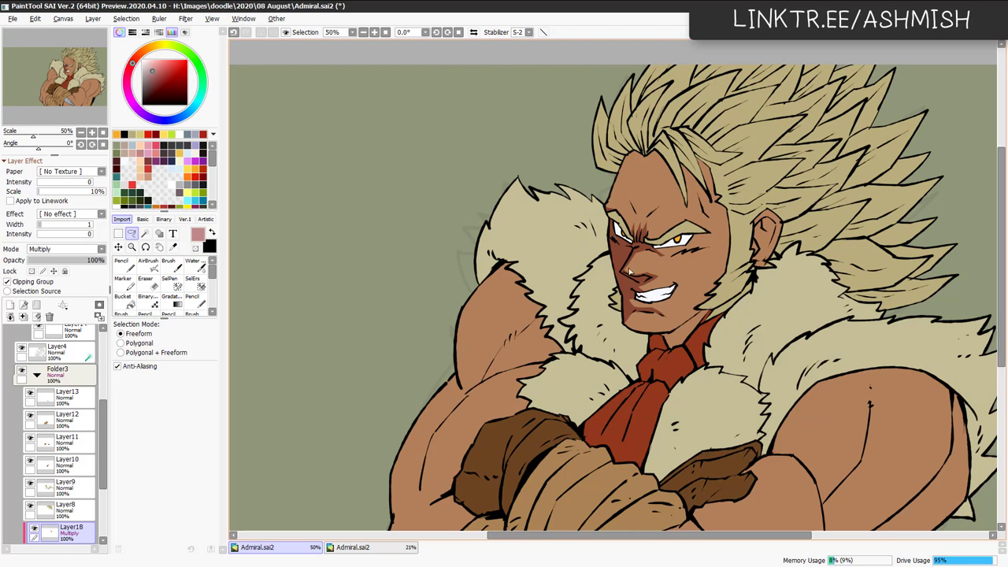
Lasso and fill a shadow across the far side of the forehead, then erase the excess shading beside the far eye.
{"action": "mouse_move", "coordinate": [607, 211]}
{"action": "left_mouse_down"}
{"action": "mouse_move", "coordinate": [633, 147]}
{"action": "mouse_move", "coordinate": [662, 163]}
{"action": "left_mouse_up"}
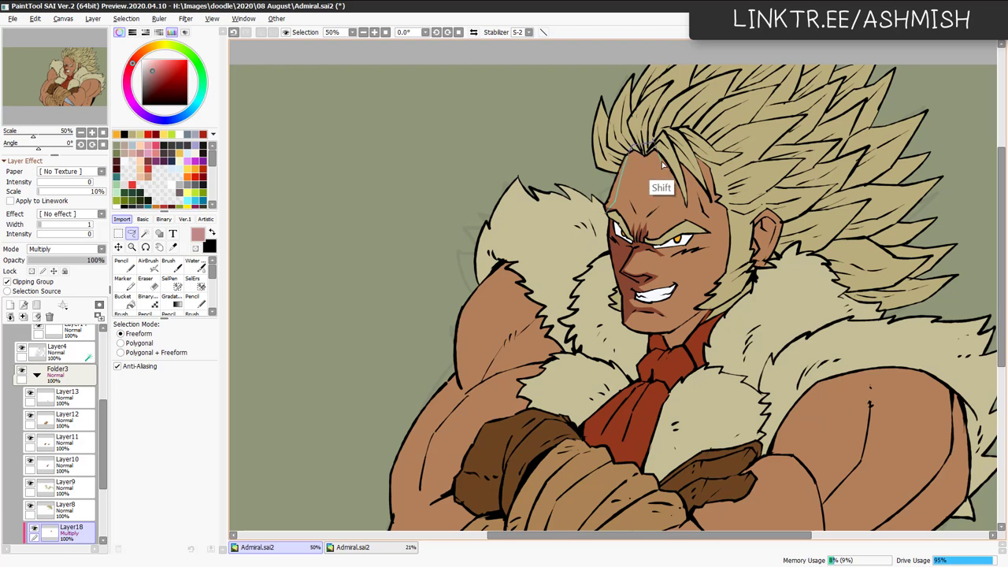
{"action": "mouse_move", "coordinate": [662, 163]}
{"action": "left_mouse_down"}
{"action": "mouse_move", "coordinate": [669, 185]}
{"action": "mouse_move", "coordinate": [655, 240]}
{"action": "mouse_move", "coordinate": [619, 246]}
{"action": "mouse_move", "coordinate": [616, 219]}
{"action": "left_mouse_up"}
{"action": "key", "text": "ctrl+f"}
{"action": "key", "text": "ctrl+d"}
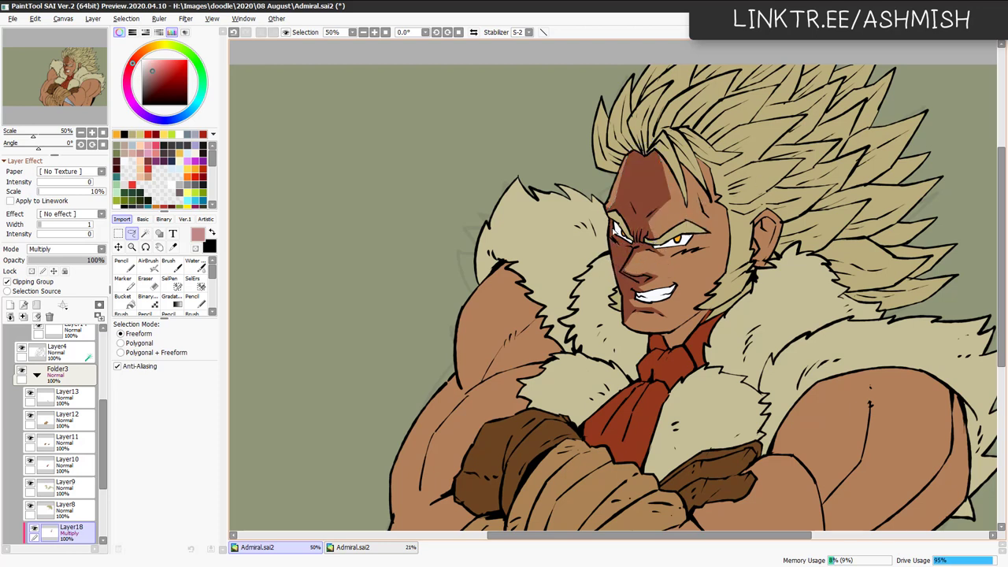
{"action": "key", "text": "e"}
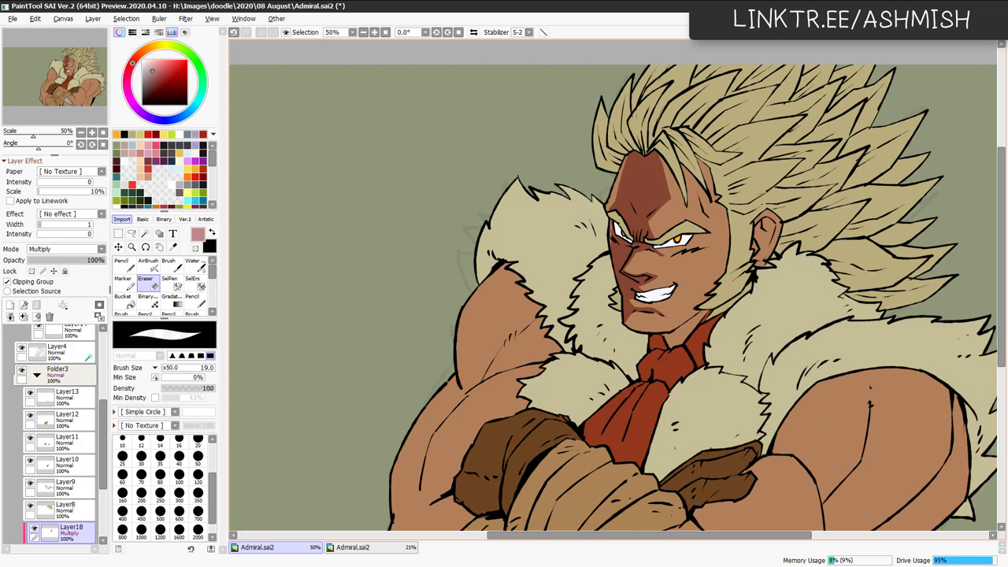
{"action": "left_click_drag", "start_coordinate": [611, 228], "coordinate": [615, 268]}
Lasso and fill small shadows by the mouth corner and nose bridge, plus one at the temple beneath the hair.
{"action": "key", "text": "a"}
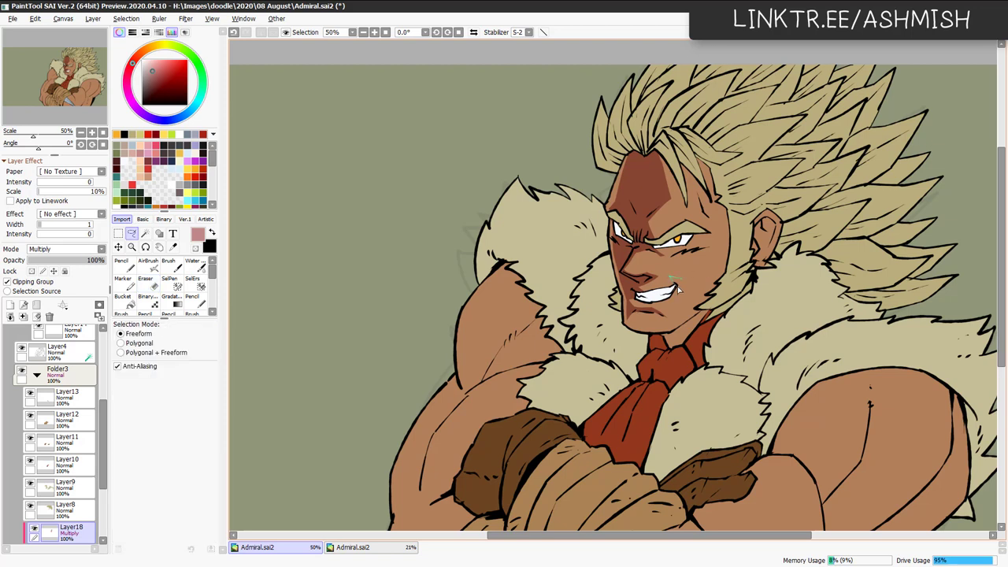
{"action": "left_click_drag", "start_coordinate": [678, 288], "coordinate": [674, 284]}
{"action": "key", "text": "ctrl+f"}
{"action": "key", "text": "ctrl+d"}
{"action": "left_click_drag", "start_coordinate": [647, 250], "coordinate": [650, 249]}
{"action": "key", "text": "ctrl+f"}
{"action": "key", "text": "ctrl+d"}
{"action": "mouse_move", "coordinate": [687, 161]}
{"action": "left_mouse_down"}
{"action": "mouse_move", "coordinate": [700, 216]}
{"action": "mouse_move", "coordinate": [720, 224]}
{"action": "mouse_move", "coordinate": [707, 144]}
{"action": "left_mouse_up"}
{"action": "key", "text": "ctrl+f"}
{"action": "key", "text": "ctrl+d"}
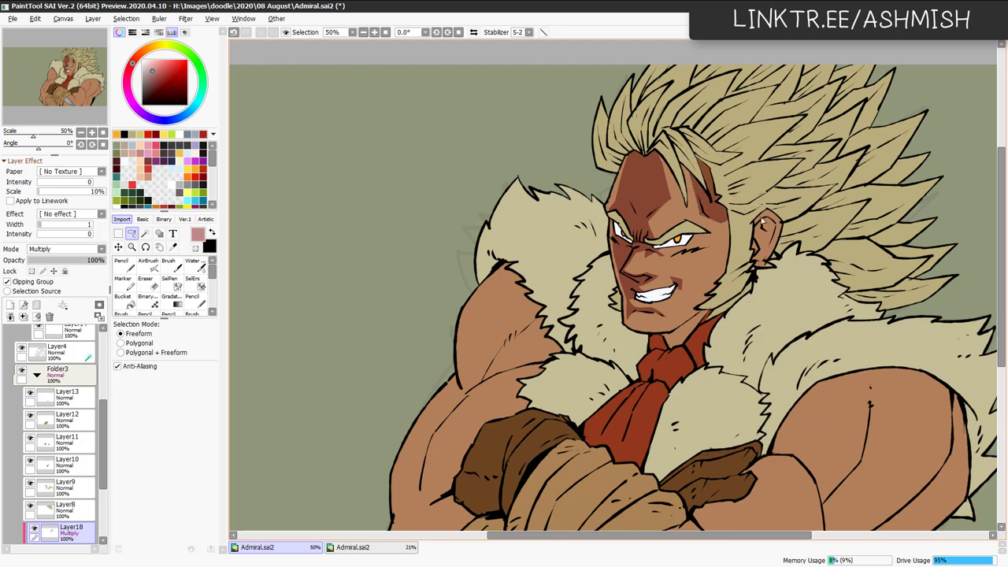
Lasso and fill shadows on the near cheek and inside the ear.
{"action": "mouse_move", "coordinate": [731, 257]}
{"action": "left_mouse_down"}
{"action": "mouse_move", "coordinate": [690, 307]}
{"action": "mouse_move", "coordinate": [737, 248]}
{"action": "mouse_move", "coordinate": [679, 265]}
{"action": "mouse_move", "coordinate": [696, 281]}
{"action": "mouse_move", "coordinate": [675, 327]}
{"action": "mouse_move", "coordinate": [746, 285]}
{"action": "left_mouse_up"}
{"action": "key", "text": "ctrl+z"}
{"action": "key", "text": "ctrl+f"}
{"action": "key", "text": "ctrl+d"}
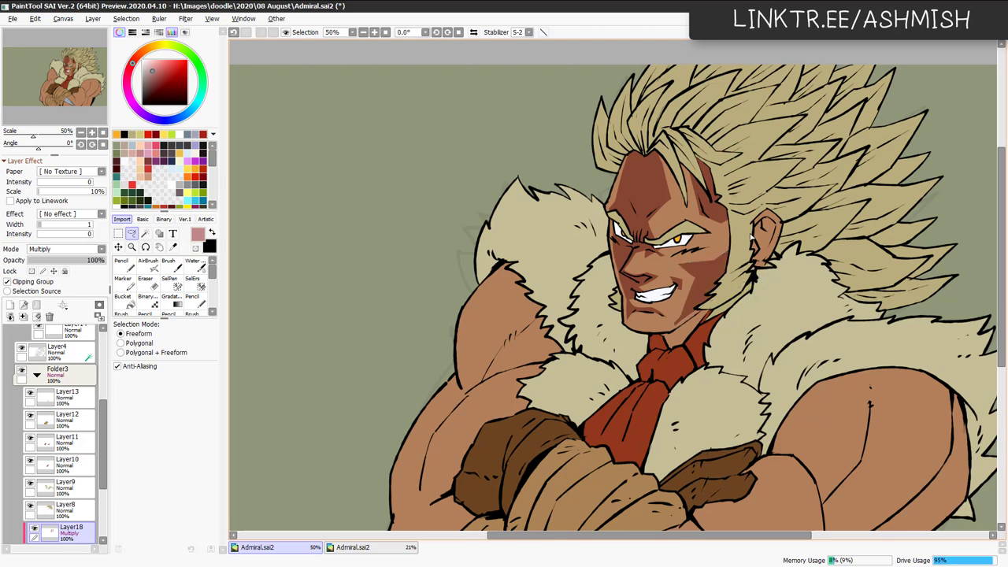
{"action": "mouse_move", "coordinate": [744, 234]}
{"action": "left_mouse_down"}
{"action": "mouse_move", "coordinate": [754, 277]}
{"action": "mouse_move", "coordinate": [750, 270]}
{"action": "left_mouse_up"}
{"action": "key", "text": "ctrl+f"}
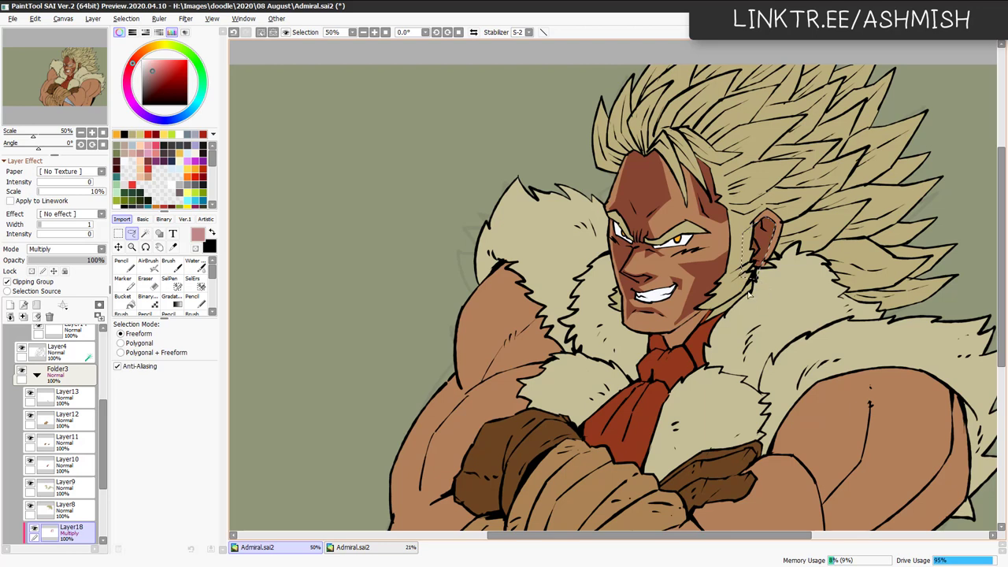
{"action": "key", "text": "ctrl+d"}
Lasso and fill the shadow on the neck under the jaw, then trim the lower cheek shadow with the Eraser.
{"action": "mouse_move", "coordinate": [711, 302]}
{"action": "left_mouse_down"}
{"action": "mouse_move", "coordinate": [681, 330]}
{"action": "mouse_move", "coordinate": [656, 333]}
{"action": "mouse_move", "coordinate": [681, 374]}
{"action": "mouse_move", "coordinate": [753, 301]}
{"action": "left_mouse_up"}
{"action": "key", "text": "ctrl+f"}
{"action": "key", "text": "ctrl+d"}
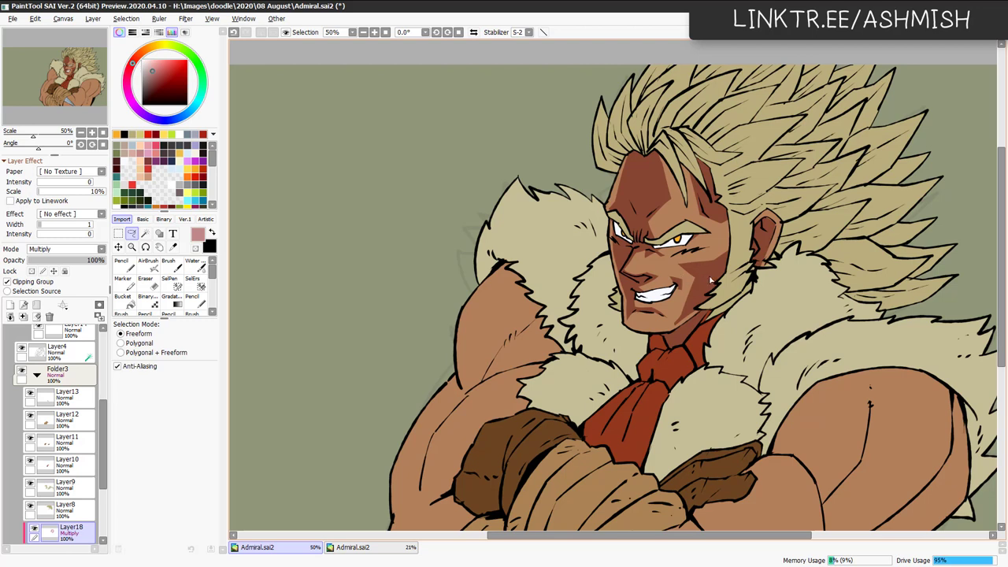
{"action": "key", "text": "e"}
{"action": "left_click_drag", "start_coordinate": [701, 282], "coordinate": [681, 320]}
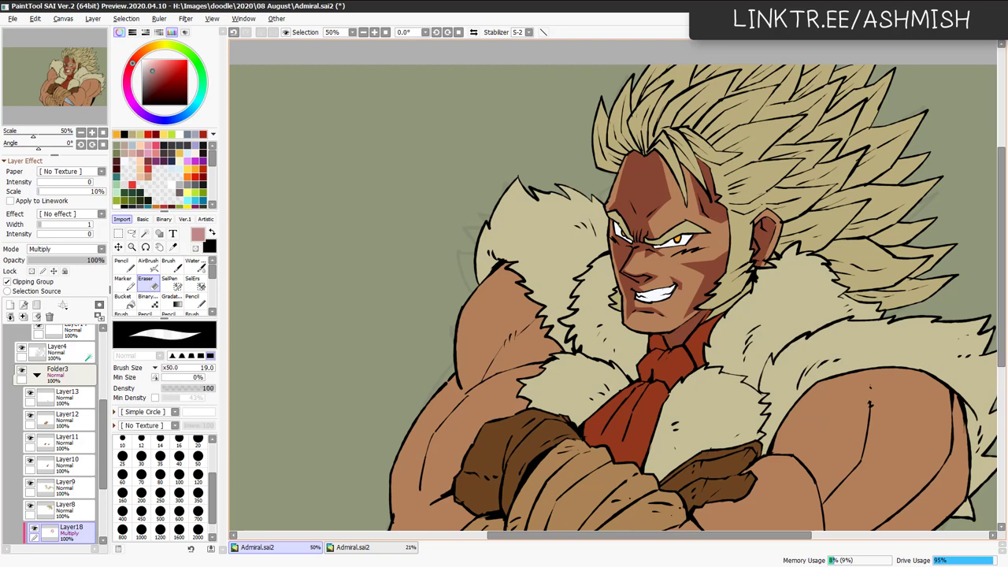
Paint shading down the near side of the face with the Pencil and undo the last stroke.
{"action": "key", "text": "n"}
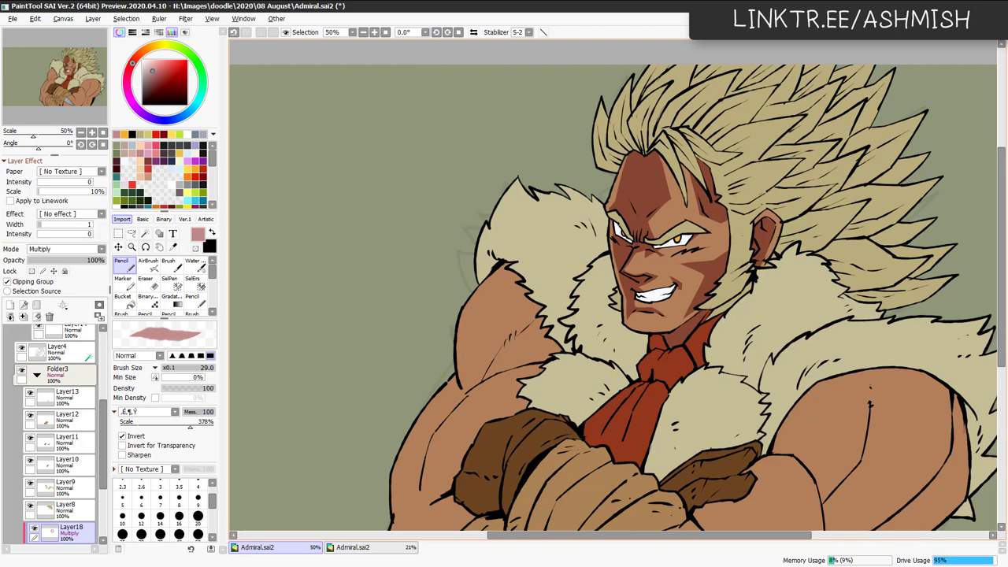
{"action": "left_click_drag", "start_coordinate": [711, 270], "coordinate": [741, 268]}
{"action": "left_click_drag", "start_coordinate": [702, 246], "coordinate": [723, 231]}
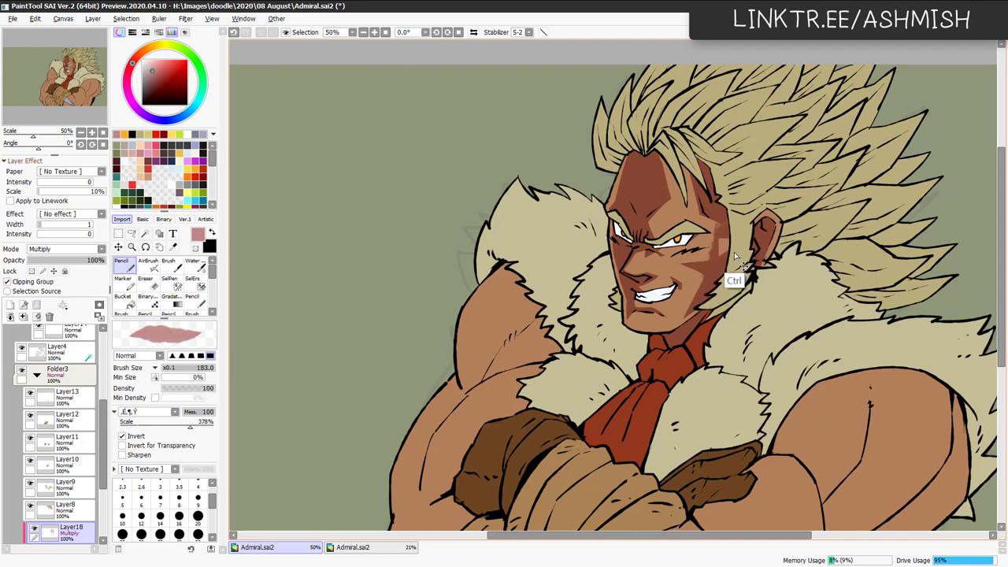
{"action": "key", "text": "ctrl+z"}
{"action": "key", "text": "l"}
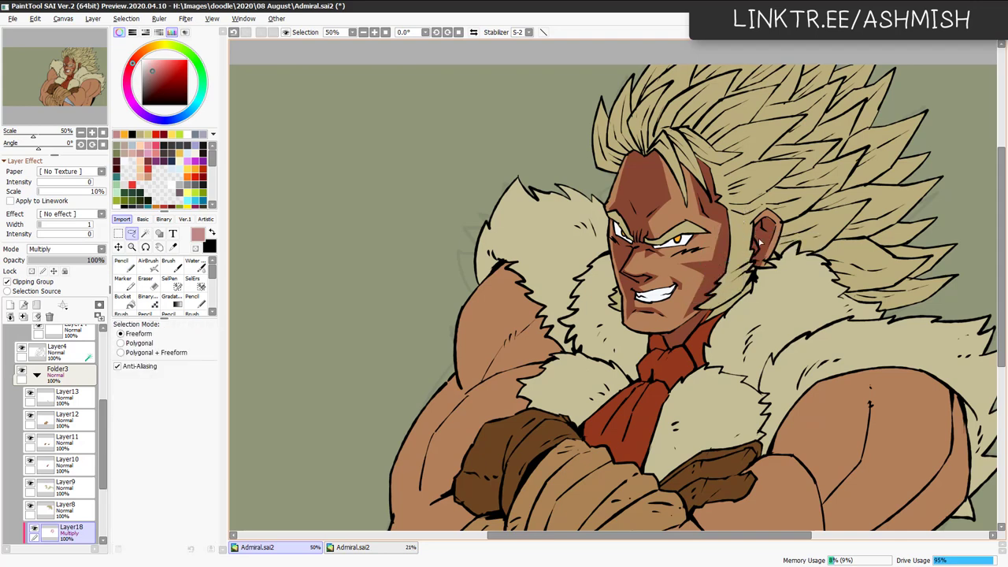
{"action": "left_click_drag", "start_coordinate": [734, 313], "coordinate": [755, 265]}
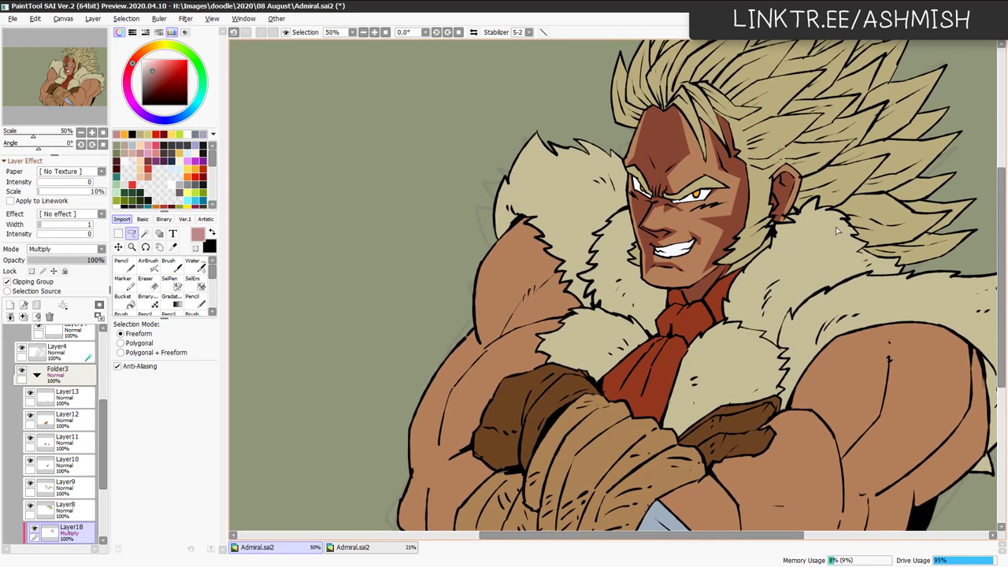
Select the face area with the Magic Wand and erase part of the near cheek shadow to reshape it.
{"action": "key", "text": "w"}
{"action": "left_click", "coordinate": [713, 225]}
{"action": "key", "text": "e"}
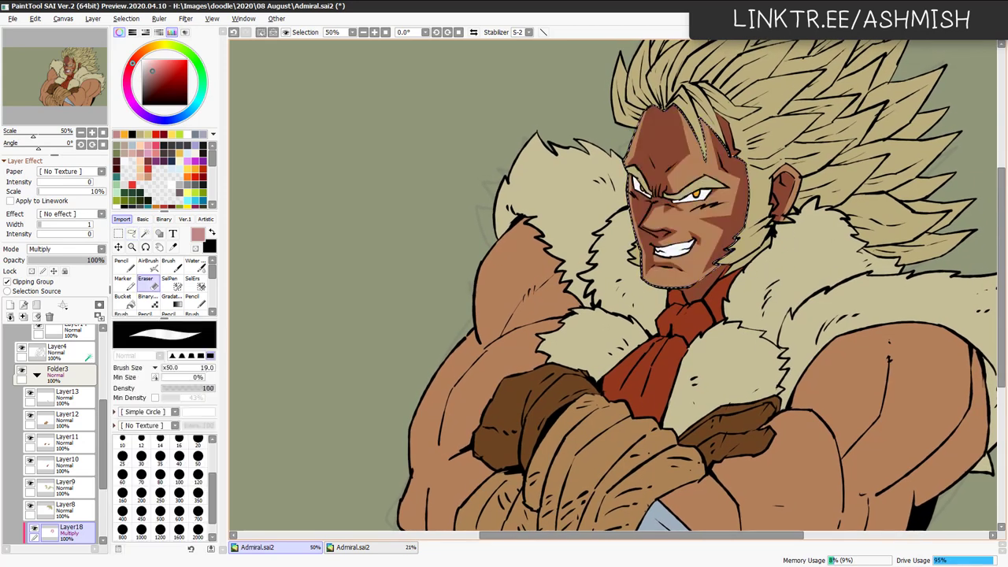
{"action": "mouse_move", "coordinate": [744, 220]}
{"action": "left_mouse_down"}
{"action": "mouse_move", "coordinate": [703, 219]}
{"action": "mouse_move", "coordinate": [727, 243]}
{"action": "mouse_move", "coordinate": [712, 259]}
{"action": "left_mouse_up"}
{"action": "key", "text": "ctrl+z"}
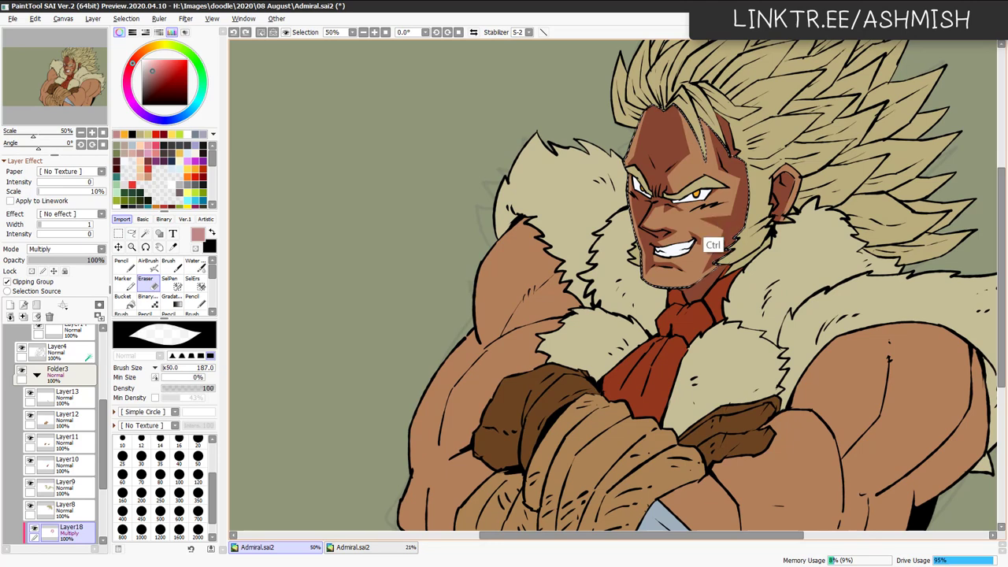
{"action": "mouse_move", "coordinate": [702, 220]}
{"action": "left_mouse_down"}
{"action": "mouse_move", "coordinate": [739, 236]}
{"action": "mouse_move", "coordinate": [726, 253]}
{"action": "left_mouse_up"}
{"action": "left_click_drag", "start_coordinate": [735, 197], "coordinate": [733, 242]}
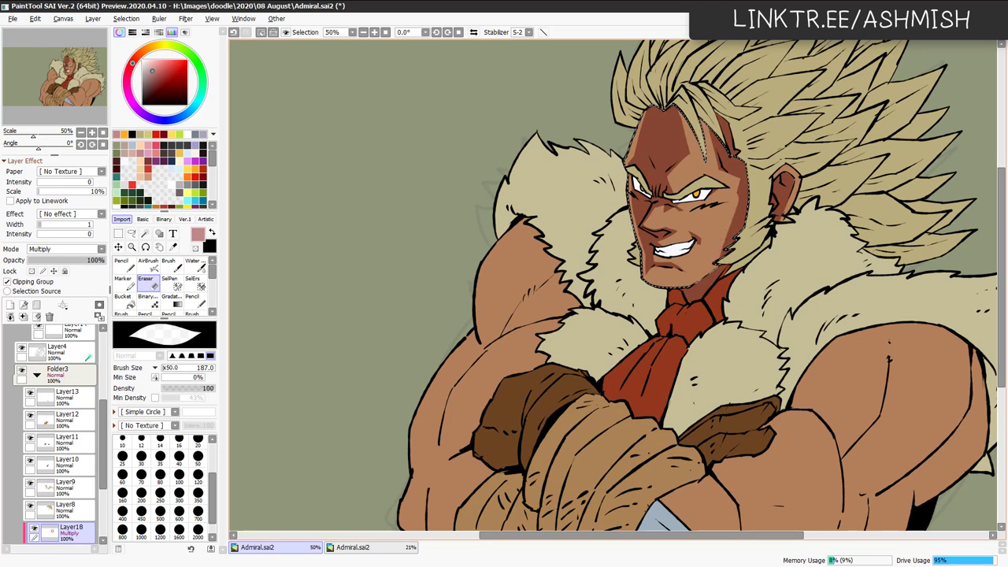
{"action": "left_click_drag", "start_coordinate": [745, 175], "coordinate": [730, 252]}
Change the Pencil's brush shape to Simple Circle and clear the face selection.
{"action": "key", "text": "n"}
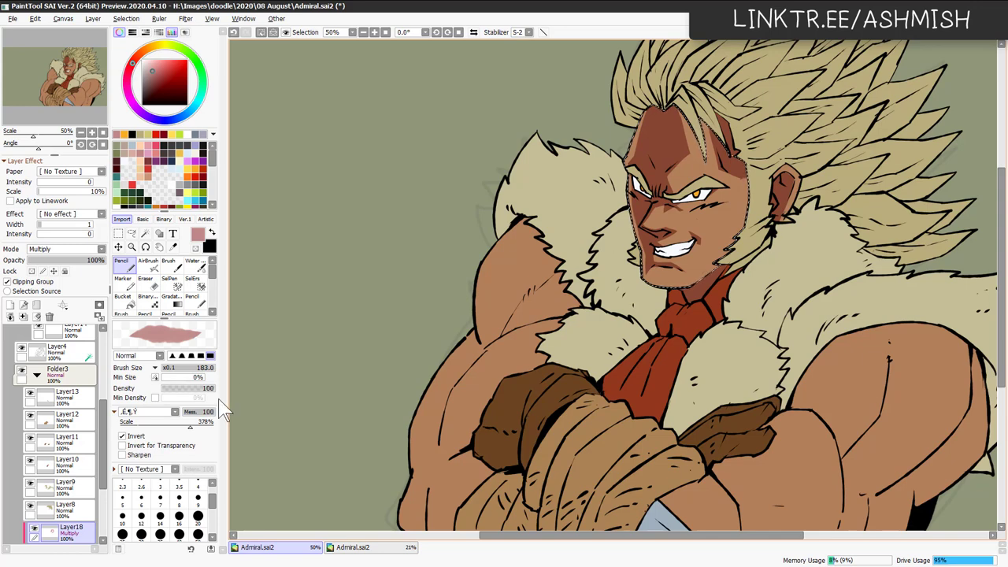
{"action": "left_click", "coordinate": [174, 412]}
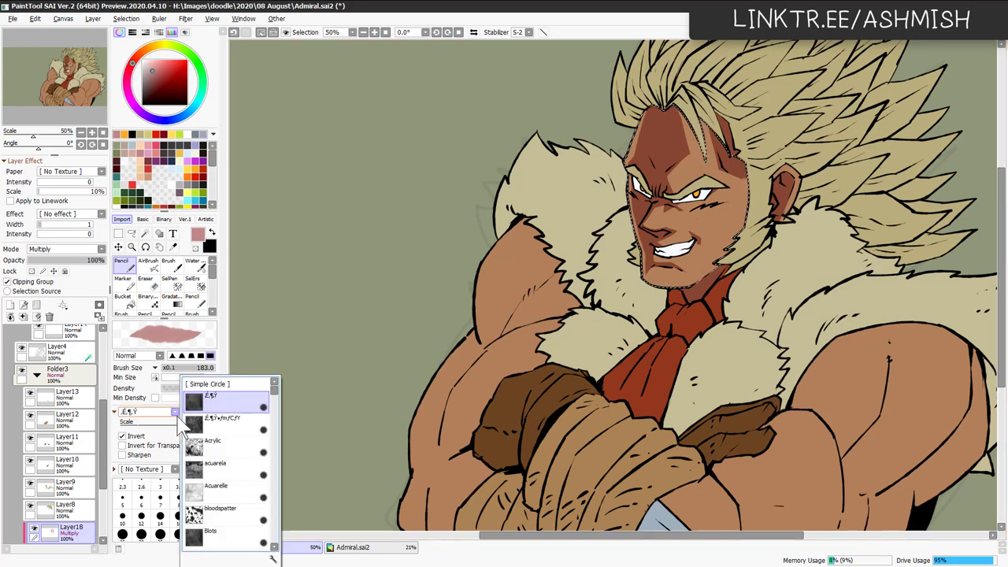
{"action": "left_click", "coordinate": [228, 384]}
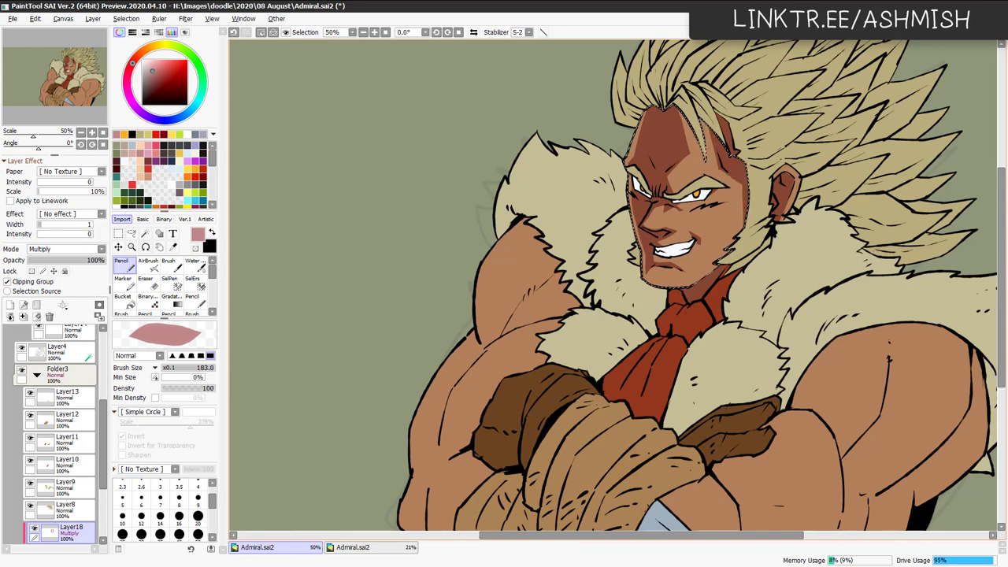
{"action": "key", "text": "ctrl+d"}
Clean up the shading around the far eye with the Eraser.
{"action": "left_click_drag", "start_coordinate": [751, 275], "coordinate": [751, 314]}
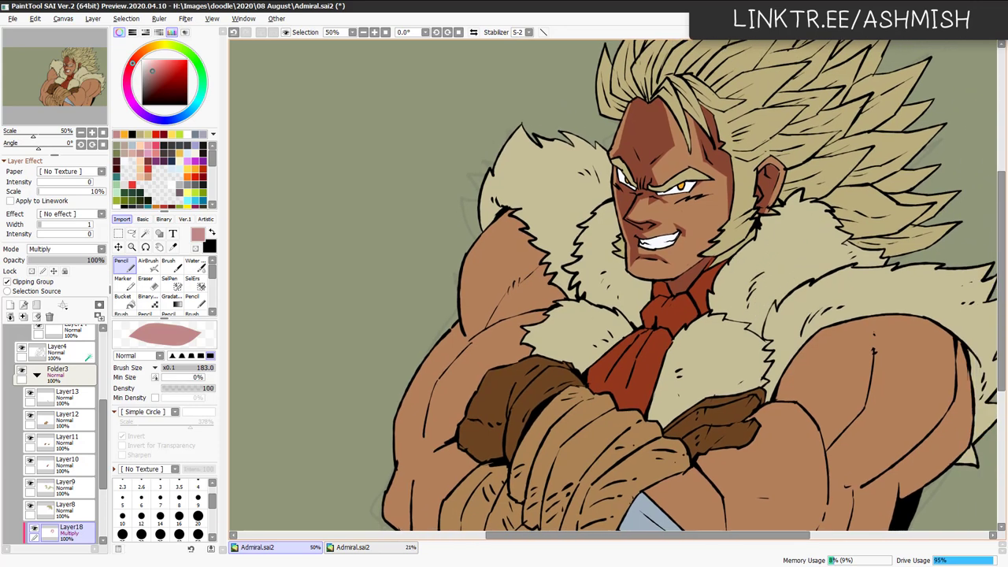
{"action": "mouse_move", "coordinate": [713, 270]}
{"action": "left_mouse_down"}
{"action": "mouse_move", "coordinate": [756, 283]}
{"action": "mouse_move", "coordinate": [742, 272]}
{"action": "mouse_move", "coordinate": [715, 292]}
{"action": "mouse_move", "coordinate": [725, 281]}
{"action": "mouse_move", "coordinate": [692, 292]}
{"action": "mouse_move", "coordinate": [704, 312]}
{"action": "left_mouse_up"}
{"action": "key", "text": "e"}
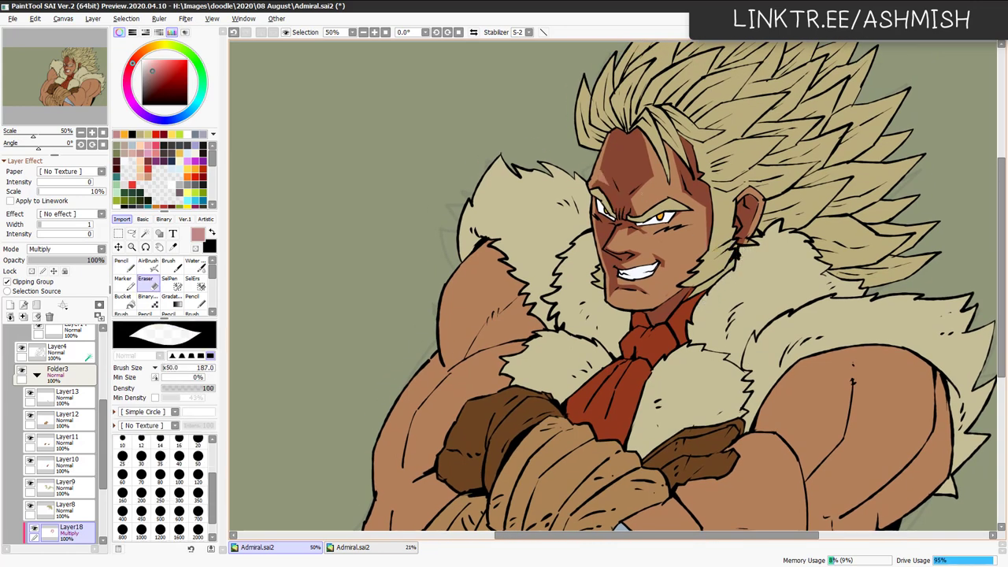
{"action": "left_click_drag", "start_coordinate": [597, 221], "coordinate": [603, 231]}
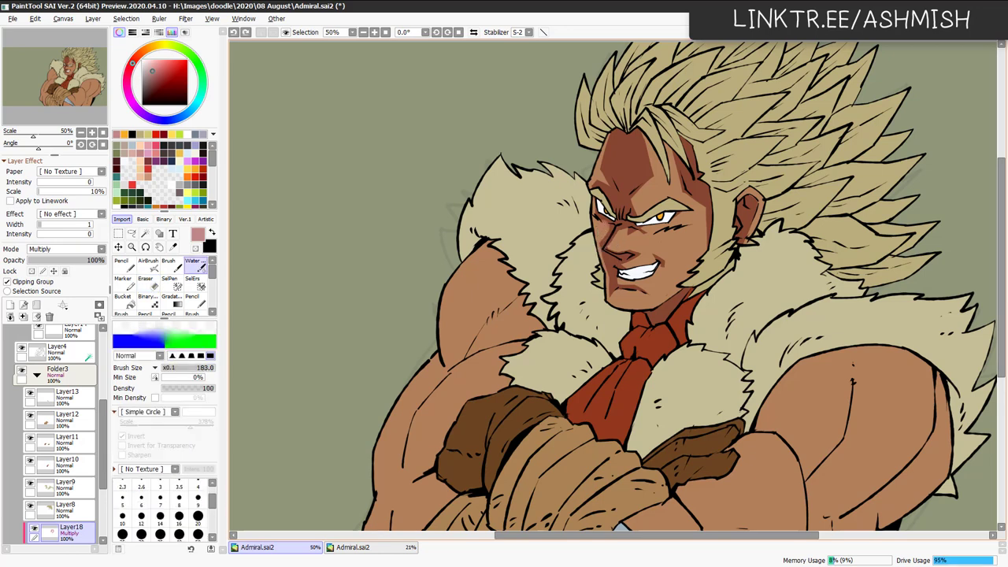
Reduce the Pencil size to 52 and paint the shadow on the near cheek and along the side of the face.
{"action": "key", "text": "n"}
{"action": "key", "text": "["}
{"action": "key", "text": "["}
{"action": "key", "text": "["}
{"action": "key", "text": "["}
{"action": "key", "text": "["}
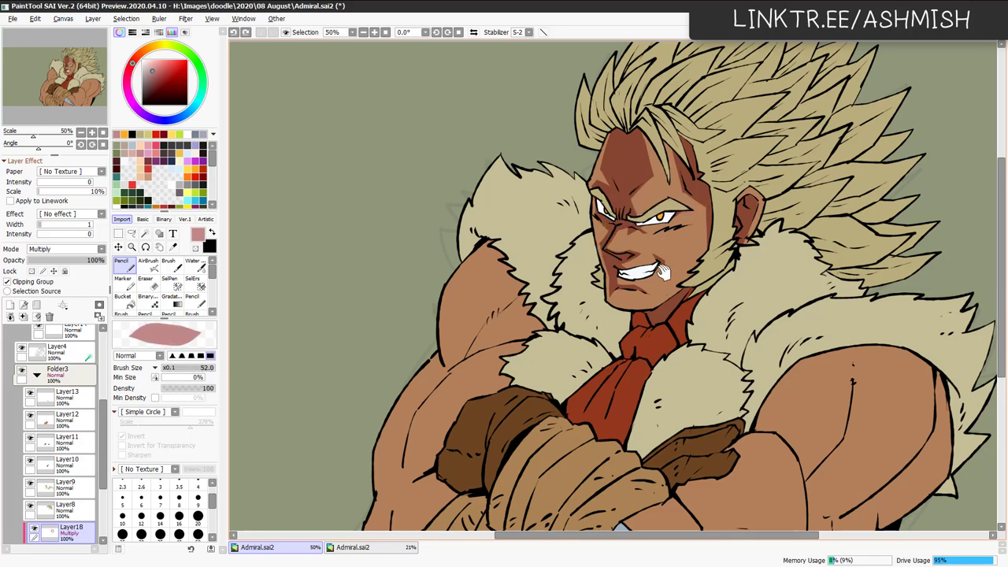
{"action": "left_click_drag", "start_coordinate": [685, 299], "coordinate": [754, 217]}
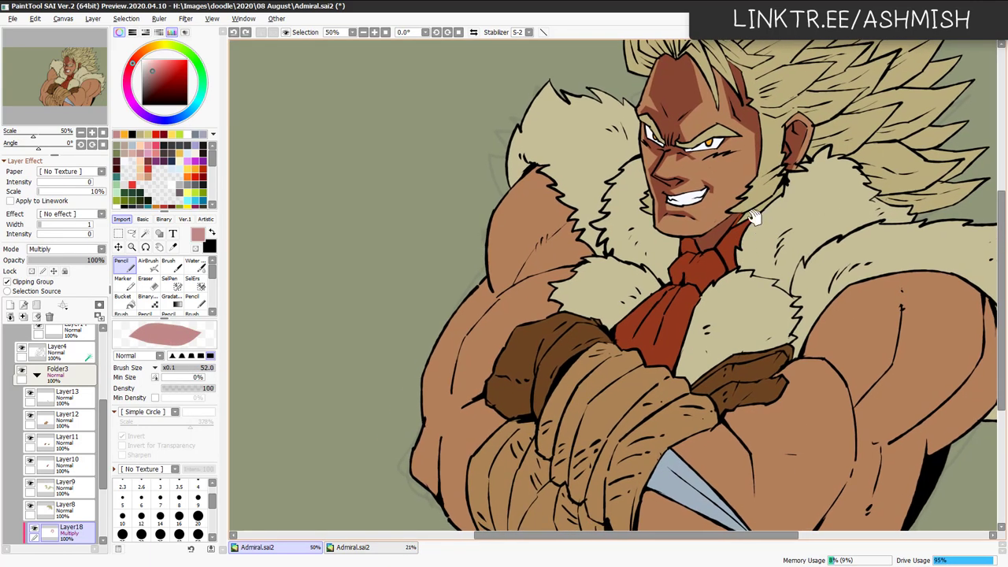
{"action": "left_click_drag", "start_coordinate": [740, 256], "coordinate": [721, 327]}
{"action": "left_click_drag", "start_coordinate": [689, 257], "coordinate": [665, 274]}
{"action": "mouse_move", "coordinate": [724, 214]}
{"action": "left_mouse_down"}
{"action": "mouse_move", "coordinate": [720, 243]}
{"action": "mouse_move", "coordinate": [693, 244]}
{"action": "mouse_move", "coordinate": [689, 232]}
{"action": "mouse_move", "coordinate": [675, 287]}
{"action": "mouse_move", "coordinate": [701, 248]}
{"action": "left_mouse_up"}
{"action": "key", "text": "ctrl+z"}
{"action": "key", "text": "ctrl+y"}
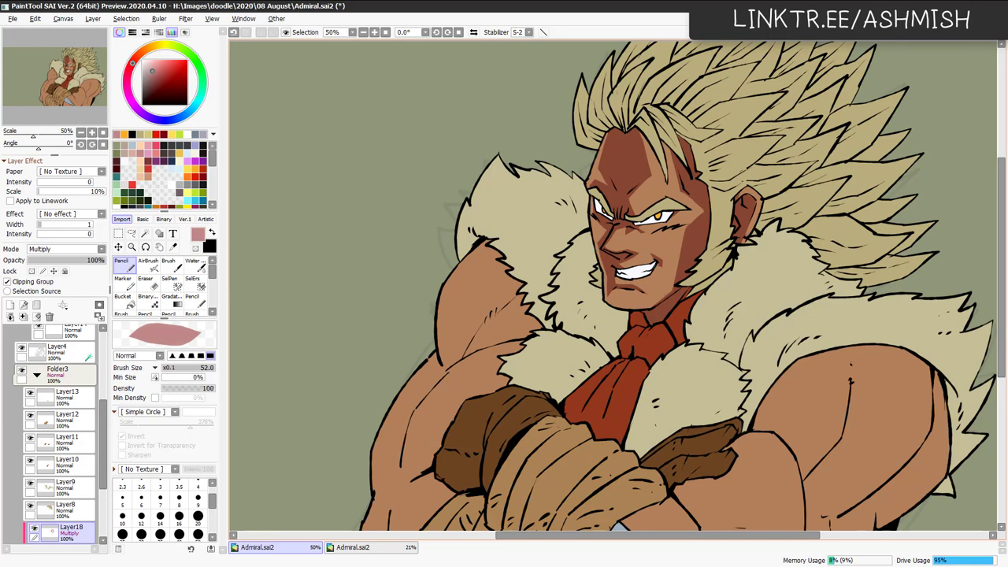
Lasso and fill a shadow on the inner edge of the near shoulder, beside the fur collar.
{"action": "mouse_move", "coordinate": [811, 353]}
{"action": "left_mouse_down"}
{"action": "mouse_move", "coordinate": [787, 353]}
{"action": "mouse_move", "coordinate": [797, 191]}
{"action": "mouse_move", "coordinate": [735, 217]}
{"action": "mouse_move", "coordinate": [747, 250]}
{"action": "mouse_move", "coordinate": [717, 229]}
{"action": "mouse_move", "coordinate": [659, 248]}
{"action": "mouse_move", "coordinate": [757, 135]}
{"action": "left_mouse_up"}
{"action": "key", "text": "l"}
{"action": "key", "text": "ctrl+f"}
{"action": "key", "text": "ctrl+d"}
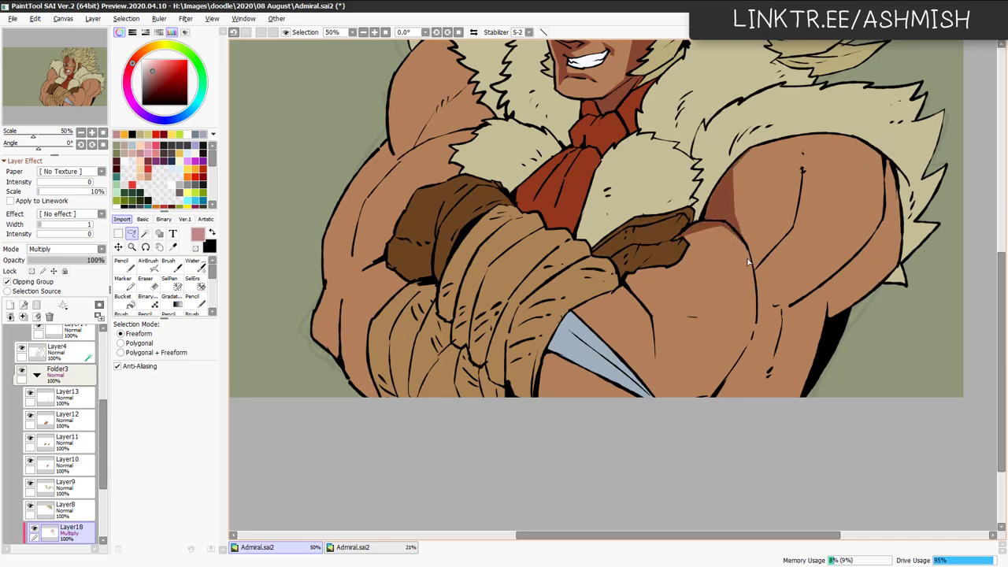
Lasso and fill shadows under the near shoulder muscle and down the back of the upper arm.
{"action": "mouse_move", "coordinate": [745, 247]}
{"action": "left_mouse_down"}
{"action": "mouse_move", "coordinate": [803, 174]}
{"action": "mouse_move", "coordinate": [789, 249]}
{"action": "mouse_move", "coordinate": [799, 274]}
{"action": "mouse_move", "coordinate": [854, 246]}
{"action": "mouse_move", "coordinate": [887, 199]}
{"action": "left_mouse_up"}
{"action": "mouse_move", "coordinate": [834, 317]}
{"action": "left_mouse_down"}
{"action": "mouse_move", "coordinate": [823, 304]}
{"action": "mouse_move", "coordinate": [791, 316]}
{"action": "left_mouse_up"}
{"action": "mouse_move", "coordinate": [748, 430]}
{"action": "left_mouse_down"}
{"action": "mouse_move", "coordinate": [772, 343]}
{"action": "mouse_move", "coordinate": [709, 397]}
{"action": "mouse_move", "coordinate": [736, 366]}
{"action": "mouse_move", "coordinate": [758, 305]}
{"action": "mouse_move", "coordinate": [747, 248]}
{"action": "left_mouse_up"}
{"action": "key", "text": "ctrl+f"}
{"action": "key", "text": "ctrl+d"}
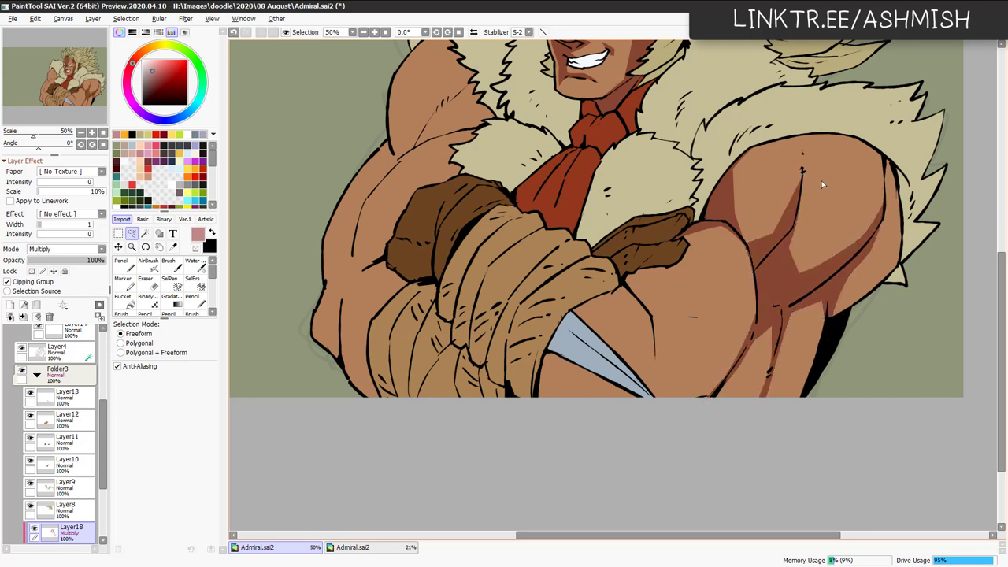
Lasso and fill a shadow band over the top of the near shoulder muscle, below the fur collar.
{"action": "mouse_move", "coordinate": [760, 133]}
{"action": "left_mouse_down"}
{"action": "mouse_move", "coordinate": [795, 163]}
{"action": "mouse_move", "coordinate": [801, 124]}
{"action": "left_mouse_up"}
{"action": "key", "text": "ctrl+f"}
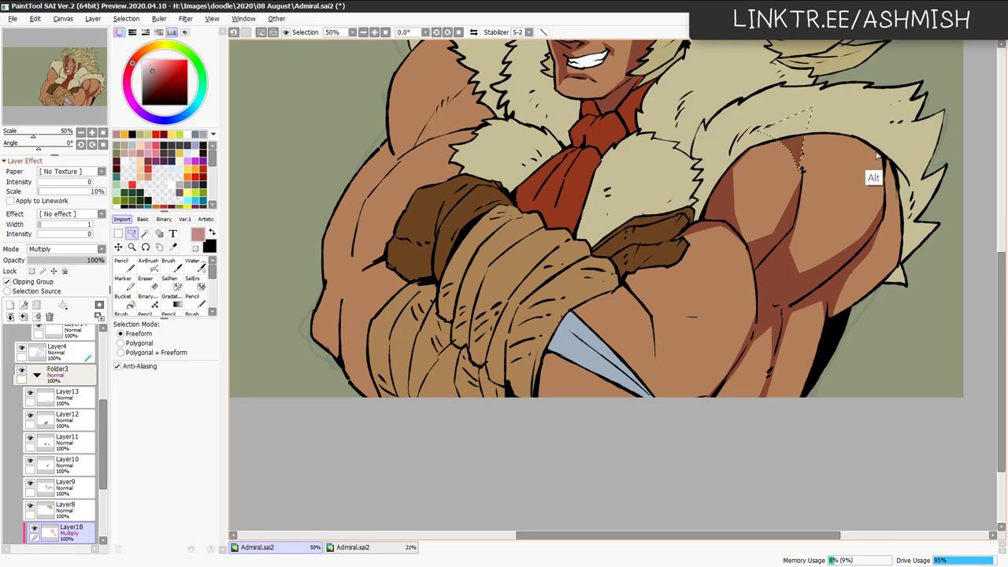
{"action": "key", "text": "ctrl+d"}
{"action": "left_click_drag", "start_coordinate": [810, 223], "coordinate": [800, 233]}
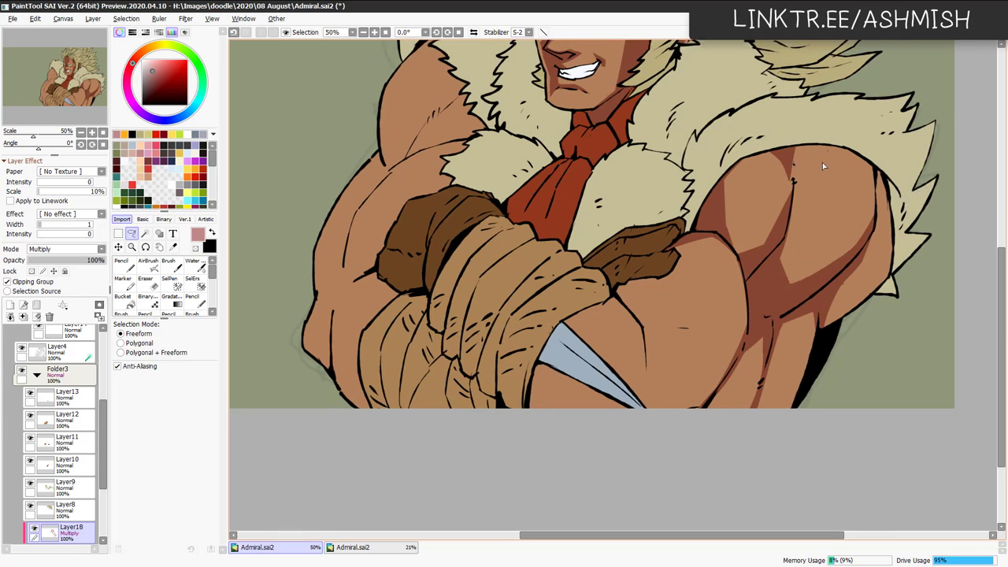
{"action": "mouse_move", "coordinate": [807, 144]}
{"action": "left_mouse_down"}
{"action": "mouse_move", "coordinate": [823, 218]}
{"action": "mouse_move", "coordinate": [805, 273]}
{"action": "mouse_move", "coordinate": [776, 293]}
{"action": "mouse_move", "coordinate": [786, 160]}
{"action": "left_mouse_up"}
{"action": "key", "text": "ctrl+f"}
{"action": "key", "text": "ctrl+d"}
Lasso and fill a shadow on the lower part of the near upper arm, down to the canvas edge.
{"action": "mouse_move", "coordinate": [831, 281]}
{"action": "left_mouse_down"}
{"action": "mouse_move", "coordinate": [877, 216]}
{"action": "mouse_move", "coordinate": [876, 155]}
{"action": "mouse_move", "coordinate": [909, 168]}
{"action": "mouse_move", "coordinate": [891, 253]}
{"action": "mouse_move", "coordinate": [827, 316]}
{"action": "mouse_move", "coordinate": [845, 301]}
{"action": "mouse_move", "coordinate": [754, 444]}
{"action": "left_mouse_up"}
{"action": "key", "text": "ctrl+f"}
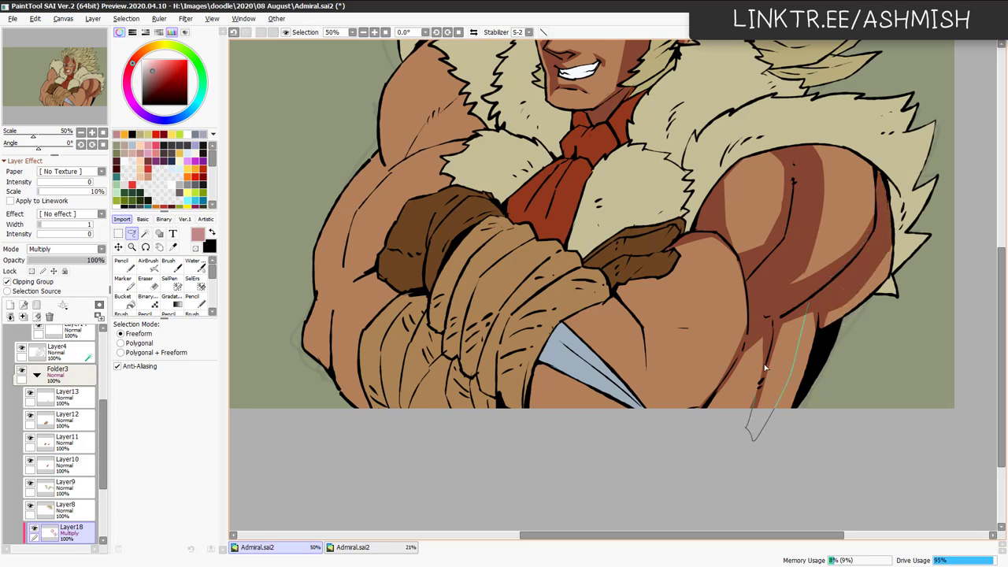
{"action": "mouse_move", "coordinate": [765, 368]}
{"action": "left_mouse_down"}
{"action": "mouse_move", "coordinate": [798, 302]}
{"action": "mouse_move", "coordinate": [808, 304]}
{"action": "left_mouse_up"}
{"action": "key", "text": "ctrl+f"}
{"action": "key", "text": "ctrl+d"}
Lasso and fill shadows on the near forearm, along the muscle crease and around the blade.
{"action": "left_click_drag", "start_coordinate": [770, 338], "coordinate": [852, 288]}
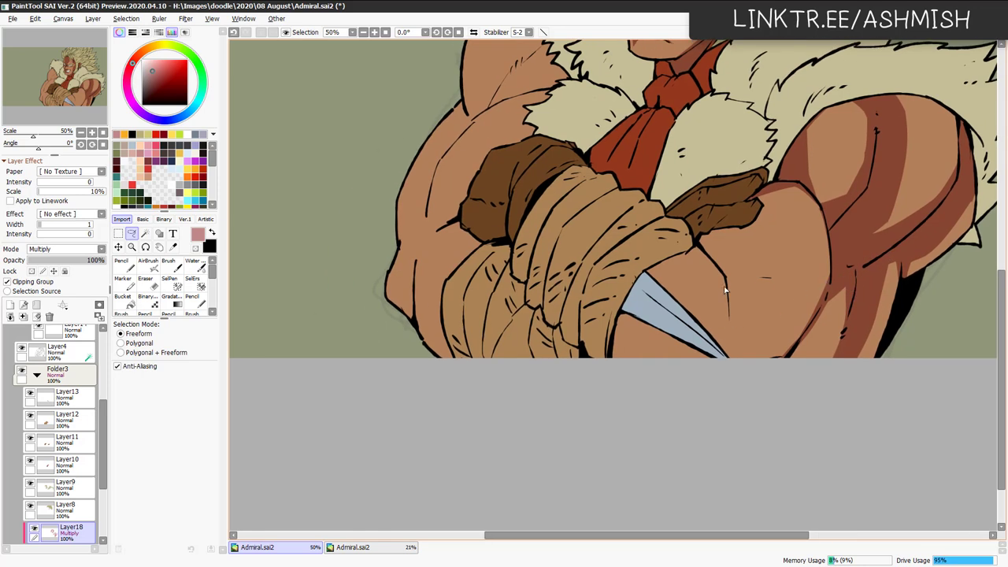
{"action": "left_click_drag", "start_coordinate": [701, 363], "coordinate": [729, 284]}
{"action": "left_click_drag", "start_coordinate": [730, 397], "coordinate": [726, 415]}
{"action": "key", "text": "ctrl+f"}
{"action": "key", "text": "ctrl+d"}
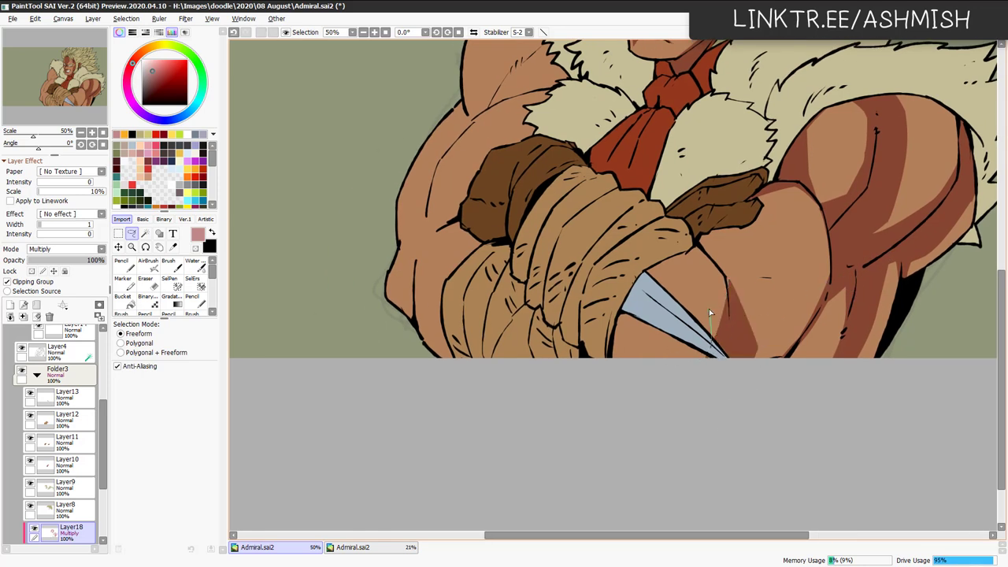
{"action": "left_click_drag", "start_coordinate": [598, 296], "coordinate": [762, 384]}
{"action": "key", "text": "ctrl+f"}
{"action": "key", "text": "ctrl+d"}
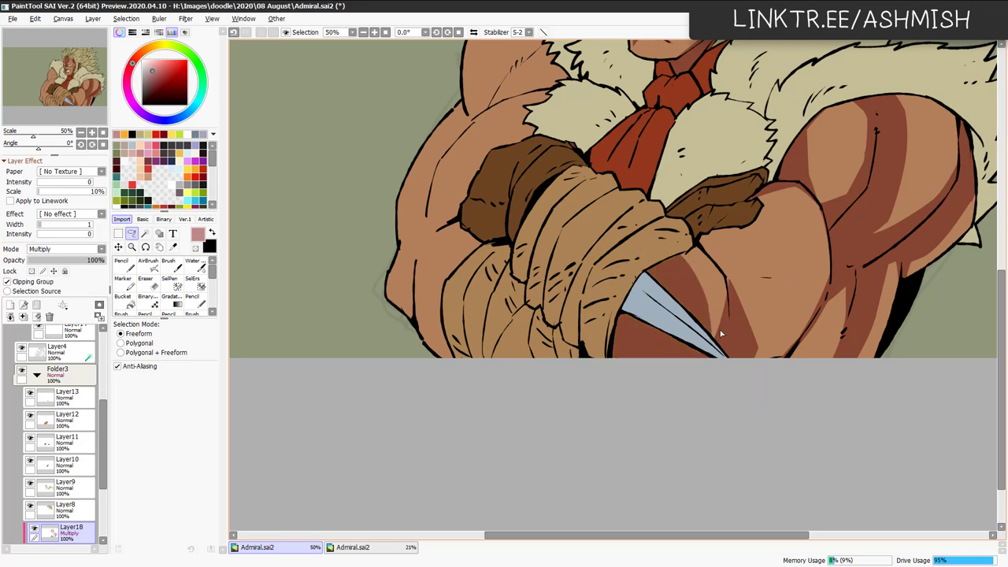
Lasso and fill a shadow along the top of the near forearm, beside the gloved hand.
{"action": "mouse_move", "coordinate": [744, 320]}
{"action": "left_mouse_down"}
{"action": "mouse_move", "coordinate": [707, 261]}
{"action": "mouse_move", "coordinate": [752, 216]}
{"action": "mouse_move", "coordinate": [703, 207]}
{"action": "mouse_move", "coordinate": [672, 230]}
{"action": "mouse_move", "coordinate": [756, 292]}
{"action": "left_mouse_up"}
{"action": "key", "text": "ctrl+z"}
{"action": "key", "text": "ctrl+f"}
{"action": "key", "text": "ctrl+d"}
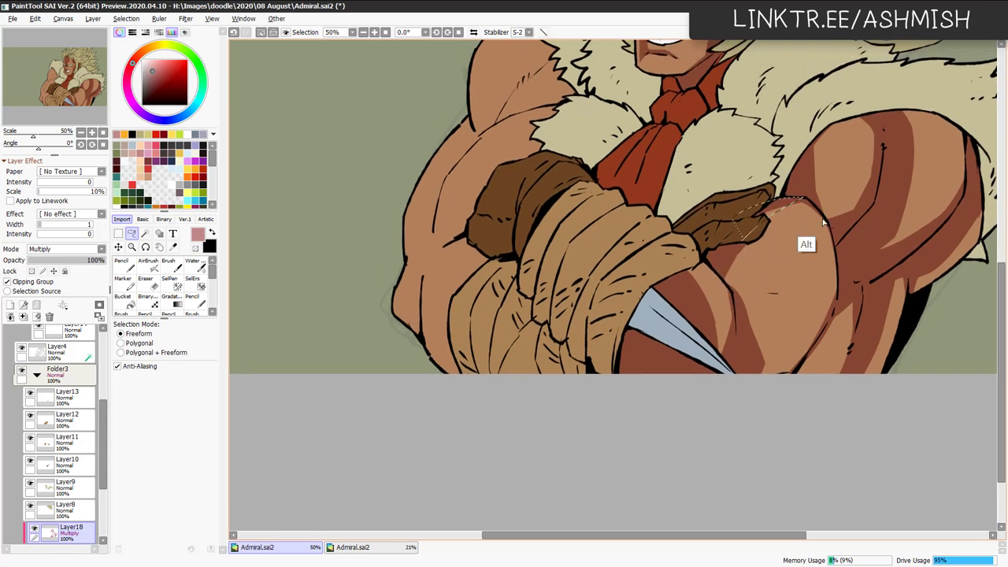
{"action": "left_click_drag", "start_coordinate": [832, 243], "coordinate": [803, 324]}
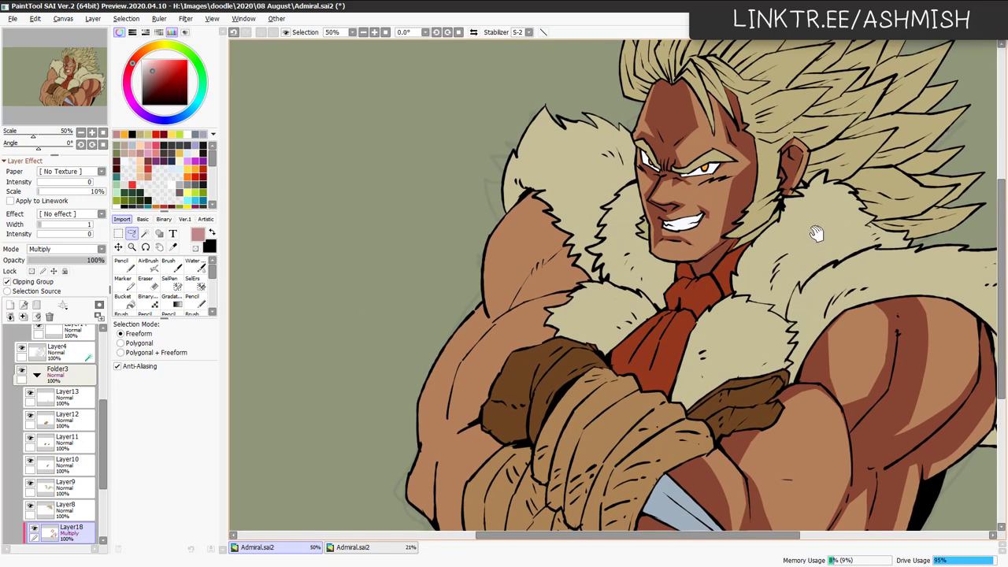
Lasso and fill the shadow that the hanging hair strands cast on the forehead.
{"action": "key", "text": "n"}
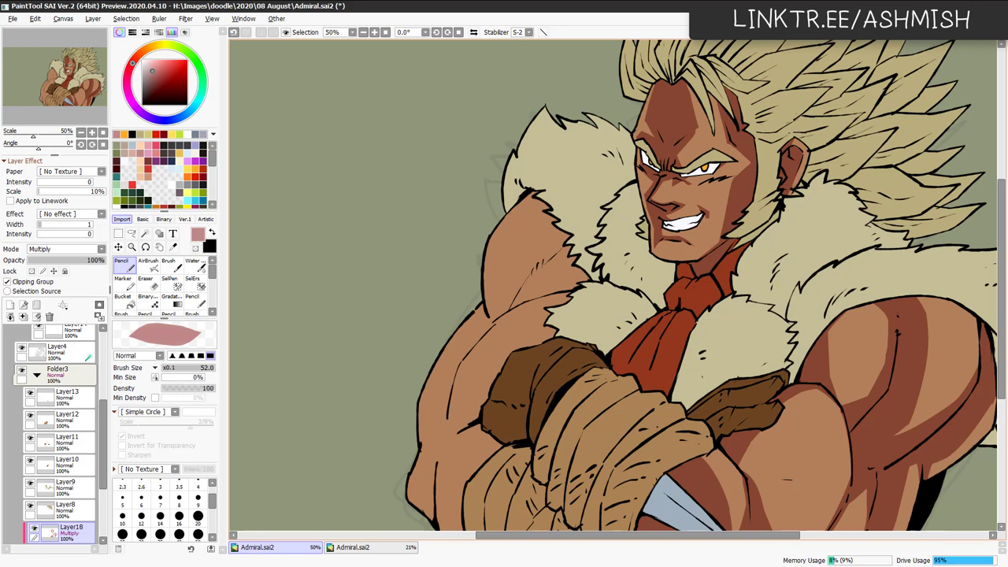
{"action": "key", "text": "a"}
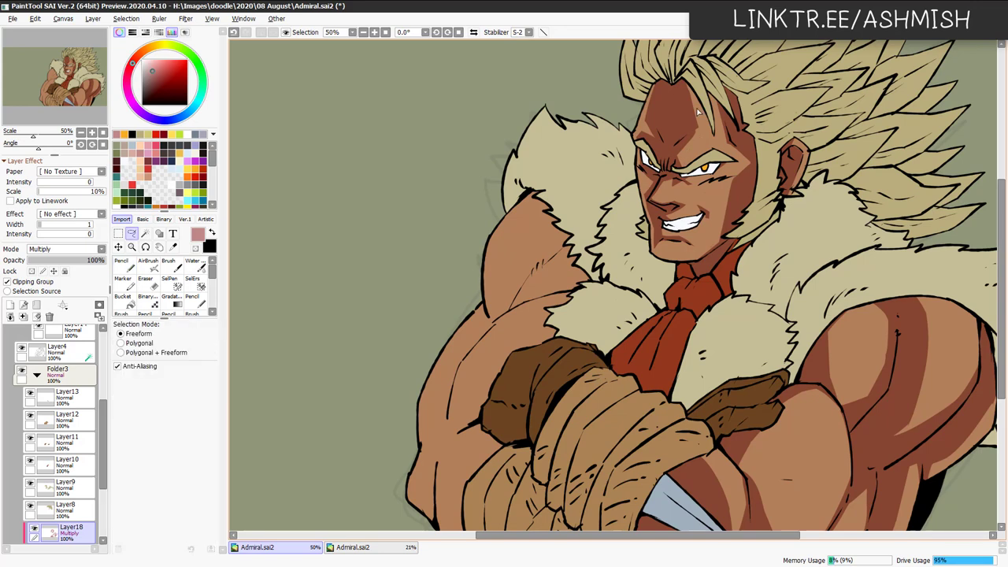
{"action": "mouse_move", "coordinate": [681, 89]}
{"action": "left_mouse_down"}
{"action": "mouse_move", "coordinate": [709, 120]}
{"action": "mouse_move", "coordinate": [703, 87]}
{"action": "left_mouse_up"}
{"action": "left_click_drag", "start_coordinate": [727, 125], "coordinate": [699, 63]}
{"action": "key", "text": "alt+BackSpace"}
{"action": "key", "text": "ctrl+d"}
{"action": "left_click_drag", "start_coordinate": [690, 246], "coordinate": [713, 239]}
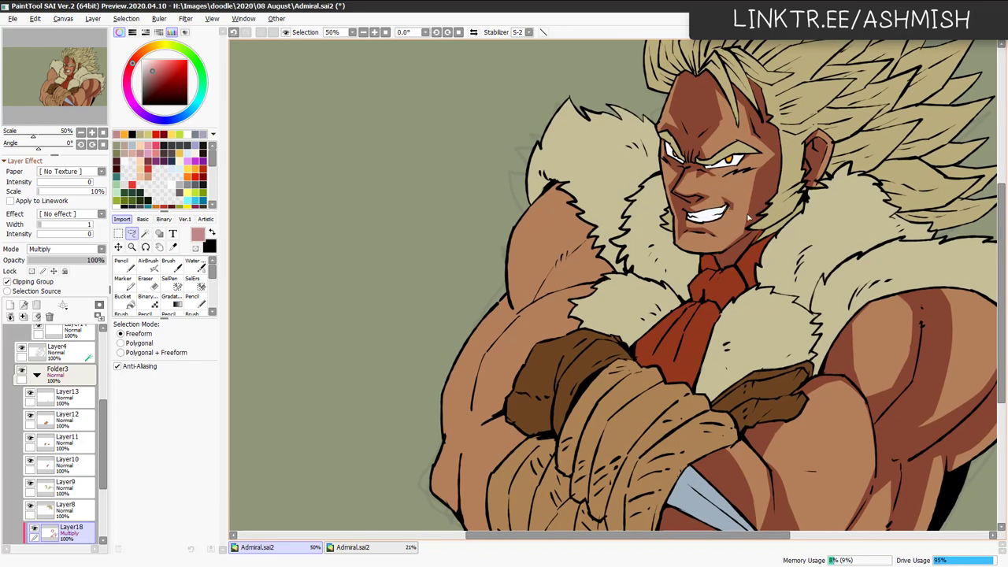
{"action": "key", "text": "e"}
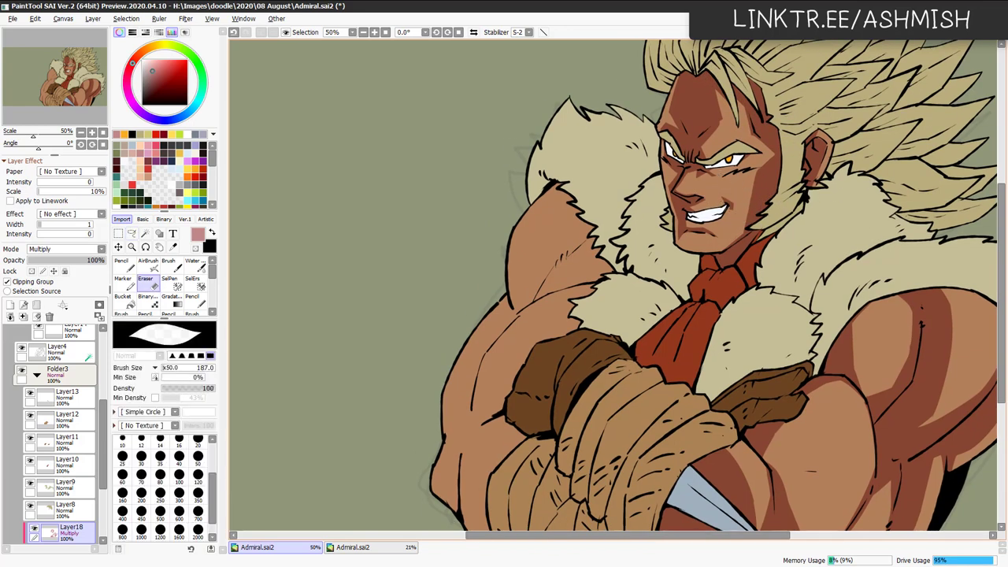
{"action": "left_click_drag", "start_coordinate": [711, 249], "coordinate": [738, 235]}
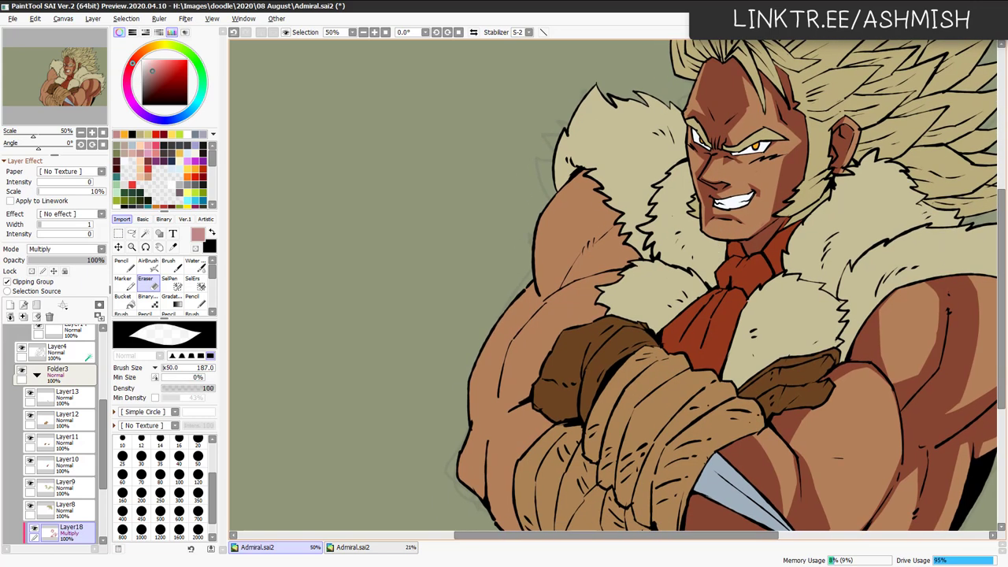
Lasso and fill one large shadow over the inner side of the far arm, leaving a lit strip along its outer edge.
{"action": "key", "text": "a"}
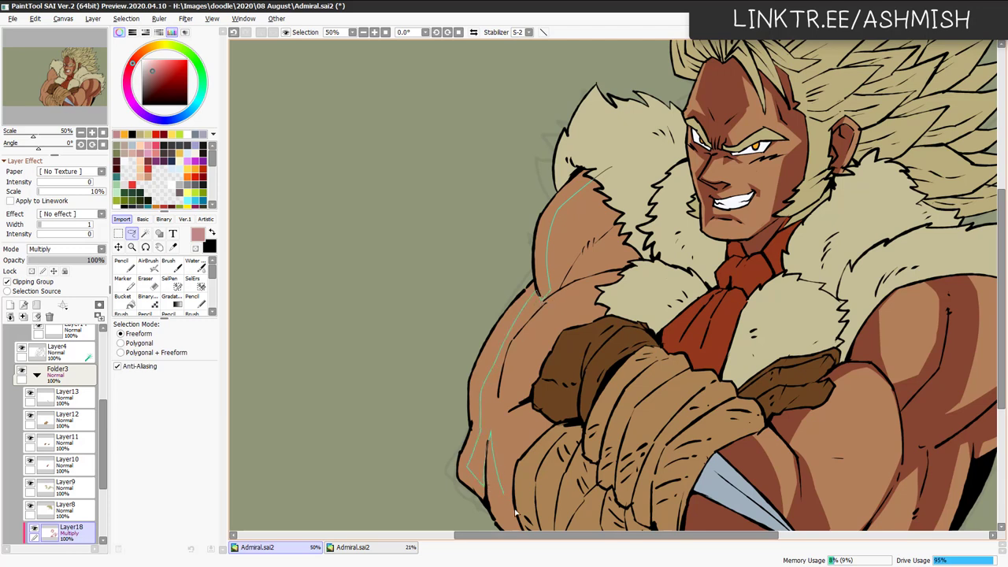
{"action": "left_click_drag", "start_coordinate": [640, 173], "coordinate": [611, 167]}
{"action": "key", "text": "ctrl+f"}
{"action": "key", "text": "ctrl+d"}
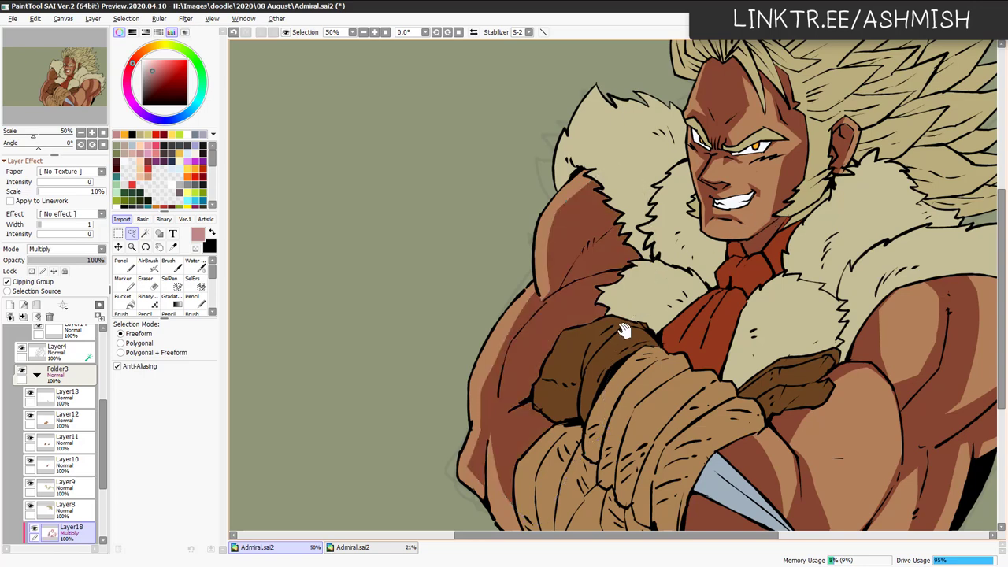
{"action": "left_click_drag", "start_coordinate": [625, 328], "coordinate": [613, 293]}
{"action": "mouse_move", "coordinate": [739, 323]}
{"action": "left_mouse_down"}
{"action": "mouse_move", "coordinate": [671, 305]}
{"action": "mouse_move", "coordinate": [648, 315]}
{"action": "mouse_move", "coordinate": [659, 324]}
{"action": "left_mouse_up"}
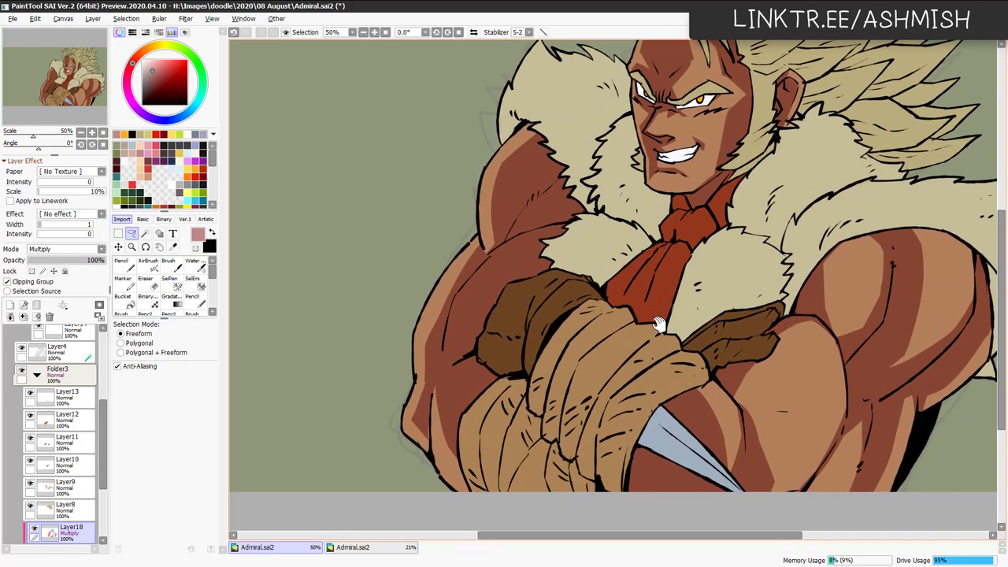
{"action": "mouse_move", "coordinate": [863, 265]}
{"action": "left_mouse_down"}
{"action": "mouse_move", "coordinate": [757, 262]}
{"action": "mouse_move", "coordinate": [731, 342]}
{"action": "mouse_move", "coordinate": [726, 315]}
{"action": "left_mouse_up"}
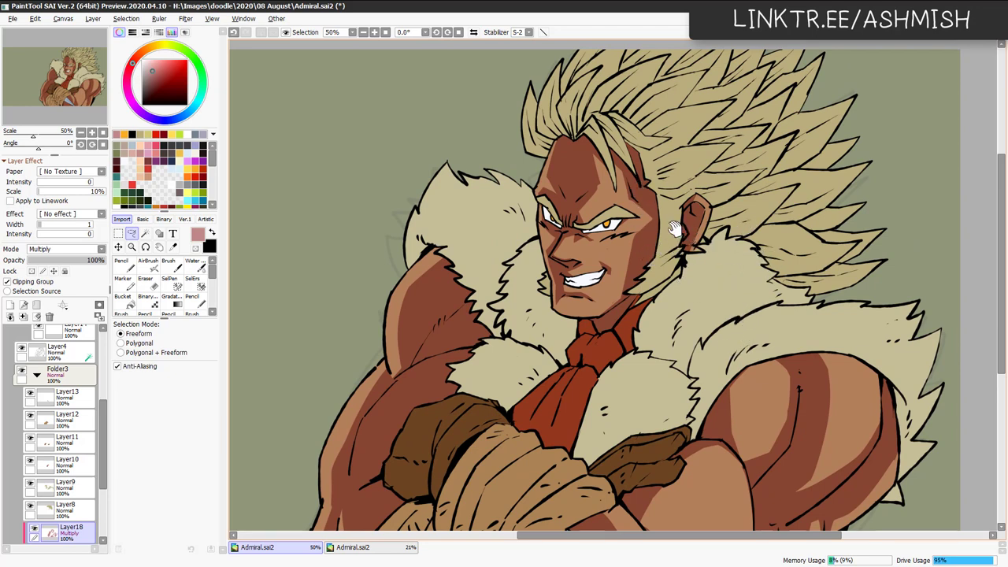
{"action": "key", "text": "n"}
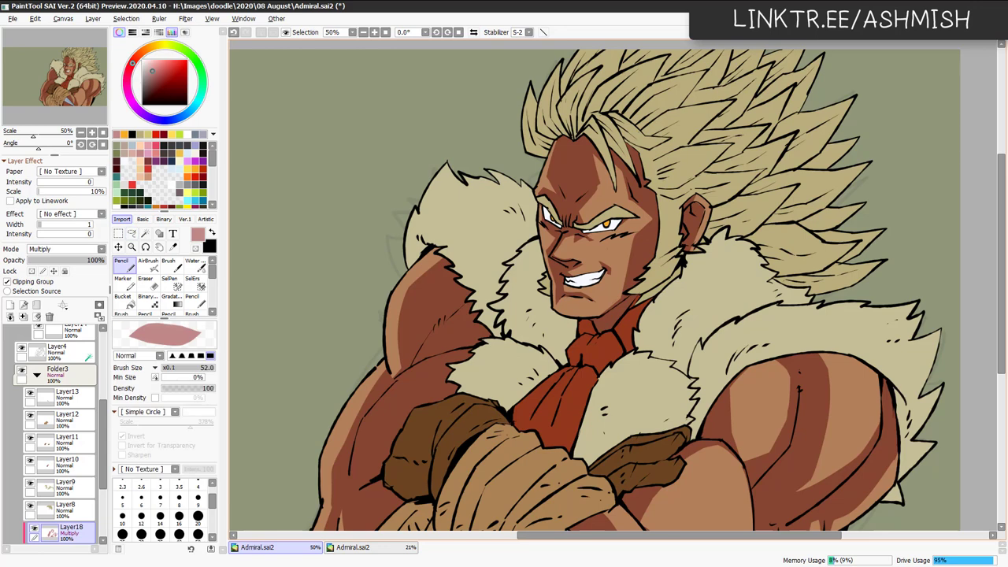
{"action": "key", "text": "l"}
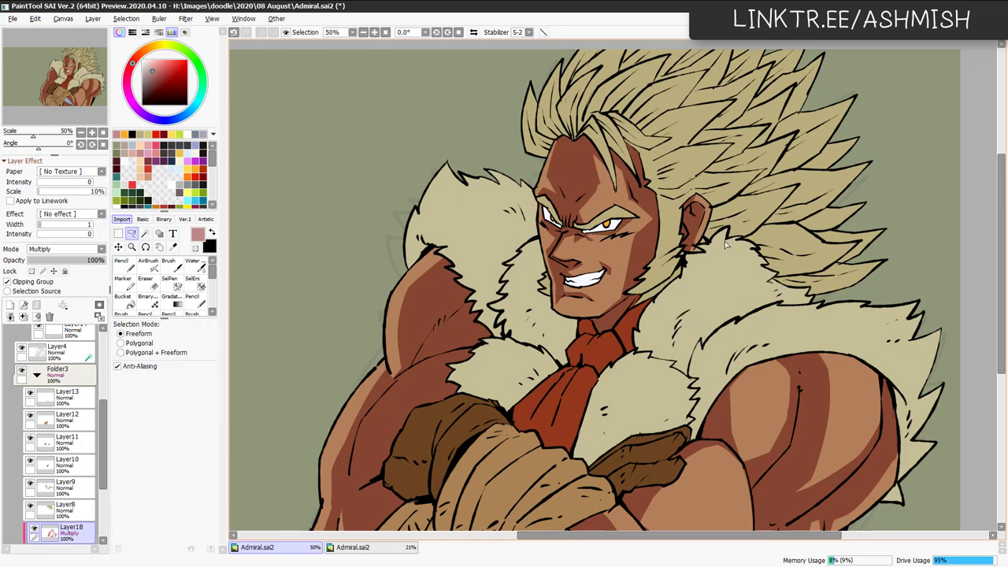
{"action": "left_click_drag", "start_coordinate": [688, 369], "coordinate": [731, 268]}
{"action": "left_click_drag", "start_coordinate": [732, 309], "coordinate": [719, 302]}
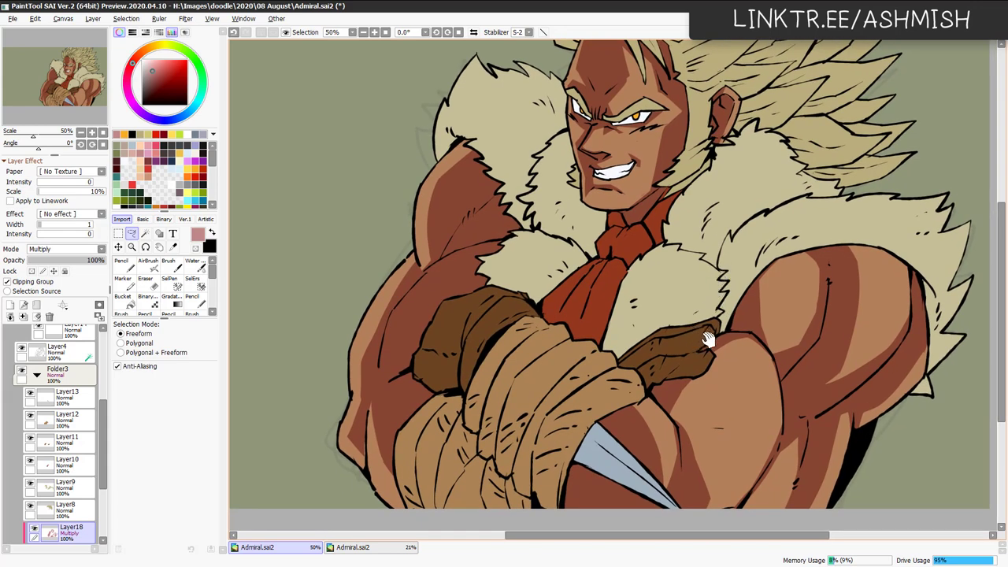
Brighten the base skin colour on Layer7 with Hue/Saturation, using saturation +55 and luminance +21.
{"action": "left_click", "coordinate": [636, 190], "text": "ctrl+shift"}
{"action": "scroll", "coordinate": [659, 293], "scroll_direction": "up", "scroll_amount": 2}
{"action": "key", "text": "ctrl+u"}
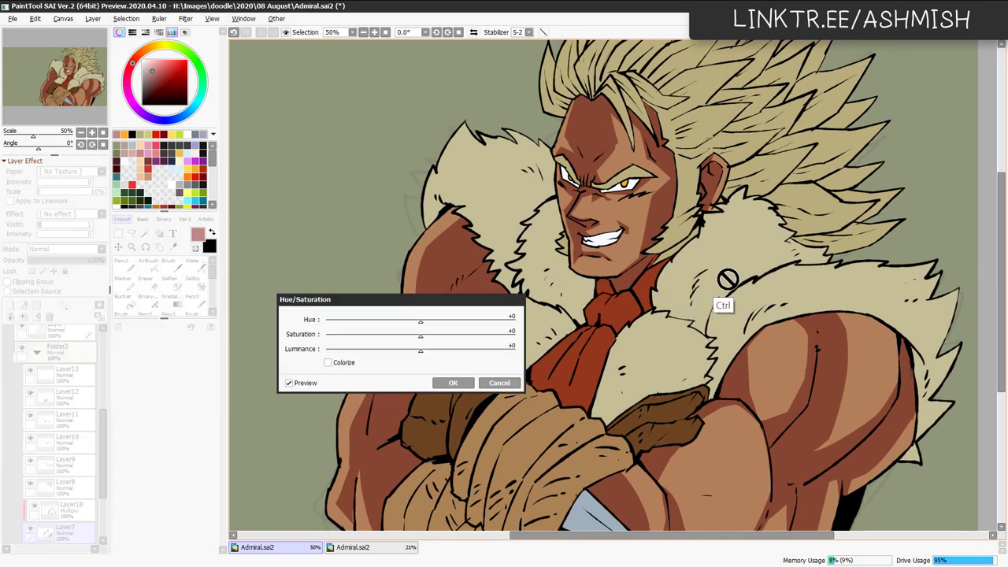
{"action": "left_click", "coordinate": [433, 349]}
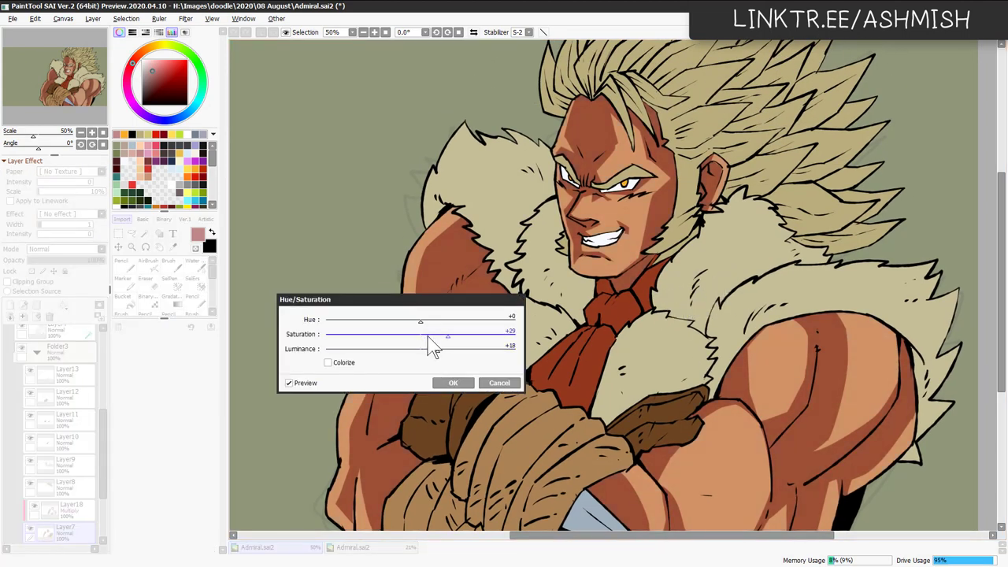
{"action": "left_click", "coordinate": [454, 333]}
{"action": "left_click", "coordinate": [472, 334]}
{"action": "left_click", "coordinate": [446, 349]}
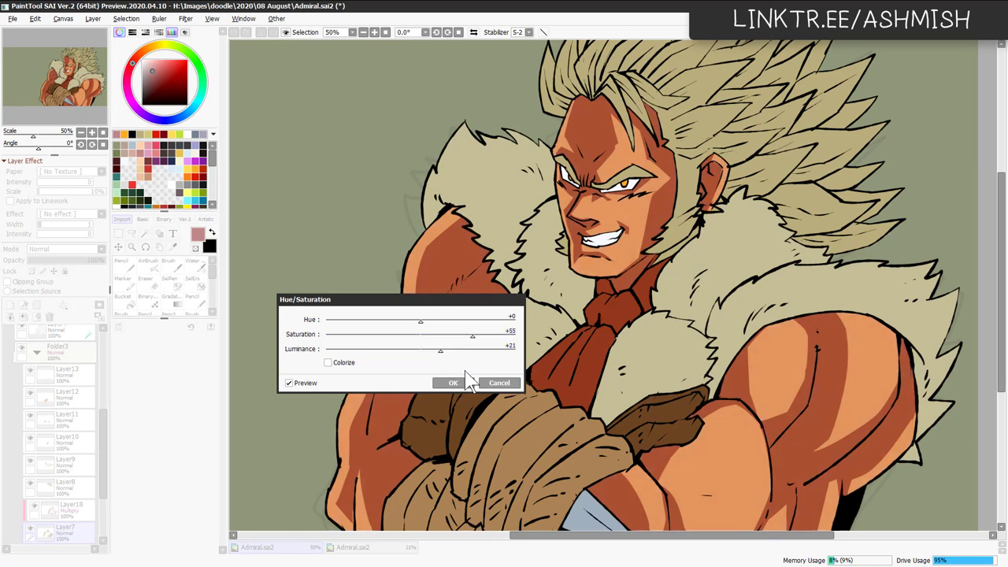
{"action": "left_click", "coordinate": [464, 386]}
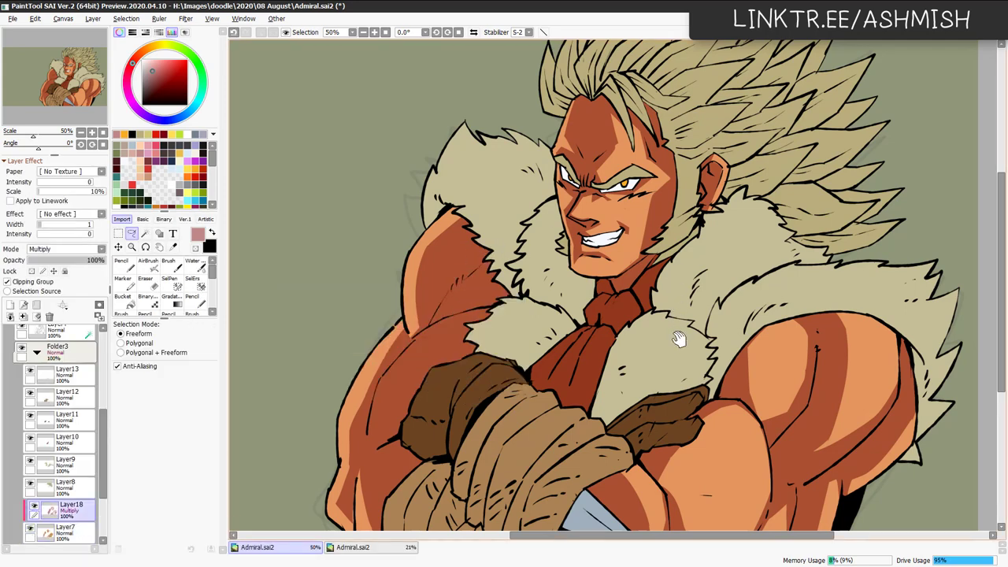
Lighten the Multiply shadow layer with Hue/Saturation, using saturation +18 and luminance +34 and a slight hue adjustment.
{"action": "left_click_drag", "start_coordinate": [674, 338], "coordinate": [743, 275]}
{"action": "key", "text": "ctrl+u"}
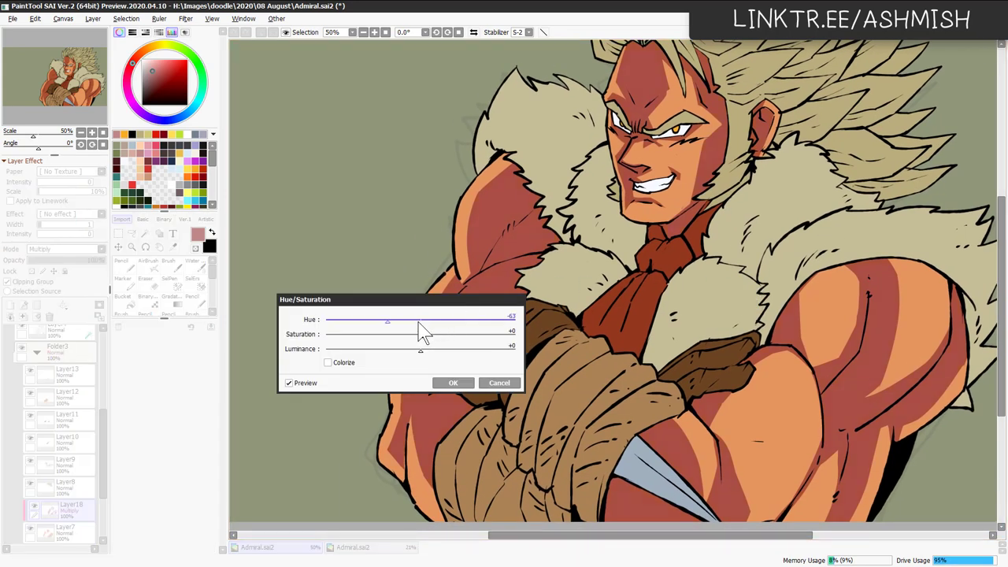
{"action": "left_click", "coordinate": [418, 321]}
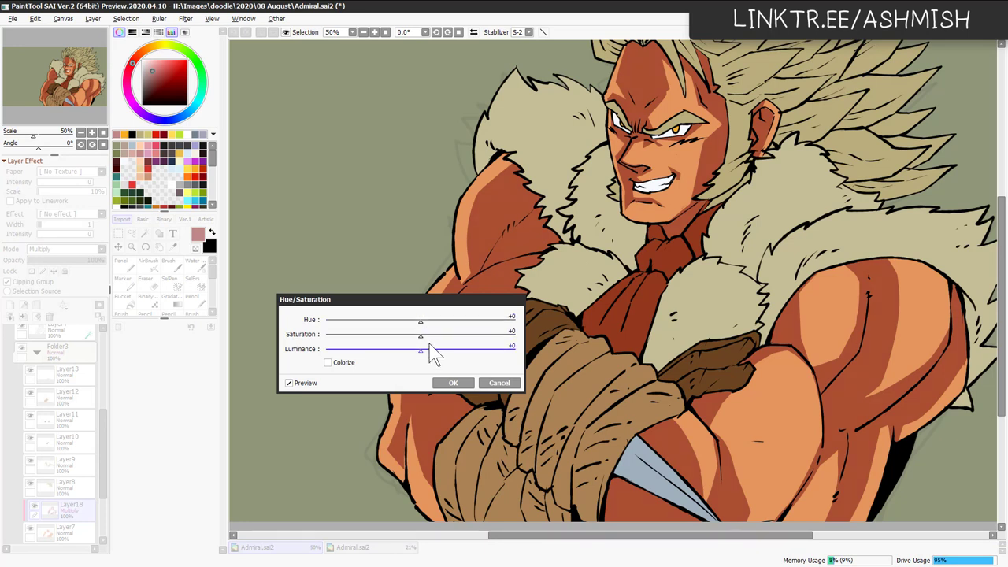
{"action": "left_click", "coordinate": [437, 337]}
{"action": "left_click", "coordinate": [434, 350]}
{"action": "left_click", "coordinate": [450, 349]}
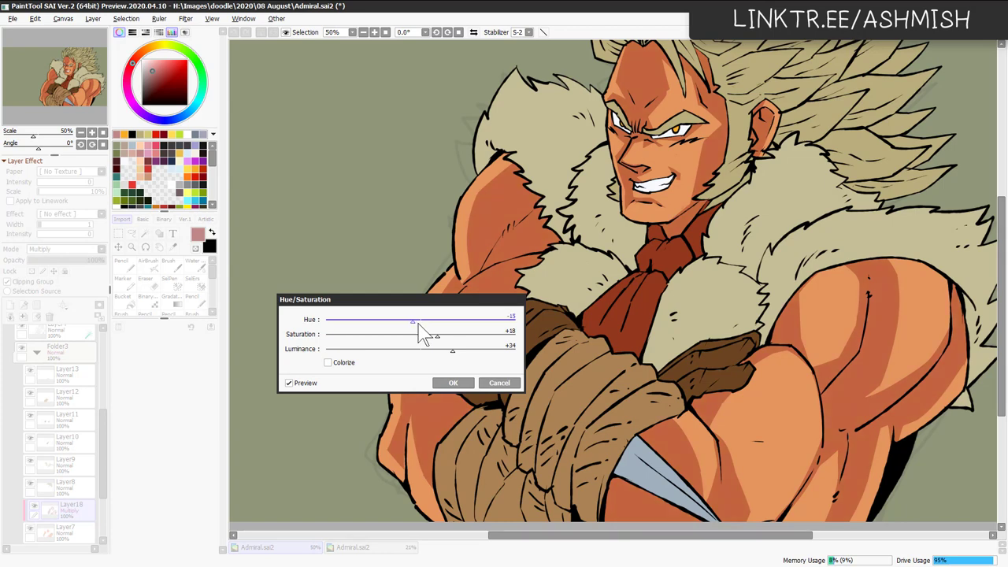
{"action": "left_click", "coordinate": [452, 382]}
Adjust Layer7 and the Multiply shadow layer together with Hue/Saturation, setting hue -1 and luminance -11 and reducing the saturation.
{"action": "left_click", "coordinate": [93, 536]}
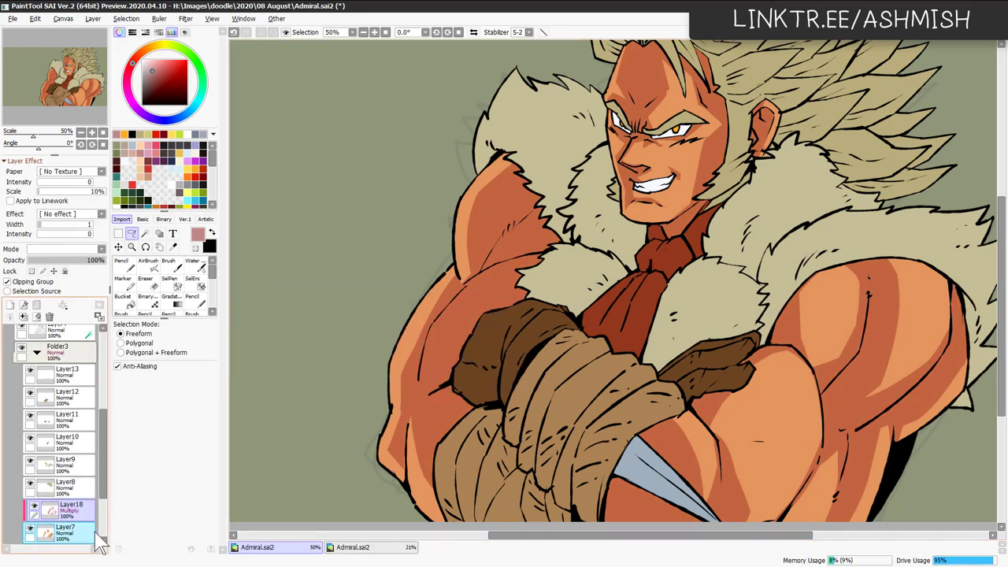
{"action": "key", "text": "ctrl+u"}
{"action": "left_click_drag", "start_coordinate": [420, 321], "coordinate": [437, 336]}
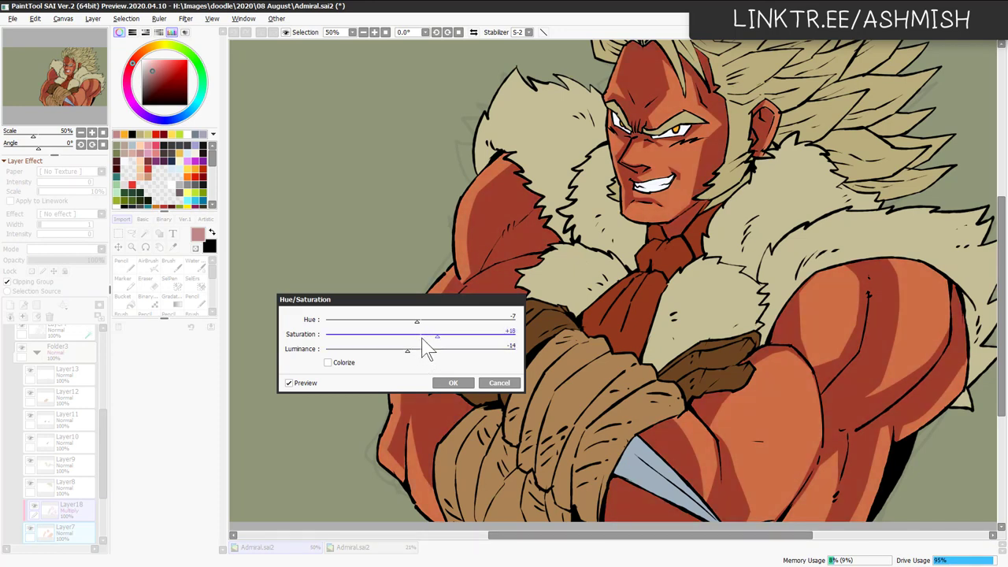
{"action": "left_click", "coordinate": [440, 337]}
{"action": "left_click", "coordinate": [410, 351]}
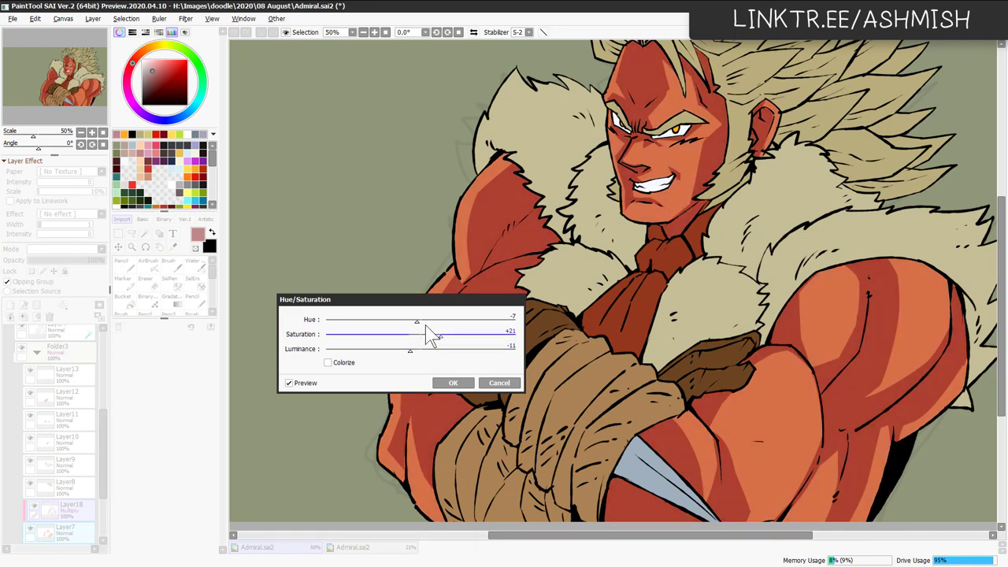
{"action": "left_click", "coordinate": [418, 320]}
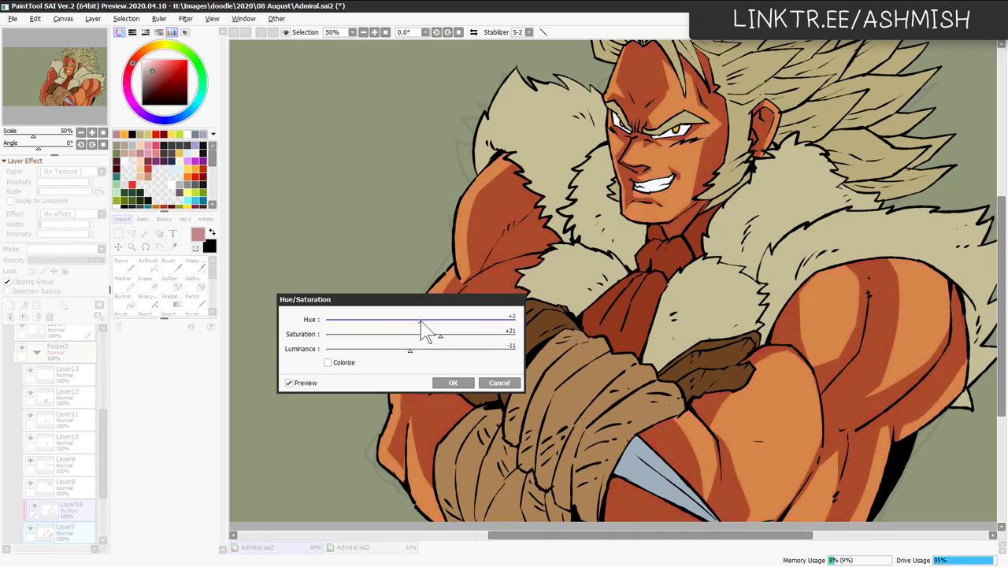
{"action": "left_click", "coordinate": [416, 321]}
{"action": "left_click", "coordinate": [419, 322]}
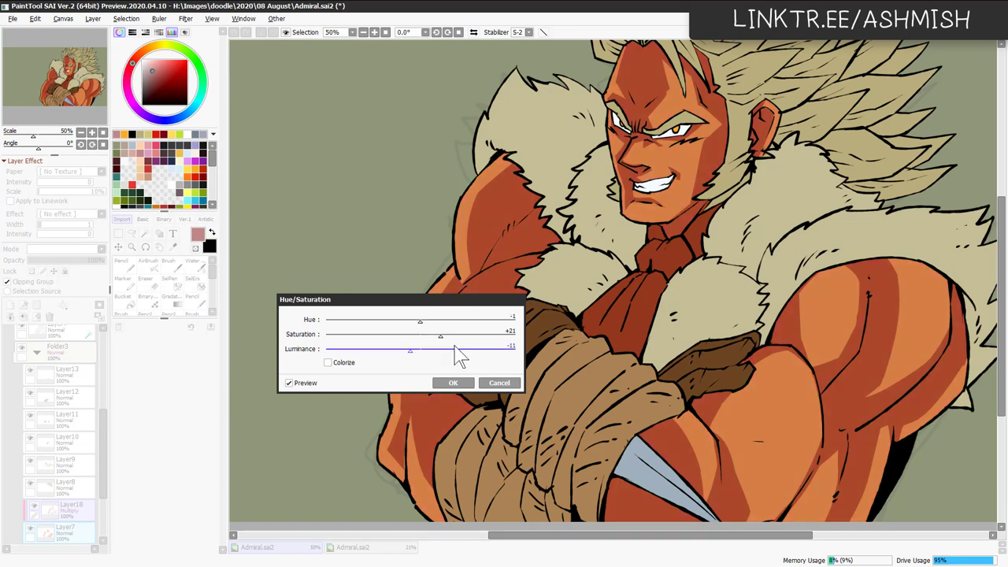
{"action": "left_click_drag", "start_coordinate": [434, 336], "coordinate": [418, 337]}
{"action": "left_click", "coordinate": [447, 383]}
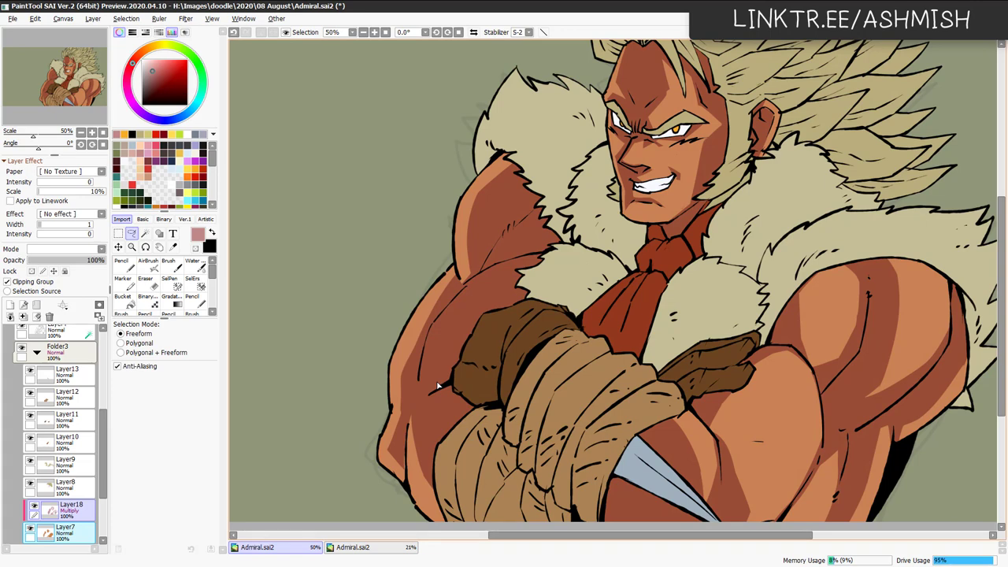
Save the illustration and select only the Multiply shadow layer.
{"action": "left_click_drag", "start_coordinate": [805, 315], "coordinate": [798, 357]}
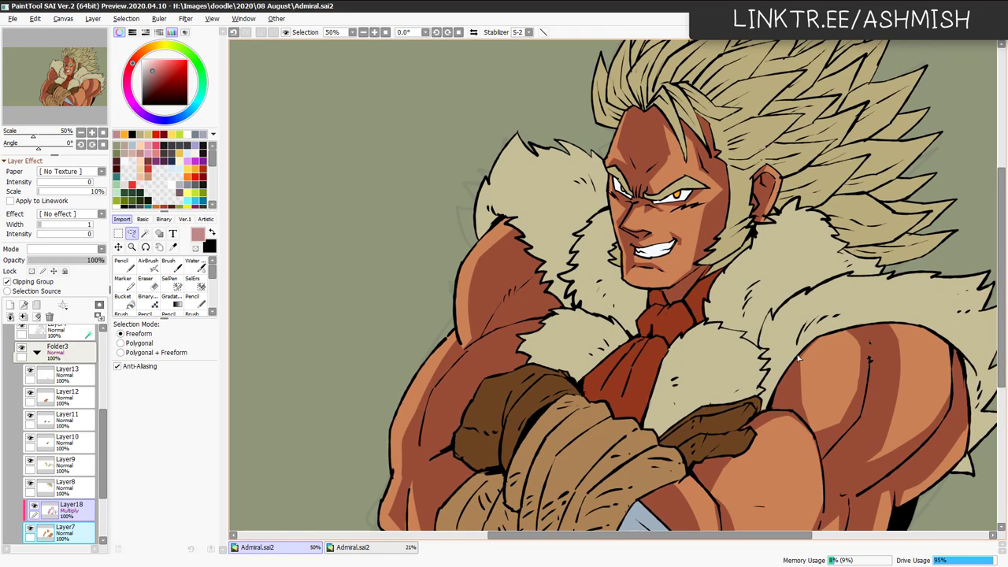
{"action": "left_click", "coordinate": [90, 502]}
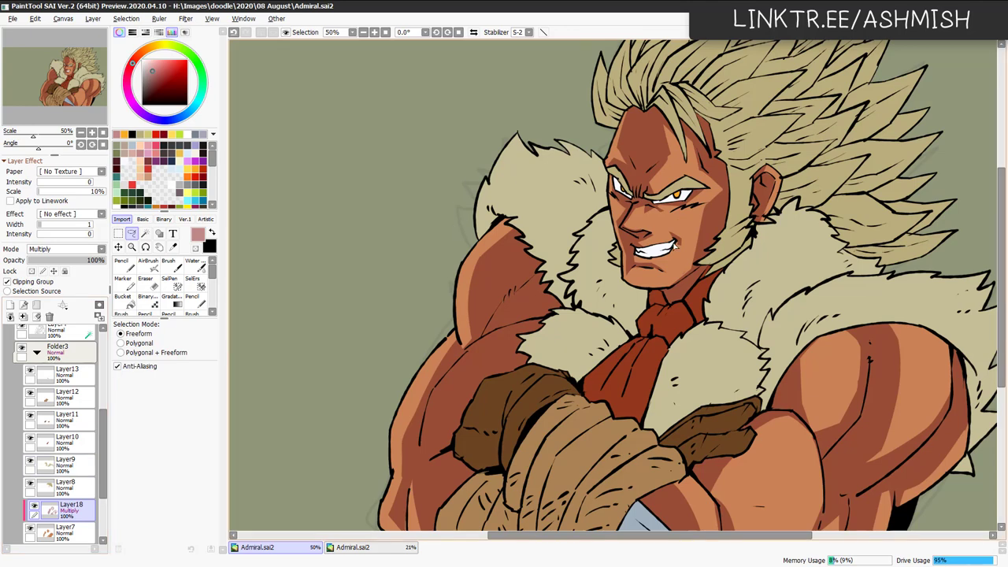
Duplicate the Multiply shadow layer Layer18 to add a second, darker shadow tone over the skin.
{"action": "key", "text": "ctrl+j"}
{"action": "left_click_drag", "start_coordinate": [685, 295], "coordinate": [665, 320]}
{"action": "scroll", "coordinate": [672, 288], "scroll_direction": "up", "scroll_amount": 2}
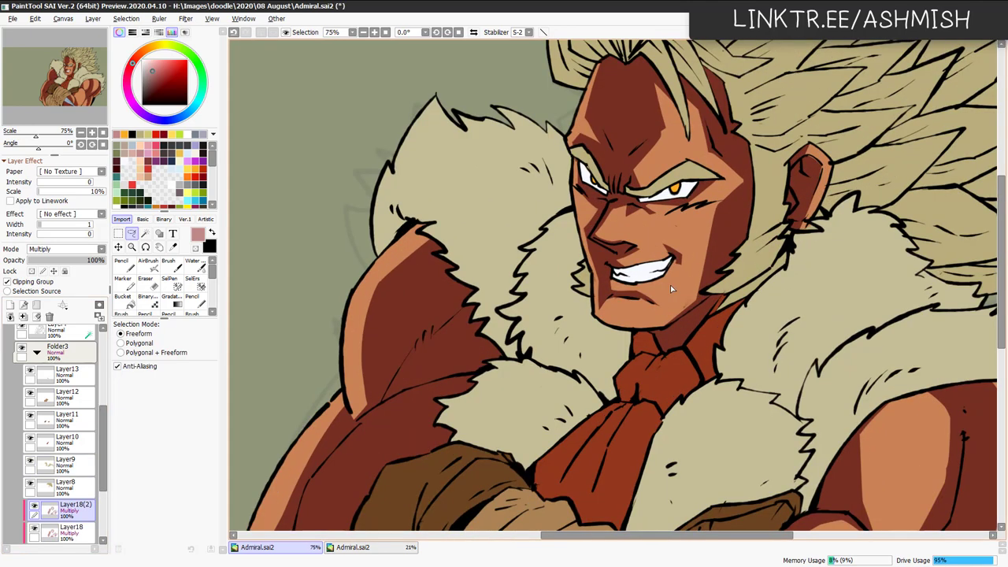
{"action": "scroll", "coordinate": [683, 290], "scroll_direction": "down", "scroll_amount": 2}
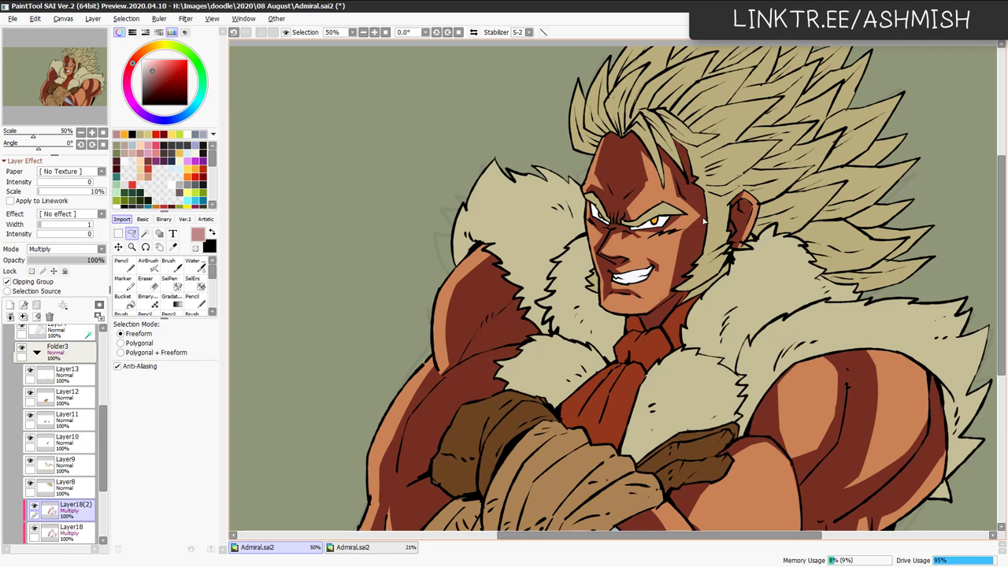
Lasso the side of the face and part of the forehead and clear the duplicated shadow there.
{"action": "mouse_move", "coordinate": [715, 218]}
{"action": "left_mouse_down"}
{"action": "mouse_move", "coordinate": [676, 190]}
{"action": "mouse_move", "coordinate": [672, 150]}
{"action": "mouse_move", "coordinate": [710, 194]}
{"action": "mouse_move", "coordinate": [714, 227]}
{"action": "left_mouse_up"}
{"action": "key", "text": "ctrl+x"}
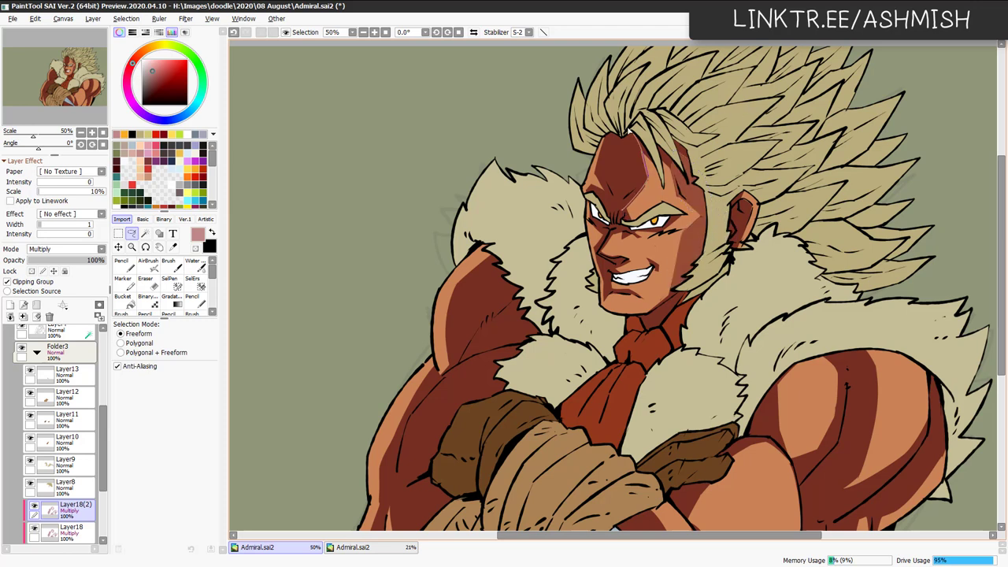
{"action": "mouse_move", "coordinate": [598, 170]}
{"action": "left_mouse_down"}
{"action": "mouse_move", "coordinate": [614, 205]}
{"action": "mouse_move", "coordinate": [621, 195]}
{"action": "mouse_move", "coordinate": [614, 223]}
{"action": "mouse_move", "coordinate": [596, 192]}
{"action": "mouse_move", "coordinate": [628, 228]}
{"action": "left_mouse_up"}
{"action": "key", "text": "Delete"}
{"action": "key", "text": "ctrl+d"}
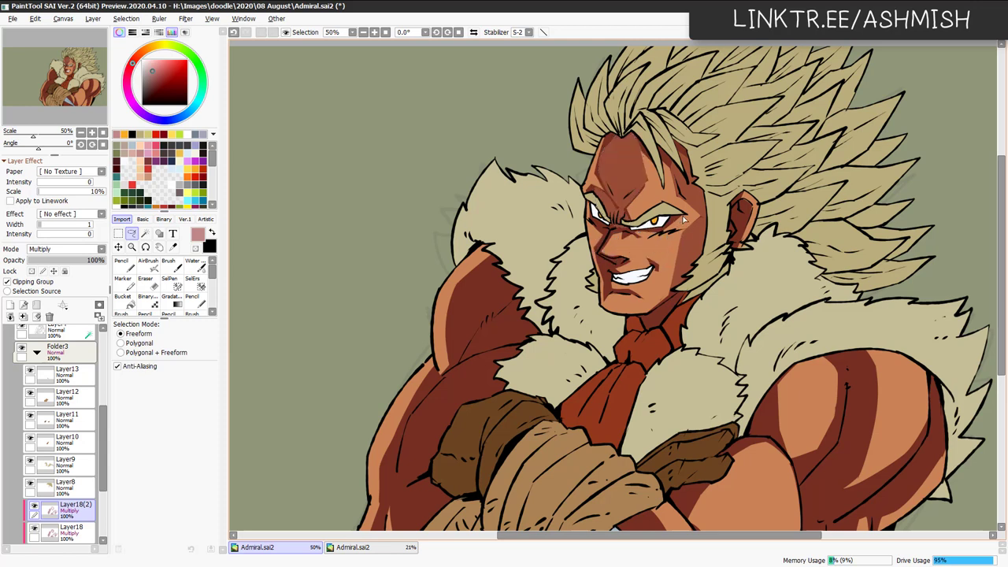
Clear the duplicated shadow in freehand selections around the eye, nose, mouth and ear.
{"action": "left_click_drag", "start_coordinate": [666, 221], "coordinate": [659, 229]}
{"action": "key", "text": "Delete"}
{"action": "key", "text": "ctrl+d"}
{"action": "left_click_drag", "start_coordinate": [592, 253], "coordinate": [607, 226]}
{"action": "mouse_move", "coordinate": [627, 262]}
{"action": "left_mouse_down"}
{"action": "mouse_move", "coordinate": [594, 272]}
{"action": "mouse_move", "coordinate": [625, 266]}
{"action": "mouse_move", "coordinate": [600, 291]}
{"action": "mouse_move", "coordinate": [639, 305]}
{"action": "left_mouse_up"}
{"action": "key", "text": "Delete"}
{"action": "key", "text": "ctrl+d"}
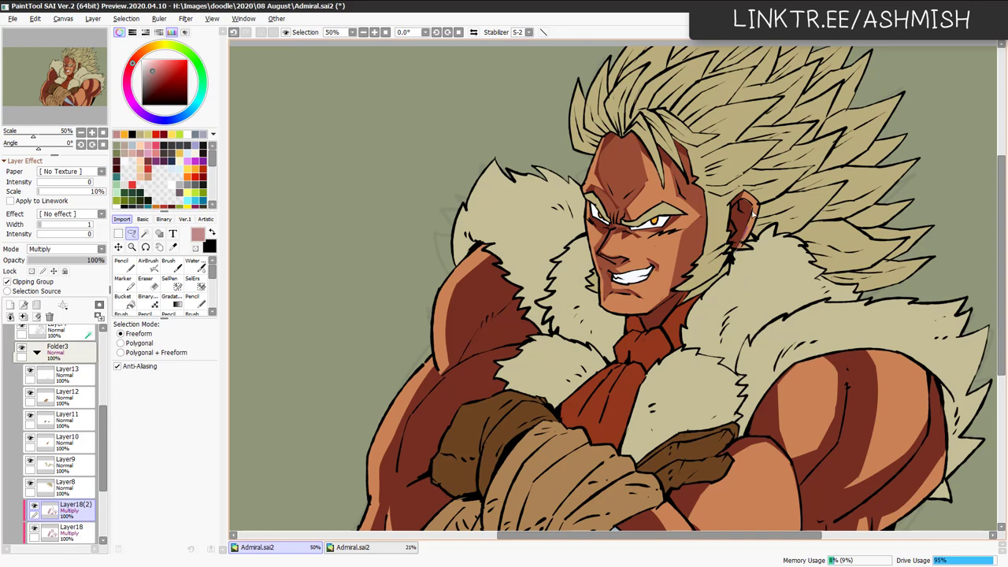
{"action": "mouse_move", "coordinate": [732, 266]}
{"action": "left_mouse_down"}
{"action": "mouse_move", "coordinate": [732, 210]}
{"action": "mouse_move", "coordinate": [743, 197]}
{"action": "left_mouse_up"}
{"action": "key", "text": "Delete"}
{"action": "key", "text": "ctrl+d"}
Clear the duplicated shadow from the outer part of the upper arm beside the fur collar, leaving the darker tone near the fur.
{"action": "left_click_drag", "start_coordinate": [668, 279], "coordinate": [770, 216]}
{"action": "key", "text": "ctrl+z"}
{"action": "mouse_move", "coordinate": [562, 230]}
{"action": "left_mouse_down"}
{"action": "mouse_move", "coordinate": [553, 294]}
{"action": "mouse_move", "coordinate": [595, 264]}
{"action": "mouse_move", "coordinate": [626, 195]}
{"action": "left_mouse_up"}
{"action": "key", "text": "Delete"}
{"action": "key", "text": "ctrl+d"}
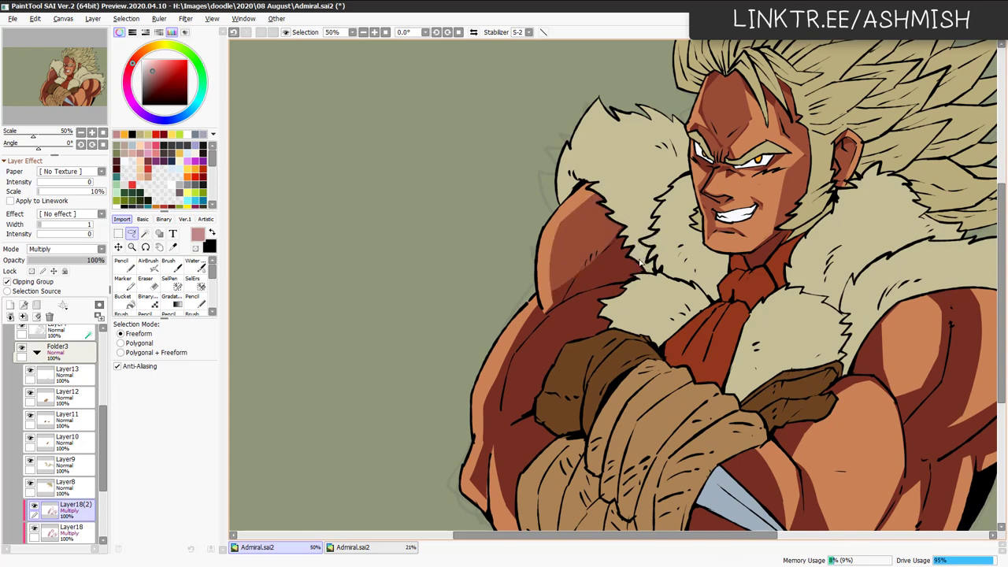
{"action": "left_click_drag", "start_coordinate": [594, 314], "coordinate": [665, 220]}
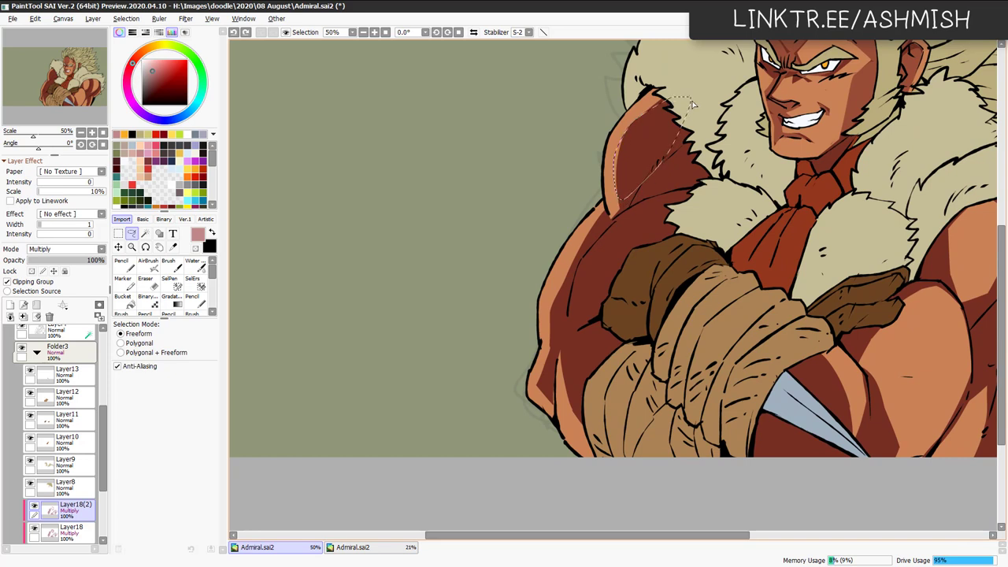
{"action": "left_click_drag", "start_coordinate": [692, 104], "coordinate": [691, 104]}
{"action": "key", "text": "Delete"}
{"action": "key", "text": "ctrl+d"}
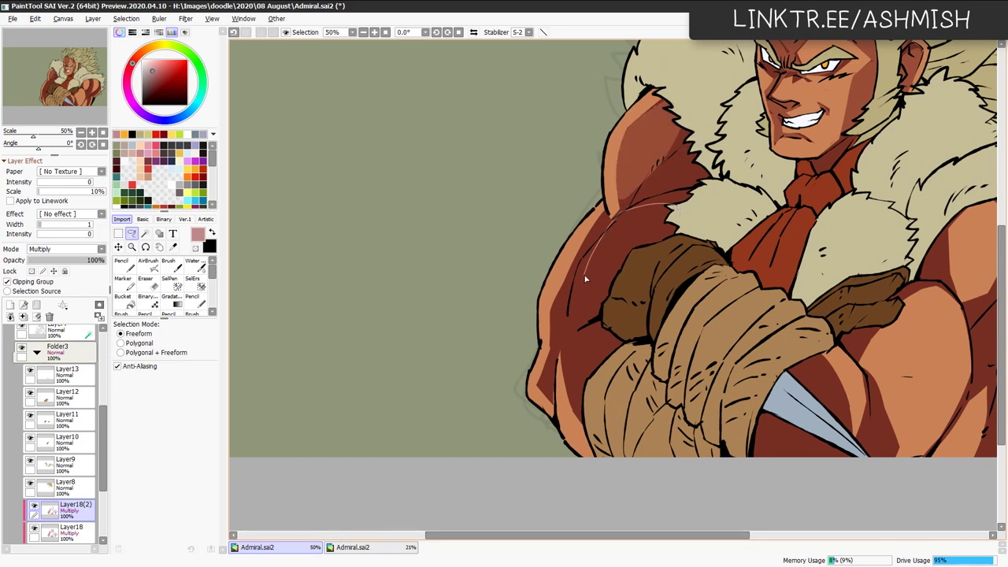
Lasso the lower part of the arm beside the dark brown glove and cut the duplicated shadow from it.
{"action": "key", "text": "ctrl+z"}
{"action": "mouse_move", "coordinate": [585, 279]}
{"action": "left_mouse_down"}
{"action": "mouse_move", "coordinate": [604, 236]}
{"action": "mouse_move", "coordinate": [574, 276]}
{"action": "mouse_move", "coordinate": [574, 304]}
{"action": "mouse_move", "coordinate": [621, 290]}
{"action": "mouse_move", "coordinate": [699, 213]}
{"action": "left_mouse_up"}
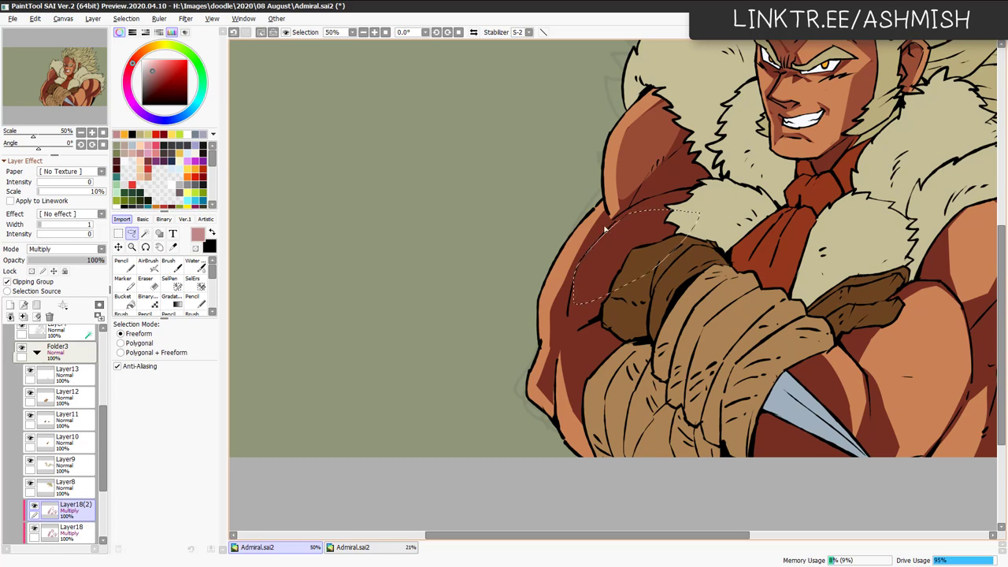
{"action": "mouse_move", "coordinate": [608, 220]}
{"action": "left_mouse_down"}
{"action": "mouse_move", "coordinate": [563, 289]}
{"action": "mouse_move", "coordinate": [608, 232]}
{"action": "mouse_move", "coordinate": [559, 339]}
{"action": "mouse_move", "coordinate": [568, 276]}
{"action": "mouse_move", "coordinate": [548, 333]}
{"action": "mouse_move", "coordinate": [557, 336]}
{"action": "mouse_move", "coordinate": [566, 285]}
{"action": "mouse_move", "coordinate": [552, 401]}
{"action": "mouse_move", "coordinate": [560, 333]}
{"action": "mouse_move", "coordinate": [568, 380]}
{"action": "mouse_move", "coordinate": [566, 334]}
{"action": "mouse_move", "coordinate": [592, 322]}
{"action": "mouse_move", "coordinate": [632, 414]}
{"action": "left_mouse_up"}
{"action": "key", "text": "ctrl+x"}
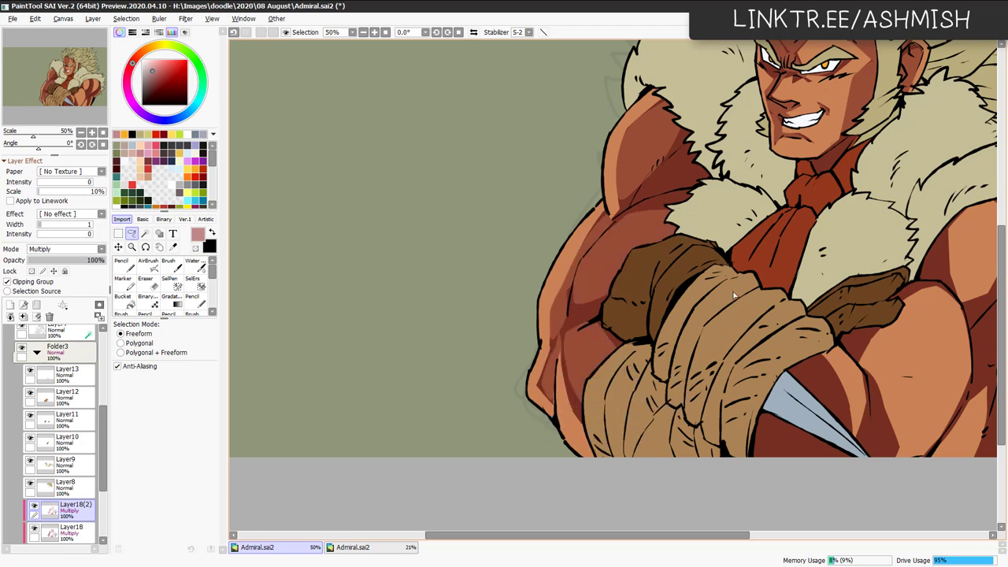
Clear the duplicated shadow from the forearm around the grey-blue blade.
{"action": "left_click_drag", "start_coordinate": [758, 306], "coordinate": [585, 278]}
{"action": "key", "text": "ctrl+z"}
{"action": "left_click_drag", "start_coordinate": [628, 372], "coordinate": [632, 336]}
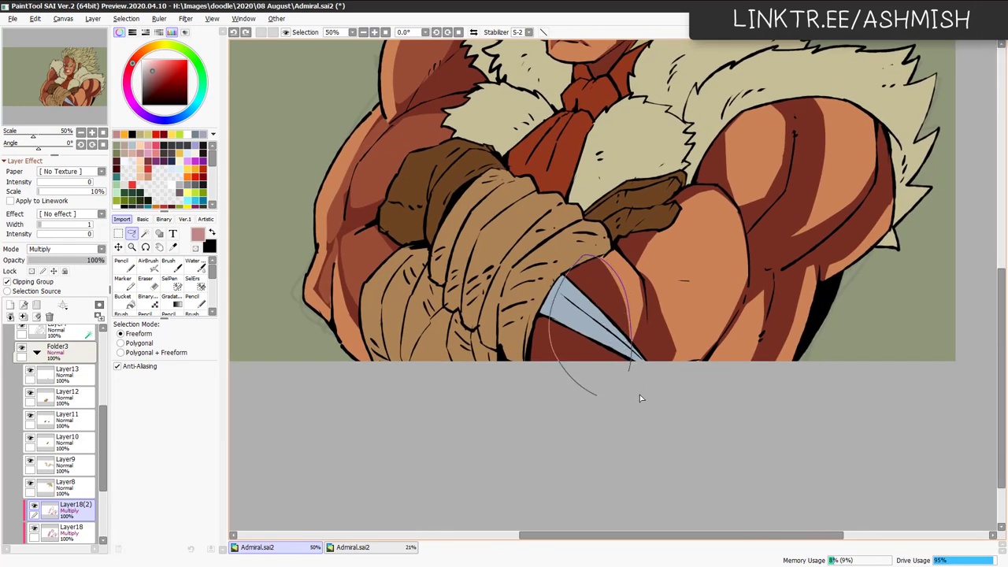
{"action": "left_click_drag", "start_coordinate": [639, 397], "coordinate": [637, 367]}
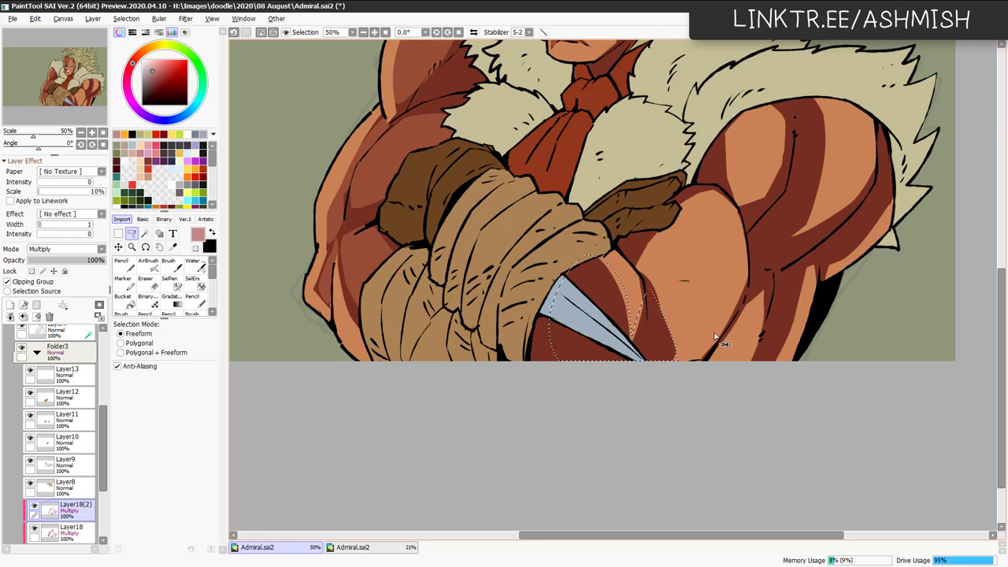
{"action": "key", "text": "Delete"}
{"action": "key", "text": "ctrl+d"}
Clear the duplicated shadow beside the glove cuff and at the crook between forearm and upper arm.
{"action": "mouse_move", "coordinate": [634, 221]}
{"action": "left_mouse_down"}
{"action": "mouse_move", "coordinate": [674, 228]}
{"action": "mouse_move", "coordinate": [717, 191]}
{"action": "mouse_move", "coordinate": [694, 182]}
{"action": "mouse_move", "coordinate": [660, 206]}
{"action": "left_mouse_up"}
{"action": "key", "text": "Delete"}
{"action": "key", "text": "ctrl+d"}
{"action": "mouse_move", "coordinate": [723, 201]}
{"action": "left_mouse_down"}
{"action": "mouse_move", "coordinate": [736, 224]}
{"action": "mouse_move", "coordinate": [721, 144]}
{"action": "mouse_move", "coordinate": [702, 197]}
{"action": "left_mouse_up"}
{"action": "key", "text": "Delete"}
{"action": "key", "text": "ctrl+d"}
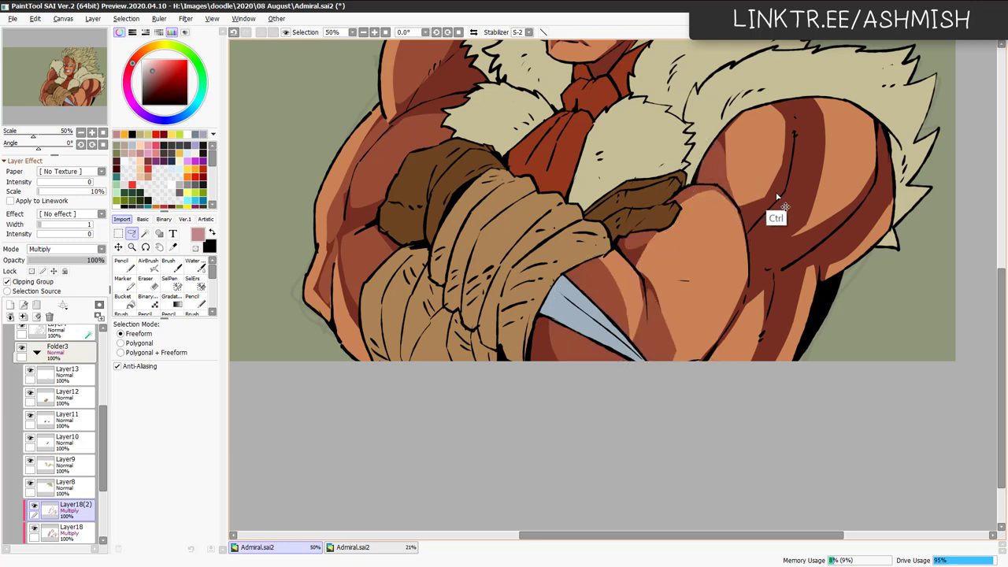
Clear the duplicated shadow from the front and middle muscles of the large shoulder, leaving dark accents along the muscle lines.
{"action": "mouse_move", "coordinate": [729, 237]}
{"action": "left_mouse_down"}
{"action": "mouse_move", "coordinate": [772, 197]}
{"action": "mouse_move", "coordinate": [707, 278]}
{"action": "mouse_move", "coordinate": [788, 187]}
{"action": "mouse_move", "coordinate": [761, 201]}
{"action": "mouse_move", "coordinate": [766, 192]}
{"action": "mouse_move", "coordinate": [747, 178]}
{"action": "mouse_move", "coordinate": [760, 220]}
{"action": "mouse_move", "coordinate": [789, 170]}
{"action": "mouse_move", "coordinate": [795, 121]}
{"action": "mouse_move", "coordinate": [784, 110]}
{"action": "mouse_move", "coordinate": [758, 186]}
{"action": "left_mouse_up"}
{"action": "key", "text": "Delete"}
{"action": "key", "text": "ctrl+d"}
{"action": "key", "text": "Delete"}
{"action": "key", "text": "ctrl+d"}
{"action": "key", "text": "ctrl+z"}
{"action": "key", "text": "Delete"}
{"action": "key", "text": "ctrl+d"}
{"action": "mouse_move", "coordinate": [824, 120]}
{"action": "left_mouse_down"}
{"action": "mouse_move", "coordinate": [765, 235]}
{"action": "mouse_move", "coordinate": [840, 166]}
{"action": "mouse_move", "coordinate": [828, 120]}
{"action": "left_mouse_up"}
{"action": "key", "text": "Delete"}
{"action": "key", "text": "ctrl+d"}
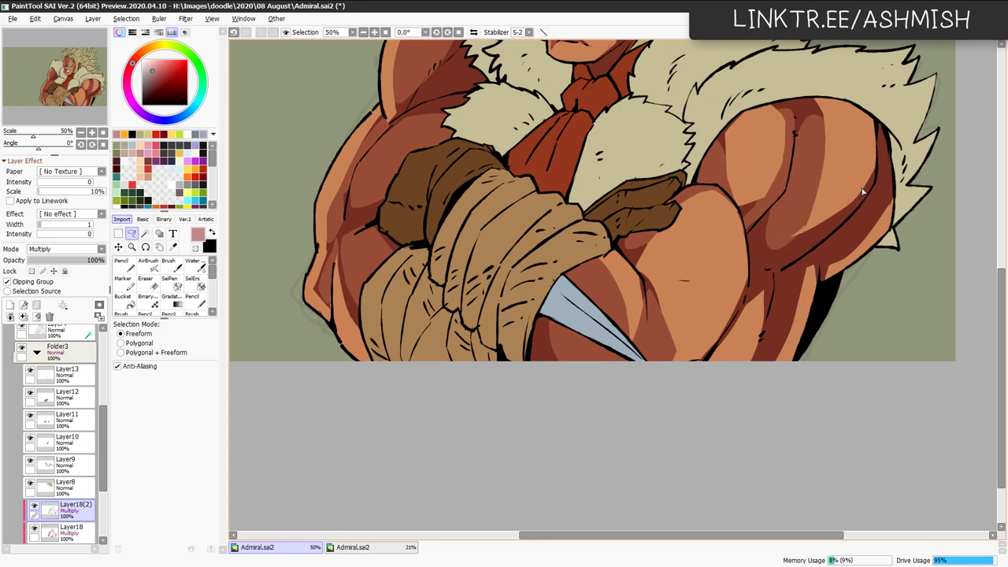
Clear the duplicated shadow near the shoulder's outer edge and on the upper arm at the canvas's lower border.
{"action": "mouse_move", "coordinate": [871, 180]}
{"action": "left_mouse_down"}
{"action": "mouse_move", "coordinate": [767, 264]}
{"action": "mouse_move", "coordinate": [799, 263]}
{"action": "mouse_move", "coordinate": [869, 177]}
{"action": "mouse_move", "coordinate": [835, 230]}
{"action": "mouse_move", "coordinate": [829, 268]}
{"action": "mouse_move", "coordinate": [923, 161]}
{"action": "mouse_move", "coordinate": [894, 175]}
{"action": "left_mouse_up"}
{"action": "key", "text": "Delete"}
{"action": "key", "text": "ctrl+d"}
{"action": "key", "text": "Delete"}
{"action": "key", "text": "ctrl+d"}
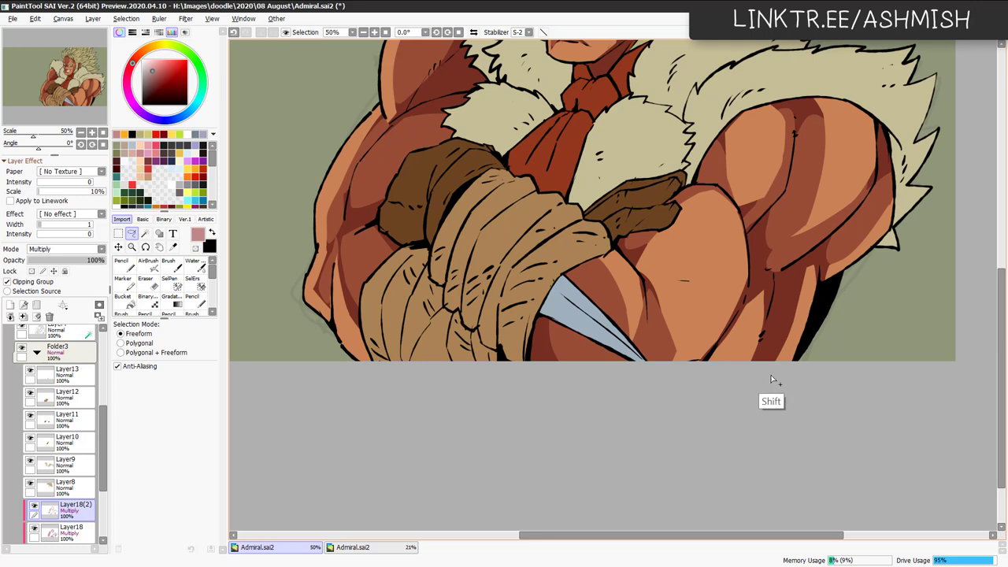
{"action": "mouse_move", "coordinate": [772, 380]}
{"action": "left_mouse_down"}
{"action": "mouse_move", "coordinate": [818, 272]}
{"action": "mouse_move", "coordinate": [802, 269]}
{"action": "mouse_move", "coordinate": [758, 364]}
{"action": "left_mouse_up"}
{"action": "key", "text": "Delete"}
{"action": "key", "text": "ctrl+d"}
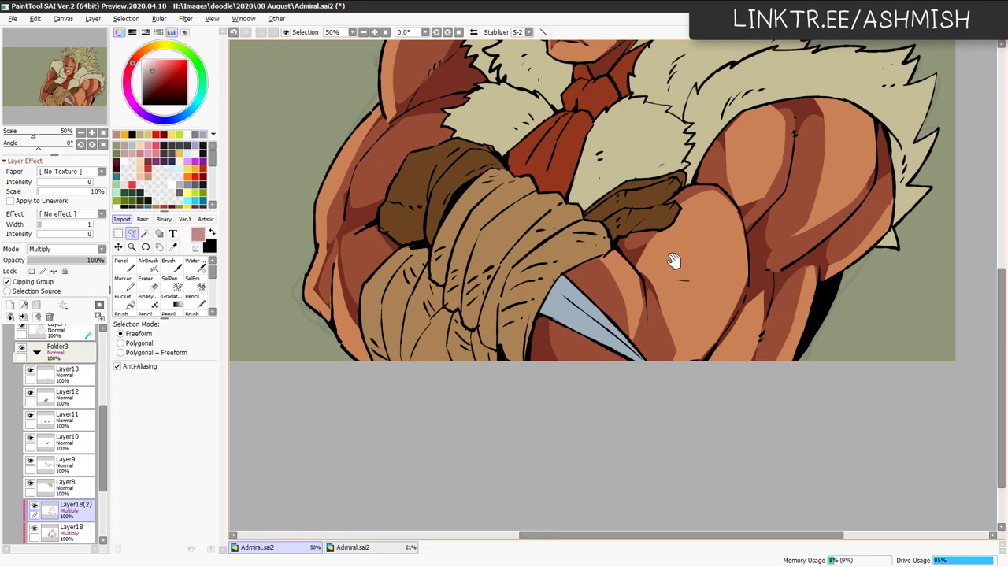
Add a new clipped layer above the duplicated shadow layer and set its blending mode to Screen.
{"action": "left_click_drag", "start_coordinate": [673, 262], "coordinate": [796, 355]}
{"action": "left_click", "coordinate": [9, 304]}
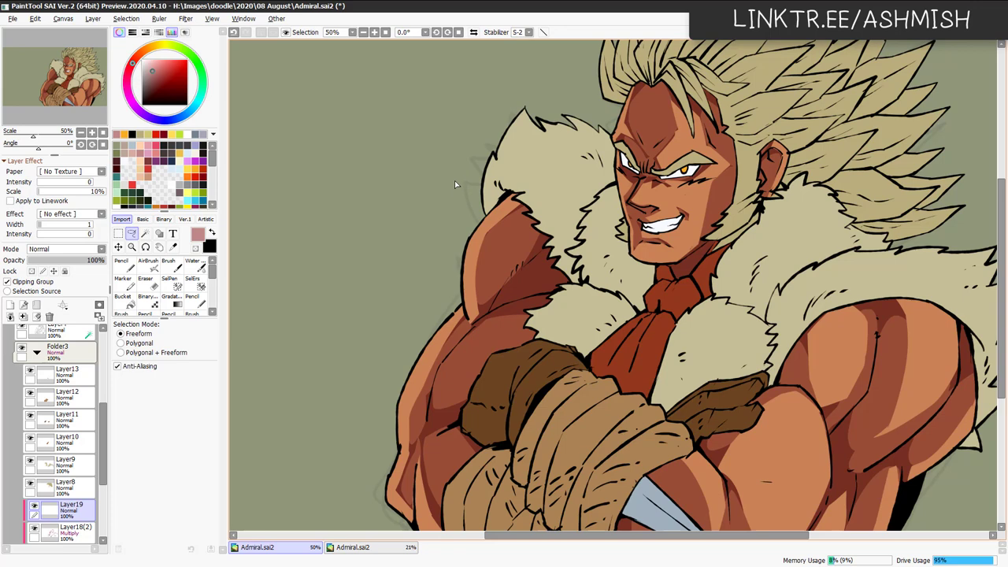
{"action": "left_click_drag", "start_coordinate": [651, 313], "coordinate": [607, 306]}
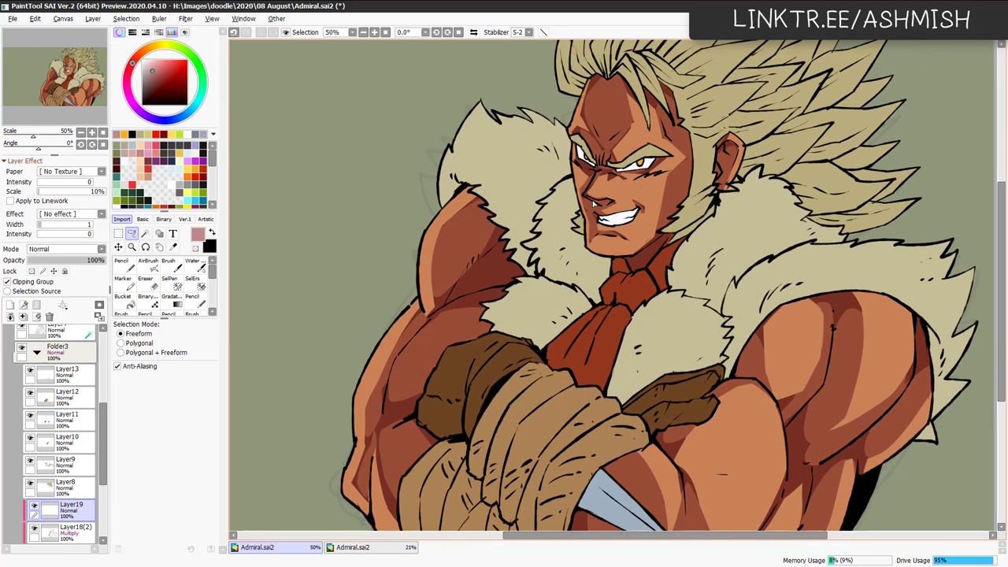
{"action": "left_click_drag", "start_coordinate": [667, 266], "coordinate": [676, 273]}
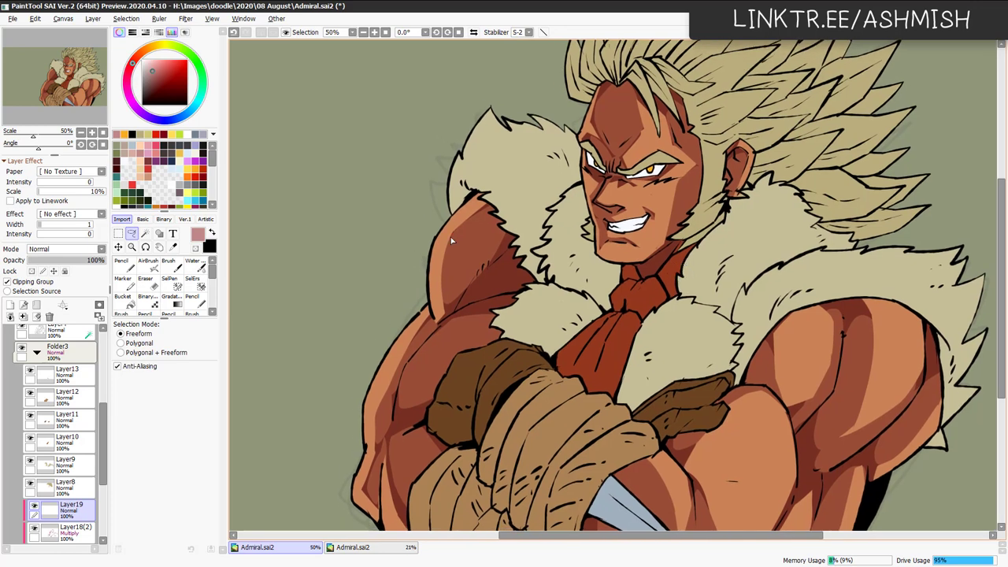
{"action": "left_click", "coordinate": [71, 249]}
{"action": "left_click", "coordinate": [74, 283]}
{"action": "left_click_drag", "start_coordinate": [668, 241], "coordinate": [656, 269]}
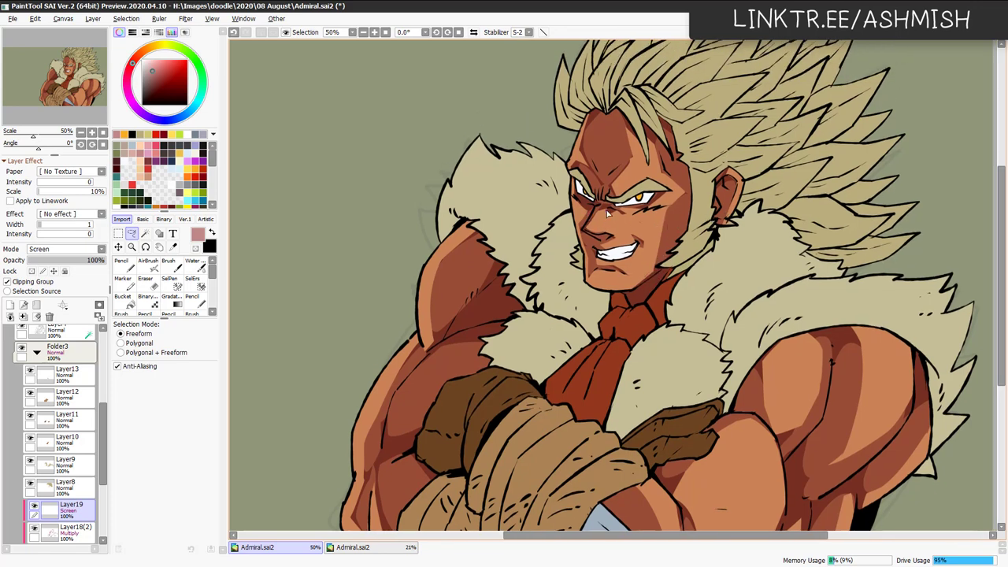
Lasso a highlight shape on the nose and fill it with the light skin colour sampled from the face.
{"action": "key", "text": "ctrl+z"}
{"action": "left_click_drag", "start_coordinate": [606, 209], "coordinate": [605, 208]}
{"action": "key", "text": "n"}
{"action": "right_click", "coordinate": [613, 264]}
{"action": "key", "text": "ctrl+f"}
{"action": "key", "text": "ctrl+d"}
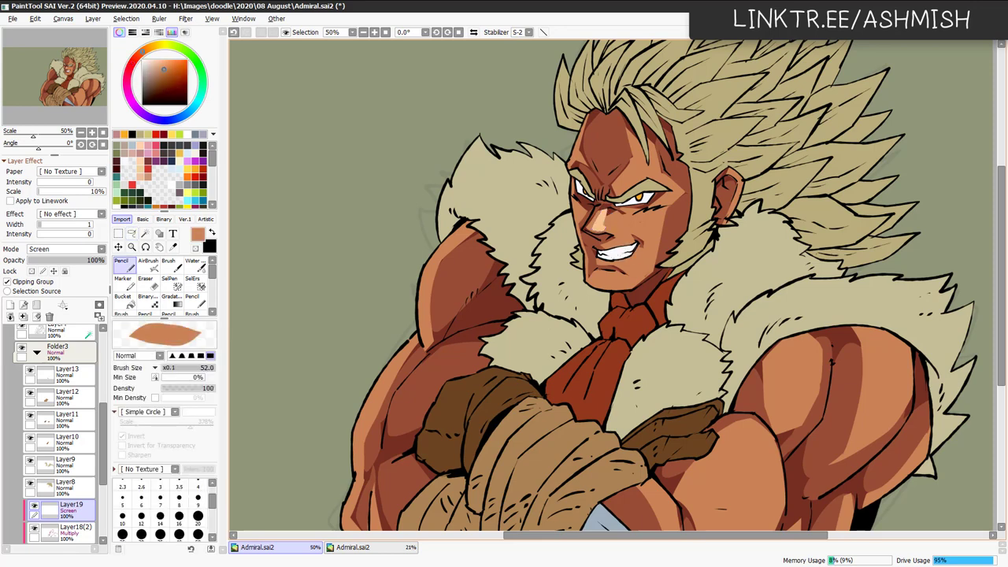
Fill freehand-selected highlight shapes on the forehead, cheek and chin with the sampled skin colour.
{"action": "mouse_move", "coordinate": [622, 190]}
{"action": "left_mouse_down"}
{"action": "mouse_move", "coordinate": [642, 144]}
{"action": "mouse_move", "coordinate": [660, 211]}
{"action": "mouse_move", "coordinate": [645, 268]}
{"action": "mouse_move", "coordinate": [655, 267]}
{"action": "mouse_move", "coordinate": [666, 208]}
{"action": "left_mouse_up"}
{"action": "key", "text": "ctrl+z"}
{"action": "key", "text": "l"}
{"action": "key", "text": "ctrl+f"}
{"action": "key", "text": "ctrl+d"}
{"action": "key", "text": "ctrl+f"}
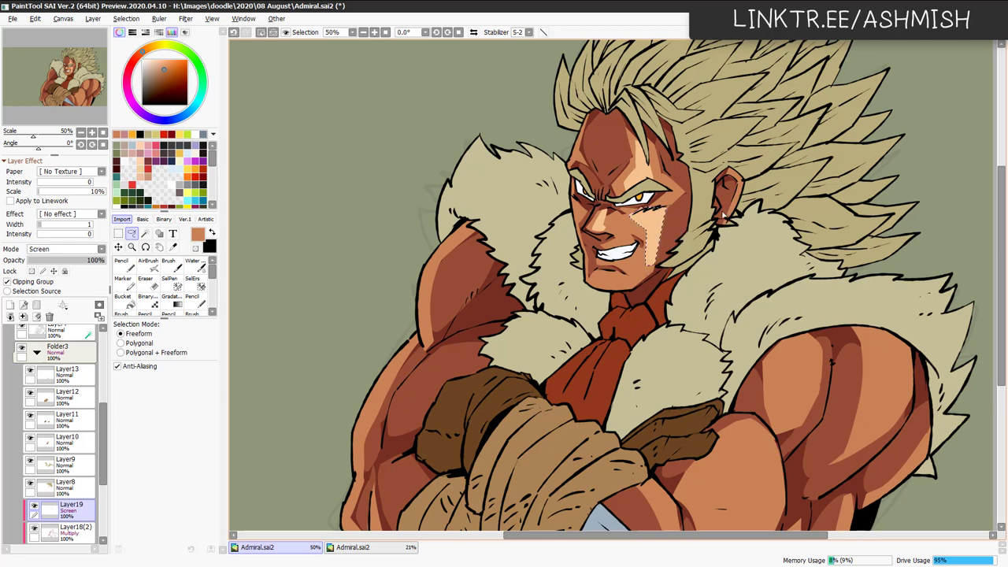
{"action": "key", "text": "ctrl+d"}
{"action": "key", "text": "ctrl+z"}
{"action": "left_click_drag", "start_coordinate": [632, 284], "coordinate": [619, 288]}
{"action": "key", "text": "ctrl+f"}
{"action": "key", "text": "ctrl+d"}
Fill two lassoed highlights on the large shoulder, one on the front muscle and one on the rear muscle.
{"action": "key", "text": "e"}
{"action": "mouse_move", "coordinate": [702, 323]}
{"action": "left_mouse_down"}
{"action": "mouse_move", "coordinate": [695, 281]}
{"action": "mouse_move", "coordinate": [717, 242]}
{"action": "left_mouse_up"}
{"action": "mouse_move", "coordinate": [778, 319]}
{"action": "left_mouse_down"}
{"action": "mouse_move", "coordinate": [779, 221]}
{"action": "mouse_move", "coordinate": [758, 271]}
{"action": "mouse_move", "coordinate": [784, 272]}
{"action": "mouse_move", "coordinate": [791, 230]}
{"action": "left_mouse_up"}
{"action": "key", "text": "l"}
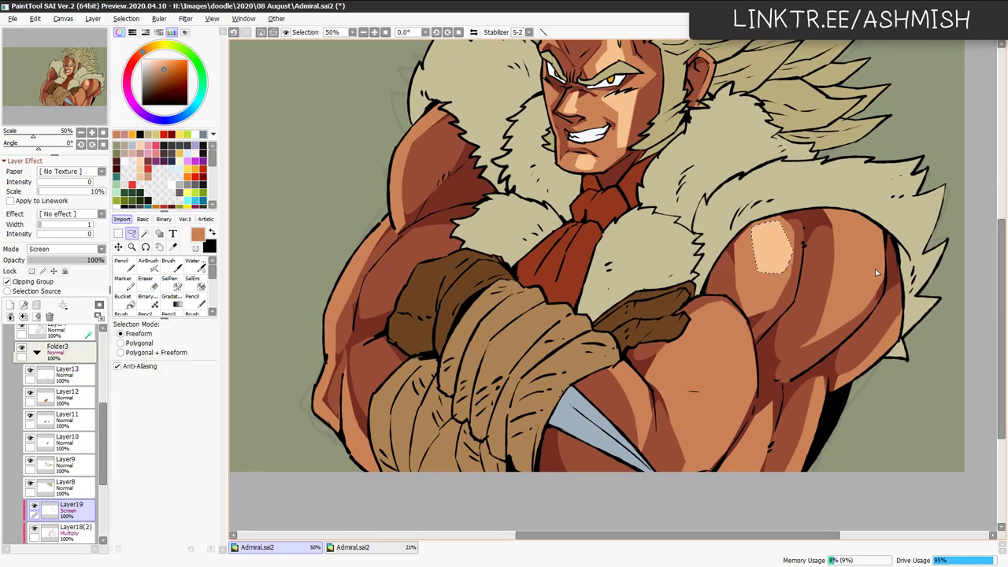
{"action": "key", "text": "ctrl+d"}
{"action": "mouse_move", "coordinate": [881, 266]}
{"action": "left_mouse_down"}
{"action": "mouse_move", "coordinate": [851, 290]}
{"action": "mouse_move", "coordinate": [834, 327]}
{"action": "mouse_move", "coordinate": [860, 312]}
{"action": "left_mouse_up"}
{"action": "key", "text": "ctrl+f"}
{"action": "key", "text": "ctrl+d"}
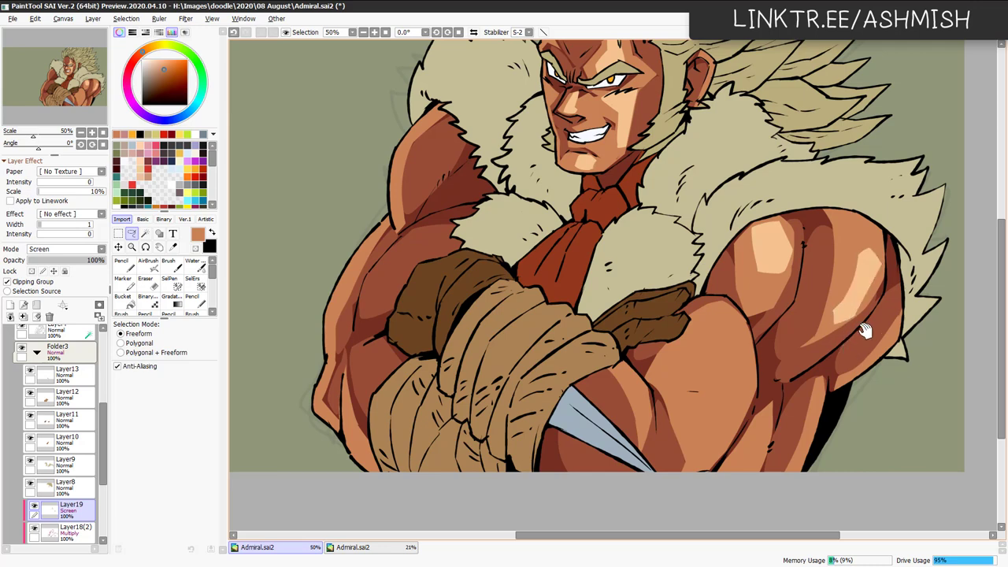
Fill a long highlight down the forearm muscle with a freehand selection and trim its edge with the Eraser.
{"action": "left_click_drag", "start_coordinate": [829, 351], "coordinate": [865, 275]}
{"action": "key", "text": "n"}
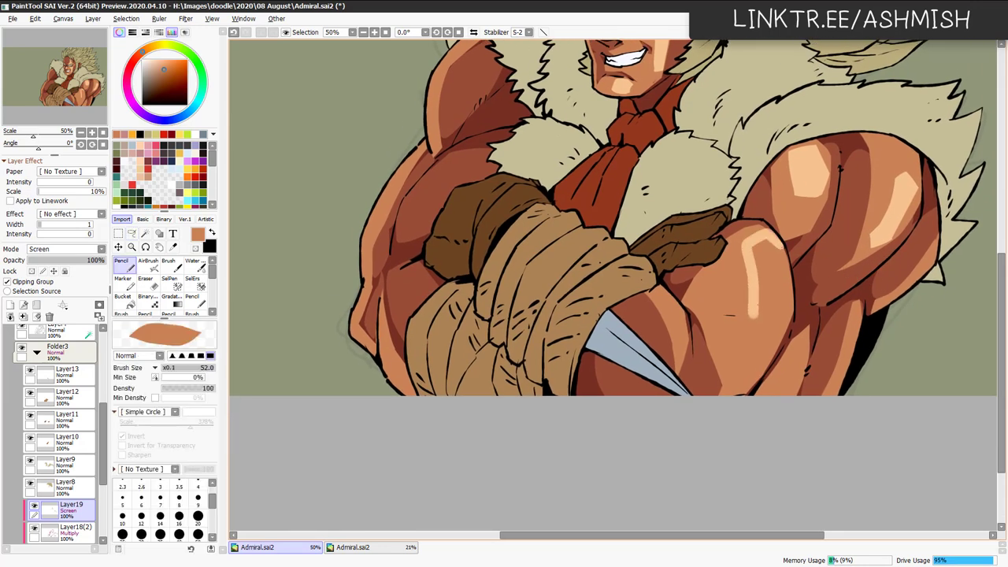
{"action": "key", "text": "l"}
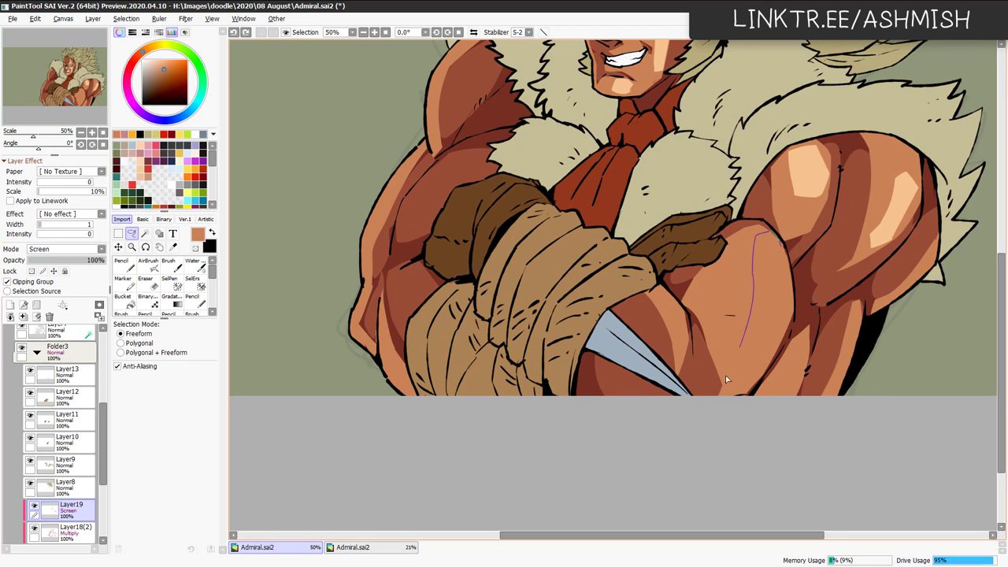
{"action": "mouse_move", "coordinate": [725, 376]}
{"action": "left_mouse_down"}
{"action": "mouse_move", "coordinate": [721, 395]}
{"action": "mouse_move", "coordinate": [788, 346]}
{"action": "mouse_move", "coordinate": [791, 276]}
{"action": "mouse_move", "coordinate": [774, 235]}
{"action": "left_mouse_up"}
{"action": "key", "text": "ctrl+f"}
{"action": "key", "text": "ctrl+d"}
{"action": "key", "text": "e"}
{"action": "left_click_drag", "start_coordinate": [790, 317], "coordinate": [750, 396]}
{"action": "key", "text": "l"}
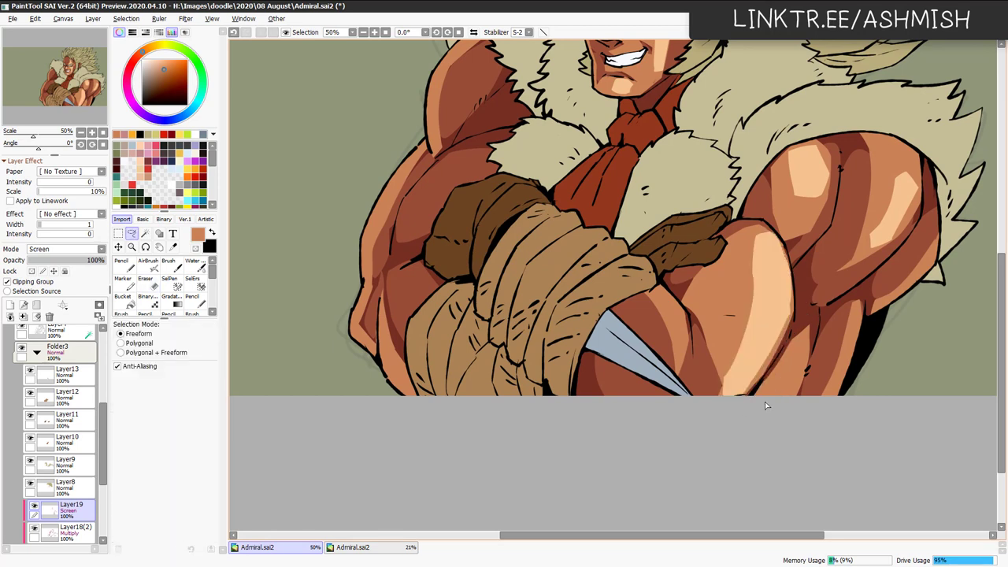
Fill two narrow highlight strips on the upper arm behind the forearm, near the canvas's lower border.
{"action": "left_click_drag", "start_coordinate": [804, 375], "coordinate": [790, 401]}
{"action": "key", "text": "ctrl+f"}
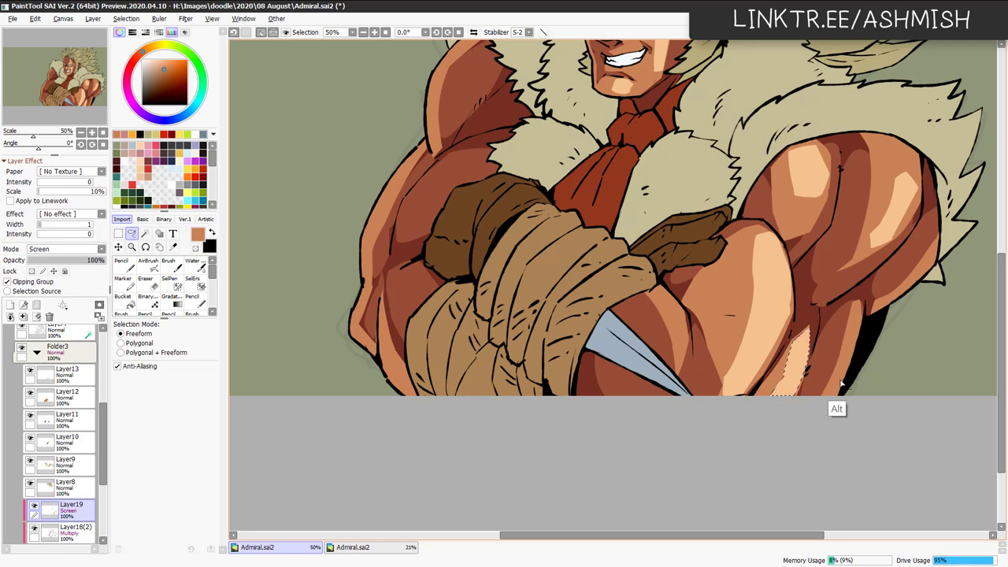
{"action": "key", "text": "ctrl+d"}
{"action": "mouse_move", "coordinate": [860, 304]}
{"action": "left_mouse_down"}
{"action": "mouse_move", "coordinate": [825, 413]}
{"action": "mouse_move", "coordinate": [873, 409]}
{"action": "left_mouse_up"}
{"action": "key", "text": "ctrl+f"}
{"action": "key", "text": "ctrl+d"}
Lasso and fill a highlight along the lower outer edge of the large shoulder beside the fur.
{"action": "left_click_drag", "start_coordinate": [821, 312], "coordinate": [746, 355]}
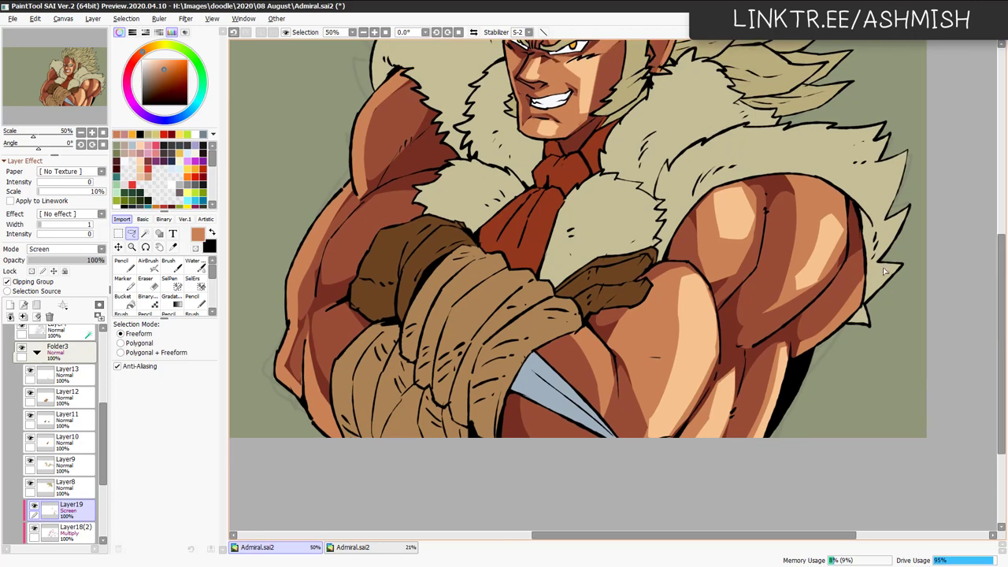
{"action": "mouse_move", "coordinate": [848, 303]}
{"action": "left_mouse_down"}
{"action": "mouse_move", "coordinate": [816, 336]}
{"action": "mouse_move", "coordinate": [869, 329]}
{"action": "mouse_move", "coordinate": [856, 321]}
{"action": "left_mouse_up"}
{"action": "key", "text": "ctrl+f"}
{"action": "key", "text": "ctrl+d"}
Fill a highlight on the forearm just above the blade and touch up the arm highlights with the Eraser.
{"action": "left_click_drag", "start_coordinate": [657, 370], "coordinate": [691, 341]}
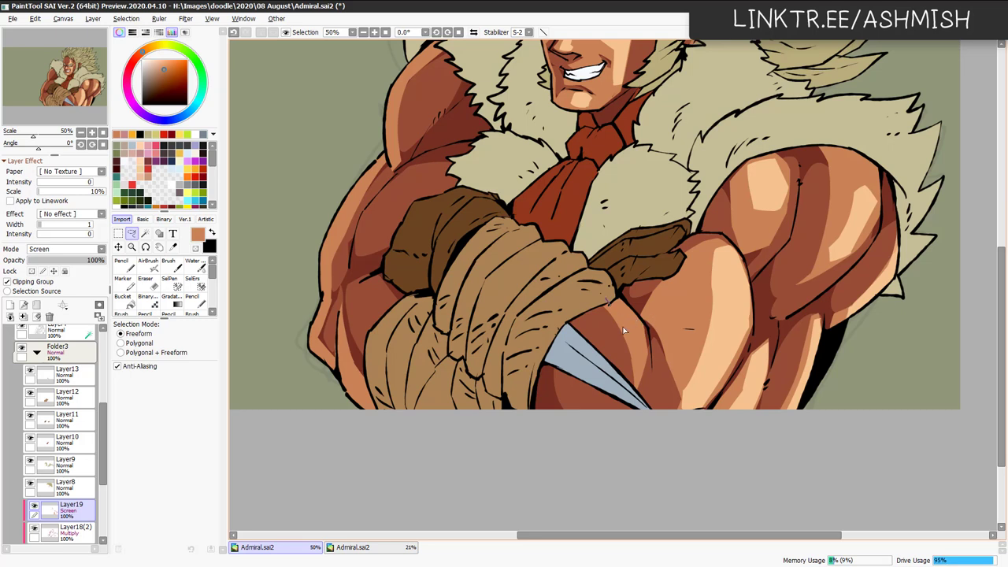
{"action": "mouse_move", "coordinate": [623, 330]}
{"action": "left_mouse_down"}
{"action": "mouse_move", "coordinate": [635, 376]}
{"action": "mouse_move", "coordinate": [644, 341]}
{"action": "mouse_move", "coordinate": [607, 302]}
{"action": "left_mouse_up"}
{"action": "key", "text": "ctrl+f"}
{"action": "key", "text": "ctrl+d"}
{"action": "left_click_drag", "start_coordinate": [650, 353], "coordinate": [642, 336]}
{"action": "key", "text": "e"}
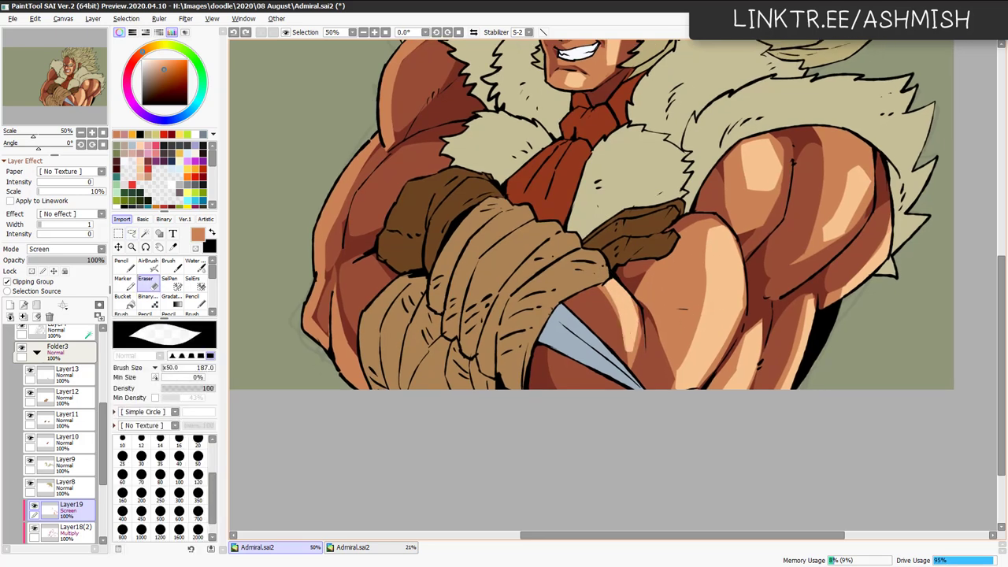
{"action": "left_click_drag", "start_coordinate": [745, 307], "coordinate": [780, 375]}
{"action": "left_click_drag", "start_coordinate": [752, 328], "coordinate": [817, 422]}
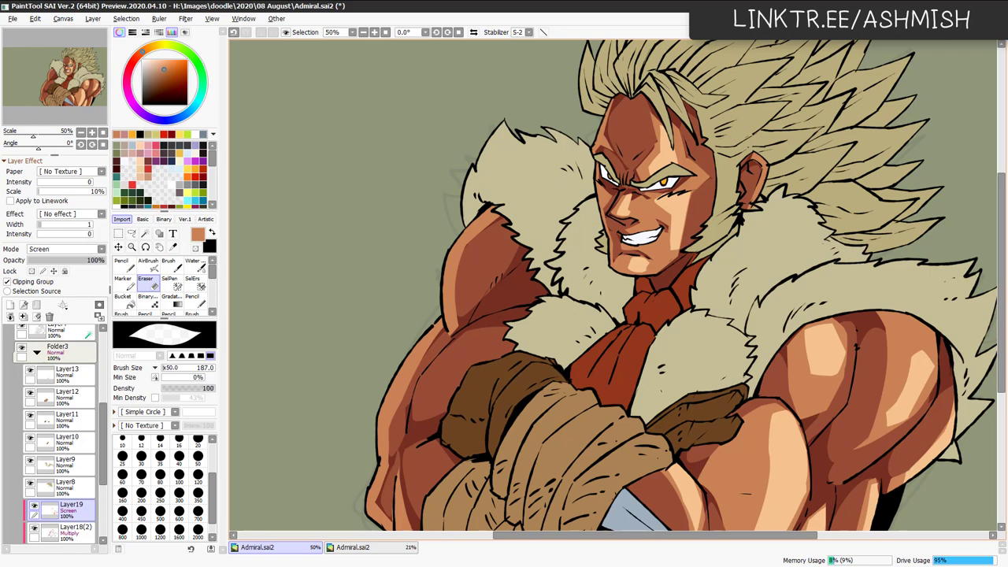
Lasso and fill a small highlight on the upper rim of the ear.
{"action": "key", "text": "l"}
{"action": "left_click_drag", "start_coordinate": [760, 155], "coordinate": [755, 157]}
{"action": "key", "text": "ctrl+f"}
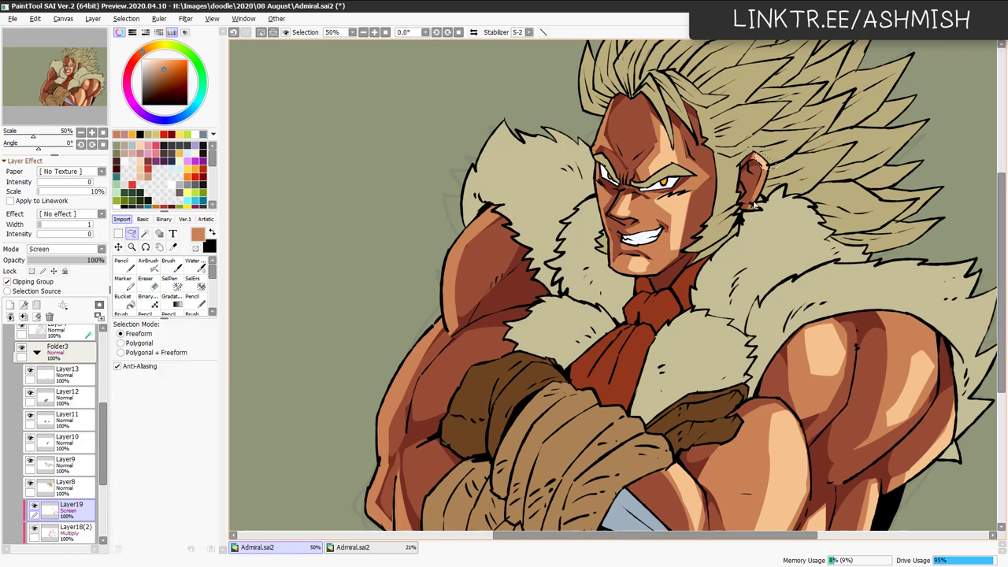
{"action": "key", "text": "ctrl+d"}
Fill a lassoed highlight along the outer edge of the upper arm below the raised fur collar.
{"action": "left_click_drag", "start_coordinate": [582, 299], "coordinate": [634, 279]}
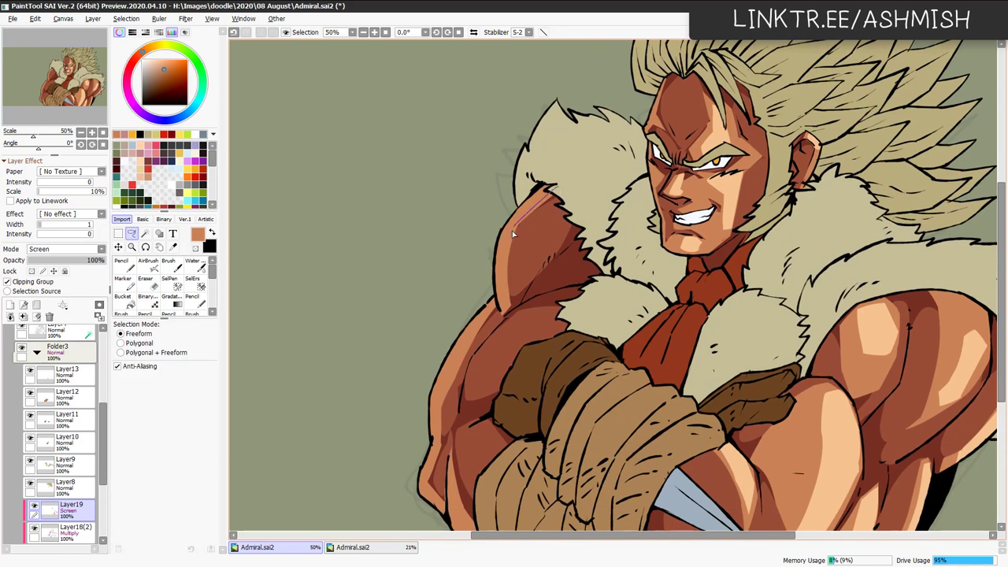
{"action": "left_click_drag", "start_coordinate": [512, 234], "coordinate": [509, 306]}
{"action": "left_click_drag", "start_coordinate": [486, 254], "coordinate": [540, 174]}
{"action": "key", "text": "ctrl+f"}
{"action": "key", "text": "ctrl+d"}
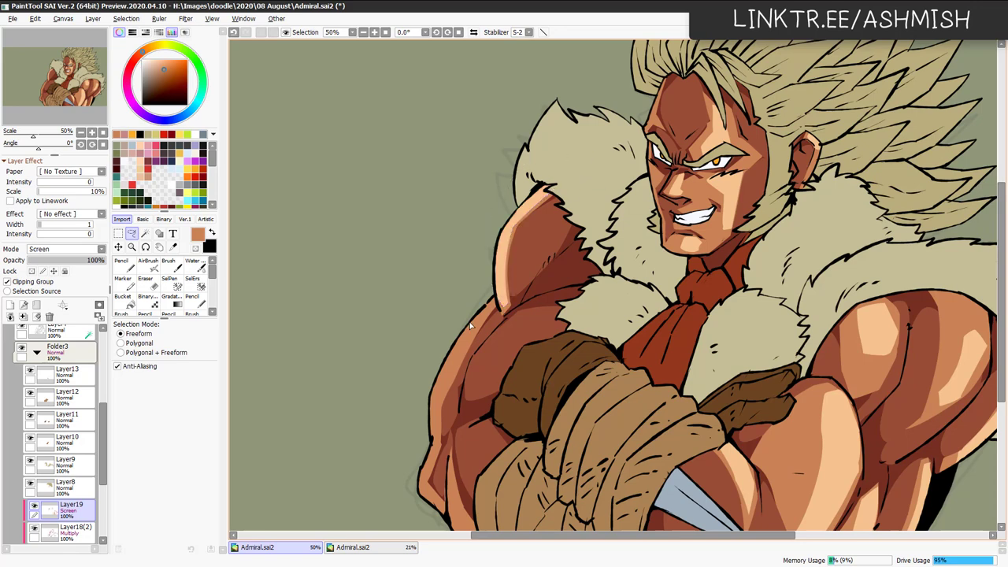
Lasso and fill highlights along the outer edge of the folded arm, from below the raised upper arm down to the elbow.
{"action": "left_click_drag", "start_coordinate": [496, 301], "coordinate": [455, 363]}
{"action": "mouse_move", "coordinate": [439, 455]}
{"action": "left_mouse_down"}
{"action": "mouse_move", "coordinate": [400, 476]}
{"action": "mouse_move", "coordinate": [493, 296]}
{"action": "left_mouse_up"}
{"action": "key", "text": "ctrl+f"}
{"action": "key", "text": "ctrl+d"}
{"action": "left_click_drag", "start_coordinate": [477, 459], "coordinate": [487, 339]}
{"action": "left_click_drag", "start_coordinate": [466, 424], "coordinate": [461, 352]}
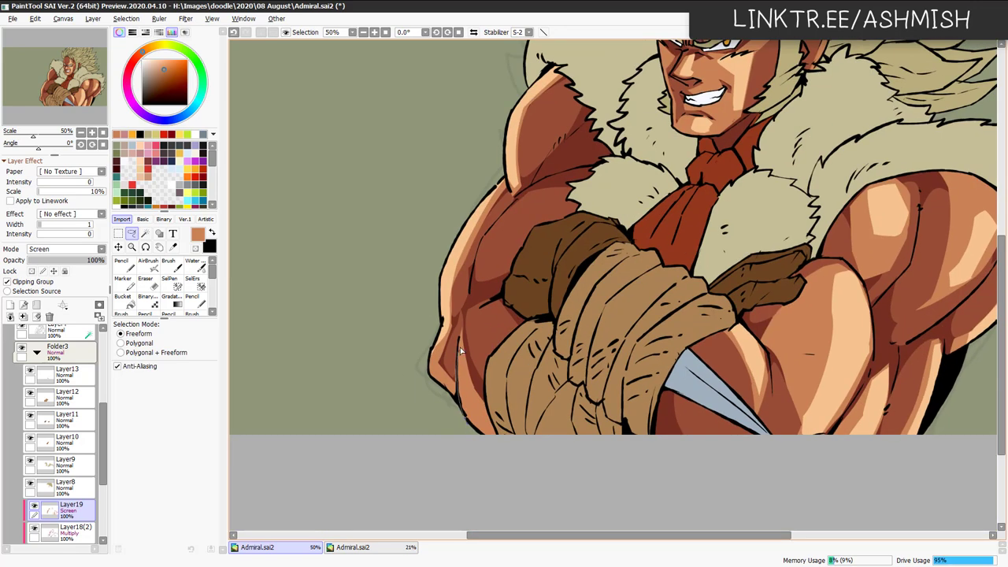
{"action": "left_click_drag", "start_coordinate": [488, 423], "coordinate": [500, 463]}
{"action": "key", "text": "ctrl+f"}
{"action": "key", "text": "ctrl+d"}
Tone down the Screen highlight layer with Hue/Saturation, using a hue of -29 and a luminance of about -53.
{"action": "mouse_move", "coordinate": [847, 193]}
{"action": "left_mouse_down"}
{"action": "mouse_move", "coordinate": [724, 317]}
{"action": "mouse_move", "coordinate": [740, 285]}
{"action": "mouse_move", "coordinate": [744, 315]}
{"action": "mouse_move", "coordinate": [762, 295]}
{"action": "left_mouse_up"}
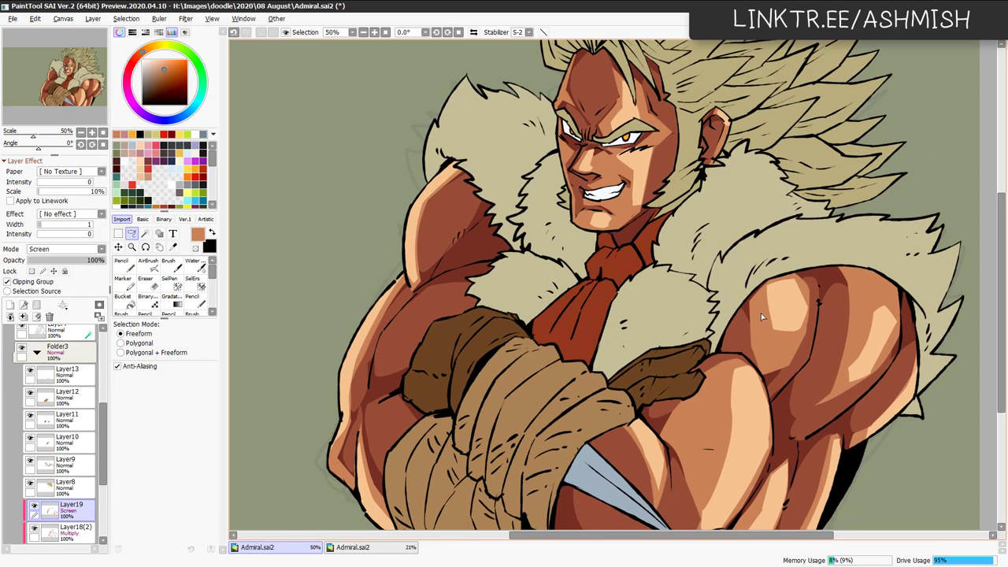
{"action": "key", "text": "ctrl+u"}
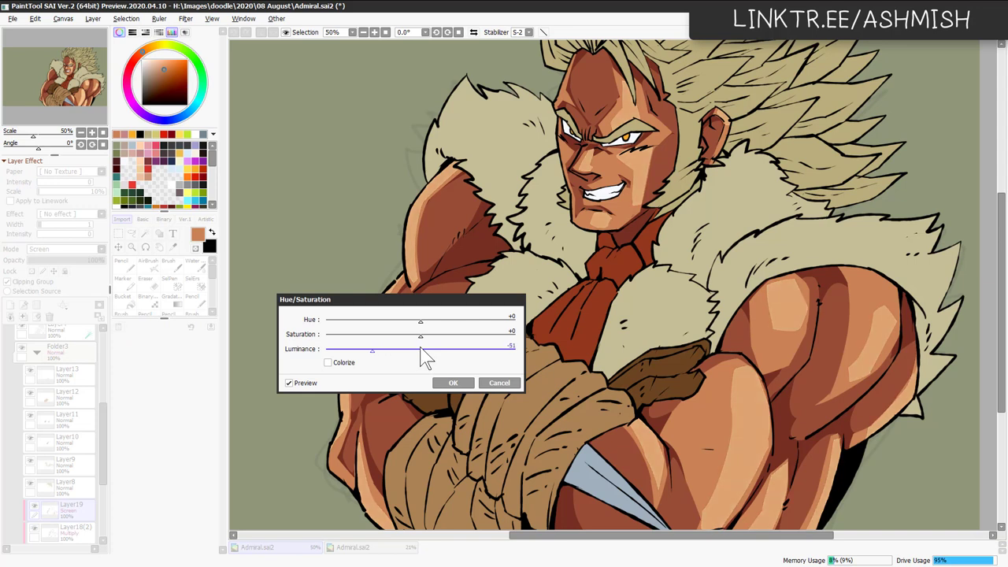
{"action": "left_click_drag", "start_coordinate": [421, 349], "coordinate": [371, 349]}
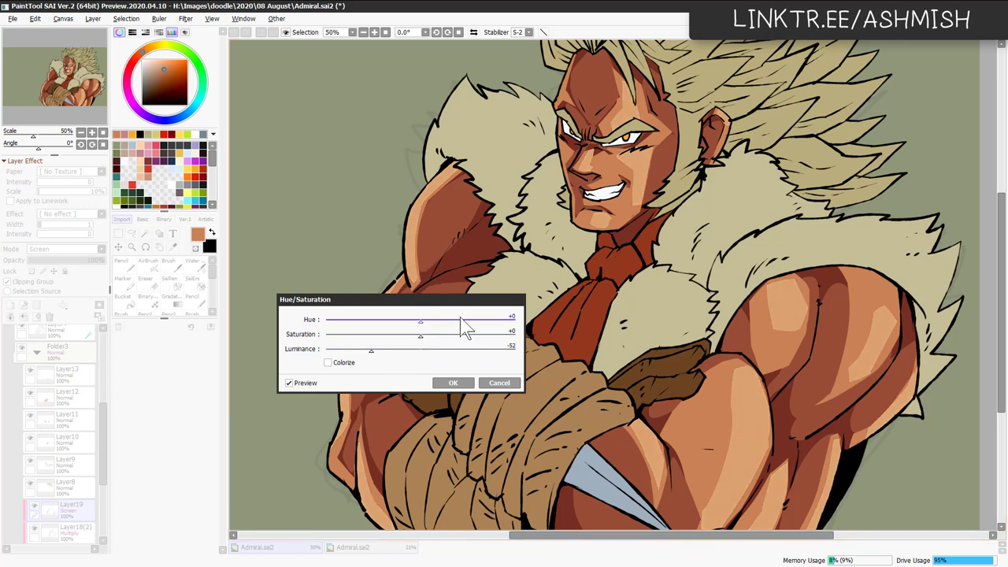
{"action": "left_click", "coordinate": [421, 323]}
{"action": "left_click_drag", "start_coordinate": [420, 326], "coordinate": [386, 321]}
{"action": "left_click", "coordinate": [371, 352]}
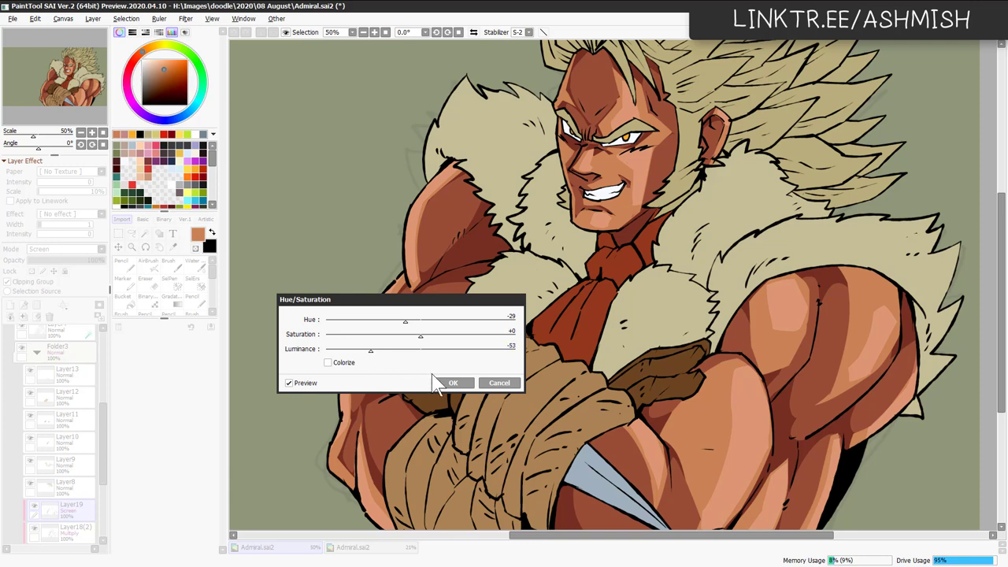
{"action": "left_click", "coordinate": [377, 350]}
{"action": "left_click", "coordinate": [455, 383]}
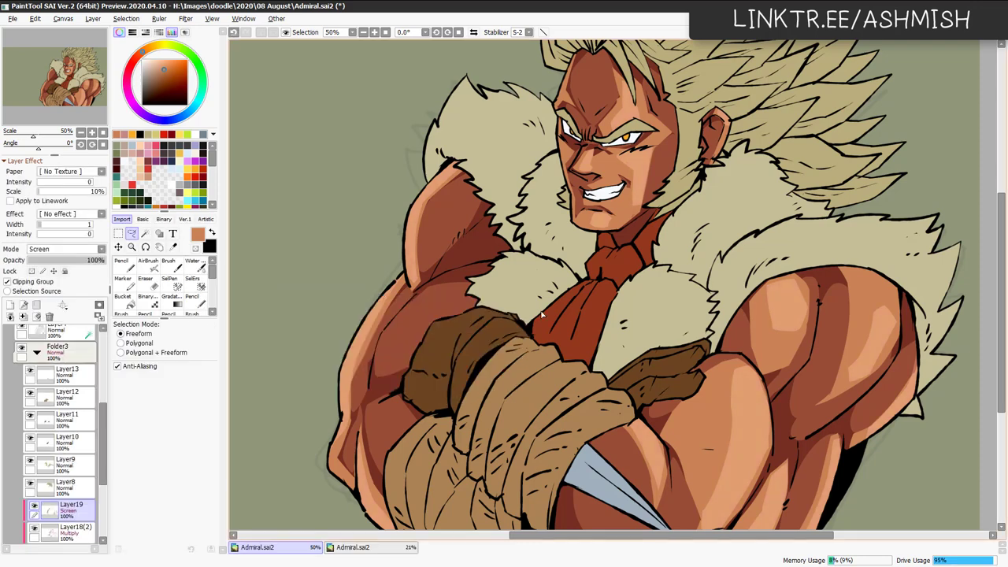
Examine the adjusted skin highlights across the face, arms and shoulder.
{"action": "left_click_drag", "start_coordinate": [686, 277], "coordinate": [696, 308]}
{"action": "key", "text": "e"}
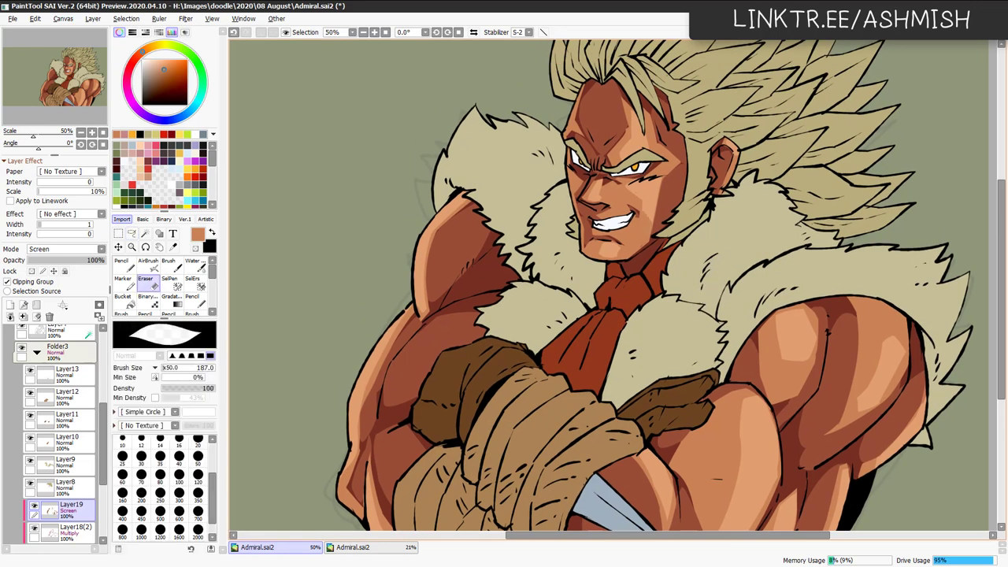
{"action": "key", "text": "ctrl+z"}
{"action": "left_click_drag", "start_coordinate": [651, 213], "coordinate": [643, 236]}
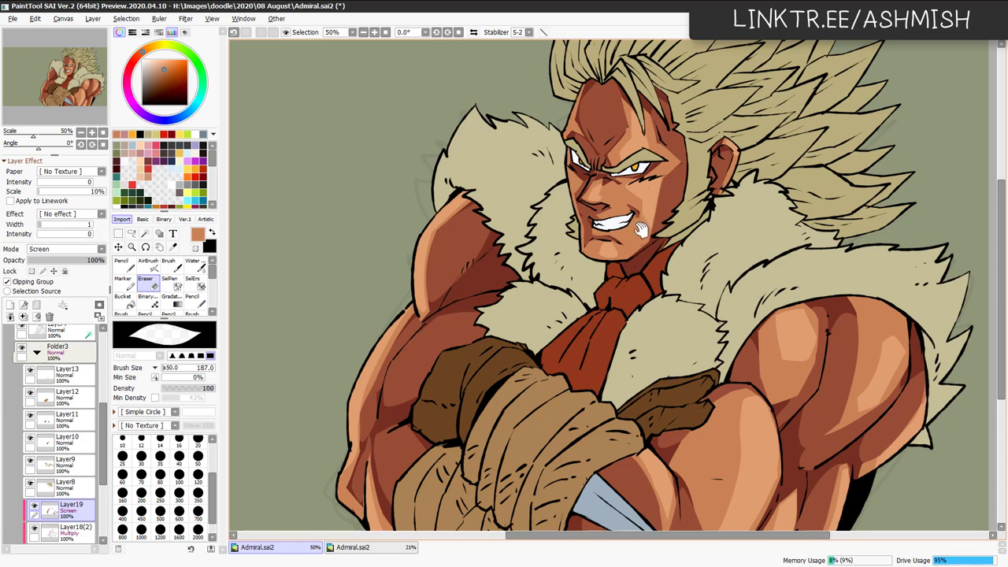
{"action": "left_click_drag", "start_coordinate": [650, 276], "coordinate": [594, 240]}
{"action": "left_click_drag", "start_coordinate": [682, 293], "coordinate": [651, 242]}
{"action": "left_click_drag", "start_coordinate": [686, 338], "coordinate": [692, 323]}
{"action": "left_click_drag", "start_coordinate": [689, 254], "coordinate": [680, 297]}
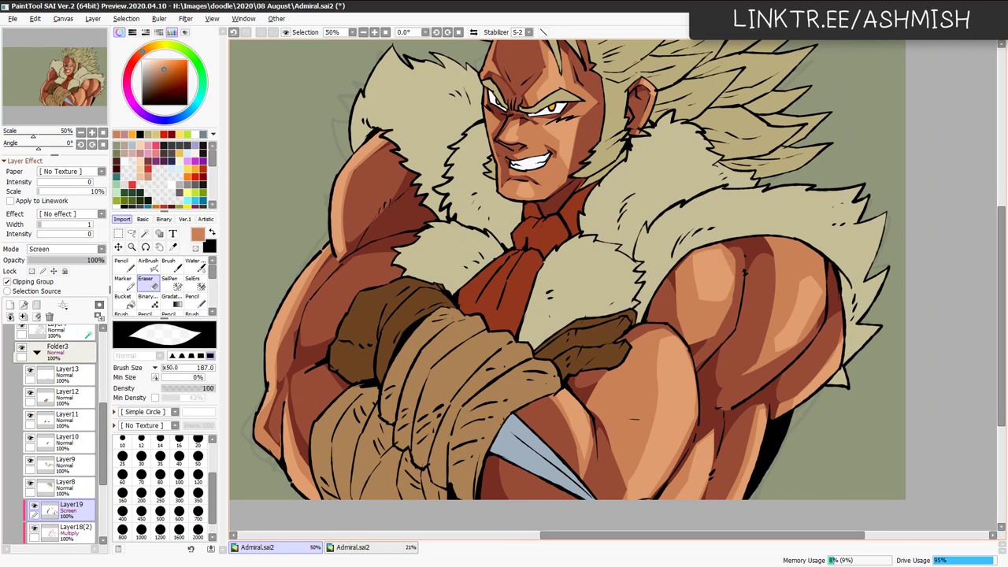
{"action": "left_click_drag", "start_coordinate": [672, 250], "coordinate": [710, 305]}
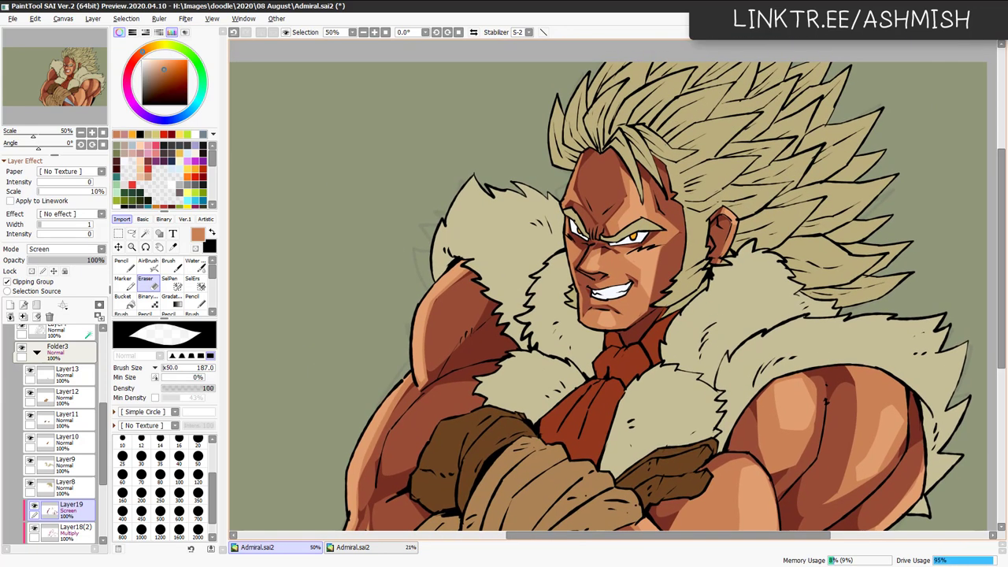
Select the hair's colour layer and add a new layer above it as a clipping group in Multiply mode.
{"action": "left_click", "coordinate": [643, 234], "text": "ctrl+shift"}
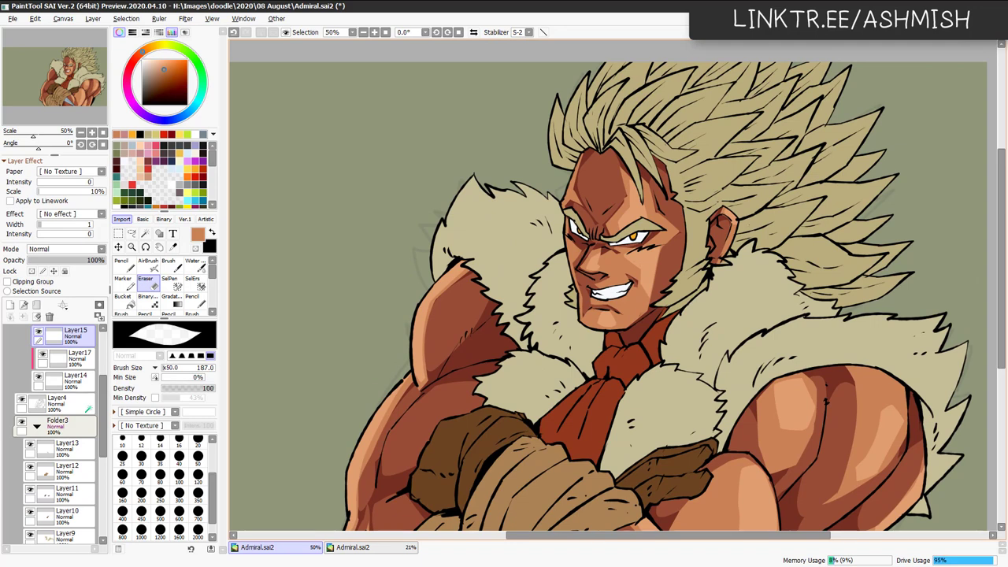
{"action": "left_click", "coordinate": [713, 238], "text": "ctrl+shift"}
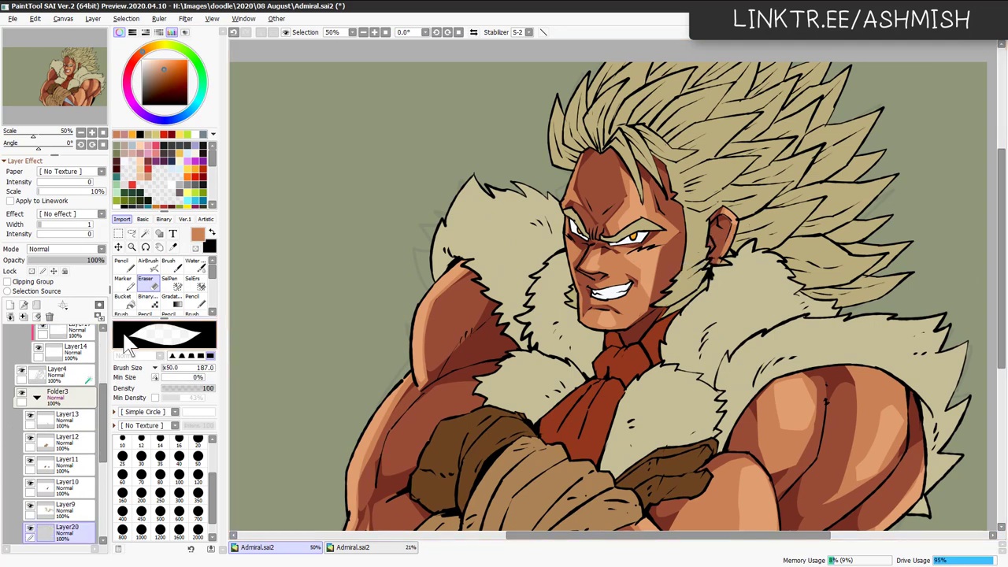
{"action": "left_click", "coordinate": [71, 251]}
{"action": "left_click", "coordinate": [47, 273]}
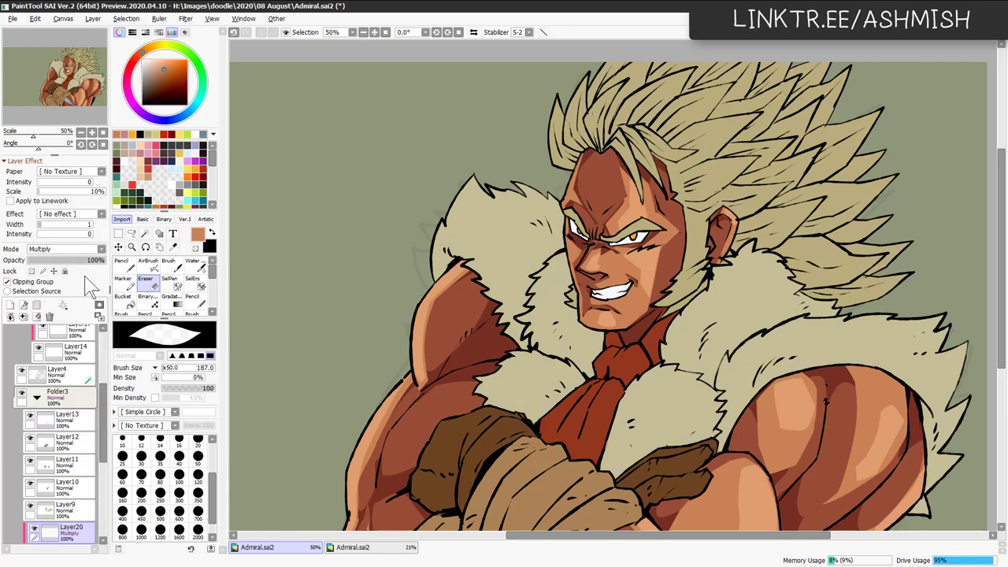
Show the navigator and layer panels on the right side of the workspace.
{"action": "left_click", "coordinate": [243, 18]}
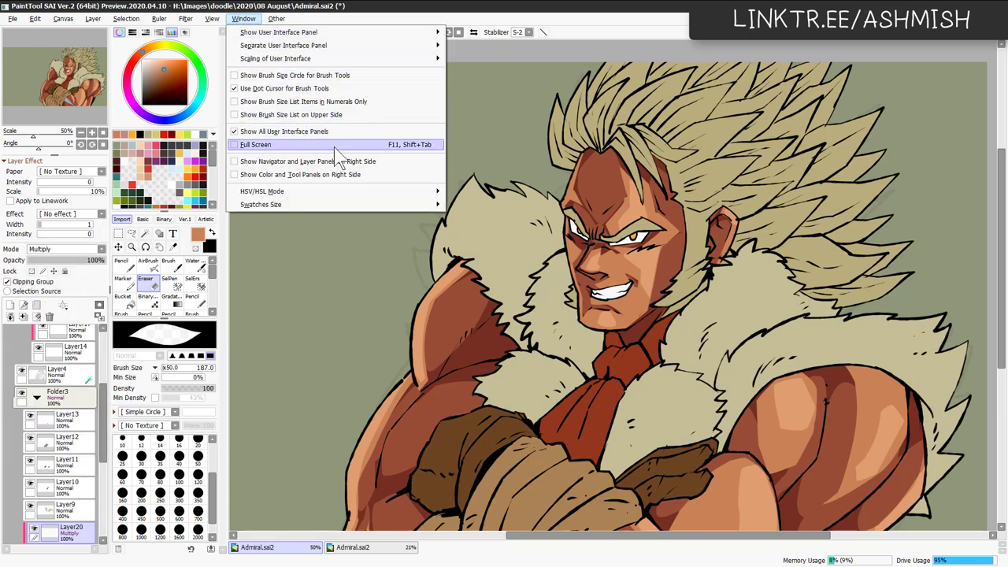
{"action": "left_click", "coordinate": [408, 162]}
{"action": "mouse_move", "coordinate": [658, 352]}
{"action": "left_mouse_down"}
{"action": "mouse_move", "coordinate": [675, 314]}
{"action": "mouse_move", "coordinate": [656, 355]}
{"action": "left_mouse_up"}
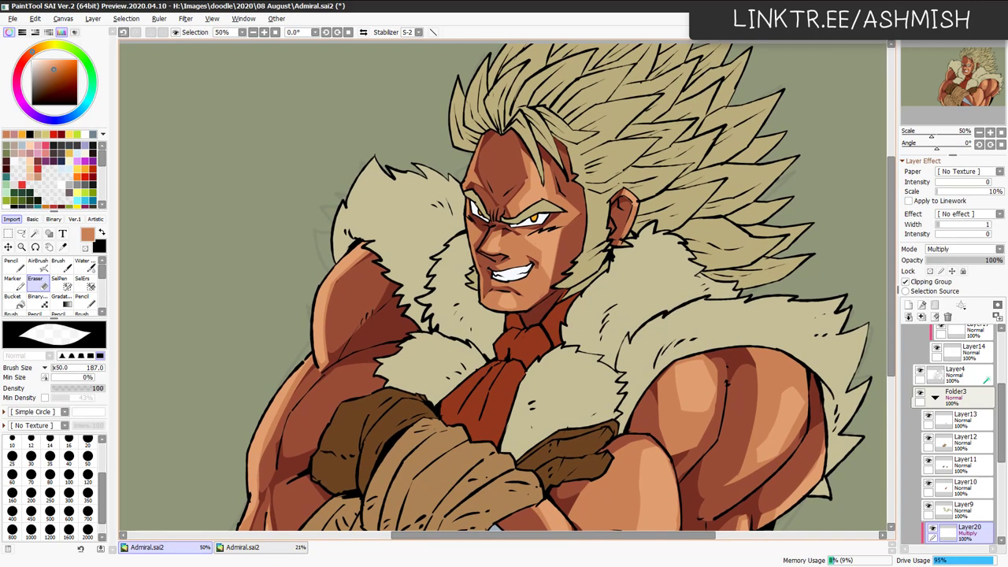
Lasso the lower sideburn beside the jaw and fill it with a muted pink shadow colour.
{"action": "key", "text": "l"}
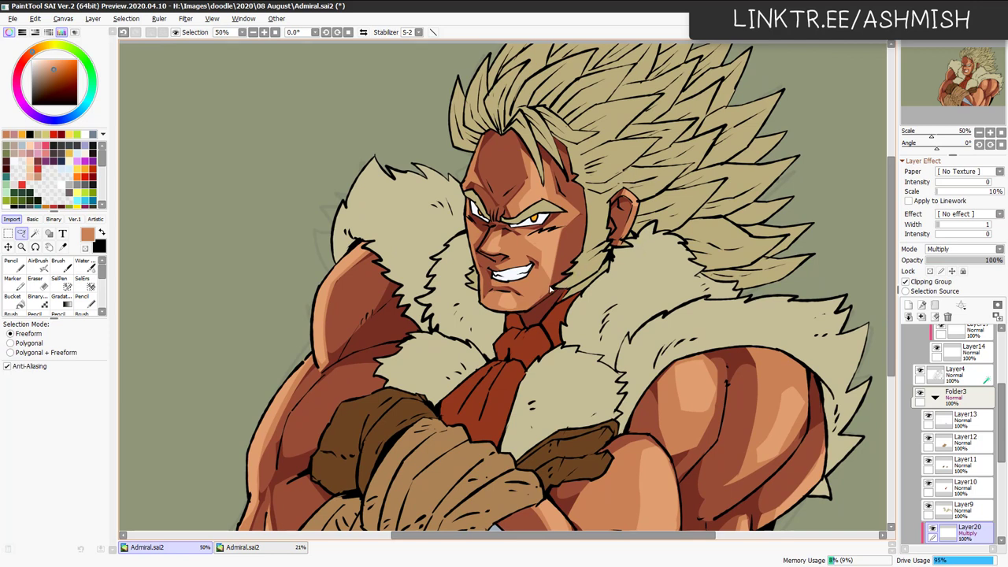
{"action": "mouse_move", "coordinate": [551, 288]}
{"action": "left_mouse_down"}
{"action": "mouse_move", "coordinate": [610, 253]}
{"action": "mouse_move", "coordinate": [574, 315]}
{"action": "mouse_move", "coordinate": [553, 290]}
{"action": "left_mouse_up"}
{"action": "left_click", "coordinate": [32, 154]}
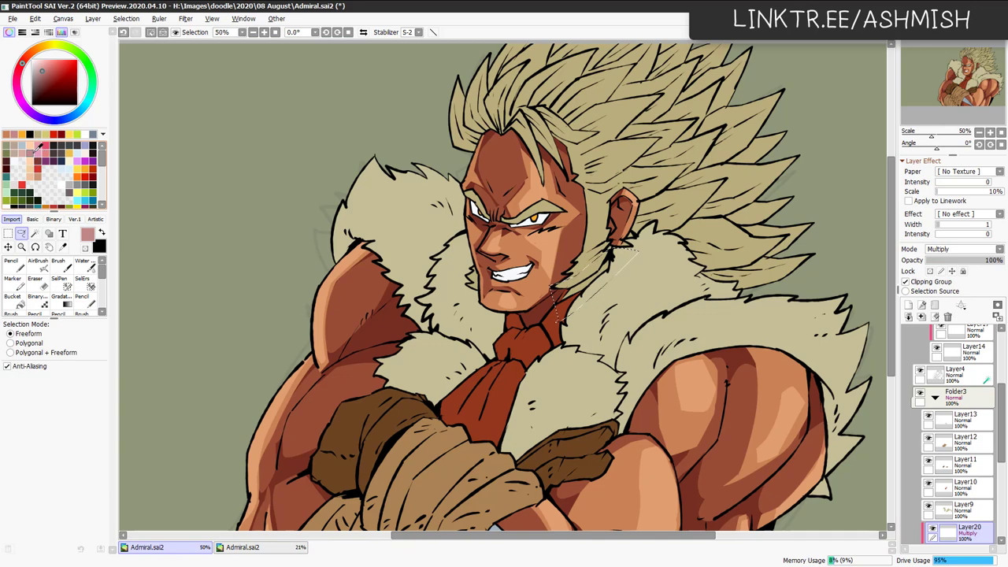
{"action": "key", "text": "ctrl+f"}
{"action": "left_click_drag", "start_coordinate": [572, 316], "coordinate": [578, 313]}
{"action": "key", "text": "ctrl+d"}
Lasso and fill shadow shapes on the sideburn in front of the ear and on the hair strands at the temple.
{"action": "mouse_move", "coordinate": [606, 252]}
{"action": "left_mouse_down"}
{"action": "mouse_move", "coordinate": [600, 272]}
{"action": "mouse_move", "coordinate": [619, 247]}
{"action": "mouse_move", "coordinate": [611, 260]}
{"action": "mouse_move", "coordinate": [595, 252]}
{"action": "mouse_move", "coordinate": [623, 233]}
{"action": "mouse_move", "coordinate": [588, 200]}
{"action": "mouse_move", "coordinate": [630, 182]}
{"action": "mouse_move", "coordinate": [565, 189]}
{"action": "mouse_move", "coordinate": [591, 199]}
{"action": "left_mouse_up"}
{"action": "key", "text": "ctrl+f"}
{"action": "key", "text": "ctrl+d"}
{"action": "key", "text": "ctrl+f"}
{"action": "key", "text": "ctrl+d"}
{"action": "key", "text": "ctrl+f"}
{"action": "key", "text": "ctrl+d"}
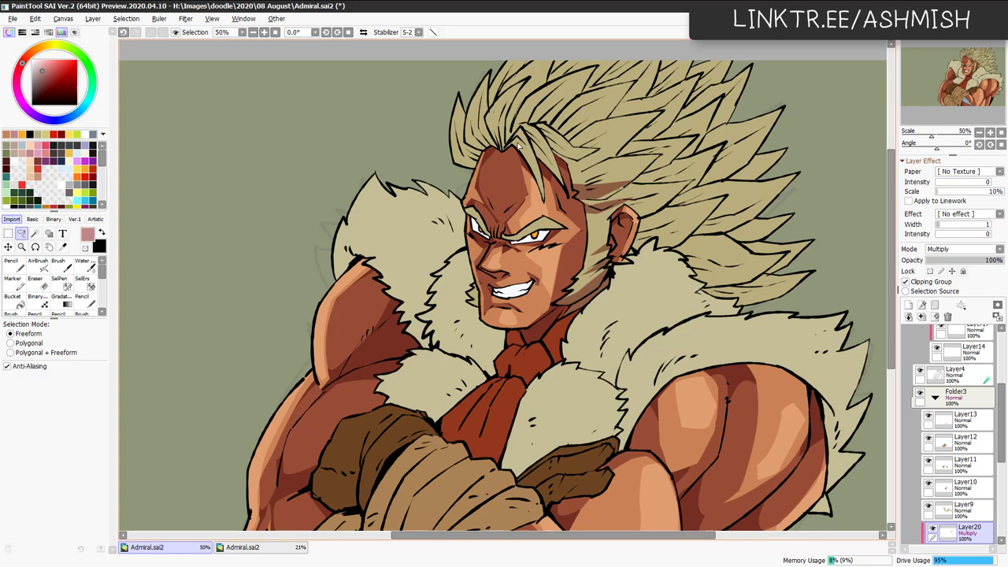
Lasso and fill shadows on the loose forelock strands hanging over the forehead and on the strand behind them.
{"action": "mouse_move", "coordinate": [502, 158]}
{"action": "left_mouse_down"}
{"action": "mouse_move", "coordinate": [545, 192]}
{"action": "mouse_move", "coordinate": [574, 196]}
{"action": "mouse_move", "coordinate": [550, 147]}
{"action": "mouse_move", "coordinate": [552, 183]}
{"action": "mouse_move", "coordinate": [542, 173]}
{"action": "left_mouse_up"}
{"action": "key", "text": "ctrl+f"}
{"action": "key", "text": "ctrl+d"}
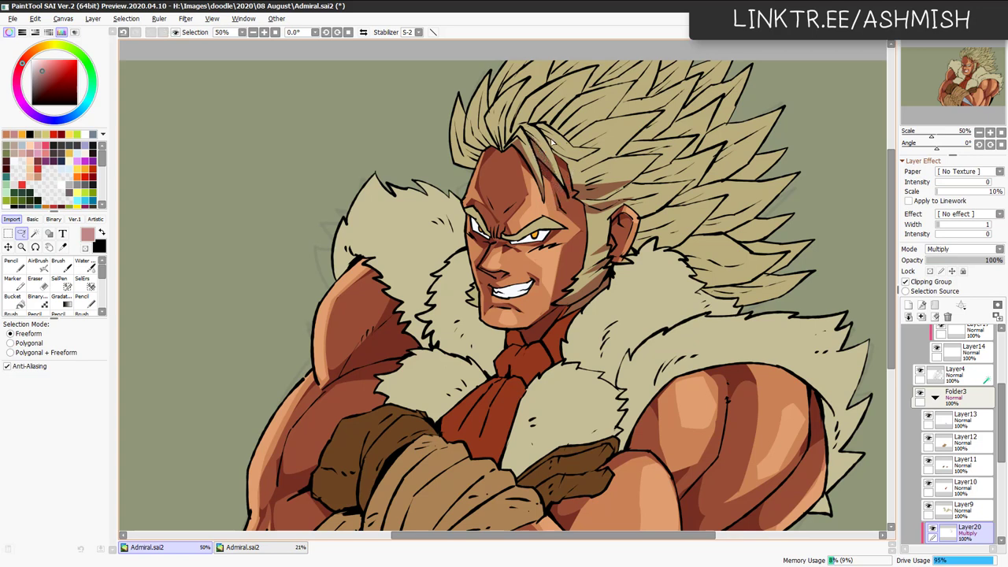
{"action": "mouse_move", "coordinate": [570, 155]}
{"action": "left_mouse_down"}
{"action": "mouse_move", "coordinate": [579, 162]}
{"action": "mouse_move", "coordinate": [570, 177]}
{"action": "mouse_move", "coordinate": [548, 144]}
{"action": "left_mouse_up"}
{"action": "key", "text": "ctrl+f"}
{"action": "key", "text": "ctrl+d"}
{"action": "left_click_drag", "start_coordinate": [571, 181], "coordinate": [579, 222]}
{"action": "key", "text": "n"}
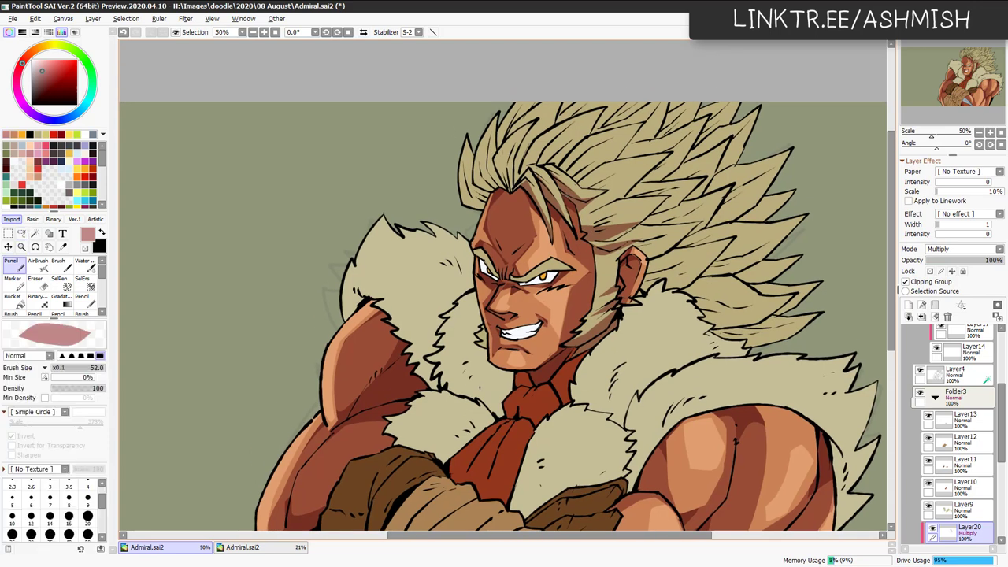
{"action": "key", "text": "a"}
{"action": "mouse_move", "coordinate": [564, 171]}
{"action": "left_mouse_down"}
{"action": "mouse_move", "coordinate": [614, 138]}
{"action": "mouse_move", "coordinate": [585, 191]}
{"action": "left_mouse_up"}
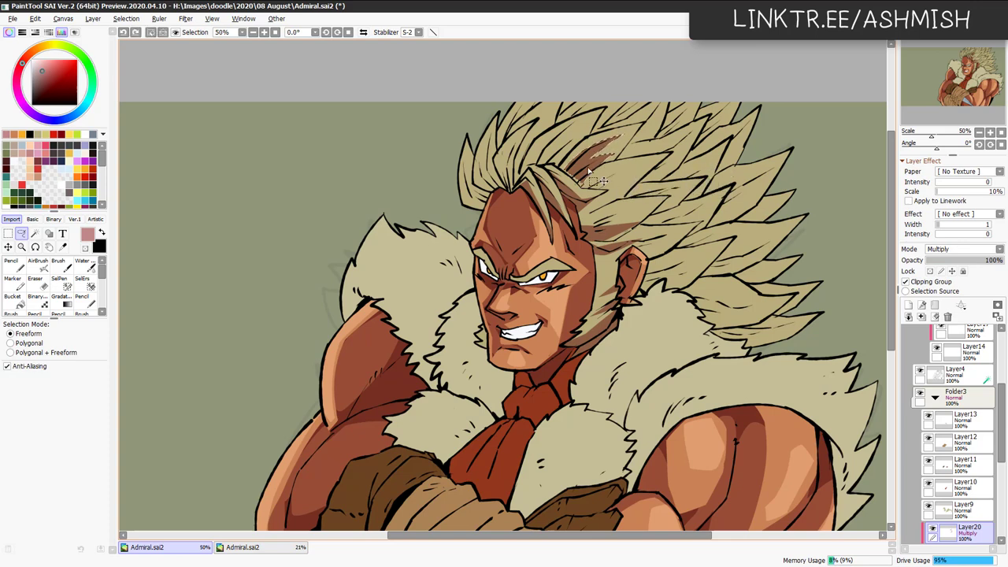
{"action": "key", "text": "ctrl+z"}
{"action": "key", "text": "ctrl+d"}
Lasso the base of the hair spikes rising behind the forelock and fill them with shadow.
{"action": "scroll", "coordinate": [565, 174], "scroll_direction": "up", "scroll_amount": 2}
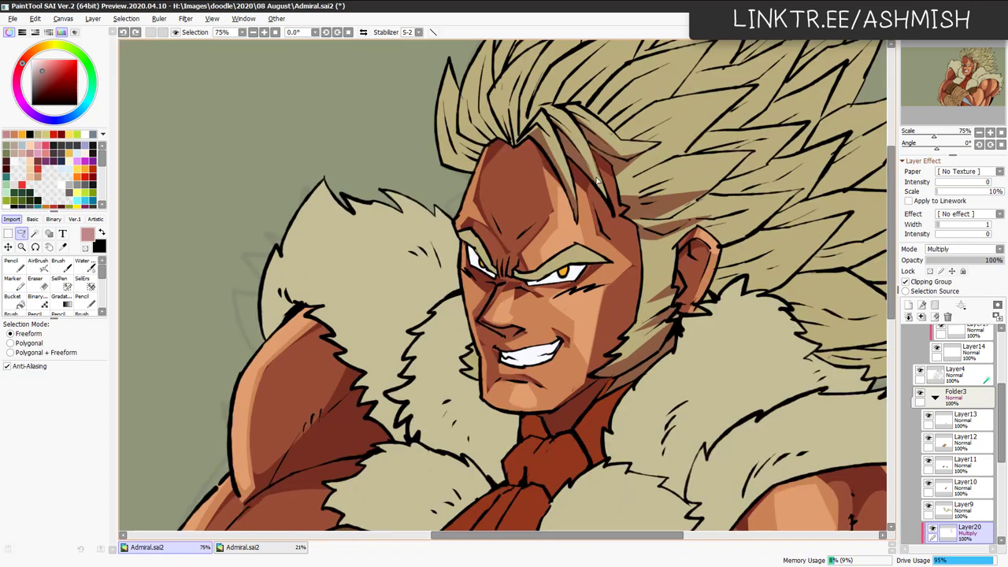
{"action": "mouse_move", "coordinate": [615, 164]}
{"action": "left_mouse_down"}
{"action": "mouse_move", "coordinate": [652, 130]}
{"action": "mouse_move", "coordinate": [695, 140]}
{"action": "mouse_move", "coordinate": [637, 181]}
{"action": "left_mouse_up"}
{"action": "key", "text": "ctrl+f"}
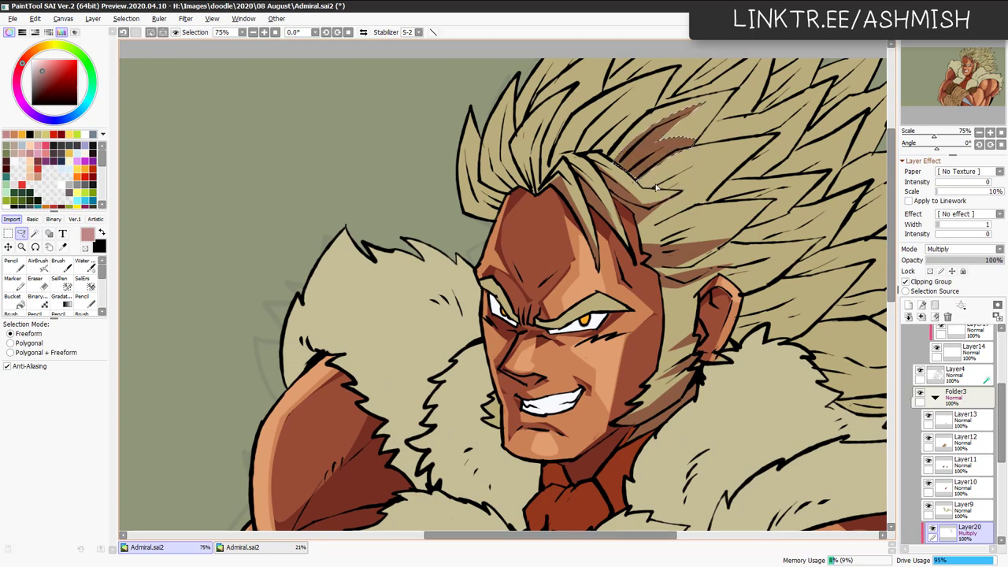
{"action": "key", "text": "b"}
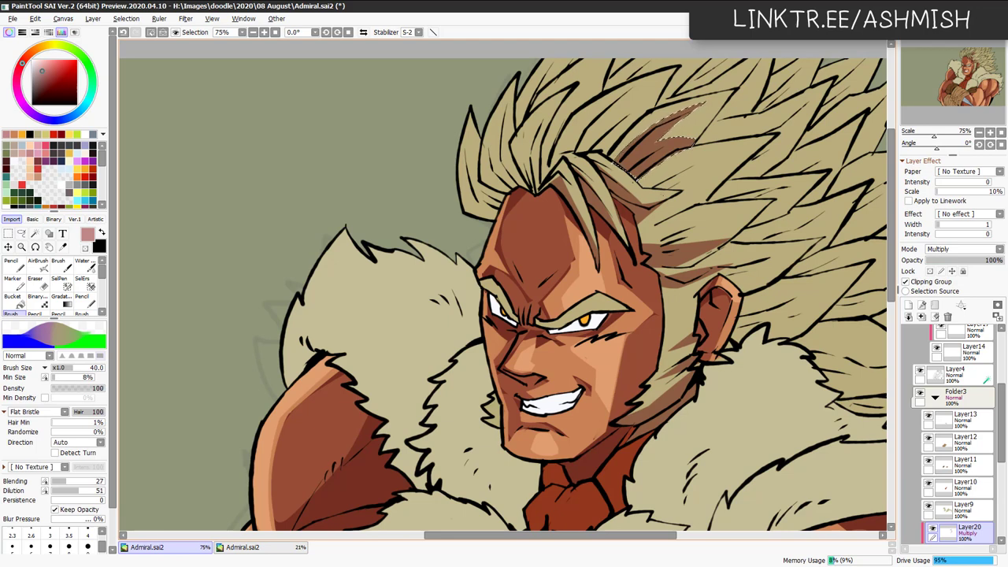
{"action": "key", "text": "ctrl+u"}
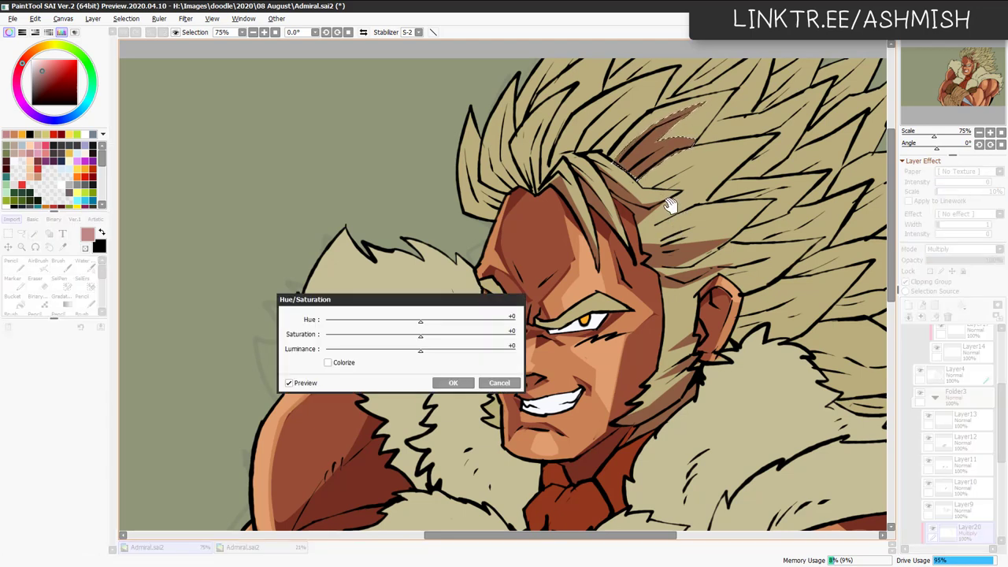
{"action": "left_click", "coordinate": [501, 382]}
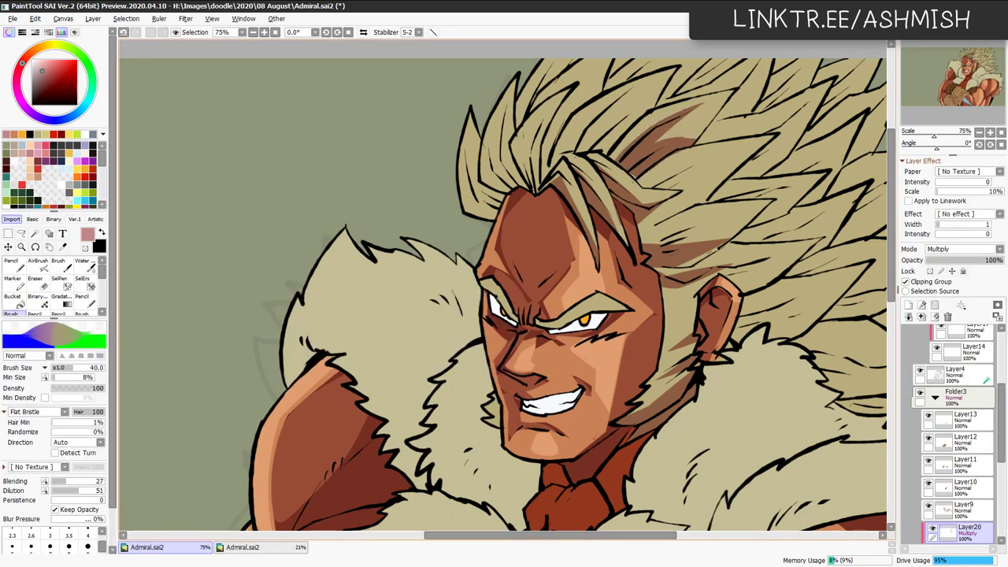
Lasso and fill a shadow on the hair spikes just behind the forelock's tip.
{"action": "left_click_drag", "start_coordinate": [650, 198], "coordinate": [645, 222]}
{"action": "key", "text": "w"}
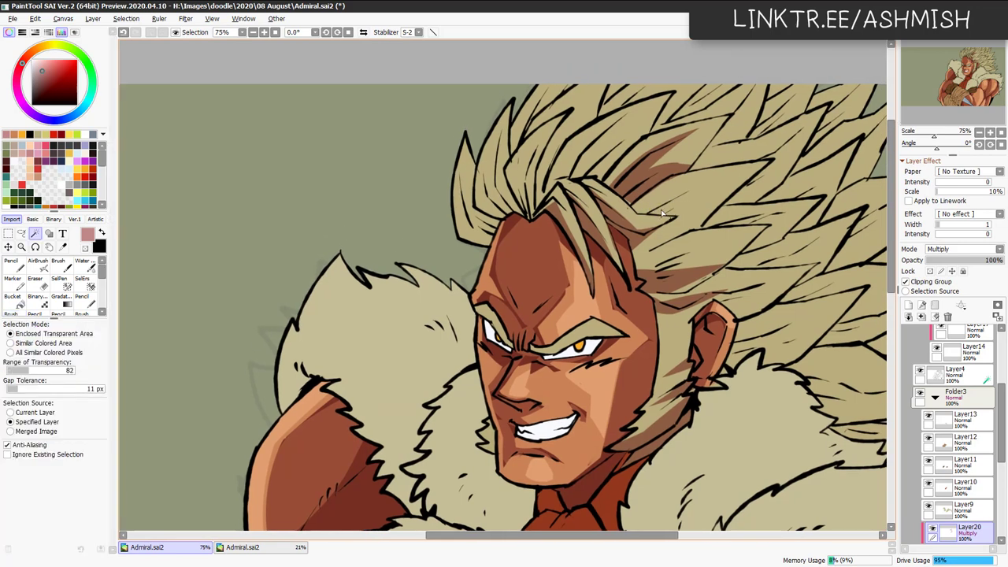
{"action": "key", "text": "a"}
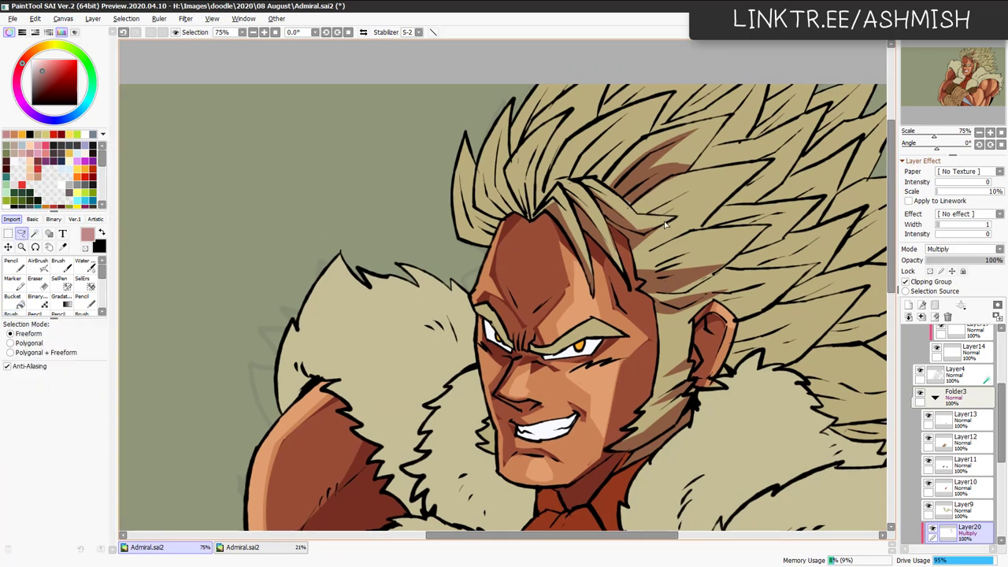
{"action": "mouse_move", "coordinate": [638, 210]}
{"action": "left_mouse_down"}
{"action": "mouse_move", "coordinate": [721, 180]}
{"action": "mouse_move", "coordinate": [670, 214]}
{"action": "mouse_move", "coordinate": [734, 195]}
{"action": "mouse_move", "coordinate": [706, 233]}
{"action": "mouse_move", "coordinate": [636, 268]}
{"action": "mouse_move", "coordinate": [630, 242]}
{"action": "mouse_move", "coordinate": [670, 220]}
{"action": "mouse_move", "coordinate": [648, 216]}
{"action": "mouse_move", "coordinate": [658, 214]}
{"action": "left_mouse_up"}
{"action": "key", "text": "ctrl+f"}
{"action": "key", "text": "ctrl+d"}
Lasso and fill a shadow on the swept-back hair spikes farther behind the temple, above the ear.
{"action": "key", "text": "b"}
{"action": "left_click_drag", "start_coordinate": [700, 262], "coordinate": [676, 237]}
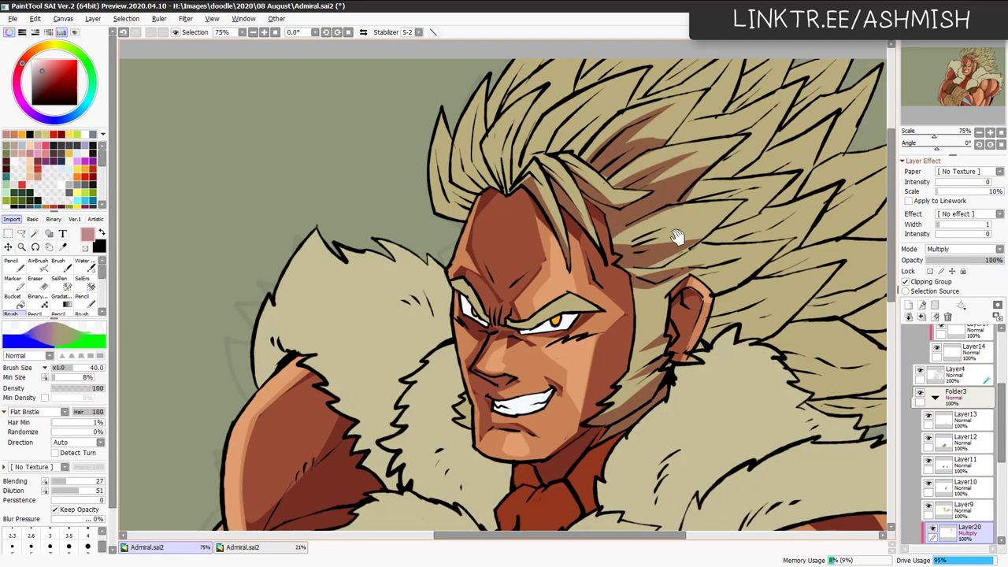
{"action": "key", "text": "l"}
{"action": "mouse_move", "coordinate": [682, 200]}
{"action": "left_mouse_down"}
{"action": "mouse_move", "coordinate": [776, 189]}
{"action": "mouse_move", "coordinate": [715, 232]}
{"action": "mouse_move", "coordinate": [743, 202]}
{"action": "mouse_move", "coordinate": [675, 205]}
{"action": "mouse_move", "coordinate": [764, 322]}
{"action": "left_mouse_up"}
{"action": "key", "text": "ctrl+f"}
{"action": "key", "text": "ctrl+d"}
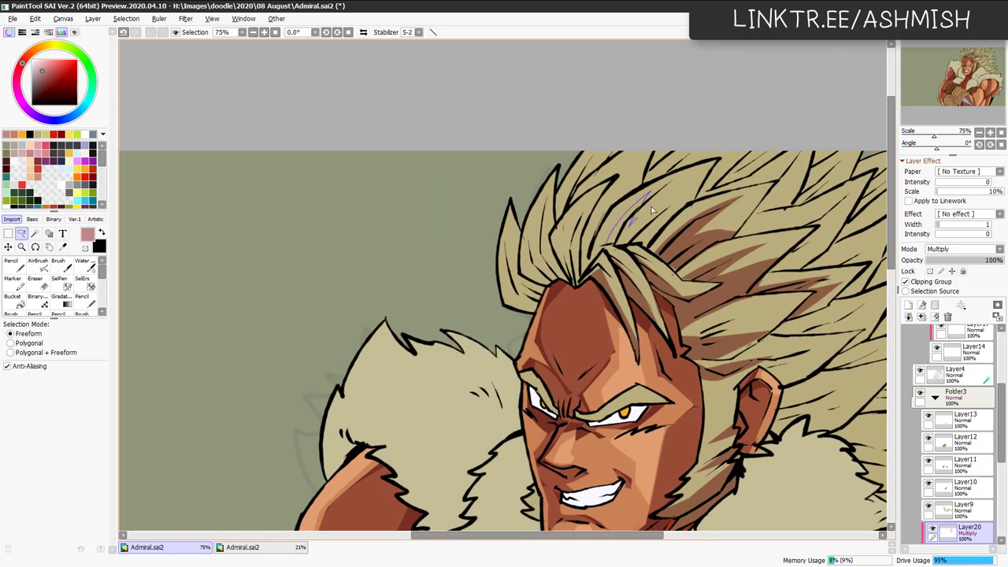
Lasso and fill a shadow along the long hair spikes directly above the forelock.
{"action": "left_click_drag", "start_coordinate": [651, 210], "coordinate": [694, 193]}
{"action": "mouse_move", "coordinate": [619, 248]}
{"action": "left_mouse_down"}
{"action": "mouse_move", "coordinate": [621, 283]}
{"action": "mouse_move", "coordinate": [652, 287]}
{"action": "left_mouse_up"}
{"action": "key", "text": "ctrl+f"}
{"action": "key", "text": "ctrl+d"}
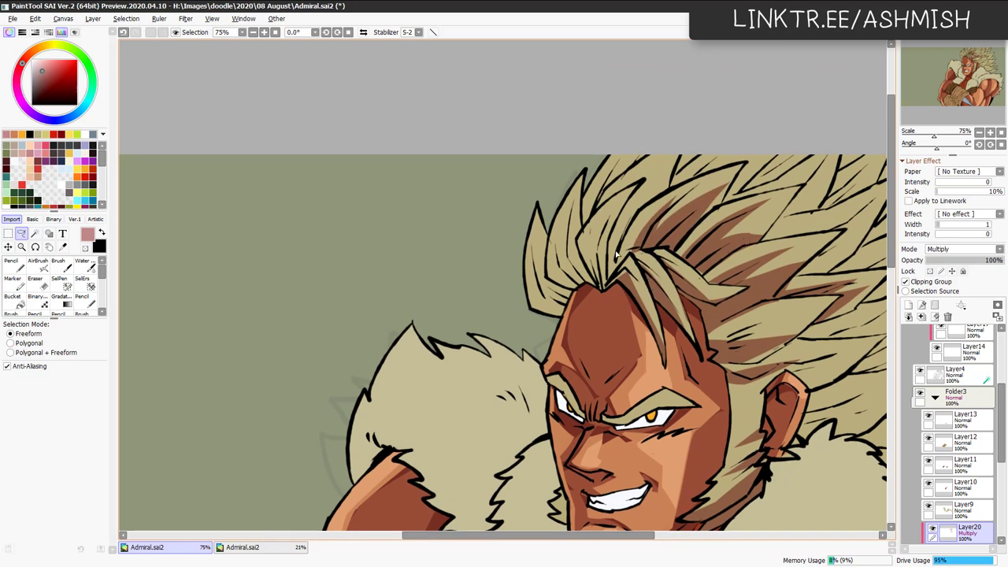
Lasso and fill shadows on the front hair spikes fanning out from the hairline.
{"action": "left_click_drag", "start_coordinate": [587, 233], "coordinate": [596, 258]}
{"action": "mouse_move", "coordinate": [610, 308]}
{"action": "left_mouse_down"}
{"action": "mouse_move", "coordinate": [621, 271]}
{"action": "mouse_move", "coordinate": [569, 260]}
{"action": "mouse_move", "coordinate": [566, 271]}
{"action": "mouse_move", "coordinate": [559, 255]}
{"action": "mouse_move", "coordinate": [578, 198]}
{"action": "left_mouse_up"}
{"action": "mouse_move", "coordinate": [600, 291]}
{"action": "left_mouse_down"}
{"action": "mouse_move", "coordinate": [580, 311]}
{"action": "mouse_move", "coordinate": [536, 258]}
{"action": "mouse_move", "coordinate": [541, 239]}
{"action": "mouse_move", "coordinate": [550, 275]}
{"action": "mouse_move", "coordinate": [581, 292]}
{"action": "mouse_move", "coordinate": [582, 319]}
{"action": "left_mouse_up"}
{"action": "key", "text": "ctrl+d"}
{"action": "key", "text": "ctrl+d"}
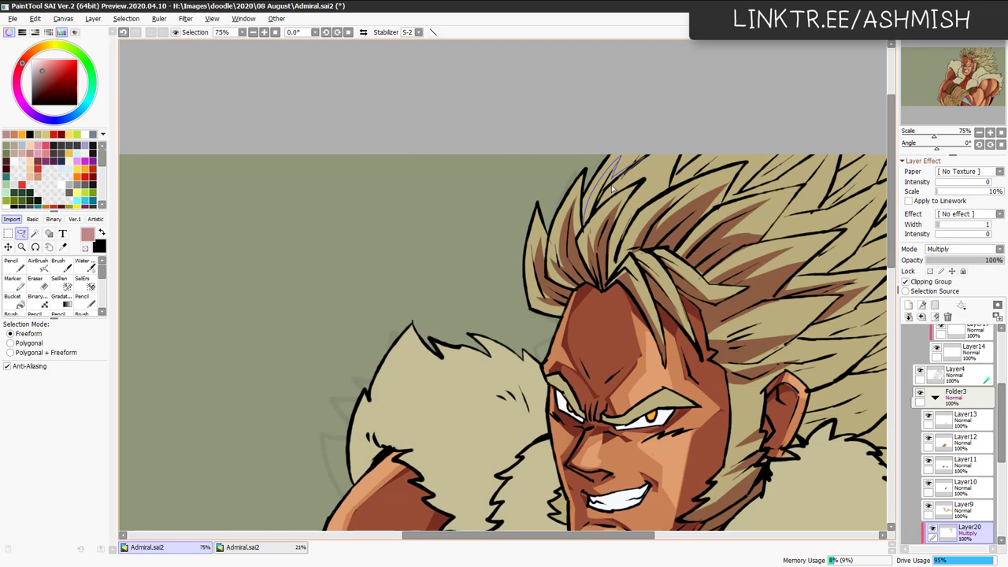
Lasso and fill shadows on the upper front hair spikes and the strands rising from the widow's peak.
{"action": "left_click_drag", "start_coordinate": [596, 215], "coordinate": [586, 222]}
{"action": "key", "text": "ctrl+d"}
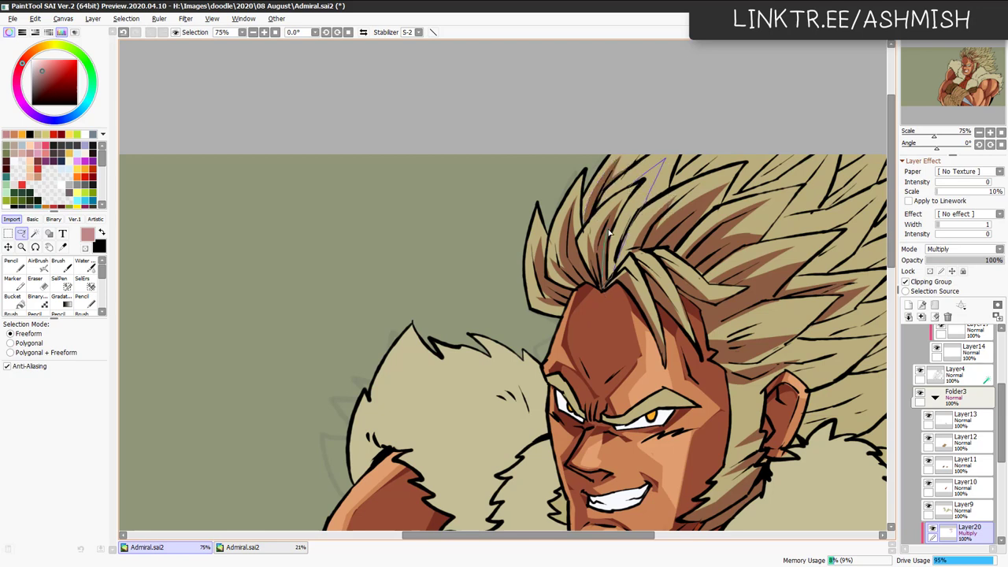
{"action": "left_click_drag", "start_coordinate": [632, 199], "coordinate": [605, 285]}
{"action": "key", "text": "ctrl+f"}
{"action": "key", "text": "ctrl+d"}
Lasso and fill shadows on the hair spikes along the canvas's upper edge, behind the front tufts.
{"action": "mouse_move", "coordinate": [739, 200]}
{"action": "left_mouse_down"}
{"action": "mouse_move", "coordinate": [668, 233]}
{"action": "mouse_move", "coordinate": [676, 179]}
{"action": "mouse_move", "coordinate": [726, 192]}
{"action": "left_mouse_up"}
{"action": "key", "text": "ctrl+f"}
{"action": "key", "text": "ctrl+d"}
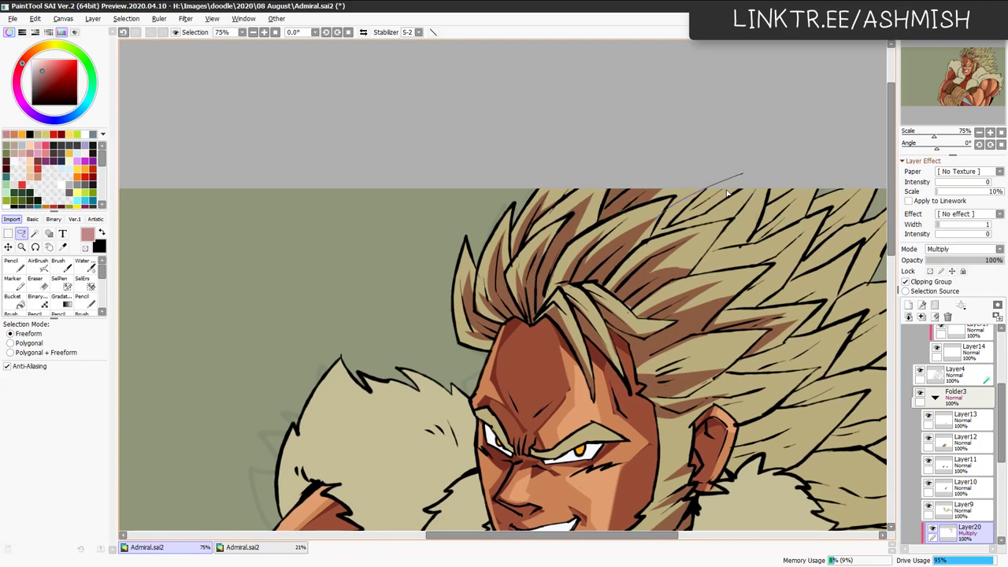
{"action": "left_click_drag", "start_coordinate": [654, 240], "coordinate": [648, 241]}
{"action": "key", "text": "ctrl+f"}
{"action": "key", "text": "ctrl+d"}
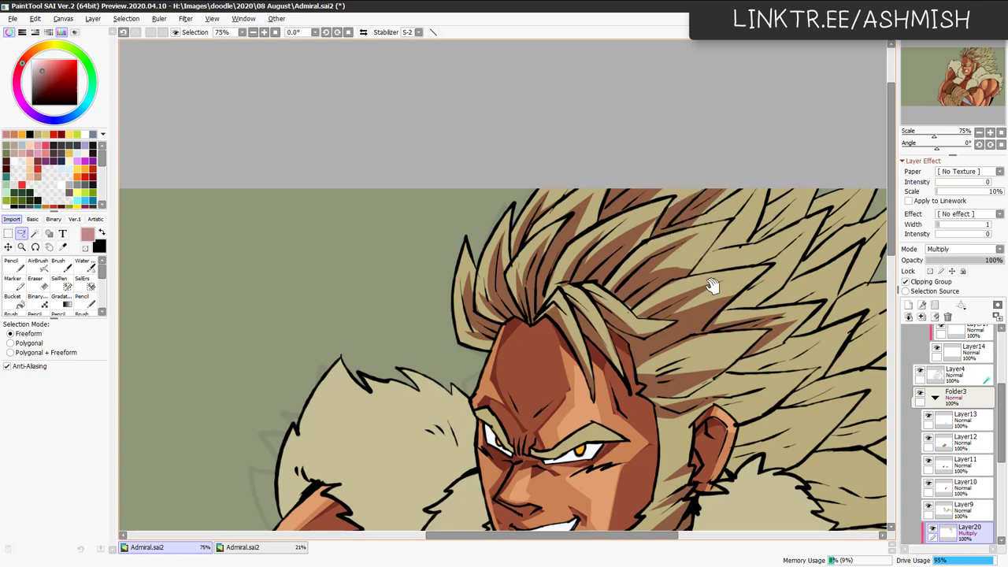
Lasso and fill shadows on the upper crown spikes, up to the canvas's upper edge.
{"action": "left_click_drag", "start_coordinate": [713, 285], "coordinate": [656, 248]}
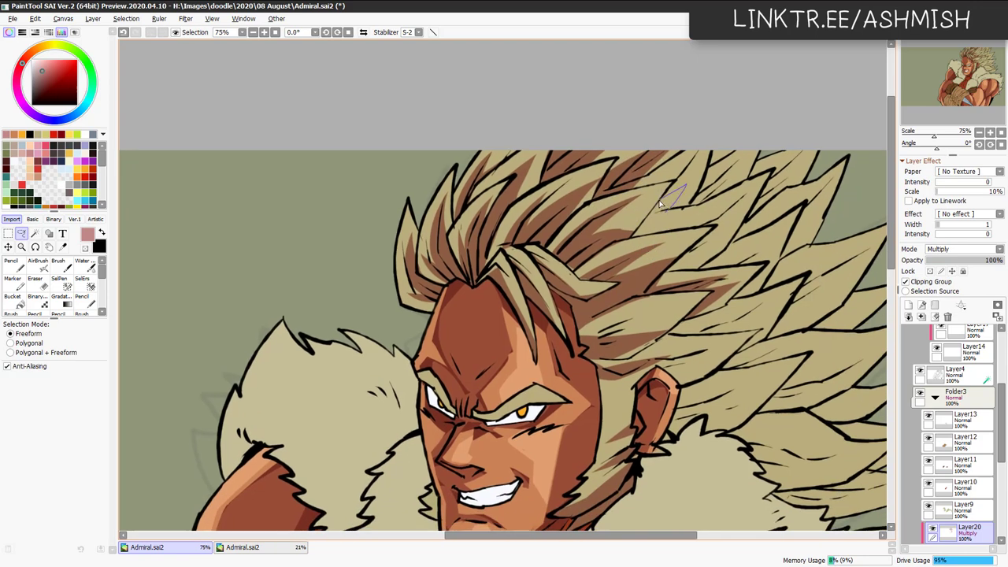
{"action": "left_click_drag", "start_coordinate": [633, 241], "coordinate": [633, 240]}
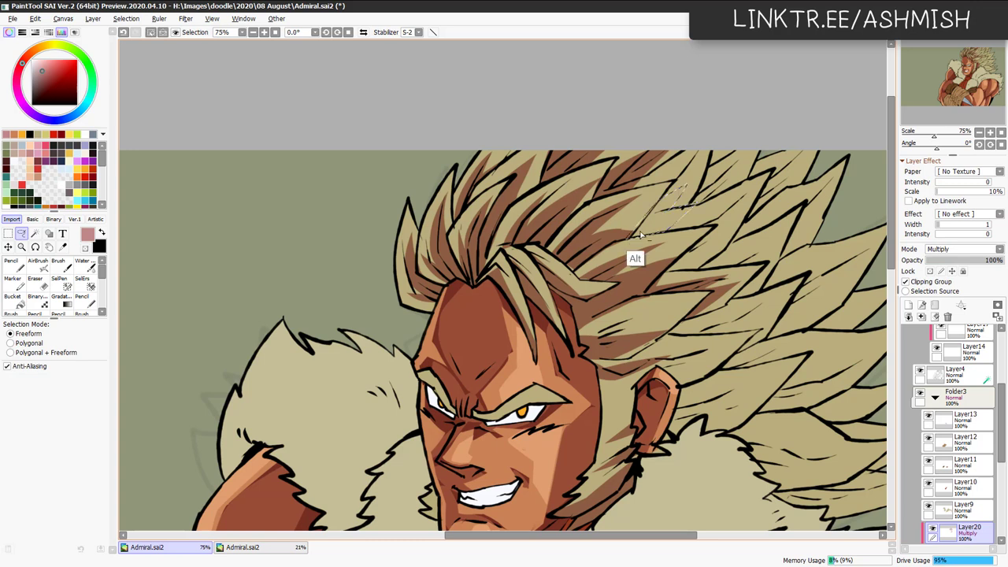
{"action": "key", "text": "ctrl+f"}
{"action": "key", "text": "ctrl+d"}
{"action": "left_click_drag", "start_coordinate": [701, 172], "coordinate": [671, 202]}
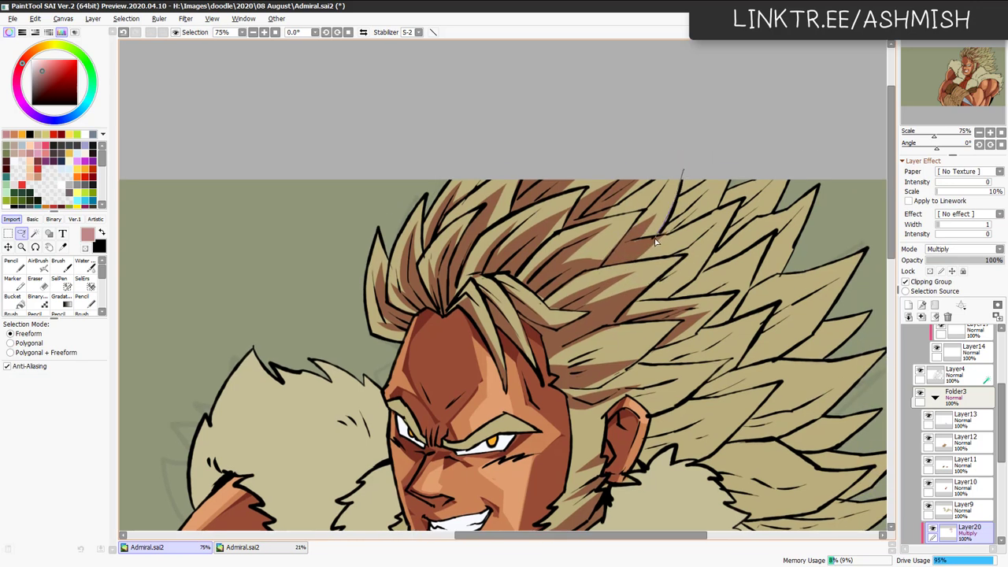
{"action": "left_click_drag", "start_coordinate": [726, 172], "coordinate": [745, 209]}
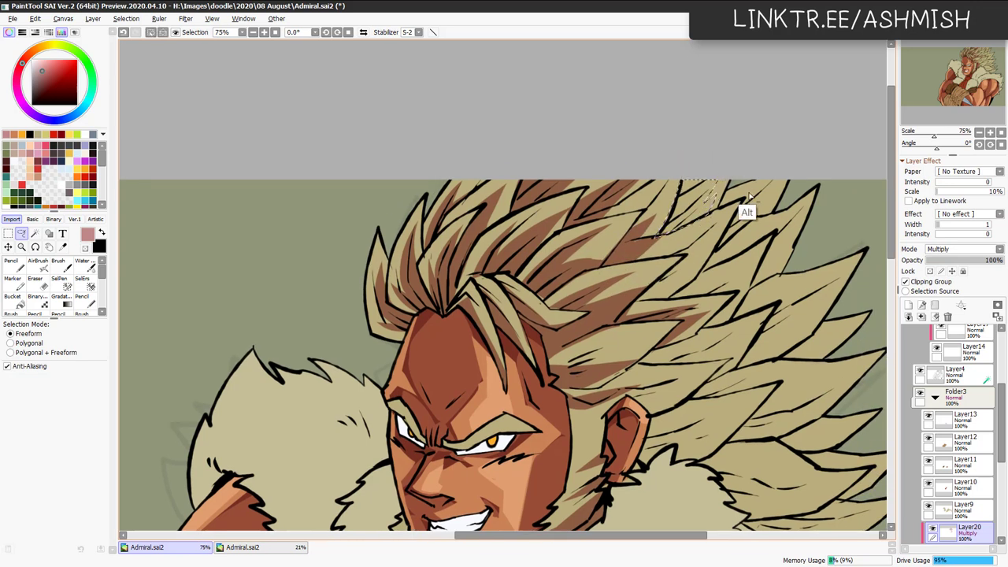
{"action": "key", "text": "ctrl+d"}
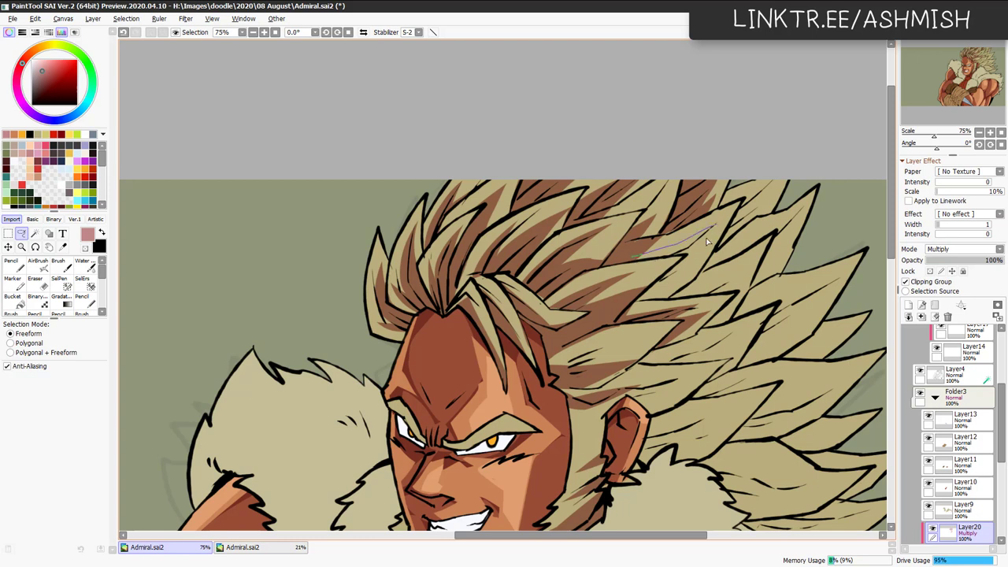
Lasso and fill shadows on the crown spikes just below and behind the ones at the canvas's upper edge.
{"action": "left_click_drag", "start_coordinate": [706, 241], "coordinate": [698, 268]}
{"action": "left_click_drag", "start_coordinate": [625, 266], "coordinate": [630, 271]}
{"action": "key", "text": "ctrl+d"}
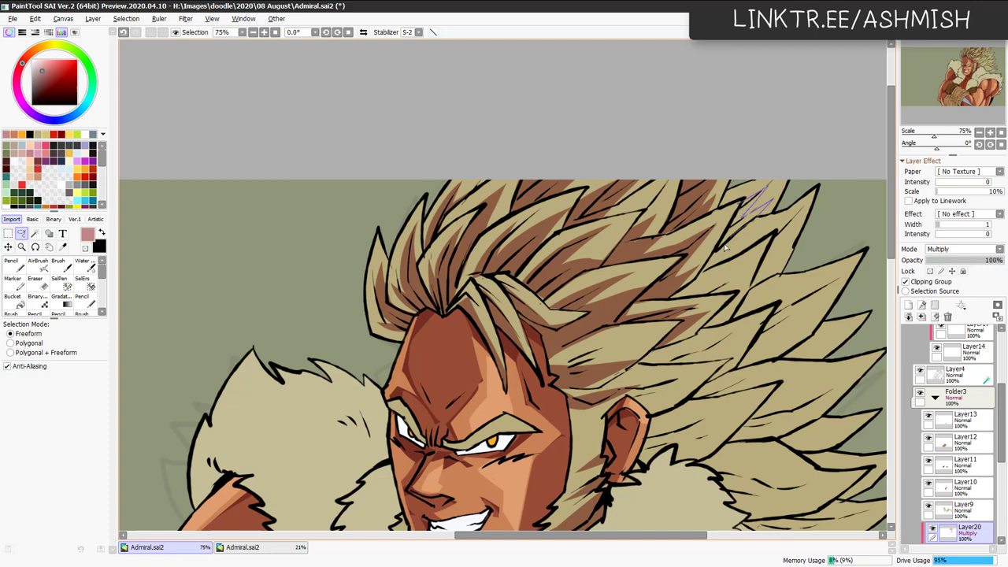
{"action": "left_click_drag", "start_coordinate": [717, 249], "coordinate": [740, 217]}
{"action": "key", "text": "ctrl+f"}
{"action": "key", "text": "ctrl+d"}
Lasso and fill shadows on the outermost upper back spike and the strand beneath it.
{"action": "mouse_move", "coordinate": [726, 288]}
{"action": "left_mouse_down"}
{"action": "mouse_move", "coordinate": [681, 256]}
{"action": "mouse_move", "coordinate": [754, 186]}
{"action": "left_mouse_up"}
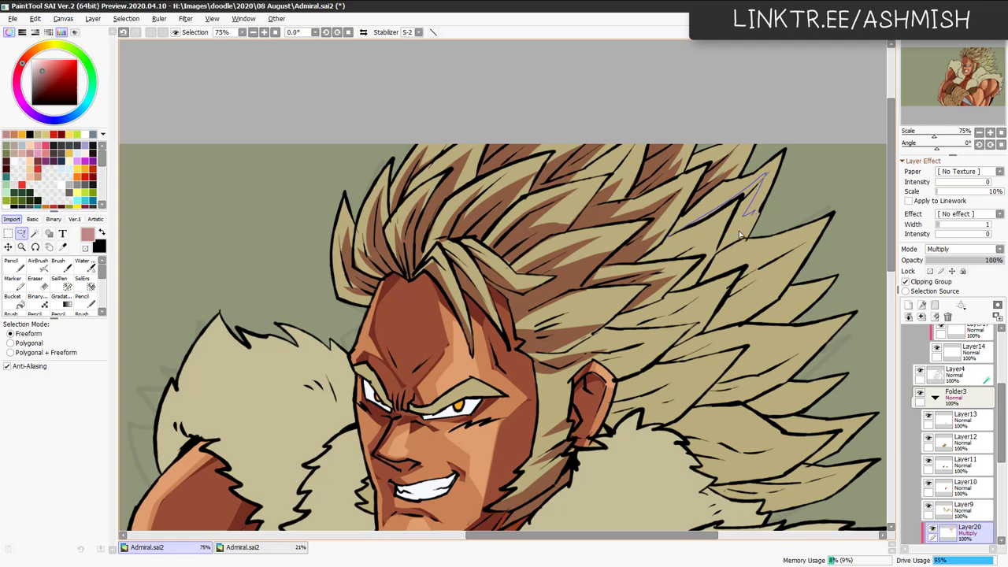
{"action": "left_click_drag", "start_coordinate": [720, 213], "coordinate": [701, 236]}
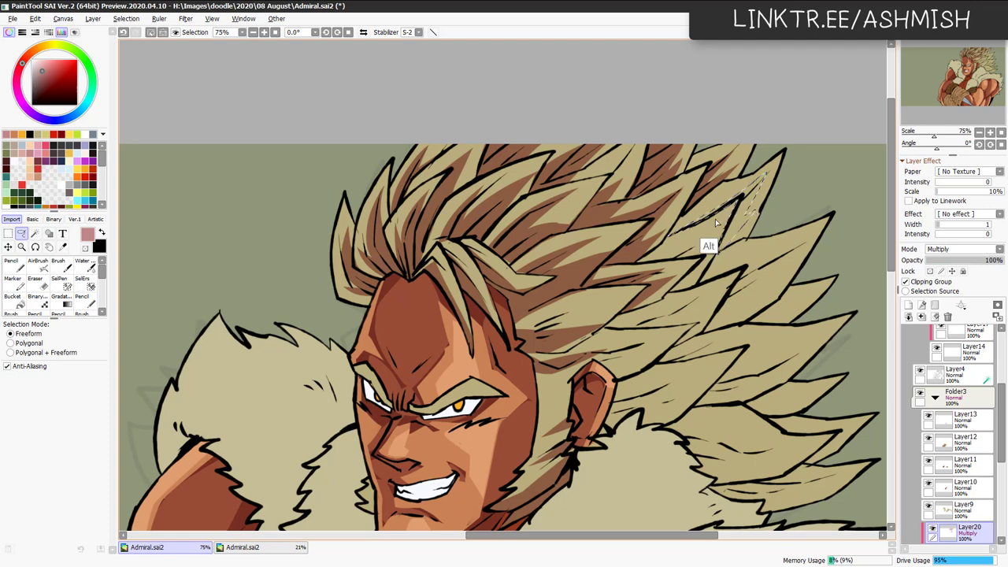
{"action": "key", "text": "ctrl+d"}
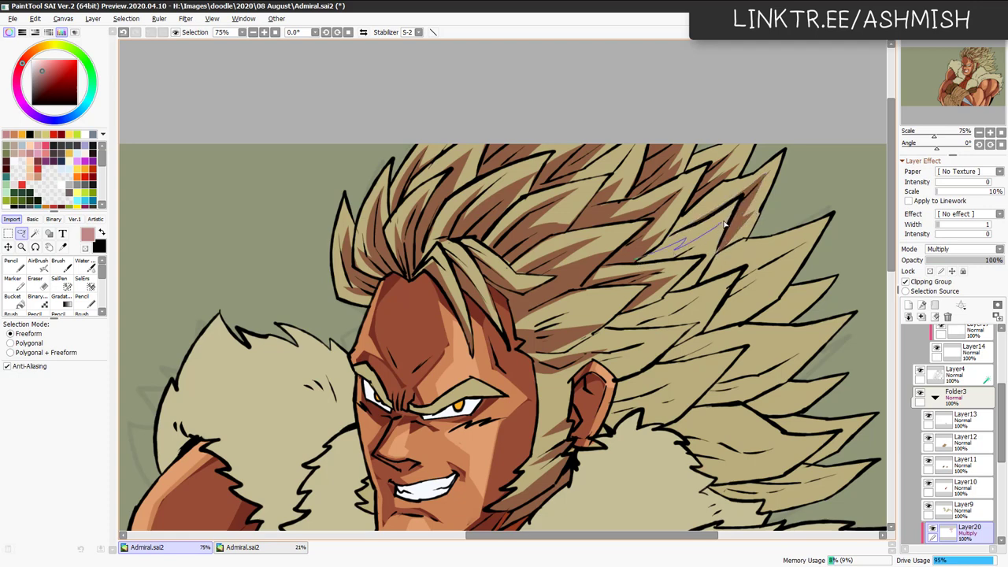
{"action": "left_click_drag", "start_coordinate": [643, 266], "coordinate": [638, 263]}
{"action": "key", "text": "ctrl+d"}
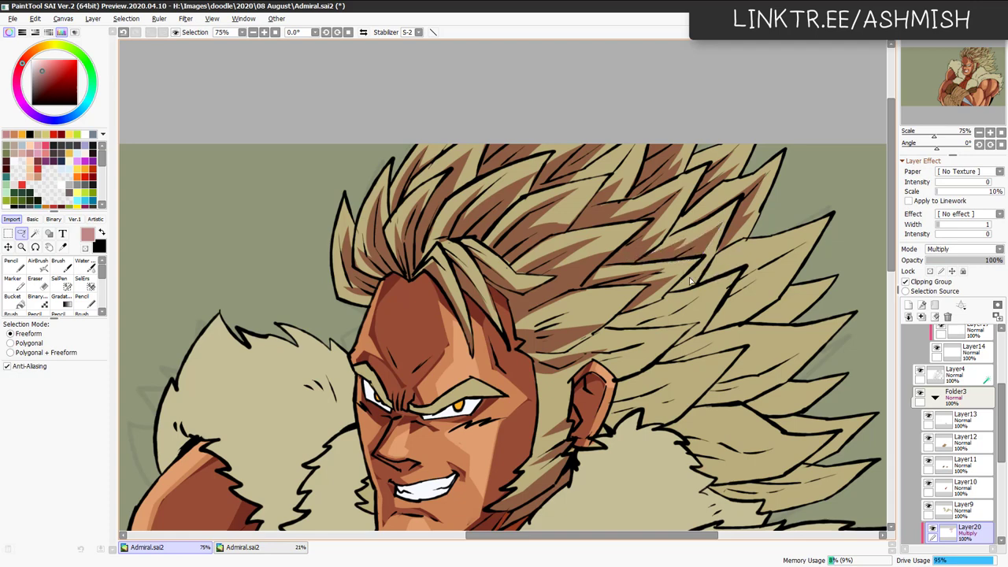
Lasso and fill a shadow on the small far-side sideburn tuft beside the jaw.
{"action": "mouse_move", "coordinate": [693, 291]}
{"action": "left_mouse_down"}
{"action": "mouse_move", "coordinate": [680, 299]}
{"action": "mouse_move", "coordinate": [787, 233]}
{"action": "mouse_move", "coordinate": [822, 193]}
{"action": "left_mouse_up"}
{"action": "key", "text": "ctrl+f"}
{"action": "key", "text": "ctrl+d"}
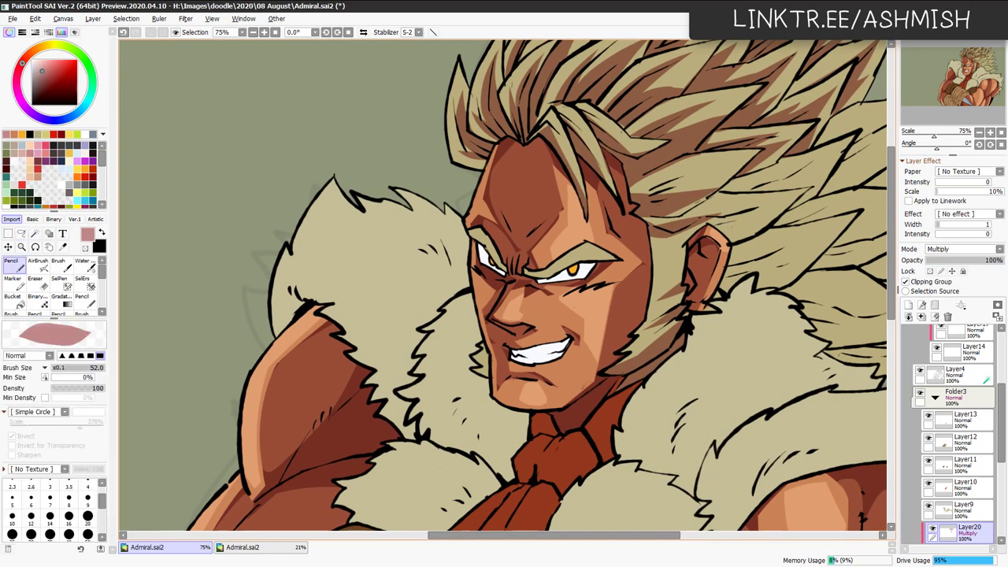
{"action": "left_click_drag", "start_coordinate": [577, 313], "coordinate": [536, 301]}
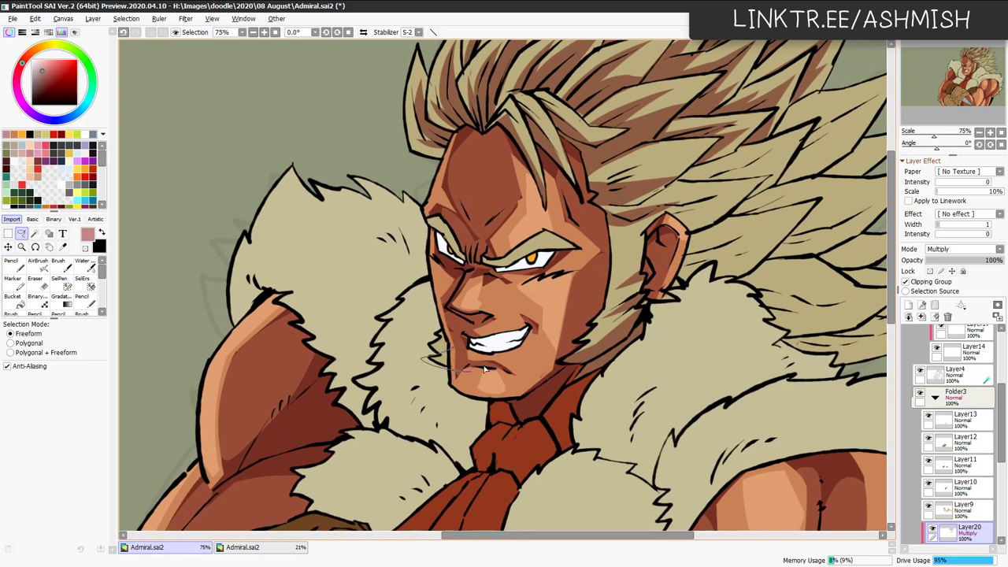
Lasso and fill shadows on the hair strands directly above and behind the ear, down to the fur collar.
{"action": "left_click_drag", "start_coordinate": [720, 265], "coordinate": [679, 299]}
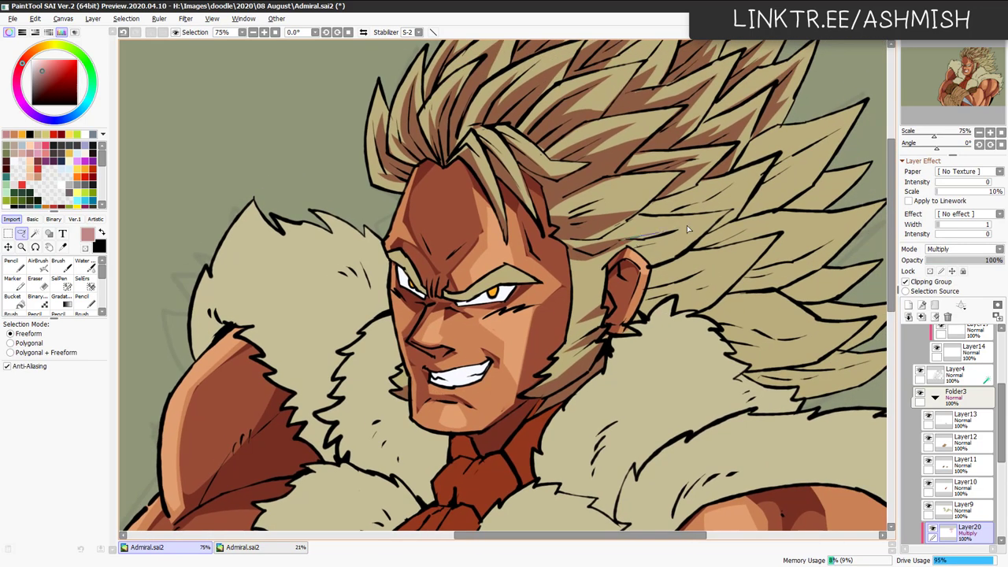
{"action": "left_click_drag", "start_coordinate": [619, 249], "coordinate": [624, 255]}
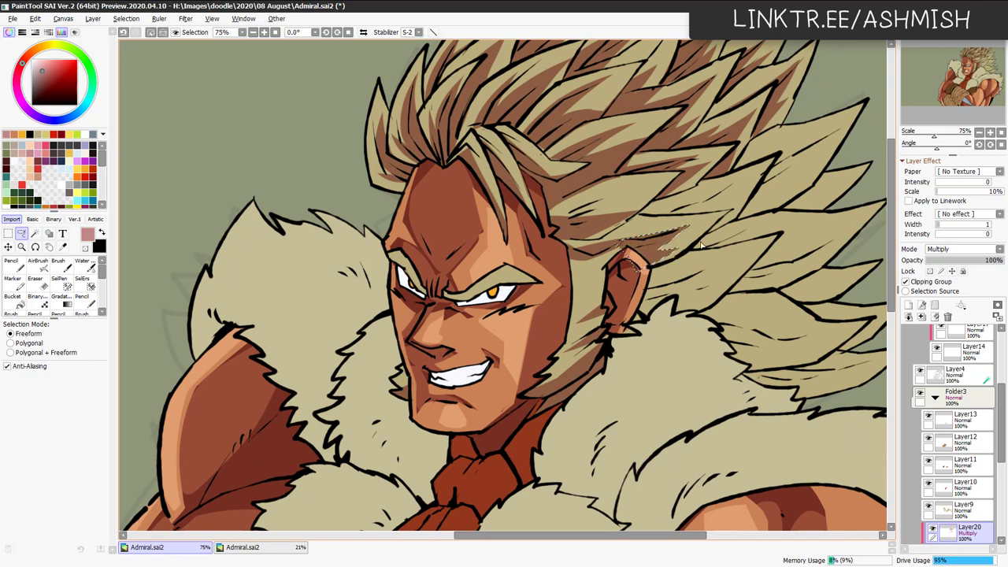
{"action": "key", "text": "ctrl+d"}
{"action": "left_click_drag", "start_coordinate": [714, 270], "coordinate": [696, 293]}
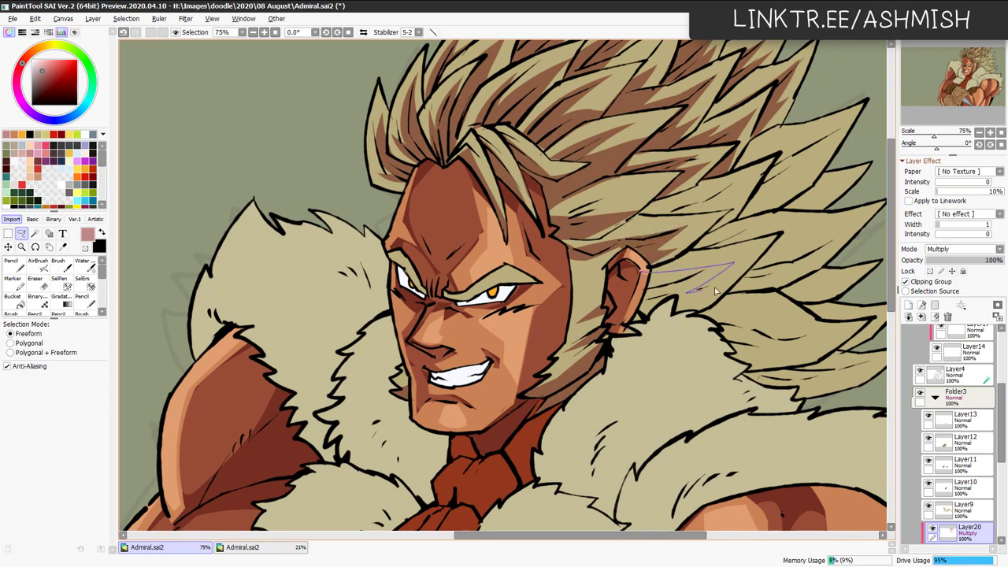
{"action": "key", "text": "ctrl+f"}
{"action": "mouse_move", "coordinate": [622, 340]}
{"action": "left_mouse_down"}
{"action": "mouse_move", "coordinate": [630, 274]}
{"action": "mouse_move", "coordinate": [615, 324]}
{"action": "mouse_move", "coordinate": [598, 337]}
{"action": "left_mouse_up"}
{"action": "key", "text": "ctrl+d"}
{"action": "key", "text": "ctrl+f"}
{"action": "key", "text": "ctrl+d"}
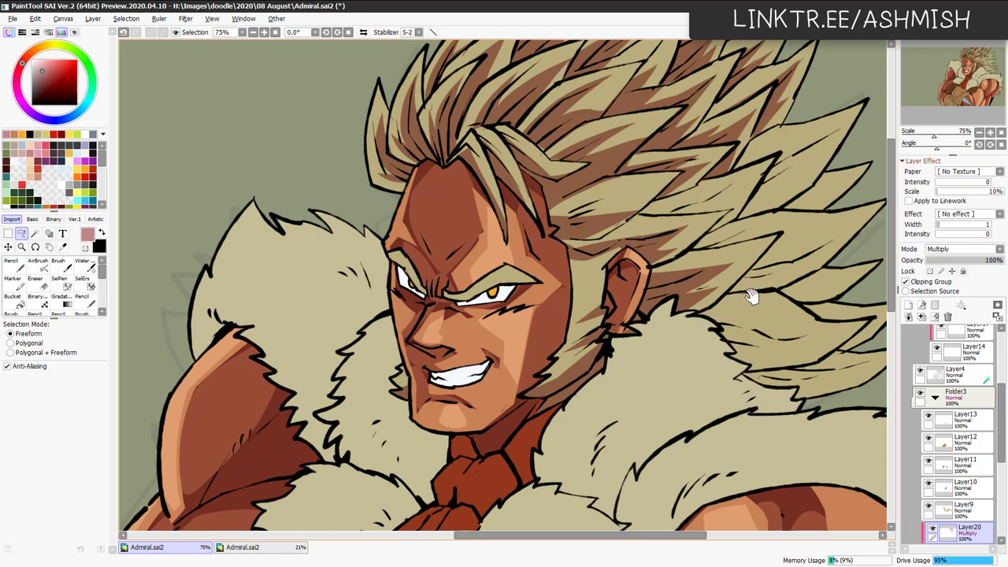
Lasso and fill shadows on the mid-length spikes between the temple and the back of the hair.
{"action": "left_click_drag", "start_coordinate": [748, 293], "coordinate": [657, 297]}
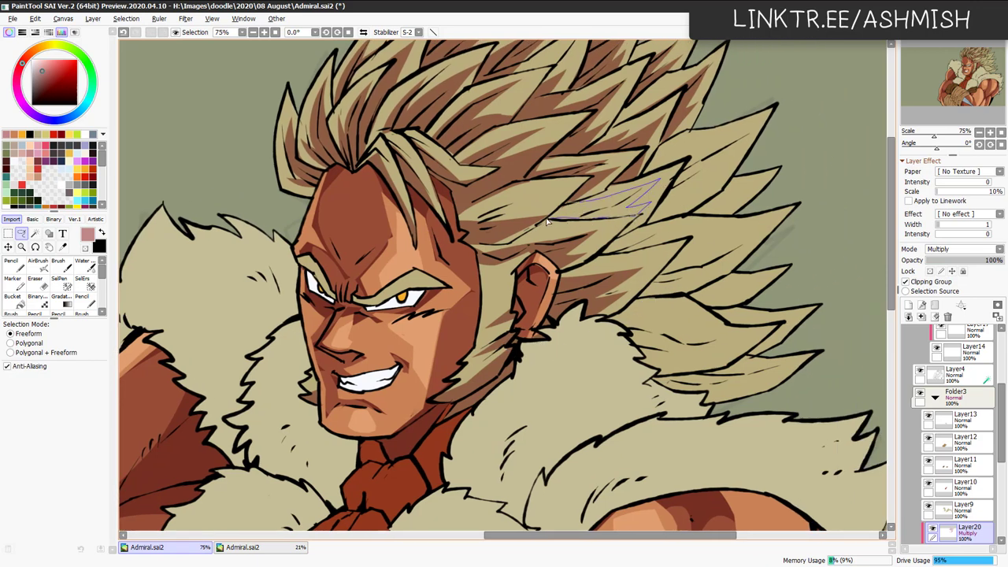
{"action": "left_click_drag", "start_coordinate": [546, 221], "coordinate": [547, 220]}
{"action": "key", "text": "ctrl+f"}
{"action": "key", "text": "ctrl+d"}
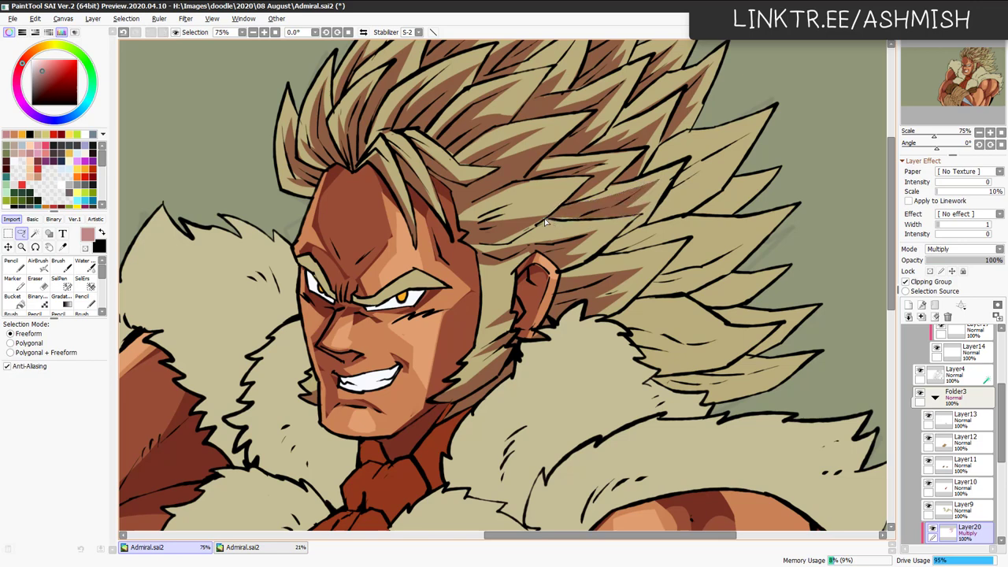
{"action": "left_click_drag", "start_coordinate": [623, 218], "coordinate": [621, 211]}
{"action": "key", "text": "ctrl+f"}
{"action": "key", "text": "ctrl+d"}
Lasso a jagged shadow on the large outer back spike, undo the first attempts and refill the shape.
{"action": "left_click_drag", "start_coordinate": [692, 242], "coordinate": [645, 274]}
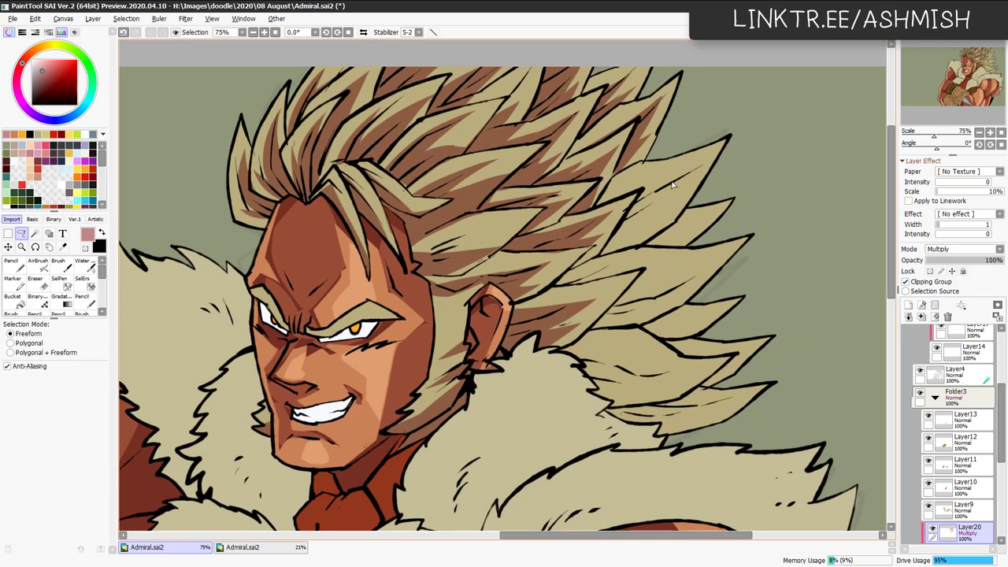
{"action": "left_click_drag", "start_coordinate": [662, 186], "coordinate": [655, 210]}
{"action": "key", "text": "ctrl+f"}
{"action": "mouse_move", "coordinate": [606, 248]}
{"action": "left_mouse_down"}
{"action": "mouse_move", "coordinate": [623, 221]}
{"action": "mouse_move", "coordinate": [665, 208]}
{"action": "mouse_move", "coordinate": [603, 245]}
{"action": "mouse_move", "coordinate": [575, 219]}
{"action": "left_mouse_up"}
{"action": "key", "text": "ctrl+d"}
{"action": "key", "text": "ctrl+f"}
{"action": "key", "text": "ctrl+z"}
{"action": "key", "text": "ctrl+z"}
{"action": "key", "text": "ctrl+z"}
{"action": "key", "text": "ctrl+z"}
{"action": "key", "text": "ctrl+x"}
{"action": "key", "text": "ctrl+f"}
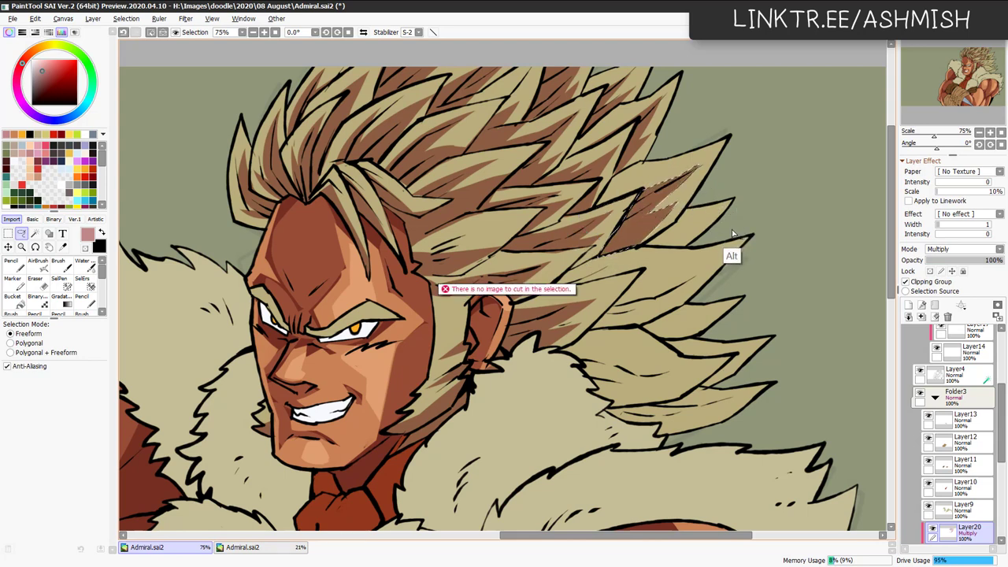
{"action": "key", "text": "ctrl+d"}
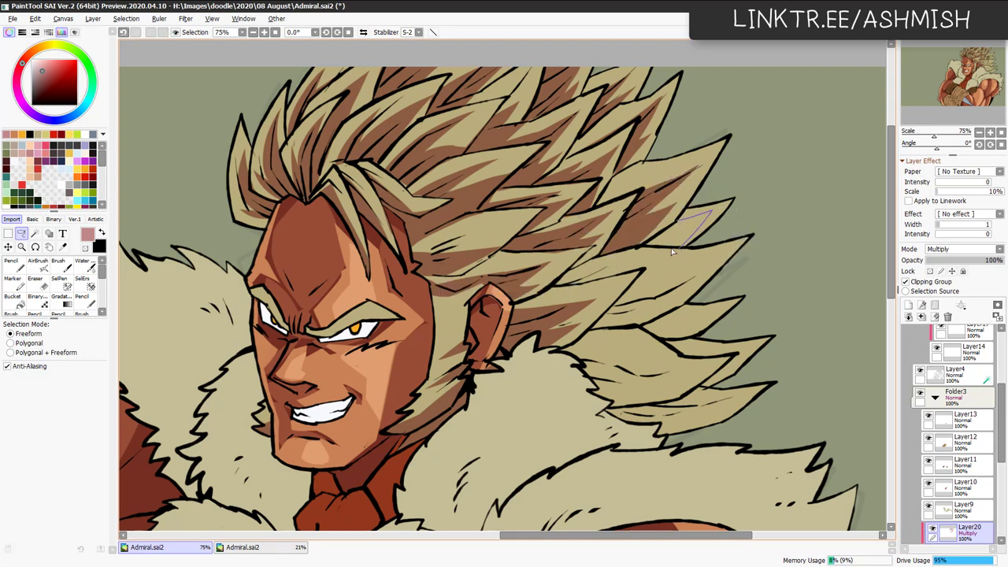
Lasso and fill shadows on the back spikes directly below the large outer spike.
{"action": "key", "text": "ctrl+z"}
{"action": "mouse_move", "coordinate": [684, 297]}
{"action": "left_mouse_down"}
{"action": "mouse_move", "coordinate": [730, 262]}
{"action": "mouse_move", "coordinate": [697, 236]}
{"action": "mouse_move", "coordinate": [773, 212]}
{"action": "left_mouse_up"}
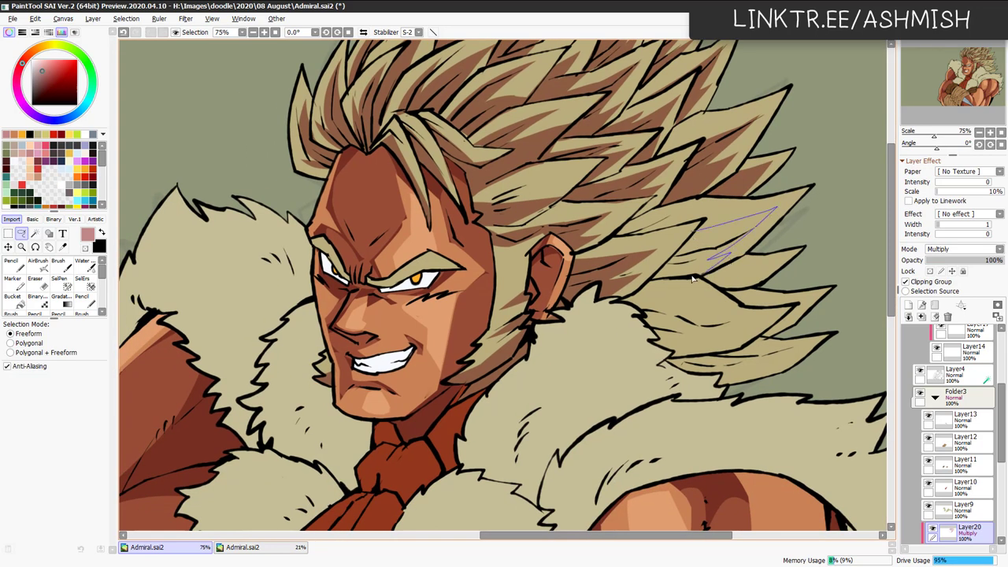
{"action": "left_click_drag", "start_coordinate": [652, 280], "coordinate": [655, 277]}
{"action": "key", "text": "ctrl+f"}
{"action": "key", "text": "ctrl+d"}
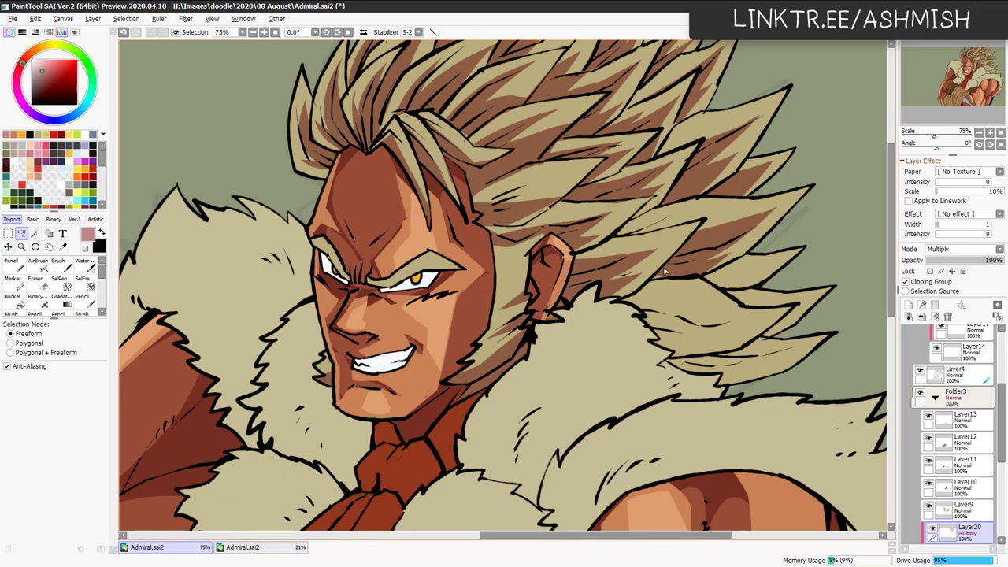
Lasso and fill a jagged shadow on the broad lower back spike rising from behind the fur collar.
{"action": "left_click_drag", "start_coordinate": [722, 284], "coordinate": [724, 234]}
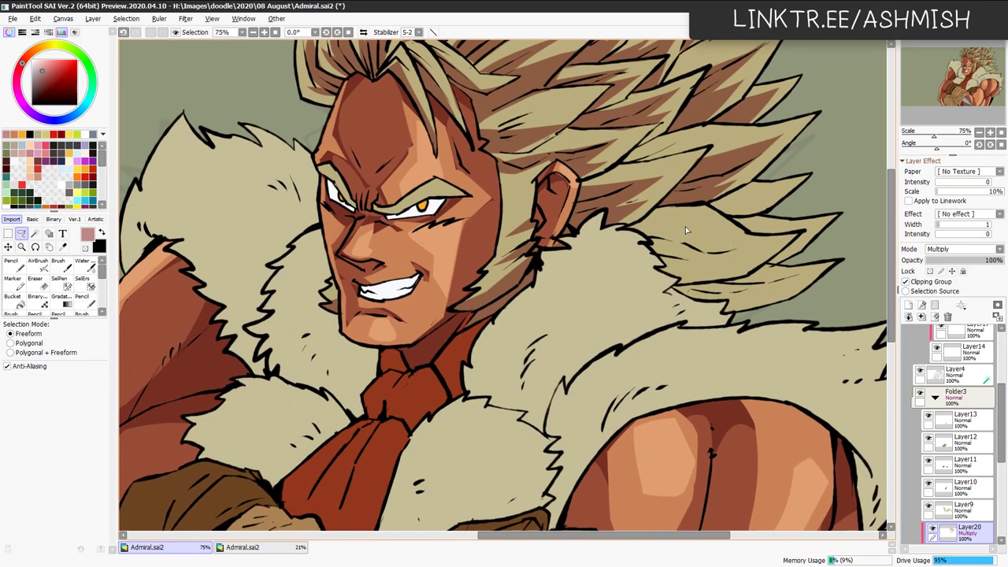
{"action": "left_click_drag", "start_coordinate": [660, 211], "coordinate": [748, 252]}
{"action": "mouse_move", "coordinate": [638, 300]}
{"action": "left_mouse_down"}
{"action": "mouse_move", "coordinate": [603, 243]}
{"action": "mouse_move", "coordinate": [658, 211]}
{"action": "left_mouse_up"}
{"action": "key", "text": "ctrl+f"}
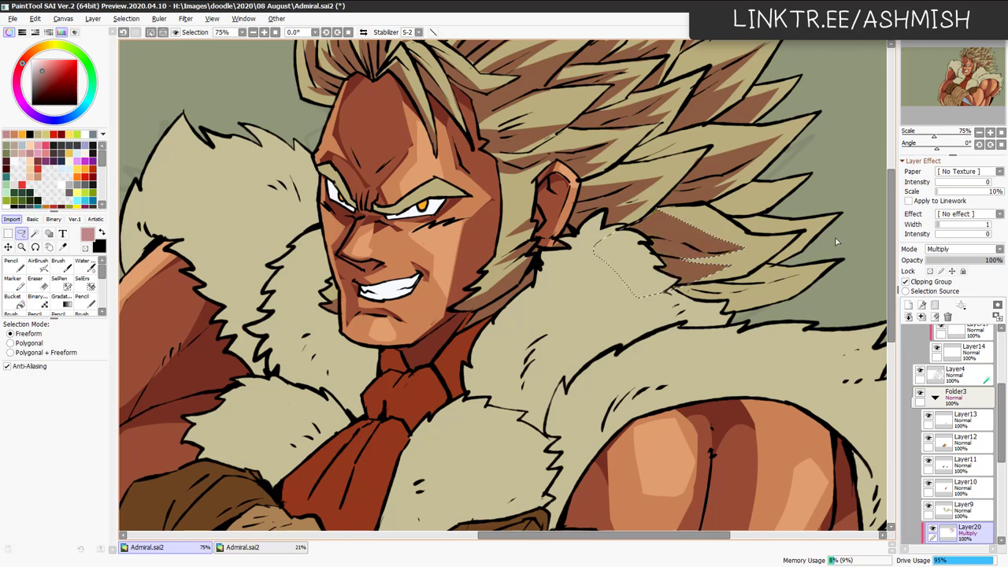
{"action": "key", "text": "ctrl+d"}
Select the two small spike tips above the lowest back spike with the Magic Wand and paint them with shadow color.
{"action": "key", "text": "w"}
{"action": "left_click", "coordinate": [798, 253]}
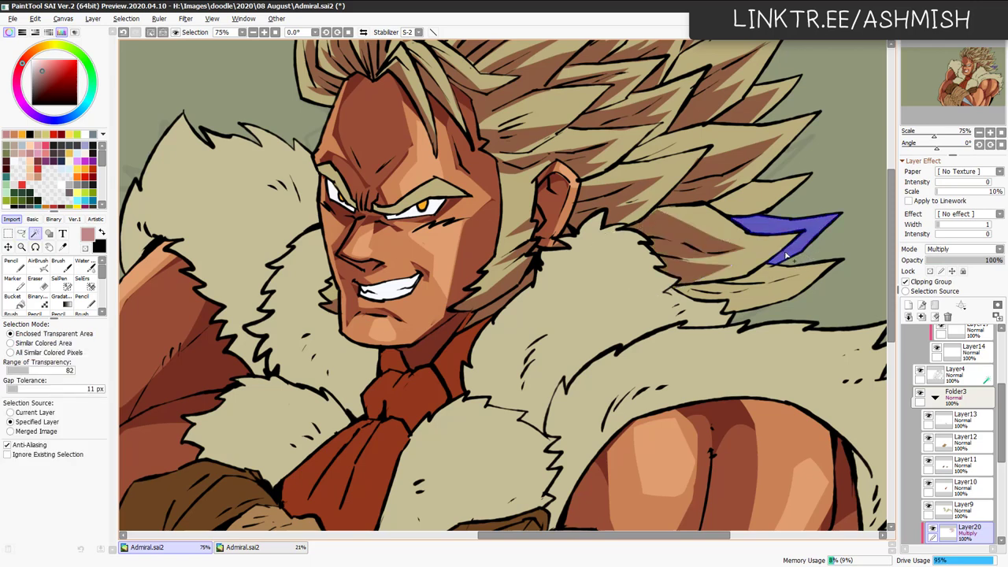
{"action": "key", "text": "n"}
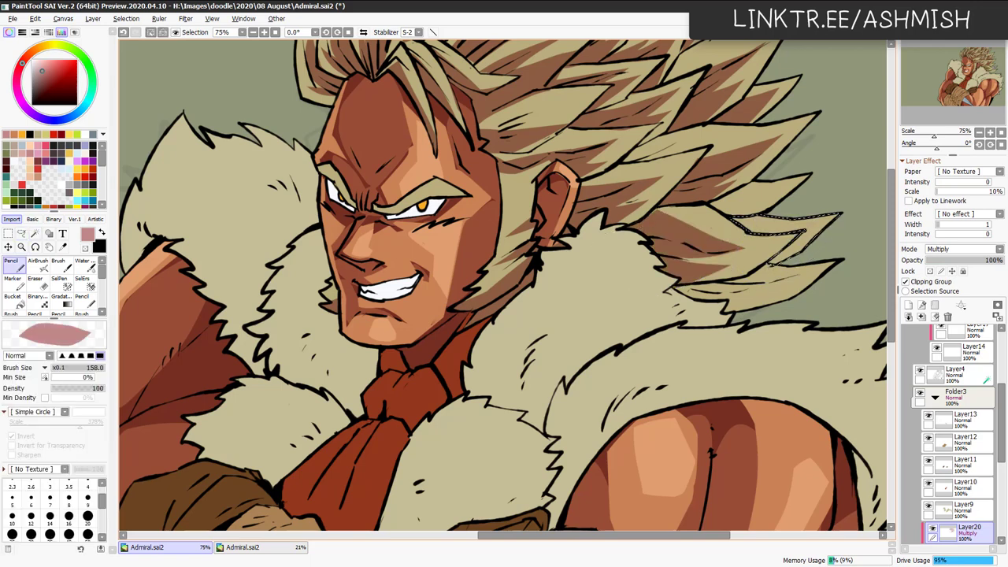
{"action": "key", "text": "ctrl+d"}
{"action": "mouse_move", "coordinate": [761, 246]}
{"action": "left_mouse_down"}
{"action": "mouse_move", "coordinate": [711, 322]}
{"action": "mouse_move", "coordinate": [725, 310]}
{"action": "mouse_move", "coordinate": [717, 328]}
{"action": "left_mouse_up"}
{"action": "key", "text": "w"}
{"action": "left_click", "coordinate": [729, 302]}
{"action": "key", "text": "n"}
{"action": "left_click_drag", "start_coordinate": [743, 293], "coordinate": [701, 303]}
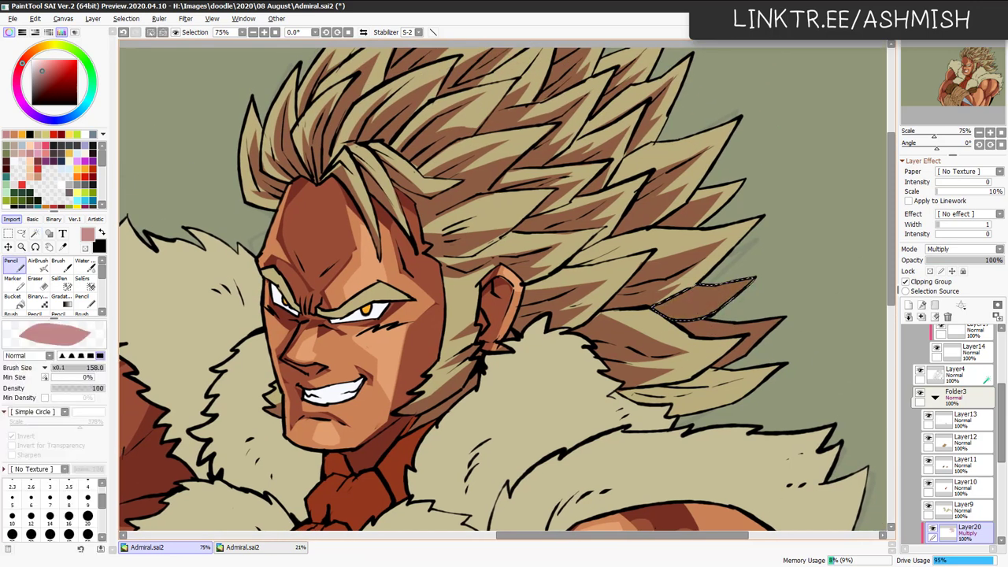
{"action": "key", "text": "ctrl+d"}
Select both parts of the lowest back spike with the Magic Wand and paint them with shadow color.
{"action": "scroll", "coordinate": [713, 315], "scroll_direction": "down", "scroll_amount": 3}
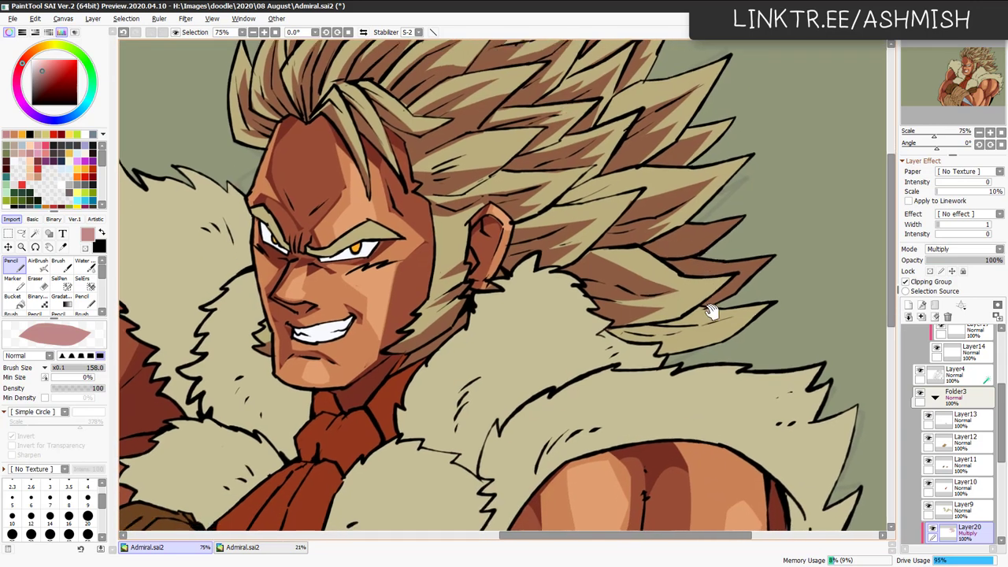
{"action": "key", "text": "w"}
{"action": "left_click", "coordinate": [713, 303]}
{"action": "left_click", "coordinate": [642, 312]}
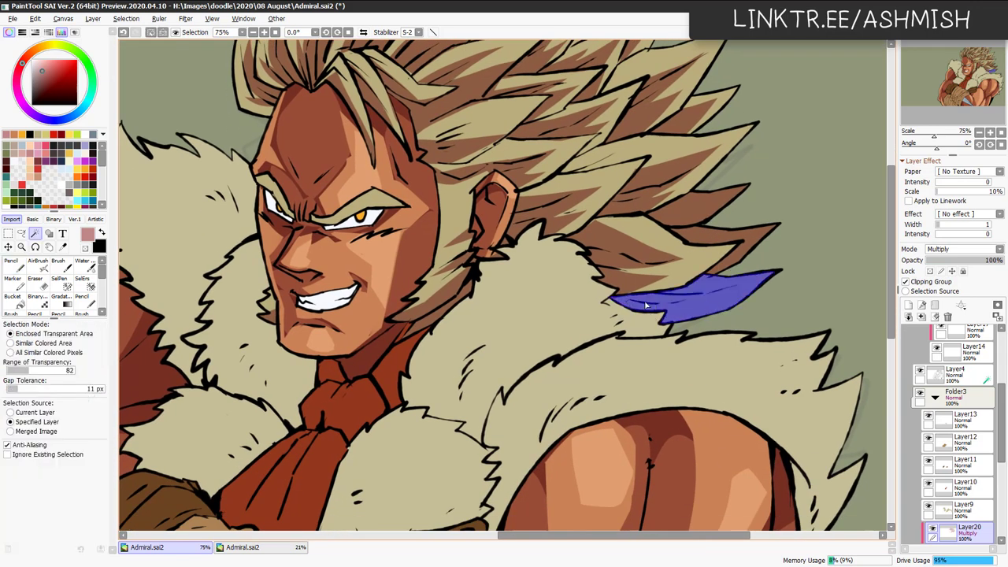
{"action": "key", "text": "n"}
{"action": "left_click_drag", "start_coordinate": [642, 303], "coordinate": [756, 282]}
{"action": "key", "text": "ctrl+d"}
Select the two small lower back spike tips in turn and erase lit areas from their shadows, undoing unwanted strokes.
{"action": "key", "text": "w"}
{"action": "left_click", "coordinate": [711, 208]}
{"action": "key", "text": "e"}
{"action": "left_click_drag", "start_coordinate": [671, 198], "coordinate": [746, 187]}
{"action": "key", "text": "ctrl+z"}
{"action": "left_click_drag", "start_coordinate": [661, 209], "coordinate": [729, 201]}
{"action": "key", "text": "ctrl+z"}
{"action": "key", "text": "ctrl+z"}
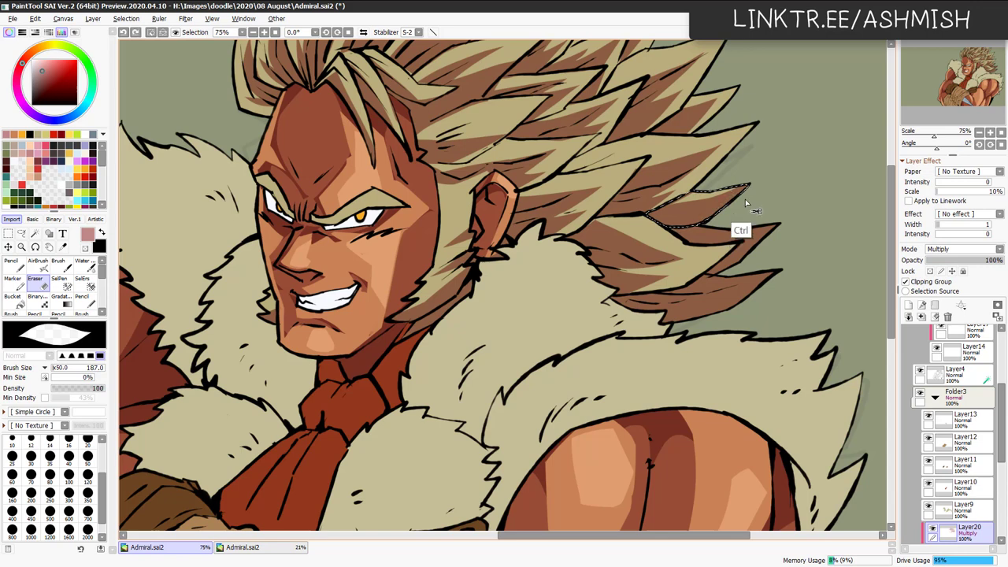
{"action": "key", "text": "ctrl+z"}
{"action": "key", "text": "ctrl+z"}
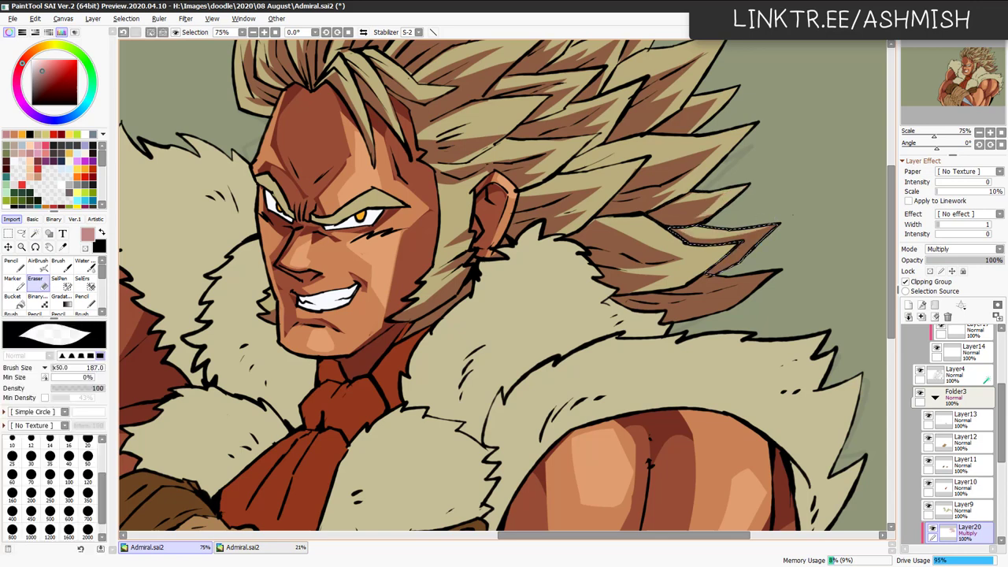
{"action": "left_click_drag", "start_coordinate": [776, 227], "coordinate": [683, 239]}
{"action": "key", "text": "ctrl+d"}
Select the lowest back spike with the Magic Wand and erase a lit area along its upper edge.
{"action": "key", "text": "w"}
{"action": "left_click", "coordinate": [737, 293]}
{"action": "key", "text": "e"}
{"action": "left_click_drag", "start_coordinate": [688, 282], "coordinate": [773, 276]}
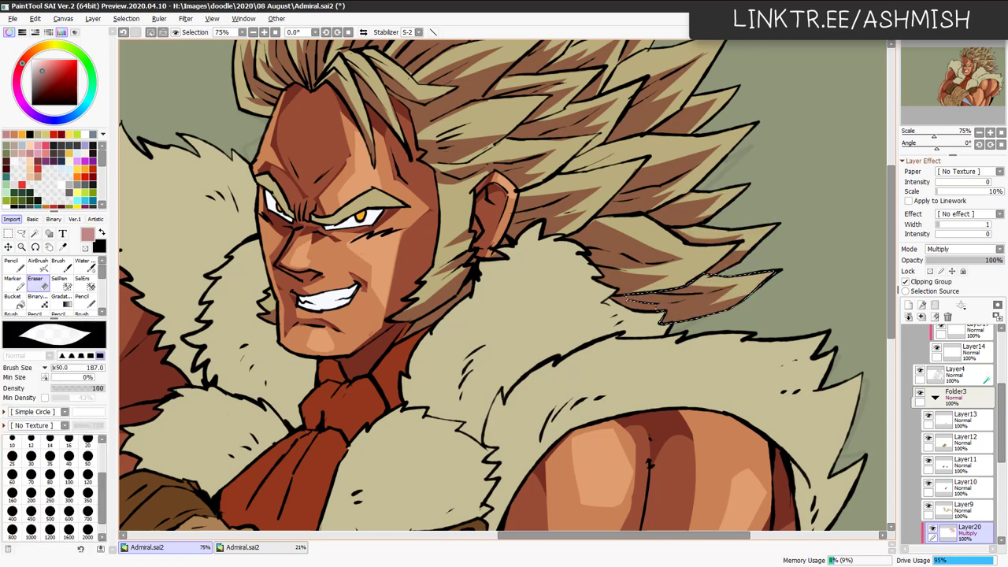
{"action": "key", "text": "ctrl+d"}
Select the large outer back spike with the Magic Wand and paint extra shadow near its base with the Pencil.
{"action": "scroll", "coordinate": [690, 285], "scroll_direction": "up", "scroll_amount": 3}
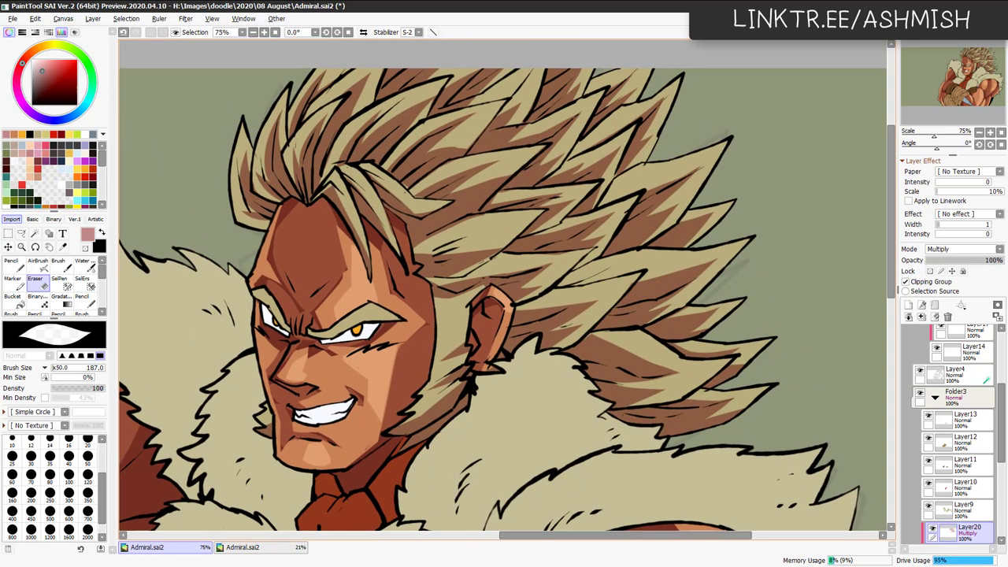
{"action": "key", "text": "w"}
{"action": "left_click", "coordinate": [659, 186]}
{"action": "key", "text": "n"}
{"action": "mouse_move", "coordinate": [647, 178]}
{"action": "left_mouse_down"}
{"action": "mouse_move", "coordinate": [600, 209]}
{"action": "mouse_move", "coordinate": [629, 213]}
{"action": "left_mouse_up"}
{"action": "key", "text": "ctrl+d"}
{"action": "key", "text": "Page_Down"}
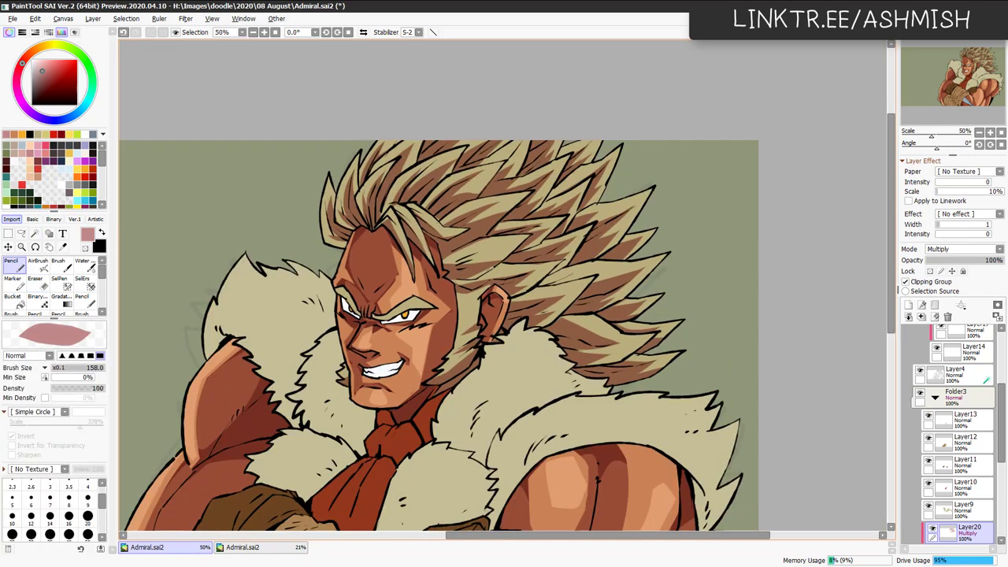
Adjust the hair shadow layer with Hue/Saturation, shifting hue to +10 and luminance to +29.
{"action": "left_click_drag", "start_coordinate": [628, 447], "coordinate": [700, 317]}
{"action": "left_click_drag", "start_coordinate": [591, 198], "coordinate": [540, 201]}
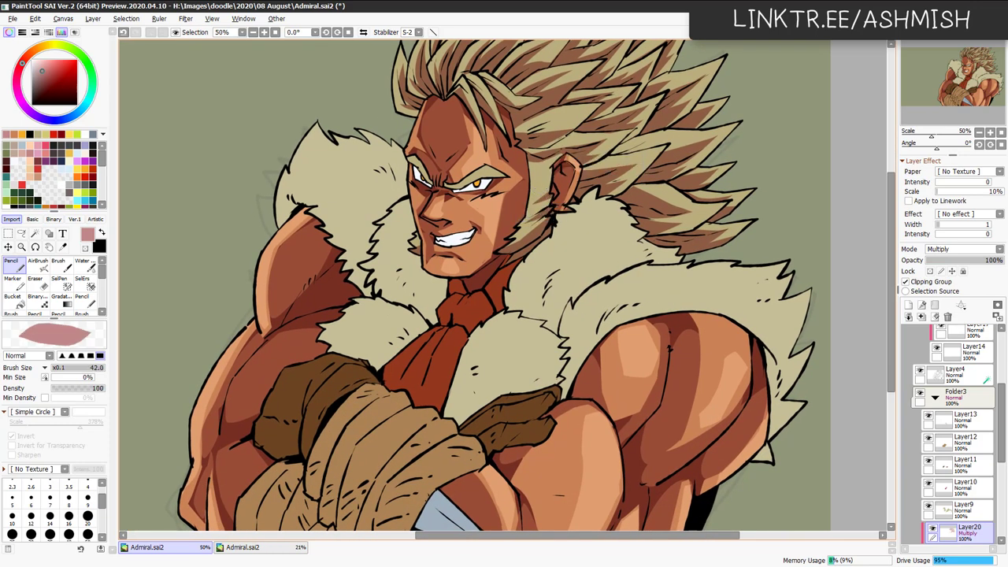
{"action": "left_click_drag", "start_coordinate": [636, 289], "coordinate": [637, 314]}
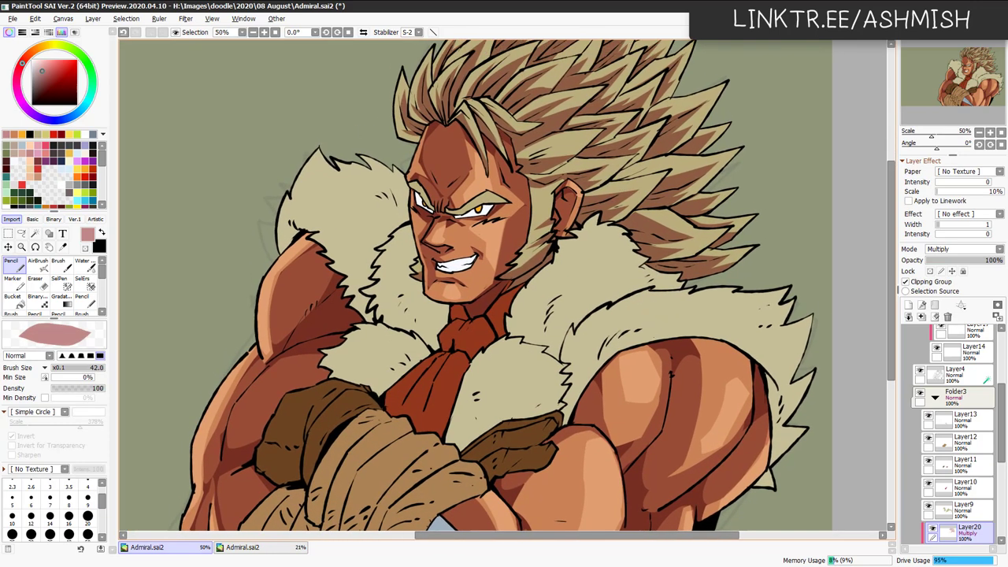
{"action": "key", "text": "ctrl+u"}
{"action": "left_click_drag", "start_coordinate": [421, 349], "coordinate": [435, 320]}
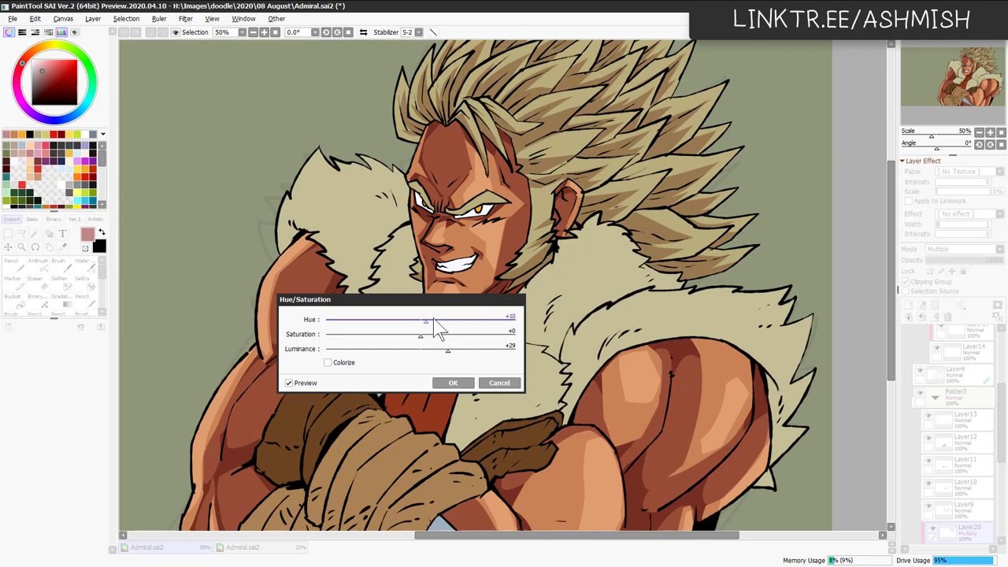
{"action": "left_click", "coordinate": [462, 383]}
Duplicate the hair shadow layer, lasso the outer portions of the spikes in freeform, and delete those areas from the copy.
{"action": "key", "text": "ctrl+j"}
{"action": "left_click_drag", "start_coordinate": [606, 269], "coordinate": [651, 313]}
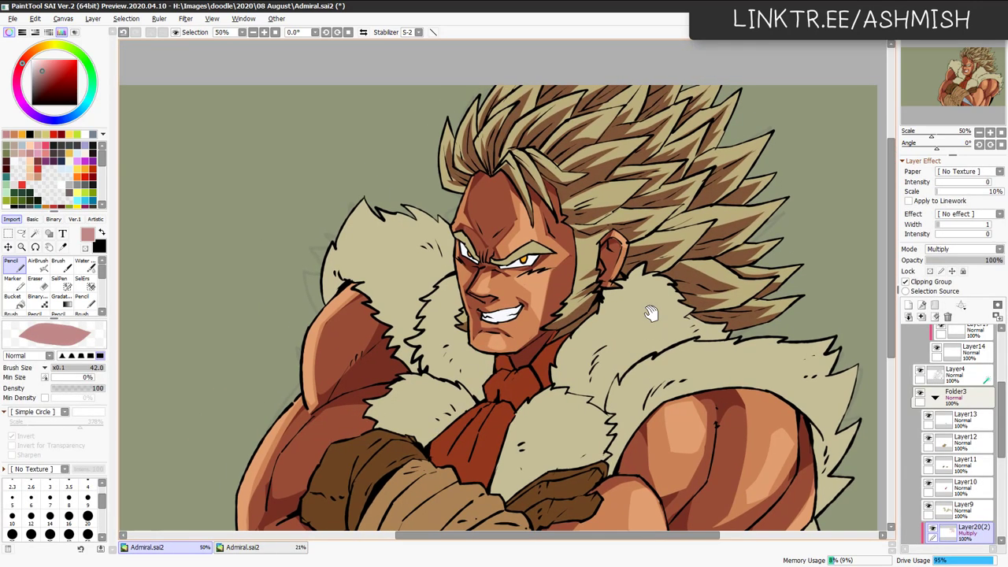
{"action": "key", "text": "l"}
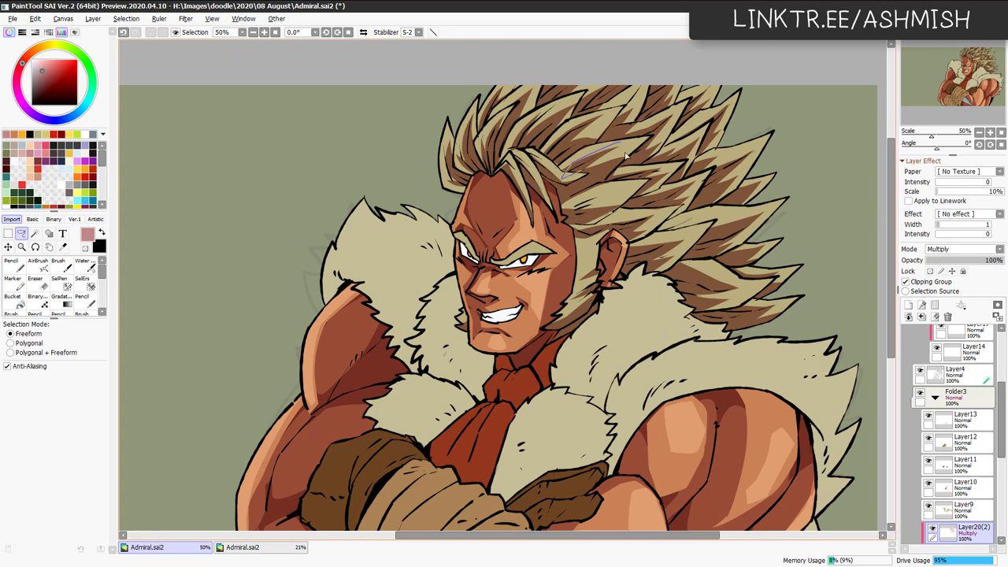
{"action": "key", "text": "shift"}
{"action": "mouse_move", "coordinate": [626, 155]}
{"action": "left_mouse_down"}
{"action": "mouse_move", "coordinate": [623, 195]}
{"action": "mouse_move", "coordinate": [687, 185]}
{"action": "mouse_move", "coordinate": [640, 211]}
{"action": "mouse_move", "coordinate": [736, 167]}
{"action": "mouse_move", "coordinate": [719, 172]}
{"action": "mouse_move", "coordinate": [745, 171]}
{"action": "mouse_move", "coordinate": [736, 192]}
{"action": "mouse_move", "coordinate": [758, 181]}
{"action": "mouse_move", "coordinate": [775, 201]}
{"action": "mouse_move", "coordinate": [710, 236]}
{"action": "mouse_move", "coordinate": [771, 233]}
{"action": "mouse_move", "coordinate": [701, 260]}
{"action": "mouse_move", "coordinate": [744, 258]}
{"action": "mouse_move", "coordinate": [715, 274]}
{"action": "mouse_move", "coordinate": [776, 275]}
{"action": "mouse_move", "coordinate": [738, 302]}
{"action": "mouse_move", "coordinate": [732, 282]}
{"action": "mouse_move", "coordinate": [688, 277]}
{"action": "mouse_move", "coordinate": [734, 306]}
{"action": "mouse_move", "coordinate": [681, 321]}
{"action": "mouse_move", "coordinate": [793, 314]}
{"action": "mouse_move", "coordinate": [726, 340]}
{"action": "mouse_move", "coordinate": [791, 307]}
{"action": "left_mouse_up"}
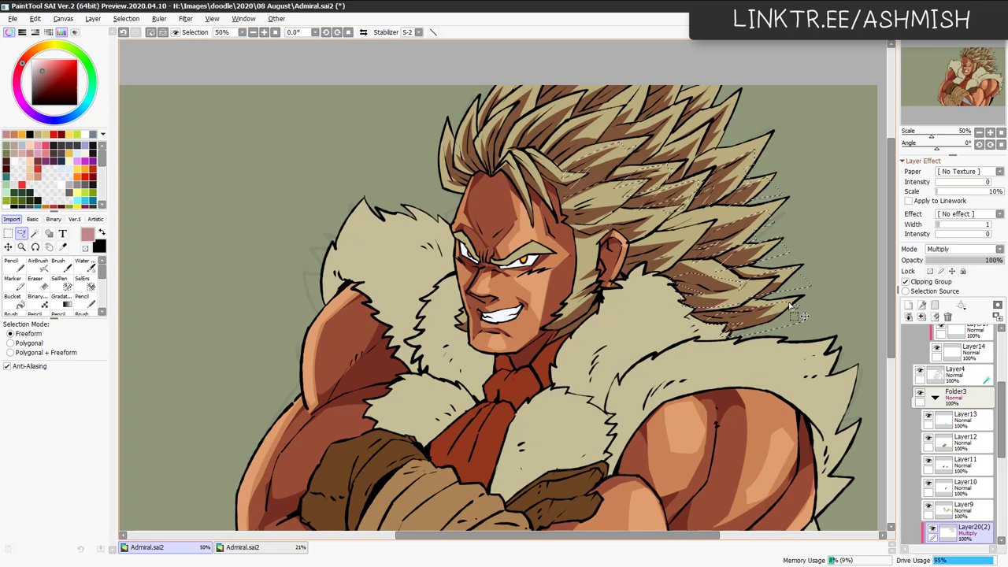
{"action": "scroll", "coordinate": [795, 313], "scroll_direction": "down", "scroll_amount": 1}
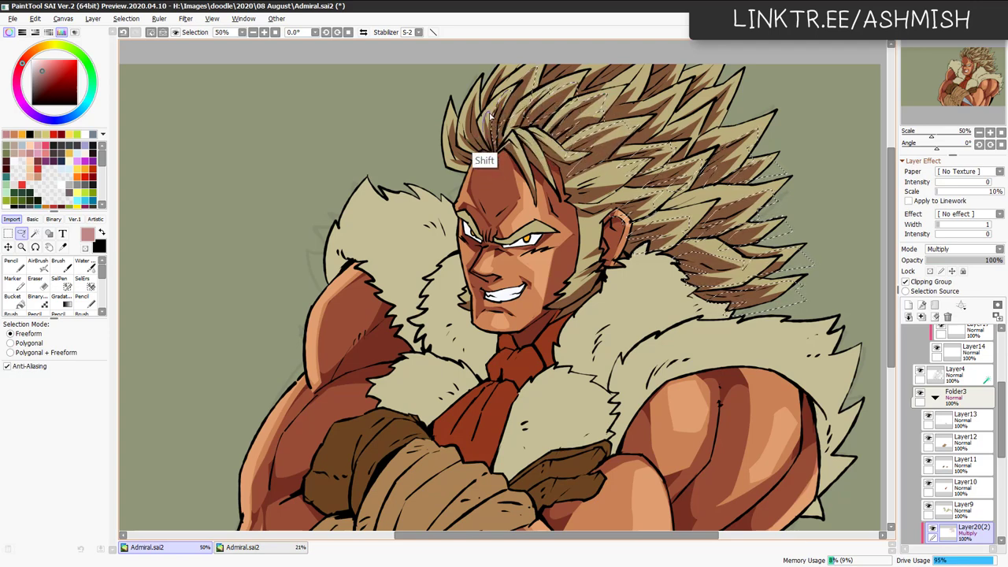
{"action": "left_click_drag", "start_coordinate": [464, 134], "coordinate": [459, 114]}
{"action": "mouse_move", "coordinate": [508, 67]}
{"action": "left_mouse_down"}
{"action": "mouse_move", "coordinate": [613, 63]}
{"action": "mouse_move", "coordinate": [581, 58]}
{"action": "mouse_move", "coordinate": [665, 69]}
{"action": "mouse_move", "coordinate": [657, 83]}
{"action": "mouse_move", "coordinate": [700, 70]}
{"action": "mouse_move", "coordinate": [643, 100]}
{"action": "mouse_move", "coordinate": [674, 98]}
{"action": "left_mouse_up"}
{"action": "mouse_move", "coordinate": [626, 137]}
{"action": "left_mouse_down"}
{"action": "mouse_move", "coordinate": [701, 75]}
{"action": "mouse_move", "coordinate": [687, 96]}
{"action": "mouse_move", "coordinate": [731, 93]}
{"action": "left_mouse_up"}
{"action": "mouse_move", "coordinate": [701, 128]}
{"action": "left_mouse_down"}
{"action": "mouse_move", "coordinate": [686, 118]}
{"action": "mouse_move", "coordinate": [760, 144]}
{"action": "mouse_move", "coordinate": [725, 135]}
{"action": "mouse_move", "coordinate": [732, 247]}
{"action": "mouse_move", "coordinate": [713, 210]}
{"action": "mouse_move", "coordinate": [780, 266]}
{"action": "left_mouse_up"}
{"action": "key", "text": "Delete"}
{"action": "key", "text": "ctrl+d"}
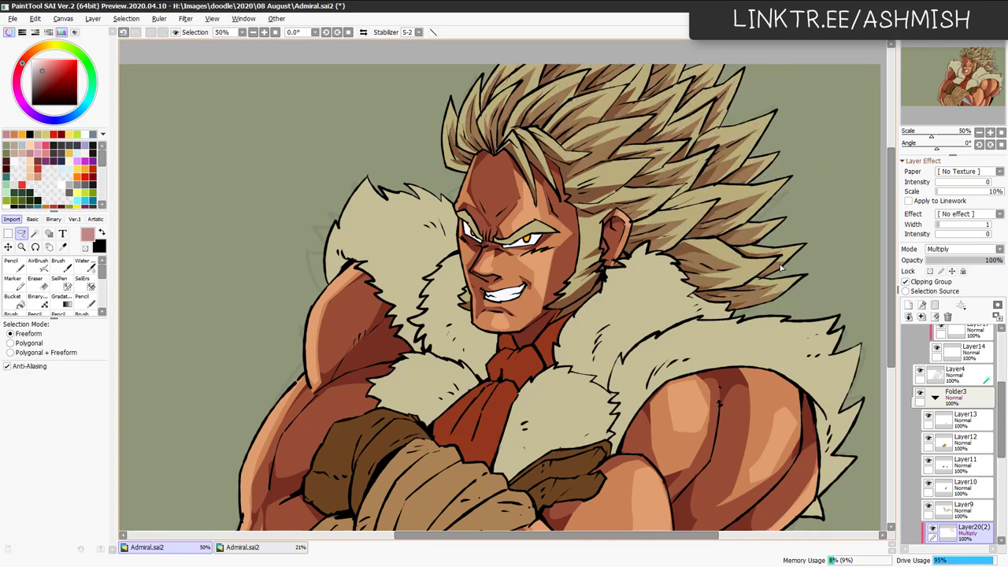
Lasso small areas above the ear and around the sideburn to refine the duplicated shadow, and deselect.
{"action": "mouse_move", "coordinate": [622, 181]}
{"action": "left_mouse_down"}
{"action": "mouse_move", "coordinate": [621, 193]}
{"action": "mouse_move", "coordinate": [632, 186]}
{"action": "left_mouse_up"}
{"action": "mouse_move", "coordinate": [647, 197]}
{"action": "left_mouse_down"}
{"action": "mouse_move", "coordinate": [606, 203]}
{"action": "mouse_move", "coordinate": [649, 196]}
{"action": "left_mouse_up"}
{"action": "mouse_move", "coordinate": [582, 257]}
{"action": "left_mouse_down"}
{"action": "mouse_move", "coordinate": [598, 265]}
{"action": "mouse_move", "coordinate": [563, 312]}
{"action": "left_mouse_up"}
{"action": "left_click_drag", "start_coordinate": [486, 306], "coordinate": [491, 308]}
{"action": "key", "text": "ctrl+d"}
Add a new layer above the hair shadows, set its mode to Screen, and sample the tan hair color.
{"action": "key", "text": "ctrl+shift+n"}
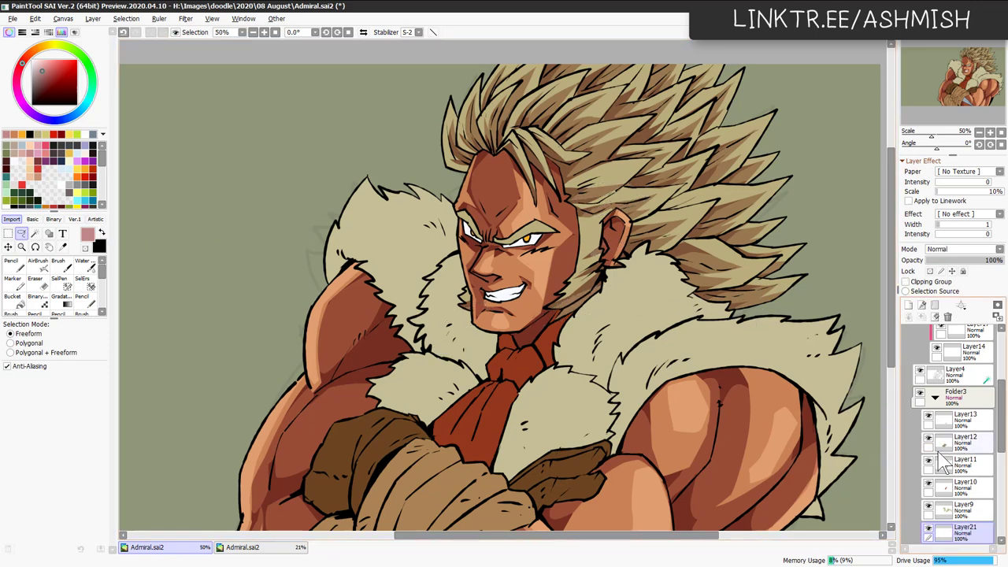
{"action": "scroll", "coordinate": [997, 465], "scroll_direction": "down", "scroll_amount": 3}
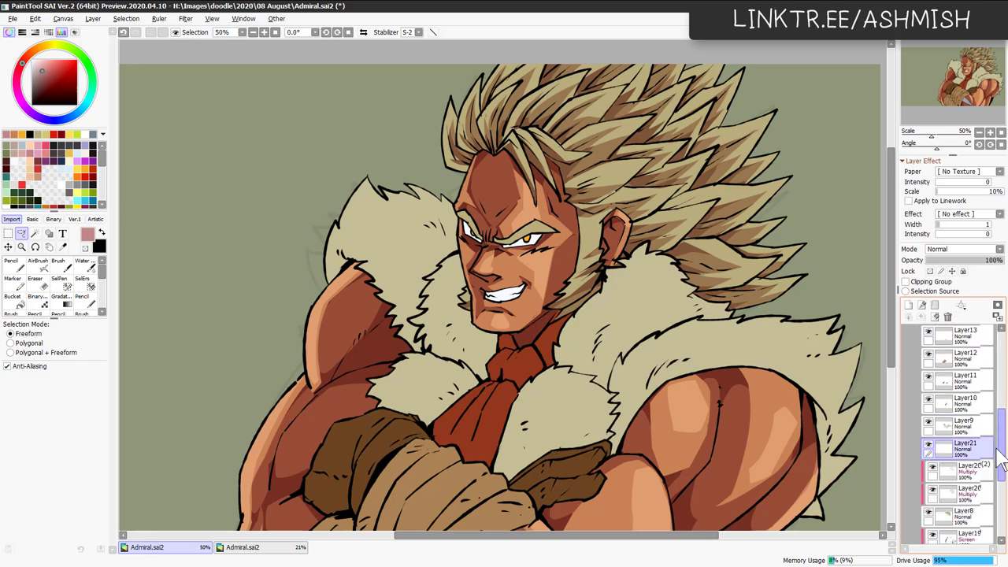
{"action": "left_click", "coordinate": [962, 249]}
{"action": "left_click", "coordinate": [952, 288]}
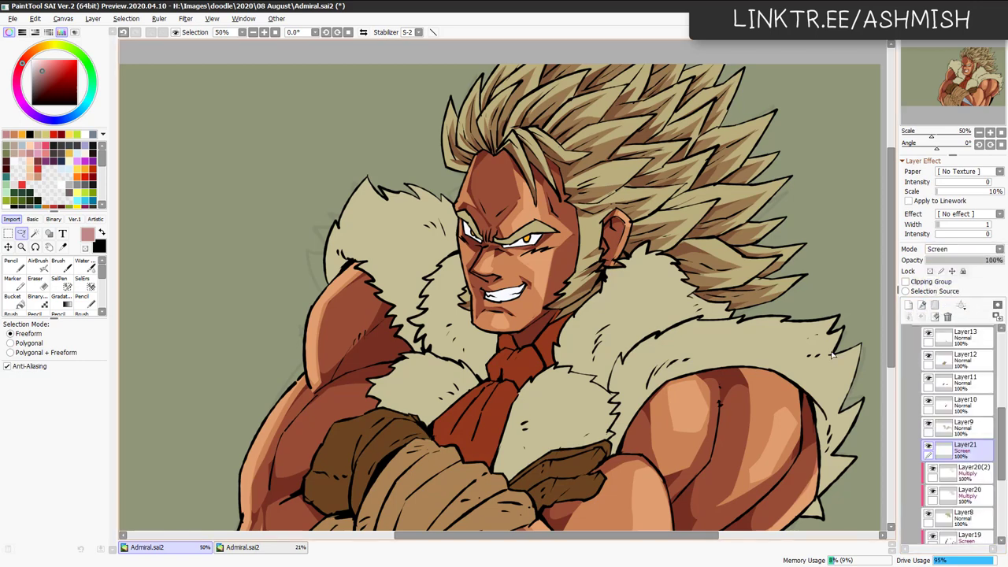
{"action": "mouse_move", "coordinate": [584, 257]}
{"action": "left_mouse_down"}
{"action": "mouse_move", "coordinate": [647, 310]}
{"action": "mouse_move", "coordinate": [634, 295]}
{"action": "mouse_move", "coordinate": [614, 317]}
{"action": "left_mouse_up"}
{"action": "key", "text": "n"}
{"action": "right_click", "coordinate": [625, 236]}
Lasso highlight shapes across the forelocks and hair spikes, fill them with tan, and clip the Screen layer to the hair.
{"action": "key", "text": "l"}
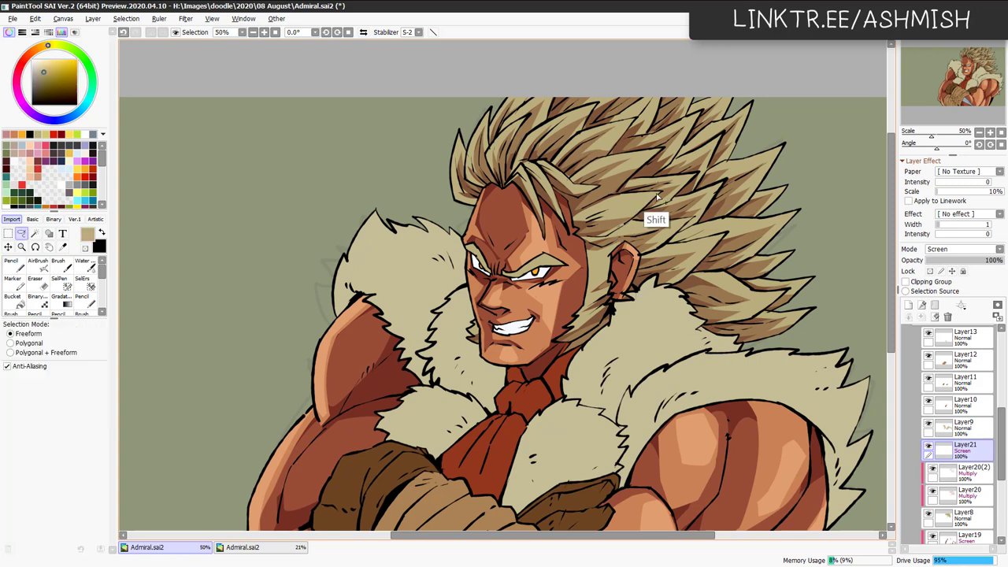
{"action": "mouse_move", "coordinate": [657, 194]}
{"action": "left_mouse_down"}
{"action": "mouse_move", "coordinate": [585, 217]}
{"action": "mouse_move", "coordinate": [639, 207]}
{"action": "mouse_move", "coordinate": [610, 221]}
{"action": "mouse_move", "coordinate": [653, 193]}
{"action": "left_mouse_up"}
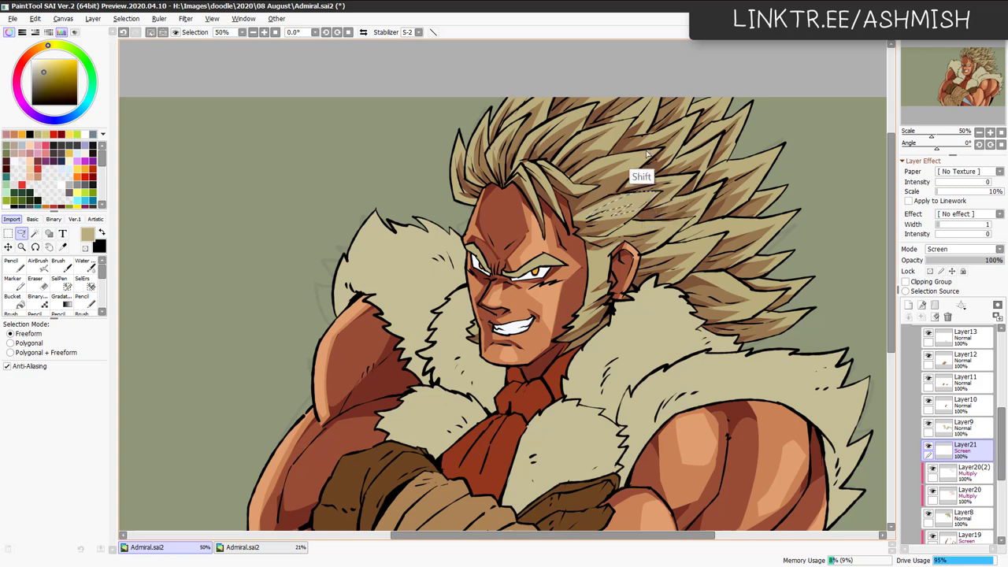
{"action": "mouse_move", "coordinate": [647, 153]}
{"action": "left_mouse_down"}
{"action": "mouse_move", "coordinate": [585, 177]}
{"action": "mouse_move", "coordinate": [661, 154]}
{"action": "mouse_move", "coordinate": [634, 118]}
{"action": "mouse_move", "coordinate": [576, 142]}
{"action": "mouse_move", "coordinate": [630, 122]}
{"action": "mouse_move", "coordinate": [554, 176]}
{"action": "mouse_move", "coordinate": [540, 163]}
{"action": "mouse_move", "coordinate": [566, 186]}
{"action": "mouse_move", "coordinate": [549, 161]}
{"action": "mouse_move", "coordinate": [539, 179]}
{"action": "mouse_move", "coordinate": [540, 167]}
{"action": "mouse_move", "coordinate": [553, 201]}
{"action": "mouse_move", "coordinate": [529, 167]}
{"action": "mouse_move", "coordinate": [518, 168]}
{"action": "mouse_move", "coordinate": [543, 210]}
{"action": "mouse_move", "coordinate": [516, 136]}
{"action": "mouse_move", "coordinate": [527, 117]}
{"action": "mouse_move", "coordinate": [493, 154]}
{"action": "mouse_move", "coordinate": [540, 114]}
{"action": "mouse_move", "coordinate": [578, 119]}
{"action": "mouse_move", "coordinate": [595, 106]}
{"action": "mouse_move", "coordinate": [568, 122]}
{"action": "left_mouse_up"}
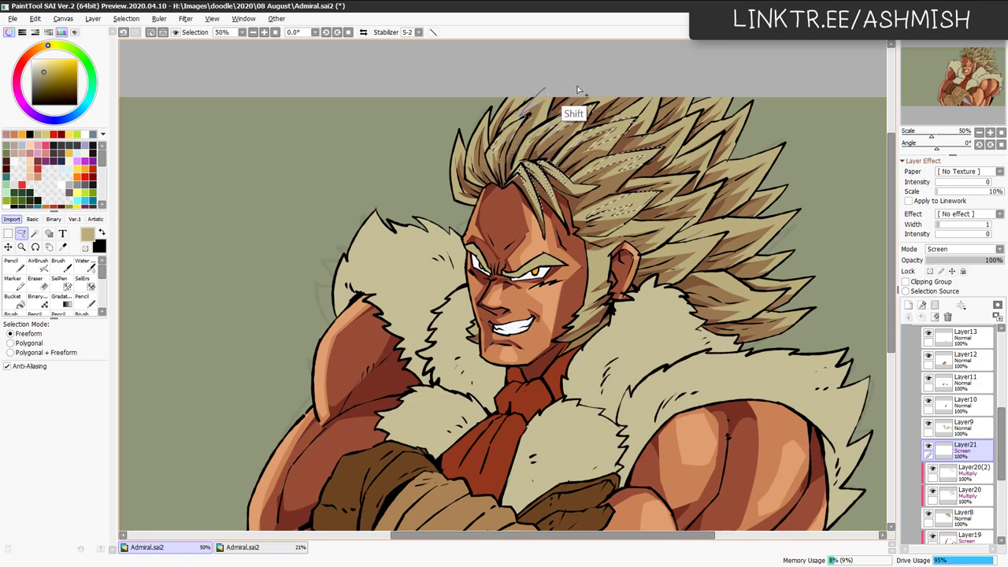
{"action": "mouse_move", "coordinate": [587, 102]}
{"action": "left_mouse_down"}
{"action": "mouse_move", "coordinate": [729, 108]}
{"action": "mouse_move", "coordinate": [708, 126]}
{"action": "mouse_move", "coordinate": [696, 115]}
{"action": "mouse_move", "coordinate": [725, 133]}
{"action": "mouse_move", "coordinate": [749, 101]}
{"action": "mouse_move", "coordinate": [712, 138]}
{"action": "mouse_move", "coordinate": [758, 119]}
{"action": "mouse_move", "coordinate": [713, 140]}
{"action": "mouse_move", "coordinate": [688, 168]}
{"action": "mouse_move", "coordinate": [785, 142]}
{"action": "mouse_move", "coordinate": [724, 178]}
{"action": "mouse_move", "coordinate": [811, 139]}
{"action": "mouse_move", "coordinate": [776, 206]}
{"action": "mouse_move", "coordinate": [715, 234]}
{"action": "mouse_move", "coordinate": [781, 229]}
{"action": "mouse_move", "coordinate": [830, 196]}
{"action": "left_mouse_up"}
{"action": "key", "text": "ctrl+f"}
{"action": "key", "text": "ctrl+d"}
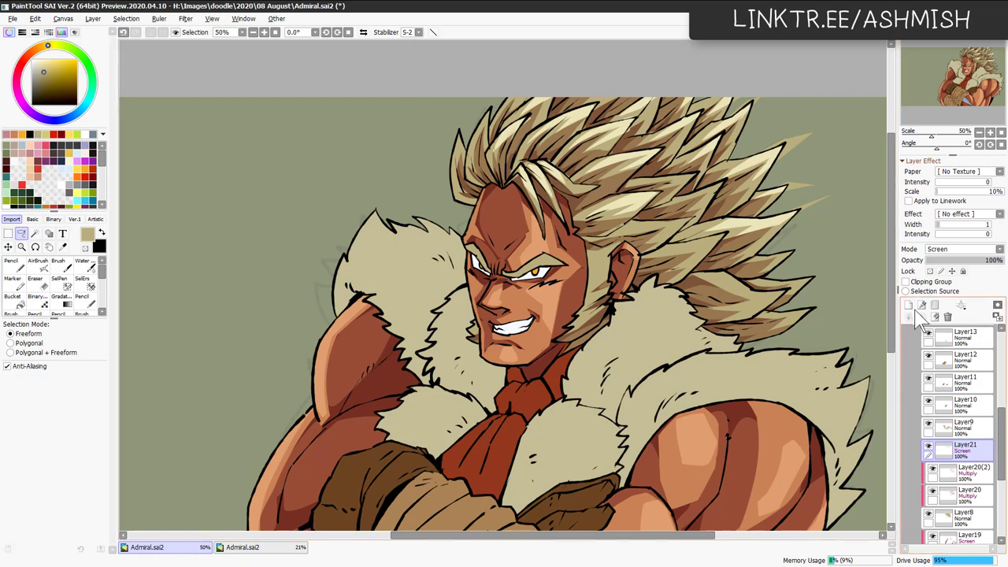
{"action": "left_click", "coordinate": [918, 282]}
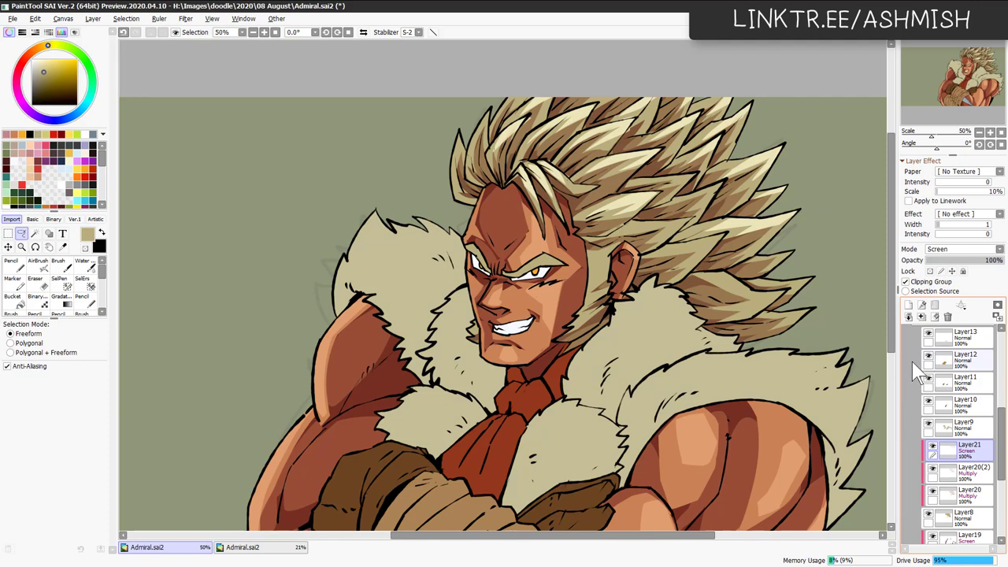
Lasso highlight shapes on the spikes behind the ear, fill them with tan, and deselect.
{"action": "left_click_drag", "start_coordinate": [729, 366], "coordinate": [702, 342]}
{"action": "scroll", "coordinate": [693, 266], "scroll_direction": "up", "scroll_amount": 1}
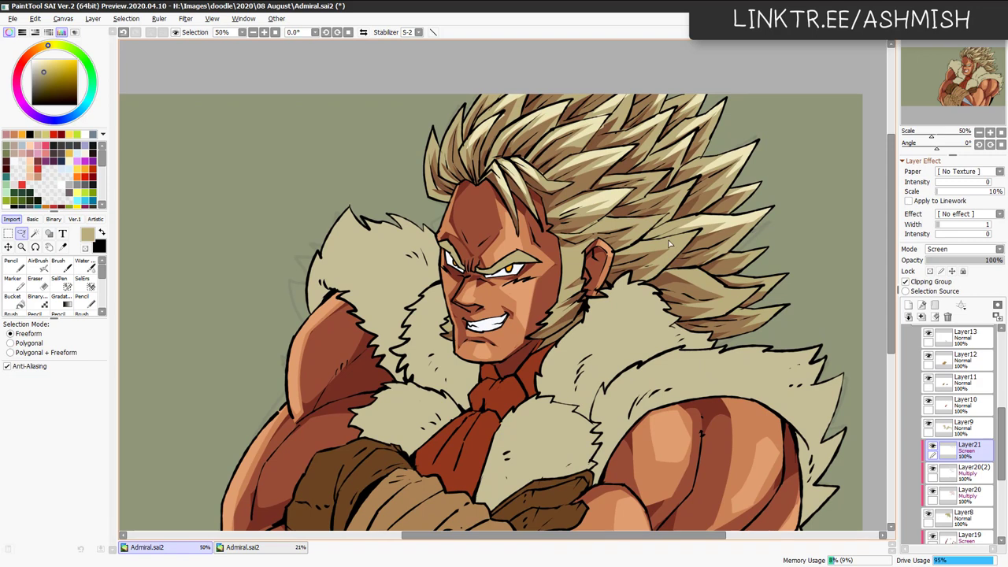
{"action": "mouse_move", "coordinate": [668, 244]}
{"action": "left_mouse_down"}
{"action": "mouse_move", "coordinate": [685, 252]}
{"action": "mouse_move", "coordinate": [636, 272]}
{"action": "mouse_move", "coordinate": [666, 275]}
{"action": "mouse_move", "coordinate": [697, 242]}
{"action": "mouse_move", "coordinate": [701, 258]}
{"action": "left_mouse_up"}
{"action": "key", "text": "ctrl+f"}
{"action": "key", "text": "ctrl+d"}
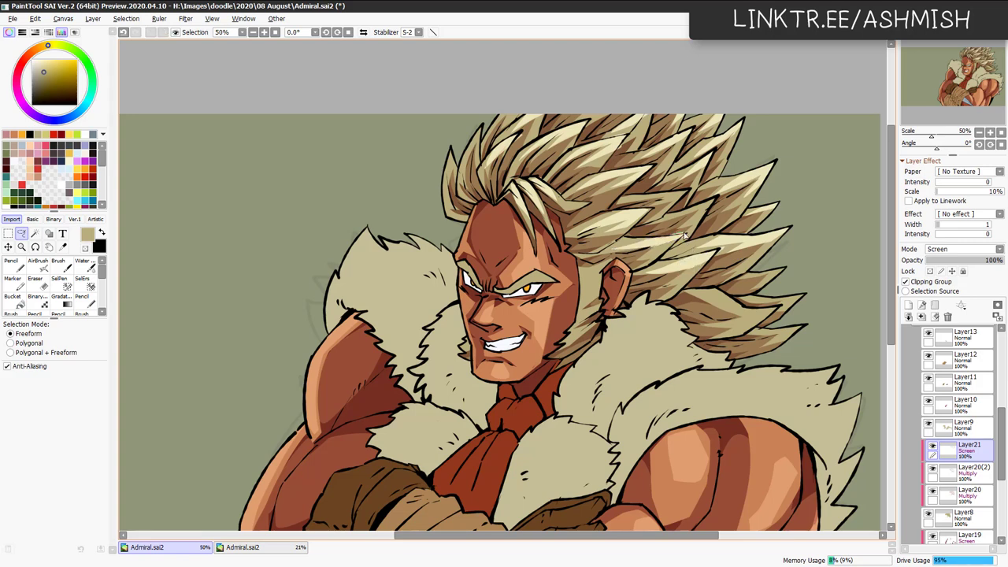
Paint Pencil highlights on the sideburn and the front hair spikes, undoing an unwanted stroke.
{"action": "key", "text": "e"}
{"action": "key", "text": "n"}
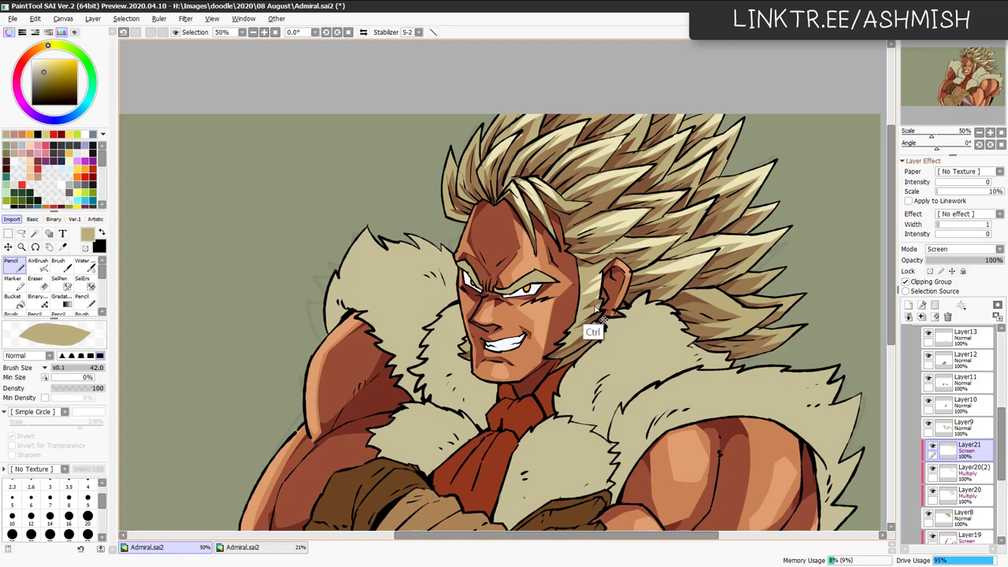
{"action": "key", "text": "ctrl+z"}
{"action": "left_click_drag", "start_coordinate": [480, 130], "coordinate": [465, 180]}
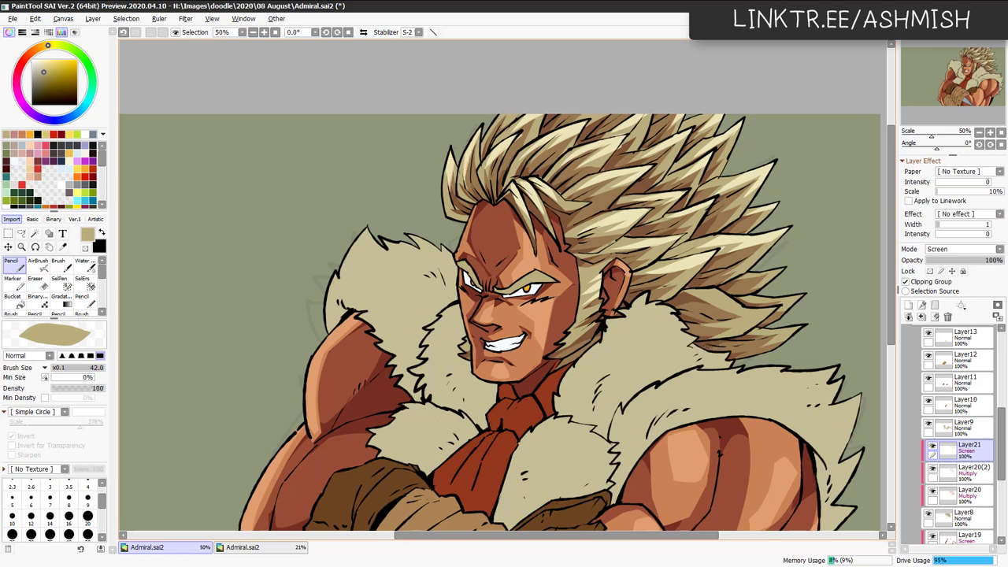
{"action": "left_click_drag", "start_coordinate": [503, 116], "coordinate": [482, 153]}
Paint a Pencil highlight on an upper back spike and try one on the lowest back spike, undoing unwanted strokes.
{"action": "left_click_drag", "start_coordinate": [720, 356], "coordinate": [705, 364]}
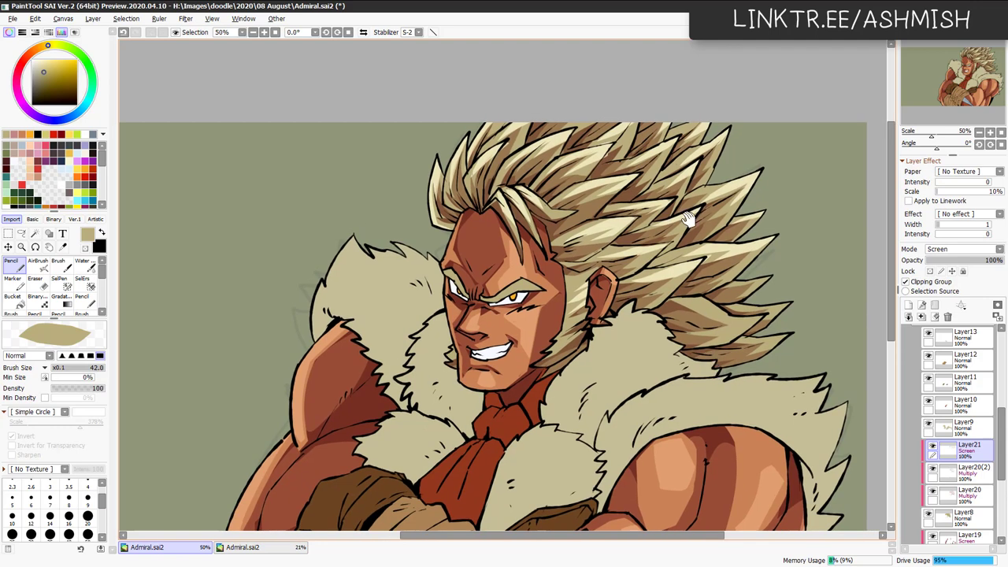
{"action": "left_click_drag", "start_coordinate": [672, 145], "coordinate": [638, 191]}
{"action": "key", "text": "ctrl+z"}
{"action": "key", "text": "ctrl+z"}
{"action": "left_click_drag", "start_coordinate": [671, 146], "coordinate": [649, 174]}
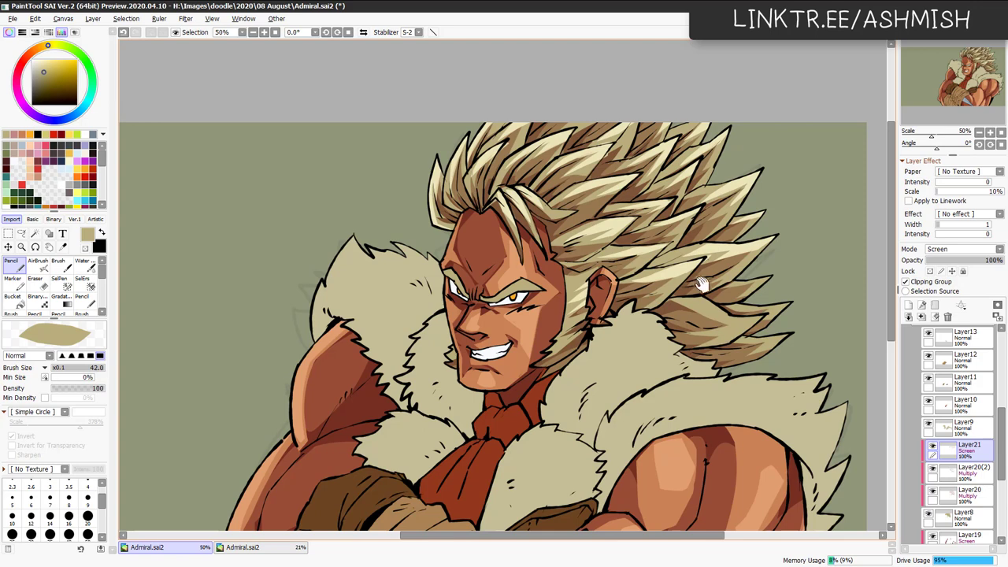
{"action": "left_click_drag", "start_coordinate": [701, 285], "coordinate": [706, 249]}
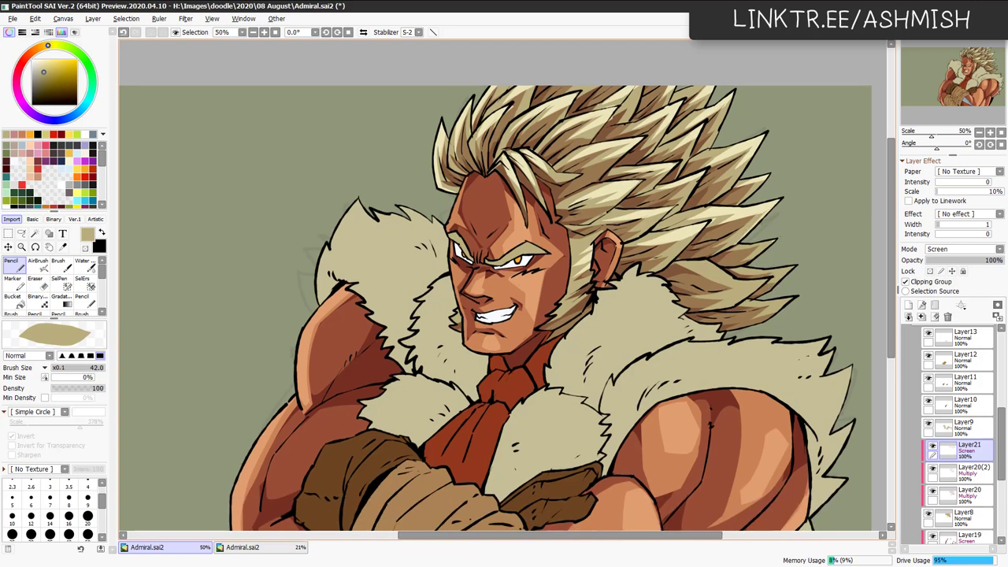
{"action": "left_click_drag", "start_coordinate": [765, 281], "coordinate": [721, 307]}
{"action": "key", "text": "ctrl+z"}
Select the hair base layer with its clipped shadow and highlight layers and raise their luminance to +15.
{"action": "left_click_drag", "start_coordinate": [717, 360], "coordinate": [696, 308]}
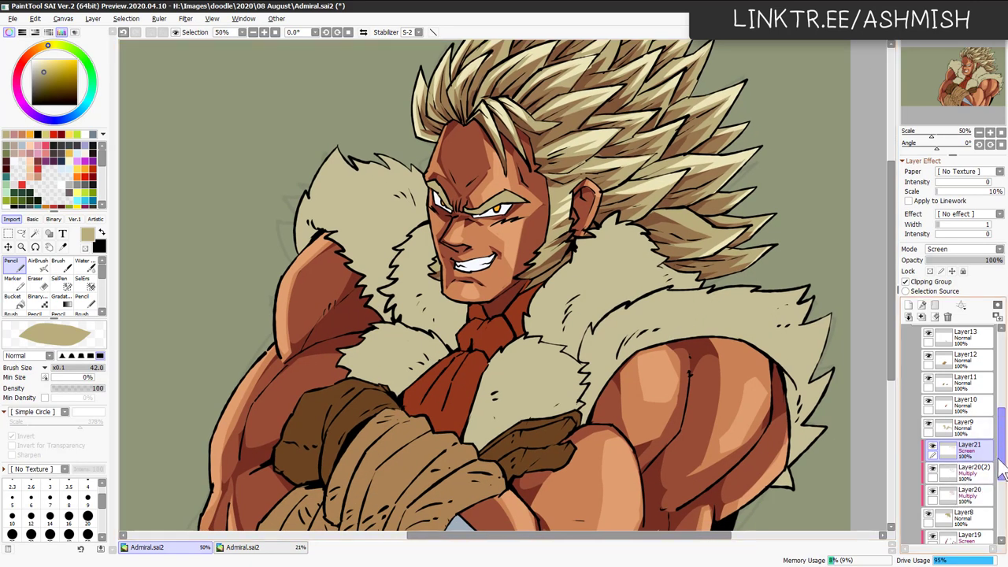
{"action": "scroll", "coordinate": [980, 480], "scroll_direction": "down", "scroll_amount": 2}
{"action": "left_click", "coordinate": [968, 472]}
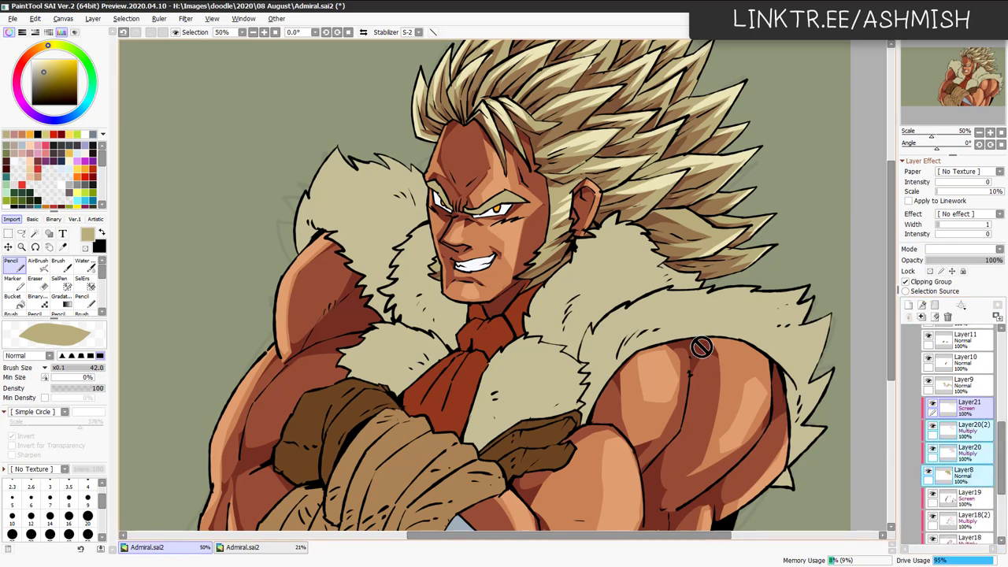
{"action": "key", "text": "ctrl+u"}
{"action": "left_click_drag", "start_coordinate": [420, 351], "coordinate": [427, 350]}
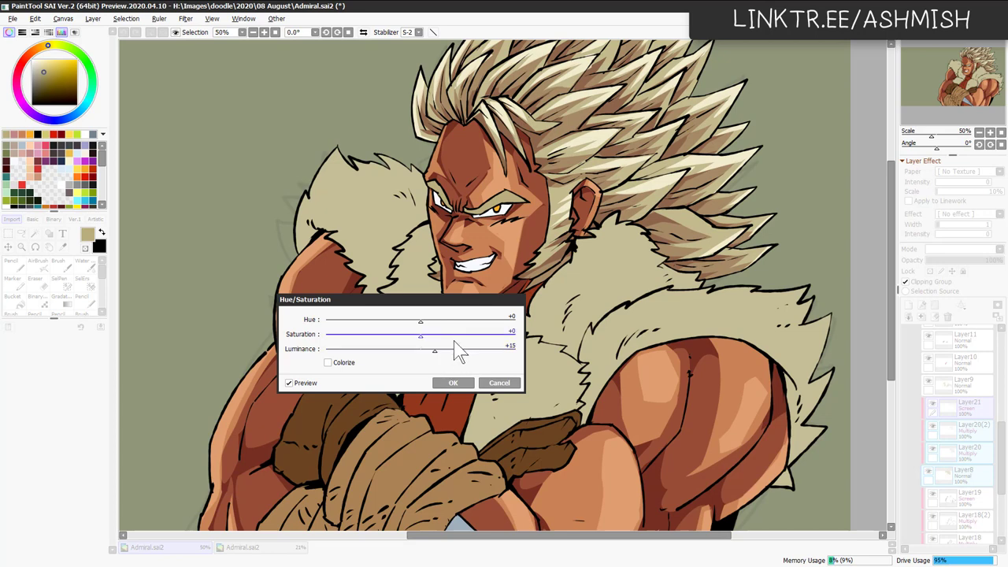
{"action": "left_click", "coordinate": [453, 384]}
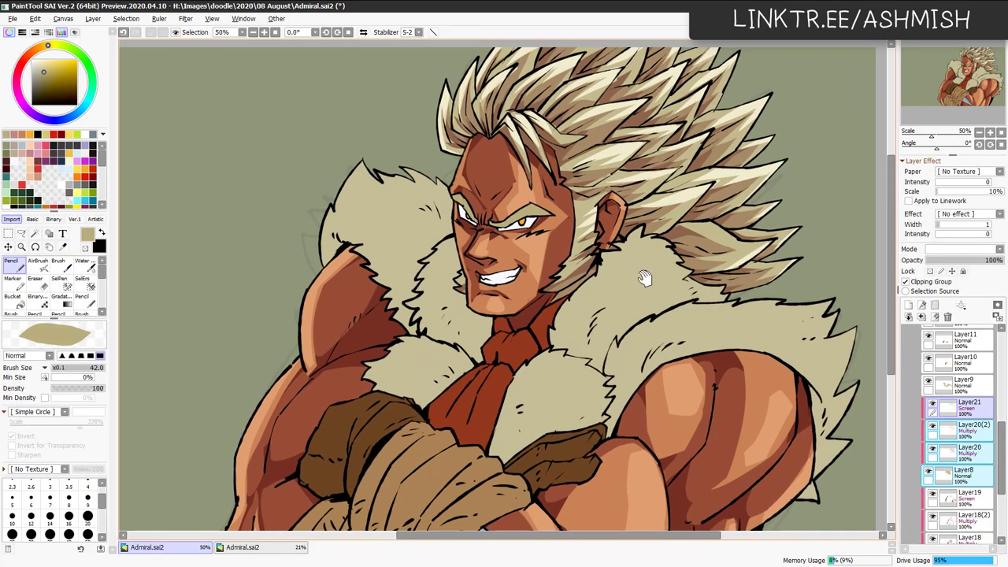
Locate the lineart layer, check it by toggling its visibility, and add a new layer clipped to it.
{"action": "left_click", "coordinate": [600, 257], "text": "ctrl+shift"}
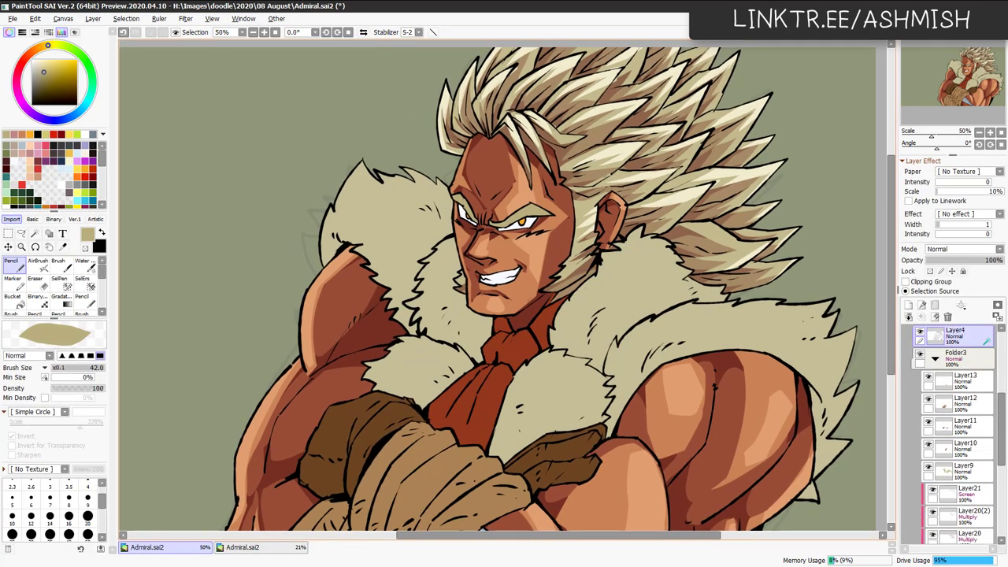
{"action": "left_click", "coordinate": [920, 334]}
{"action": "left_click", "coordinate": [920, 333]}
{"action": "key", "text": "ctrl+shift+n"}
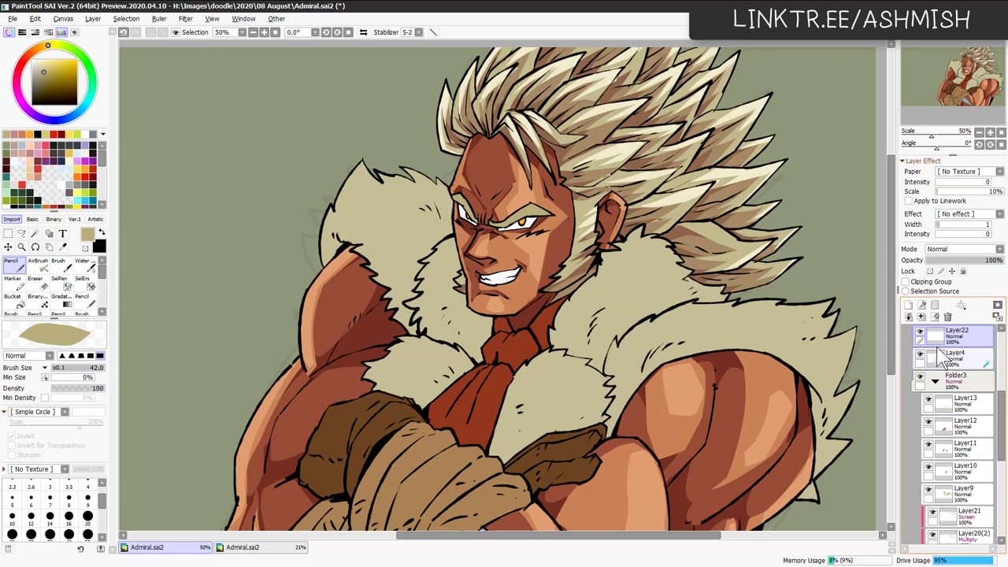
{"action": "left_click", "coordinate": [930, 281]}
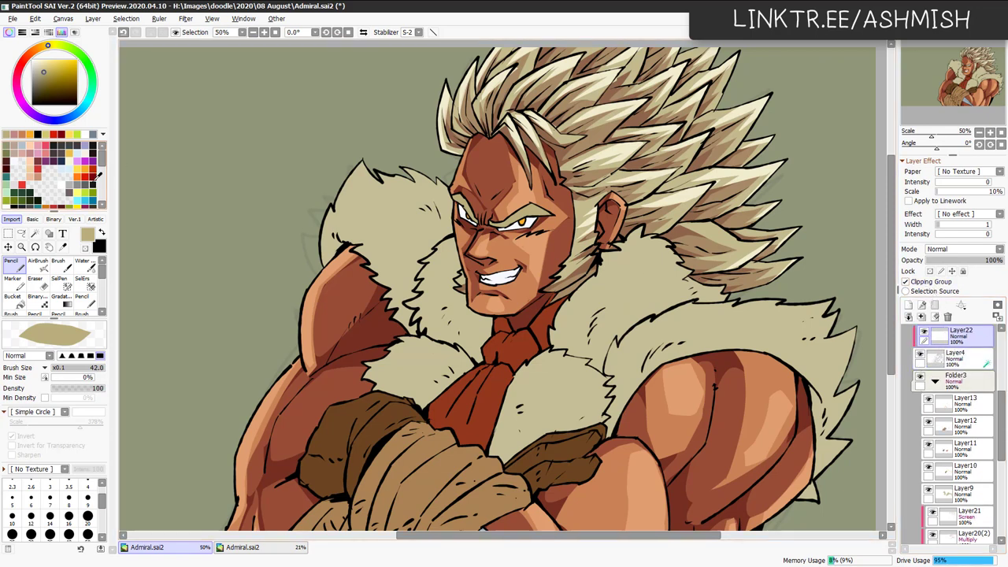
Fill the clipped lineart layer with dark red and lower its luminance to -53 with Hue/Saturation.
{"action": "left_click", "coordinate": [98, 162]}
{"action": "key", "text": "alt+BackSpace"}
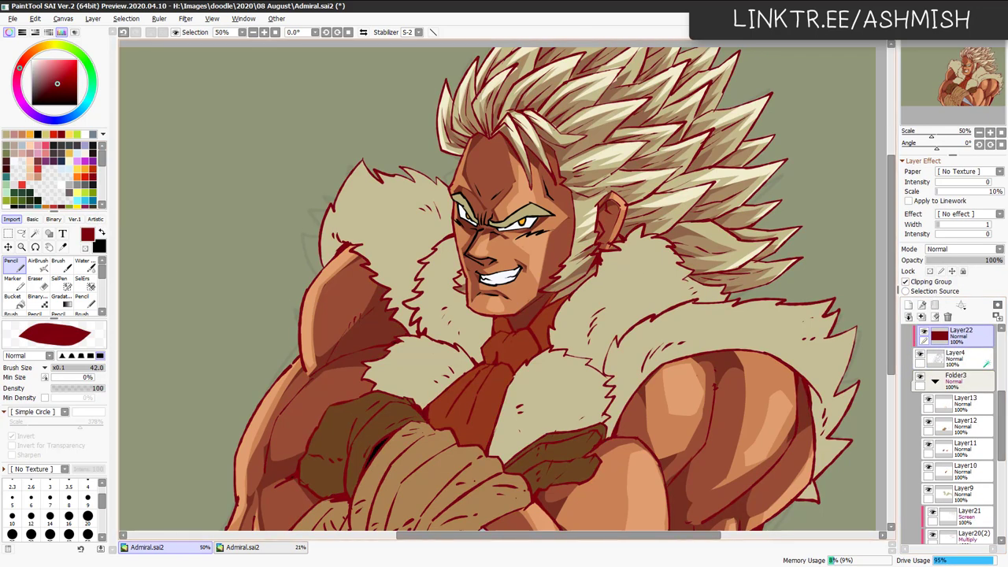
{"action": "key", "text": "ctrl+u"}
{"action": "left_click_drag", "start_coordinate": [457, 351], "coordinate": [412, 353]}
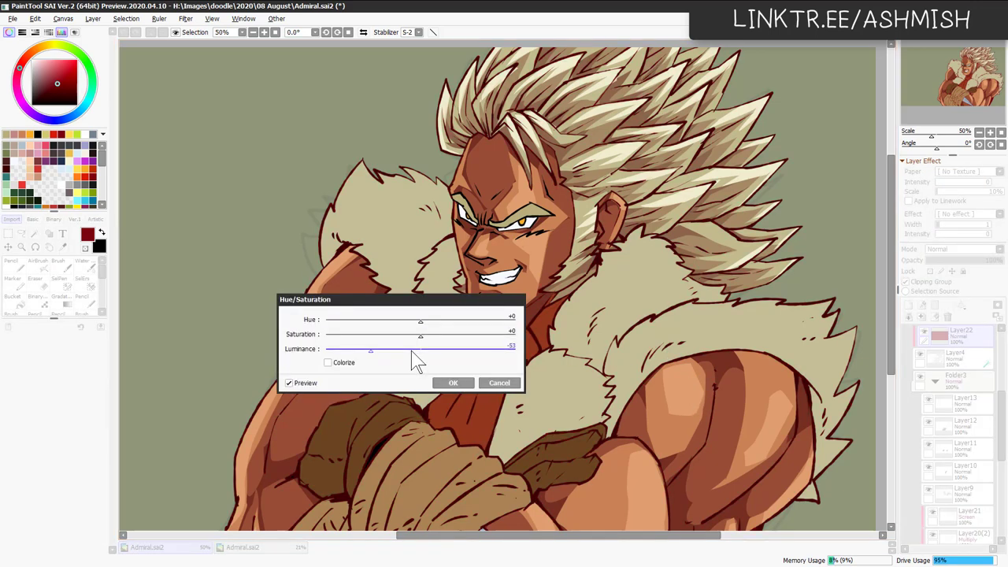
{"action": "left_click", "coordinate": [453, 383]}
Darken the lineart color layer further by lowering its luminance again with Hue/Saturation.
{"action": "left_click_drag", "start_coordinate": [608, 384], "coordinate": [660, 316]}
{"action": "left_click_drag", "start_coordinate": [648, 370], "coordinate": [634, 349]}
{"action": "left_click_drag", "start_coordinate": [650, 399], "coordinate": [653, 421]}
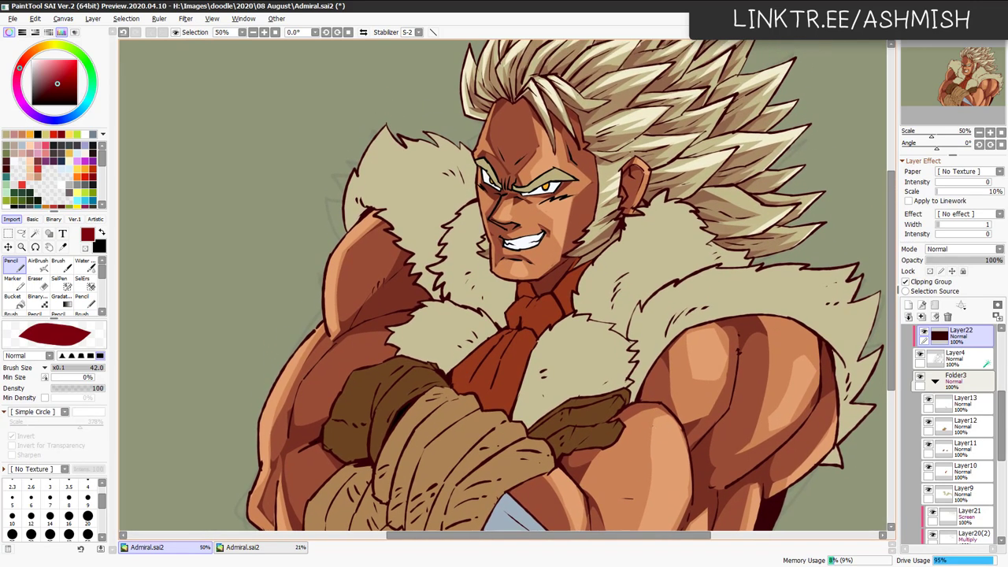
{"action": "key", "text": "ctrl+u"}
{"action": "left_click_drag", "start_coordinate": [420, 349], "coordinate": [383, 352]}
{"action": "left_click", "coordinate": [453, 382]}
{"action": "left_click_drag", "start_coordinate": [634, 326], "coordinate": [641, 375]}
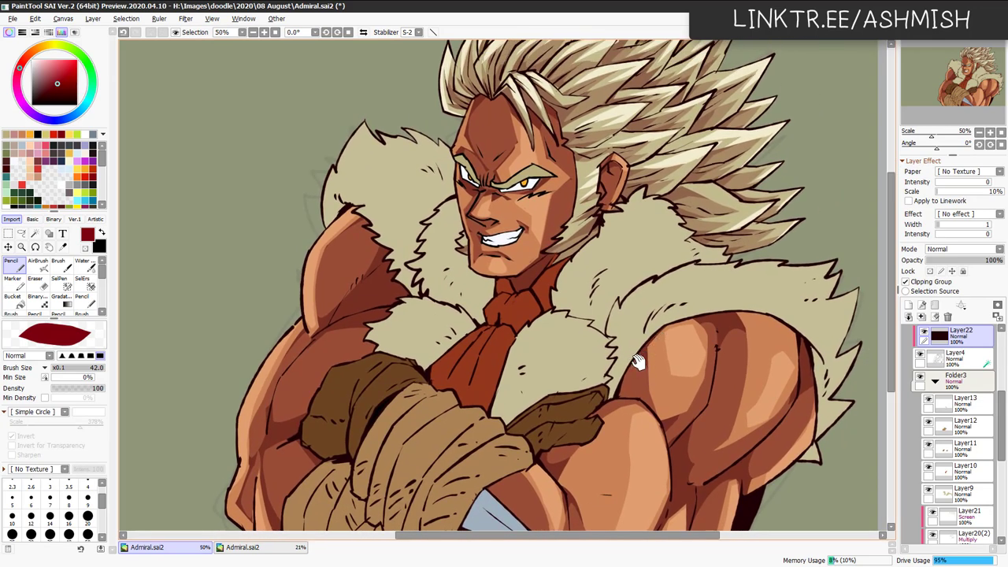
{"action": "left_click_drag", "start_coordinate": [679, 341], "coordinate": [654, 360]}
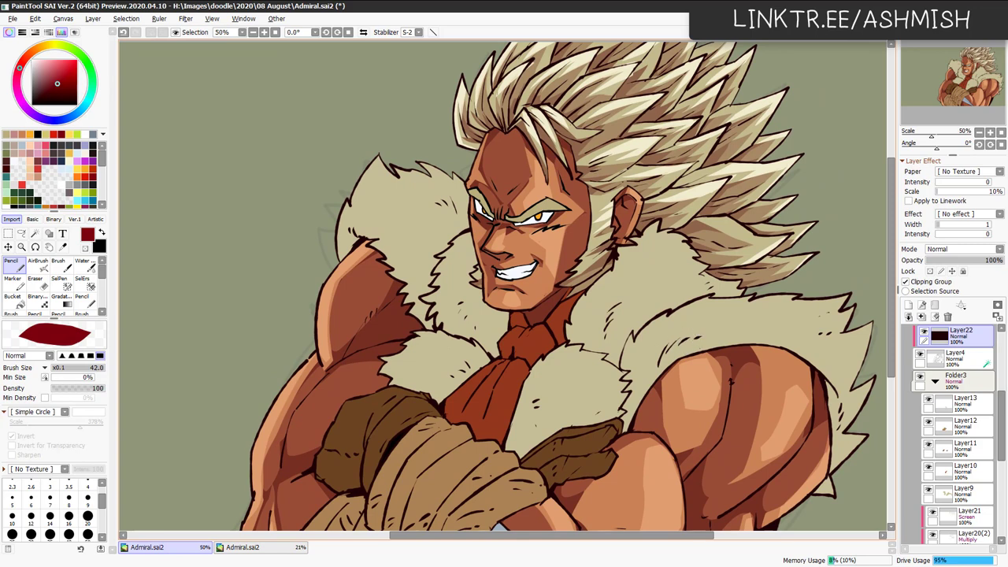
Shift the hair's Multiply shadow layer to hue -16 and saturation +22 with Hue/Saturation.
{"action": "scroll", "coordinate": [640, 423], "scroll_direction": "down", "scroll_amount": 1}
{"action": "left_click_drag", "start_coordinate": [641, 422], "coordinate": [712, 350]}
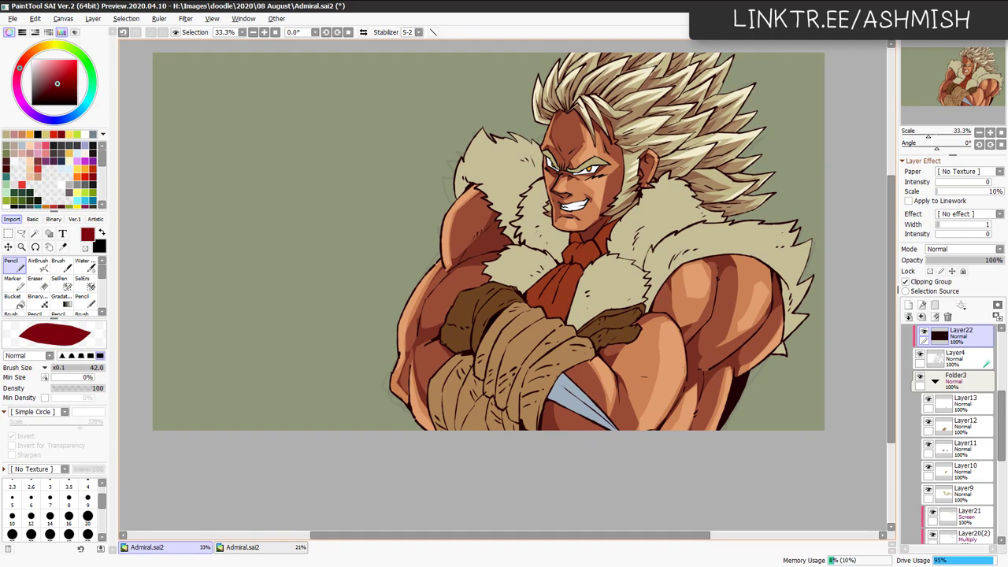
{"action": "left_click", "coordinate": [702, 167], "text": "ctrl"}
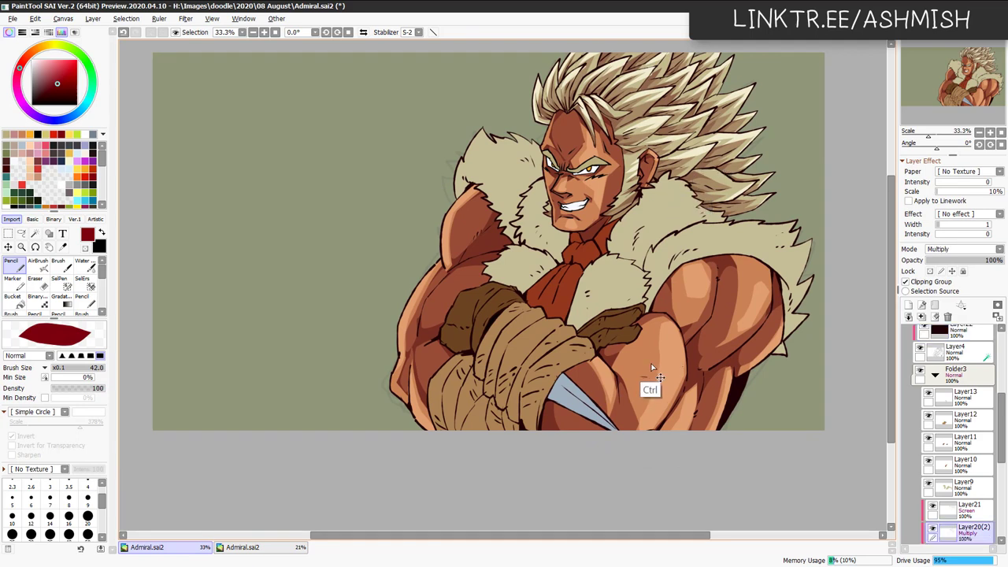
{"action": "key", "text": "ctrl+u"}
{"action": "left_click_drag", "start_coordinate": [446, 354], "coordinate": [421, 321]}
{"action": "left_click", "coordinate": [425, 335]}
{"action": "left_click", "coordinate": [414, 351]}
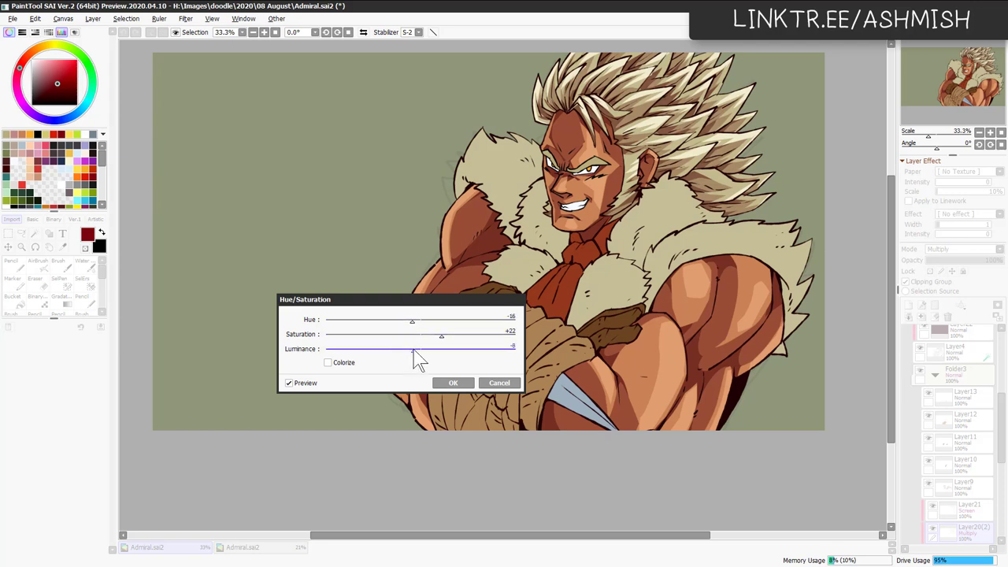
{"action": "left_click", "coordinate": [450, 383]}
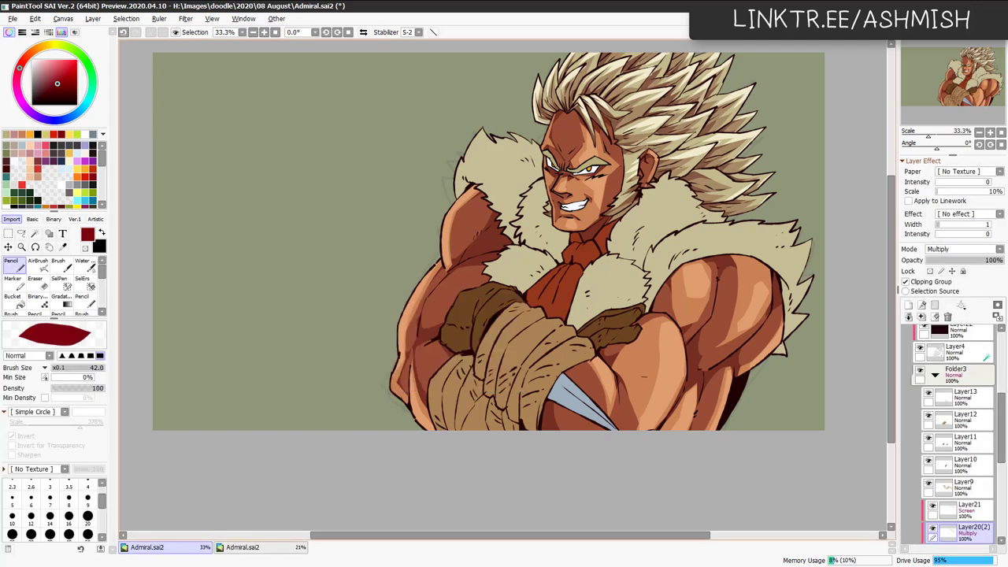
Add a new layer clipped above the fur shadow layers, set it to Screen, and sample the fur's beige for the Pencil.
{"action": "left_click", "coordinate": [649, 217], "text": "ctrl+shift"}
{"action": "left_click", "coordinate": [909, 315]}
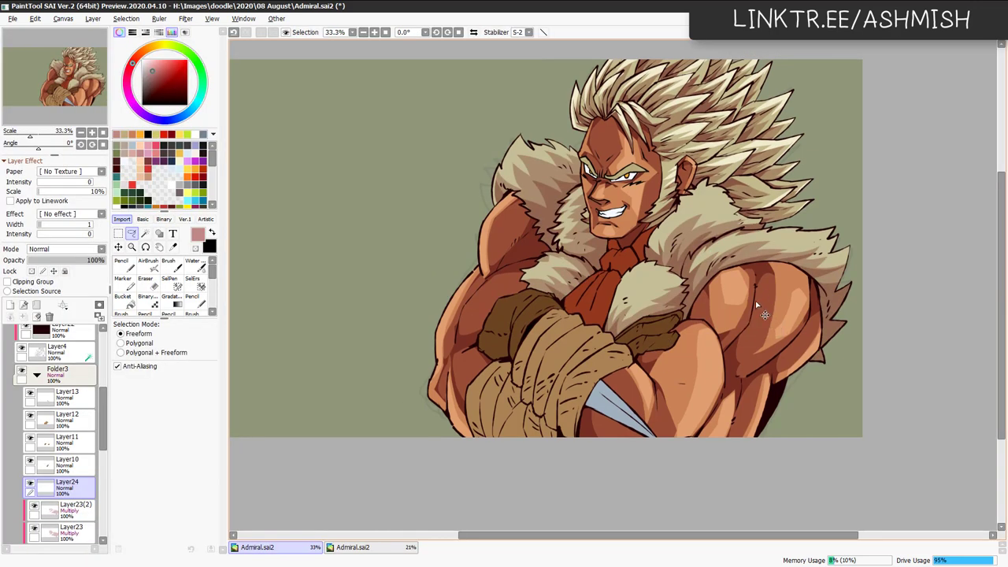
{"action": "left_click_drag", "start_coordinate": [689, 340], "coordinate": [663, 319]}
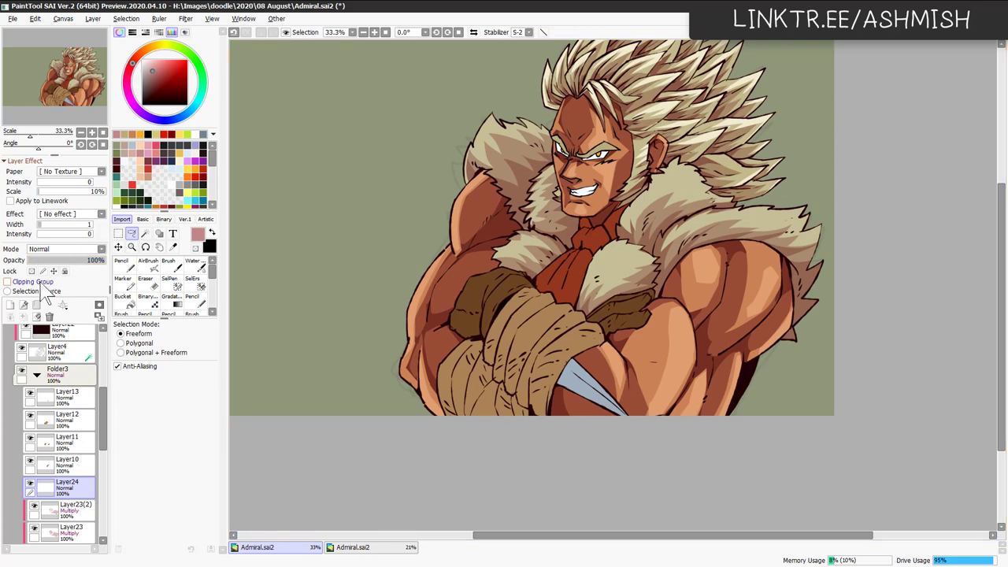
{"action": "left_click", "coordinate": [35, 281]}
{"action": "left_click", "coordinate": [69, 249]}
{"action": "left_click", "coordinate": [71, 271]}
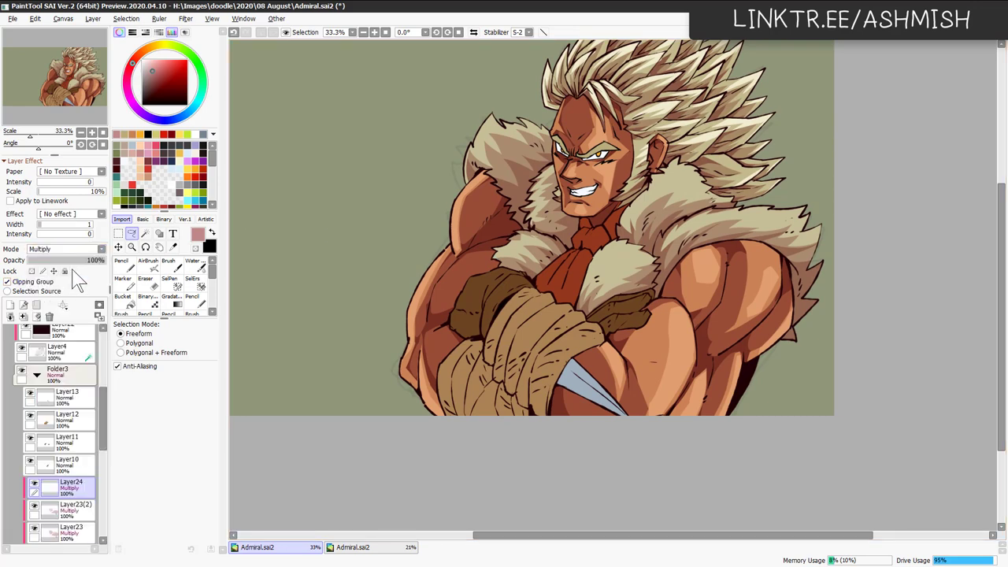
{"action": "left_click", "coordinate": [72, 249]}
{"action": "left_click", "coordinate": [71, 281]}
{"action": "key", "text": "n"}
{"action": "right_click", "coordinate": [695, 184]}
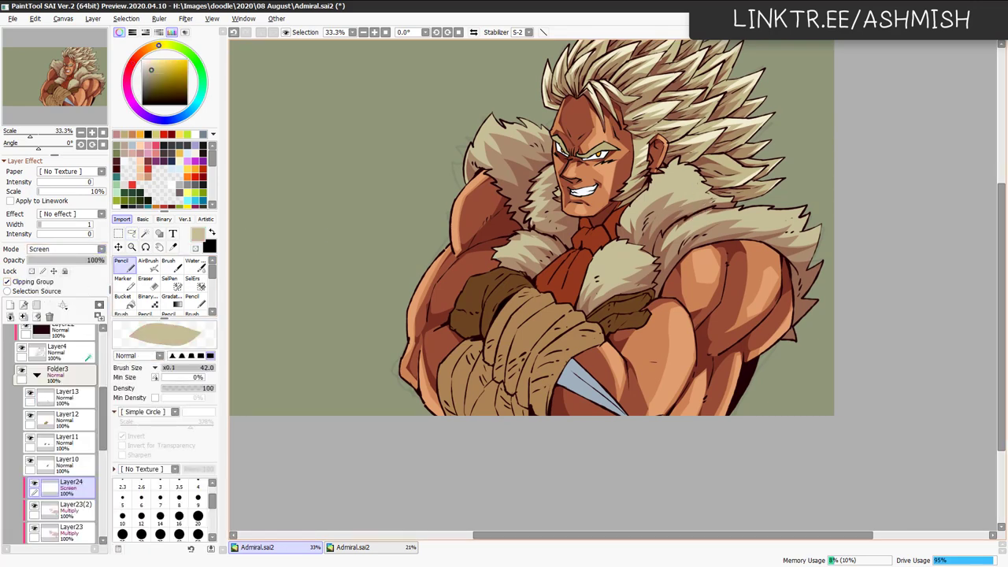
Try painting freehand Pencil highlights on the fur collar and shoulder.
{"action": "mouse_move", "coordinate": [692, 181]}
{"action": "left_mouse_down"}
{"action": "mouse_move", "coordinate": [682, 199]}
{"action": "mouse_move", "coordinate": [693, 186]}
{"action": "mouse_move", "coordinate": [681, 182]}
{"action": "left_mouse_up"}
{"action": "key", "text": "ctrl+z"}
{"action": "key", "text": "ctrl+z"}
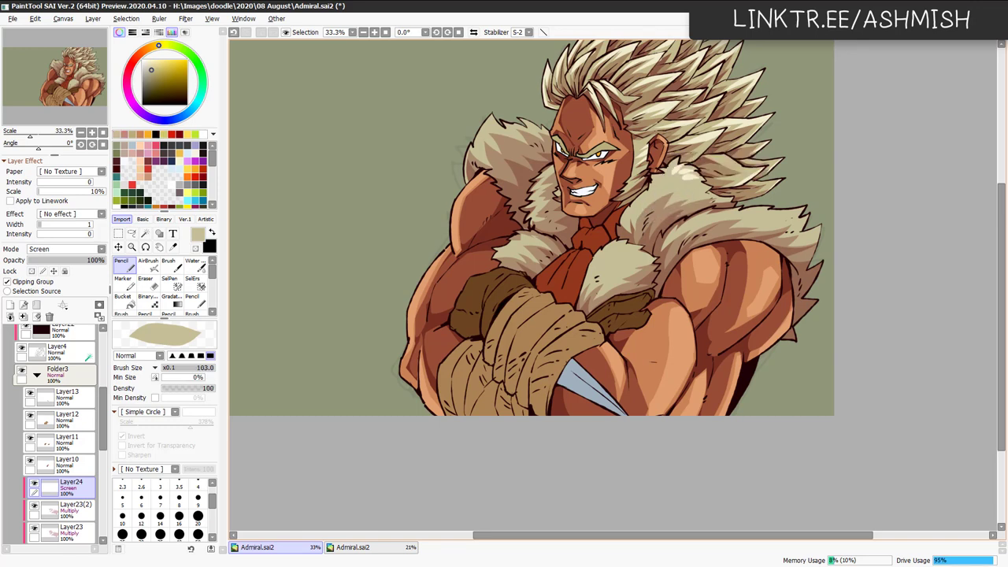
{"action": "left_click_drag", "start_coordinate": [720, 218], "coordinate": [746, 210]}
{"action": "key", "text": "ctrl+z"}
{"action": "key", "text": "ctrl+z"}
{"action": "key", "text": "ctrl+z"}
Lasso tufted highlight shapes on the fur collar, the shoulder and the chest fur, and fill them with beige.
{"action": "key", "text": "l"}
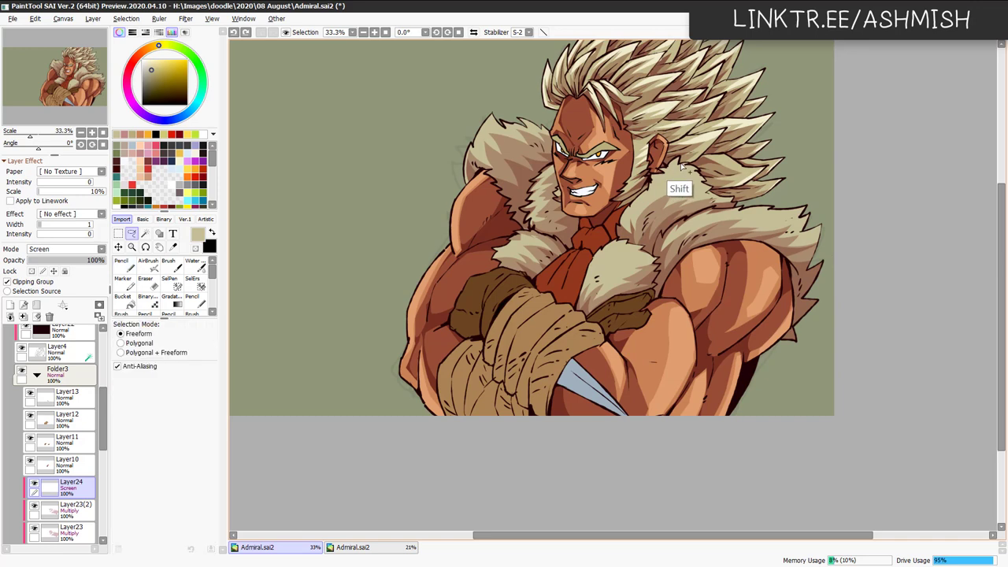
{"action": "mouse_move", "coordinate": [703, 191]}
{"action": "left_mouse_down"}
{"action": "mouse_move", "coordinate": [728, 190]}
{"action": "mouse_move", "coordinate": [706, 159]}
{"action": "mouse_move", "coordinate": [685, 174]}
{"action": "left_mouse_up"}
{"action": "key", "text": "ctrl+d"}
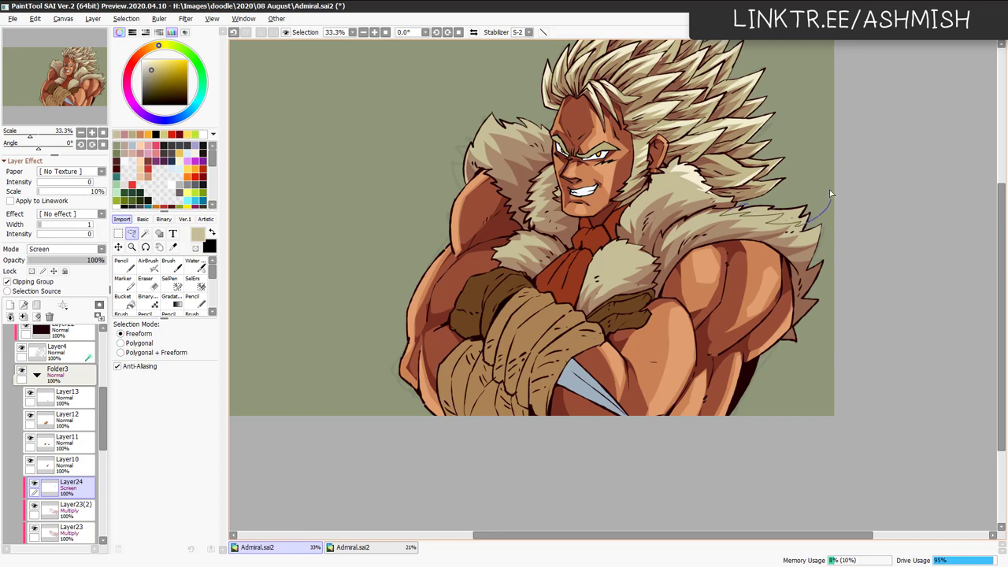
{"action": "left_click_drag", "start_coordinate": [830, 191], "coordinate": [831, 194]}
{"action": "key", "text": "ctrl+f"}
{"action": "key", "text": "ctrl+d"}
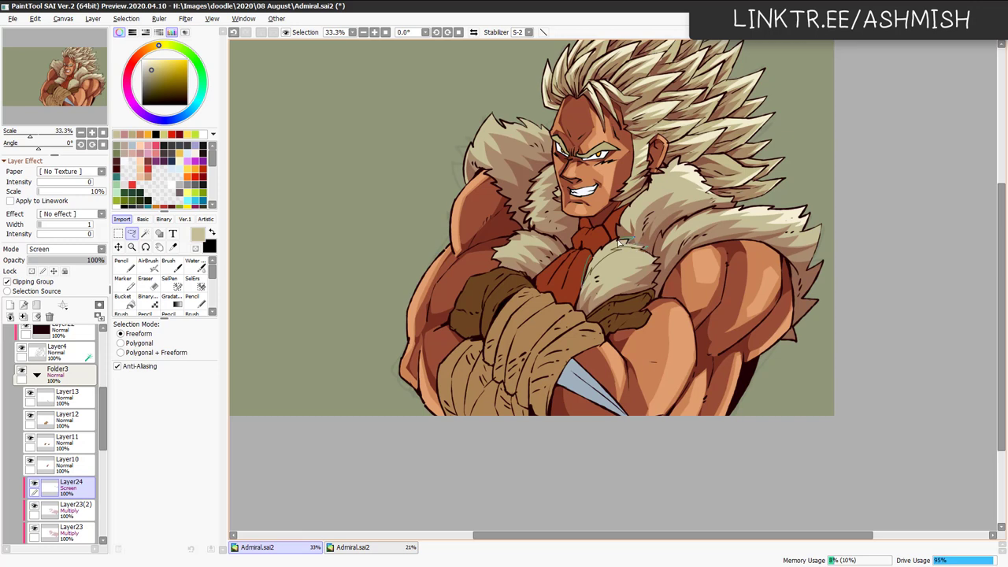
{"action": "left_click_drag", "start_coordinate": [618, 242], "coordinate": [584, 284]}
{"action": "key", "text": "ctrl+f"}
{"action": "key", "text": "ctrl+d"}
Refine the fur highlights around the far collar with the Eraser, the Pencil and a magic wand selection.
{"action": "key", "text": "e"}
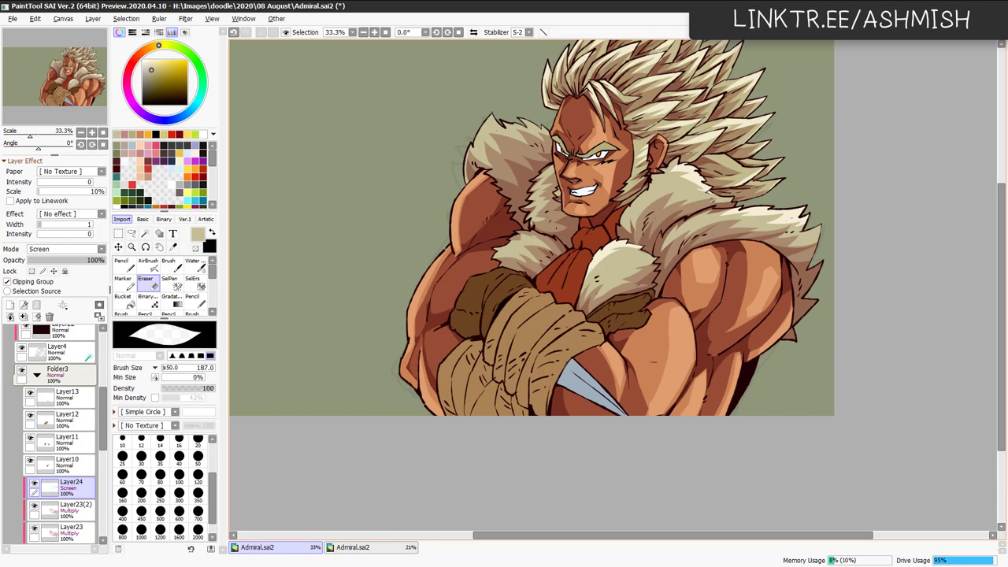
{"action": "key", "text": "n"}
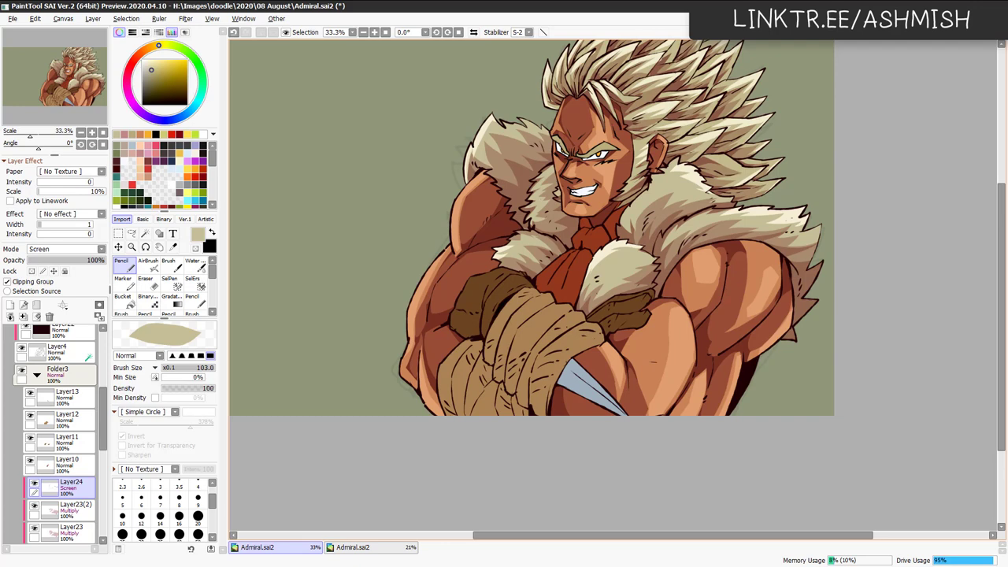
{"action": "key", "text": "w"}
{"action": "left_click", "coordinate": [553, 214]}
{"action": "key", "text": "n"}
{"action": "key", "text": "ctrl+d"}
{"action": "key", "text": "w"}
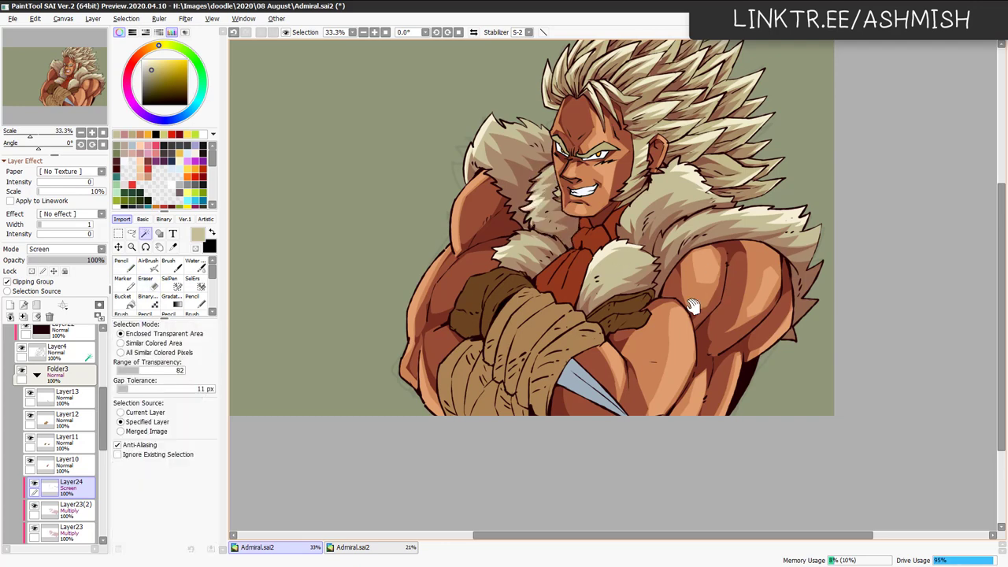
Add a Multiply layer clipped to the red neckcloth layer and choose muted pink as the shadow color.
{"action": "mouse_move", "coordinate": [693, 307]}
{"action": "left_mouse_down"}
{"action": "mouse_move", "coordinate": [698, 276]}
{"action": "mouse_move", "coordinate": [720, 304]}
{"action": "mouse_move", "coordinate": [703, 373]}
{"action": "mouse_move", "coordinate": [704, 318]}
{"action": "left_mouse_up"}
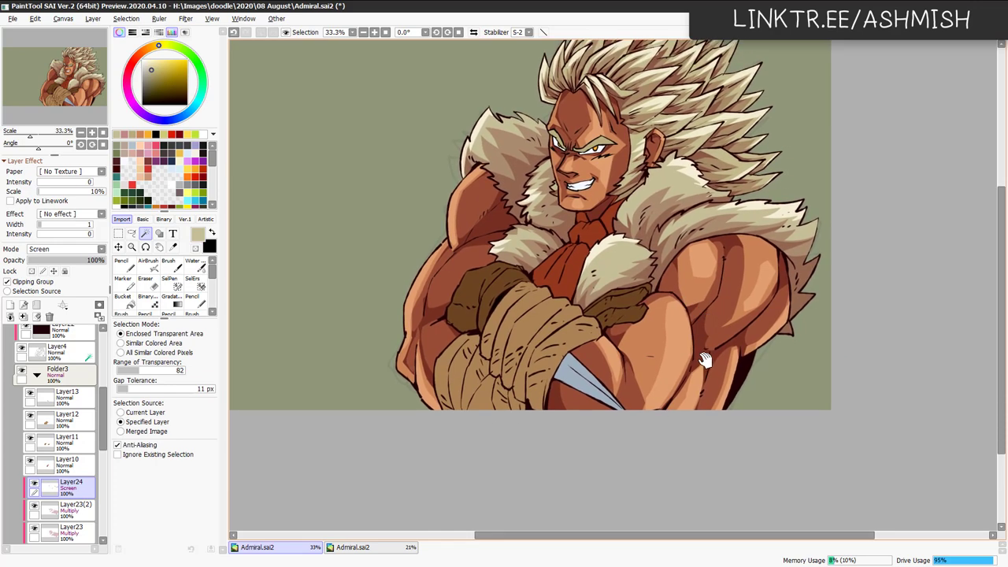
{"action": "left_click_drag", "start_coordinate": [706, 360], "coordinate": [715, 342]}
{"action": "left_click", "coordinate": [582, 277], "text": "ctrl+shift"}
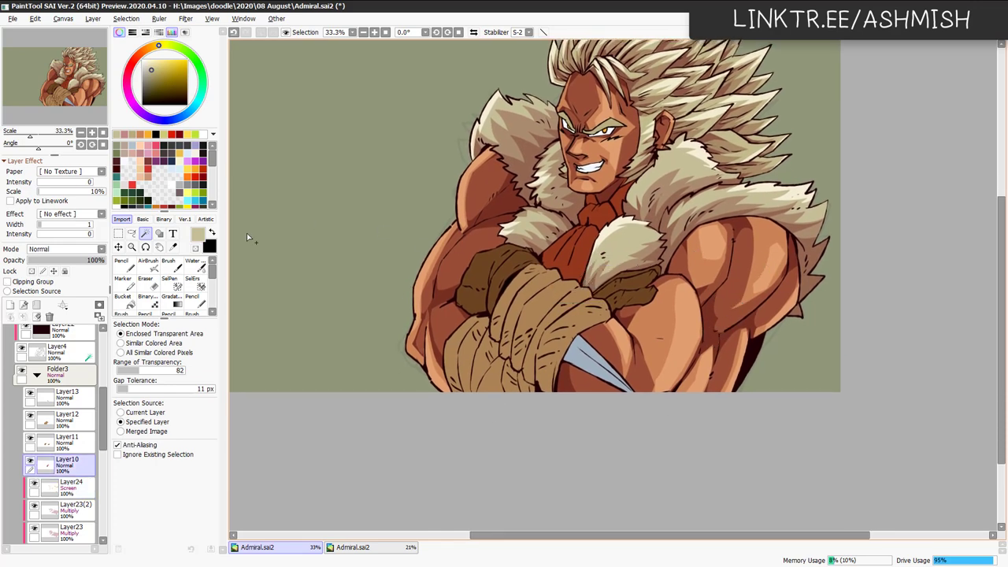
{"action": "key", "text": "ctrl+shift+n"}
{"action": "left_click", "coordinate": [54, 283]}
{"action": "left_click", "coordinate": [66, 250]}
{"action": "left_click", "coordinate": [68, 272]}
{"action": "left_click", "coordinate": [142, 155]}
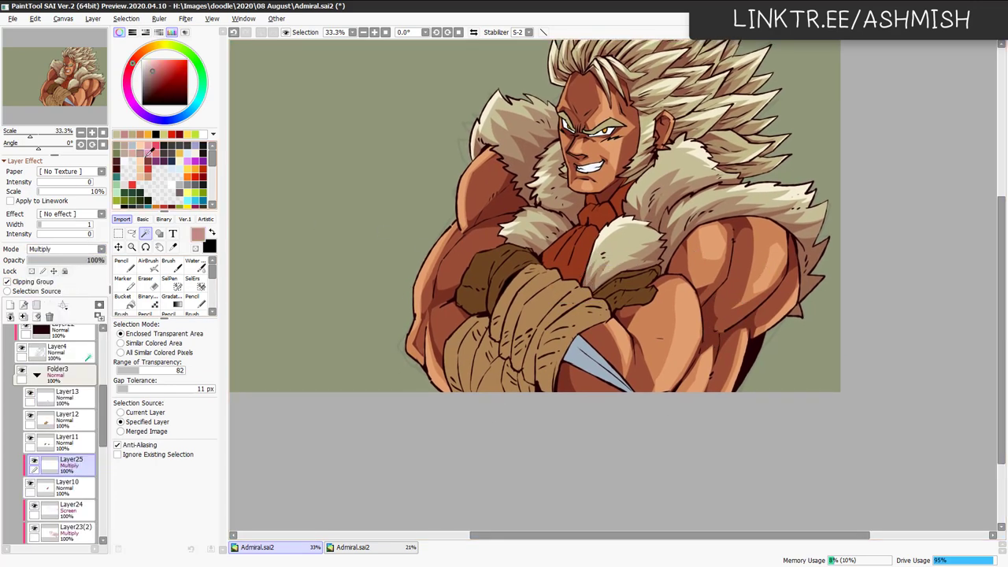
Lasso shadow shapes across the neckcloth's folds and knot and fill them with muted pink.
{"action": "key", "text": "l"}
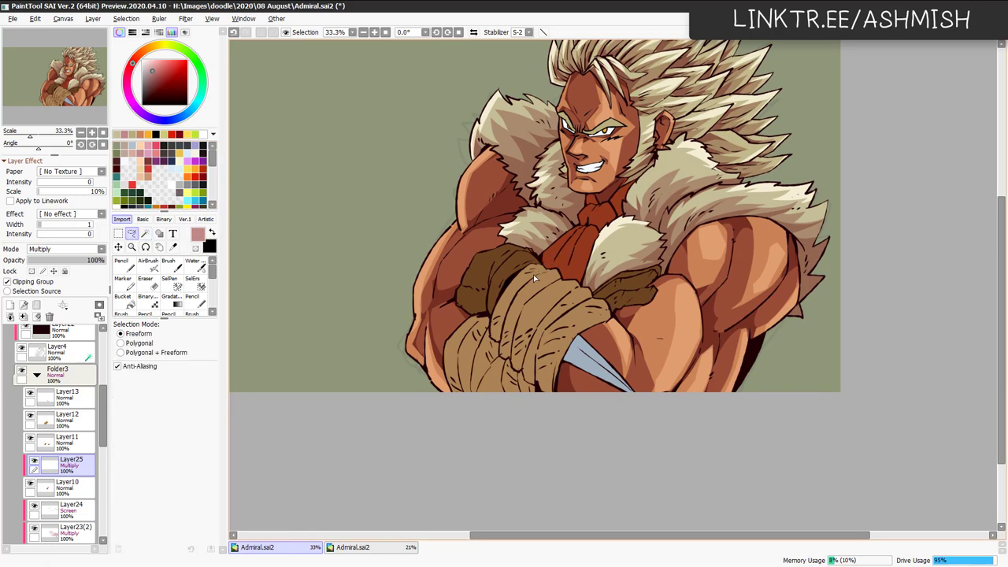
{"action": "mouse_move", "coordinate": [535, 275]}
{"action": "left_mouse_down"}
{"action": "mouse_move", "coordinate": [574, 238]}
{"action": "mouse_move", "coordinate": [552, 272]}
{"action": "mouse_move", "coordinate": [553, 288]}
{"action": "mouse_move", "coordinate": [578, 268]}
{"action": "mouse_move", "coordinate": [551, 289]}
{"action": "mouse_move", "coordinate": [579, 246]}
{"action": "mouse_move", "coordinate": [568, 307]}
{"action": "left_mouse_up"}
{"action": "key", "text": "ctrl+f"}
{"action": "key", "text": "ctrl+d"}
{"action": "key", "text": "ctrl+f"}
{"action": "mouse_move", "coordinate": [584, 232]}
{"action": "left_mouse_down"}
{"action": "mouse_move", "coordinate": [655, 226]}
{"action": "mouse_move", "coordinate": [632, 232]}
{"action": "mouse_move", "coordinate": [653, 244]}
{"action": "mouse_move", "coordinate": [619, 188]}
{"action": "mouse_move", "coordinate": [608, 190]}
{"action": "mouse_move", "coordinate": [661, 180]}
{"action": "mouse_move", "coordinate": [617, 158]}
{"action": "left_mouse_up"}
{"action": "key", "text": "ctrl+d"}
{"action": "key", "text": "ctrl+f"}
{"action": "key", "text": "ctrl+d"}
{"action": "key", "text": "ctrl+f"}
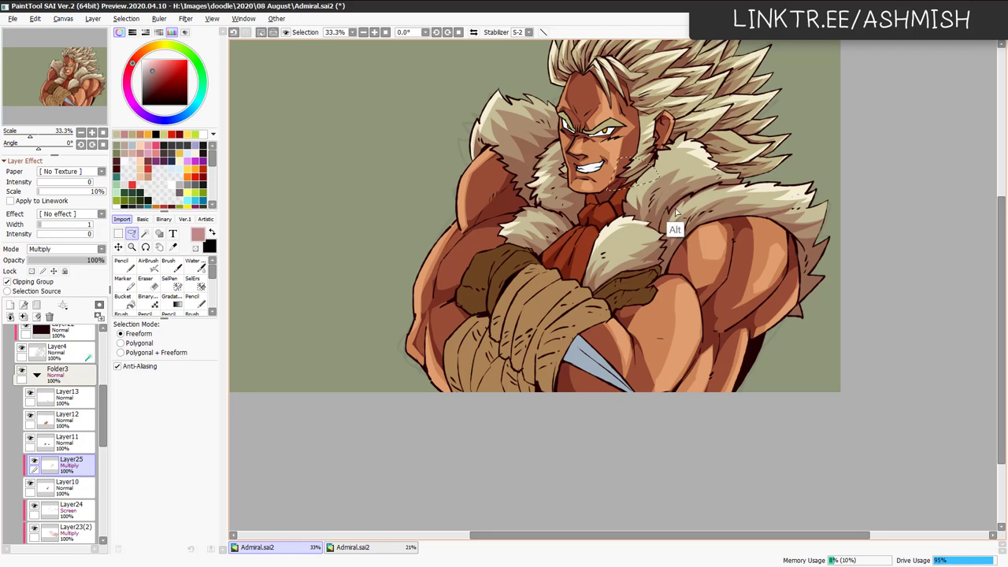
{"action": "key", "text": "ctrl+d"}
{"action": "left_click_drag", "start_coordinate": [583, 194], "coordinate": [586, 196]}
{"action": "key", "text": "ctrl+f"}
{"action": "key", "text": "ctrl+d"}
{"action": "mouse_move", "coordinate": [587, 294]}
{"action": "left_mouse_down"}
{"action": "mouse_move", "coordinate": [629, 266]}
{"action": "mouse_move", "coordinate": [654, 207]}
{"action": "mouse_move", "coordinate": [609, 317]}
{"action": "mouse_move", "coordinate": [647, 287]}
{"action": "left_mouse_up"}
{"action": "key", "text": "ctrl+f"}
{"action": "key", "text": "ctrl+d"}
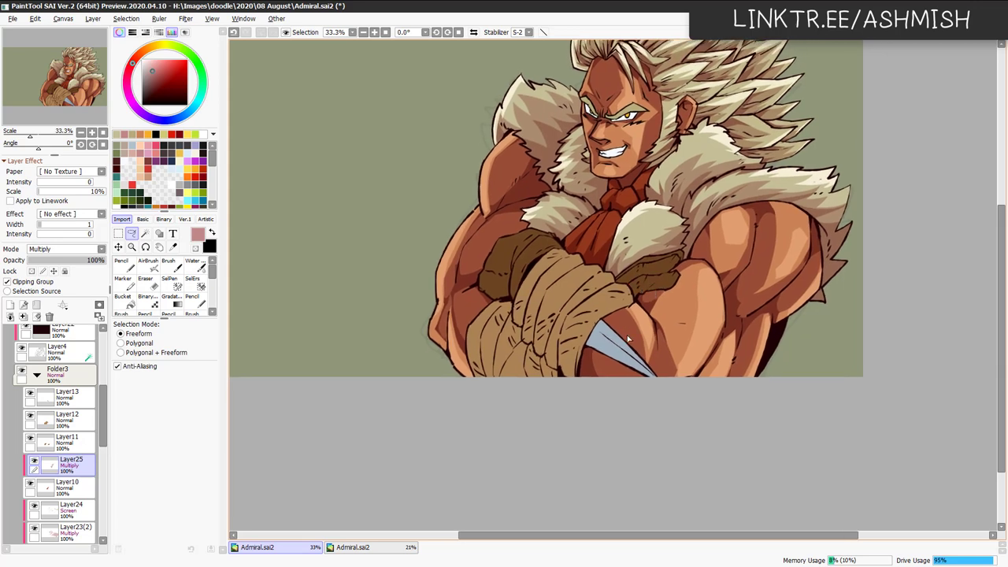
Duplicate the neckcloth shadow layer and erase parts of the copy around the folds to vary the shadow depth.
{"action": "key", "text": "ctrl+j"}
{"action": "key", "text": "e"}
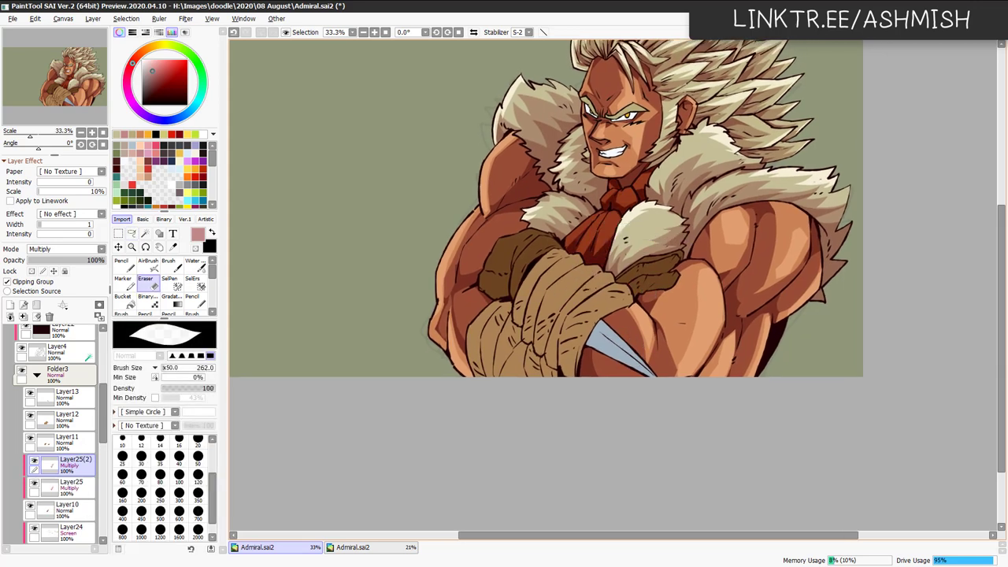
{"action": "left_click_drag", "start_coordinate": [571, 249], "coordinate": [602, 253]}
{"action": "key", "text": "ctrl+z"}
{"action": "left_click_drag", "start_coordinate": [622, 203], "coordinate": [614, 236]}
{"action": "key", "text": "ctrl+z"}
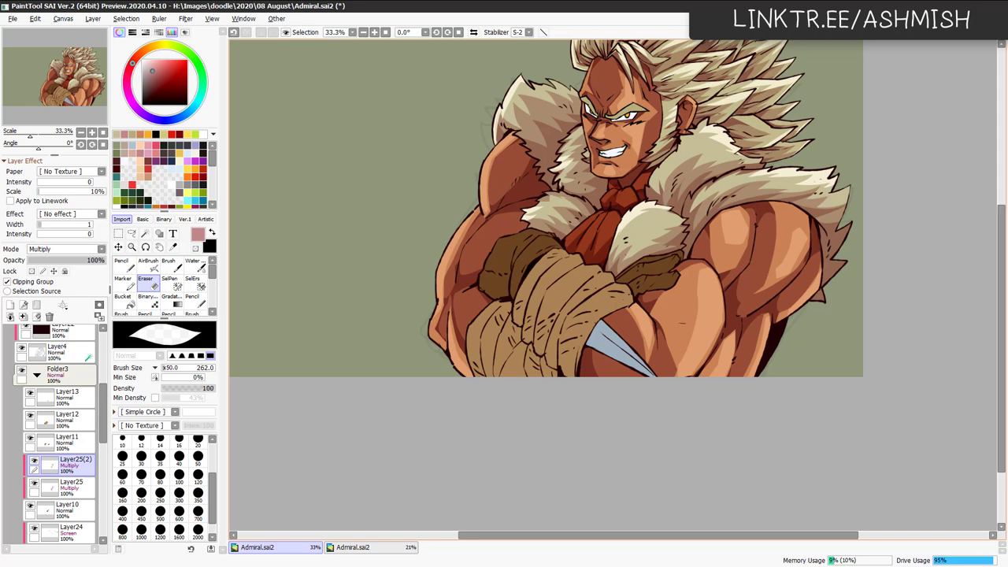
Add a clipped layer directly above the neckcloth base and choose golden yellow for the Pencil.
{"action": "left_click", "coordinate": [77, 509]}
{"action": "key", "text": "ctrl+shift+n"}
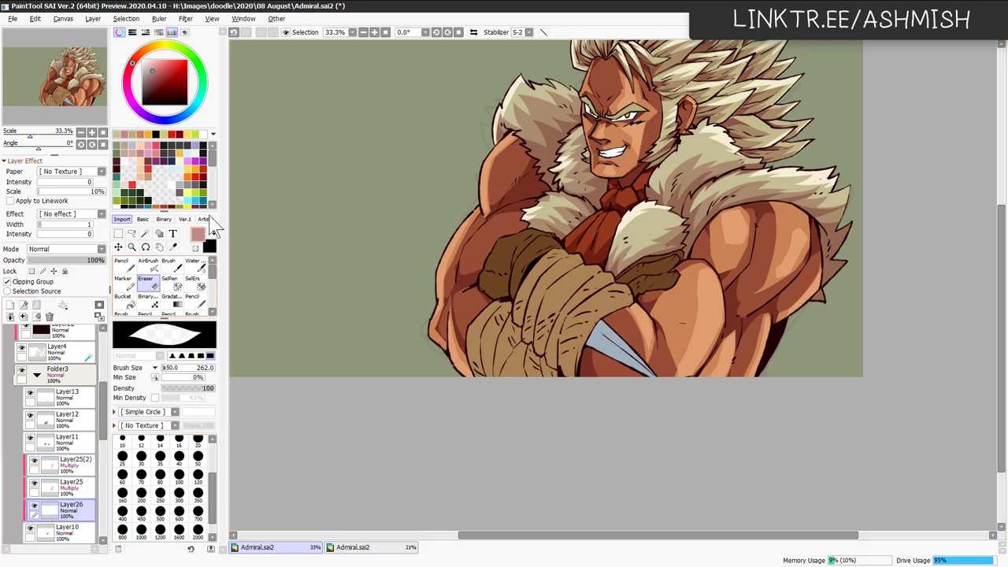
{"action": "left_click", "coordinate": [188, 168]}
{"action": "key", "text": "n"}
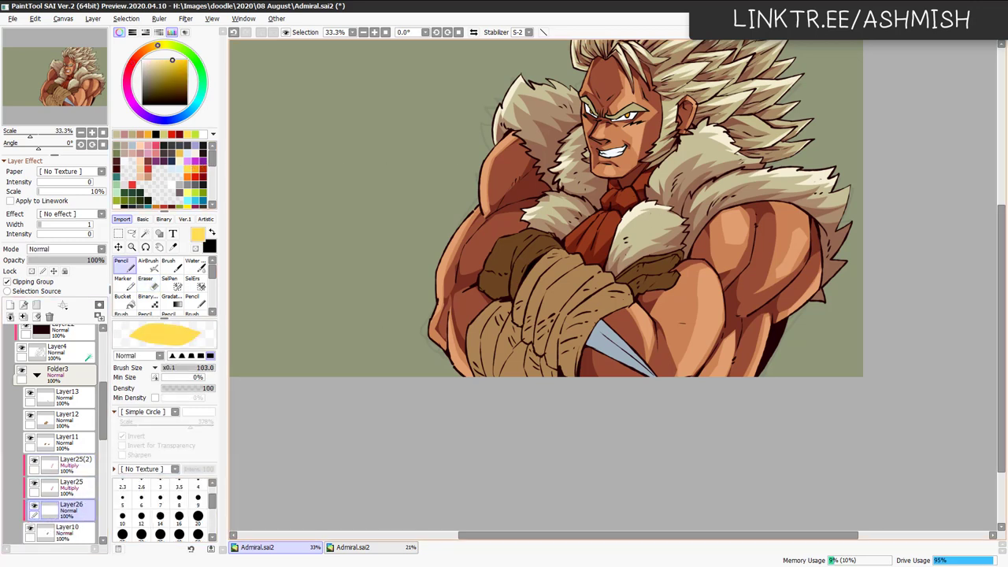
Paint a golden yellow stripe pattern on the hanging part of the neckcloth with the Pencil at size 29.
{"action": "left_click_drag", "start_coordinate": [584, 257], "coordinate": [596, 259]}
{"action": "key", "text": "ctrl+z"}
{"action": "key", "text": "ctrl+z"}
{"action": "key", "text": "ctrl+z"}
{"action": "key", "text": "ctrl+z"}
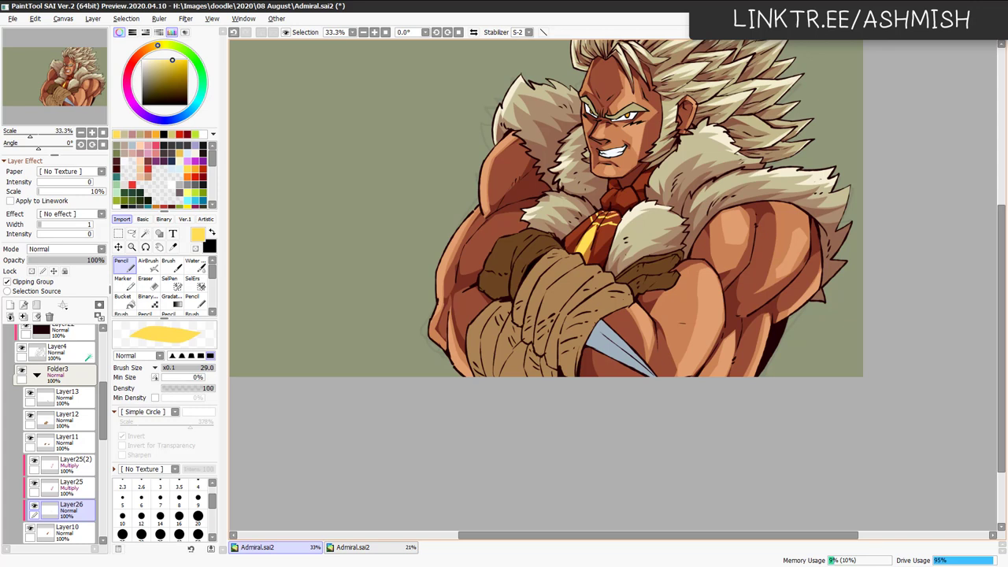
{"action": "key", "text": "ctrl+z"}
{"action": "left_click_drag", "start_coordinate": [612, 220], "coordinate": [620, 224]}
Lower the luminance of the yellow pattern layer to -23 with Hue/Saturation.
{"action": "key", "text": "ctrl+u"}
{"action": "left_click_drag", "start_coordinate": [417, 351], "coordinate": [394, 350]}
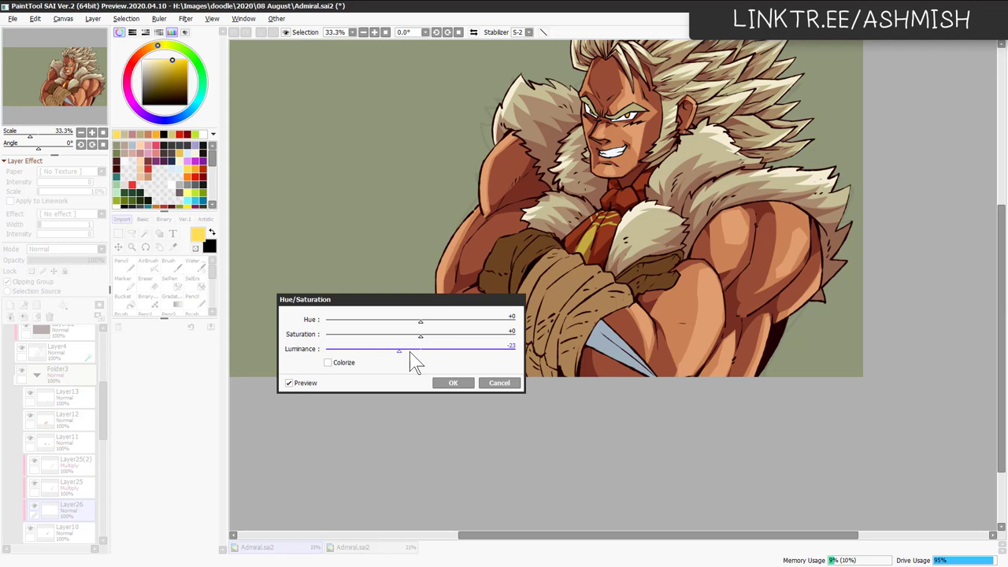
{"action": "left_click", "coordinate": [452, 383]}
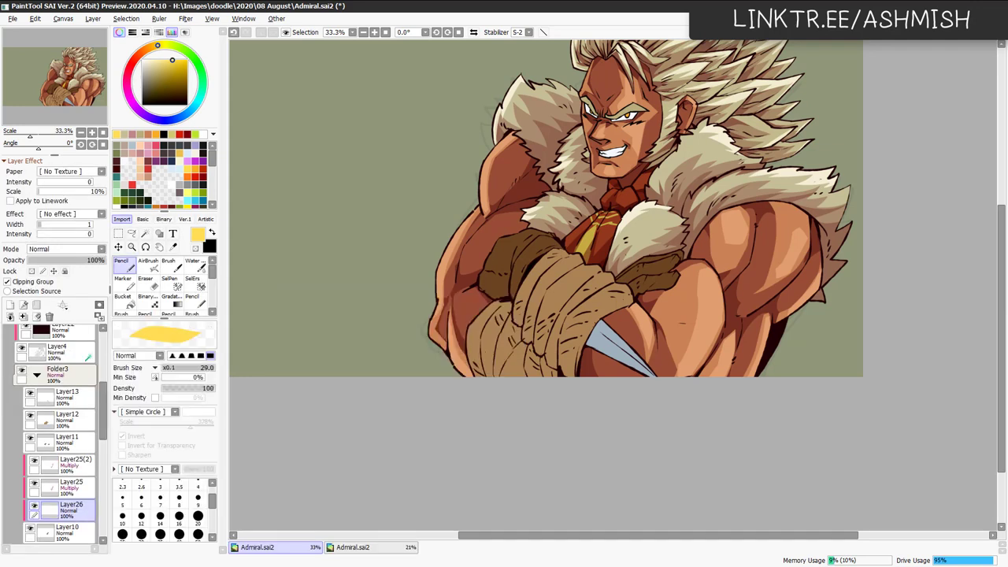
Erase small gaps into the yellow neckcloth pattern and darken the pattern's luminance with Hue/Saturation.
{"action": "key", "text": "ctrl+z"}
{"action": "mouse_move", "coordinate": [670, 214]}
{"action": "left_mouse_down"}
{"action": "mouse_move", "coordinate": [622, 215]}
{"action": "mouse_move", "coordinate": [589, 242]}
{"action": "left_mouse_up"}
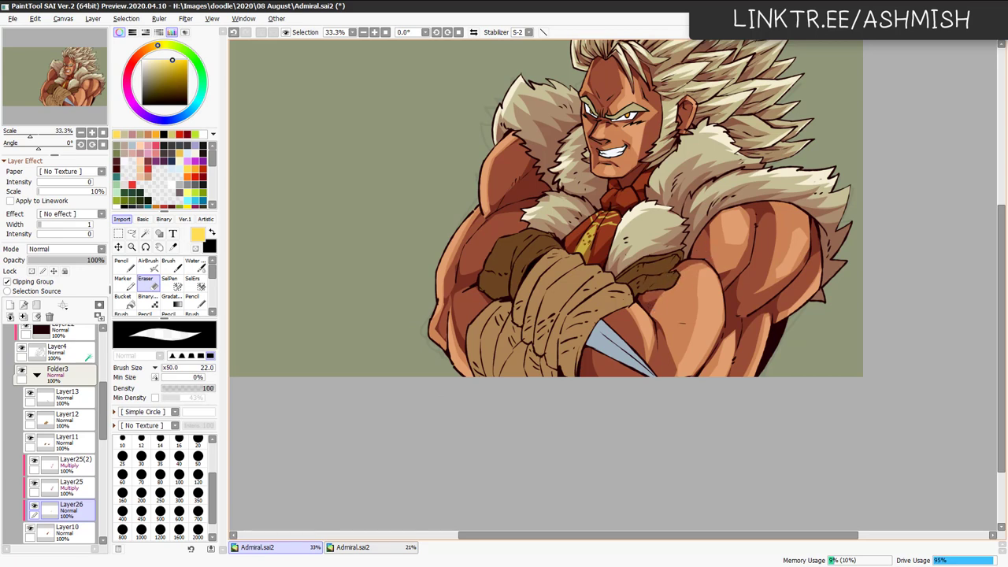
{"action": "key", "text": "ctrl+u"}
{"action": "left_click_drag", "start_coordinate": [420, 348], "coordinate": [403, 358]}
{"action": "left_click", "coordinate": [453, 383]}
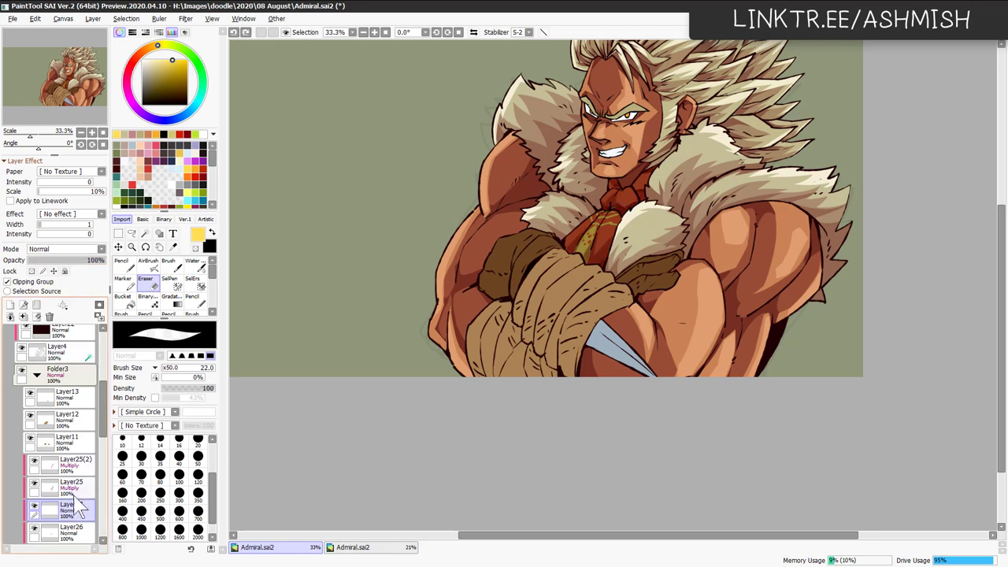
Set a new clipped layer above the yellow pattern to Screen and sample the neckcloth's red for the Pencil.
{"action": "left_click", "coordinate": [79, 250]}
{"action": "left_click", "coordinate": [39, 283]}
{"action": "key", "text": "n"}
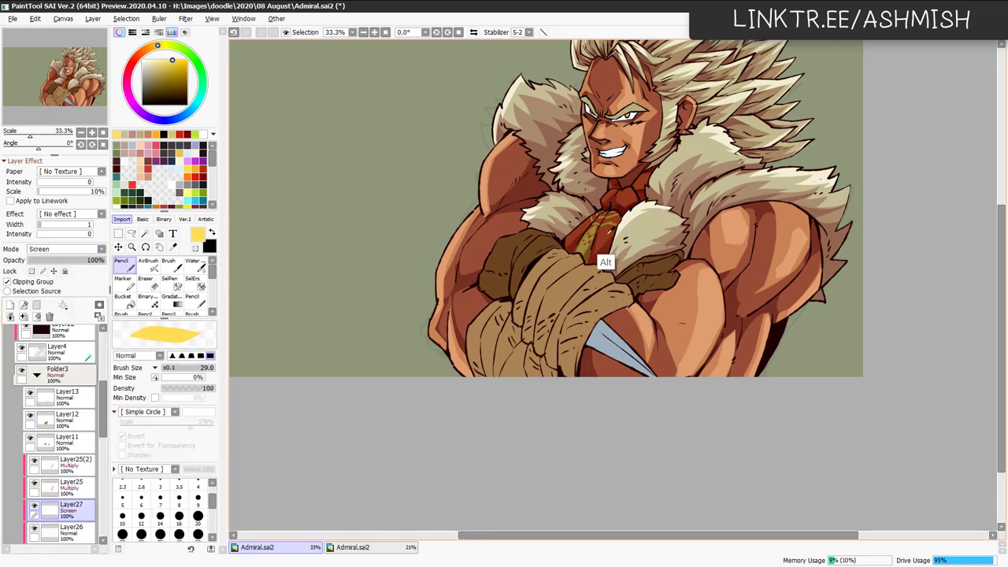
{"action": "left_click", "coordinate": [604, 260], "text": "alt"}
Paint red Screen highlights on the neckcloth's knot and folds, undoing unwanted strokes.
{"action": "key", "text": "ctrl+z"}
{"action": "mouse_move", "coordinate": [596, 216]}
{"action": "left_mouse_down"}
{"action": "mouse_move", "coordinate": [602, 243]}
{"action": "mouse_move", "coordinate": [588, 220]}
{"action": "left_mouse_up"}
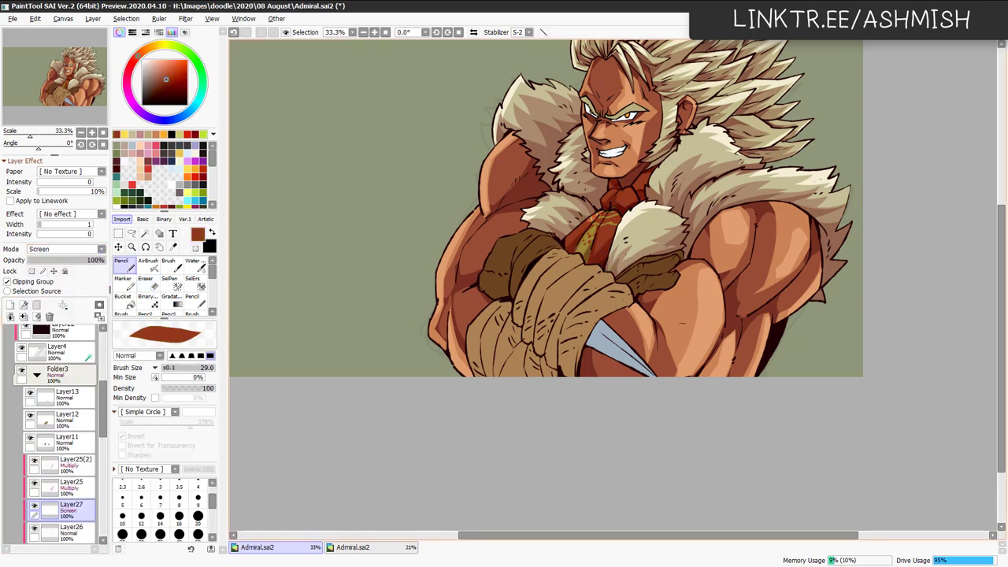
{"action": "key", "text": "ctrl+z"}
{"action": "left_click_drag", "start_coordinate": [628, 189], "coordinate": [620, 224]}
{"action": "key", "text": "ctrl+z"}
Add a Multiply layer clipped to the brown glove layer and prepare muted pink and the Lasso for its shadows.
{"action": "left_click_drag", "start_coordinate": [656, 316], "coordinate": [739, 261]}
{"action": "left_click", "coordinate": [730, 224], "text": "ctrl+shift"}
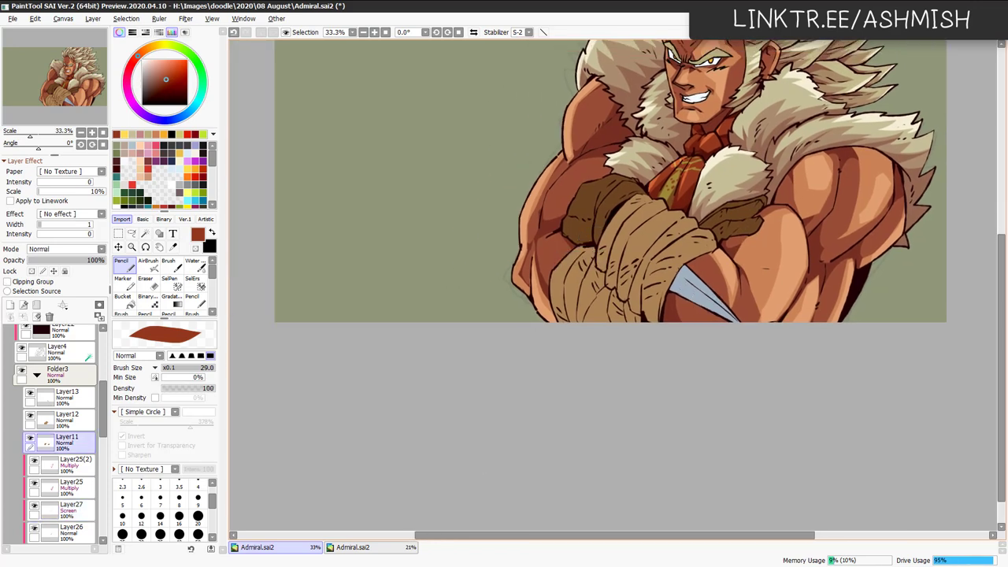
{"action": "key", "text": "ctrl+shift+n"}
{"action": "left_click", "coordinate": [38, 282]}
{"action": "left_click", "coordinate": [68, 249]}
{"action": "left_click", "coordinate": [63, 272]}
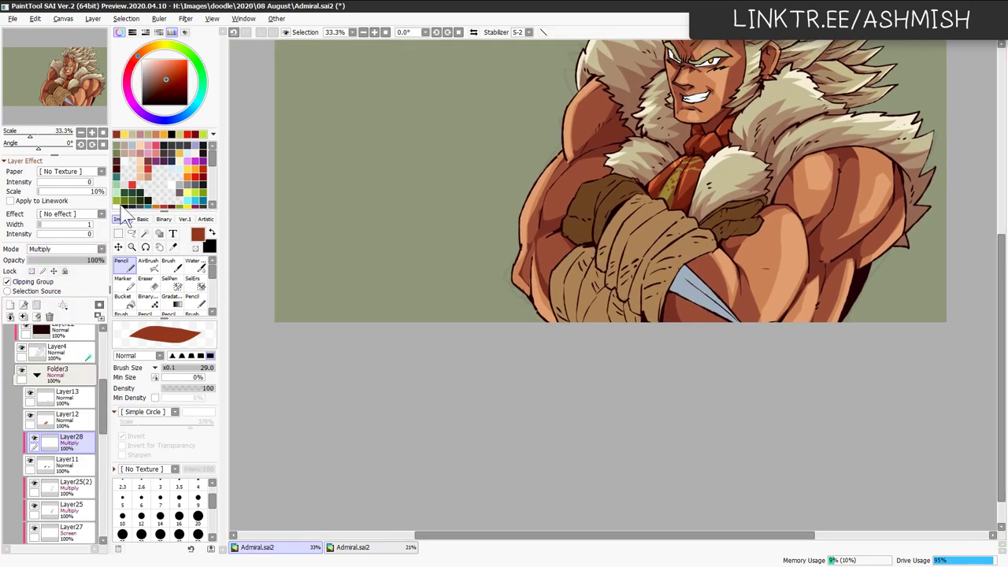
{"action": "left_click", "coordinate": [132, 233]}
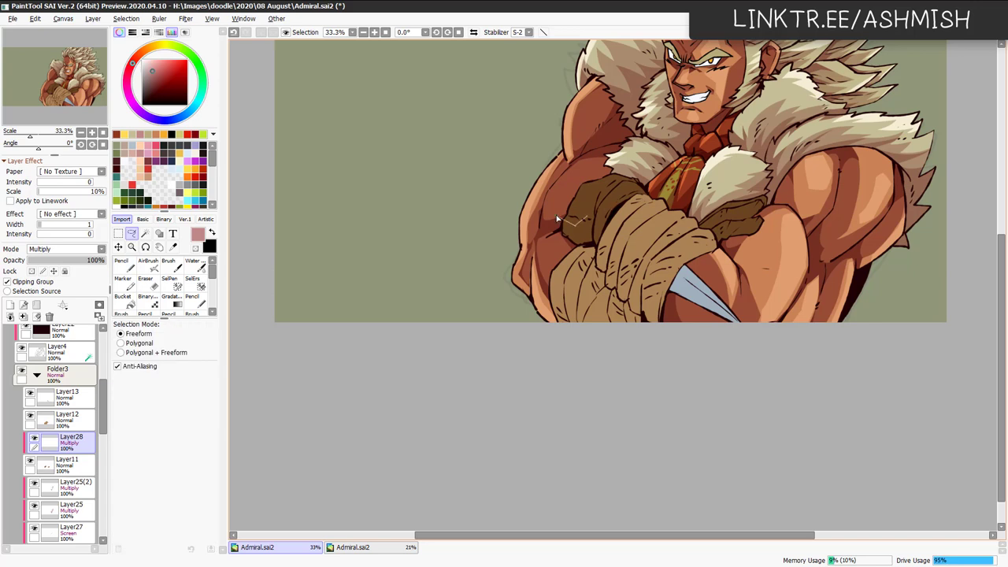
Fill lassoed muted pink shadow shapes over the brown glove's fingers and fist on both hands in the Multiply layer.
{"action": "mouse_move", "coordinate": [556, 219]}
{"action": "left_mouse_down"}
{"action": "mouse_move", "coordinate": [620, 182]}
{"action": "mouse_move", "coordinate": [598, 230]}
{"action": "mouse_move", "coordinate": [625, 197]}
{"action": "mouse_move", "coordinate": [649, 193]}
{"action": "mouse_move", "coordinate": [565, 230]}
{"action": "left_mouse_up"}
{"action": "key", "text": "ctrl+f"}
{"action": "key", "text": "ctrl+d"}
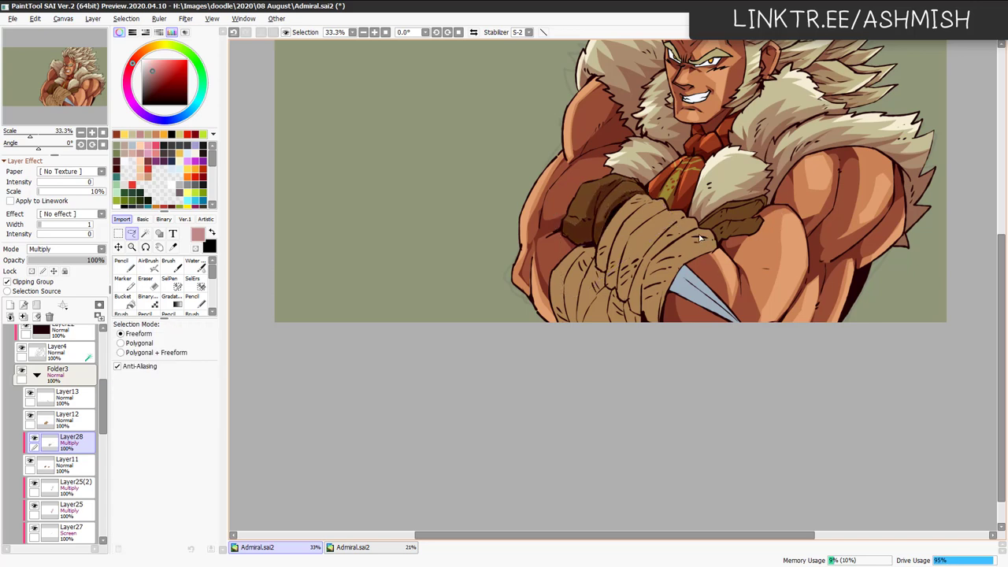
{"action": "mouse_move", "coordinate": [762, 222]}
{"action": "left_mouse_down"}
{"action": "mouse_move", "coordinate": [784, 221]}
{"action": "mouse_move", "coordinate": [707, 265]}
{"action": "left_mouse_up"}
{"action": "key", "text": "ctrl+f"}
{"action": "key", "text": "ctrl+d"}
{"action": "mouse_move", "coordinate": [714, 218]}
{"action": "left_mouse_down"}
{"action": "mouse_move", "coordinate": [769, 210]}
{"action": "mouse_move", "coordinate": [702, 240]}
{"action": "left_mouse_up"}
{"action": "key", "text": "ctrl+f"}
{"action": "key", "text": "ctrl+d"}
Duplicate the glove shadow layer and delete lassoed areas from the copy on both gloves to leave deeper second-tone shadows.
{"action": "mouse_move", "coordinate": [759, 292]}
{"action": "left_mouse_down"}
{"action": "mouse_move", "coordinate": [756, 321]}
{"action": "mouse_move", "coordinate": [707, 313]}
{"action": "mouse_move", "coordinate": [702, 329]}
{"action": "left_mouse_up"}
{"action": "key", "text": "ctrl+j"}
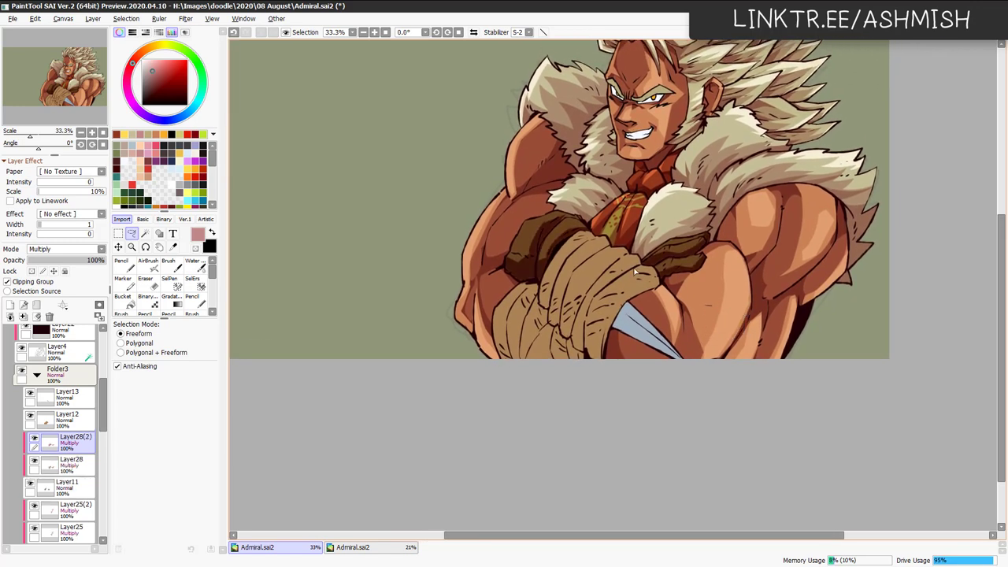
{"action": "key", "text": "e"}
{"action": "key", "text": "l"}
{"action": "mouse_move", "coordinate": [500, 270]}
{"action": "left_mouse_down"}
{"action": "mouse_move", "coordinate": [551, 210]}
{"action": "mouse_move", "coordinate": [543, 238]}
{"action": "mouse_move", "coordinate": [559, 265]}
{"action": "mouse_move", "coordinate": [534, 267]}
{"action": "mouse_move", "coordinate": [565, 209]}
{"action": "left_mouse_up"}
{"action": "key", "text": "Delete"}
{"action": "key", "text": "ctrl+d"}
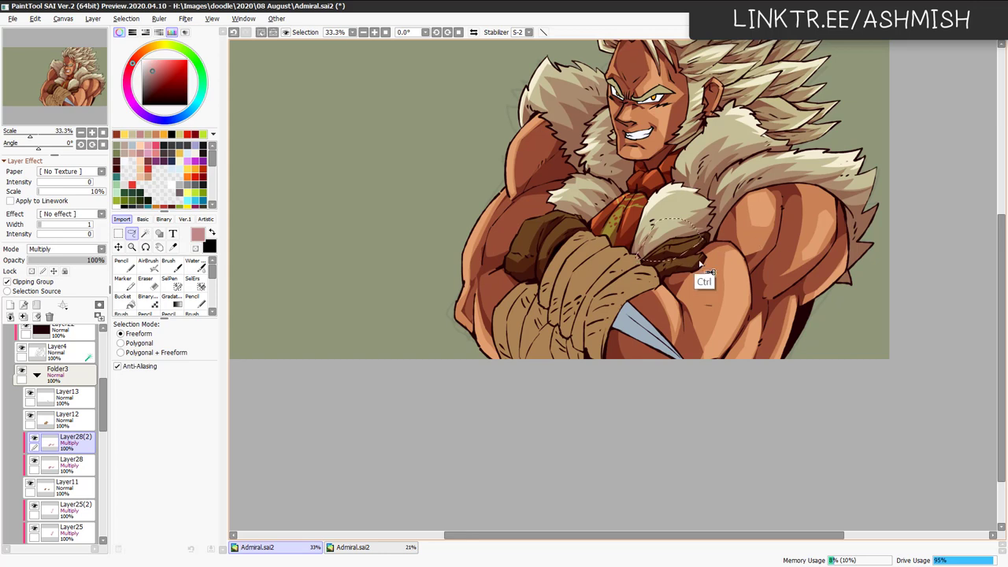
{"action": "left_click_drag", "start_coordinate": [655, 273], "coordinate": [663, 269]}
{"action": "key", "text": "Delete"}
{"action": "key", "text": "ctrl+d"}
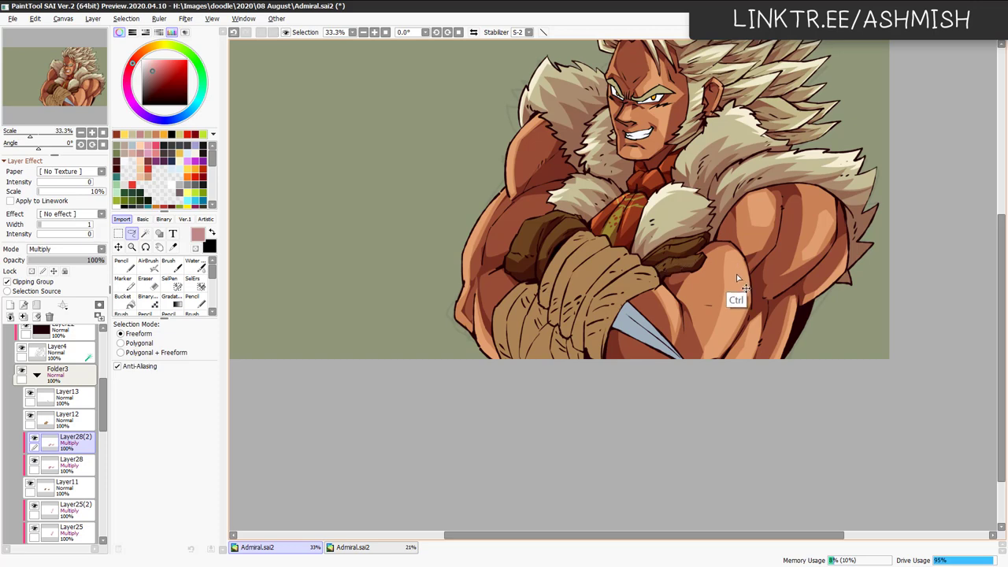
Add a new layer above the glove shadows, clip it to the glove and set it to Screen.
{"action": "left_click_drag", "start_coordinate": [722, 291], "coordinate": [816, 320]}
{"action": "key", "text": "ctrl+shift+n"}
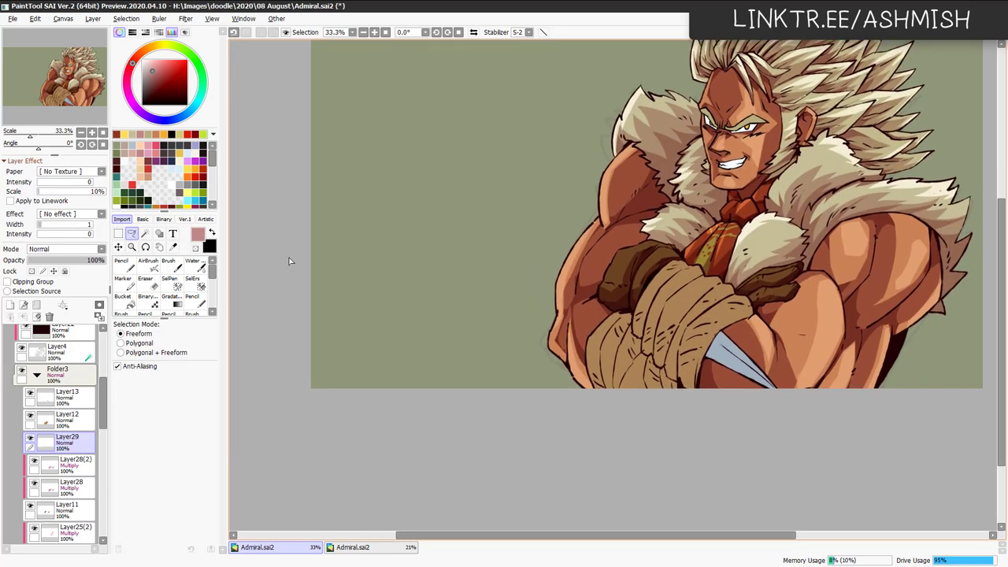
{"action": "left_click", "coordinate": [49, 282]}
{"action": "left_click", "coordinate": [64, 249]}
{"action": "left_click", "coordinate": [47, 280]}
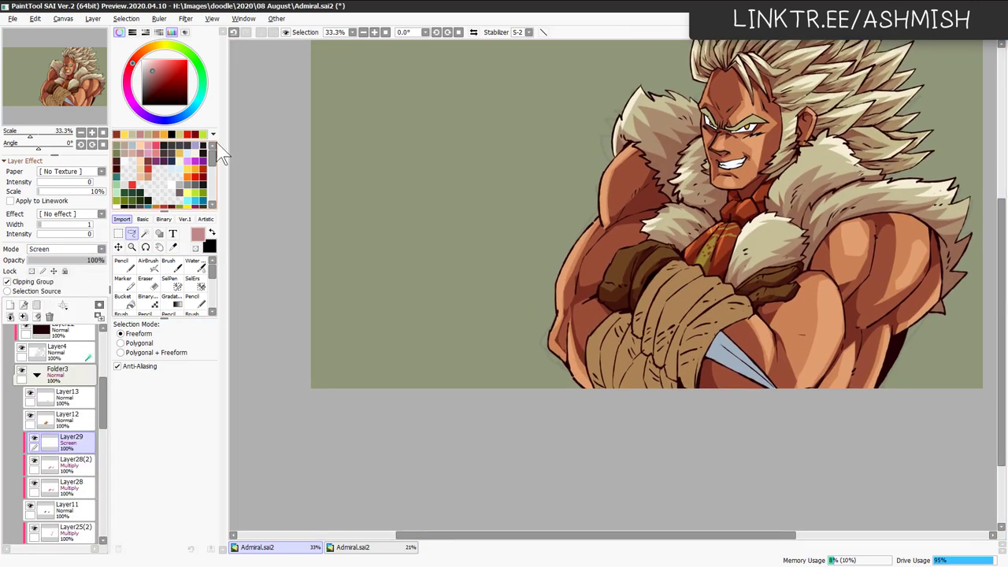
Sample the glove's brown and fill lassoed highlight shapes on the knuckles and fingers of both gloves.
{"action": "key", "text": "shift"}
{"action": "mouse_move", "coordinate": [620, 260]}
{"action": "left_mouse_down"}
{"action": "mouse_move", "coordinate": [599, 278]}
{"action": "mouse_move", "coordinate": [620, 285]}
{"action": "mouse_move", "coordinate": [635, 255]}
{"action": "mouse_move", "coordinate": [680, 229]}
{"action": "mouse_move", "coordinate": [667, 252]}
{"action": "left_mouse_up"}
{"action": "key", "text": "n"}
{"action": "left_click", "coordinate": [655, 251], "text": "alt"}
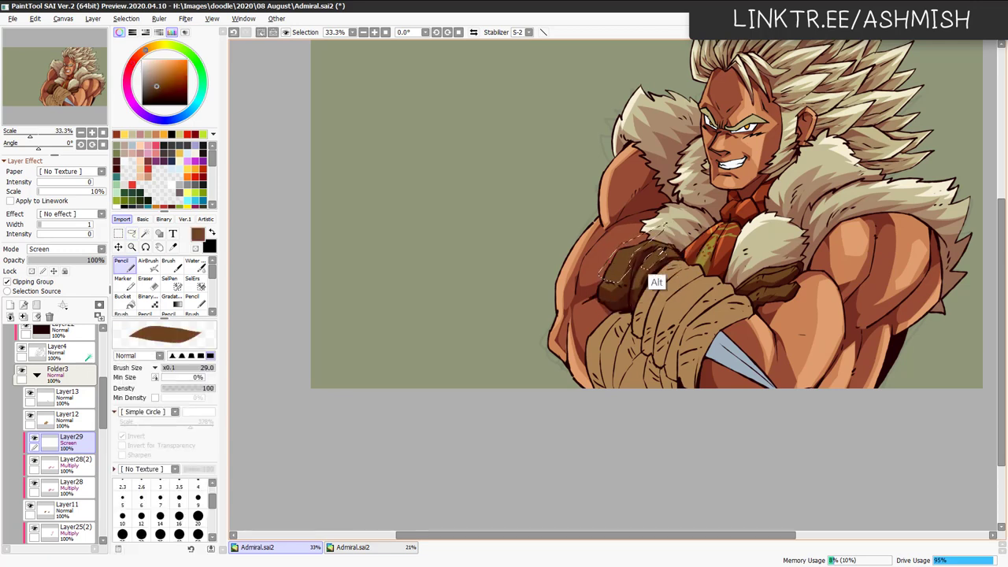
{"action": "key", "text": "ctrl+f"}
{"action": "key", "text": "ctrl+d"}
{"action": "key", "text": "l"}
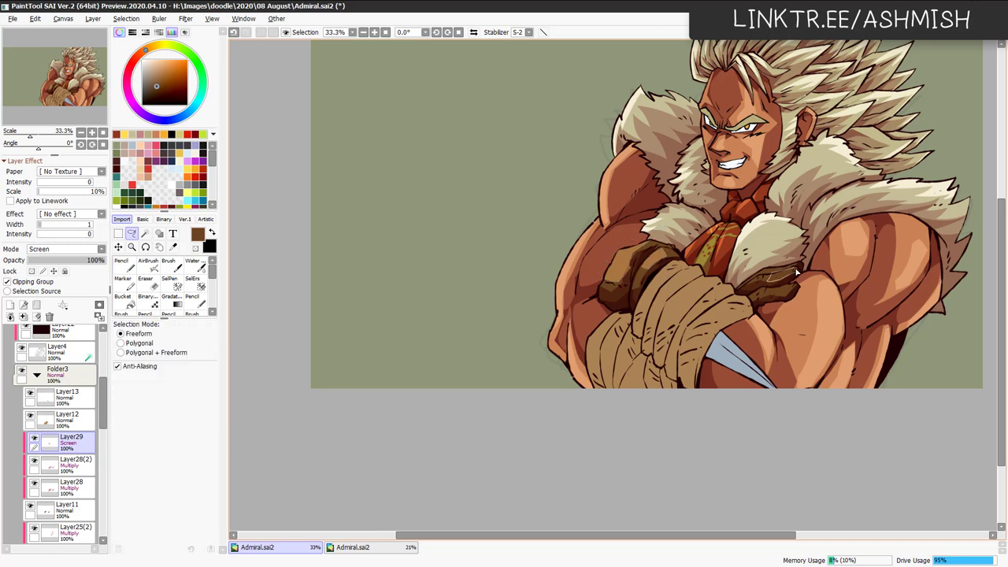
{"action": "mouse_move", "coordinate": [796, 272]}
{"action": "left_mouse_down"}
{"action": "mouse_move", "coordinate": [791, 293]}
{"action": "mouse_move", "coordinate": [771, 288]}
{"action": "mouse_move", "coordinate": [792, 290]}
{"action": "left_mouse_up"}
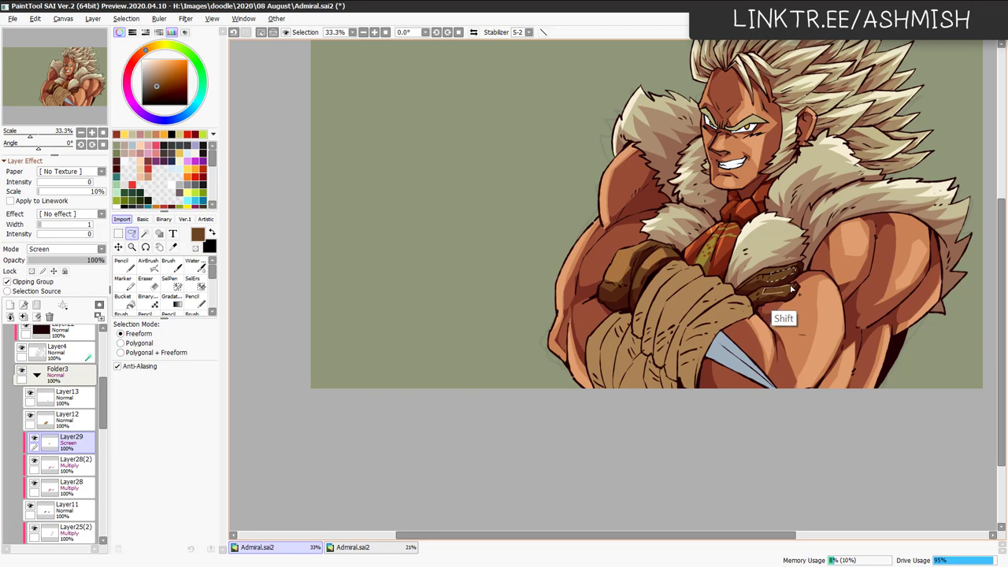
{"action": "key", "text": "ctrl+f"}
{"action": "key", "text": "ctrl+d"}
Add a Multiply layer clipped to the tan forearm wraps and pick the muted pink shadow color.
{"action": "left_click_drag", "start_coordinate": [797, 324], "coordinate": [760, 311]}
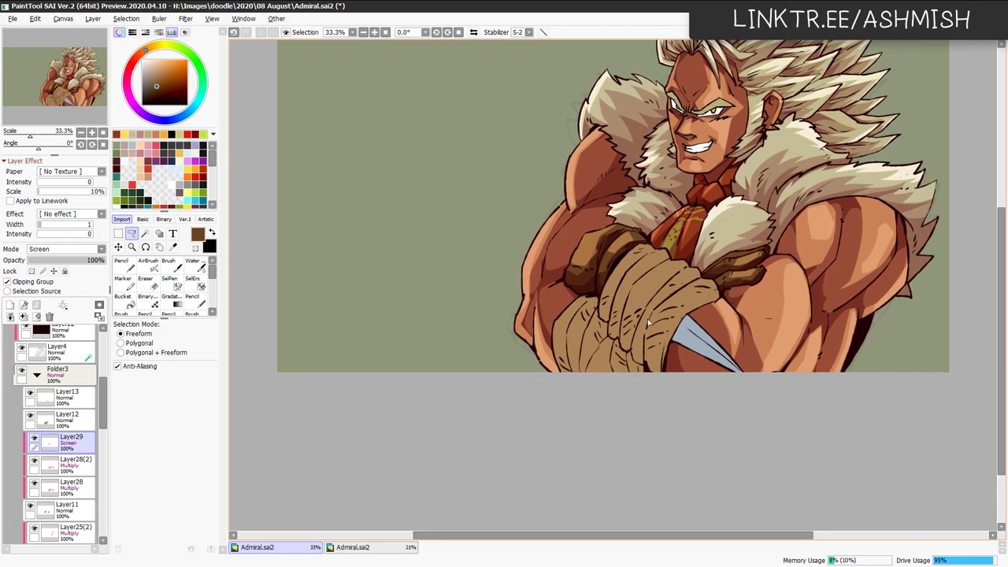
{"action": "left_click", "coordinate": [695, 315], "text": "ctrl+shift"}
{"action": "left_click", "coordinate": [12, 304]}
{"action": "left_click", "coordinate": [37, 282]}
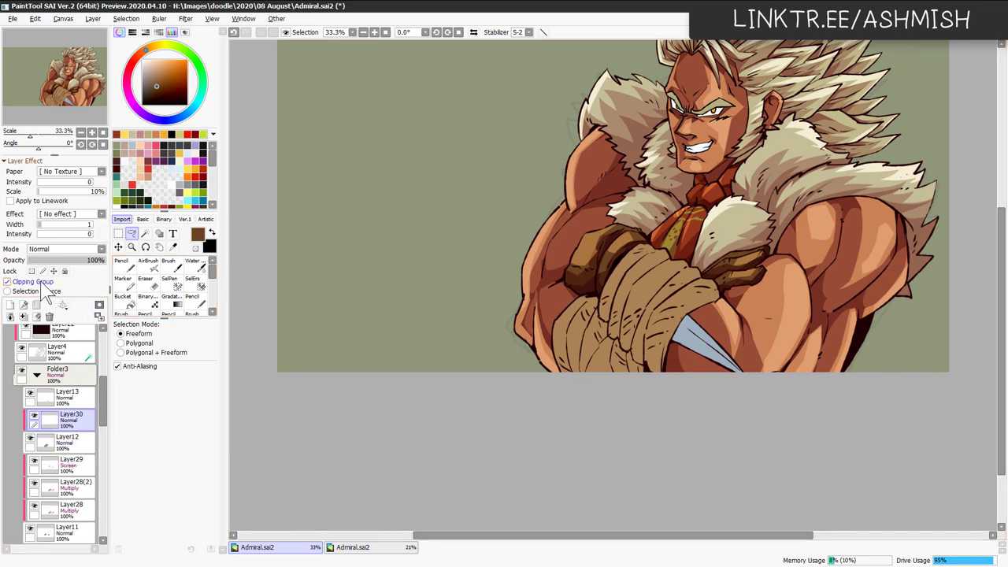
{"action": "left_click", "coordinate": [59, 249]}
{"action": "left_click", "coordinate": [57, 271]}
{"action": "right_click", "coordinate": [622, 203]}
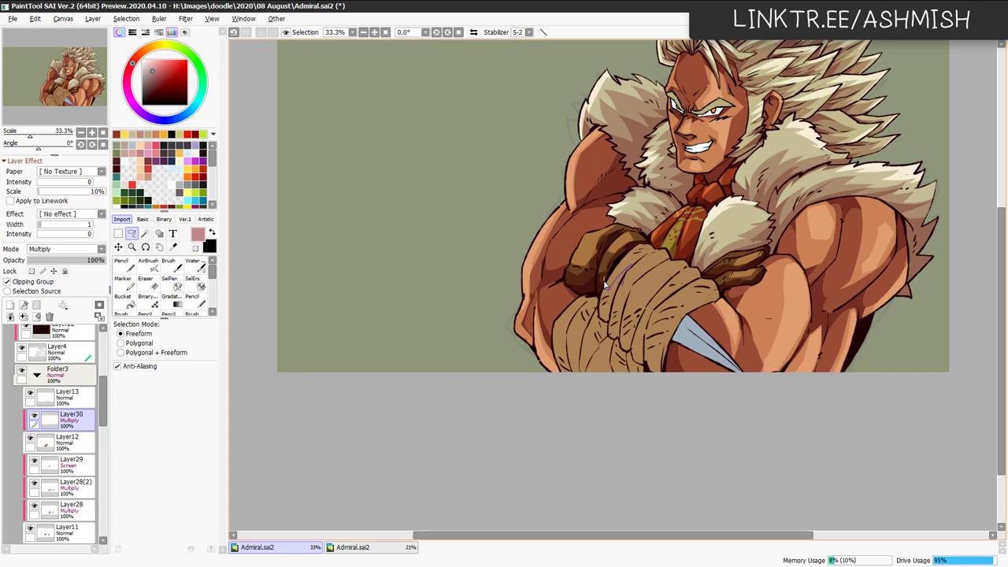
Fill a large lassoed shadow over the lower wraps plus smaller shadows along the upper folds.
{"action": "mouse_move", "coordinate": [636, 317]}
{"action": "left_mouse_down"}
{"action": "mouse_move", "coordinate": [669, 285]}
{"action": "mouse_move", "coordinate": [646, 327]}
{"action": "mouse_move", "coordinate": [683, 292]}
{"action": "mouse_move", "coordinate": [652, 334]}
{"action": "mouse_move", "coordinate": [683, 309]}
{"action": "mouse_move", "coordinate": [725, 299]}
{"action": "mouse_move", "coordinate": [738, 359]}
{"action": "mouse_move", "coordinate": [598, 452]}
{"action": "left_mouse_up"}
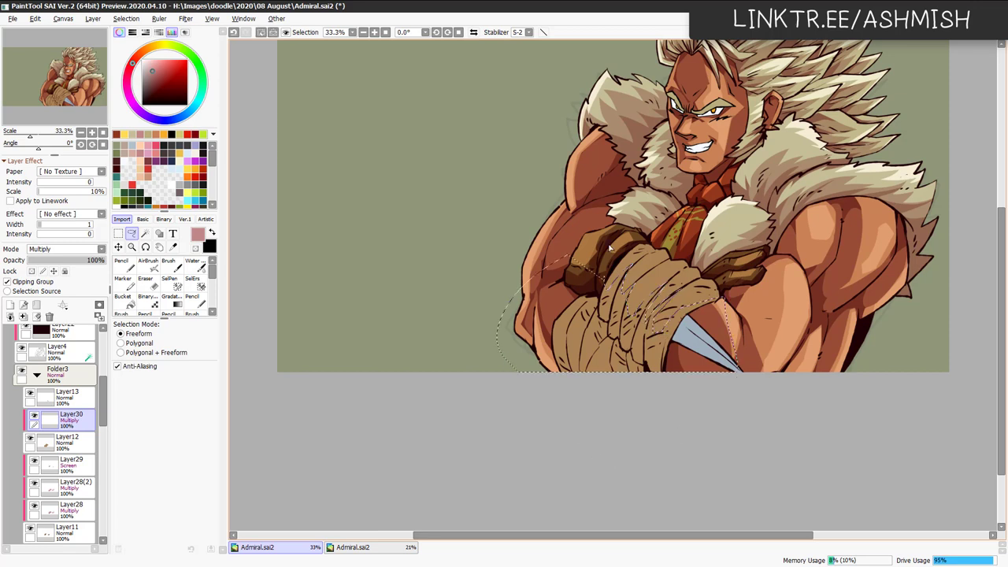
{"action": "key", "text": "Delete"}
{"action": "key", "text": "ctrl+d"}
{"action": "mouse_move", "coordinate": [649, 255]}
{"action": "left_mouse_down"}
{"action": "mouse_move", "coordinate": [682, 245]}
{"action": "mouse_move", "coordinate": [663, 266]}
{"action": "mouse_move", "coordinate": [675, 254]}
{"action": "mouse_move", "coordinate": [673, 282]}
{"action": "mouse_move", "coordinate": [706, 281]}
{"action": "left_mouse_up"}
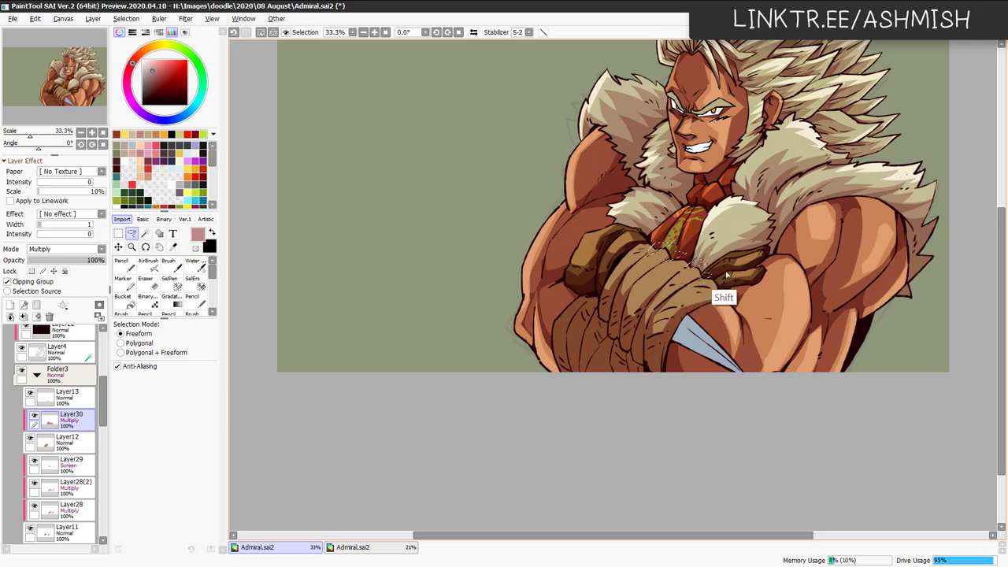
{"action": "key", "text": "ctrl+d"}
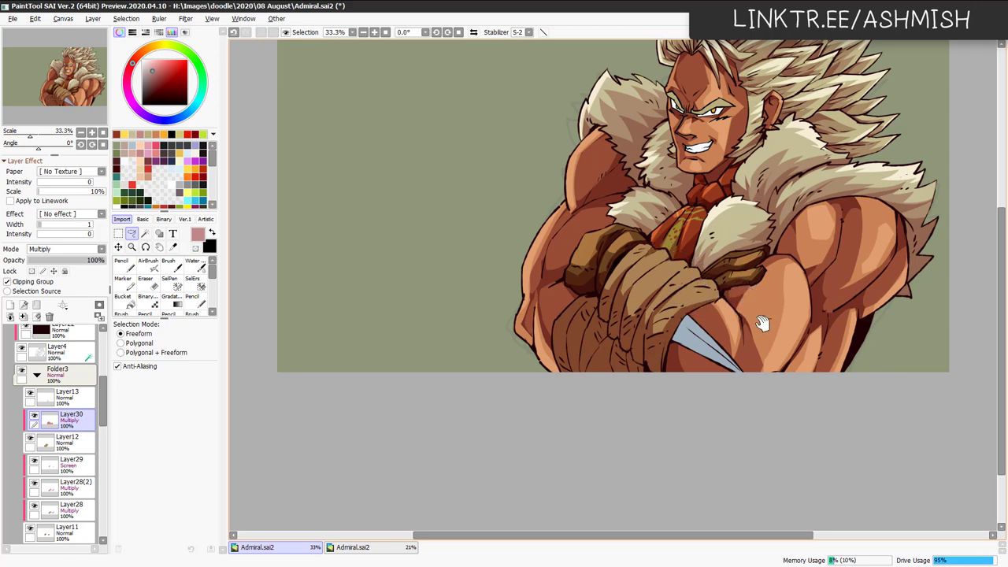
Adjust the wrap shadow's luminance with Hue/Saturation and duplicate the shadow layer for a second tone.
{"action": "left_click_drag", "start_coordinate": [739, 354], "coordinate": [748, 329]}
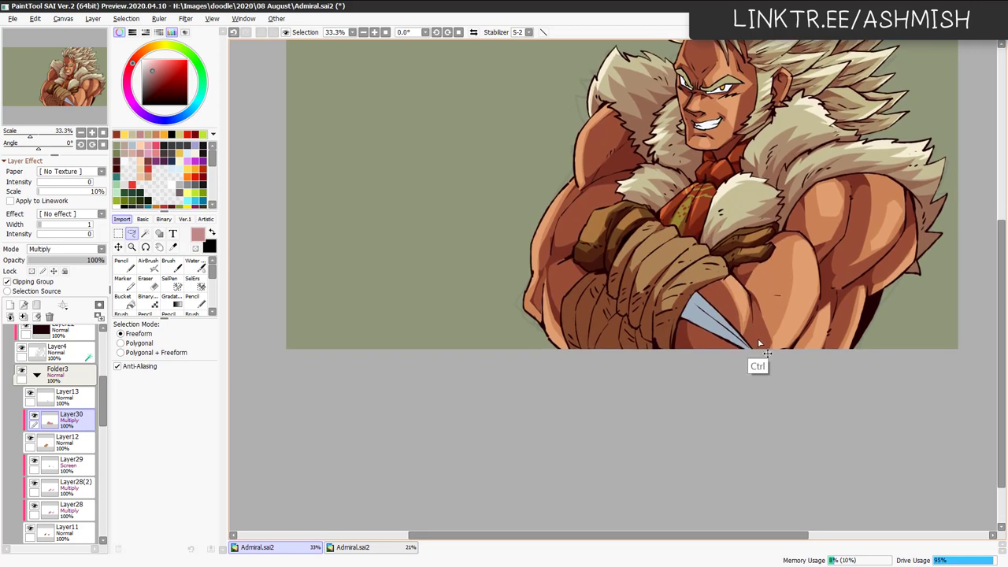
{"action": "key", "text": "ctrl+u"}
{"action": "left_click_drag", "start_coordinate": [417, 349], "coordinate": [422, 330]}
{"action": "left_click", "coordinate": [453, 383]}
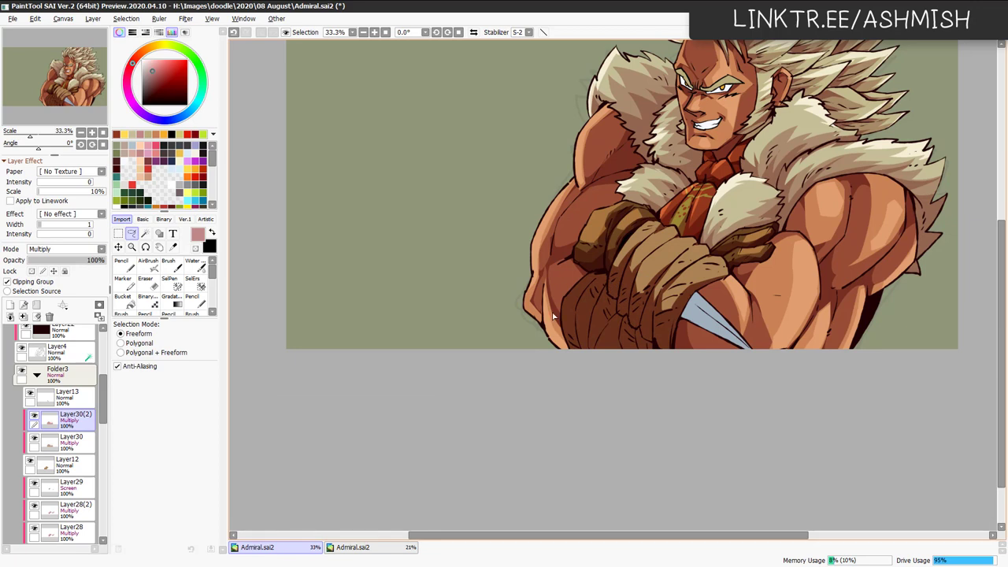
Cut lassoed fold shapes out of the duplicated wrap shadow and clean up its edges with the Eraser.
{"action": "mouse_move", "coordinate": [554, 317]}
{"action": "left_mouse_down"}
{"action": "mouse_move", "coordinate": [579, 288]}
{"action": "mouse_move", "coordinate": [575, 347]}
{"action": "mouse_move", "coordinate": [555, 334]}
{"action": "mouse_move", "coordinate": [592, 307]}
{"action": "mouse_move", "coordinate": [583, 350]}
{"action": "mouse_move", "coordinate": [576, 316]}
{"action": "mouse_move", "coordinate": [589, 294]}
{"action": "mouse_move", "coordinate": [584, 345]}
{"action": "mouse_move", "coordinate": [592, 345]}
{"action": "mouse_move", "coordinate": [602, 302]}
{"action": "mouse_move", "coordinate": [596, 333]}
{"action": "mouse_move", "coordinate": [610, 346]}
{"action": "mouse_move", "coordinate": [600, 356]}
{"action": "mouse_move", "coordinate": [614, 318]}
{"action": "mouse_move", "coordinate": [611, 356]}
{"action": "left_mouse_up"}
{"action": "key", "text": "ctrl+d"}
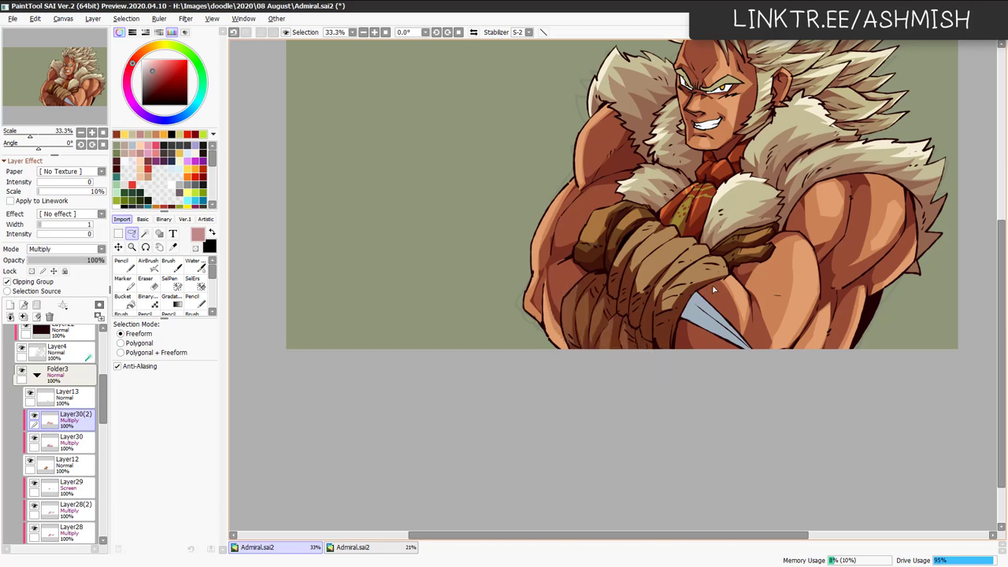
{"action": "mouse_move", "coordinate": [613, 298]}
{"action": "left_mouse_down"}
{"action": "mouse_move", "coordinate": [618, 286]}
{"action": "mouse_move", "coordinate": [624, 315]}
{"action": "mouse_move", "coordinate": [625, 280]}
{"action": "mouse_move", "coordinate": [635, 325]}
{"action": "mouse_move", "coordinate": [634, 303]}
{"action": "mouse_move", "coordinate": [647, 337]}
{"action": "mouse_move", "coordinate": [646, 317]}
{"action": "mouse_move", "coordinate": [665, 343]}
{"action": "left_mouse_up"}
{"action": "mouse_move", "coordinate": [662, 355]}
{"action": "left_mouse_down"}
{"action": "mouse_move", "coordinate": [666, 327]}
{"action": "mouse_move", "coordinate": [674, 356]}
{"action": "left_mouse_up"}
{"action": "key", "text": "ctrl+d"}
{"action": "key", "text": "e"}
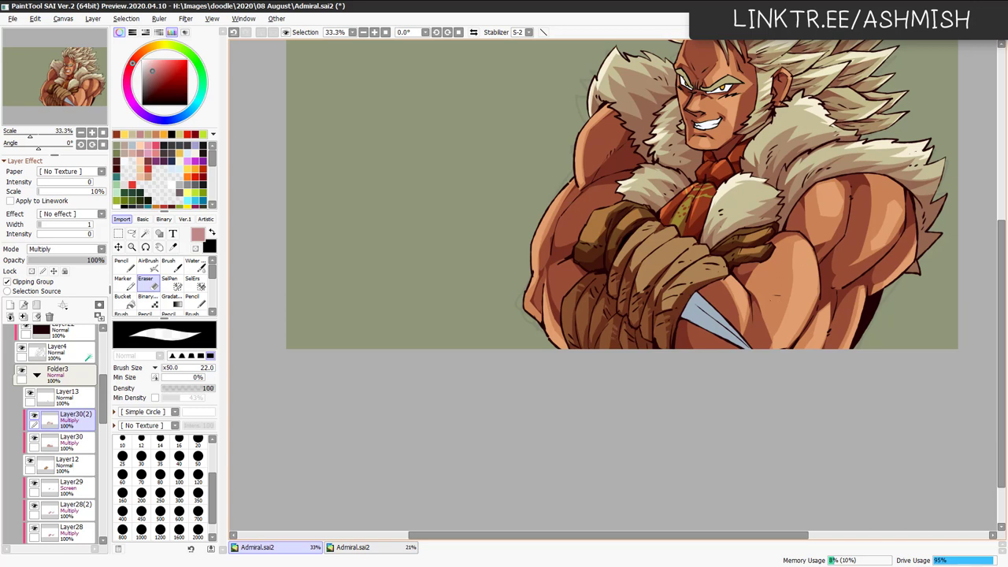
{"action": "mouse_move", "coordinate": [742, 313]}
{"action": "left_mouse_down"}
{"action": "mouse_move", "coordinate": [701, 335]}
{"action": "mouse_move", "coordinate": [735, 295]}
{"action": "left_mouse_up"}
{"action": "left_click_drag", "start_coordinate": [692, 344], "coordinate": [704, 328]}
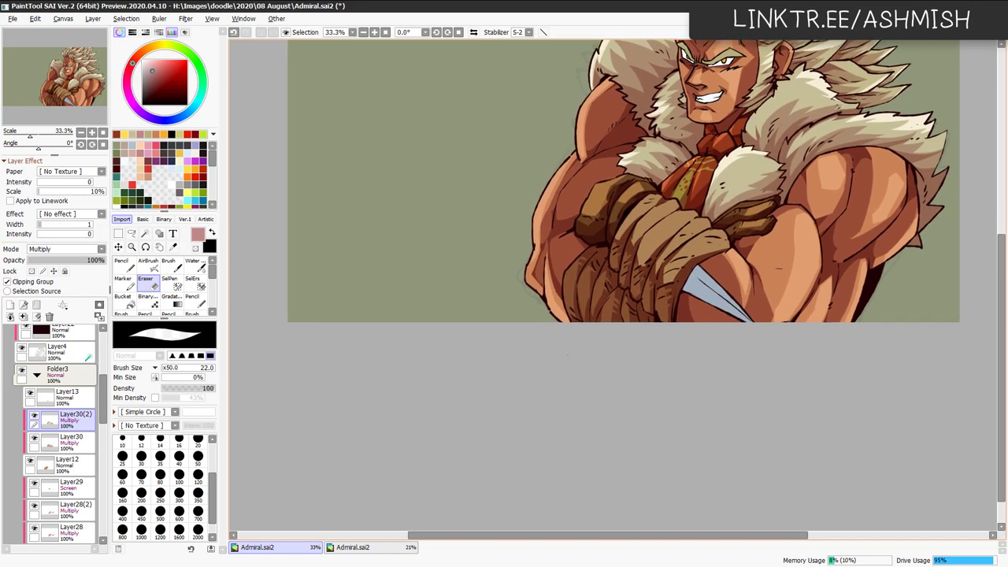
Add a clipped Screen layer above the wrap shadows and sample the wraps' light brown for the Pencil.
{"action": "left_click", "coordinate": [10, 305]}
{"action": "left_click", "coordinate": [39, 282]}
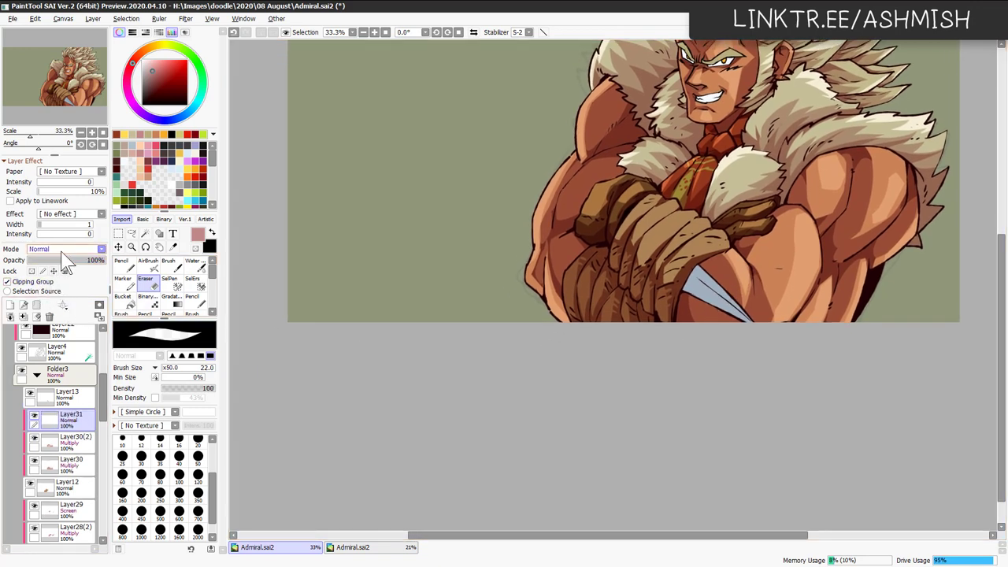
{"action": "left_click", "coordinate": [61, 250]}
{"action": "left_click", "coordinate": [65, 281]}
{"action": "key", "text": "n"}
{"action": "right_click", "coordinate": [661, 247]}
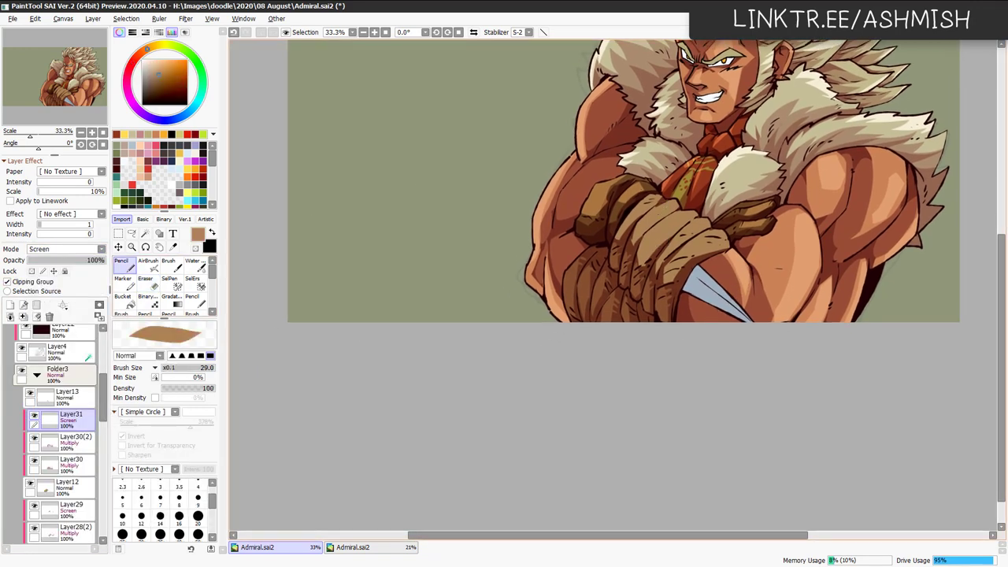
Paint short Screen highlights along the wrap folds, undoing unwanted strokes, and lower the layer's opacity to 61%.
{"action": "left_click_drag", "start_coordinate": [637, 228], "coordinate": [661, 228]}
{"action": "mouse_move", "coordinate": [643, 220]}
{"action": "left_mouse_down"}
{"action": "mouse_move", "coordinate": [657, 218]}
{"action": "mouse_move", "coordinate": [648, 221]}
{"action": "left_mouse_up"}
{"action": "key", "text": "ctrl+z"}
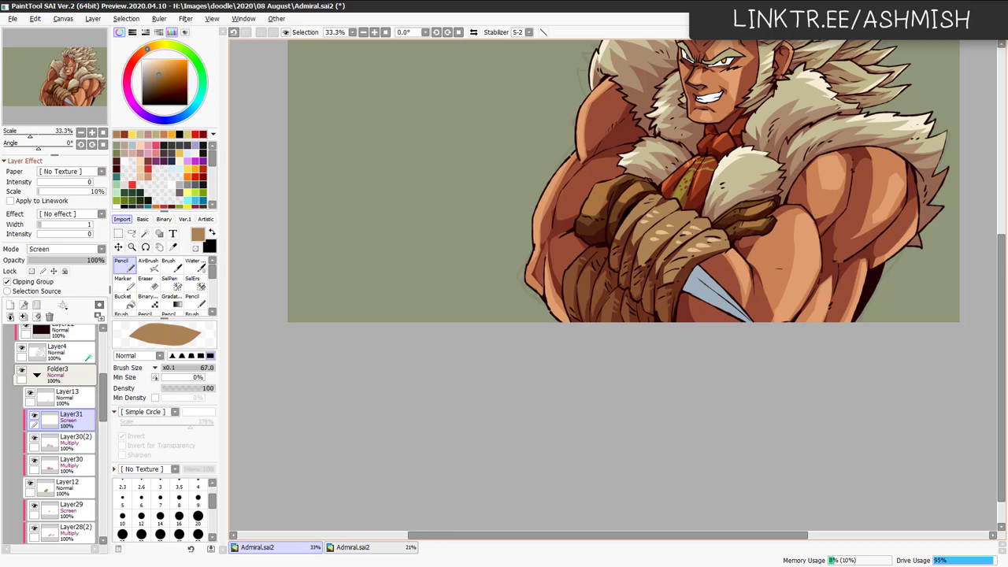
{"action": "left_click_drag", "start_coordinate": [632, 216], "coordinate": [642, 213]}
{"action": "left_click_drag", "start_coordinate": [670, 219], "coordinate": [686, 217]}
{"action": "mouse_move", "coordinate": [566, 268]}
{"action": "left_mouse_down"}
{"action": "mouse_move", "coordinate": [570, 322]}
{"action": "mouse_move", "coordinate": [584, 300]}
{"action": "mouse_move", "coordinate": [572, 279]}
{"action": "left_mouse_up"}
{"action": "key", "text": "ctrl+z"}
{"action": "left_click_drag", "start_coordinate": [648, 290], "coordinate": [635, 312]}
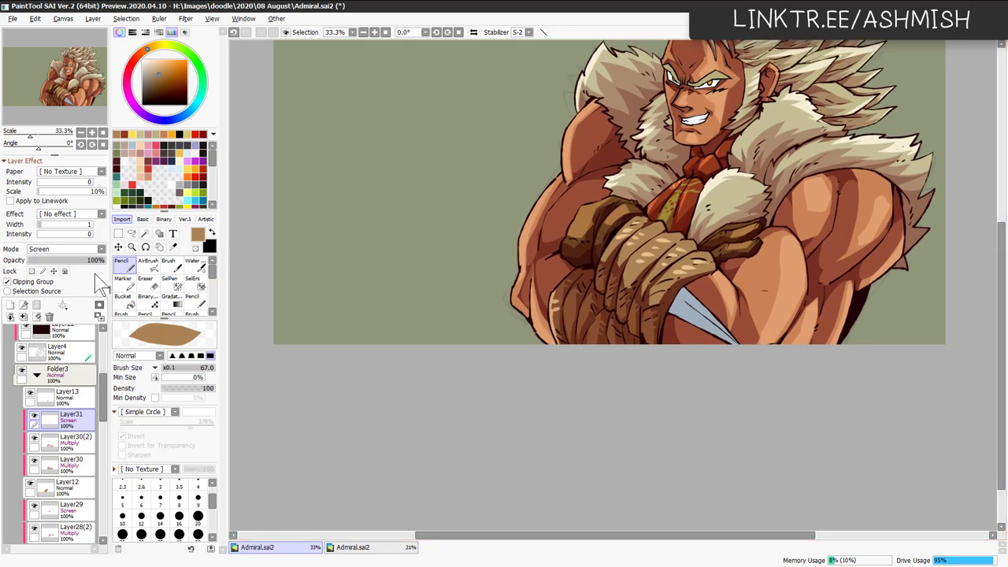
{"action": "left_click_drag", "start_coordinate": [95, 260], "coordinate": [75, 260]}
Add a Multiply layer clipped to the blue-grey blade at the forearm and pick the muted pink shadow color.
{"action": "left_click", "coordinate": [687, 312], "text": "ctrl+shift"}
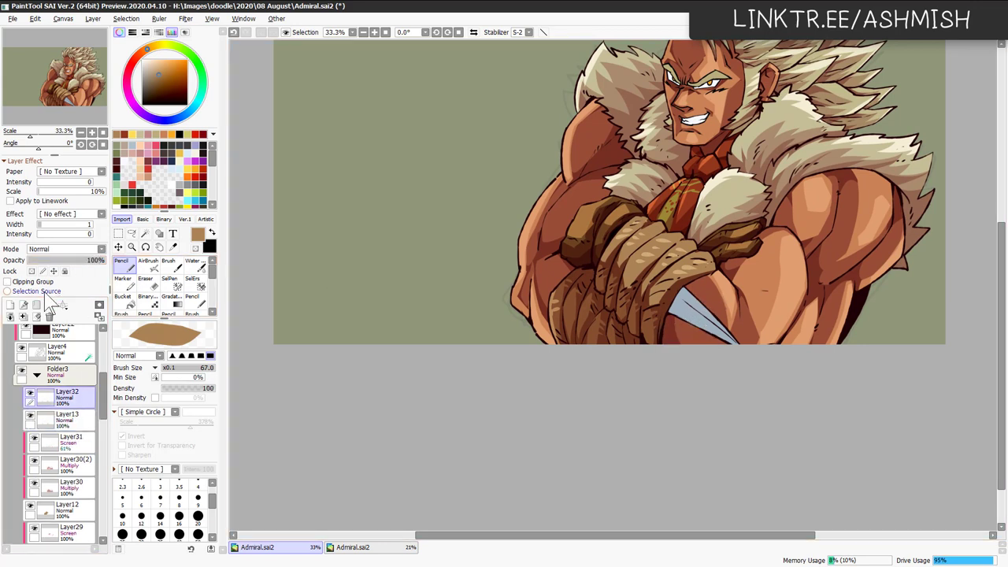
{"action": "left_click", "coordinate": [67, 249]}
{"action": "left_click", "coordinate": [65, 273]}
{"action": "left_click", "coordinate": [148, 135]}
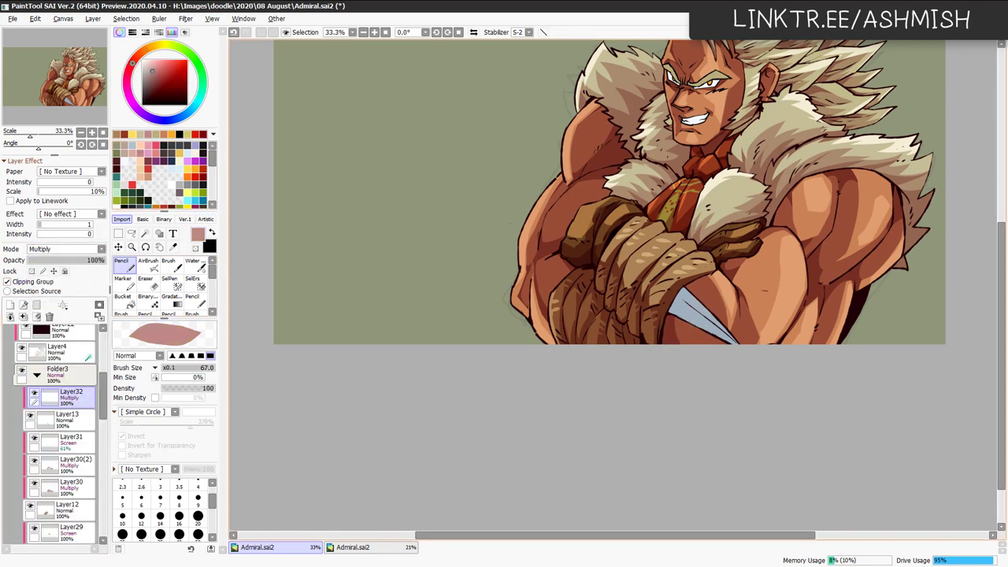
Paint a muted pink shadow along the blue-grey blade with a larger Pencil, undoing unwanted strokes.
{"action": "mouse_move", "coordinate": [641, 322]}
{"action": "left_mouse_down"}
{"action": "mouse_move", "coordinate": [666, 320]}
{"action": "mouse_move", "coordinate": [746, 357]}
{"action": "left_mouse_up"}
{"action": "key", "text": "ctrl+z"}
{"action": "left_click_drag", "start_coordinate": [667, 300], "coordinate": [738, 360]}
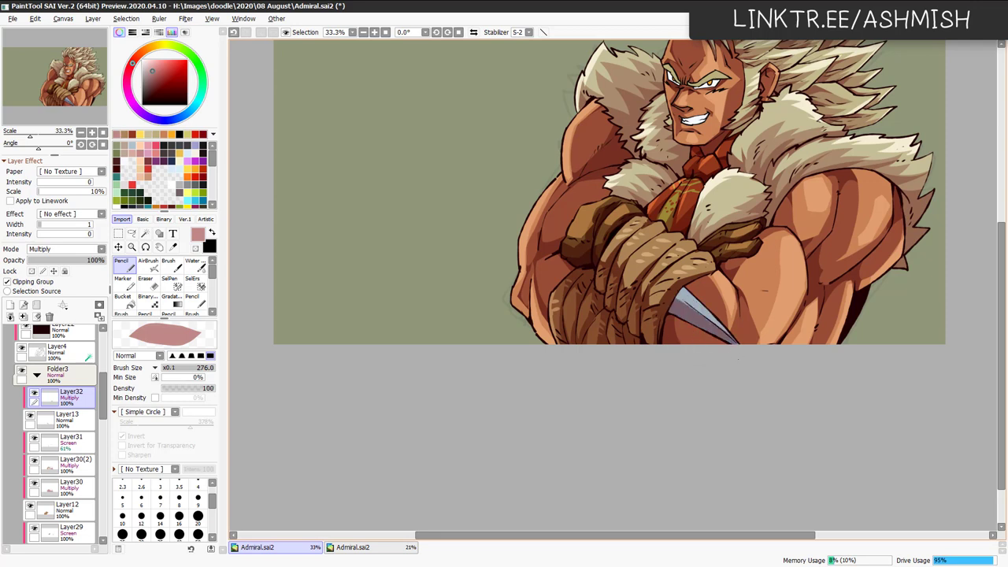
{"action": "mouse_move", "coordinate": [677, 294]}
{"action": "left_mouse_down"}
{"action": "mouse_move", "coordinate": [692, 309]}
{"action": "mouse_move", "coordinate": [679, 296]}
{"action": "left_mouse_up"}
{"action": "key", "text": "ctrl+z"}
Duplicate the blade's shadow layer and erase part of the copy to form a two-tone shadow.
{"action": "key", "text": "ctrl+j"}
{"action": "key", "text": "e"}
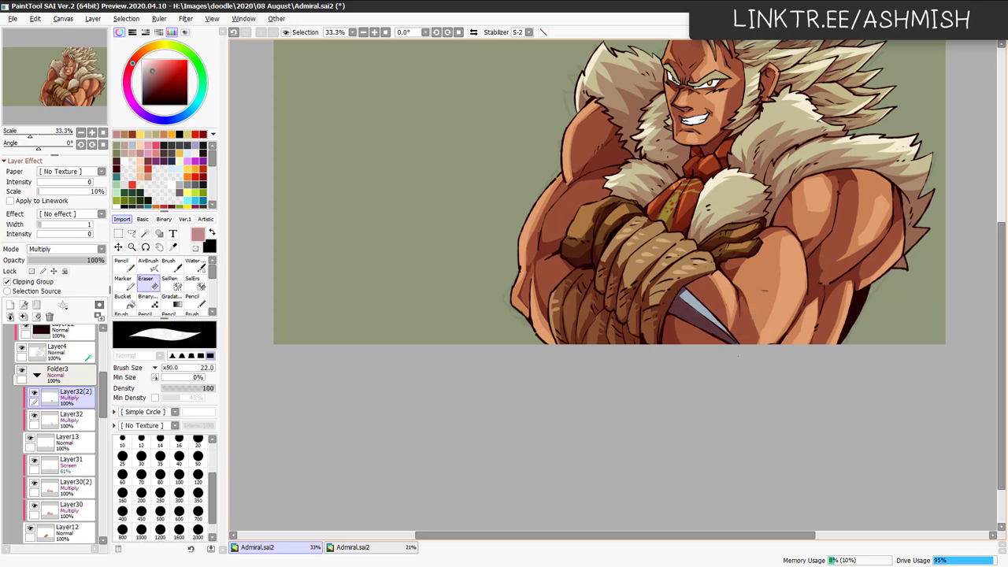
{"action": "mouse_move", "coordinate": [721, 333]}
{"action": "left_mouse_down"}
{"action": "mouse_move", "coordinate": [692, 315]}
{"action": "mouse_move", "coordinate": [702, 340]}
{"action": "mouse_move", "coordinate": [763, 339]}
{"action": "mouse_move", "coordinate": [736, 362]}
{"action": "left_mouse_up"}
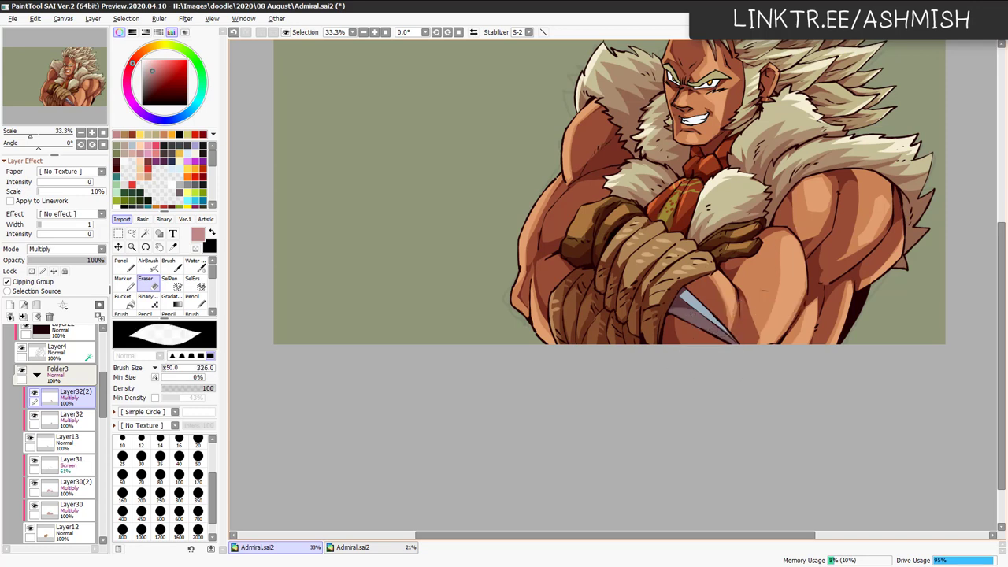
Shift both blade shadow layers with Hue/Saturation to hue -123, saturation -47 and luminance +29.
{"action": "left_click", "coordinate": [72, 420], "text": "ctrl"}
{"action": "key", "text": "ctrl+u"}
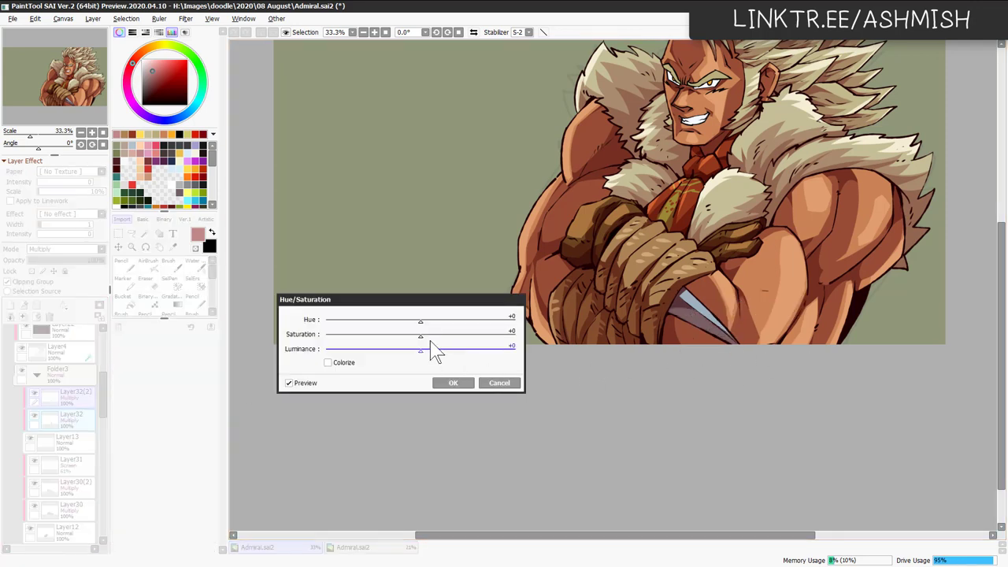
{"action": "left_click_drag", "start_coordinate": [421, 322], "coordinate": [382, 338]}
{"action": "left_click_drag", "start_coordinate": [425, 348], "coordinate": [425, 348]}
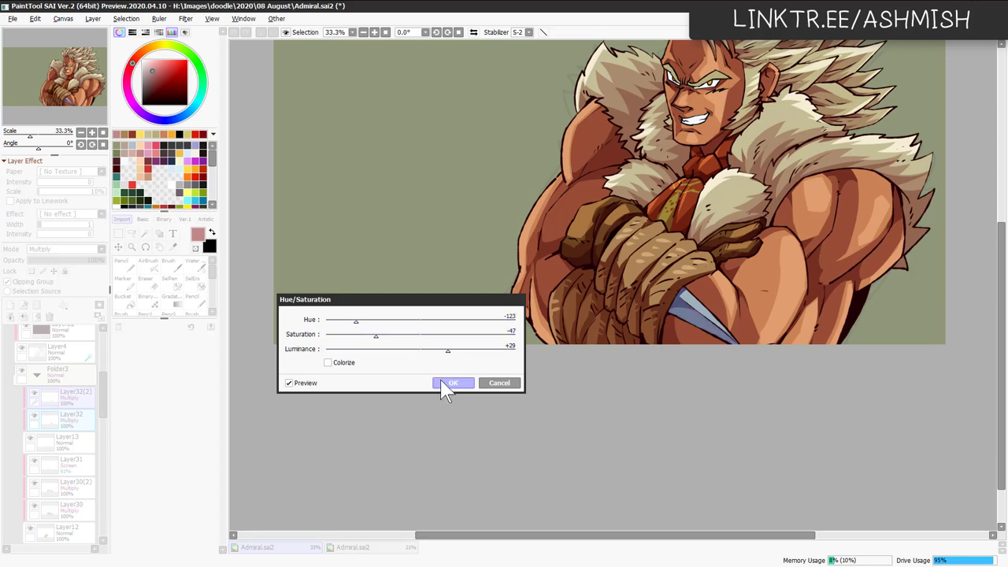
{"action": "left_click", "coordinate": [441, 382]}
Add a clipped Screen layer above the blade shadows and sample the blade's blue-grey for the Pencil.
{"action": "key", "text": "ctrl+shift+n"}
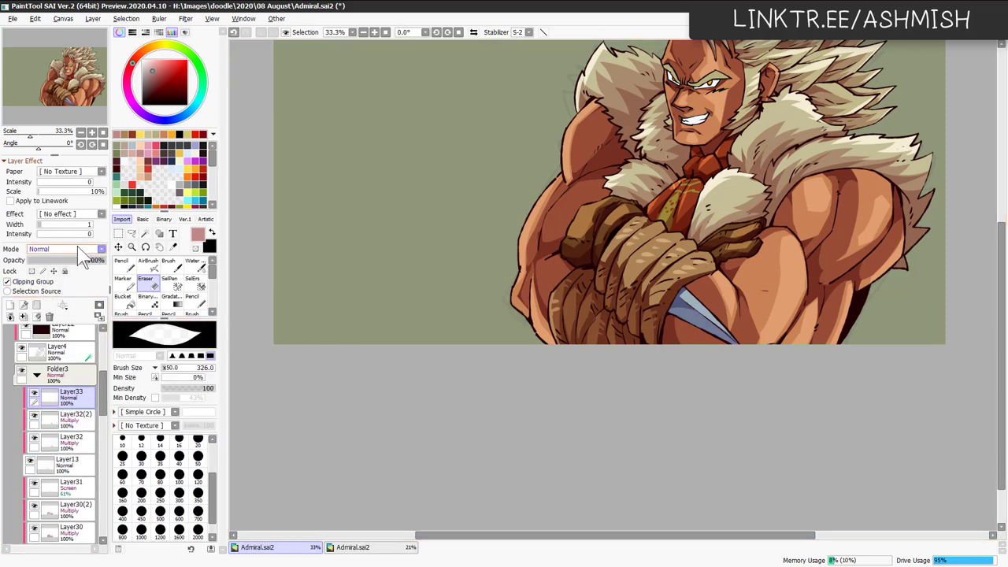
{"action": "left_click", "coordinate": [77, 248]}
{"action": "left_click", "coordinate": [69, 285]}
{"action": "key", "text": "n"}
{"action": "left_click", "coordinate": [699, 295], "text": "alt"}
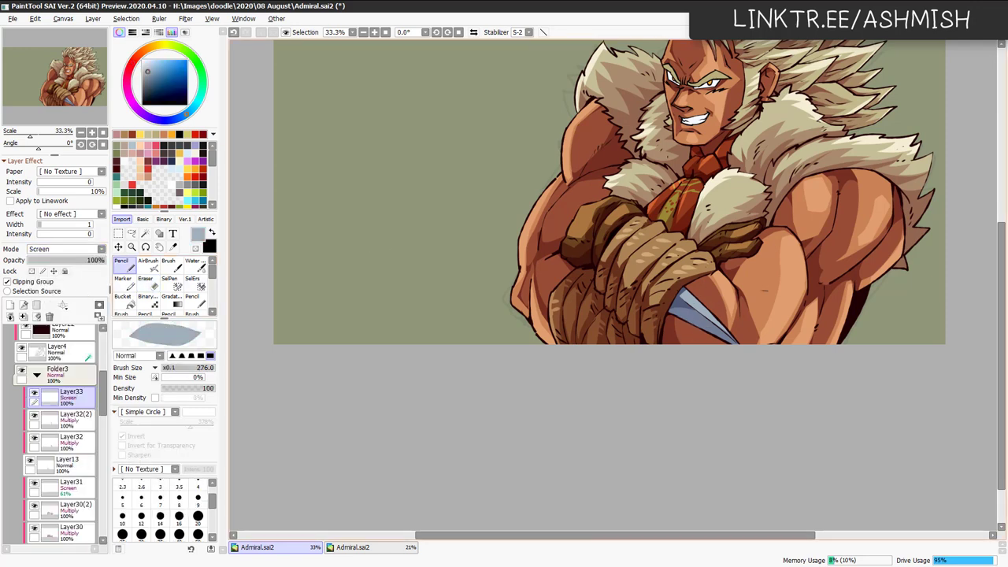
Paint a blue-grey Screen highlight along the length of the blade, undoing and redrawing the stroke.
{"action": "mouse_move", "coordinate": [694, 301]}
{"action": "left_mouse_down"}
{"action": "mouse_move", "coordinate": [745, 343]}
{"action": "mouse_move", "coordinate": [733, 337]}
{"action": "left_mouse_up"}
{"action": "key", "text": "ctrl+z"}
{"action": "key", "text": "ctrl+z"}
{"action": "left_click_drag", "start_coordinate": [685, 301], "coordinate": [737, 343]}
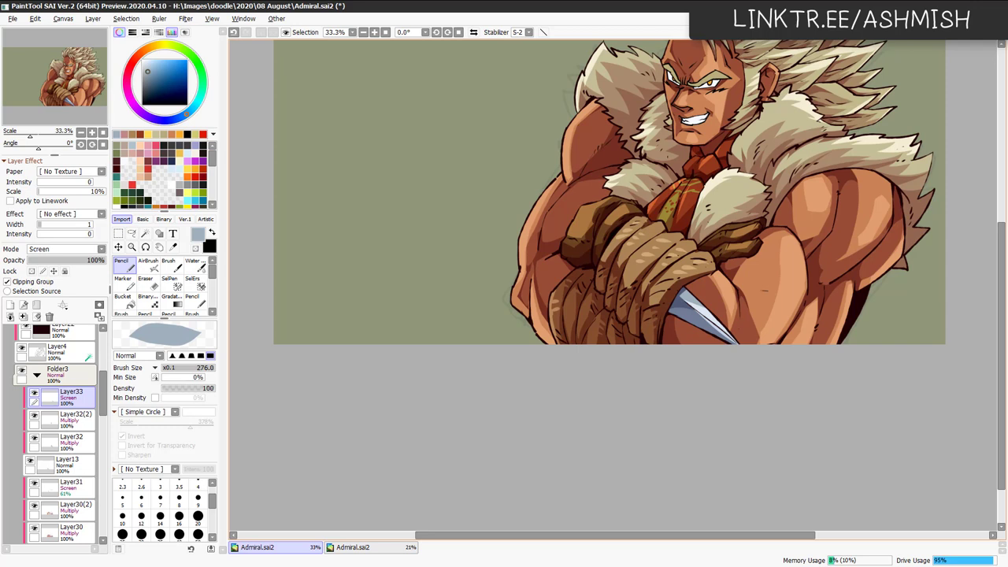
Try to trim and redraw the blade's Screen highlight with Eraser and Pencil strokes, undoing the attempts.
{"action": "key", "text": "e"}
{"action": "left_click_drag", "start_coordinate": [688, 302], "coordinate": [736, 342]}
{"action": "key", "text": "ctrl+z"}
{"action": "left_click_drag", "start_coordinate": [694, 308], "coordinate": [737, 343]}
{"action": "key", "text": "ctrl+z"}
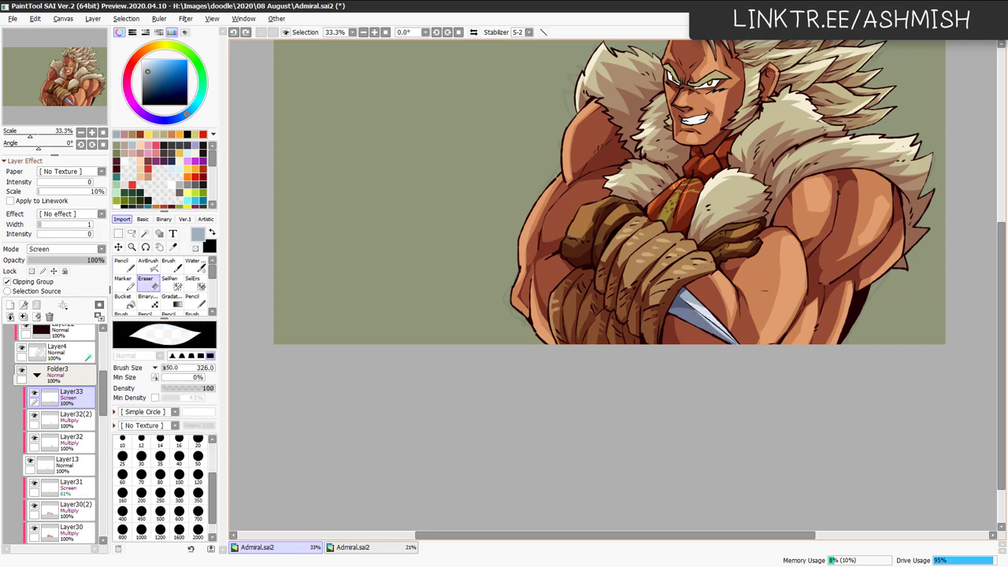
{"action": "key", "text": "ctrl+y"}
{"action": "key", "text": "n"}
{"action": "left_click_drag", "start_coordinate": [673, 308], "coordinate": [735, 343]}
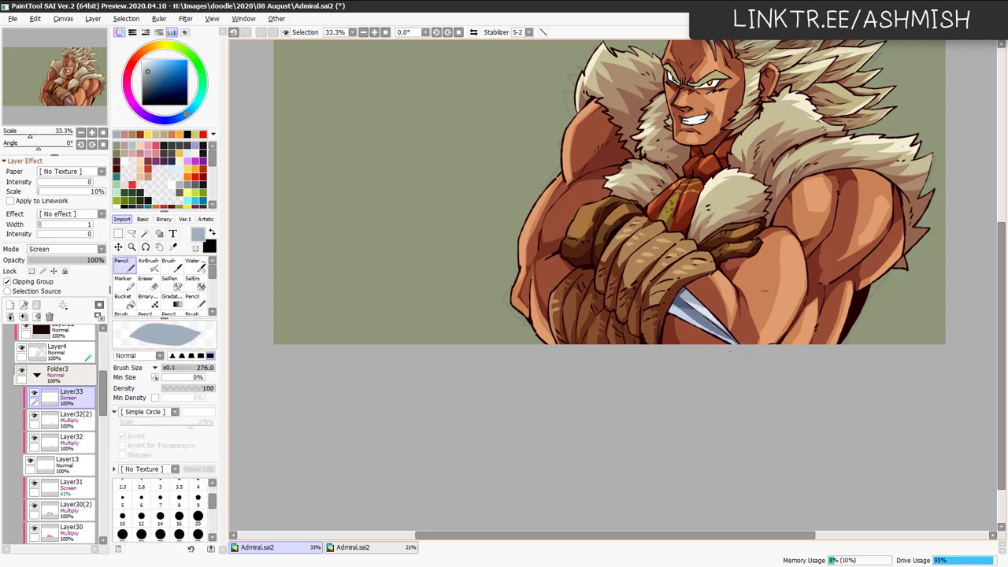
{"action": "key", "text": "ctrl+z"}
{"action": "left_click_drag", "start_coordinate": [677, 315], "coordinate": [737, 344]}
{"action": "key", "text": "ctrl+z"}
{"action": "mouse_move", "coordinate": [670, 312]}
{"action": "left_mouse_down"}
{"action": "mouse_move", "coordinate": [737, 344]}
{"action": "mouse_move", "coordinate": [671, 337]}
{"action": "left_mouse_up"}
{"action": "key", "text": "ctrl+z"}
{"action": "key", "text": "ctrl+z"}
Add a clipped layer above the face linework on Layer5 and fill it with the dark reddish-brown of the outlines.
{"action": "mouse_move", "coordinate": [767, 328]}
{"action": "left_mouse_down"}
{"action": "mouse_move", "coordinate": [737, 413]}
{"action": "mouse_move", "coordinate": [777, 354]}
{"action": "mouse_move", "coordinate": [807, 448]}
{"action": "left_mouse_up"}
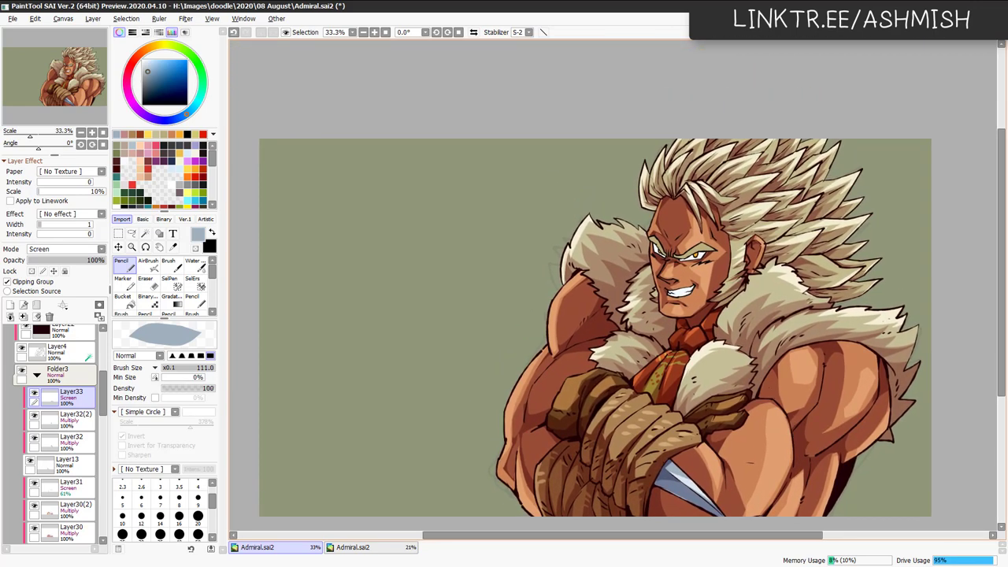
{"action": "key", "text": "Page_Up"}
{"action": "key", "text": "Page_Up"}
{"action": "left_click", "coordinate": [794, 289], "text": "ctrl+shift"}
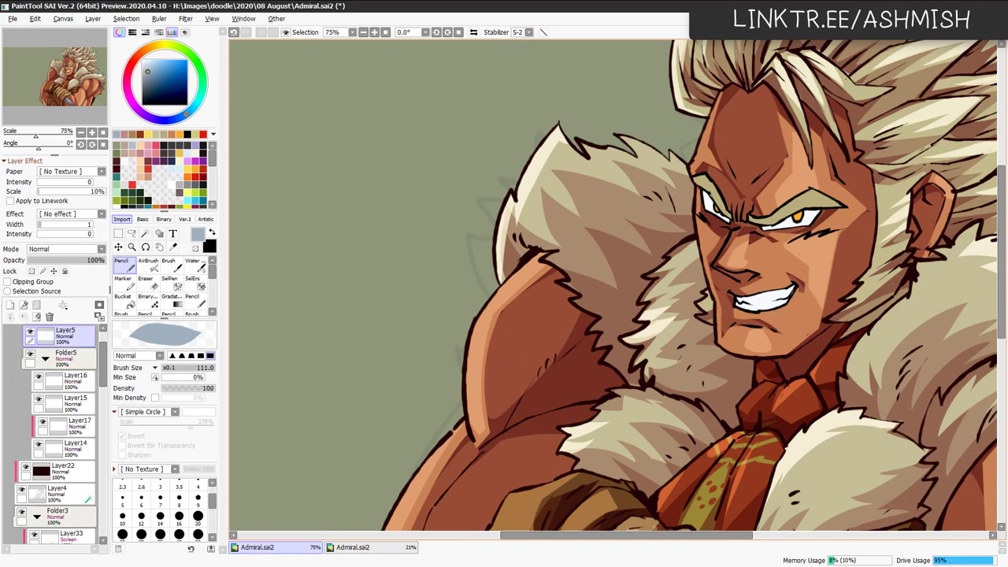
{"action": "left_click_drag", "start_coordinate": [103, 359], "coordinate": [103, 356]}
{"action": "left_click", "coordinate": [10, 304]}
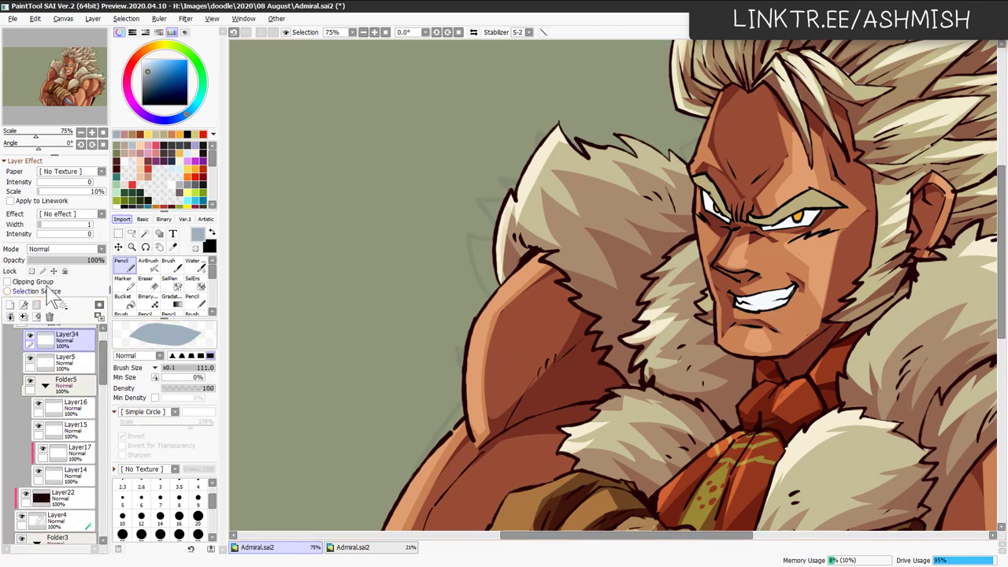
{"action": "left_click", "coordinate": [44, 284]}
{"action": "left_click", "coordinate": [699, 258], "text": "alt"}
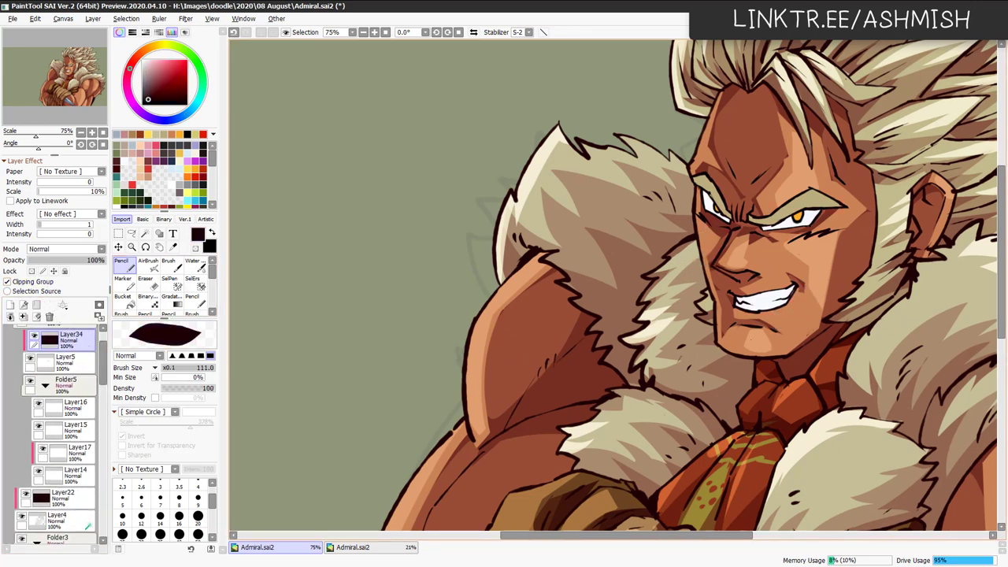
Collapse Folder3 and add a new layer directly above Folder1, beneath the character.
{"action": "scroll", "coordinate": [618, 290], "scroll_direction": "down", "scroll_amount": 2}
{"action": "scroll", "coordinate": [810, 367], "scroll_direction": "down", "scroll_amount": 1}
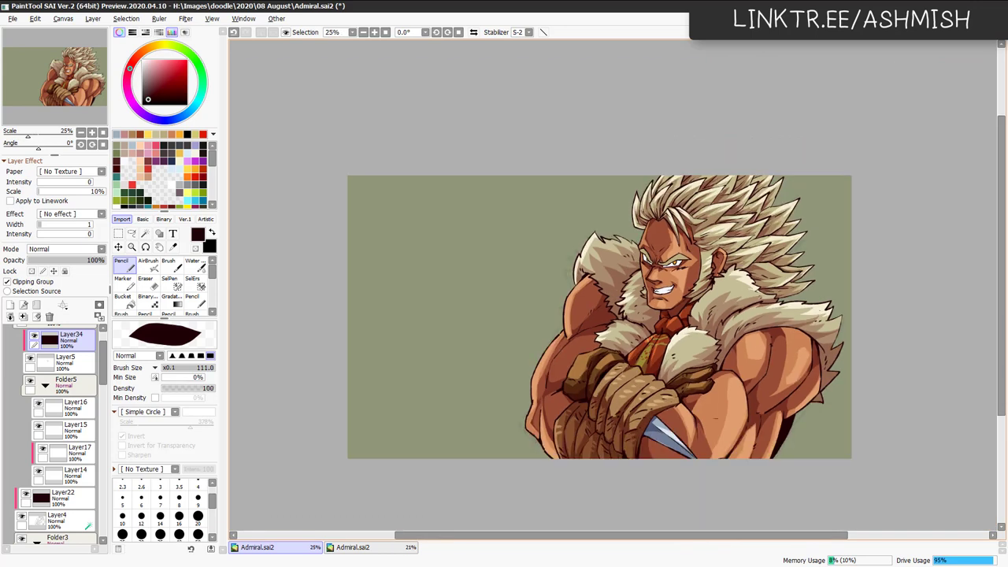
{"action": "scroll", "coordinate": [810, 368], "scroll_direction": "up", "scroll_amount": 1}
{"action": "left_click_drag", "start_coordinate": [788, 436], "coordinate": [732, 368]}
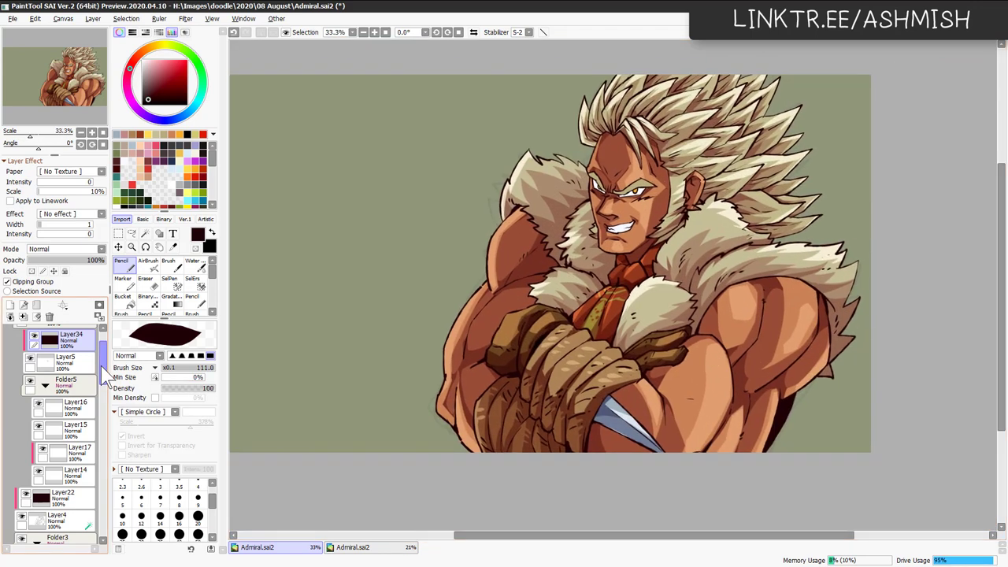
{"action": "left_click_drag", "start_coordinate": [101, 365], "coordinate": [105, 384]}
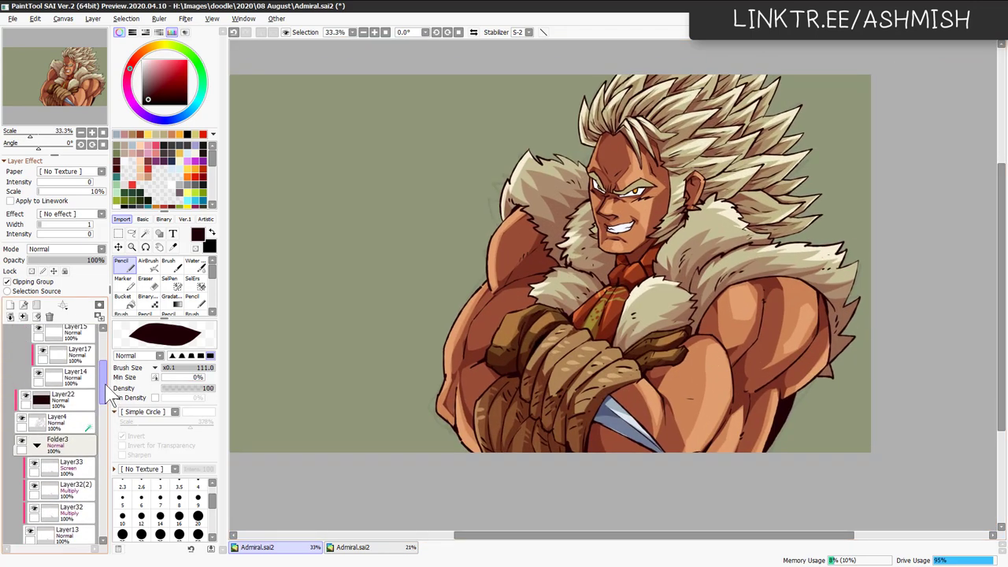
{"action": "left_click", "coordinate": [36, 445]}
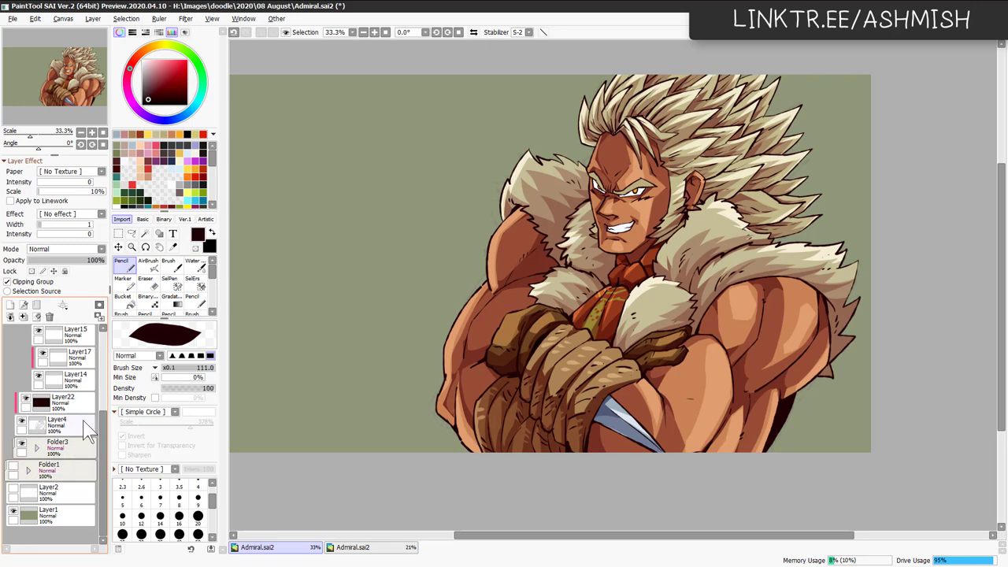
{"action": "left_click", "coordinate": [78, 472]}
{"action": "key", "text": "ctrl+shift+n"}
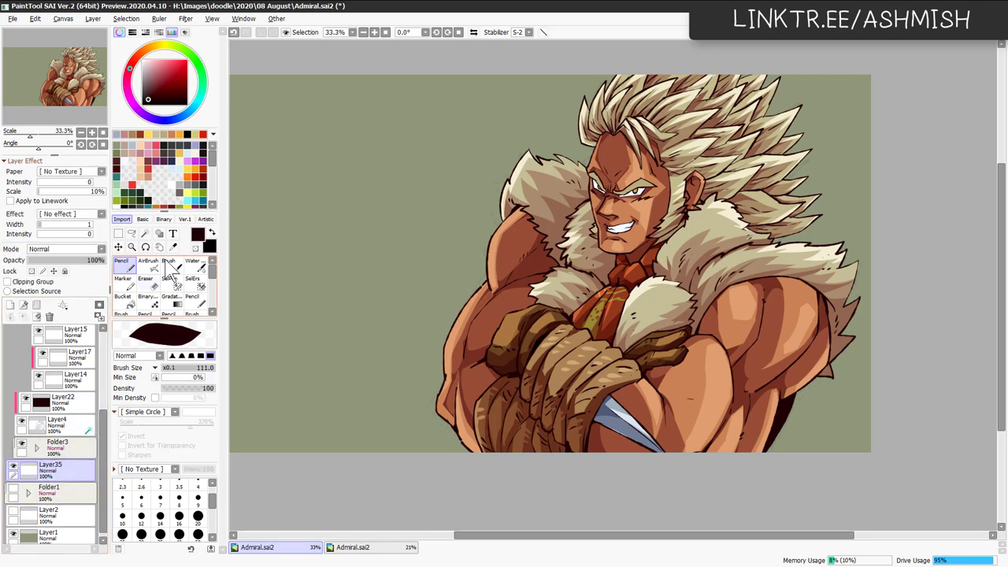
Fill the new background layer with the orange swatch colour.
{"action": "key", "text": "Page_Down"}
{"action": "left_click_drag", "start_coordinate": [642, 319], "coordinate": [717, 321]}
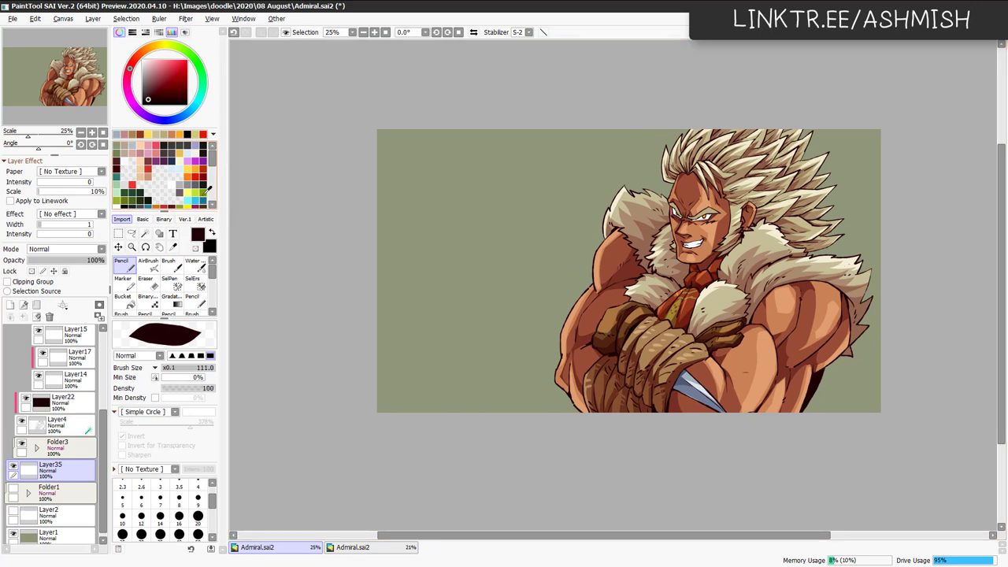
{"action": "left_click", "coordinate": [195, 170]}
{"action": "key", "text": "alt+BackSpace"}
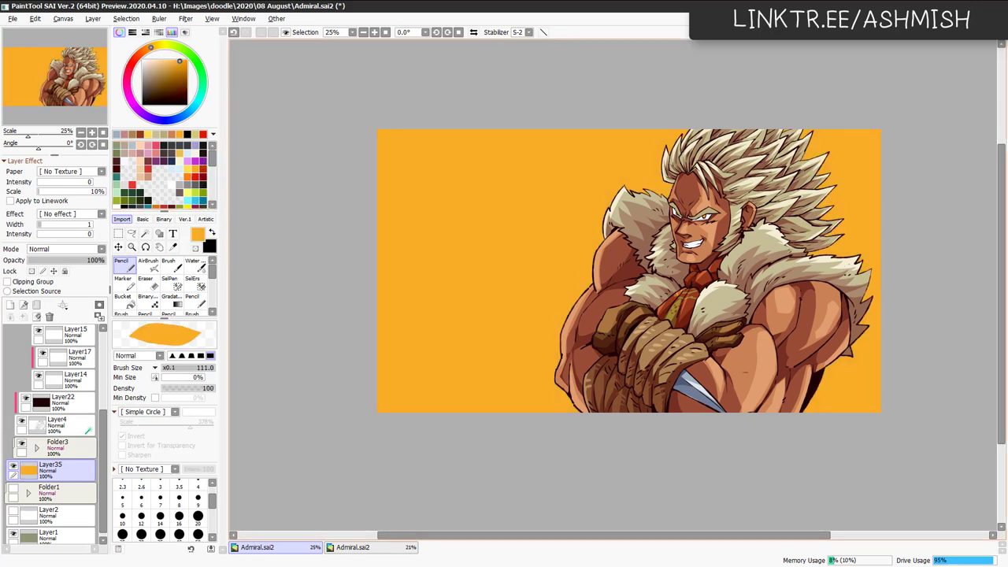
Shift the orange background with Hue/Saturation to hue -5 and saturation +29, and save the file.
{"action": "key", "text": "ctrl+u"}
{"action": "mouse_move", "coordinate": [430, 333]}
{"action": "left_mouse_down"}
{"action": "mouse_move", "coordinate": [446, 335]}
{"action": "mouse_move", "coordinate": [392, 321]}
{"action": "mouse_move", "coordinate": [420, 322]}
{"action": "left_mouse_up"}
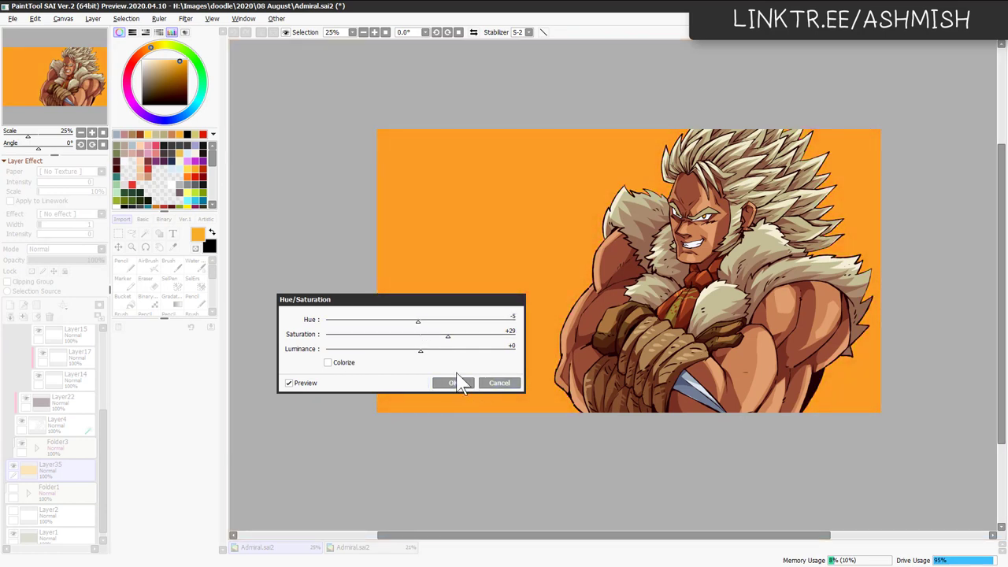
{"action": "left_click", "coordinate": [460, 383]}
{"action": "mouse_move", "coordinate": [668, 331]}
{"action": "left_mouse_down"}
{"action": "mouse_move", "coordinate": [694, 350]}
{"action": "mouse_move", "coordinate": [709, 333]}
{"action": "left_mouse_up"}
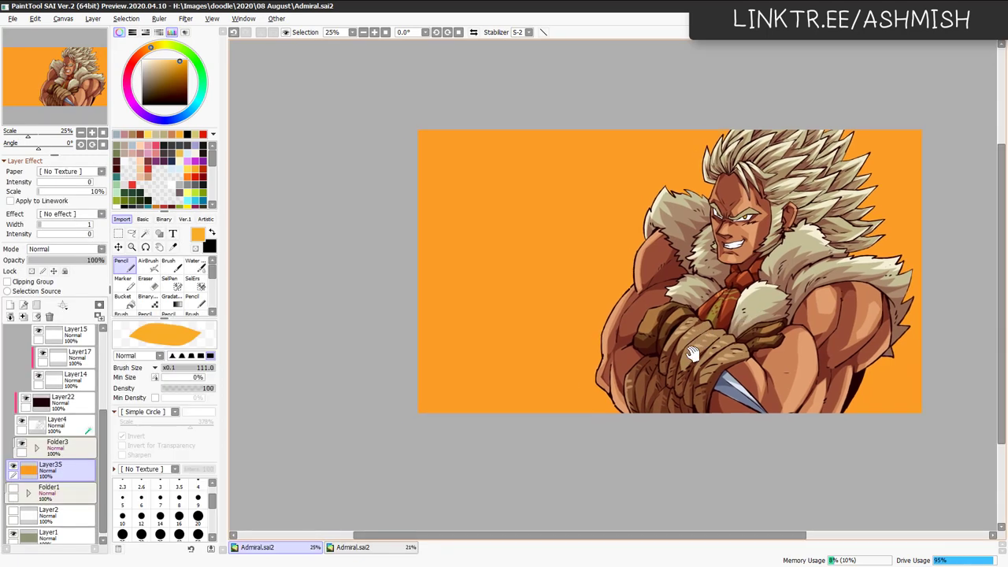
{"action": "key", "text": "ctrl+s"}
Add a clipped layer in Screen mode above the orange background.
{"action": "left_click", "coordinate": [67, 249]}
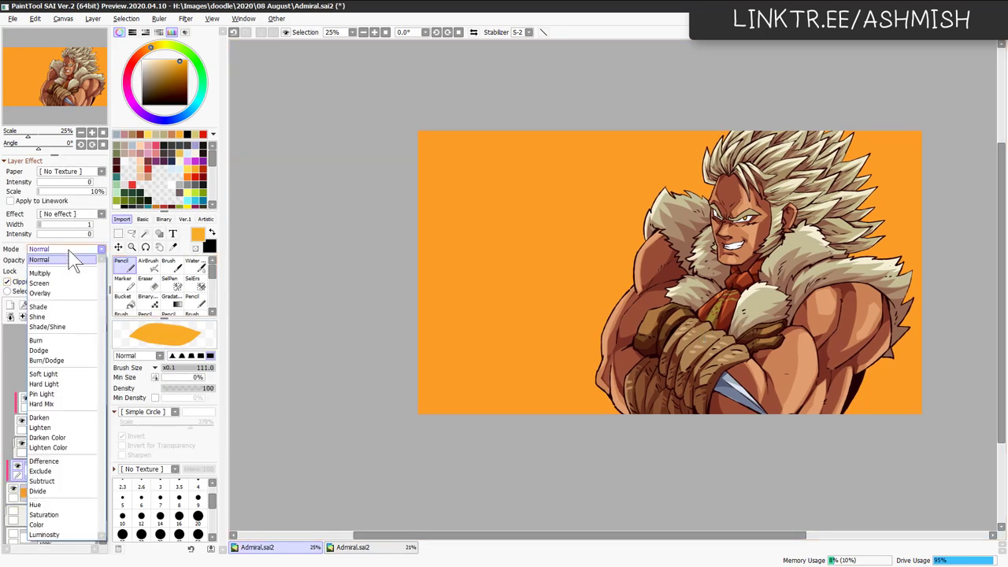
{"action": "left_click", "coordinate": [67, 248]}
{"action": "left_click", "coordinate": [66, 249]}
{"action": "left_click", "coordinate": [67, 284]}
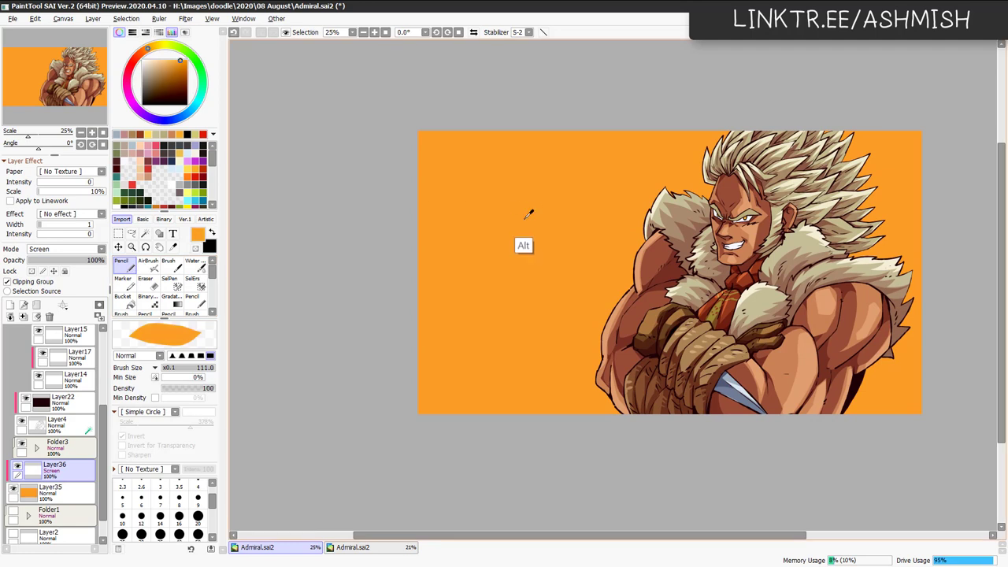
AirBrush an orange Screen glow across the upper background with a Simple Circle brush and the softest edge, undoing the trial strokes.
{"action": "key", "text": "v"}
{"action": "left_click_drag", "start_coordinate": [484, 257], "coordinate": [637, 244]}
{"action": "left_click_drag", "start_coordinate": [465, 118], "coordinate": [905, 103]}
{"action": "key", "text": "ctrl+z"}
{"action": "left_click", "coordinate": [174, 412]}
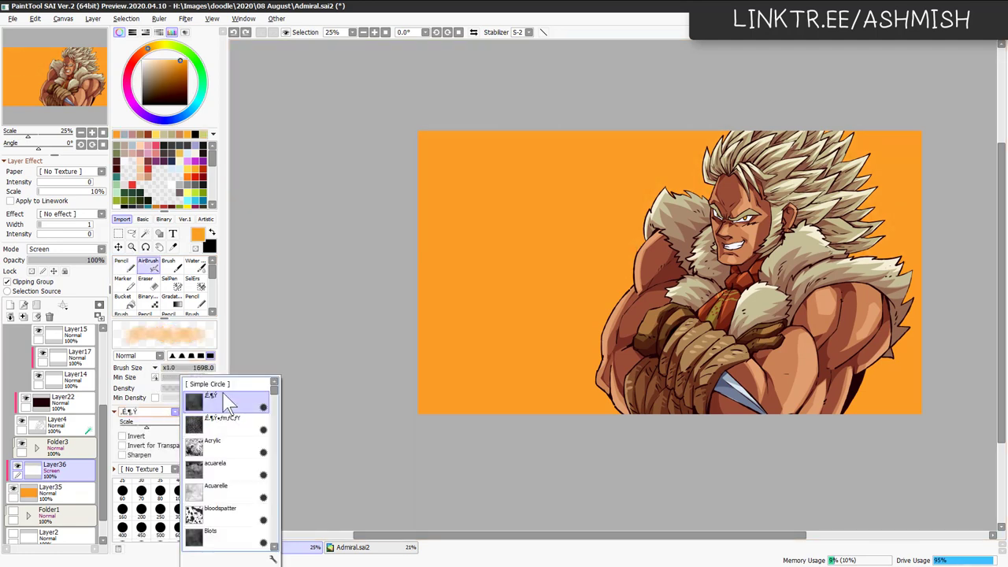
{"action": "left_click", "coordinate": [206, 393]}
{"action": "left_click_drag", "start_coordinate": [585, 268], "coordinate": [669, 253]}
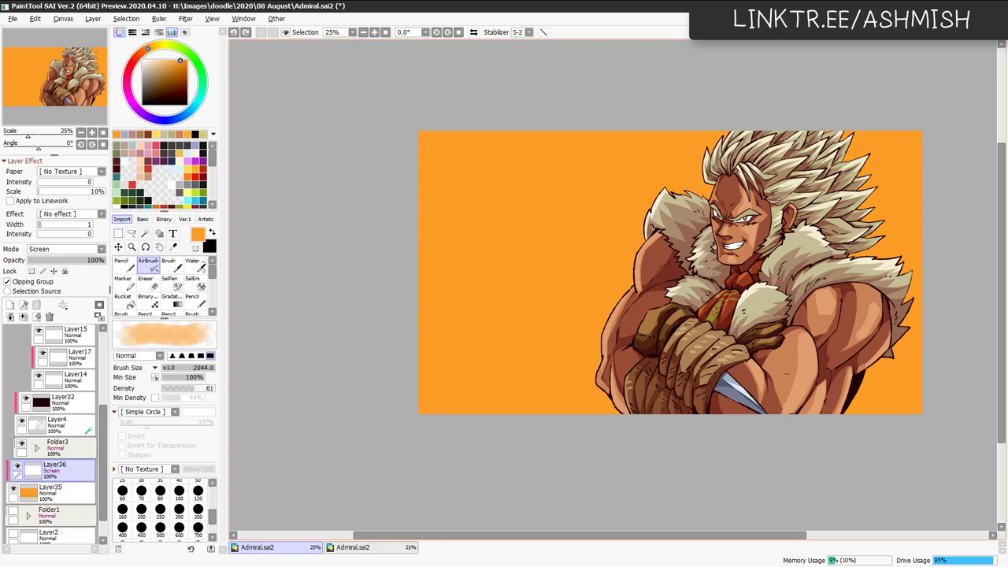
{"action": "left_click_drag", "start_coordinate": [425, 155], "coordinate": [897, 150]}
{"action": "key", "text": "ctrl+z"}
{"action": "left_click", "coordinate": [172, 356]}
{"action": "mouse_move", "coordinate": [307, 222]}
{"action": "left_mouse_down"}
{"action": "mouse_move", "coordinate": [897, 126]}
{"action": "mouse_move", "coordinate": [602, 130]}
{"action": "left_mouse_up"}
{"action": "left_click_drag", "start_coordinate": [421, 234], "coordinate": [614, 189]}
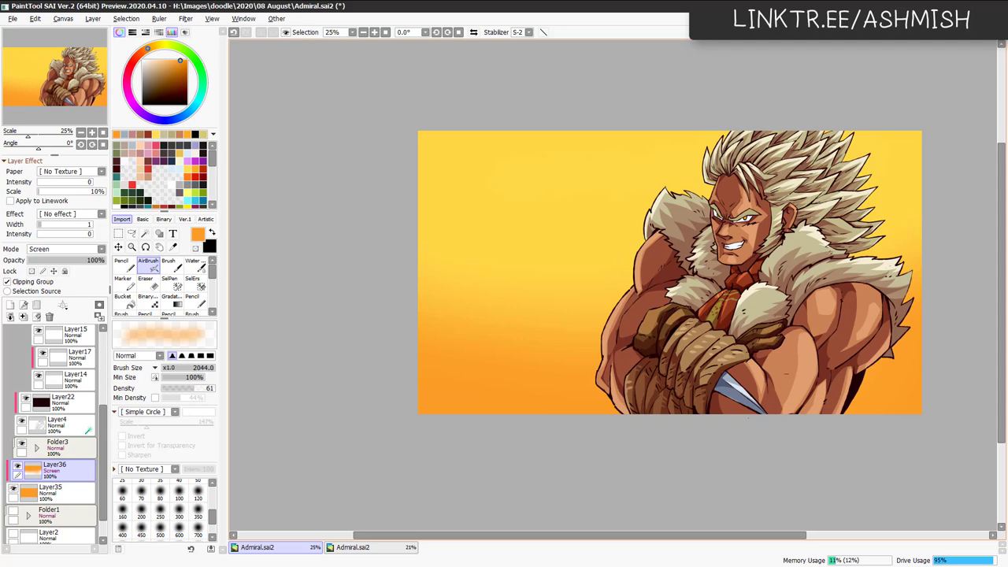
Airbrush with transparent colour to fade the glow along the lower part and far left of the background.
{"action": "left_click", "coordinate": [196, 248]}
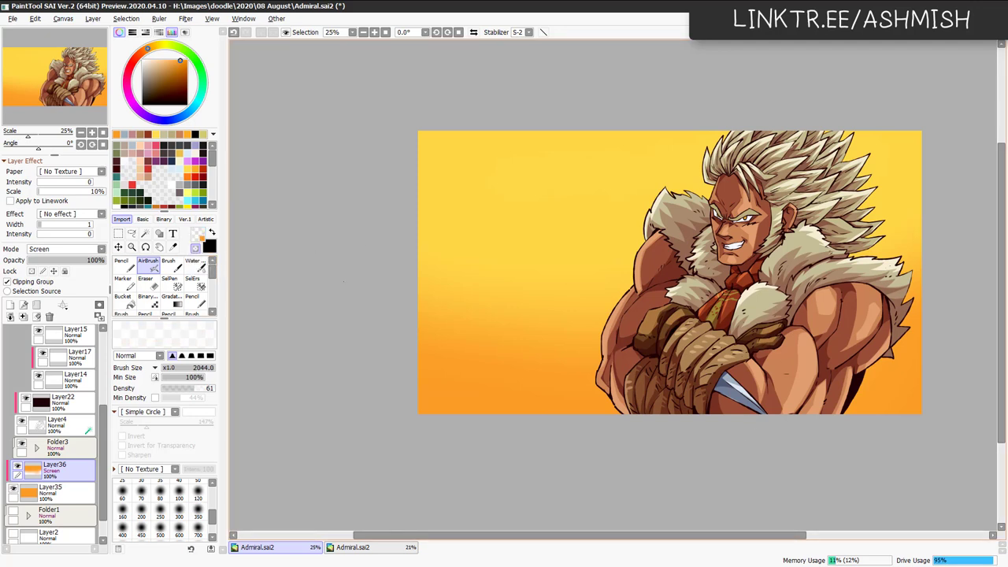
{"action": "left_click_drag", "start_coordinate": [772, 368], "coordinate": [744, 416]}
{"action": "left_click_drag", "start_coordinate": [569, 392], "coordinate": [594, 382]}
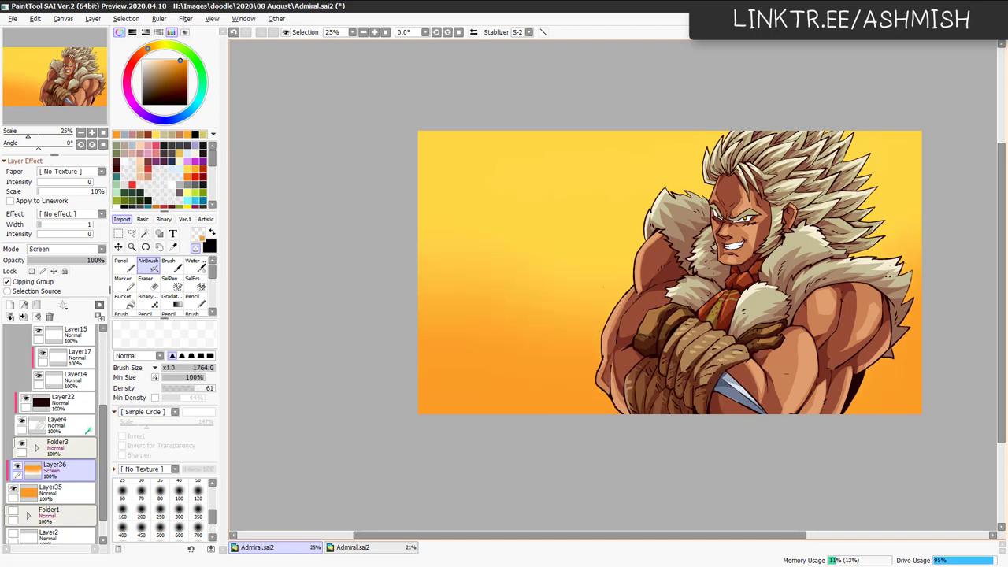
{"action": "mouse_move", "coordinate": [364, 162]}
{"action": "left_mouse_down"}
{"action": "mouse_move", "coordinate": [386, 244]}
{"action": "mouse_move", "coordinate": [466, 322]}
{"action": "left_mouse_up"}
{"action": "left_click_drag", "start_coordinate": [418, 102], "coordinate": [508, 228]}
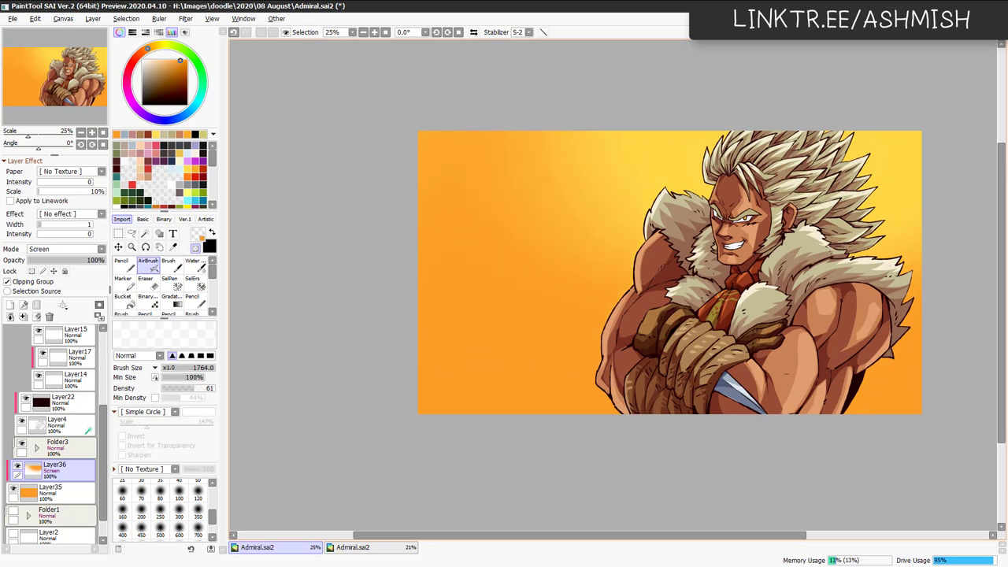
Return to orange, enlarge the AirBrush to 2428 and brighten the glow along the background's right edge.
{"action": "key", "text": "minus"}
{"action": "key", "text": "bracketright"}
{"action": "key", "text": "bracketright"}
{"action": "key", "text": "bracketright"}
{"action": "mouse_move", "coordinate": [945, 220]}
{"action": "left_mouse_down"}
{"action": "mouse_move", "coordinate": [941, 244]}
{"action": "mouse_move", "coordinate": [925, 126]}
{"action": "left_mouse_up"}
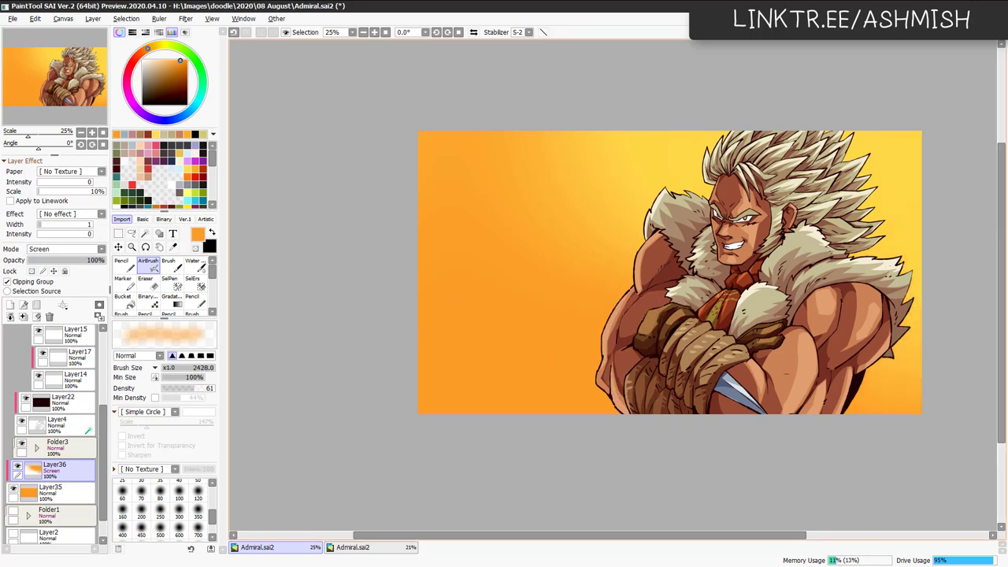
On a new layer, lasso a freeform rocky cliff silhouette left of the character and fill it with reddish-brown.
{"action": "left_click", "coordinate": [10, 305]}
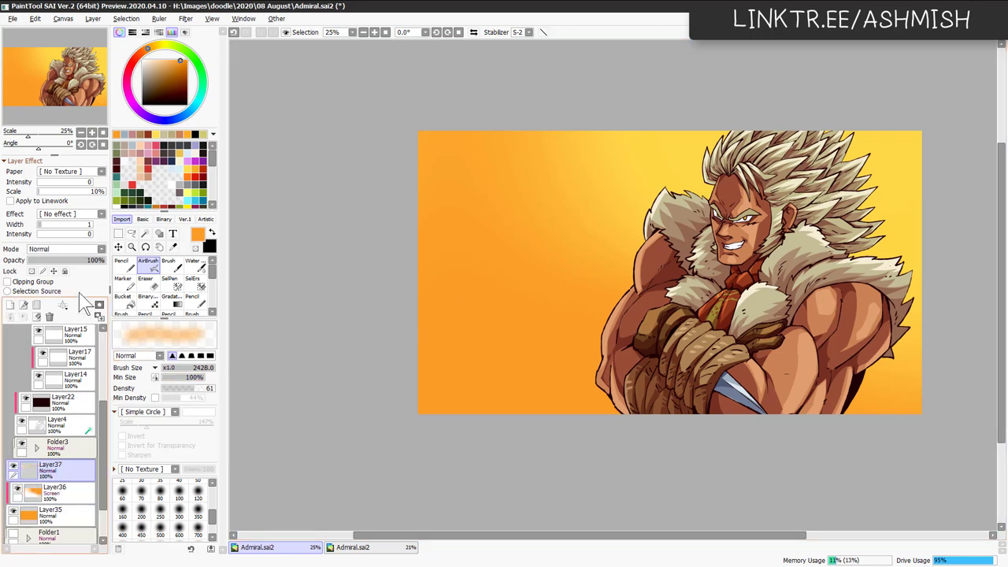
{"action": "left_click", "coordinate": [148, 135]}
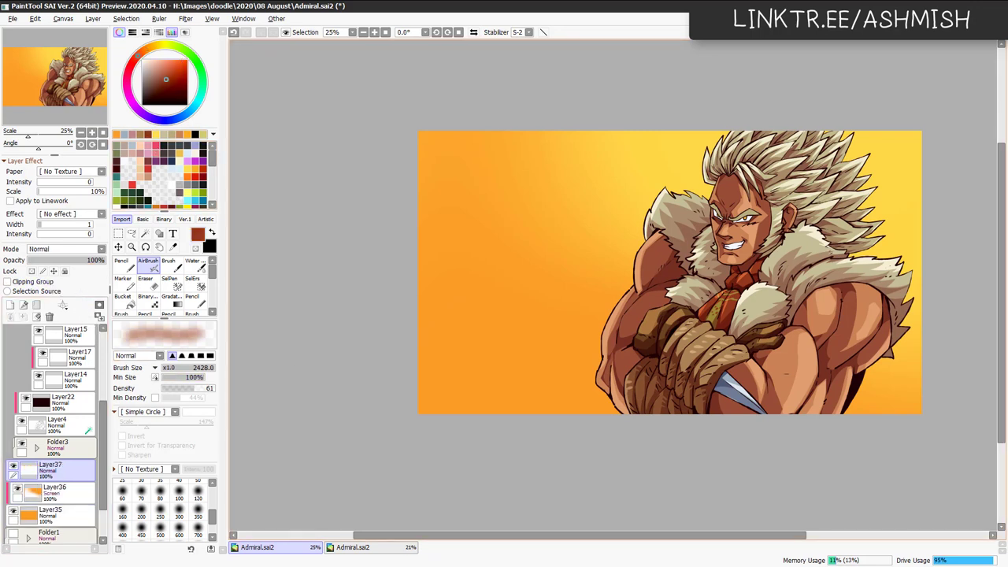
{"action": "key", "text": "l"}
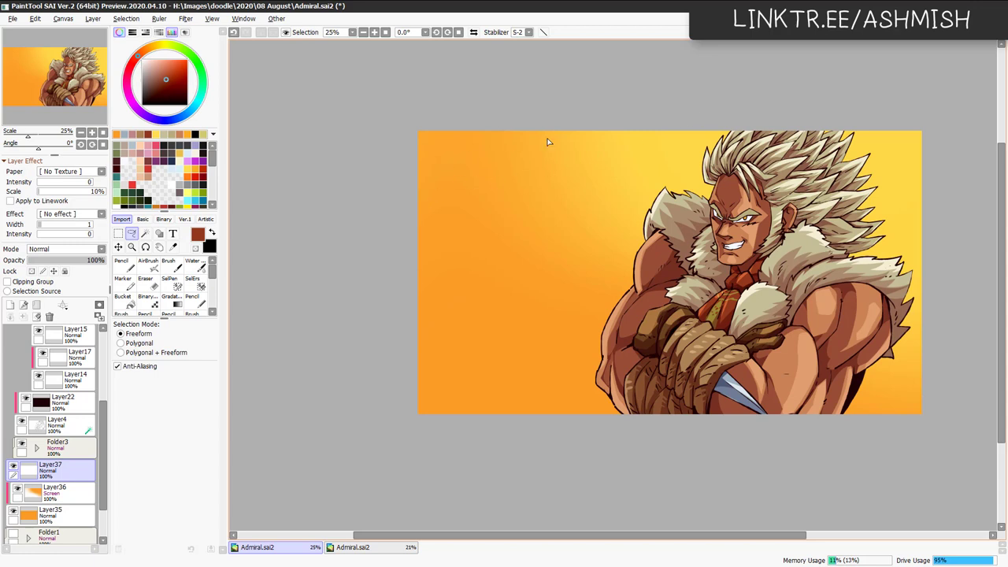
{"action": "mouse_move", "coordinate": [386, 122]}
{"action": "left_mouse_down"}
{"action": "mouse_move", "coordinate": [461, 180]}
{"action": "mouse_move", "coordinate": [481, 258]}
{"action": "left_mouse_up"}
{"action": "mouse_move", "coordinate": [594, 318]}
{"action": "left_mouse_down"}
{"action": "mouse_move", "coordinate": [594, 359]}
{"action": "mouse_move", "coordinate": [632, 396]}
{"action": "mouse_move", "coordinate": [659, 461]}
{"action": "mouse_move", "coordinate": [468, 464]}
{"action": "mouse_move", "coordinate": [351, 447]}
{"action": "left_mouse_up"}
{"action": "key", "text": "alt+BackSpace"}
{"action": "key", "text": "ctrl+d"}
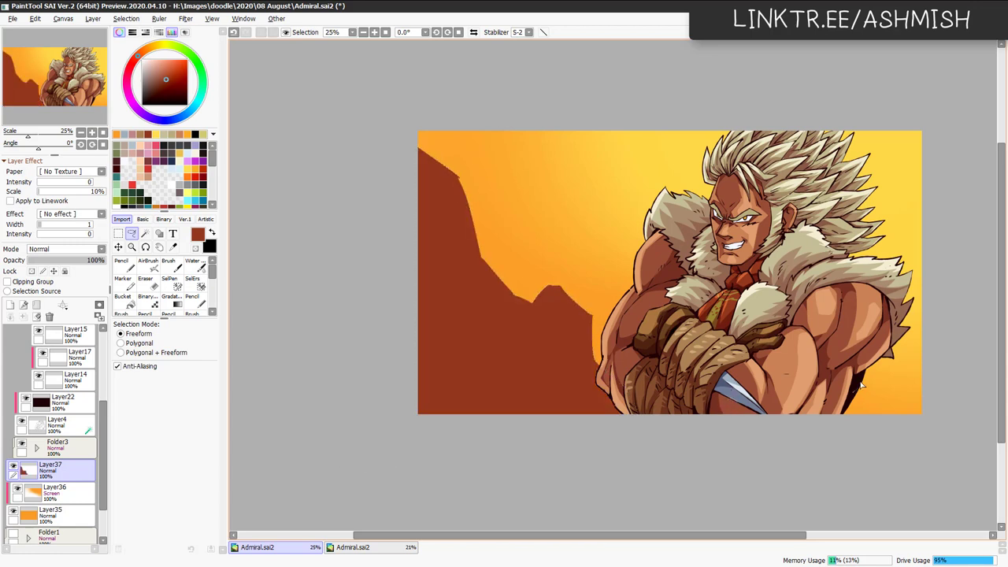
Lighten the cliff with Hue/Saturation set to hue +5, saturation +12 and luminance +29.
{"action": "left_click_drag", "start_coordinate": [789, 447], "coordinate": [794, 434]}
{"action": "left_click", "coordinate": [809, 423], "text": "ctrl"}
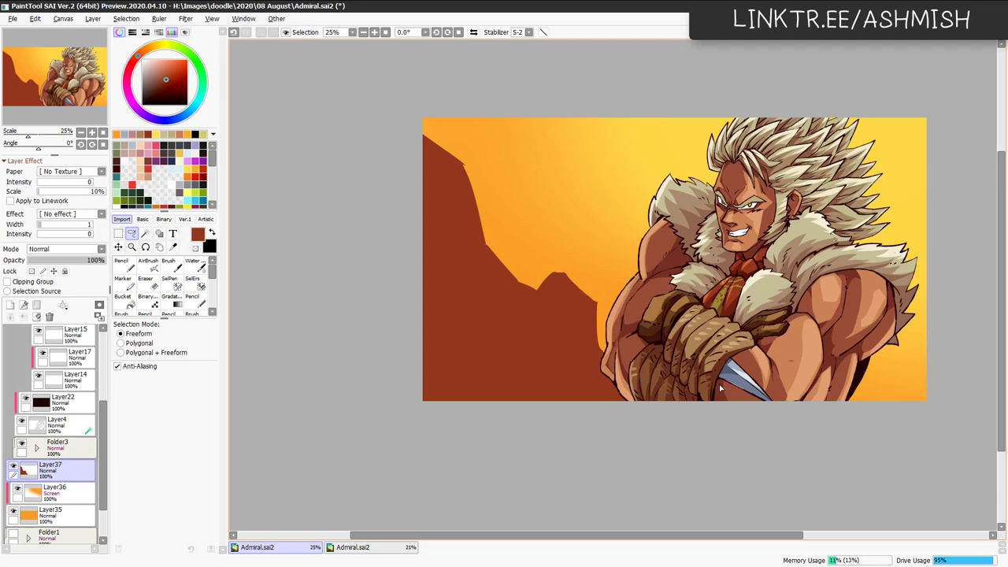
{"action": "key", "text": "ctrl+u"}
{"action": "left_click_drag", "start_coordinate": [424, 349], "coordinate": [423, 320]}
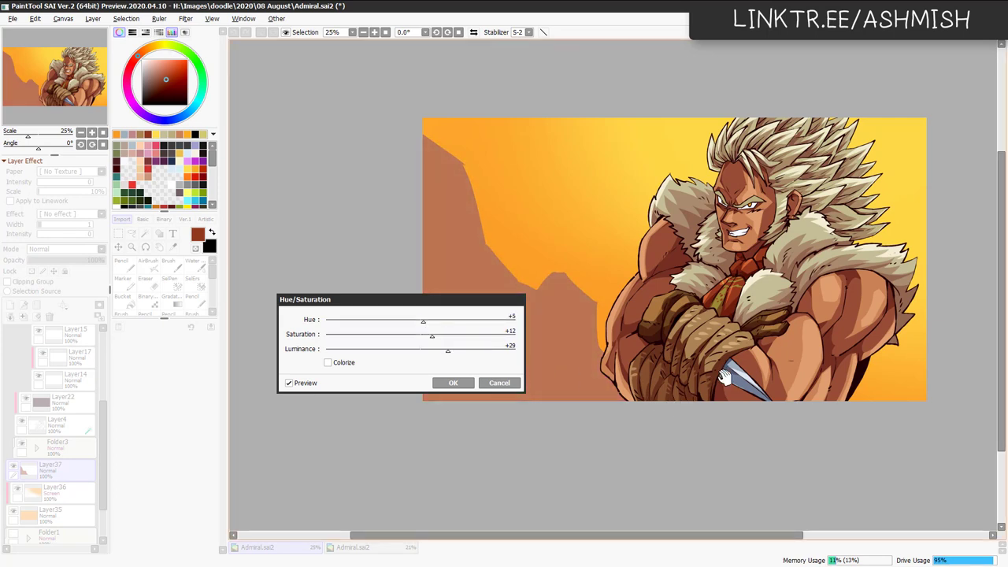
{"action": "left_click", "coordinate": [452, 382]}
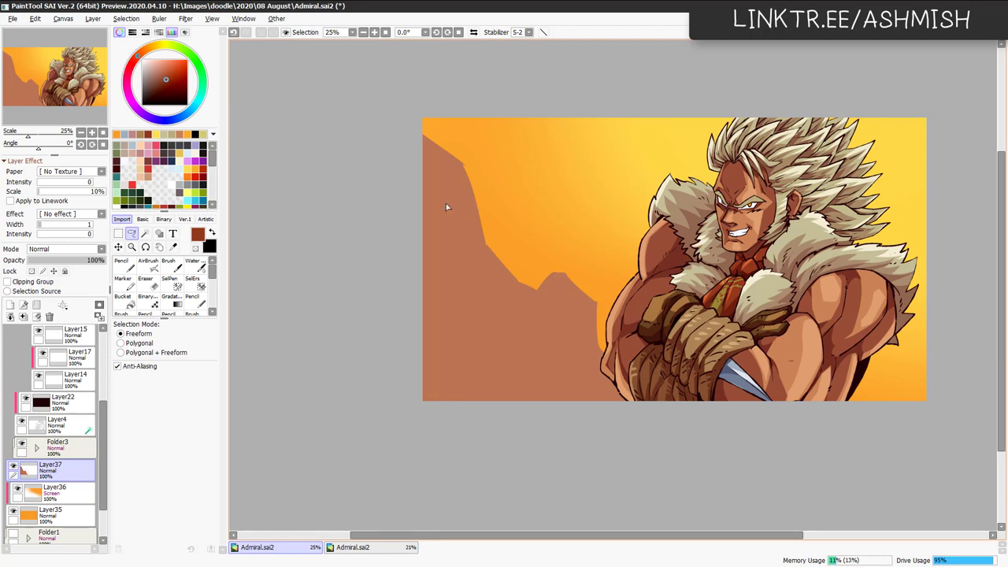
Erase along the cliff's upper slope to carve a sharper, more angular edge.
{"action": "key", "text": "e"}
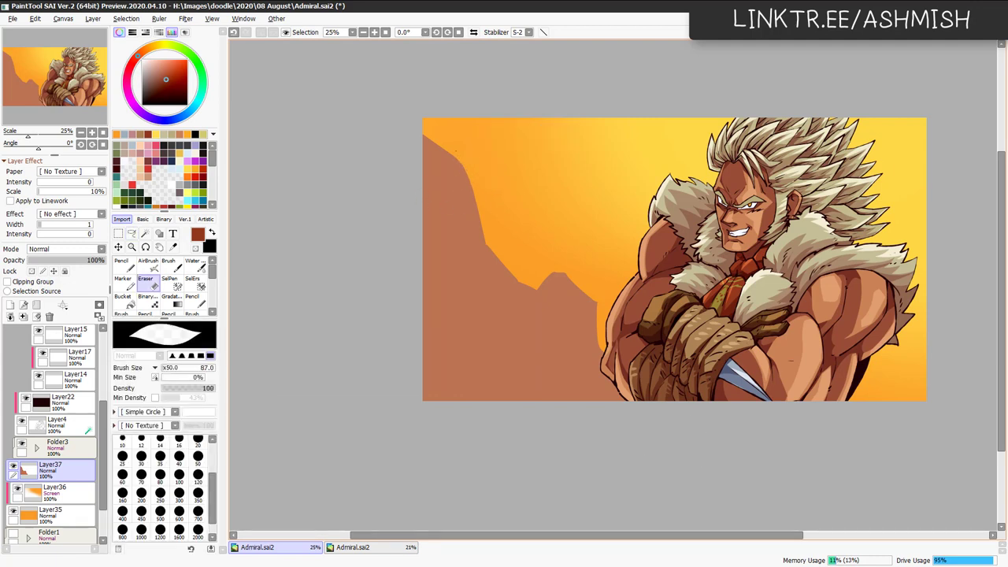
{"action": "left_click_drag", "start_coordinate": [455, 151], "coordinate": [471, 180]}
{"action": "left_click_drag", "start_coordinate": [472, 187], "coordinate": [465, 167]}
Add a clipped Screen layer above the cliff and airbrush its sampled brown along the slope as a soft highlight.
{"action": "left_click", "coordinate": [10, 304]}
{"action": "left_click", "coordinate": [35, 282]}
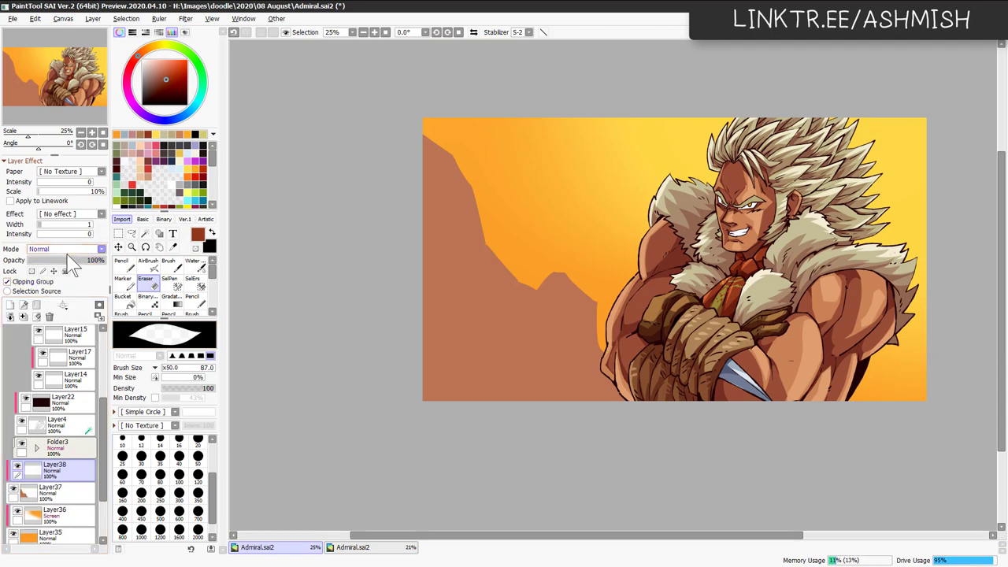
{"action": "left_click", "coordinate": [69, 252]}
{"action": "left_click", "coordinate": [71, 282]}
{"action": "key", "text": "n"}
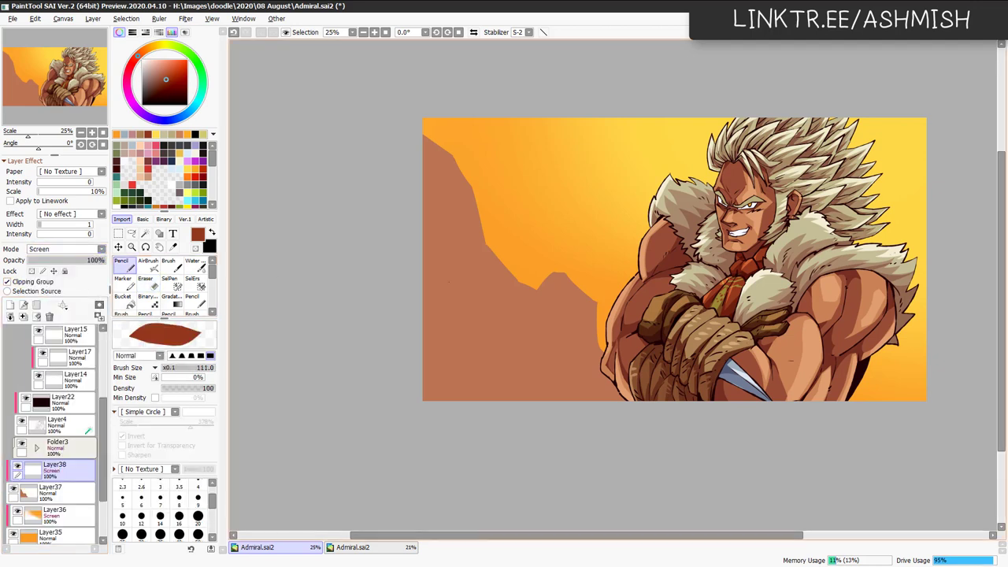
{"action": "left_click", "coordinate": [490, 300], "text": "alt"}
{"action": "key", "text": "b"}
{"action": "left_click_drag", "start_coordinate": [441, 149], "coordinate": [578, 278]}
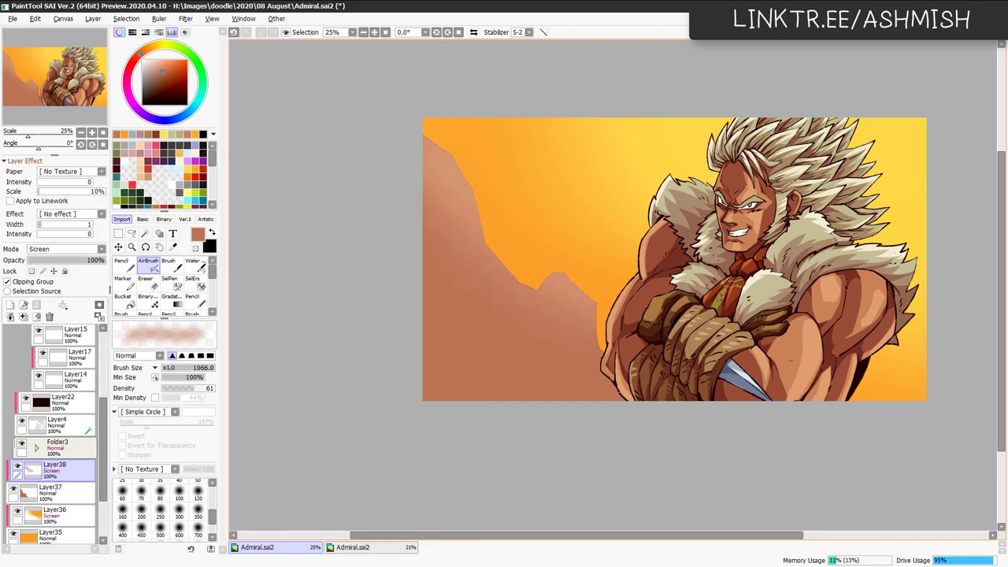
Undo the brown airbrushed highlight on the cliff and try airbrushing the sampled sky orange along its slope instead.
{"action": "key", "text": "ctrl+z"}
{"action": "left_click_drag", "start_coordinate": [551, 242], "coordinate": [669, 238]}
{"action": "left_click", "coordinate": [527, 219], "text": "alt"}
{"action": "mouse_move", "coordinate": [469, 162]}
{"action": "left_mouse_down"}
{"action": "mouse_move", "coordinate": [497, 174]}
{"action": "mouse_move", "coordinate": [618, 284]}
{"action": "left_mouse_up"}
{"action": "key", "text": "ctrl+z"}
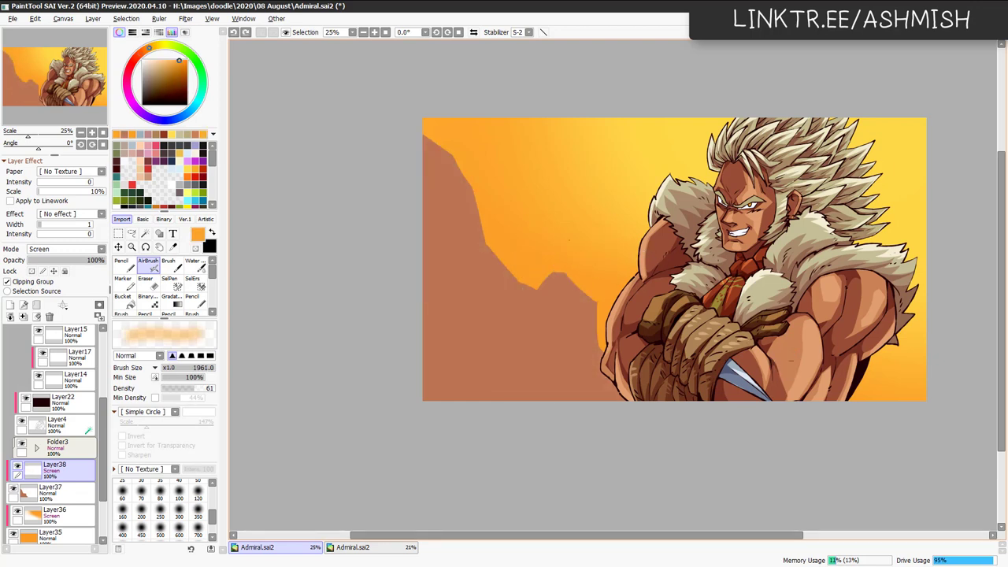
{"action": "left_click_drag", "start_coordinate": [448, 159], "coordinate": [472, 212]}
{"action": "left_click_drag", "start_coordinate": [592, 307], "coordinate": [610, 346]}
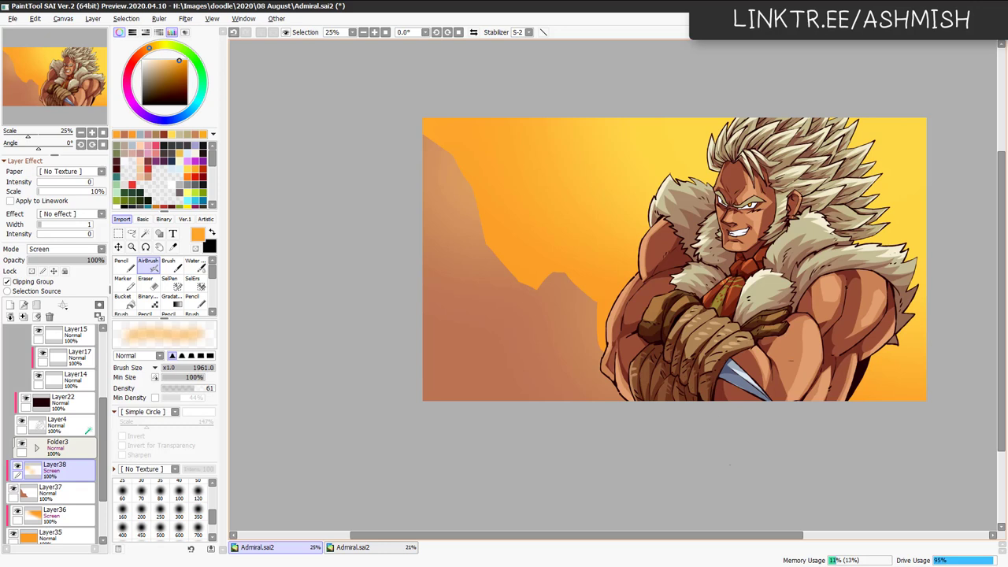
{"action": "key", "text": "ctrl+z"}
{"action": "key", "text": "ctrl+z"}
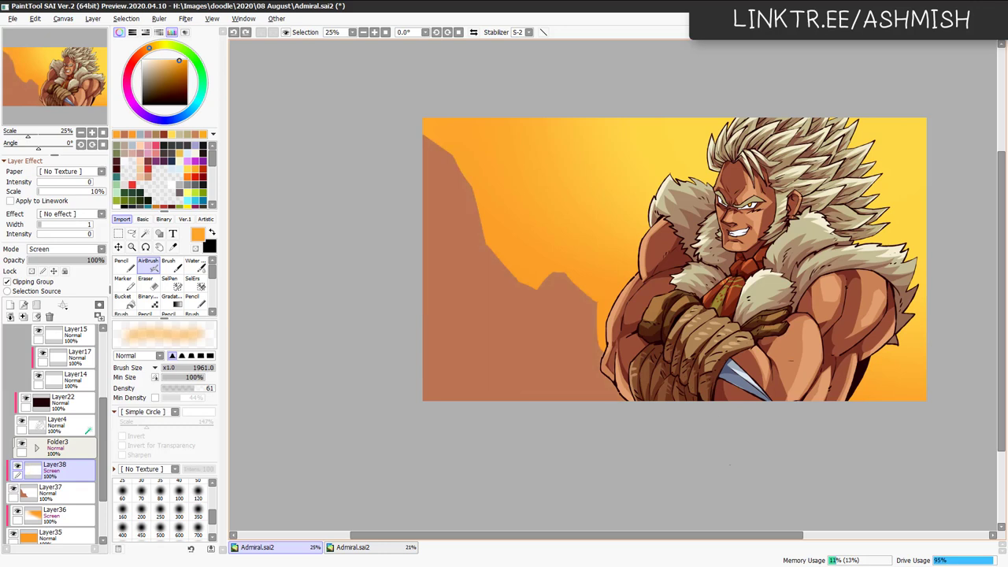
Set the clipped layer above the cliff to Multiply, sample the cliff's brown and fill freeform shadow facets across its lower slope.
{"action": "left_click", "coordinate": [77, 249]}
{"action": "left_click", "coordinate": [73, 272]}
{"action": "left_click", "coordinate": [126, 270]}
{"action": "right_click", "coordinate": [500, 276]}
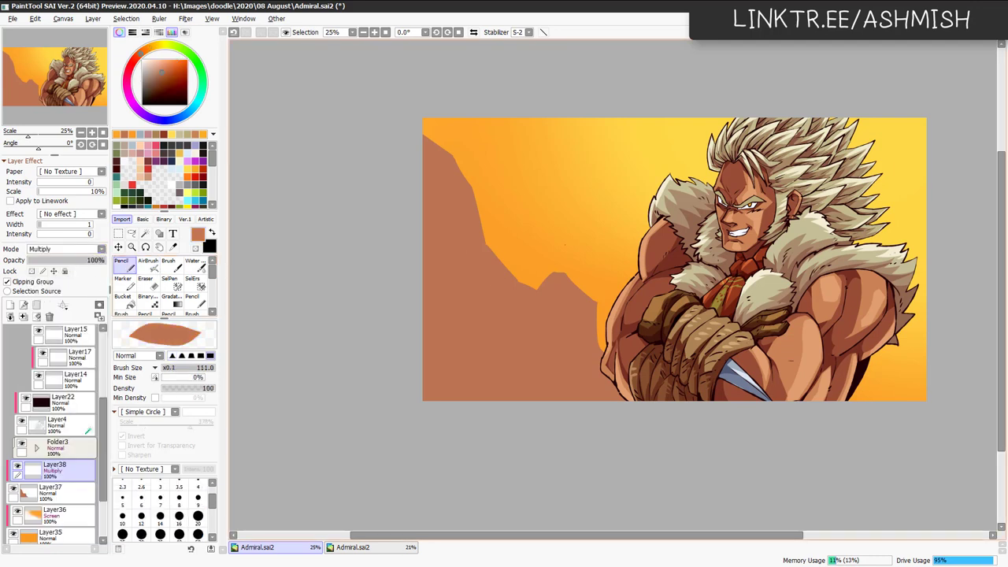
{"action": "left_click", "coordinate": [131, 233]}
{"action": "left_click_drag", "start_coordinate": [400, 221], "coordinate": [510, 417]}
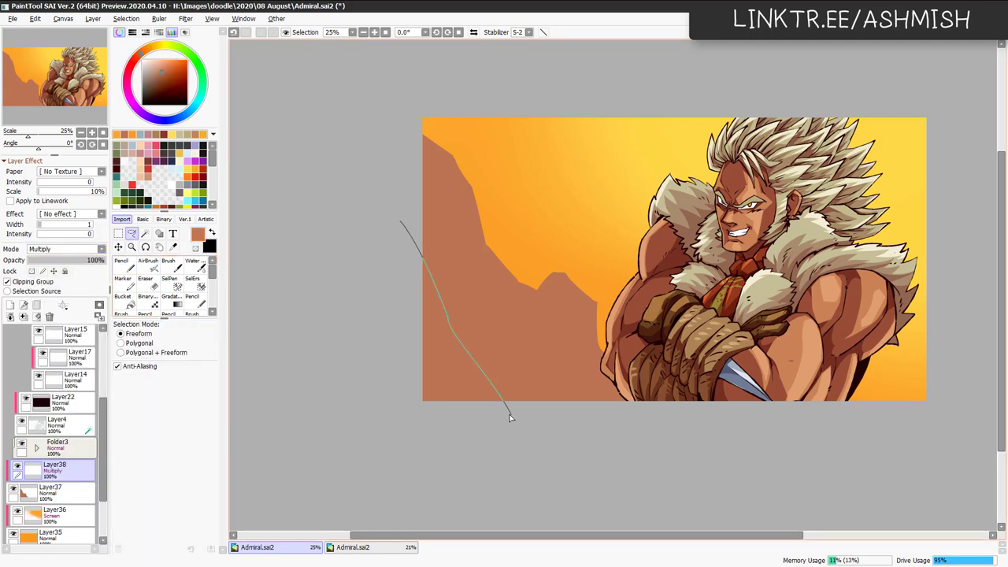
{"action": "mouse_move", "coordinate": [506, 379]}
{"action": "left_mouse_down"}
{"action": "mouse_move", "coordinate": [487, 262]}
{"action": "mouse_move", "coordinate": [523, 321]}
{"action": "mouse_move", "coordinate": [537, 373]}
{"action": "left_mouse_up"}
{"action": "mouse_move", "coordinate": [580, 402]}
{"action": "left_mouse_down"}
{"action": "mouse_move", "coordinate": [621, 442]}
{"action": "mouse_move", "coordinate": [385, 442]}
{"action": "left_mouse_up"}
{"action": "key", "text": "ctrl+f"}
{"action": "key", "text": "ctrl+d"}
Lasso and fill further angular shadow facets at the cliff's base near the arm and beside the small peak.
{"action": "mouse_move", "coordinate": [585, 431]}
{"action": "left_mouse_down"}
{"action": "mouse_move", "coordinate": [599, 332]}
{"action": "mouse_move", "coordinate": [605, 385]}
{"action": "mouse_move", "coordinate": [639, 461]}
{"action": "left_mouse_up"}
{"action": "key", "text": "ctrl+f"}
{"action": "key", "text": "ctrl+d"}
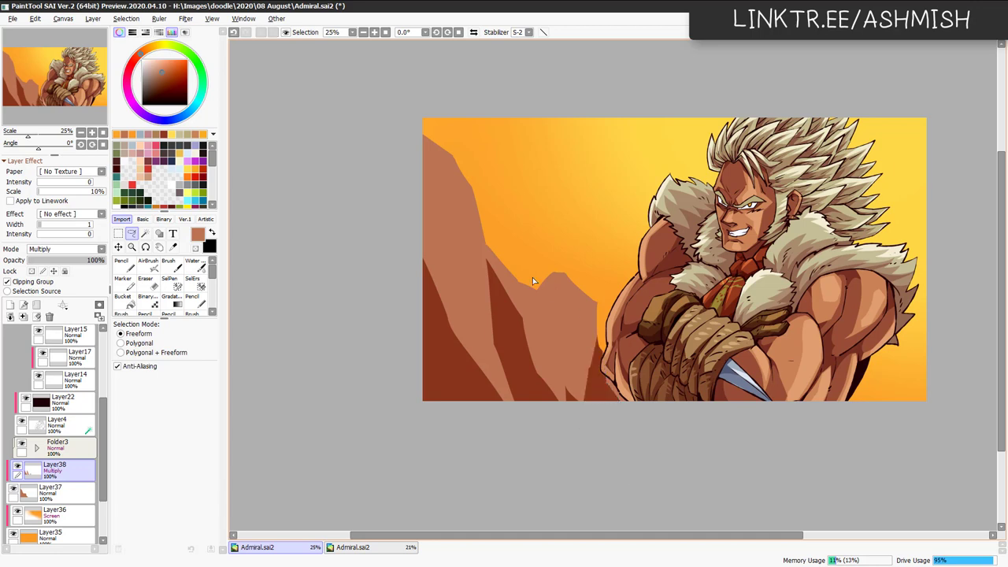
{"action": "mouse_move", "coordinate": [532, 279]}
{"action": "left_mouse_down"}
{"action": "mouse_move", "coordinate": [559, 338]}
{"action": "mouse_move", "coordinate": [546, 243]}
{"action": "mouse_move", "coordinate": [538, 250]}
{"action": "left_mouse_up"}
{"action": "key", "text": "ctrl+f"}
{"action": "key", "text": "ctrl+d"}
Soften the cliff shadows with Hue/Saturation set to saturation -62 and luminance +39.
{"action": "key", "text": "ctrl+u"}
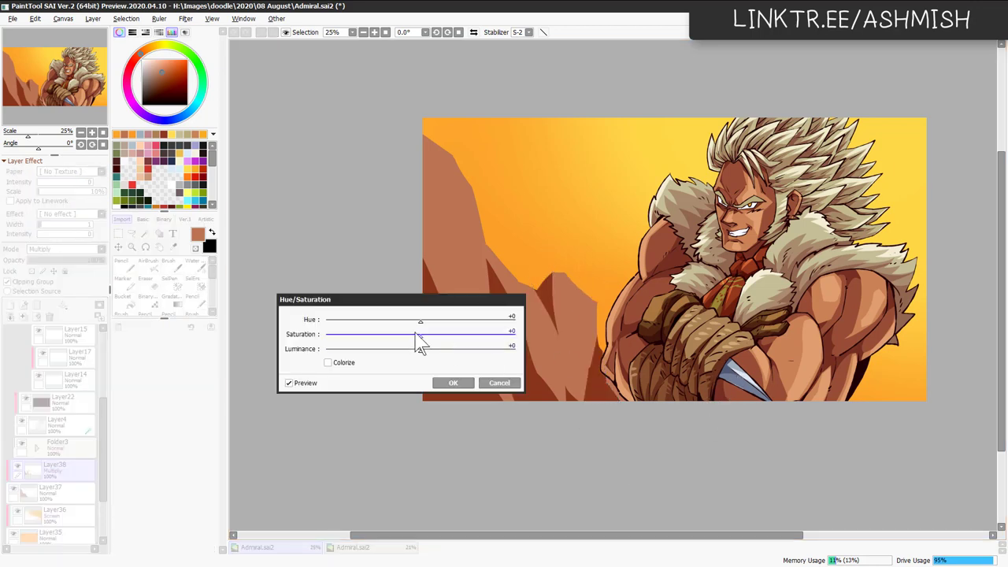
{"action": "left_click_drag", "start_coordinate": [420, 337], "coordinate": [361, 336]}
{"action": "left_click_drag", "start_coordinate": [439, 356], "coordinate": [459, 351]}
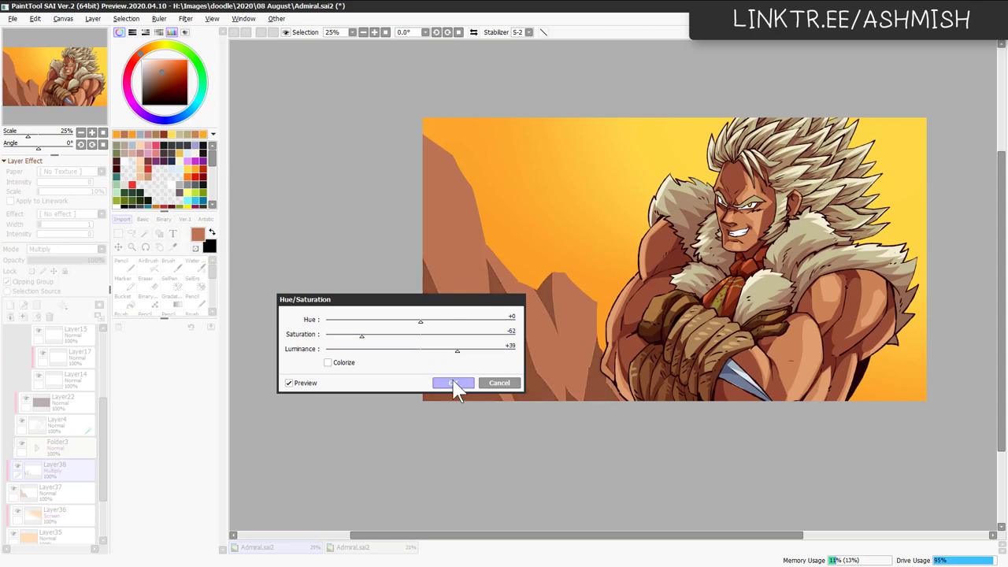
{"action": "left_click", "coordinate": [452, 383]}
Add a clipped Screen layer above the shadows, lasso angular highlight facets along the cliff's upper edge and small peak, and fill them with brown.
{"action": "left_click_drag", "start_coordinate": [781, 386], "coordinate": [749, 419]}
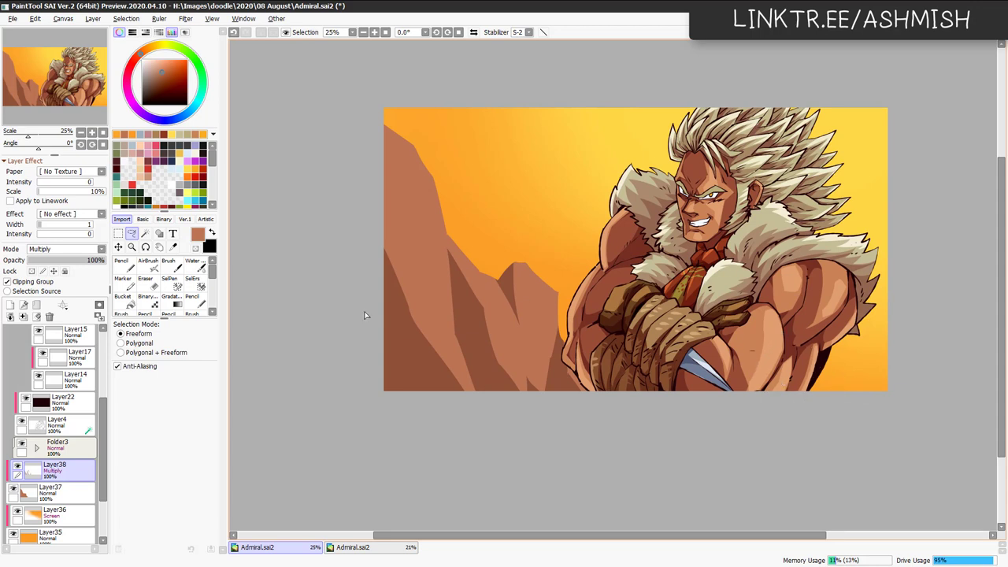
{"action": "left_click", "coordinate": [10, 304]}
{"action": "left_click", "coordinate": [63, 248]}
{"action": "left_click", "coordinate": [47, 289]}
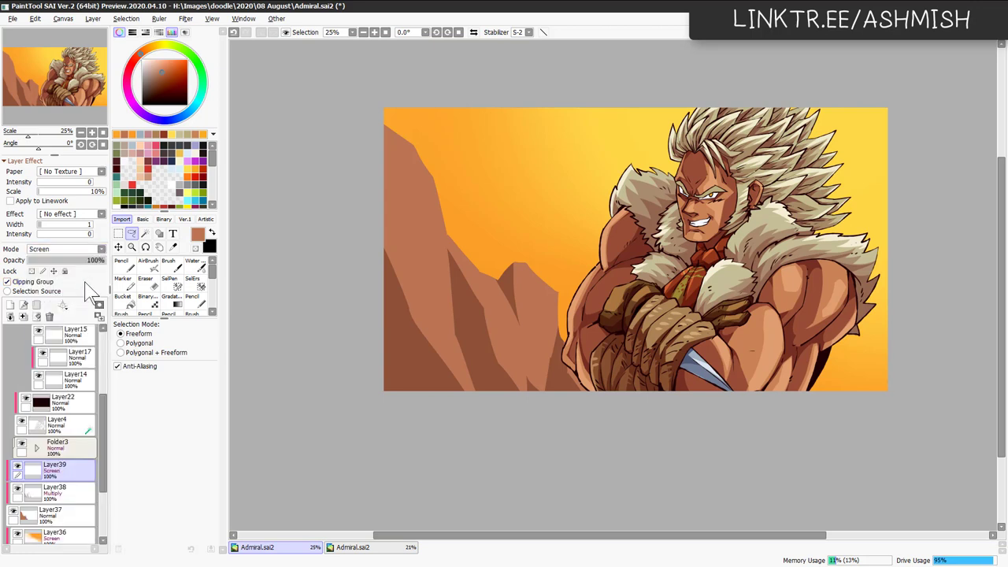
{"action": "mouse_move", "coordinate": [409, 133]}
{"action": "left_mouse_down"}
{"action": "mouse_move", "coordinate": [388, 187]}
{"action": "mouse_move", "coordinate": [447, 318]}
{"action": "mouse_move", "coordinate": [425, 132]}
{"action": "left_mouse_up"}
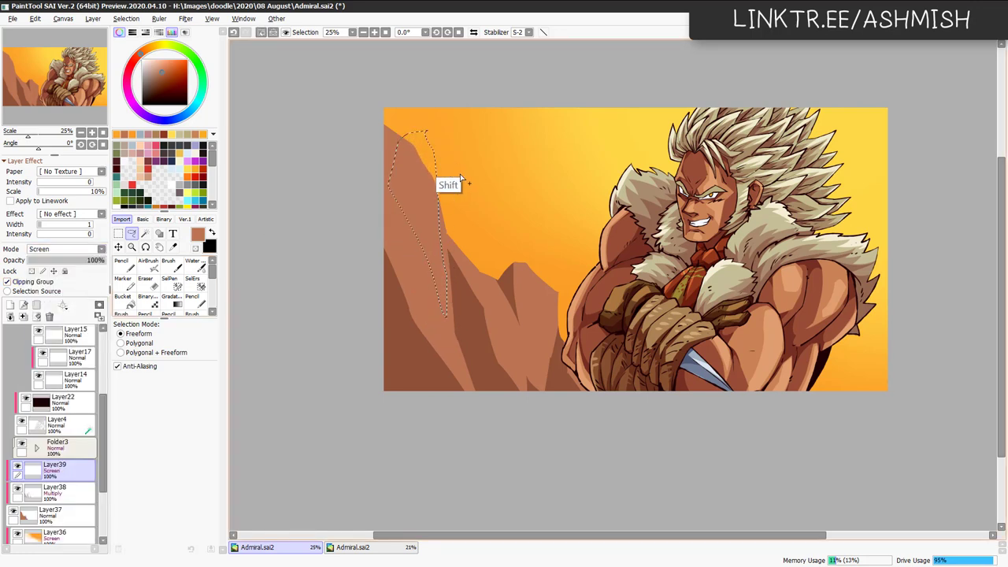
{"action": "left_click", "coordinate": [433, 227], "text": "shift"}
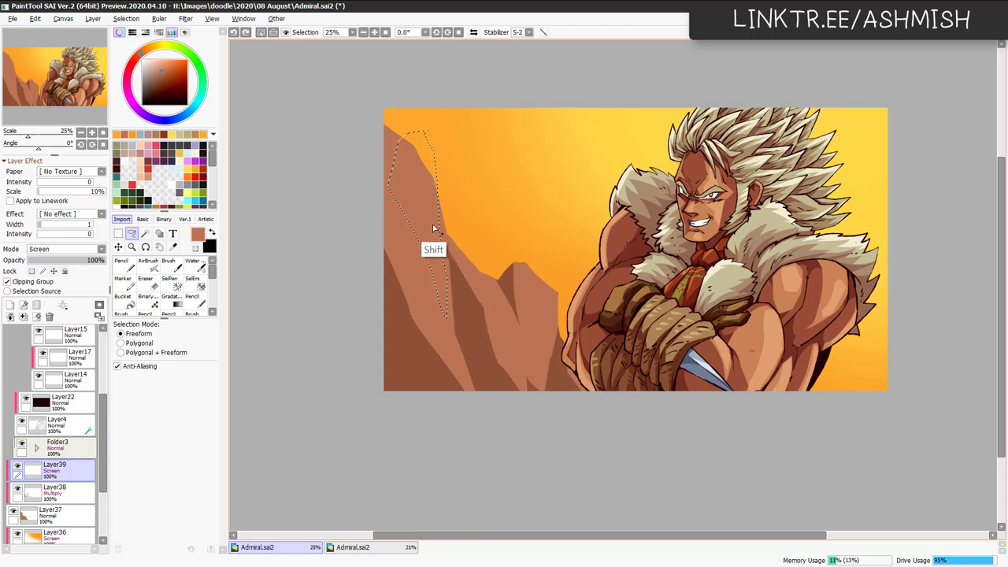
{"action": "mouse_move", "coordinate": [470, 271]}
{"action": "left_mouse_down"}
{"action": "mouse_move", "coordinate": [518, 354]}
{"action": "mouse_move", "coordinate": [517, 322]}
{"action": "mouse_move", "coordinate": [480, 253]}
{"action": "mouse_move", "coordinate": [444, 232]}
{"action": "left_mouse_up"}
{"action": "mouse_move", "coordinate": [514, 258]}
{"action": "left_mouse_down"}
{"action": "mouse_move", "coordinate": [535, 324]}
{"action": "mouse_move", "coordinate": [555, 344]}
{"action": "mouse_move", "coordinate": [565, 249]}
{"action": "mouse_move", "coordinate": [546, 211]}
{"action": "left_mouse_up"}
{"action": "key", "text": "n"}
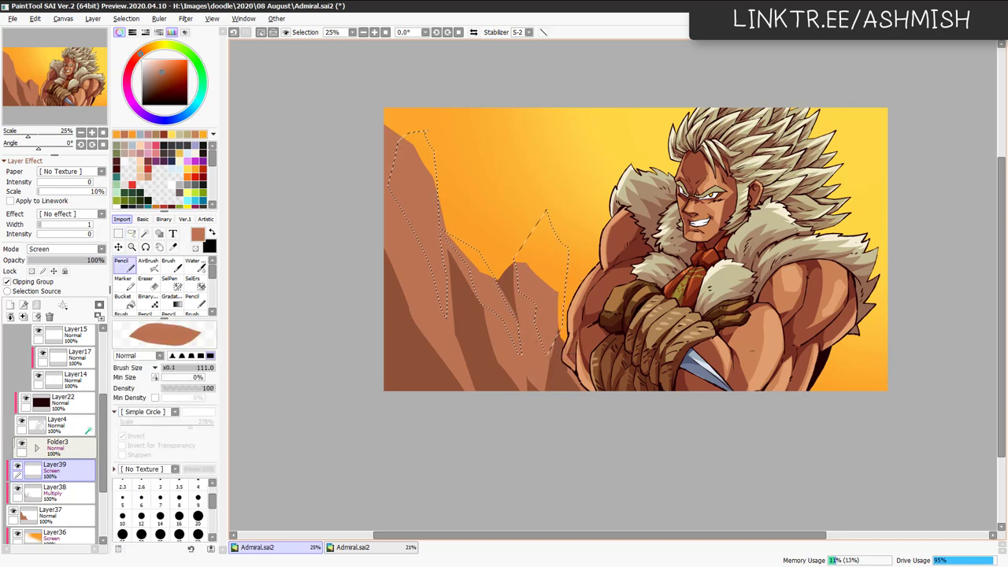
{"action": "key", "text": "alt+BackSpace"}
{"action": "key", "text": "ctrl+d"}
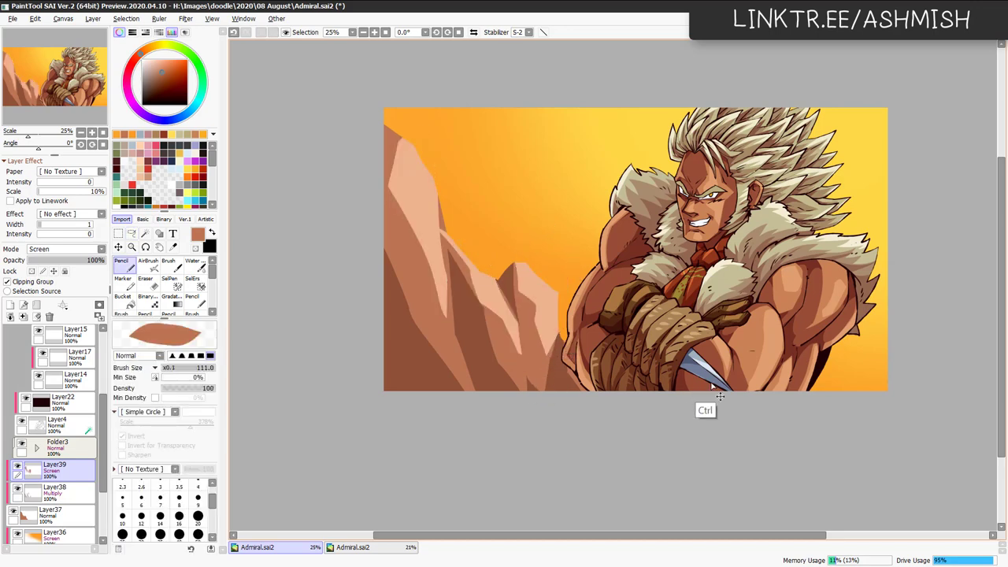
Tone down the cliff's highlight facets with Hue/Saturation.
{"action": "key", "text": "ctrl+t"}
{"action": "key", "text": "Escape"}
{"action": "key", "text": "ctrl+u"}
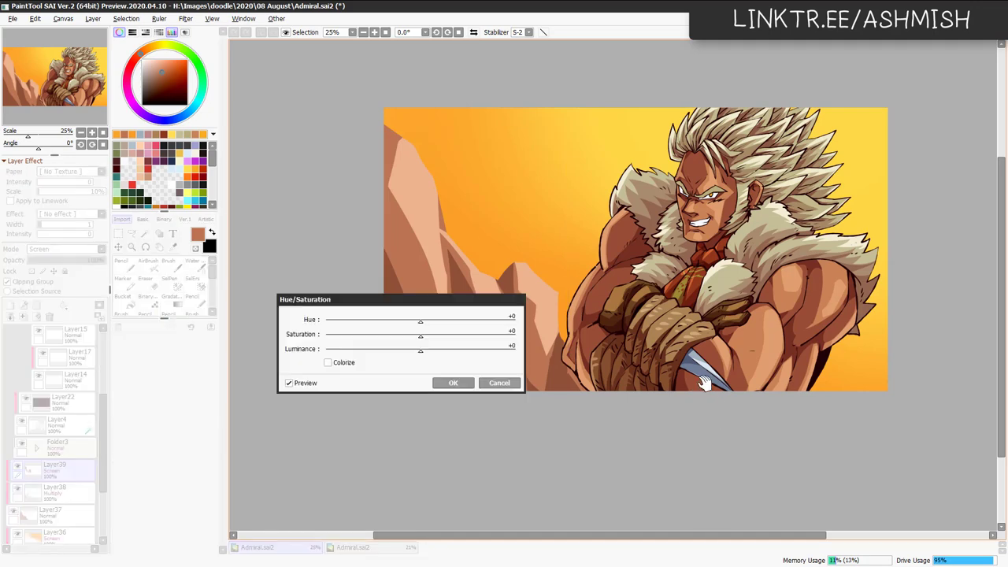
{"action": "left_click_drag", "start_coordinate": [404, 337], "coordinate": [374, 351]}
{"action": "left_click", "coordinate": [458, 384]}
{"action": "left_click", "coordinate": [459, 386]}
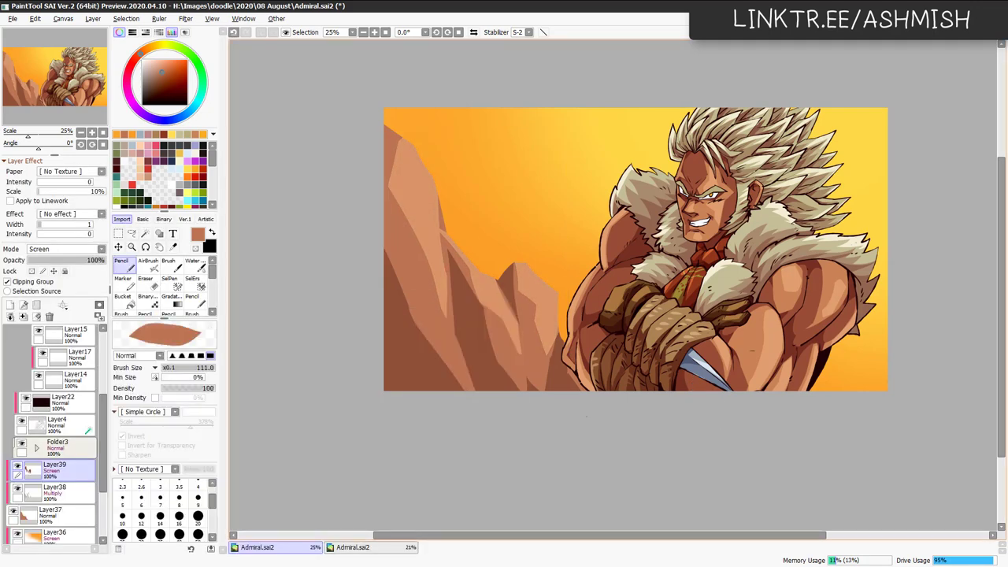
Merge the shadow and highlight layers into the cliff layer and apply a Gaussian Blur to it.
{"action": "left_click", "coordinate": [83, 490]}
{"action": "key", "text": "ctrl+e"}
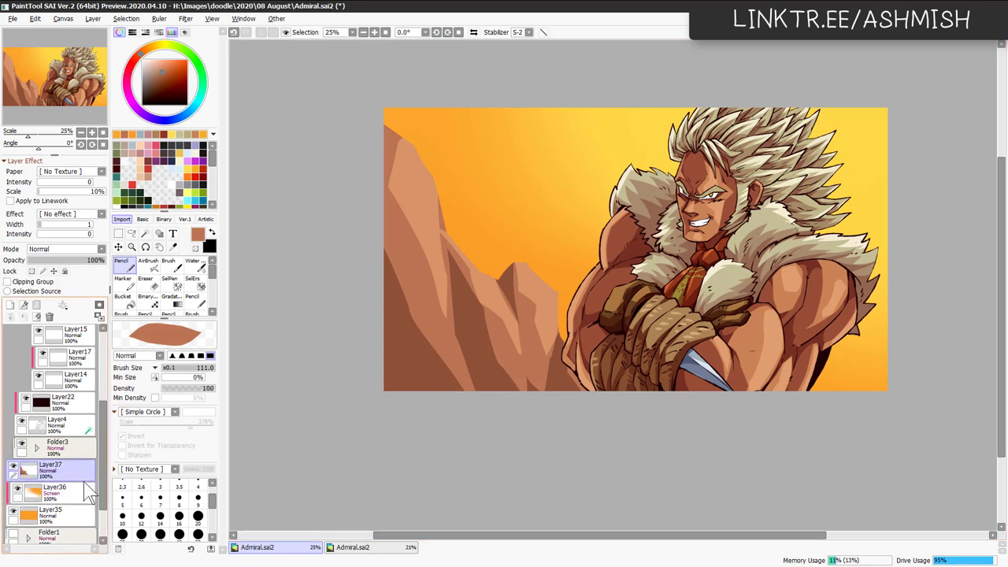
{"action": "left_click", "coordinate": [185, 18]}
{"action": "mouse_move", "coordinate": [249, 49]}
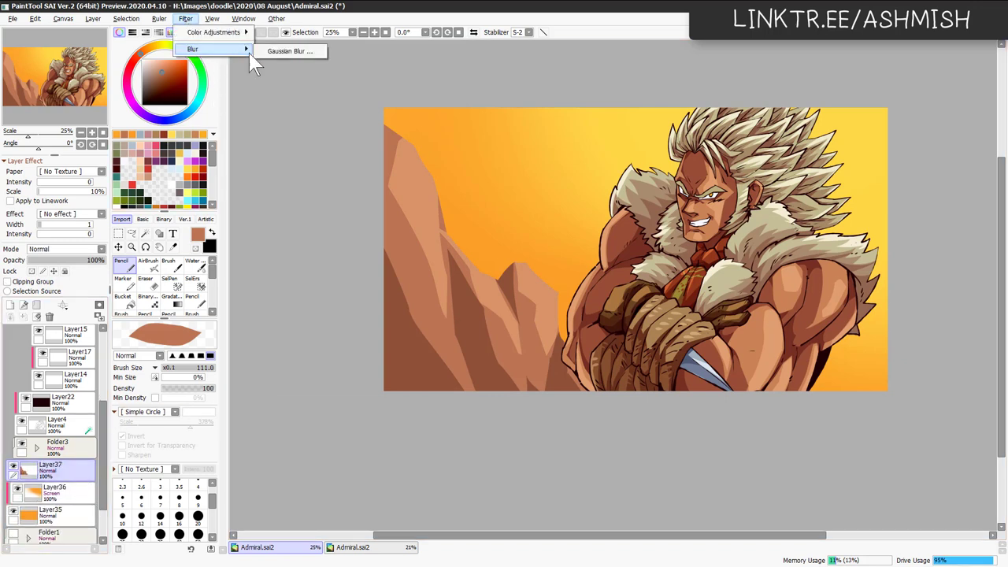
{"action": "left_click", "coordinate": [291, 50]}
{"action": "left_click_drag", "start_coordinate": [745, 408], "coordinate": [745, 406]}
{"action": "left_click", "coordinate": [899, 428]}
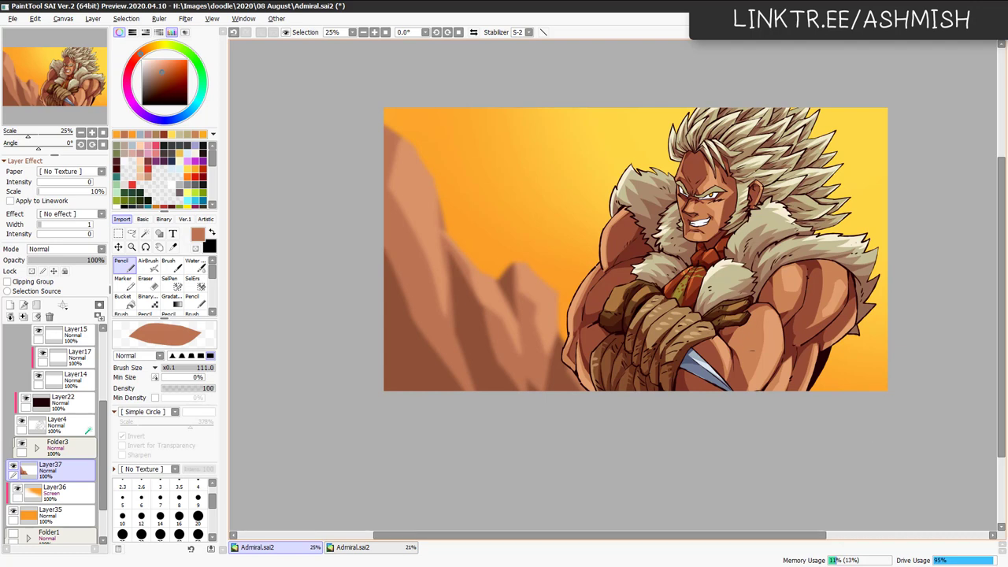
Collapse the character folder, add a Shine layer above it and sample the sky's yellow as the drawing colour.
{"action": "scroll", "coordinate": [95, 339], "scroll_direction": "up", "scroll_amount": 4}
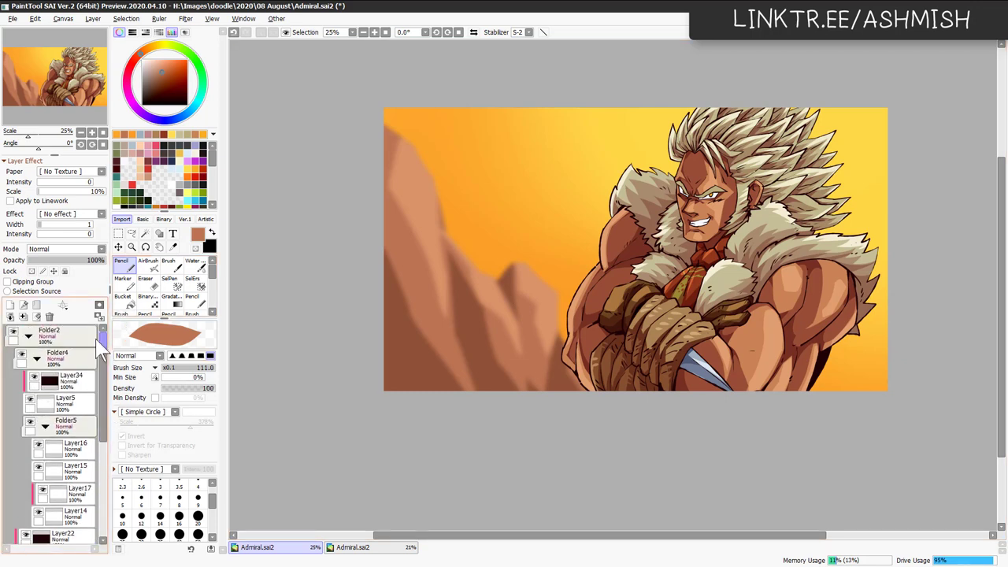
{"action": "left_click", "coordinate": [86, 339]}
{"action": "key", "text": "ctrl+shift+n"}
{"action": "key", "text": "ctrl+z"}
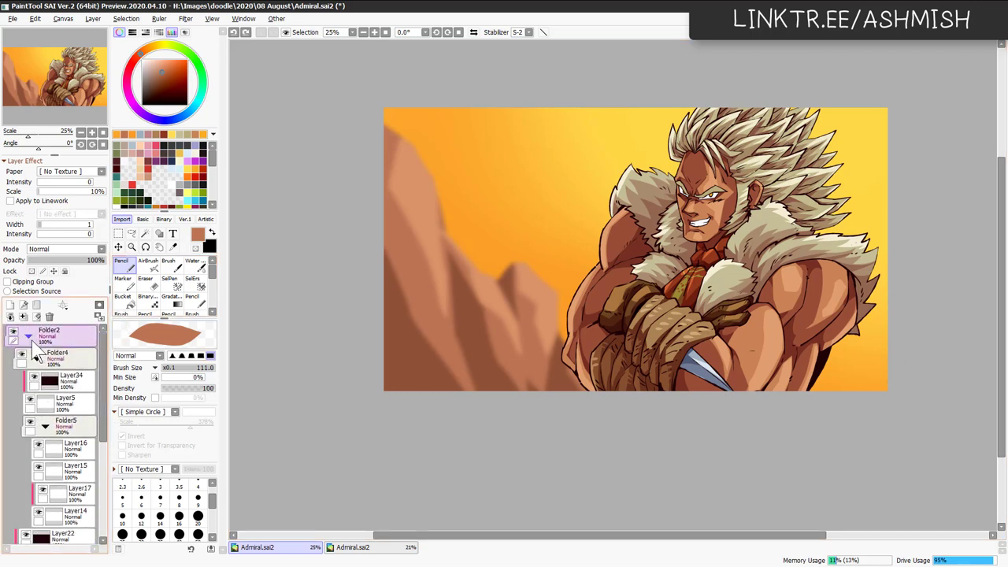
{"action": "left_click", "coordinate": [29, 337]}
{"action": "key", "text": "ctrl+shift+n"}
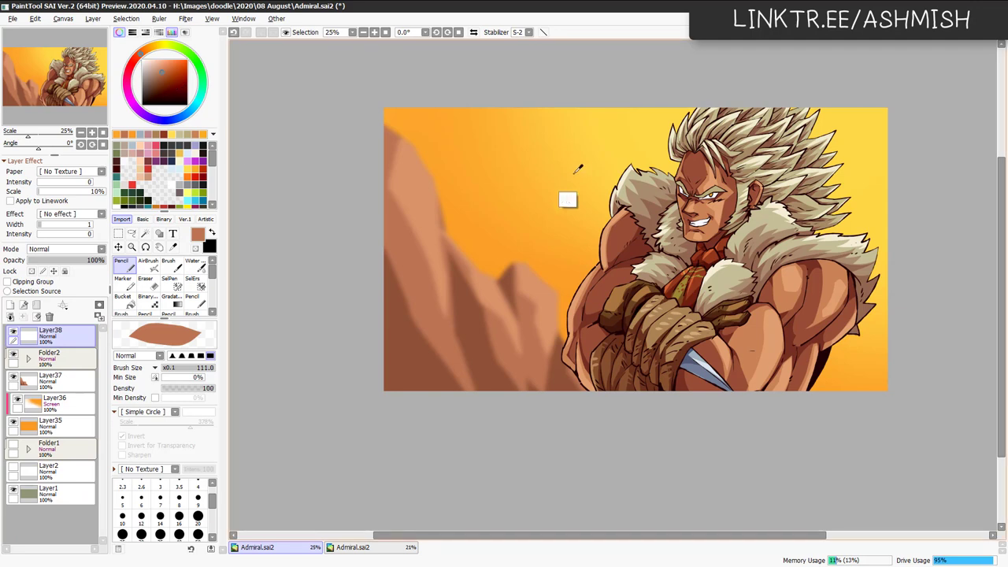
{"action": "left_click", "coordinate": [576, 166], "text": "alt"}
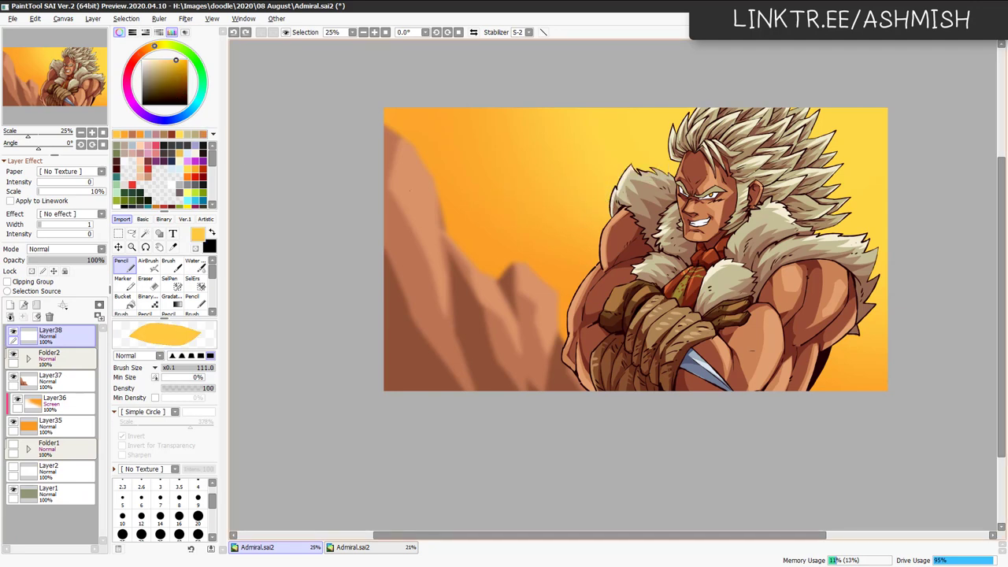
{"action": "left_click", "coordinate": [82, 248]}
{"action": "left_click", "coordinate": [71, 317]}
Paint small scattered yellow ember specks over the sky, the cliff and the character with the Pencil at size 42.
{"action": "left_click_drag", "start_coordinate": [556, 157], "coordinate": [563, 147]}
{"action": "key", "text": "ctrl+z"}
{"action": "left_click_drag", "start_coordinate": [795, 293], "coordinate": [799, 296]}
{"action": "key", "text": "ctrl+z"}
{"action": "left_click_drag", "start_coordinate": [837, 334], "coordinate": [836, 336]}
{"action": "key", "text": "ctrl+z"}
{"action": "left_click_drag", "start_coordinate": [819, 219], "coordinate": [822, 222]}
Add a new top layer in Screen mode and airbrush a soft yellow glow across the picture's upper edge at brush size 2674.
{"action": "left_click", "coordinate": [10, 305]}
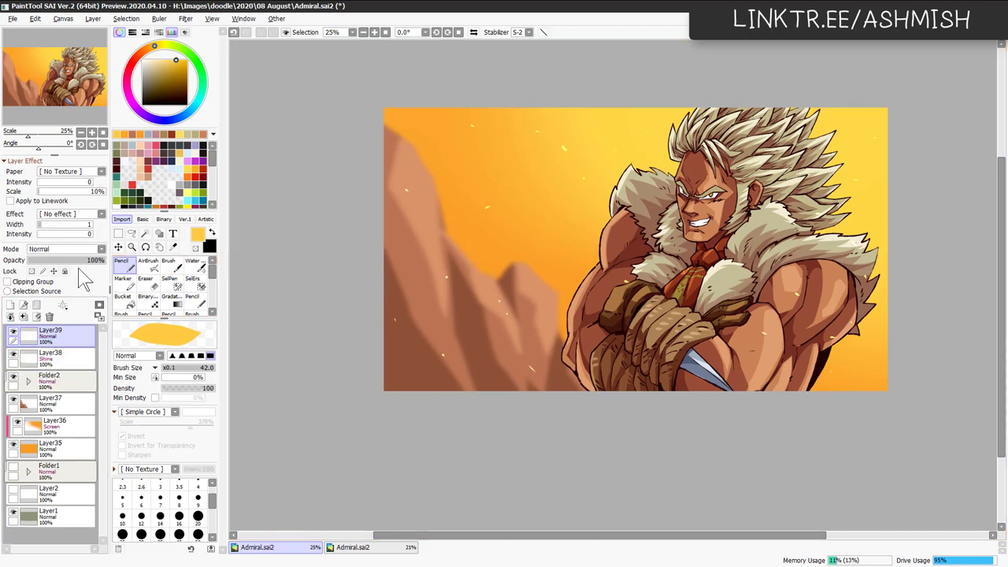
{"action": "left_click", "coordinate": [67, 249]}
{"action": "left_click", "coordinate": [39, 283]}
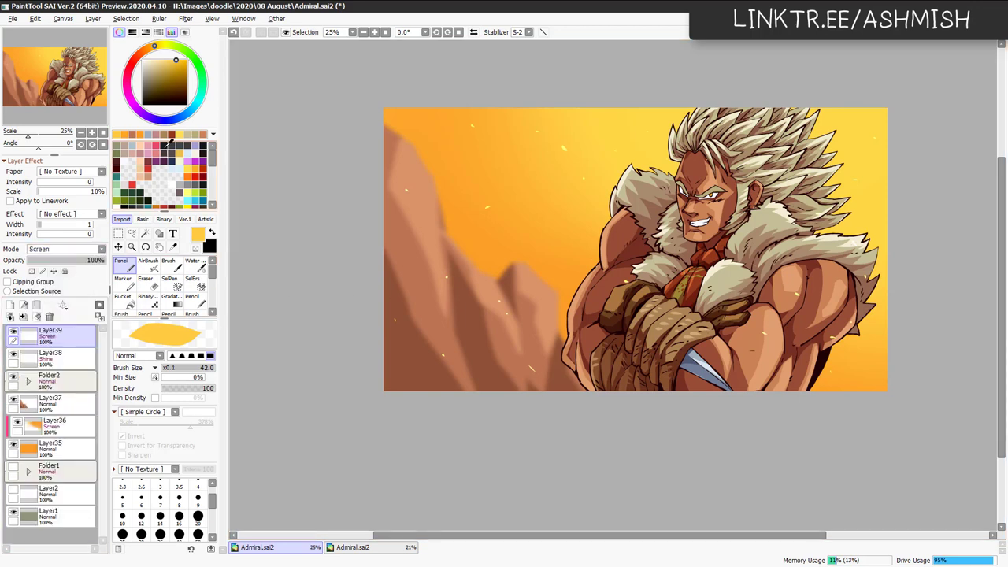
{"action": "left_click", "coordinate": [147, 263]}
{"action": "mouse_move", "coordinate": [712, 230]}
{"action": "left_mouse_down"}
{"action": "mouse_move", "coordinate": [538, 254]}
{"action": "mouse_move", "coordinate": [733, 235]}
{"action": "left_mouse_up"}
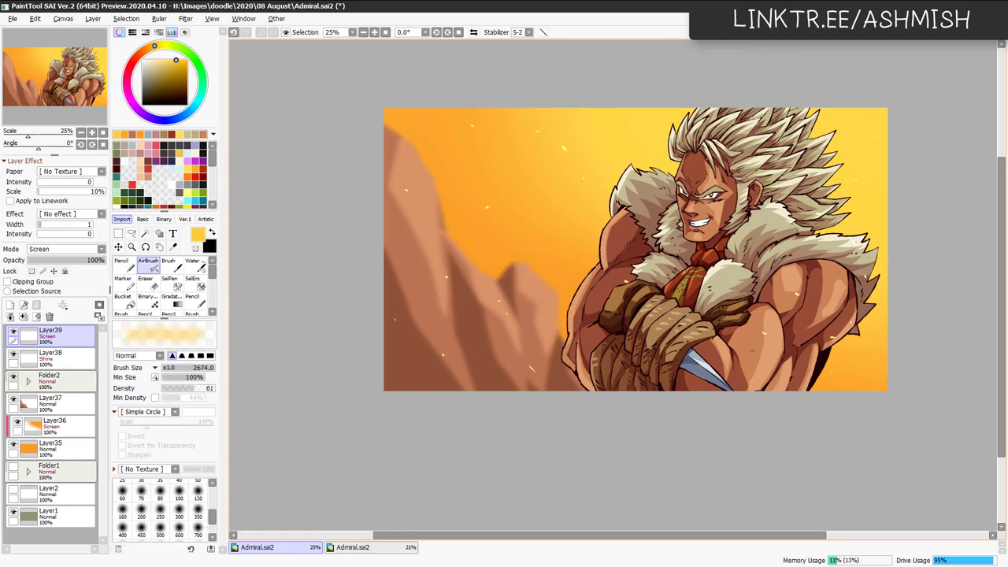
{"action": "left_click_drag", "start_coordinate": [307, 75], "coordinate": [905, 79]}
{"action": "key", "text": "ctrl+z"}
{"action": "key", "text": "ctrl+y"}
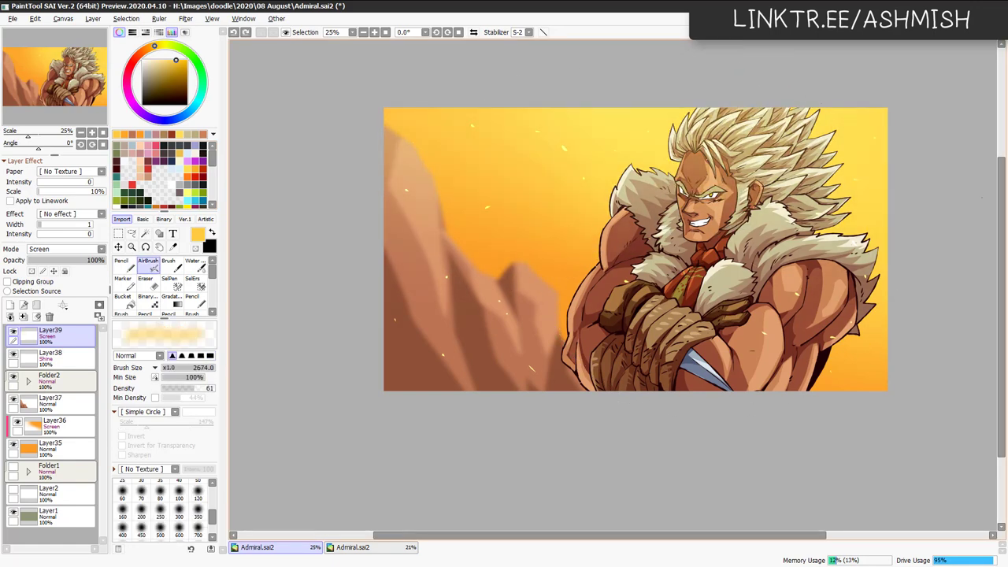
{"action": "key", "text": "ctrl+z"}
{"action": "key", "text": "ctrl+y"}
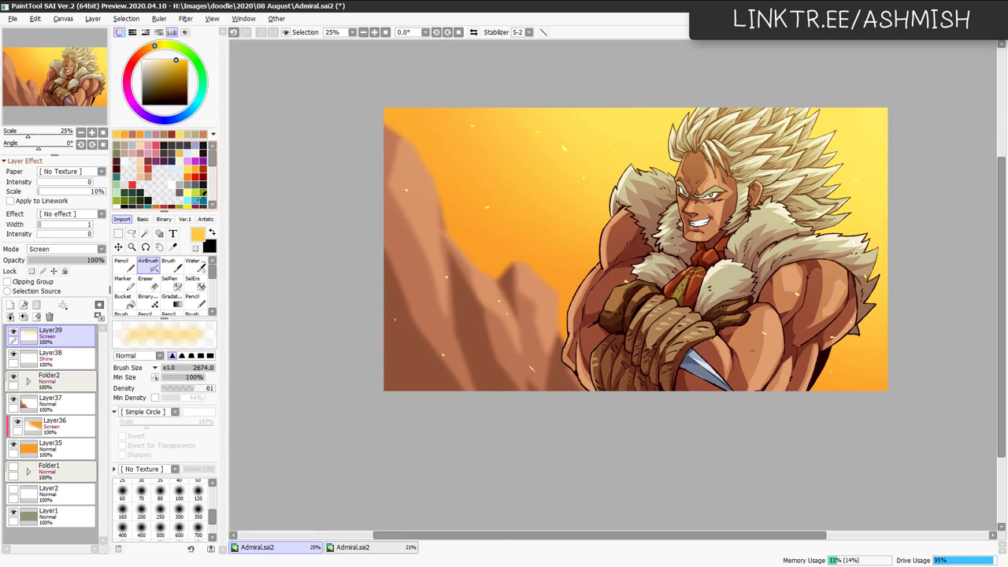
Airbrush a soft light-blue glow along the picture's lower edge and lower-left corner on the Screen layer.
{"action": "left_click", "coordinate": [195, 200]}
{"action": "left_click_drag", "start_coordinate": [401, 444], "coordinate": [622, 433]}
{"action": "key", "text": "ctrl+z"}
{"action": "left_click_drag", "start_coordinate": [321, 358], "coordinate": [638, 463]}
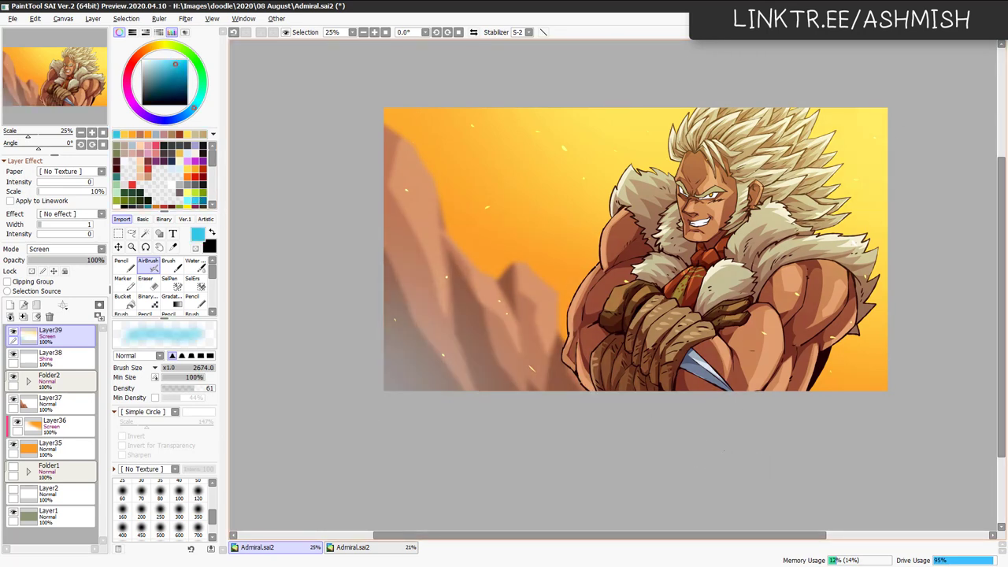
{"action": "key", "text": "ctrl+z"}
{"action": "left_click_drag", "start_coordinate": [338, 409], "coordinate": [859, 480]}
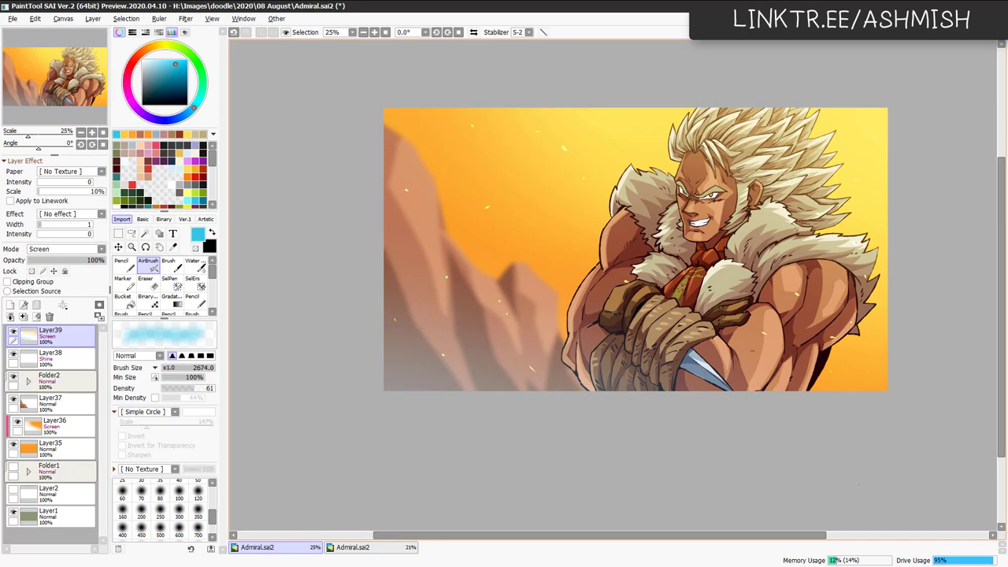
{"action": "left_click_drag", "start_coordinate": [351, 348], "coordinate": [461, 404]}
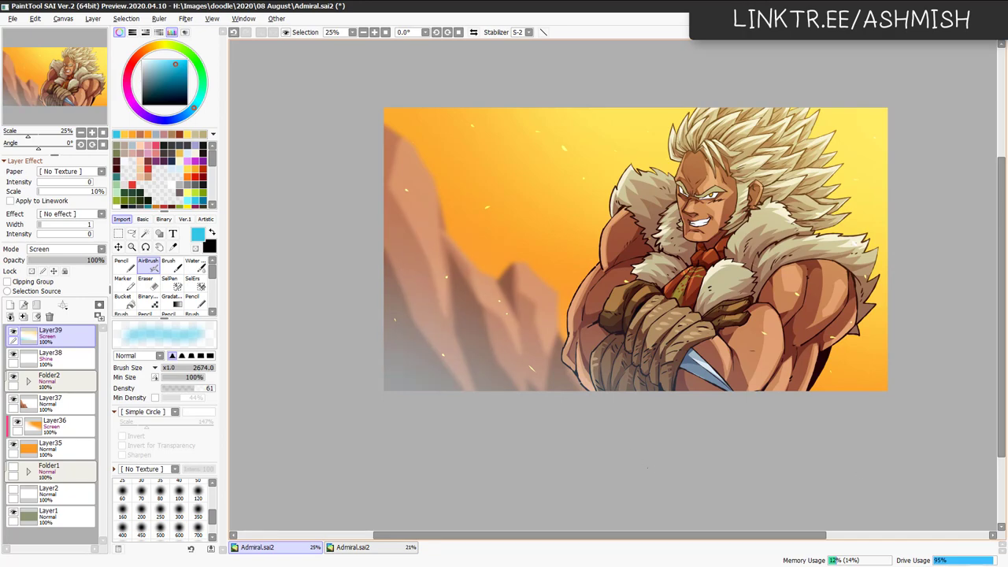